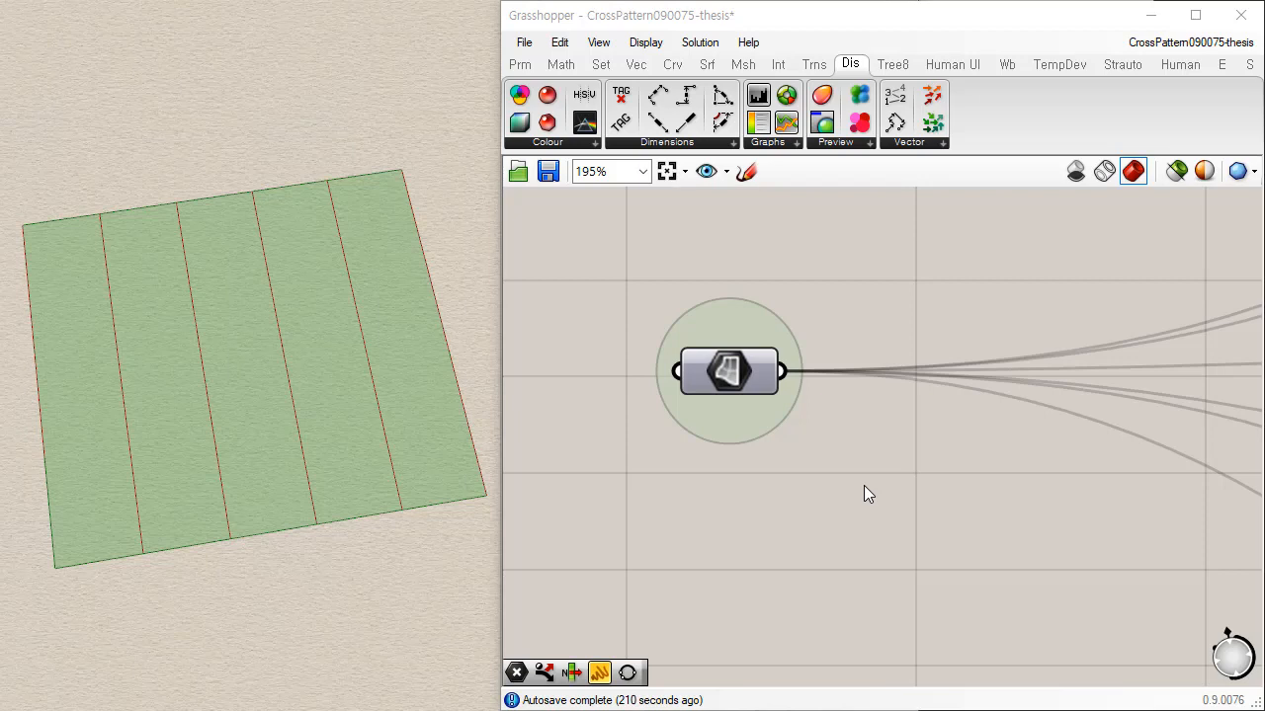
# Step: Examine the base surface and trace the source surface parameter's connections to the rest of the definition
pyautogui.keyDown('shift'); pyautogui.moveTo(294, 617); pyautogui.dragTo(298, 647, button='right'); pyautogui.keyUp('shift')
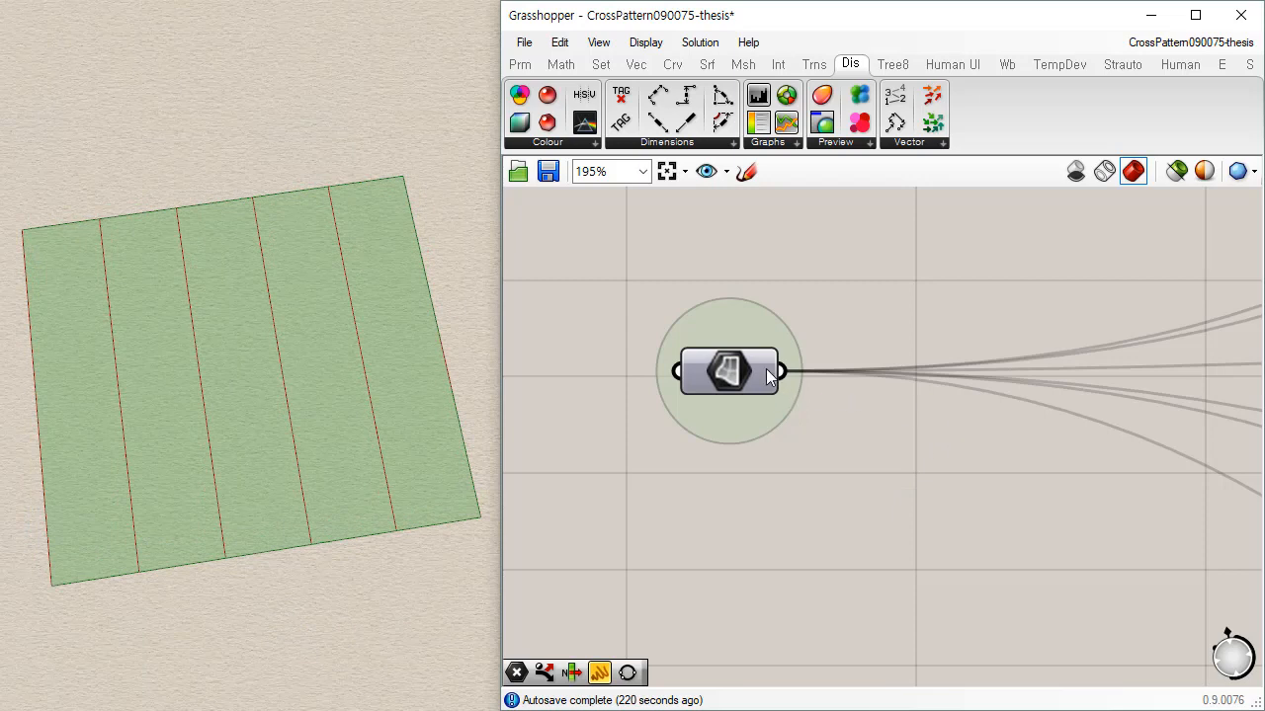
pyautogui.click(736, 374)
pyautogui.click(1003, 318)
pyautogui.moveTo(289, 458); pyautogui.dragTo(399, 492, button='right')
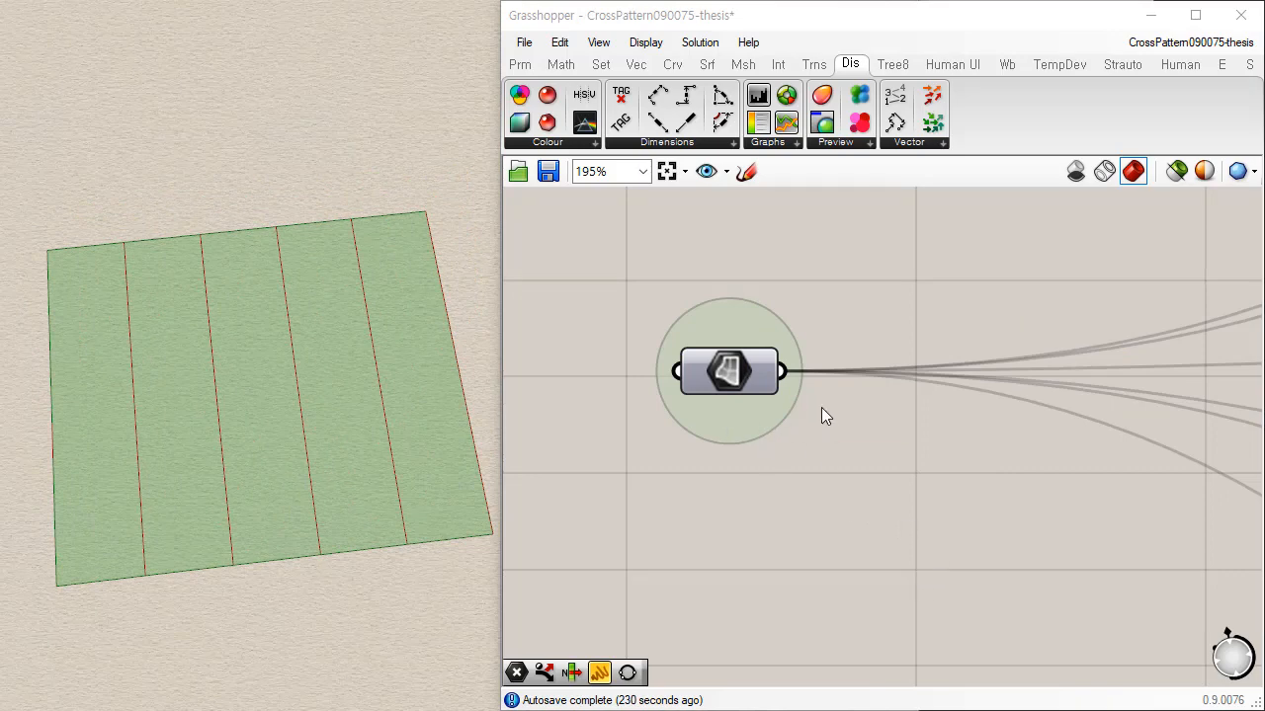
pyautogui.click(739, 372)
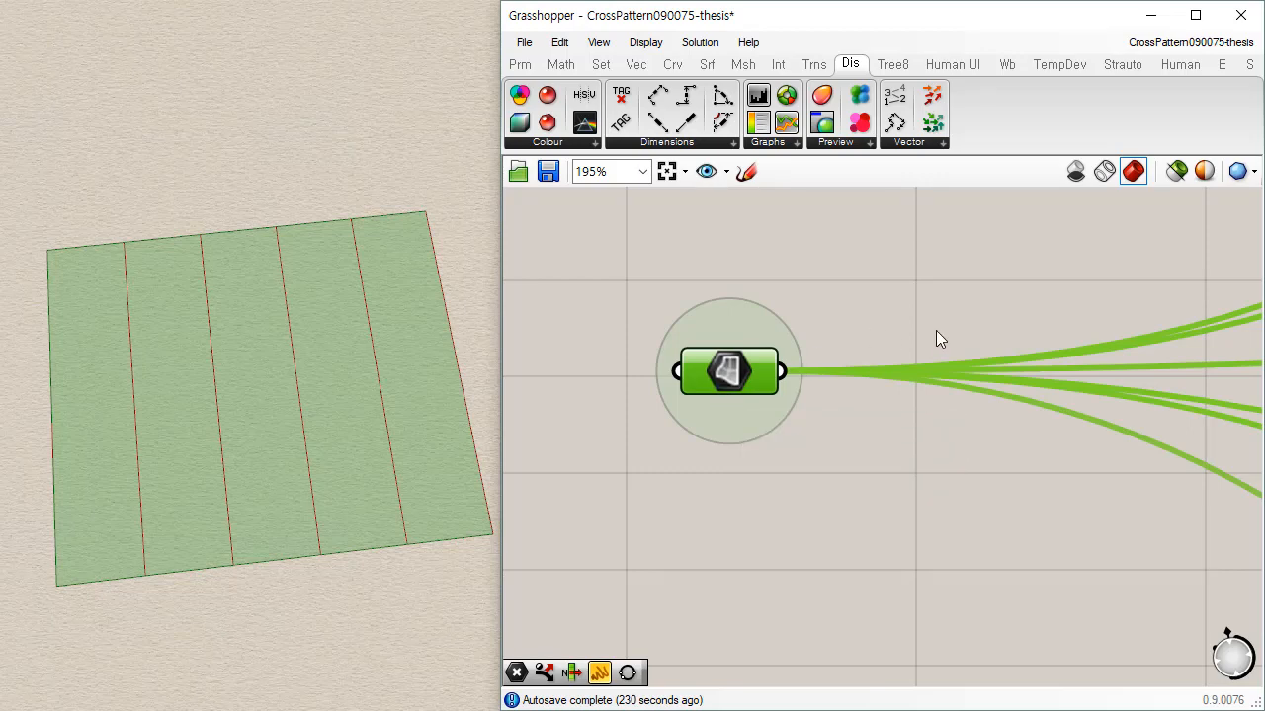
pyautogui.scroll(-8, 816, 368)
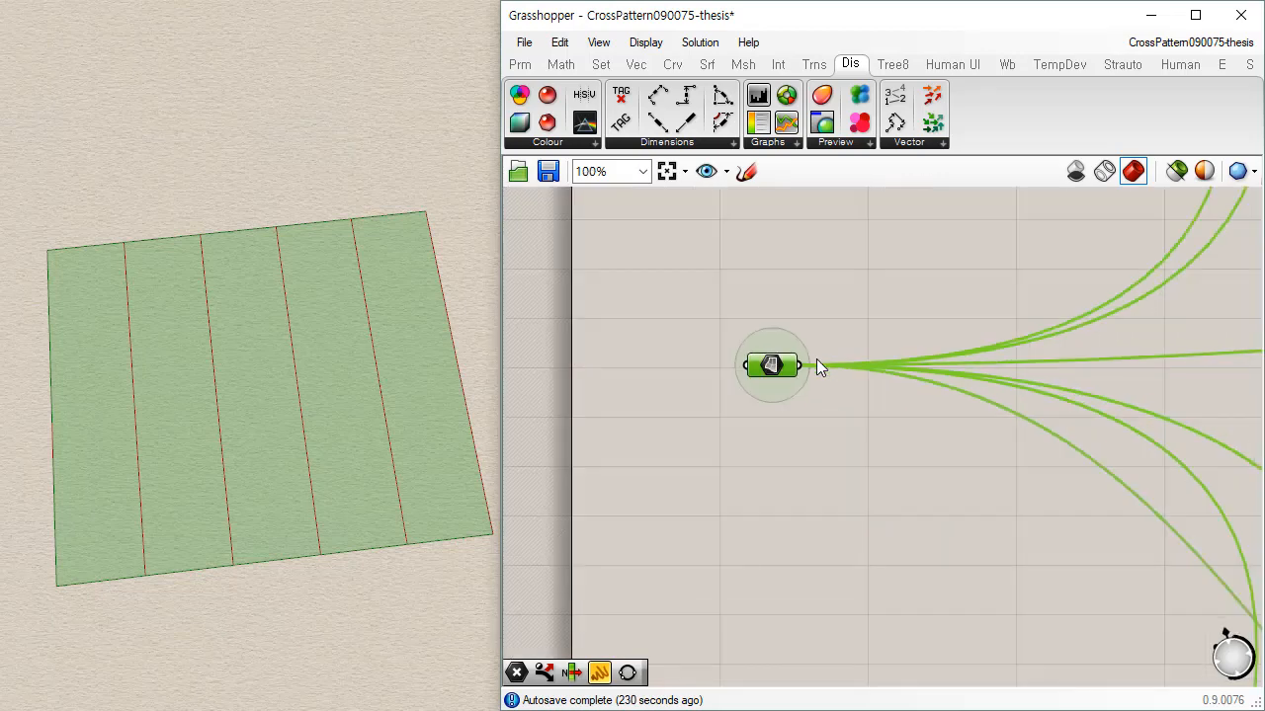
pyautogui.scroll(-3, 803, 386)
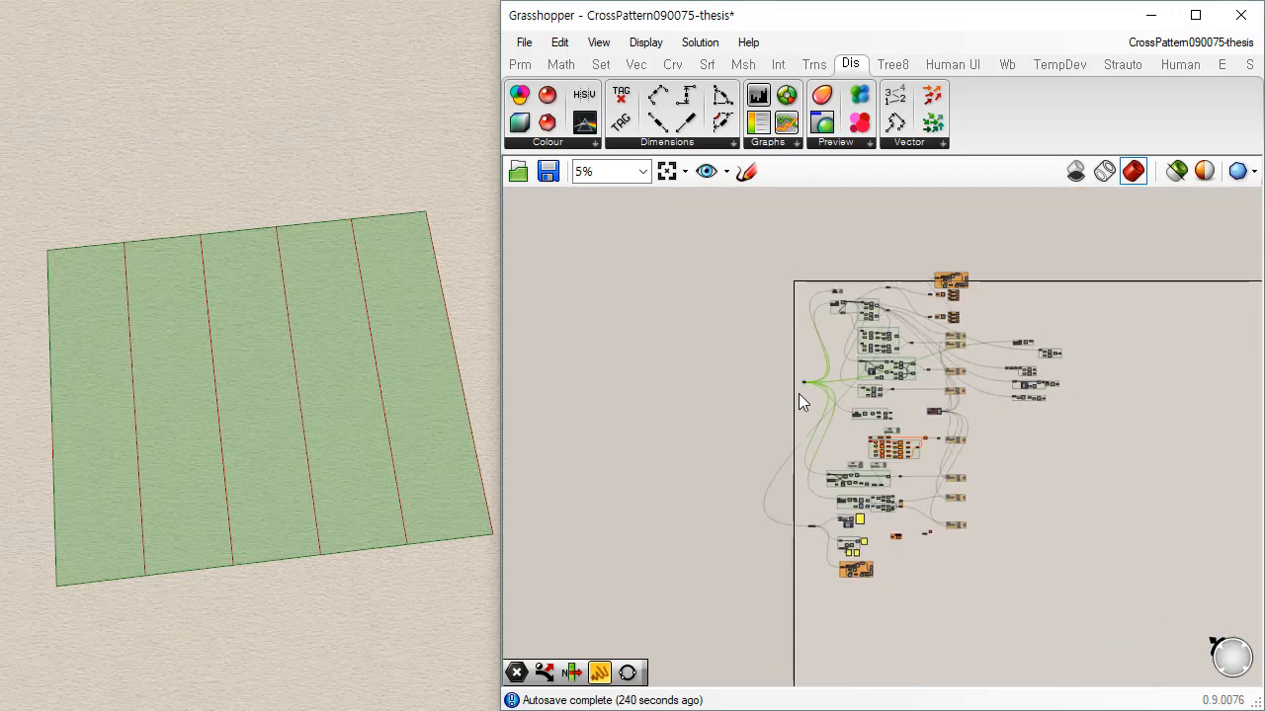
# Step: Find the custom preview group fed by the source surface and check what its preview component displays
pyautogui.scroll(4, 798, 393)
pyautogui.scroll(3, 910, 227)
pyautogui.moveTo(882, 266); pyautogui.dragTo(854, 511, button='right')
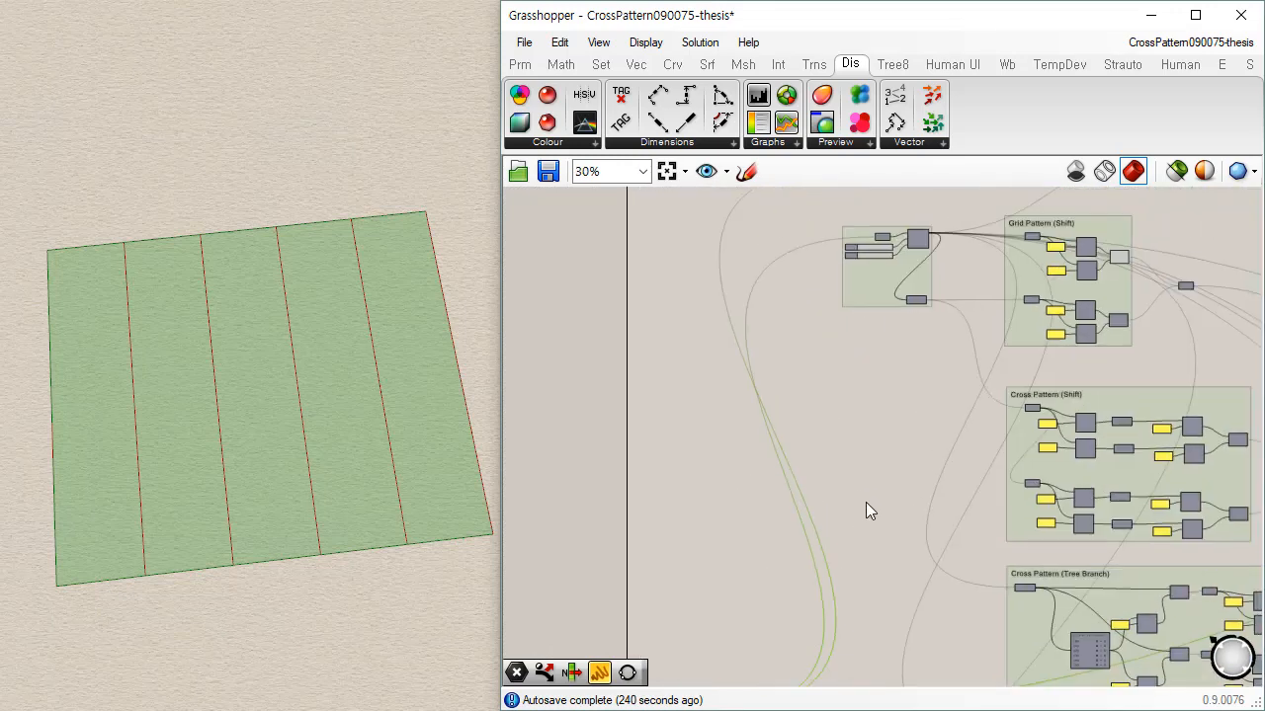
pyautogui.scroll(-2, 865, 502)
pyautogui.scroll(3, 822, 429)
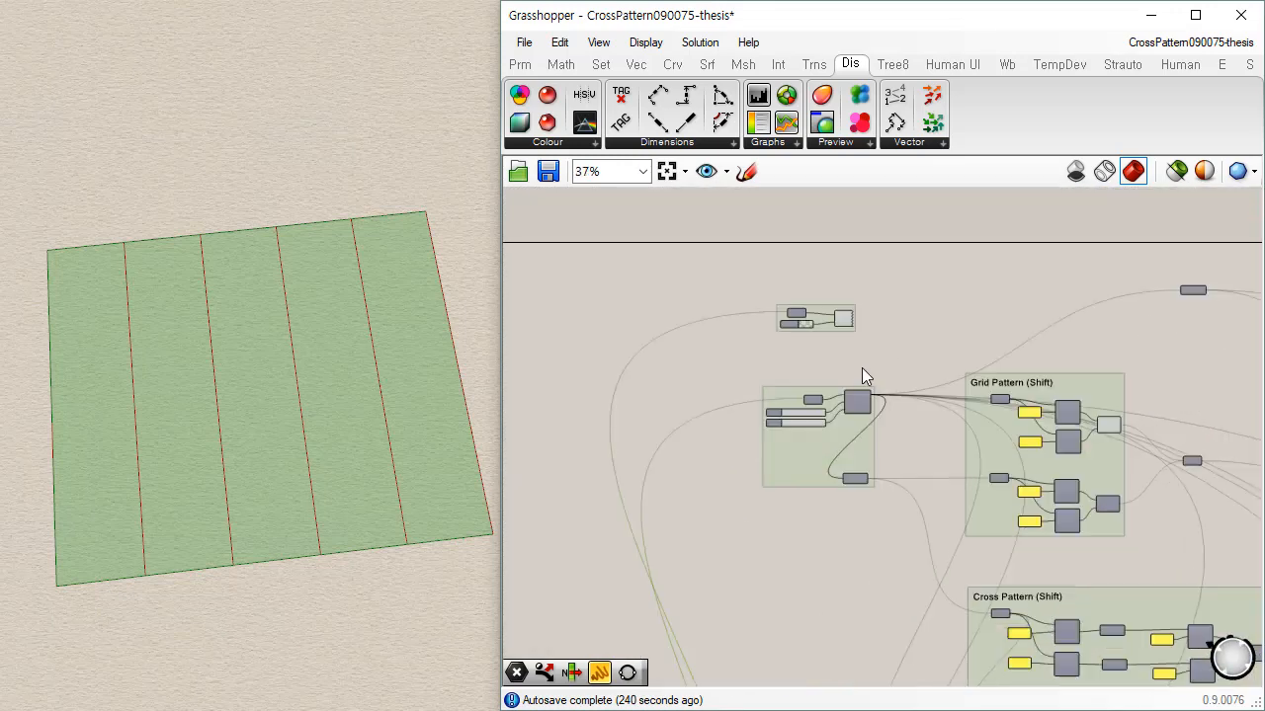
pyautogui.scroll(4, 863, 293)
pyautogui.click(838, 242)
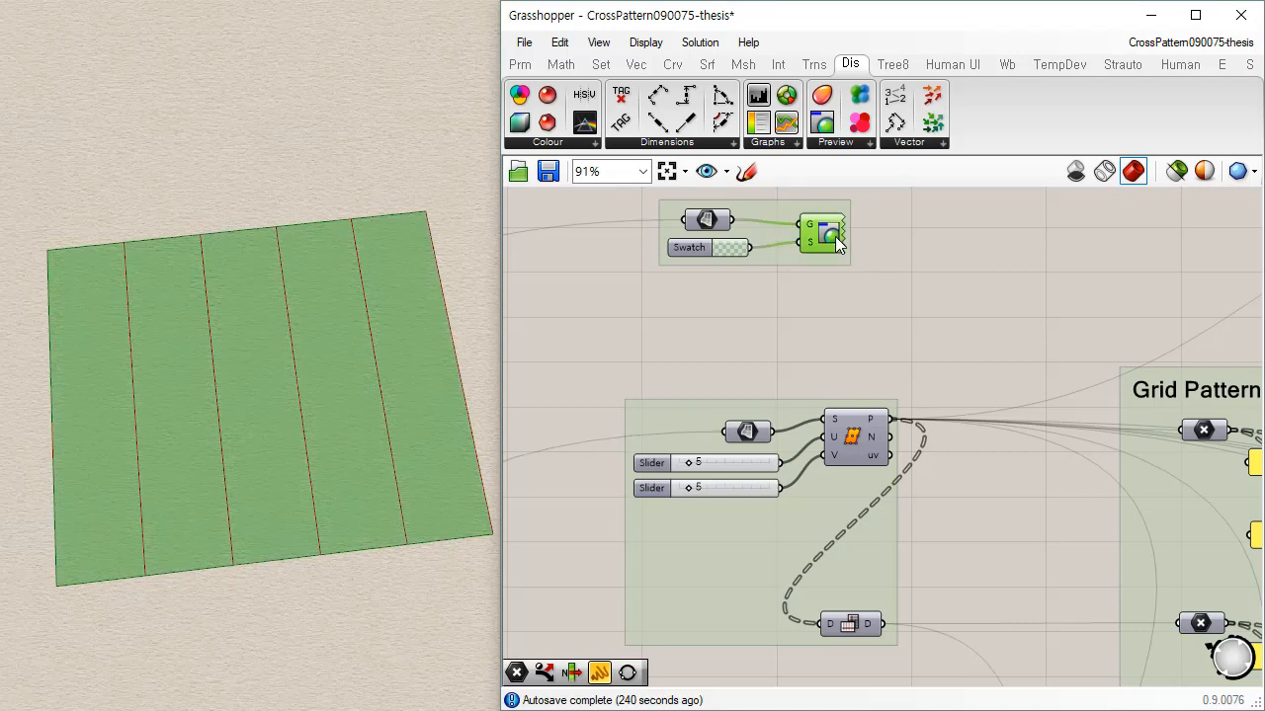
pyautogui.click(913, 333)
# Step: Turn off the preview of the upper Line component in the Grid Pattern (Shift) group
pyautogui.scroll(-6, 777, 382)
pyautogui.scroll(-2, 777, 383)
pyautogui.scroll(7, 805, 371)
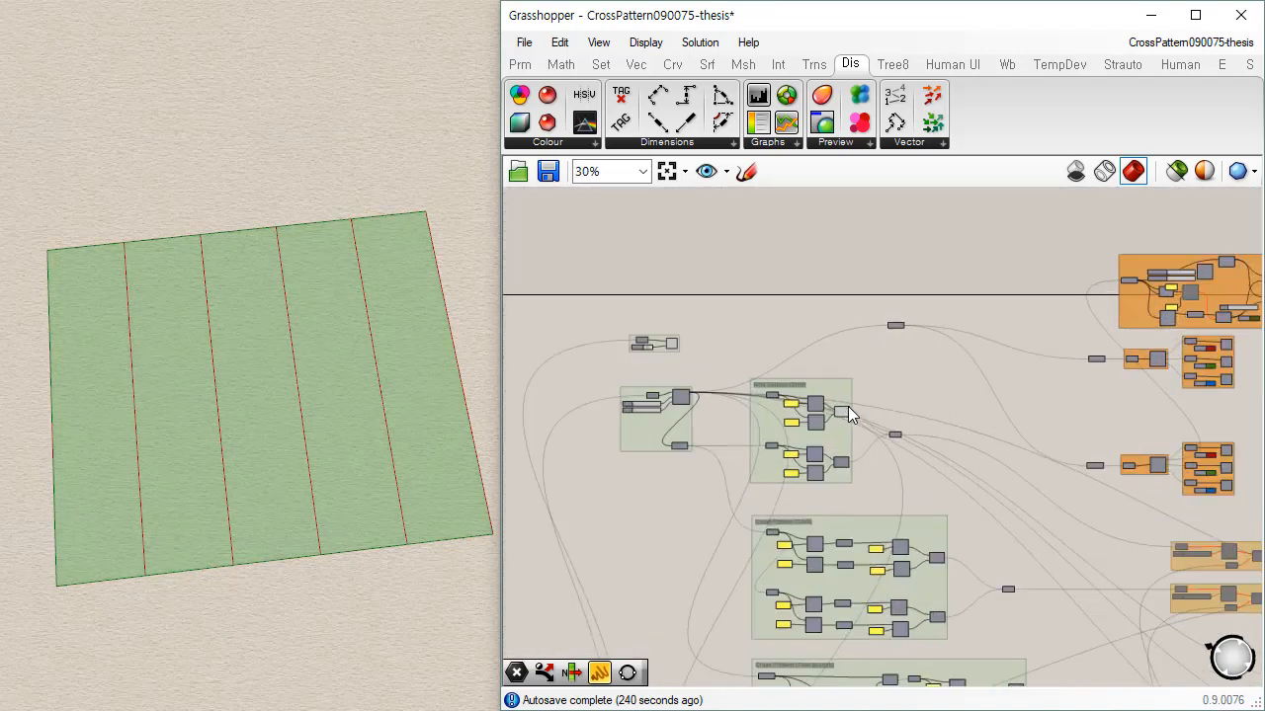
pyautogui.click(826, 408)
pyautogui.click(935, 390)
pyautogui.scroll(-4, 1024, 442)
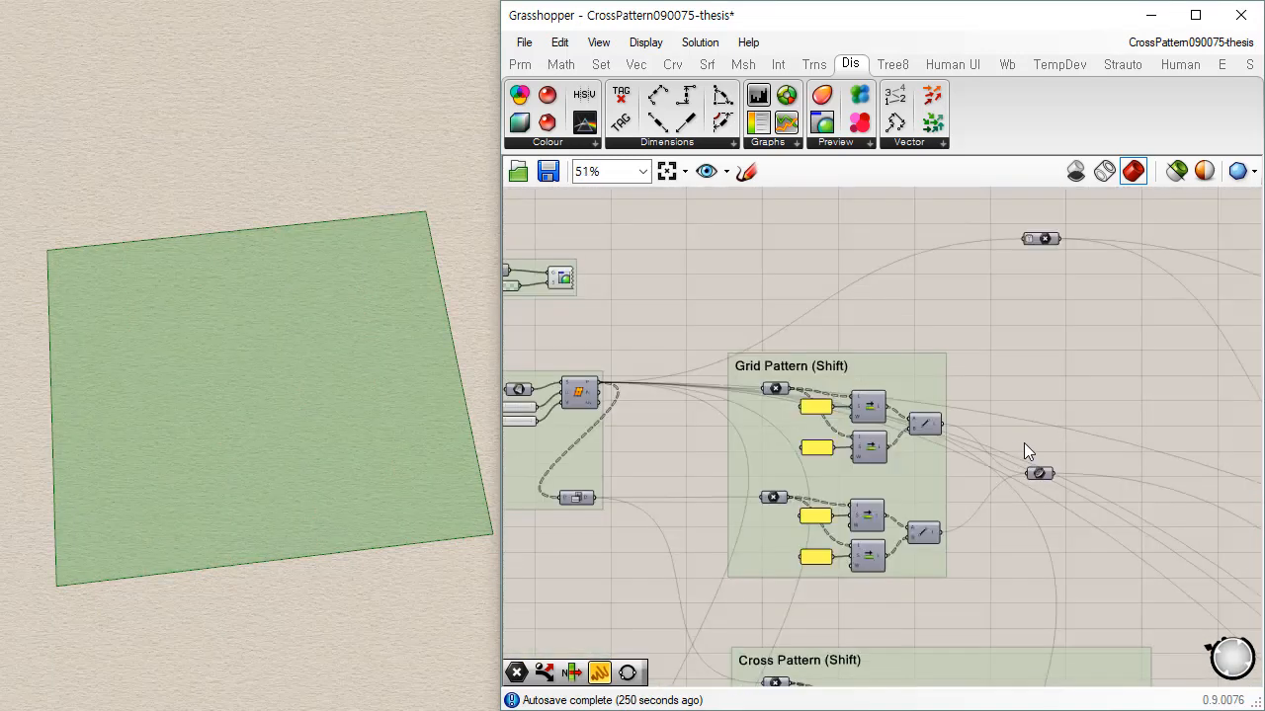
# Step: Turn on the preview of the surface parameter feeding the surface division and align it with the S input
pyautogui.scroll(5, 583, 410)
pyautogui.scroll(1, 583, 410)
pyautogui.moveTo(754, 412); pyautogui.dragTo(824, 339, button='right')
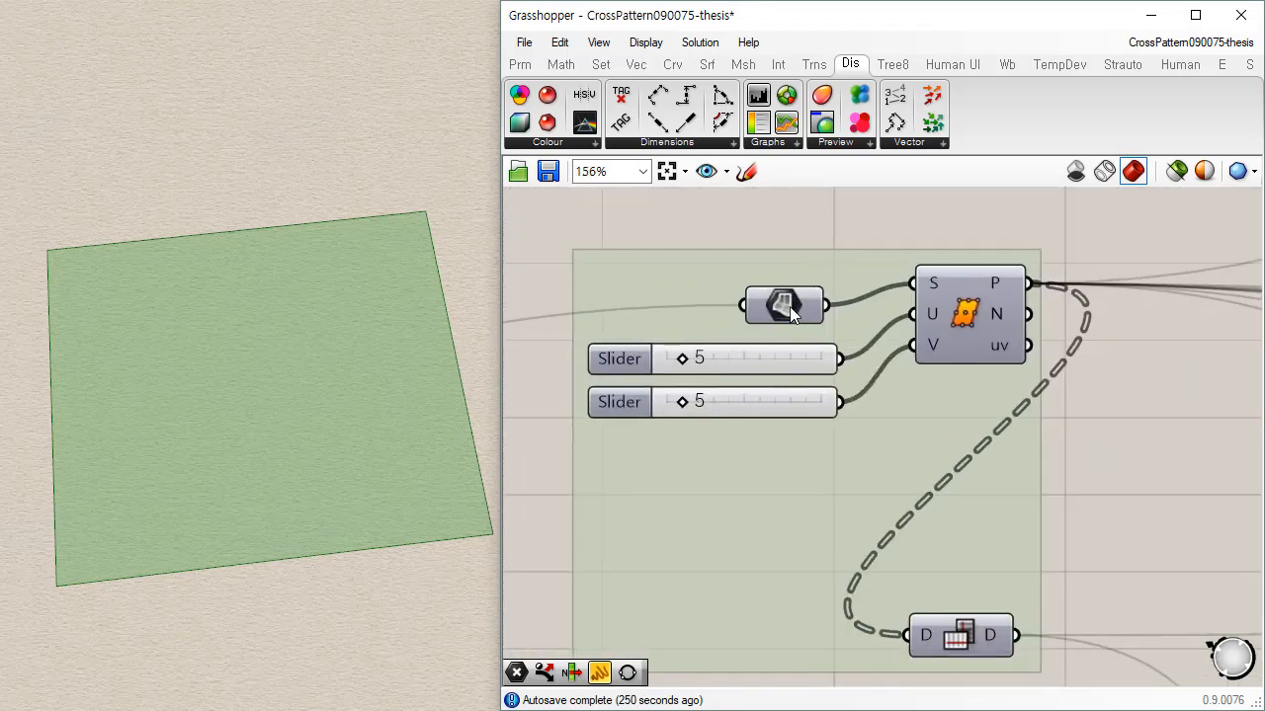
pyautogui.click(789, 306)
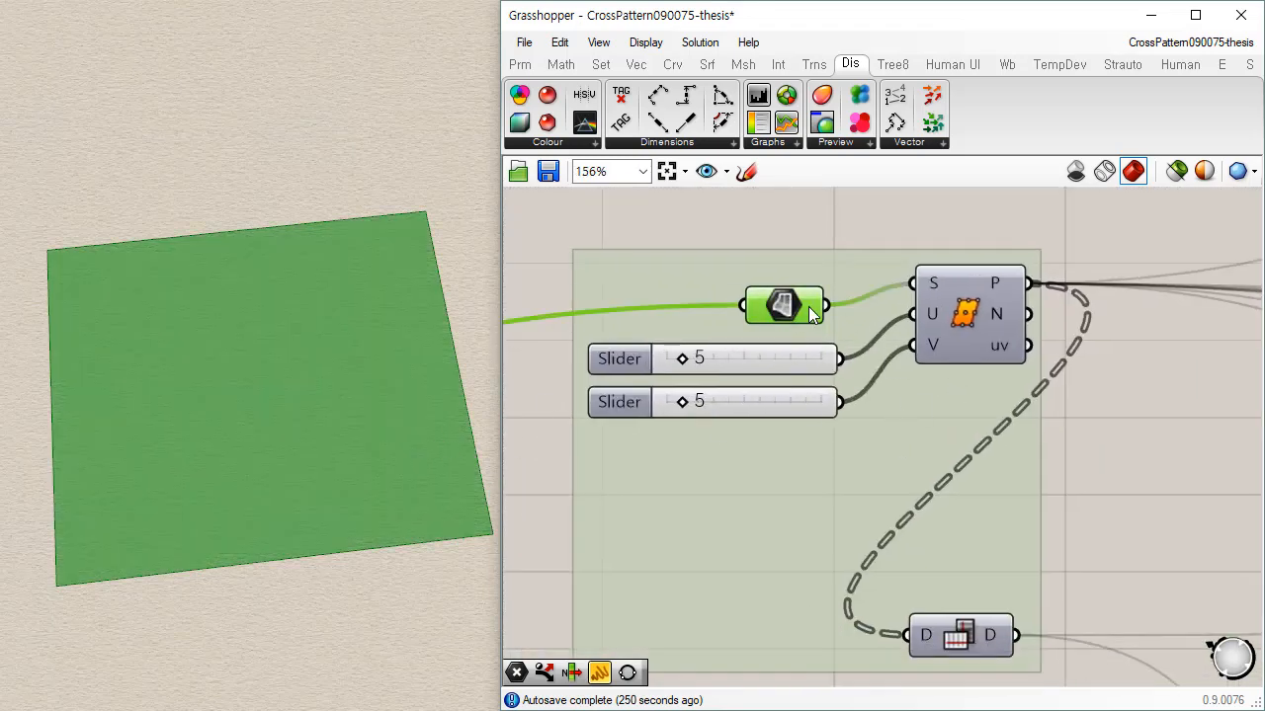
pyautogui.moveTo(310, 362); pyautogui.dragTo(315, 564, button='right')
pyautogui.moveTo(309, 614); pyautogui.dragTo(345, 483, button='right')
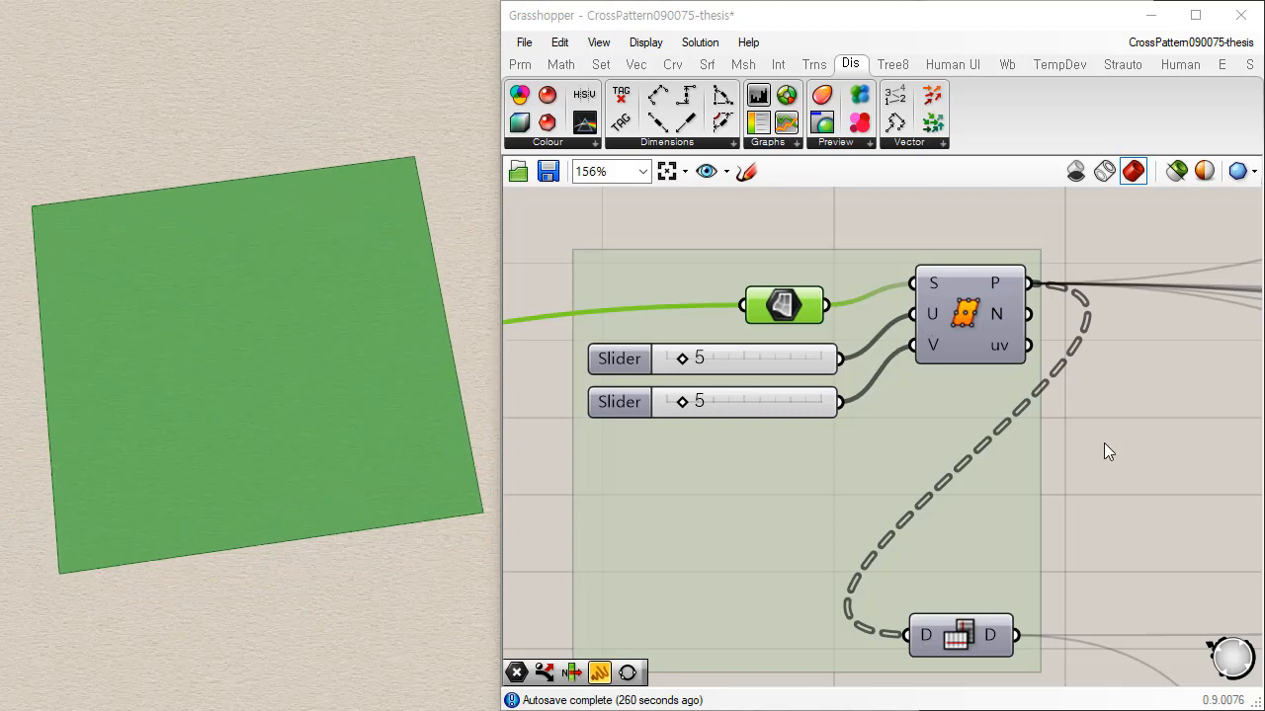
pyautogui.moveTo(786, 302); pyautogui.dragTo(796, 286)
# Step: Preview the surface division component and examine its grid of points on the base surface
pyautogui.click(968, 315)
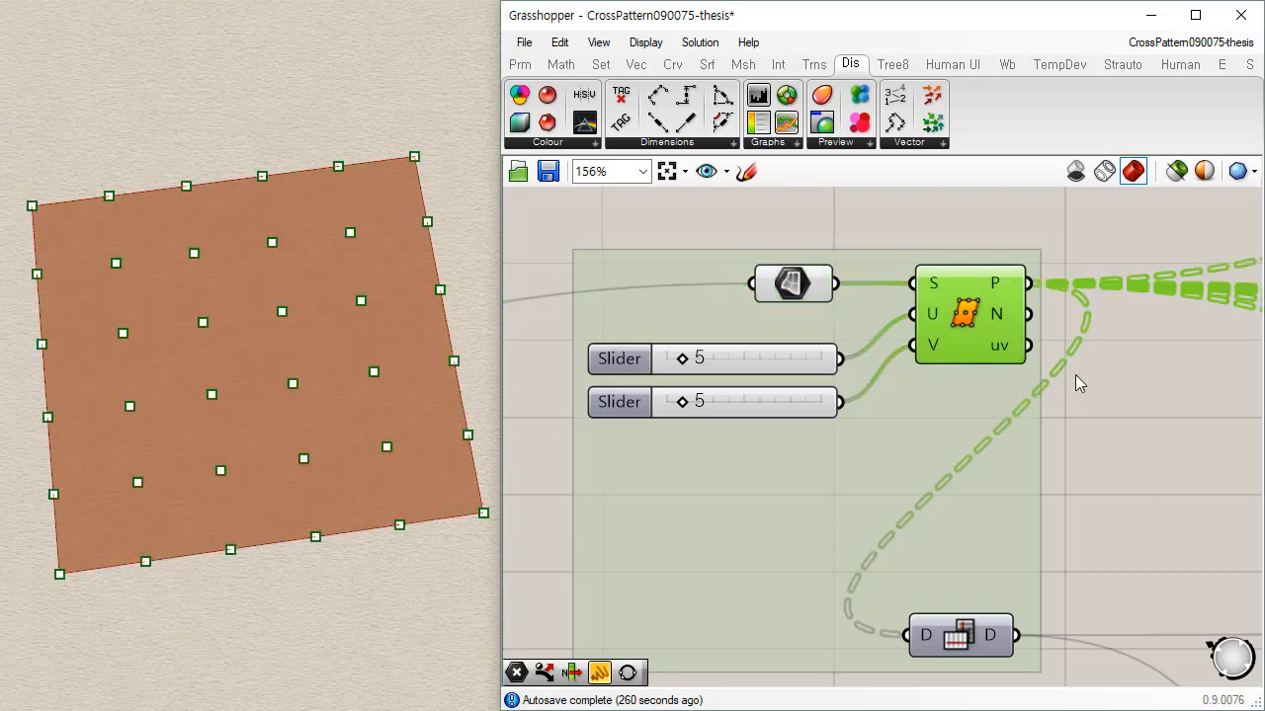
pyautogui.moveTo(111, 583); pyautogui.dragTo(125, 609, button='right')
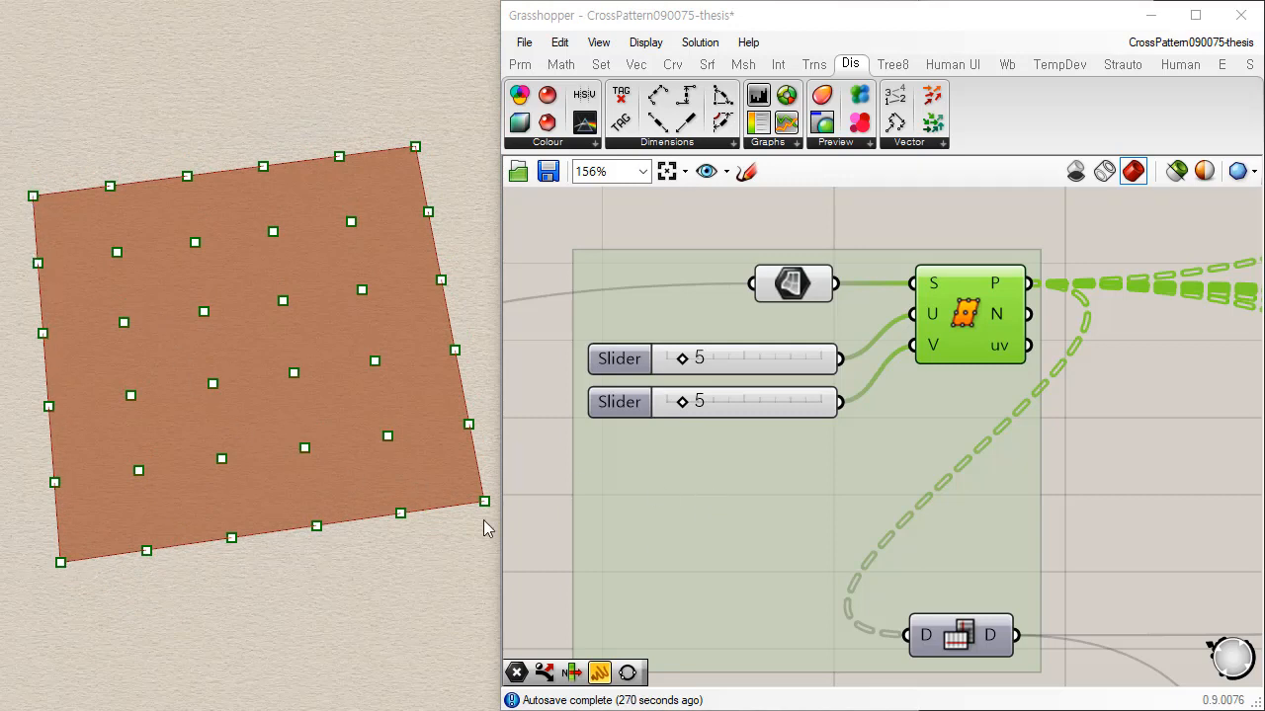
pyautogui.moveTo(418, 546); pyautogui.dragTo(387, 553, button='right')
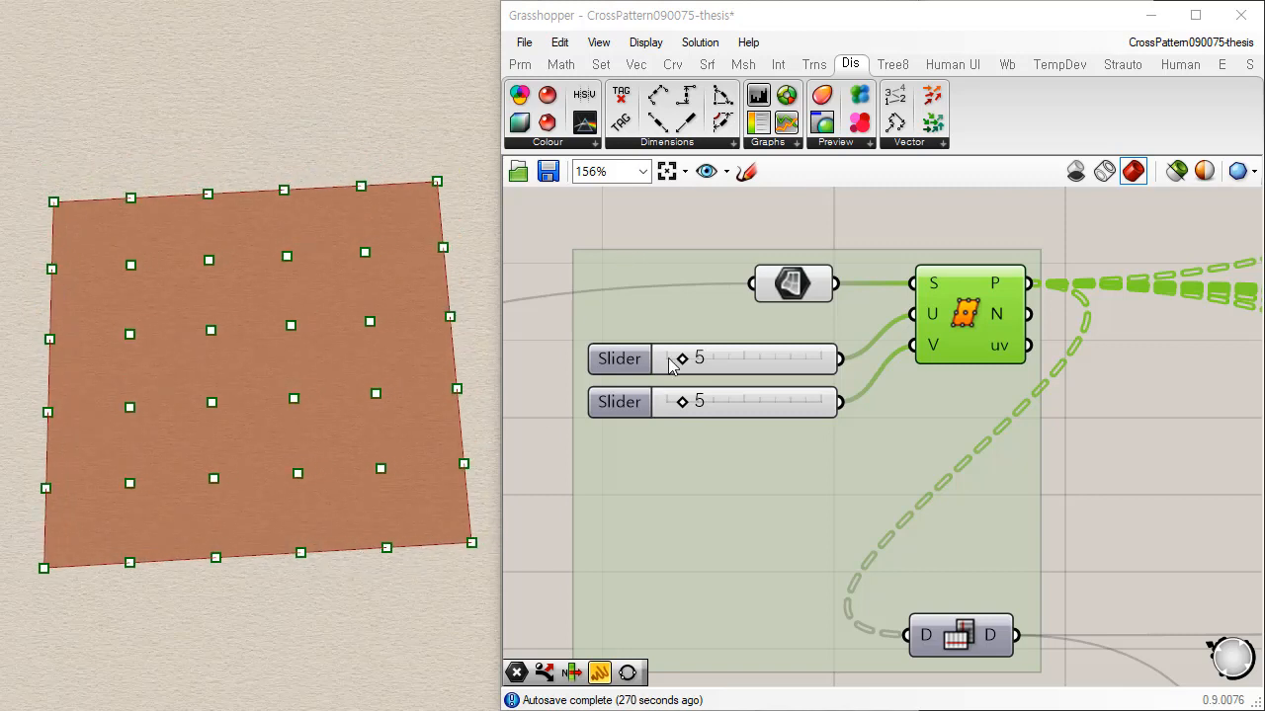
pyautogui.click(1133, 472)
# Step: Turn off the preview of the surface division component to hide its grid points
pyautogui.moveTo(957, 409); pyautogui.dragTo(669, 433, button='right')
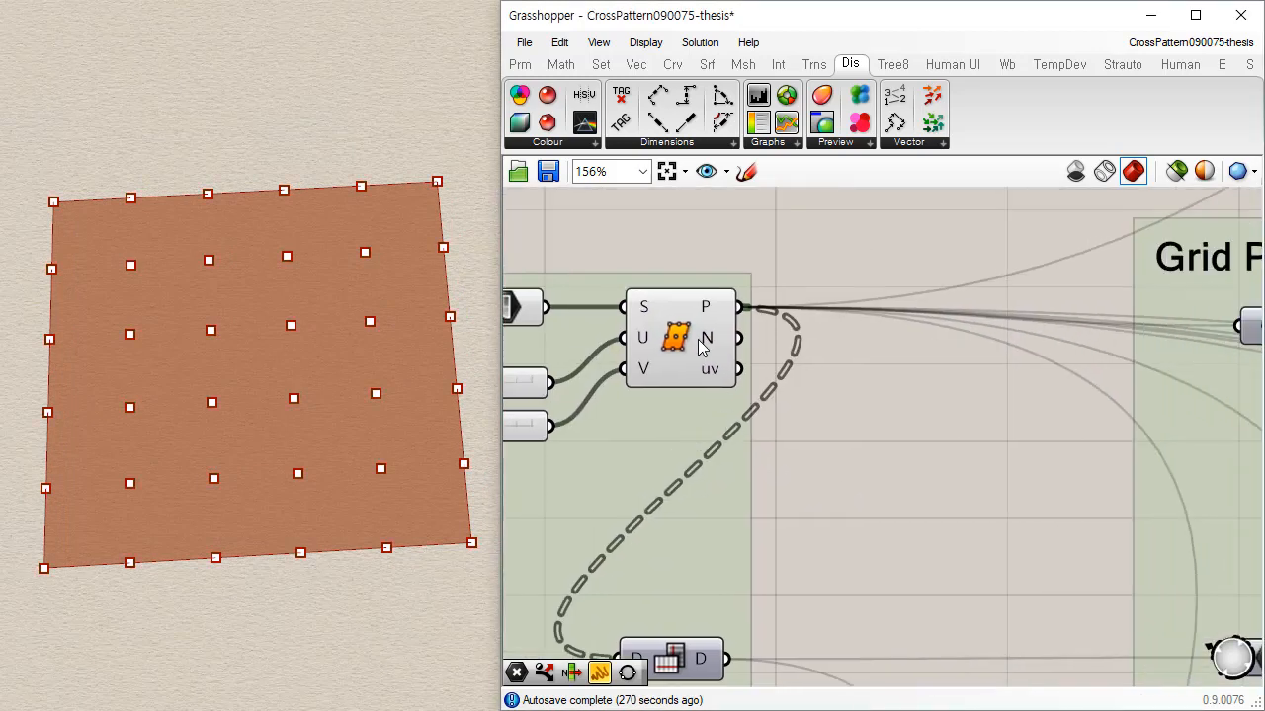
pyautogui.click(695, 334)
pyautogui.hotkey('ctrl', 'q')
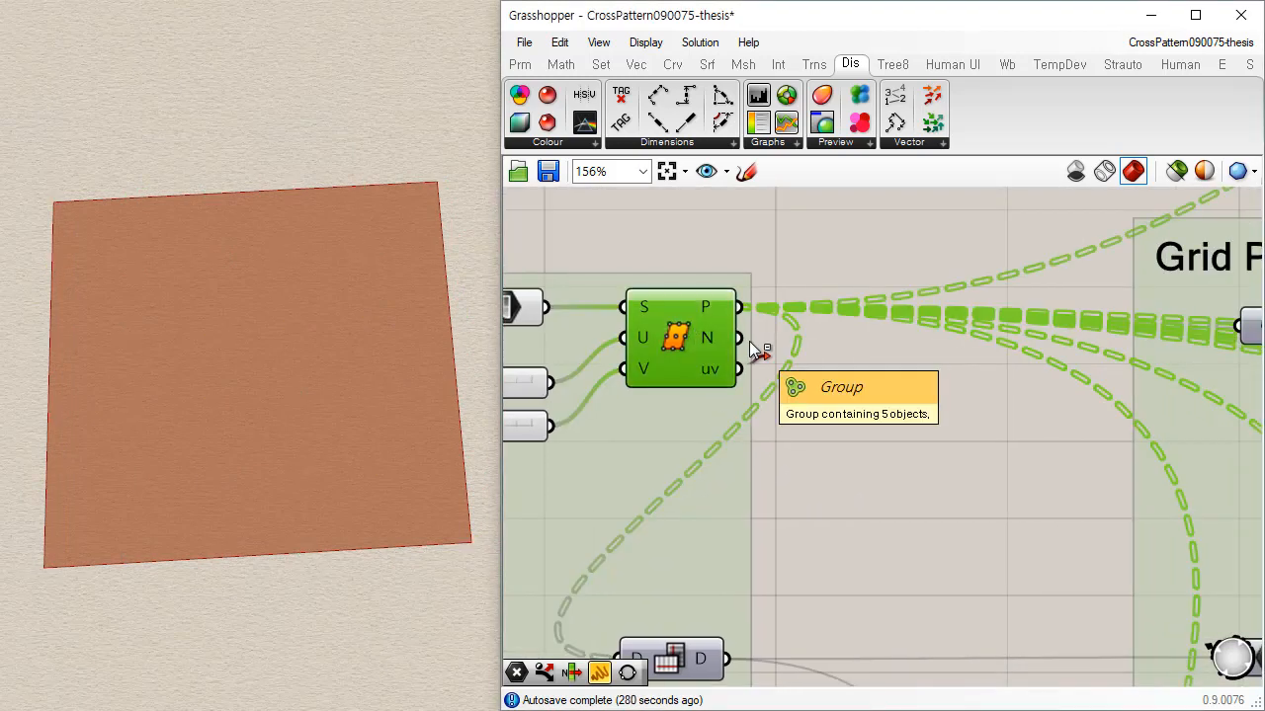
# Step: Turn off the preview of the surface parameter feeding the surface division, leaving the custom preview component on
pyautogui.moveTo(656, 325); pyautogui.dragTo(784, 334, button='right')
pyautogui.click(645, 322)
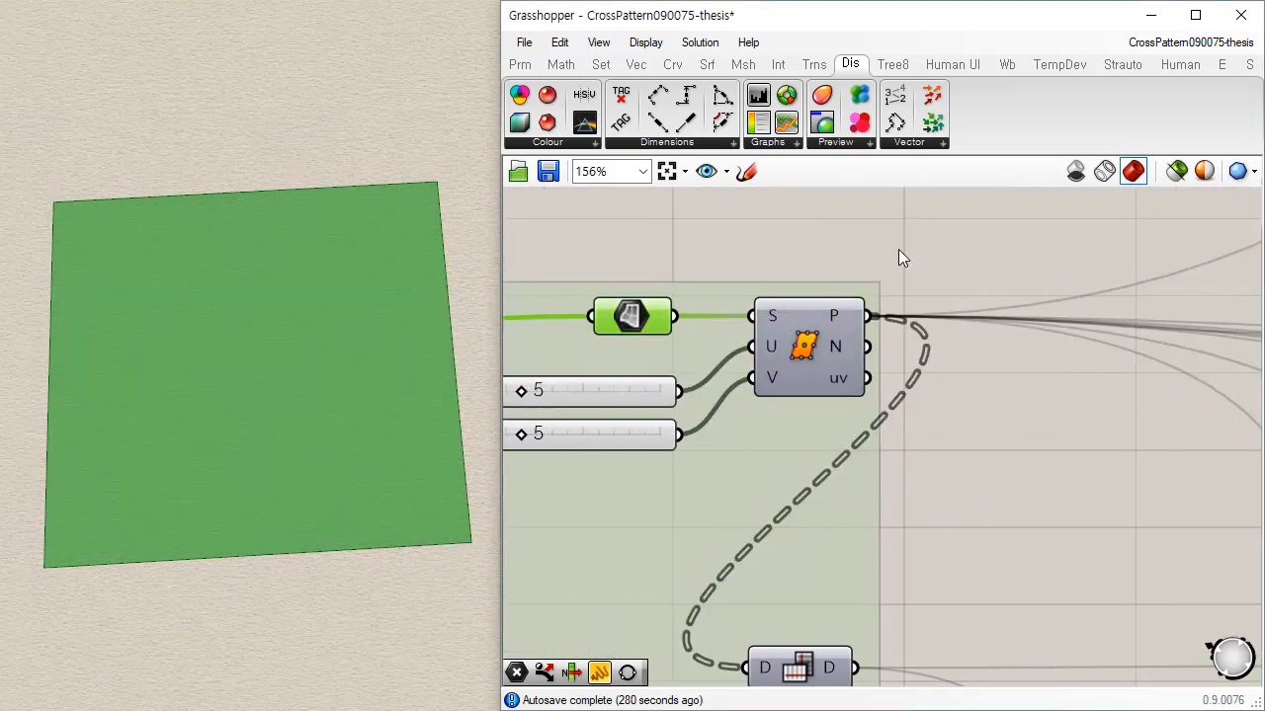
pyautogui.click(900, 251)
pyautogui.scroll(-2, 965, 326)
pyautogui.moveTo(1169, 403); pyautogui.dragTo(1069, 418, button='right')
pyautogui.scroll(-5, 1068, 418)
pyautogui.scroll(4, 972, 336)
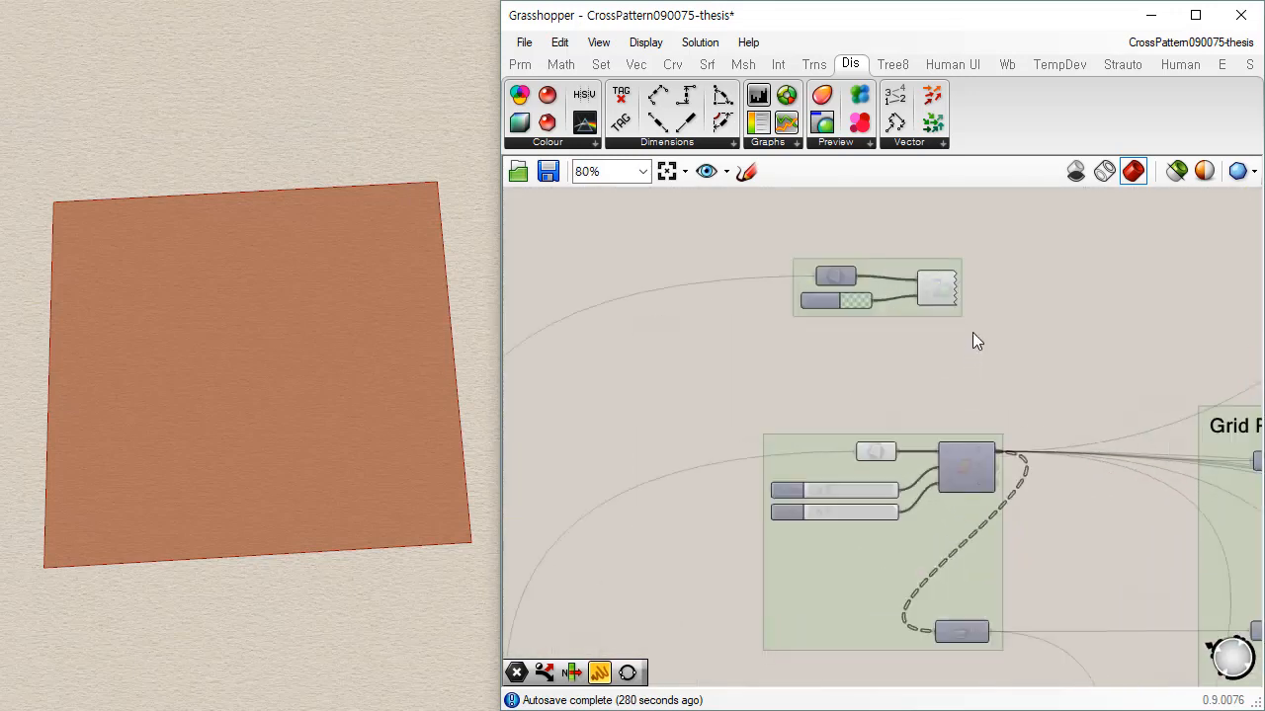
pyautogui.click(935, 288)
pyautogui.click(875, 451)
pyautogui.click(970, 386)
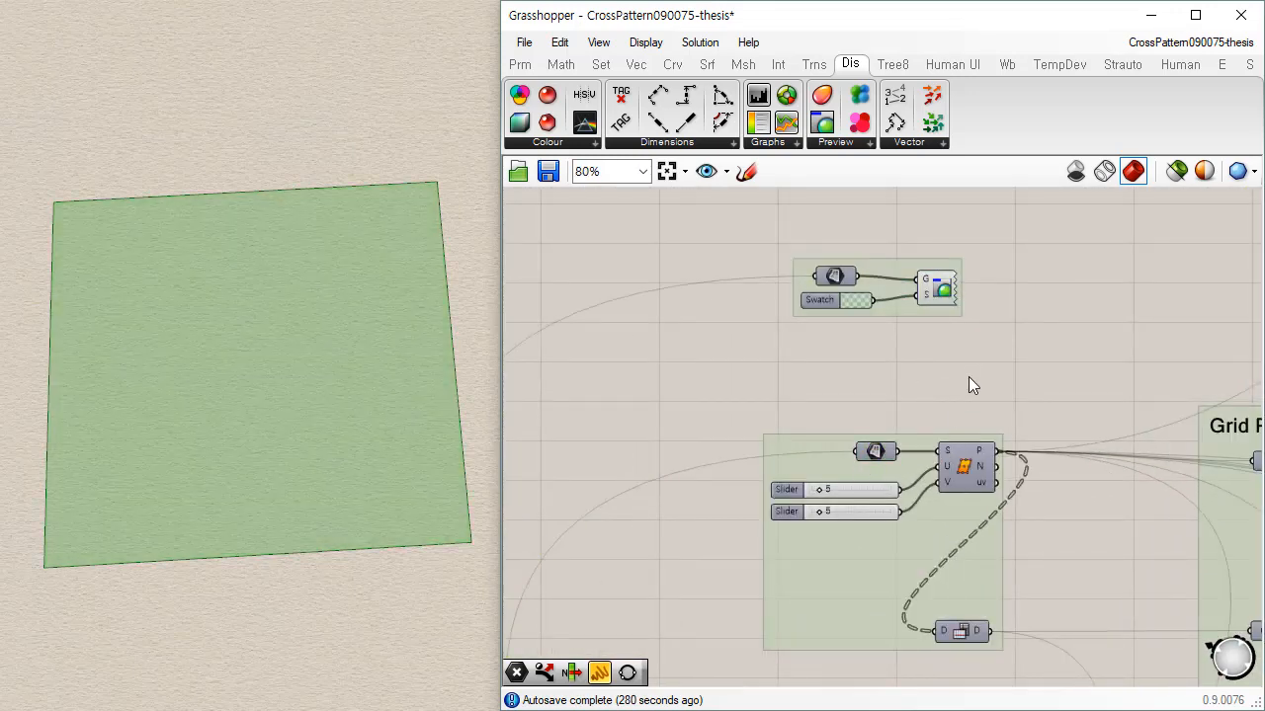
# Step: Preview the upper point parameter in the Grid Pattern (Shift) group to examine its input points
pyautogui.moveTo(1037, 384); pyautogui.dragTo(853, 334, button='right')
pyautogui.moveTo(1077, 359); pyautogui.dragTo(859, 313, button='right')
pyautogui.scroll(2, 955, 318)
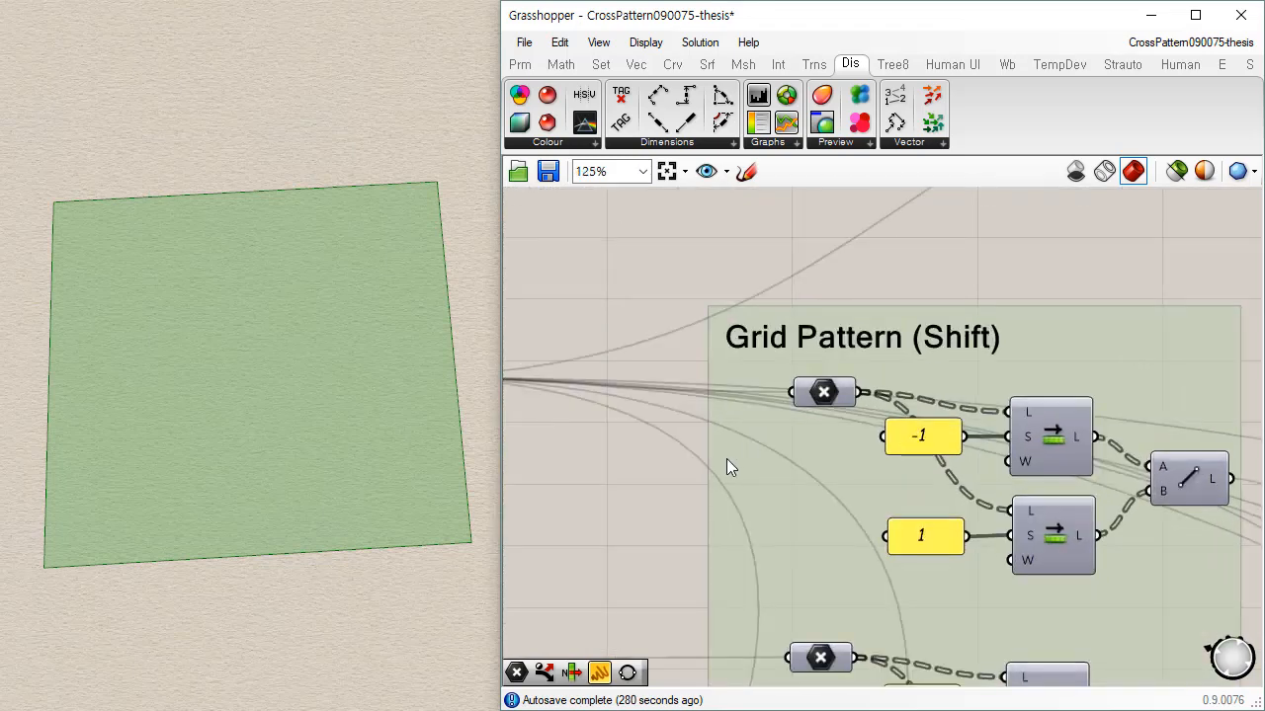
pyautogui.moveTo(807, 494); pyautogui.dragTo(768, 442, button='right')
pyautogui.scroll(1, 781, 435)
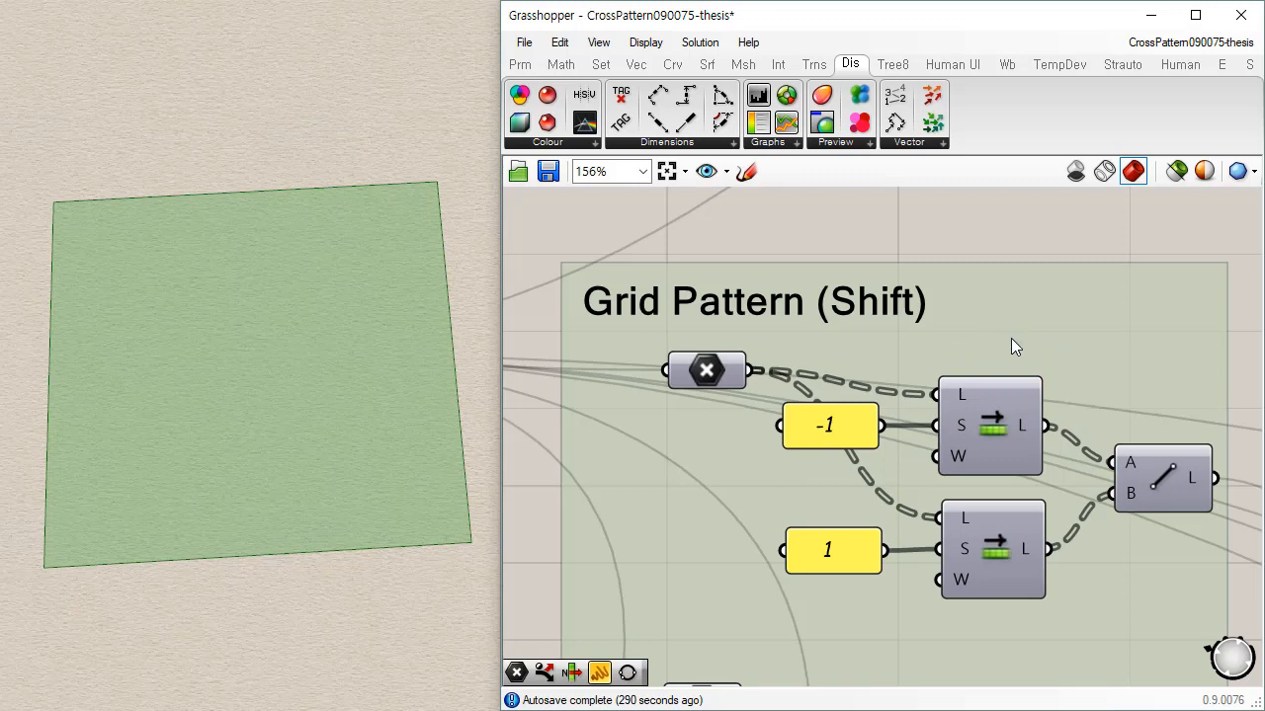
pyautogui.click(707, 372)
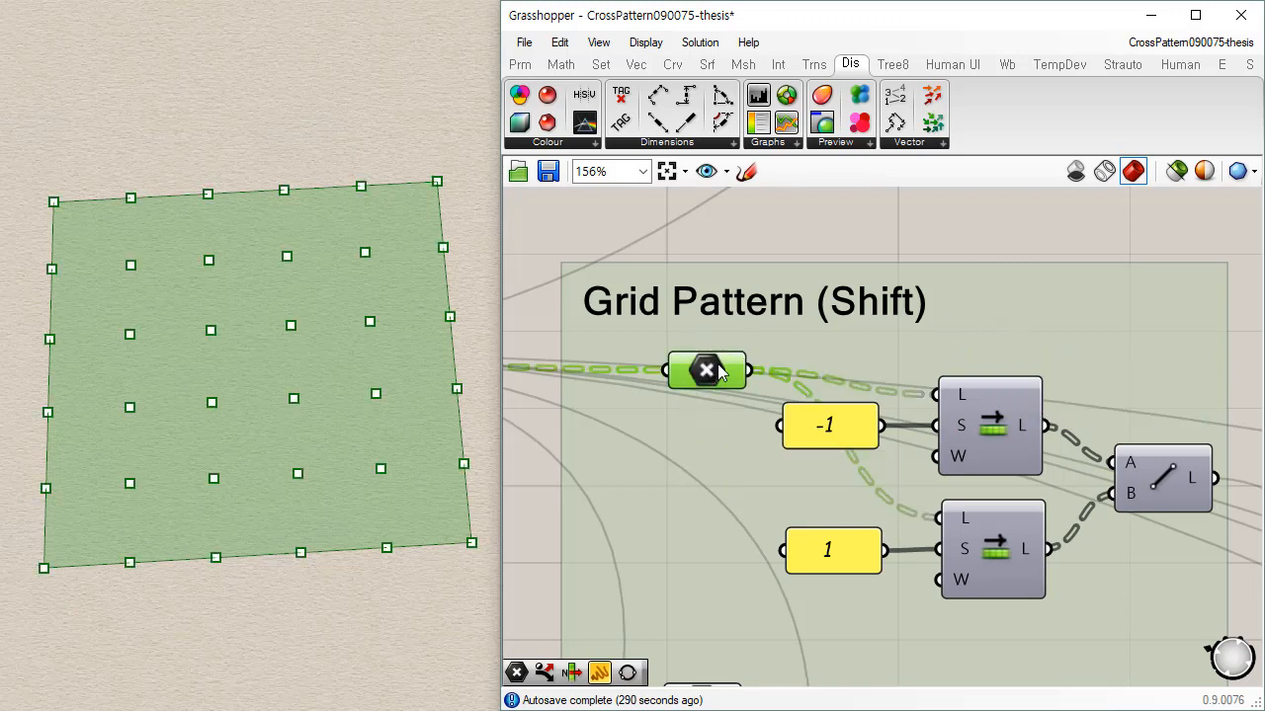
# Step: Preview the upper Shift List component with offset -1 and compare its shifted points with the original grid
pyautogui.click(993, 431)
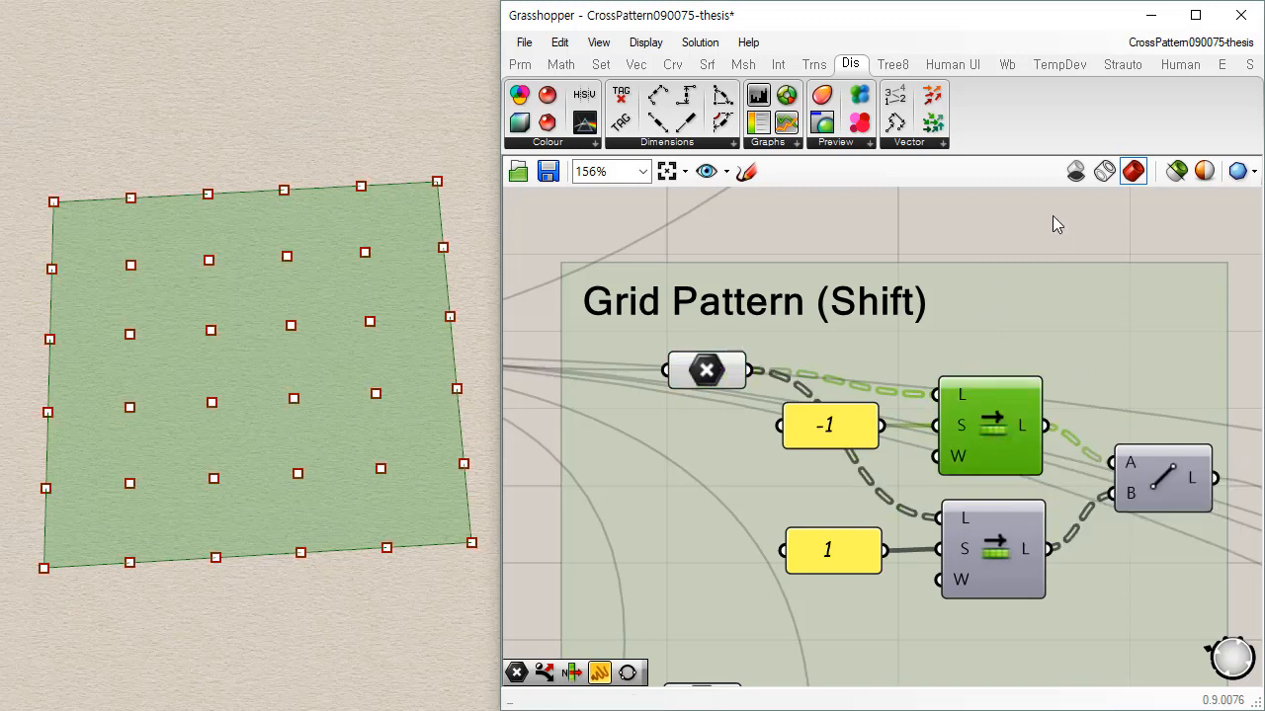
pyautogui.click(1038, 326)
pyautogui.click(1016, 421)
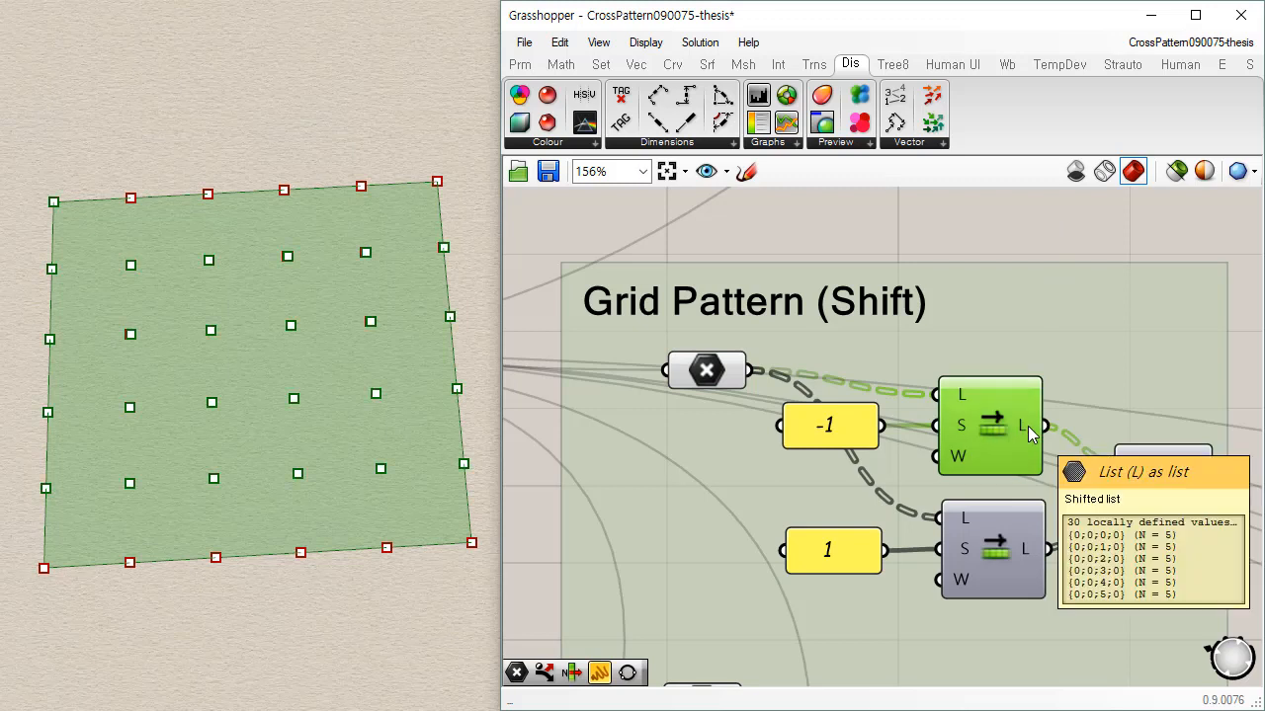
pyautogui.click(1047, 216)
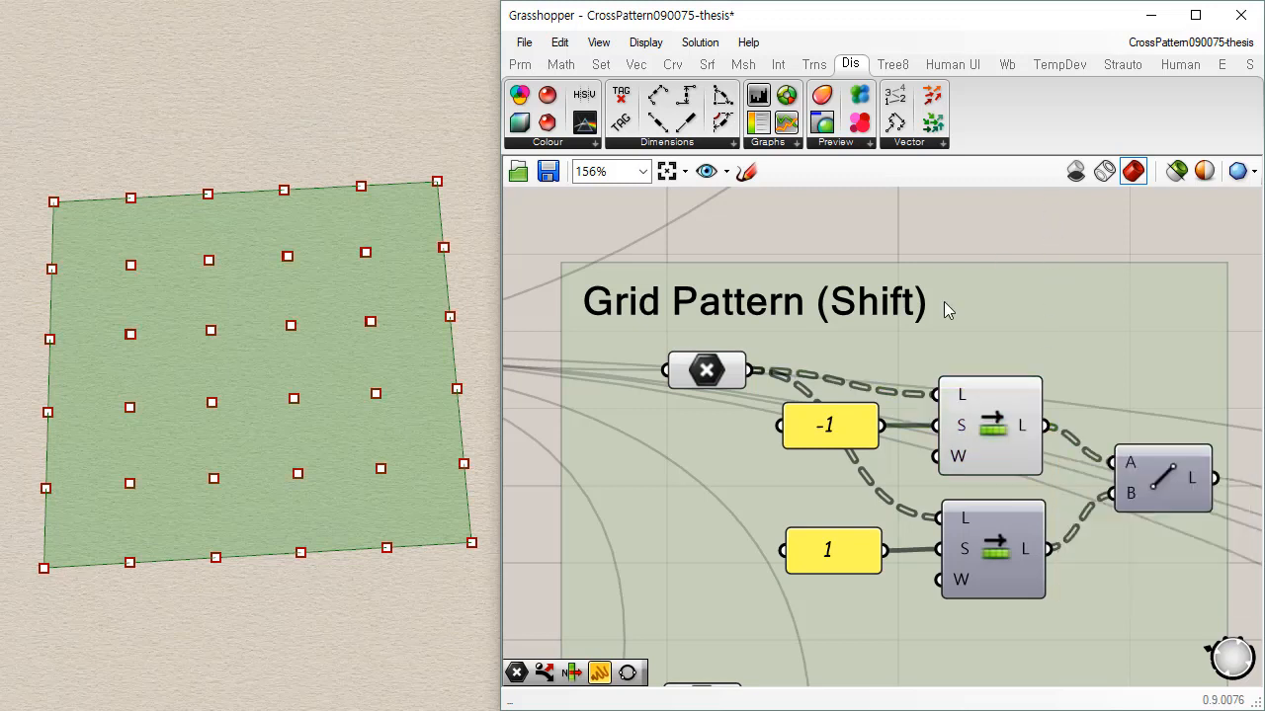
# Step: Hide the upper point parameter and switch the preview from the -1 Shift List to the one with offset 1
pyautogui.click(706, 370)
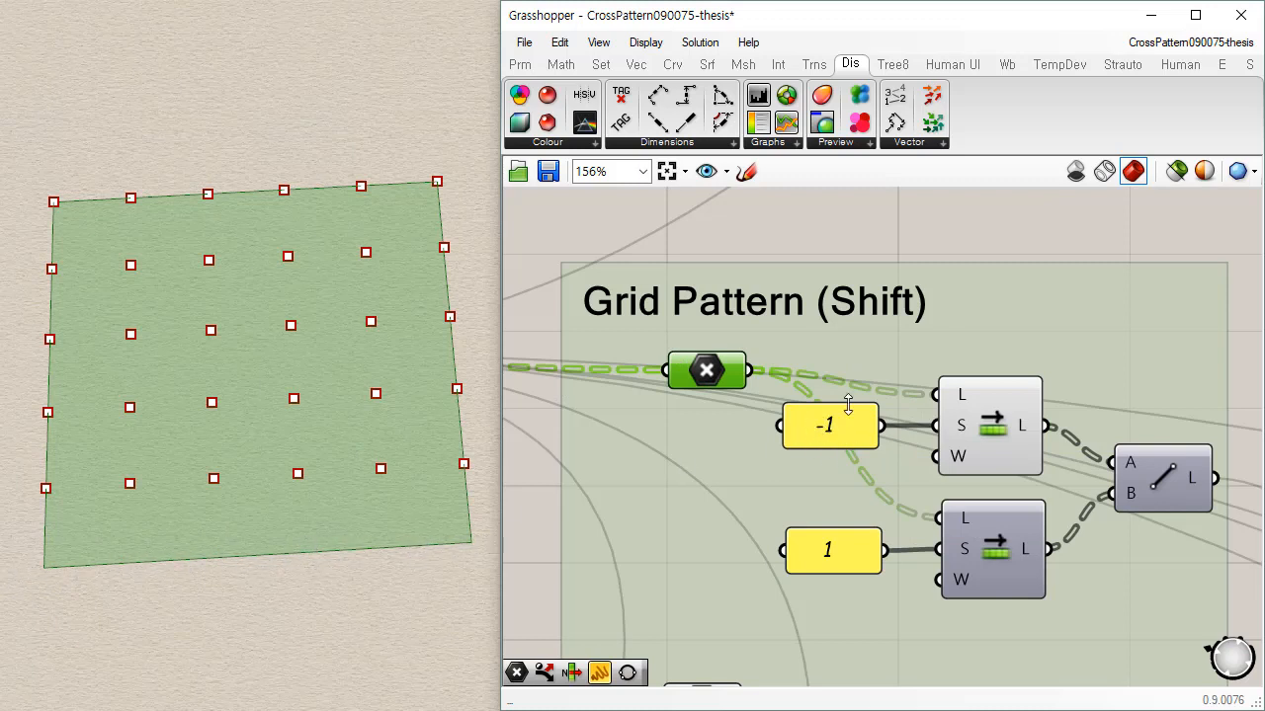
pyautogui.click(1008, 549)
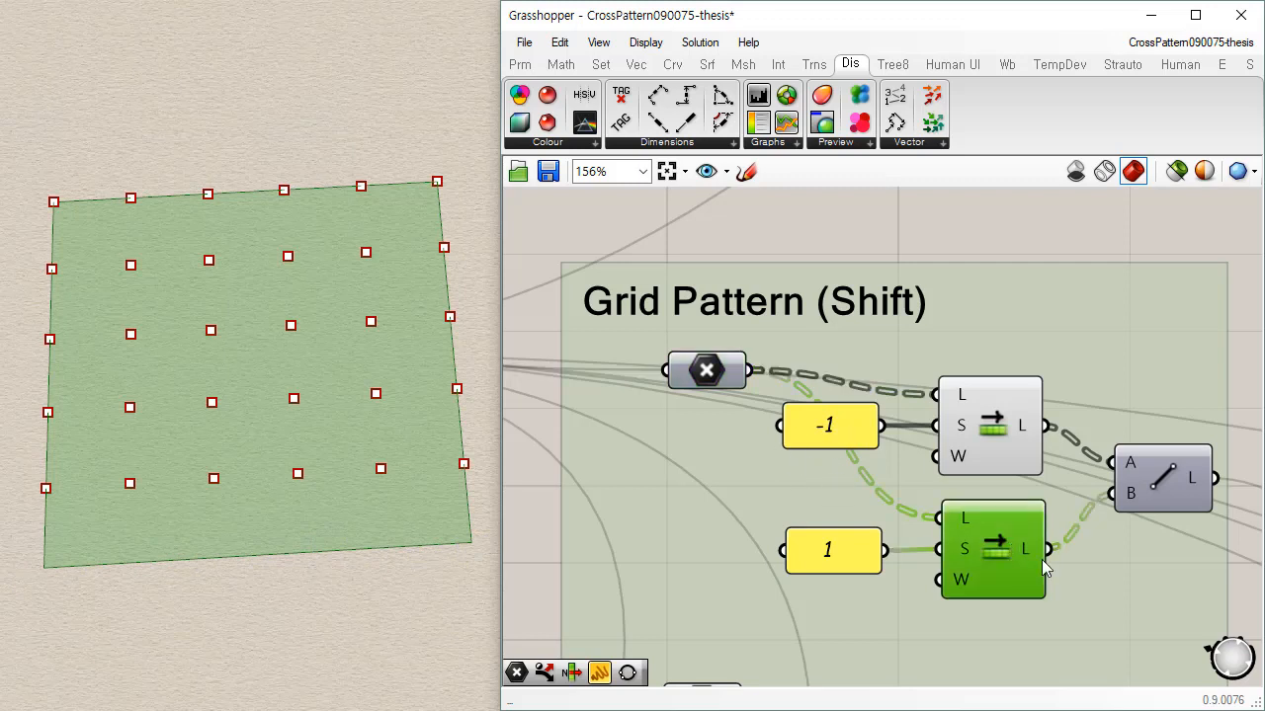
pyautogui.click(993, 426)
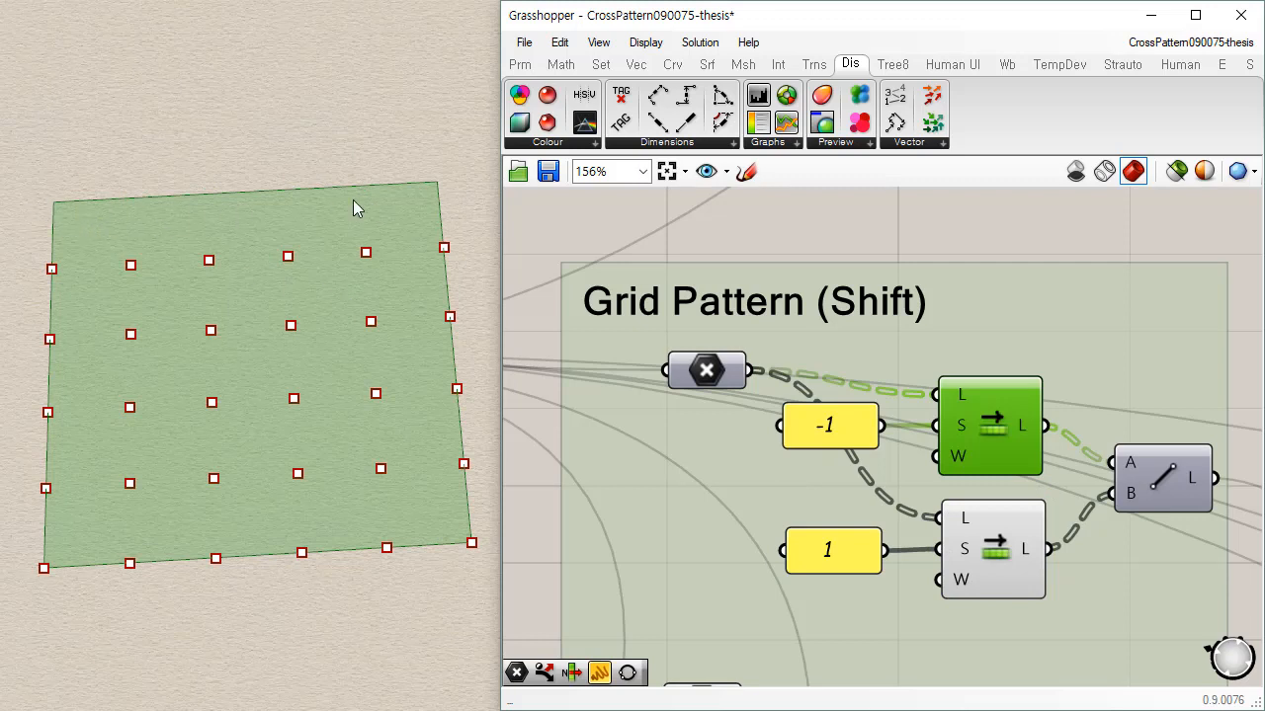
pyautogui.click(994, 316)
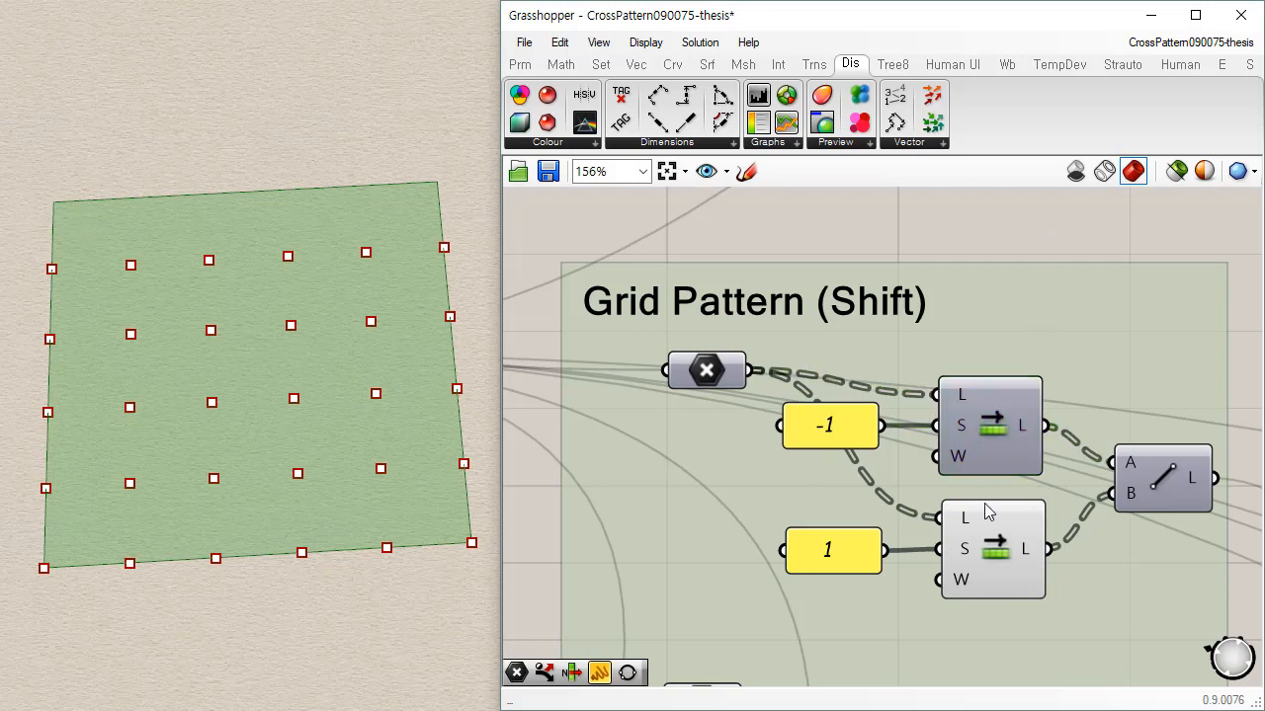
# Step: Hide the Shift List with offset 1 and preview the -1 Shift List again for comparison
pyautogui.click(985, 514)
pyautogui.click(990, 439)
pyautogui.click(988, 442)
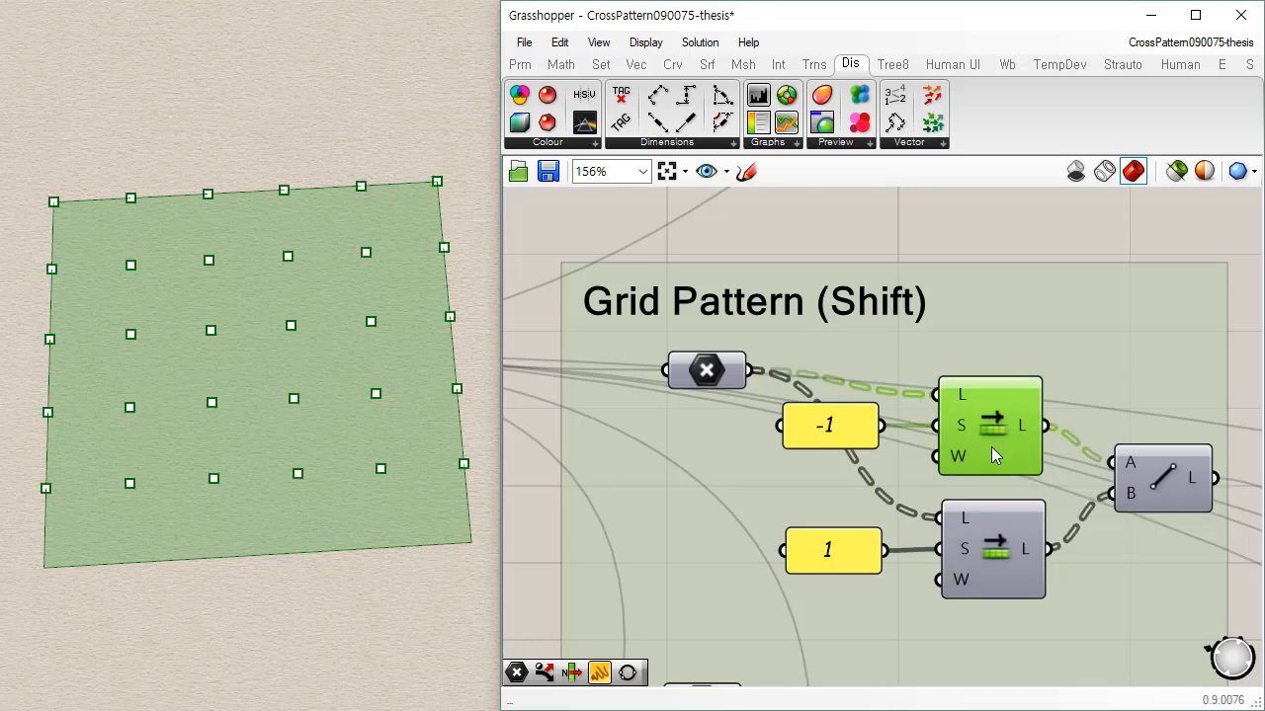
# Step: Turn off the preview of the upper -1 Shift List in the Grid Pattern (Shift) group
pyautogui.scroll(-5, 795, 454)
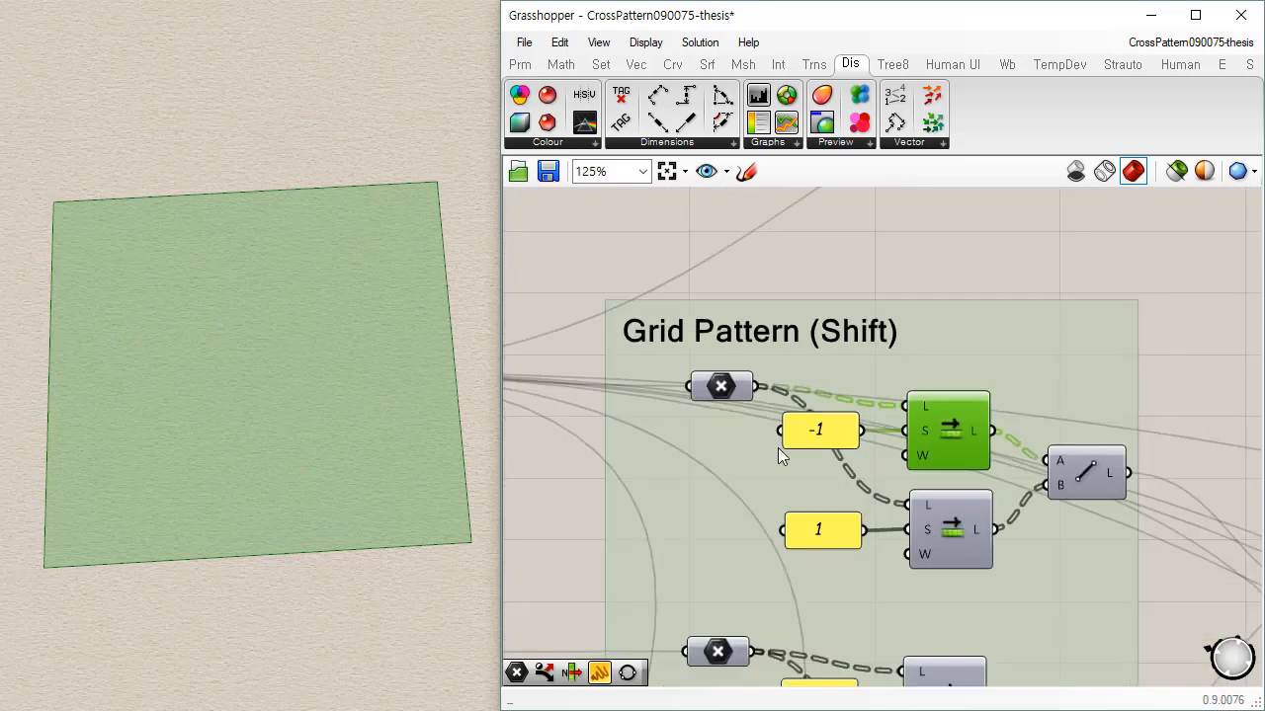
pyautogui.moveTo(976, 562); pyautogui.dragTo(917, 415, button='right')
pyautogui.scroll(2, 712, 247)
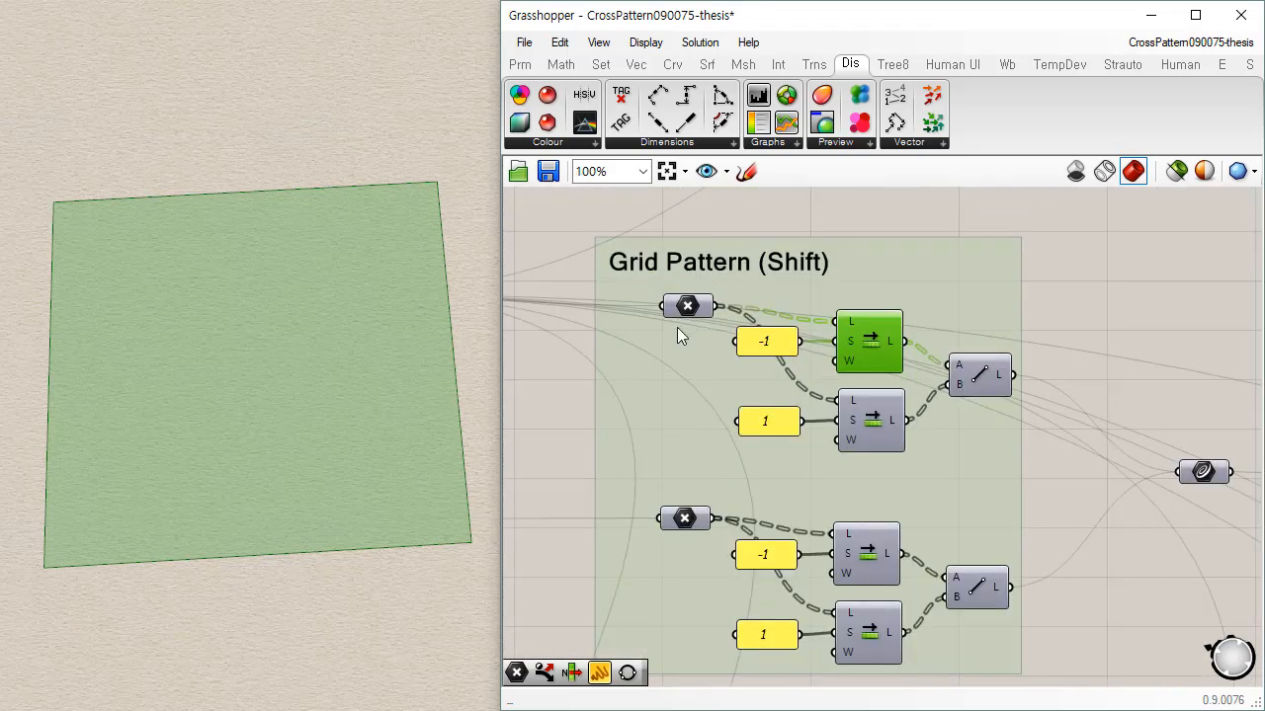
pyautogui.scroll(1, 677, 327)
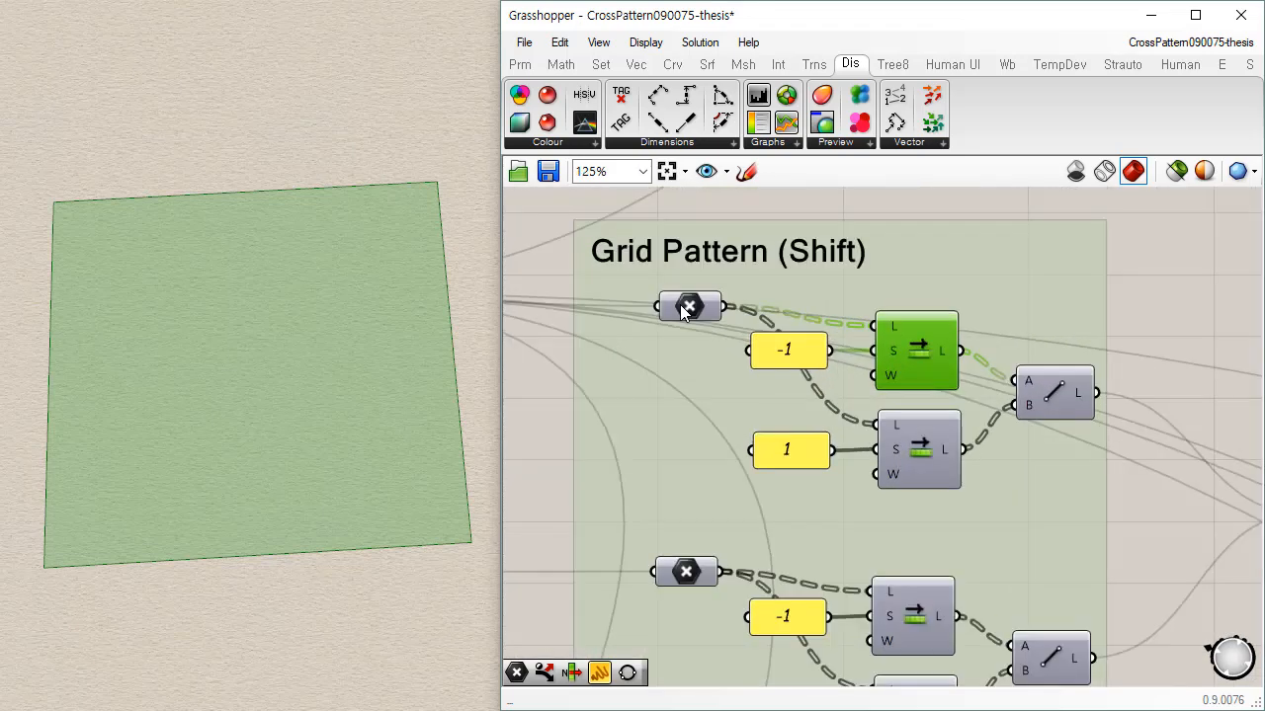
# Step: Turn on the previews of the two upper Shift List components and compare their points for offsets -1 and 1
pyautogui.click(1173, 419)
pyautogui.click(926, 352)
pyautogui.click(916, 449)
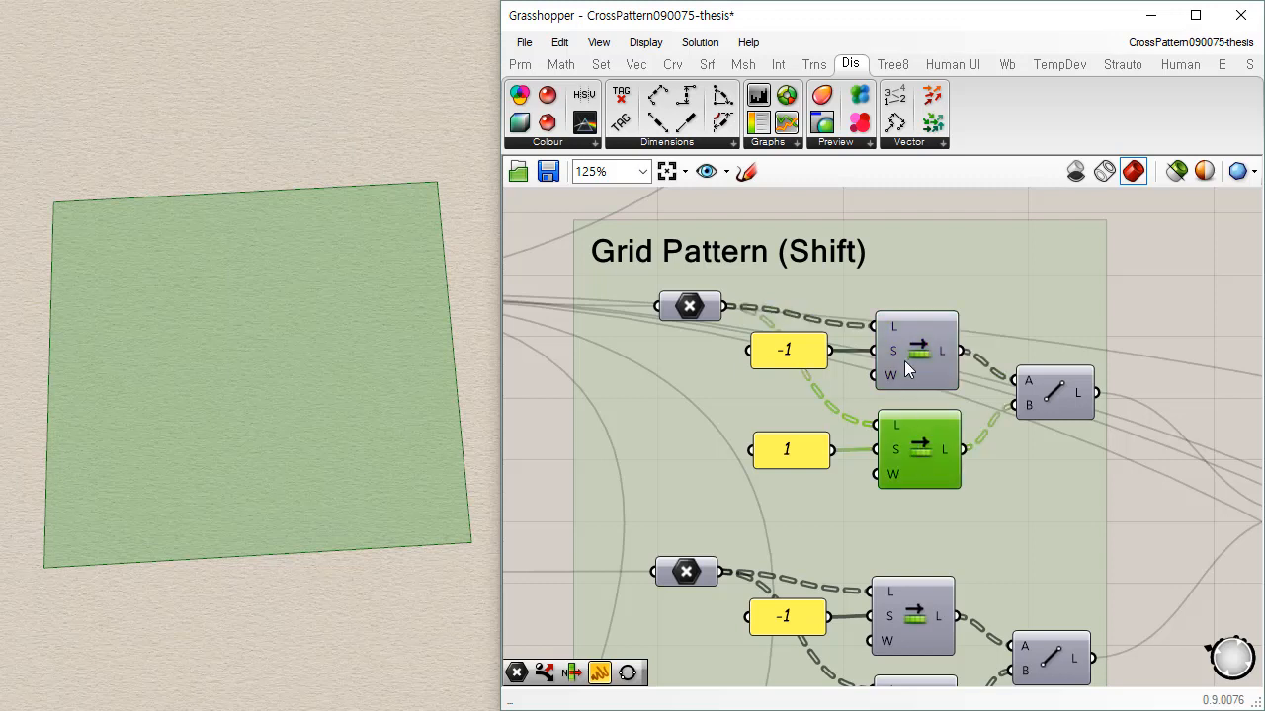
pyautogui.click(904, 361)
pyautogui.click(920, 469)
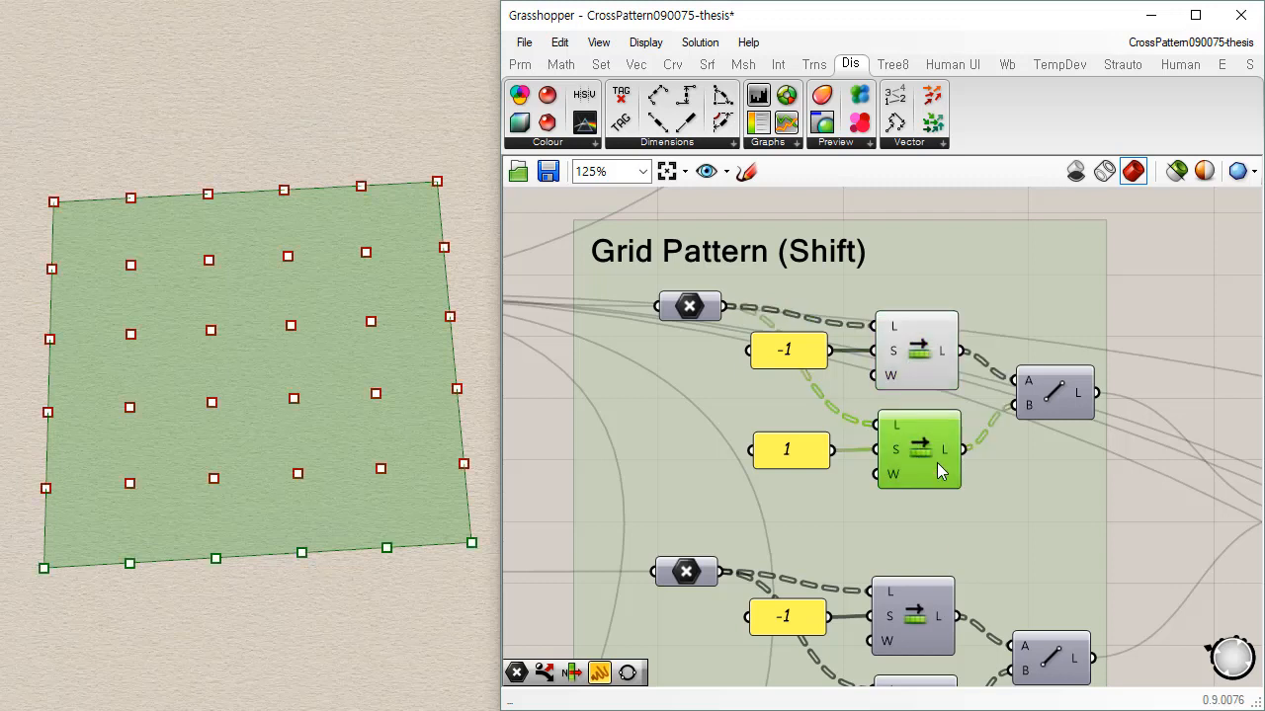
pyautogui.click(925, 354)
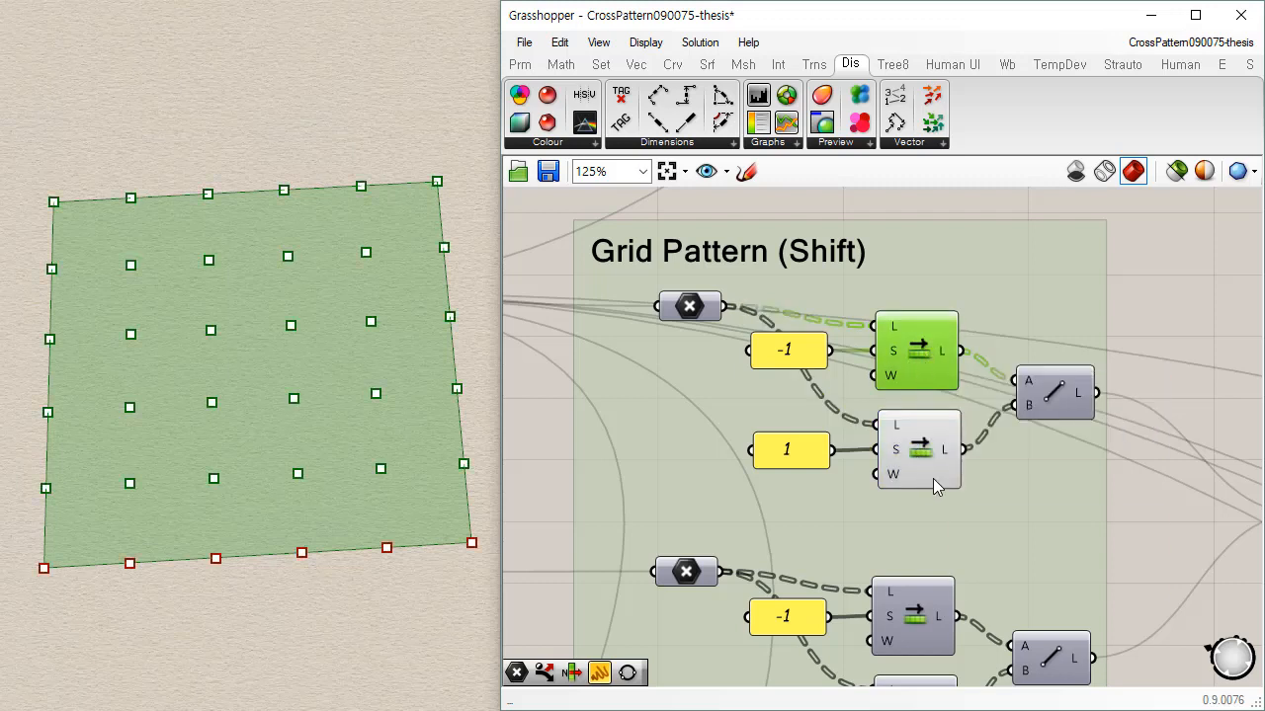
# Step: Limit the preview to selected objects and add the surface's Custom Preview component to the selection
pyautogui.click(1177, 171)
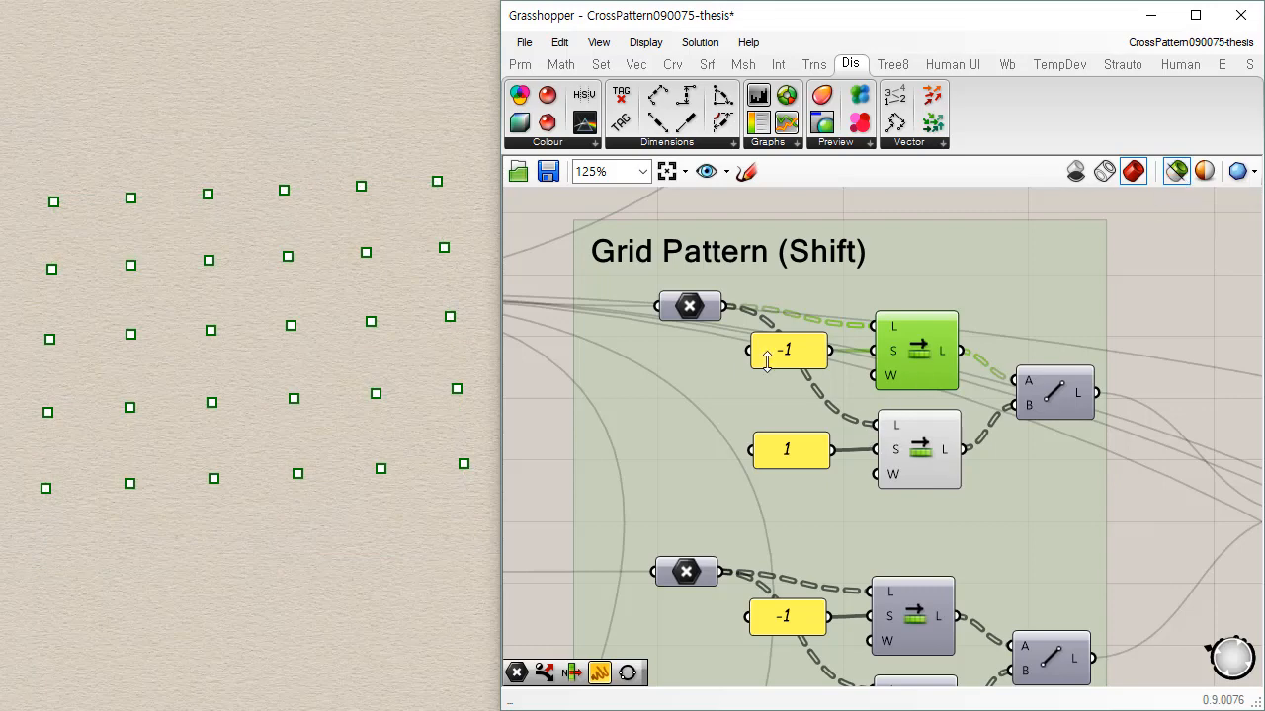
pyautogui.scroll(-3, 922, 423)
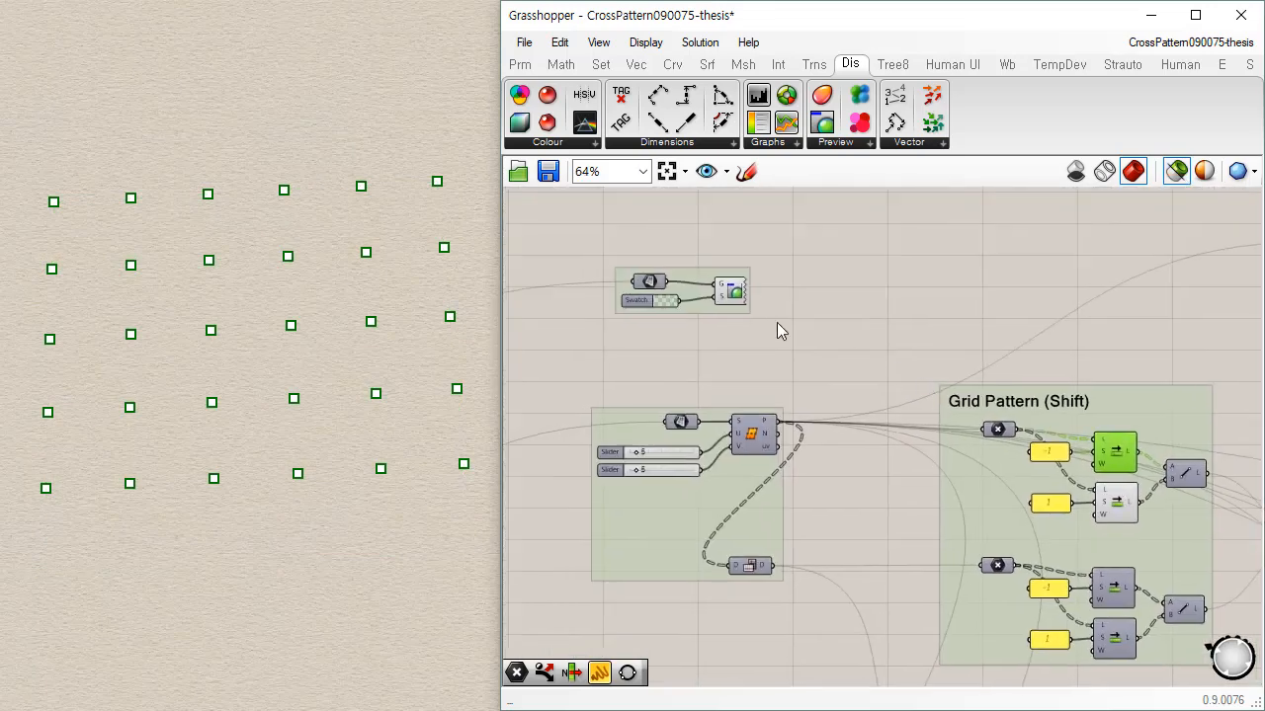
pyautogui.click(734, 299)
pyautogui.scroll(3, 981, 403)
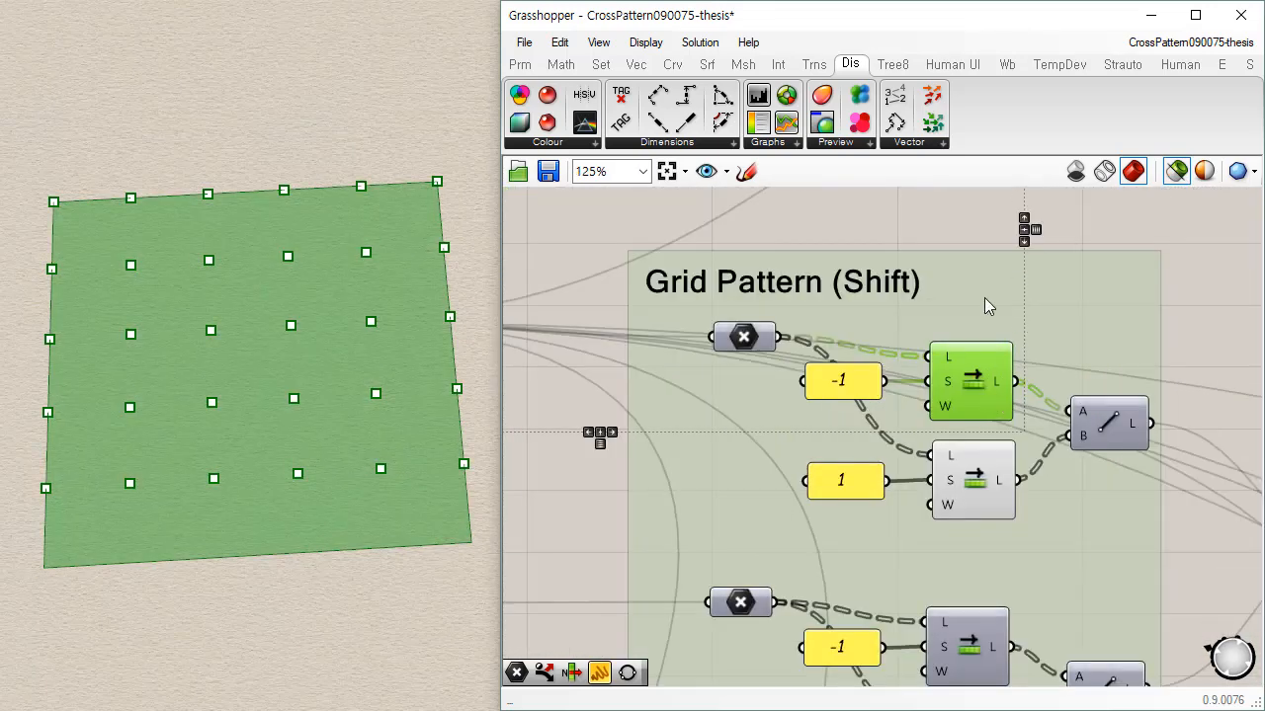
# Step: Compare the points of the upper point parameter and the -1 and 1 Shift Lists against the surface
pyautogui.click(984, 484)
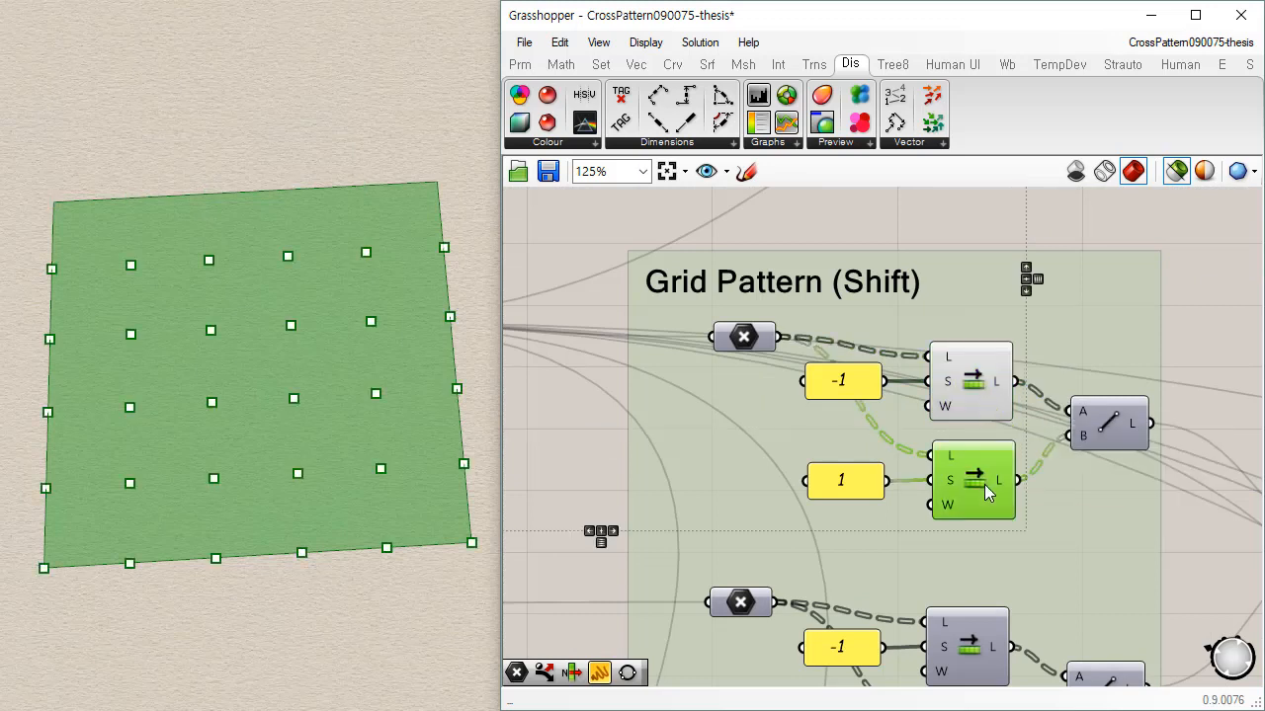
pyautogui.click(743, 337)
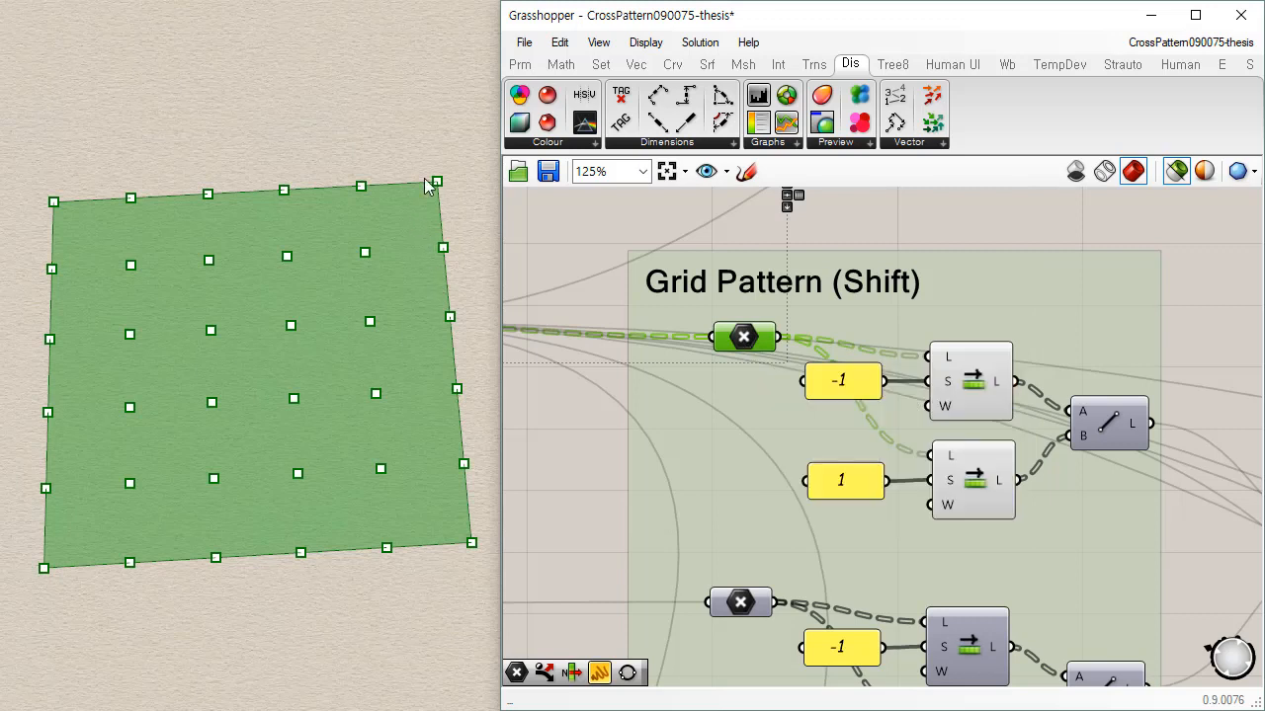
pyautogui.keyDown('shift'); pyautogui.click(957, 384); pyautogui.keyUp('shift')
pyautogui.keyDown('ctrl'); pyautogui.click(746, 335); pyautogui.keyUp('ctrl')
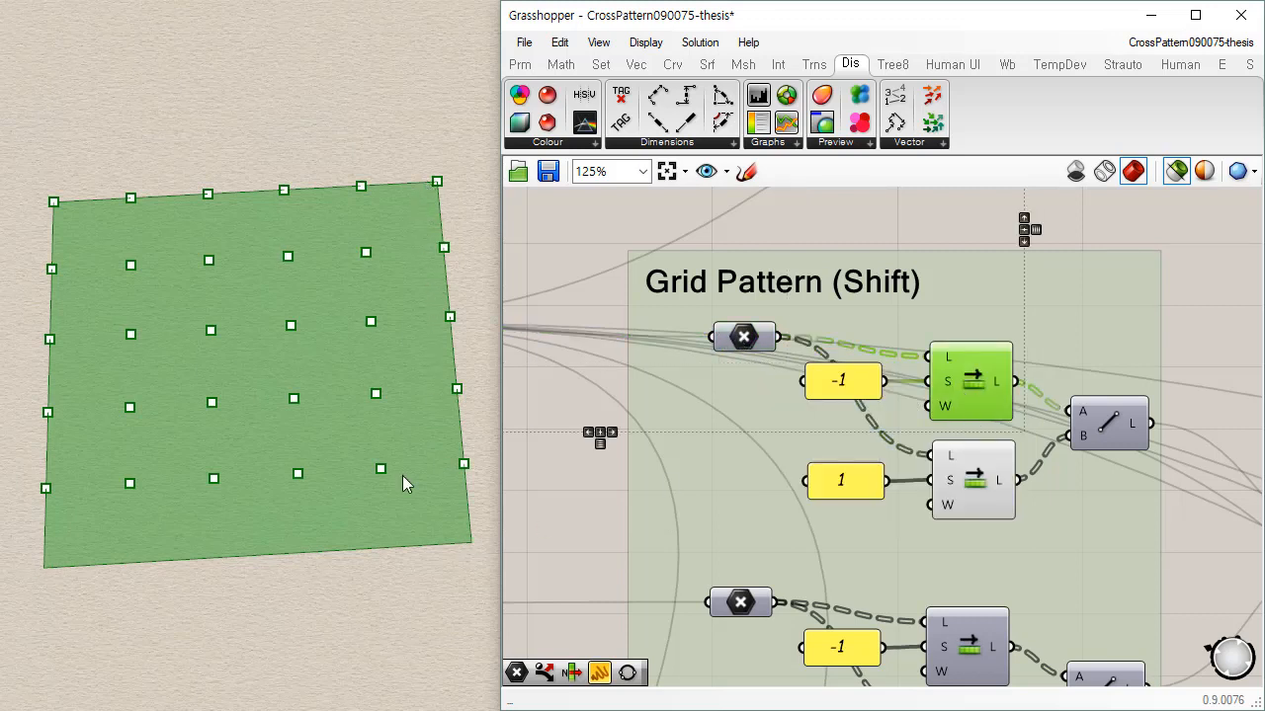
pyautogui.keyDown('ctrl'); pyautogui.click(980, 375); pyautogui.keyUp('ctrl')
pyautogui.click(978, 482)
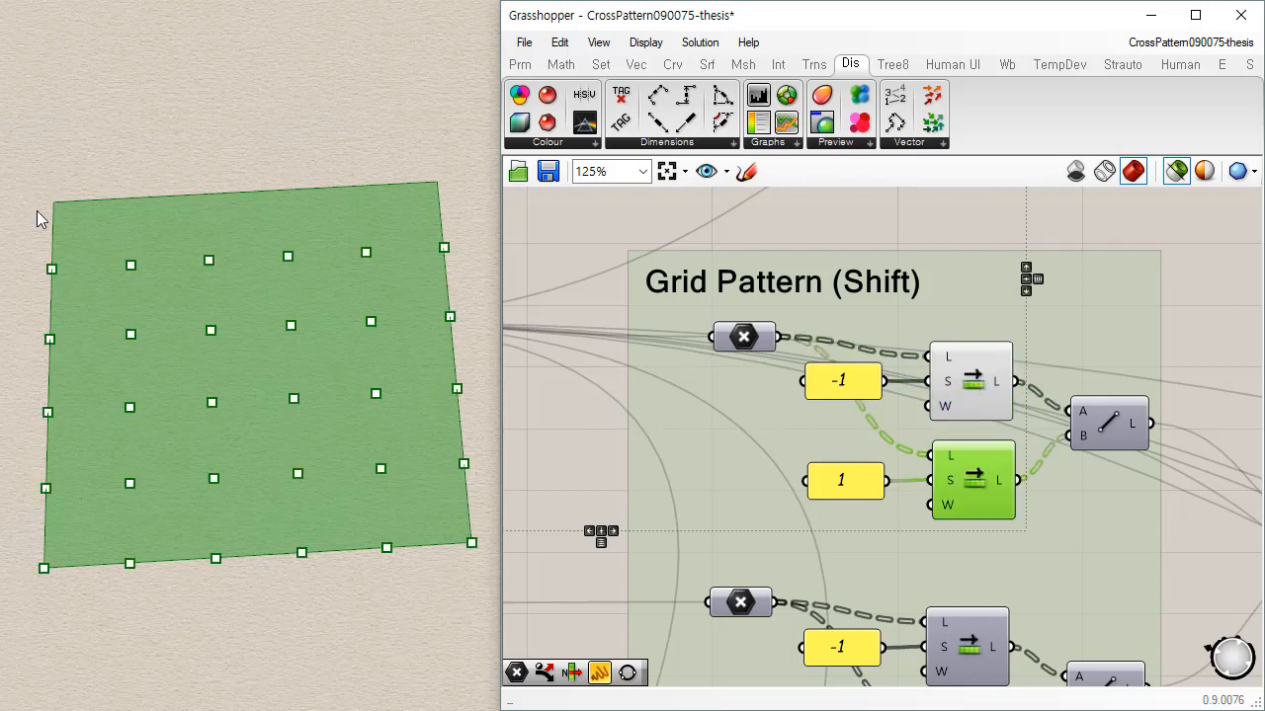
# Step: Preview the lines of the upper Line component, followed by the start and end points from its two Shift Lists
pyautogui.click(1203, 326)
pyautogui.click(1091, 438)
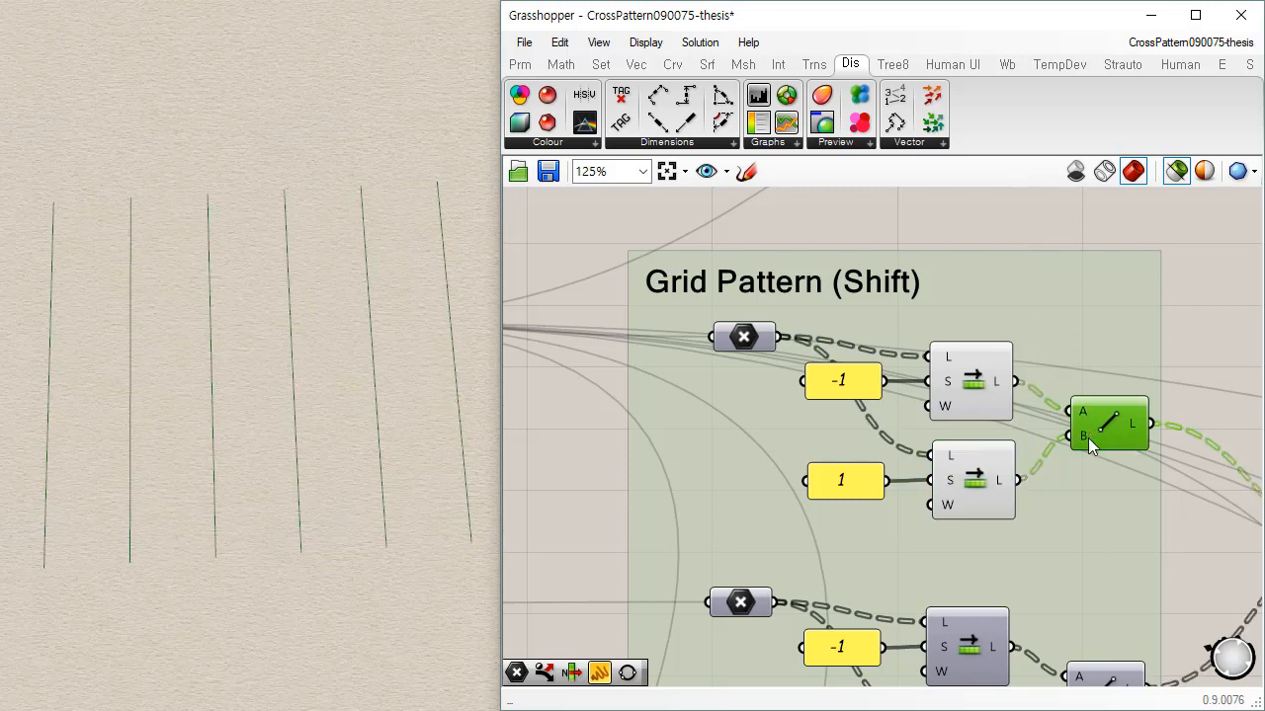
pyautogui.moveTo(313, 389); pyautogui.dragTo(304, 305, button='right')
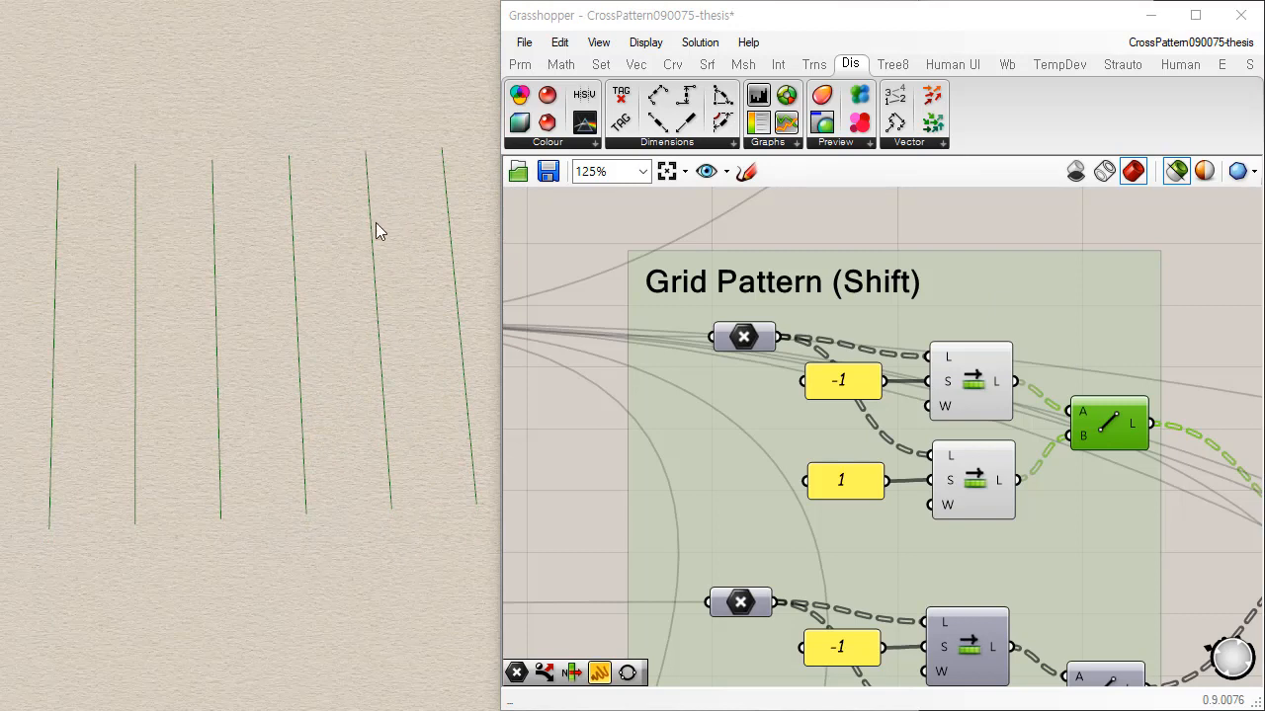
pyautogui.click(947, 362)
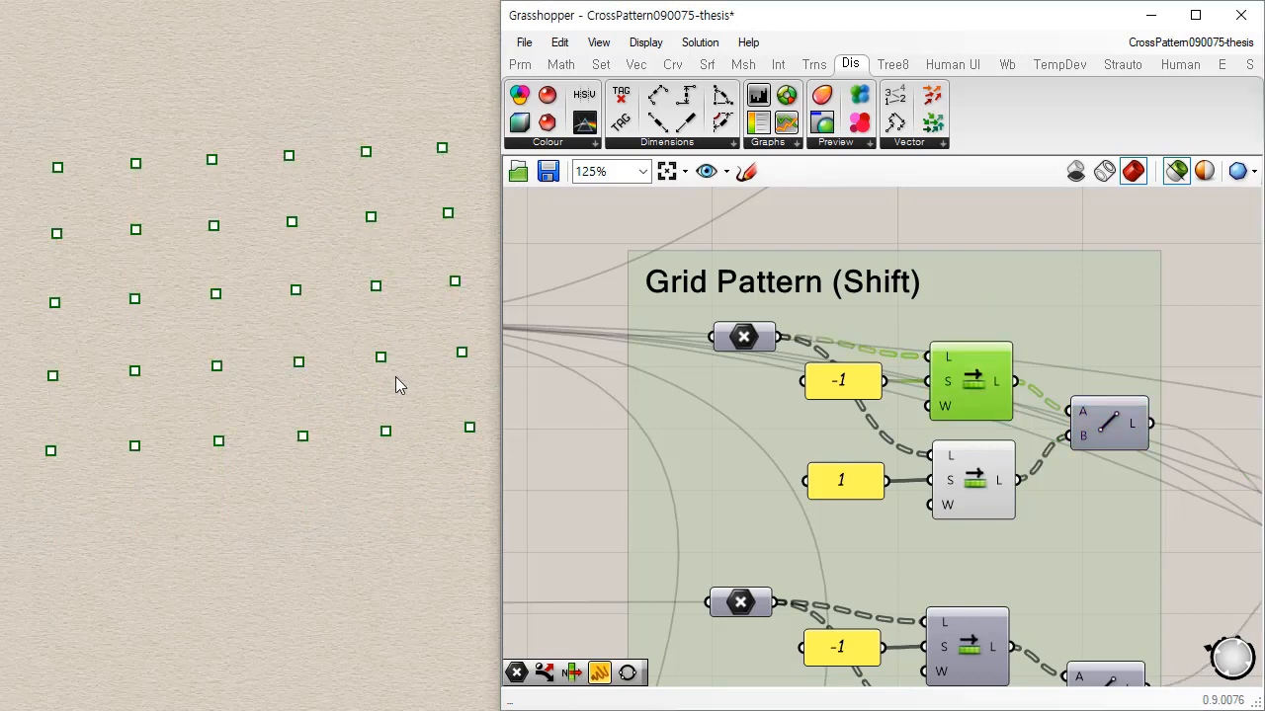
pyautogui.click(966, 486)
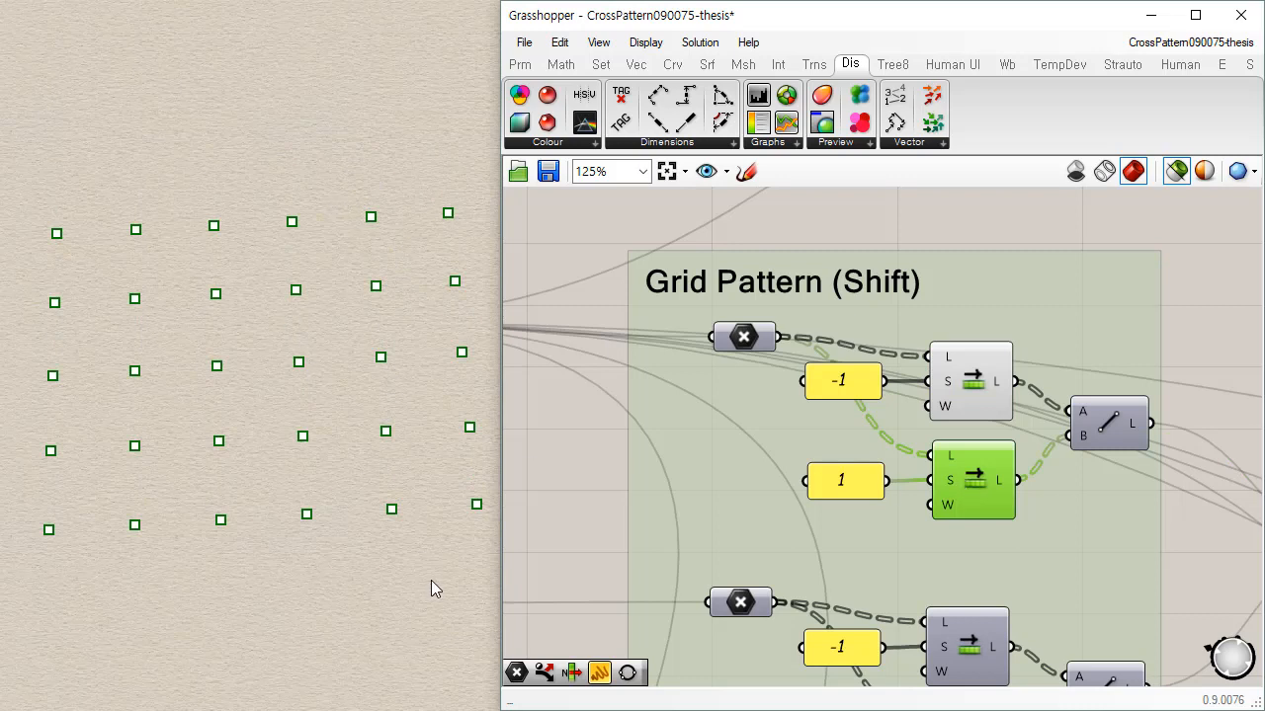
# Step: Bake the upper Line component's output into Rhino with the default attributes
pyautogui.rightClick(1134, 431)
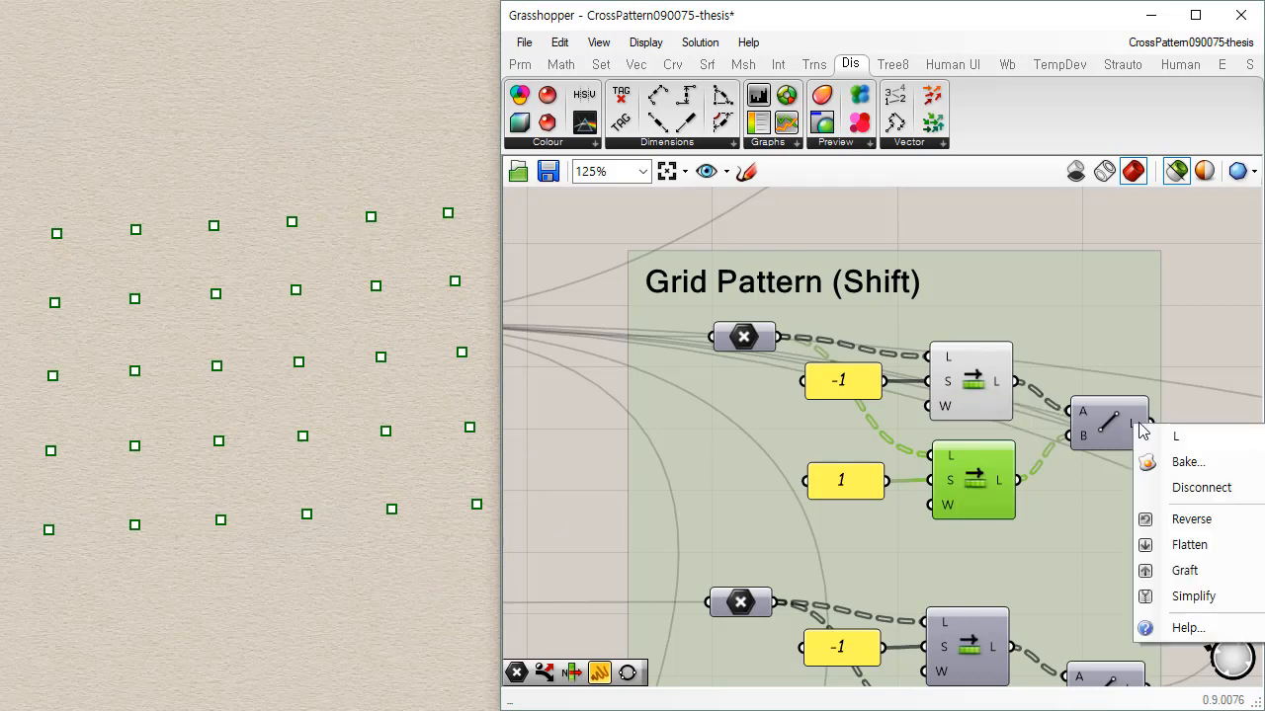
pyautogui.click(1213, 462)
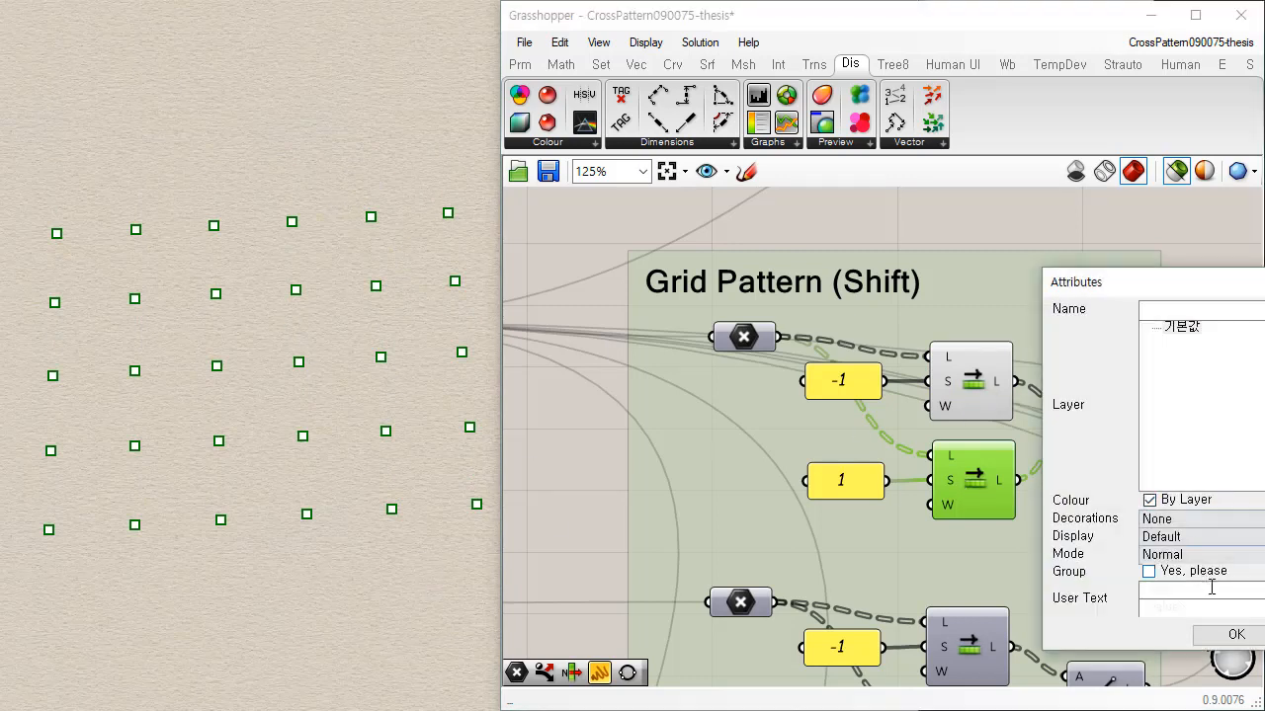
pyautogui.click(1236, 634)
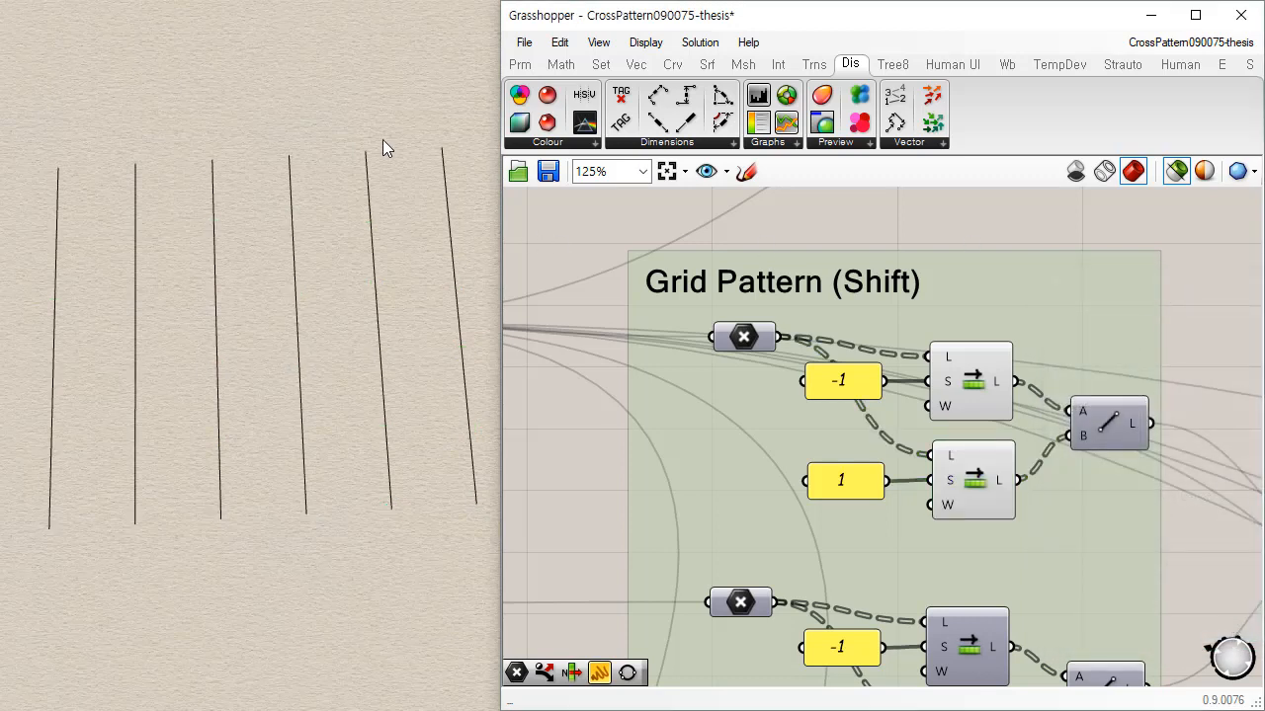
# Step: Inspect the baked lines from an oblique view, selecting individual segments to see how each line is divided
pyautogui.moveTo(346, 108); pyautogui.dragTo(424, 551)
pyautogui.click(385, 102)
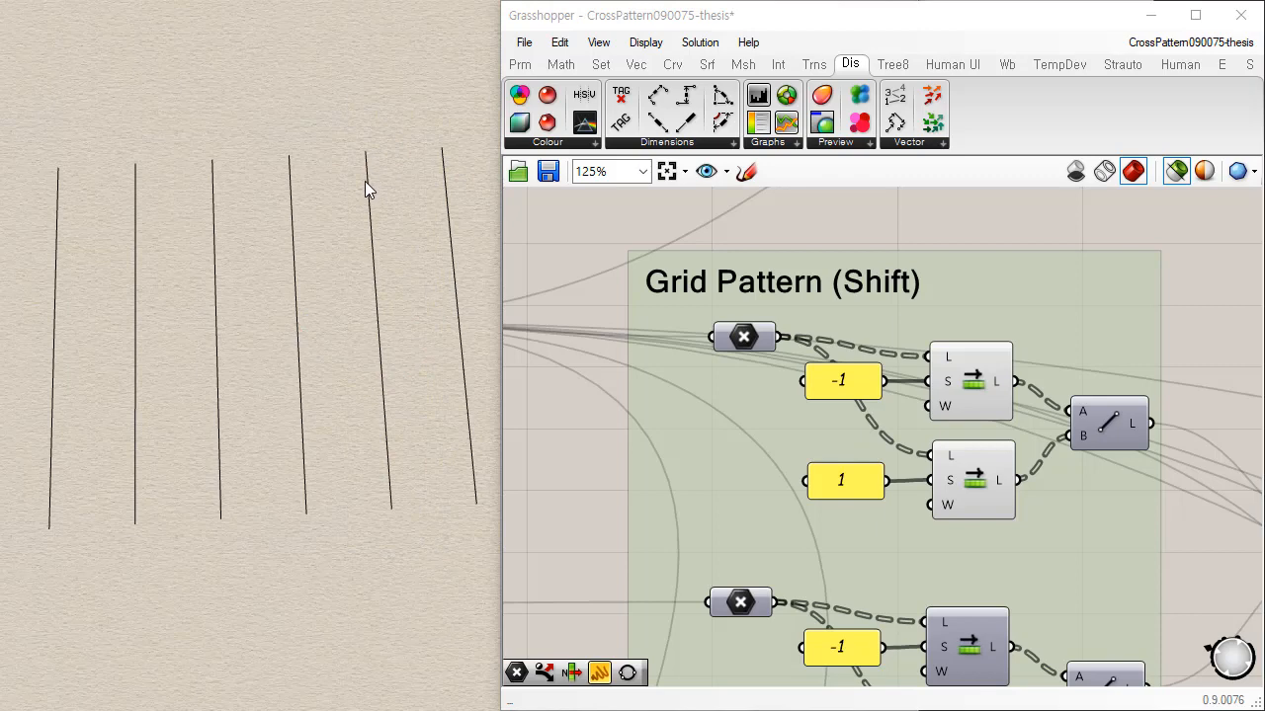
pyautogui.click(365, 180)
pyautogui.click(374, 267)
pyautogui.click(370, 382)
pyautogui.moveTo(371, 382); pyautogui.dragTo(258, 257, button='right')
pyautogui.moveTo(342, 358); pyautogui.dragTo(390, 273, button='right')
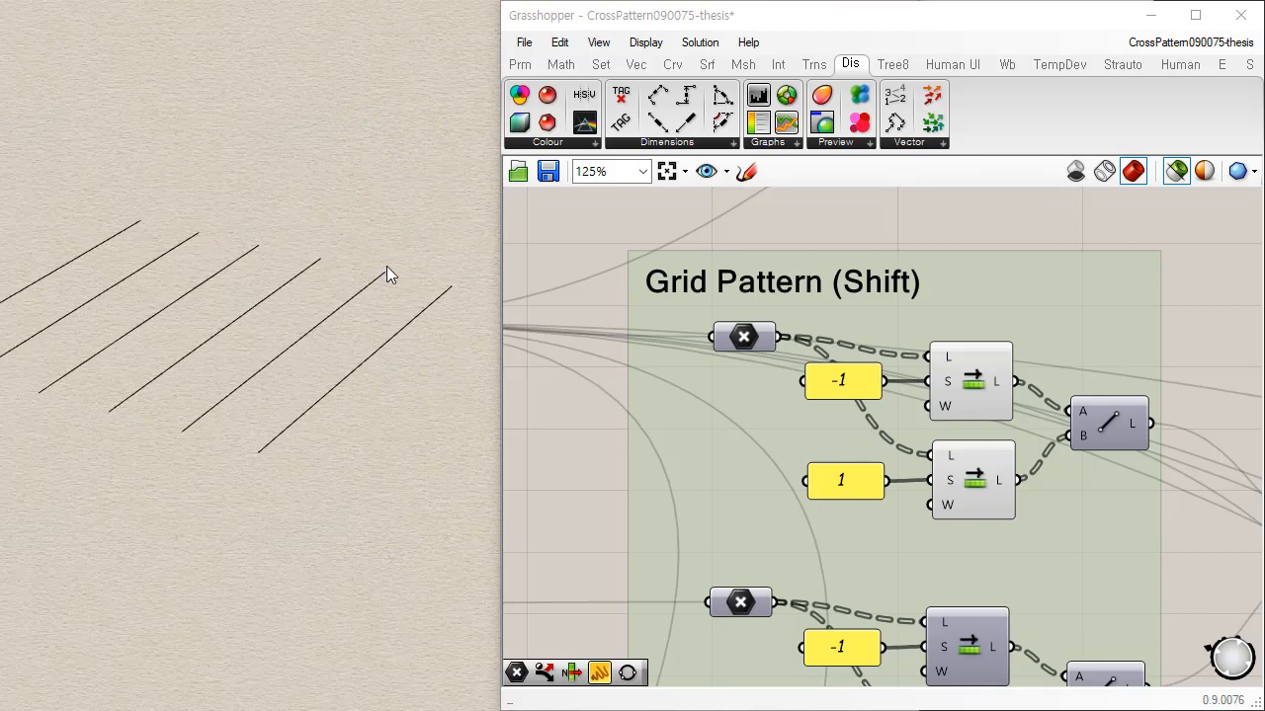
pyautogui.click(373, 284)
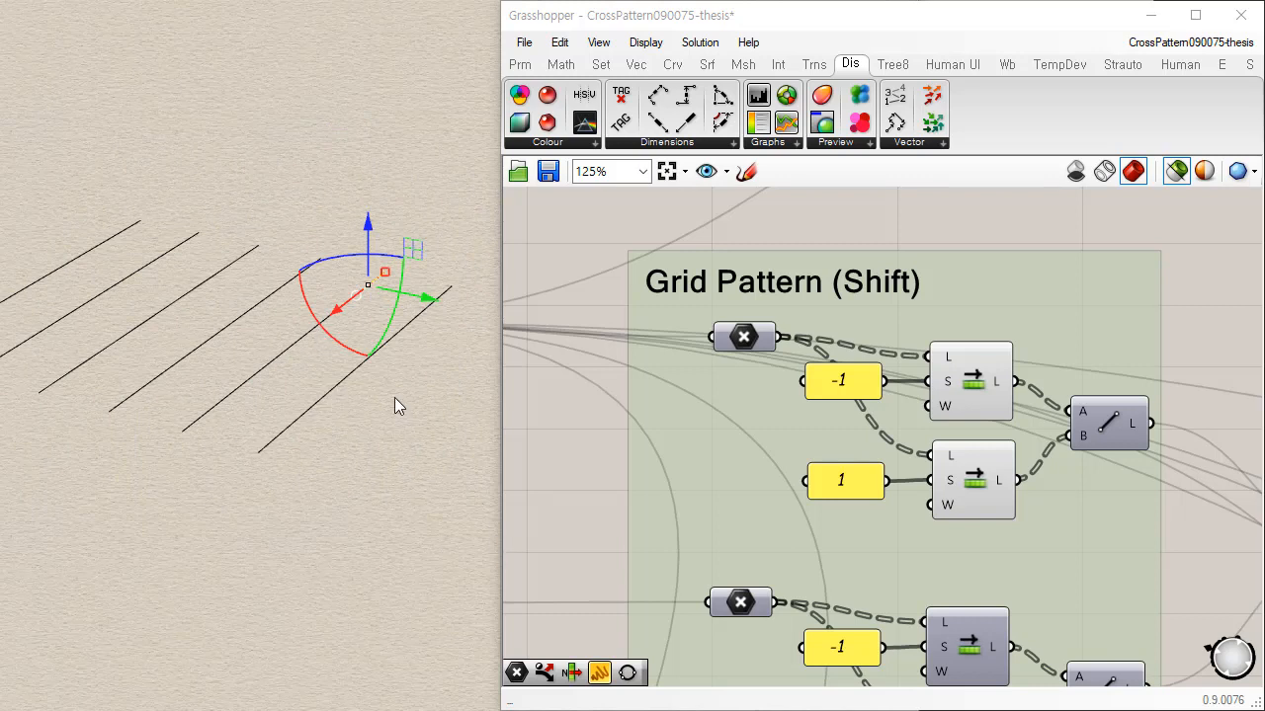
pyautogui.click(338, 354)
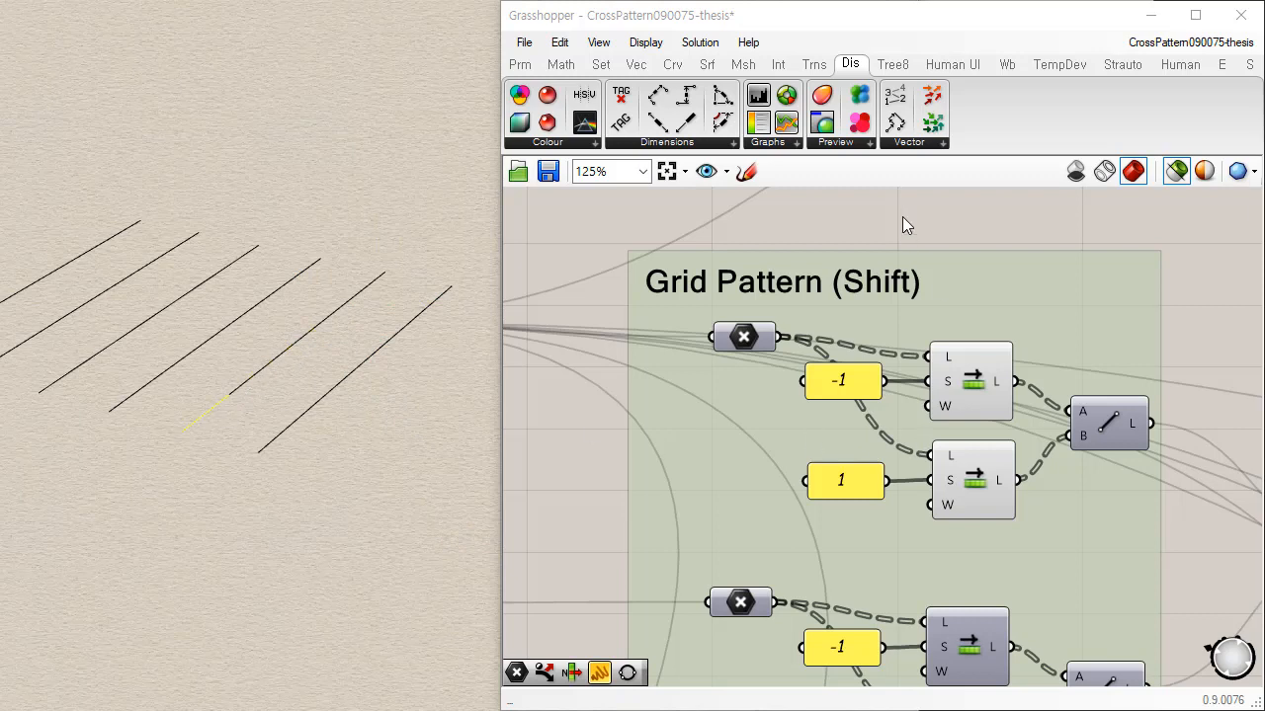
# Step: Preview the points of both upper Shift Lists together over the baked lines, viewed from above
pyautogui.moveTo(870, 204); pyautogui.dragTo(1054, 578)
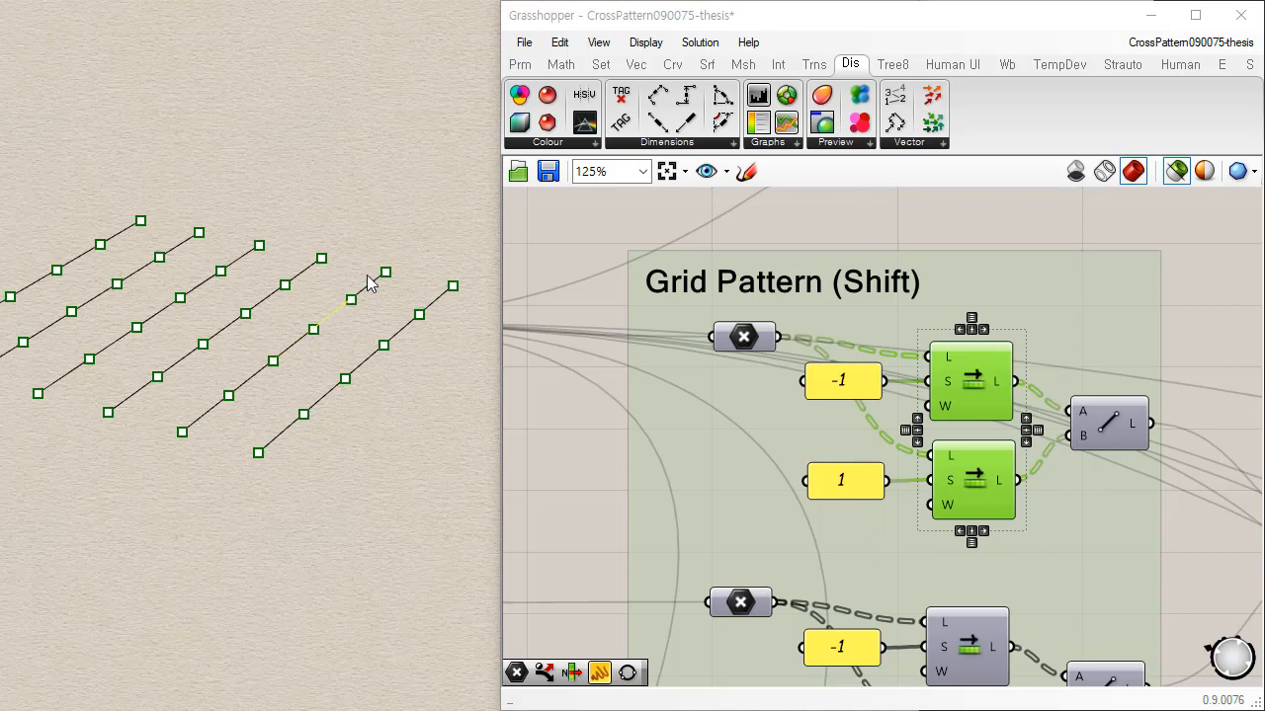
pyautogui.moveTo(371, 306); pyautogui.dragTo(364, 646, button='right')
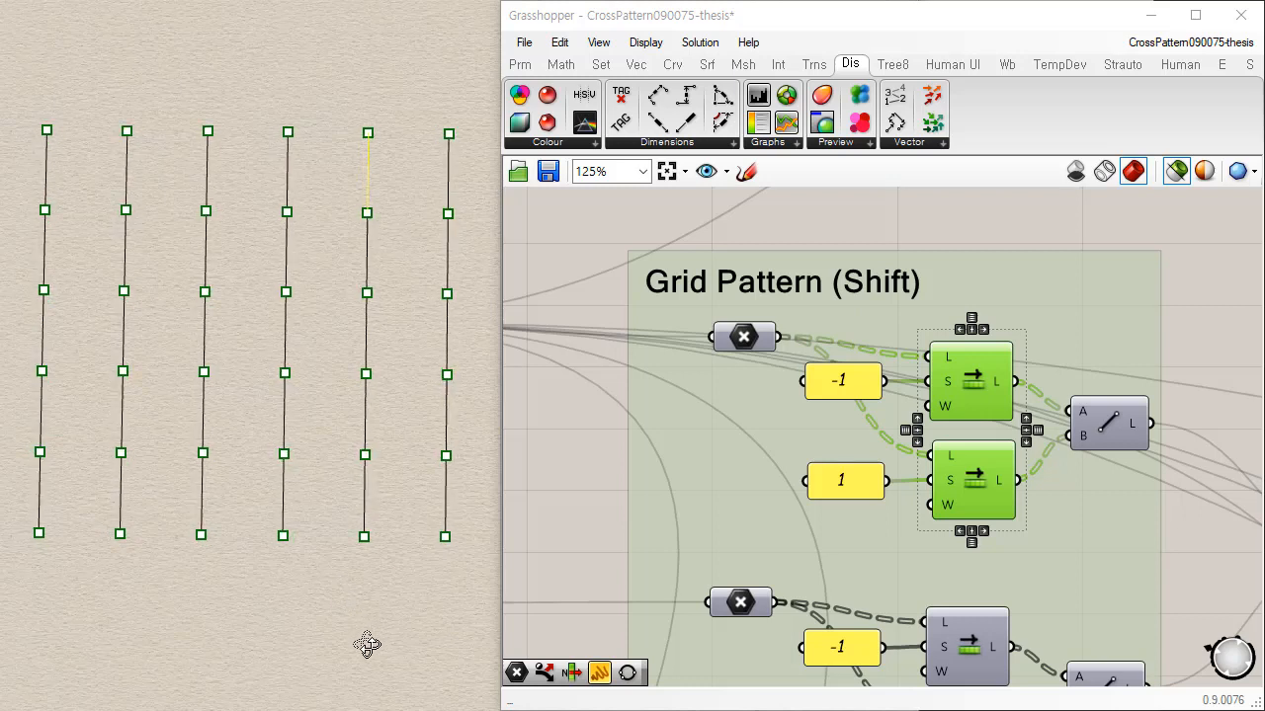
pyautogui.click(1190, 546)
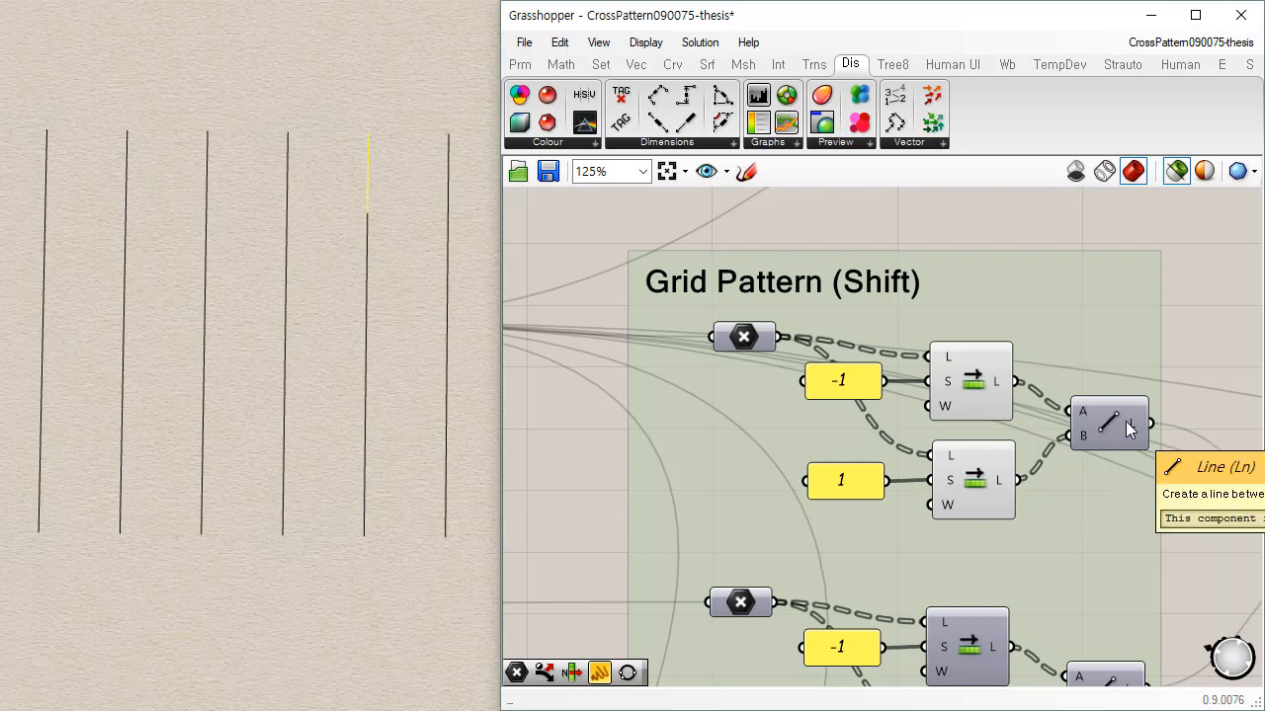
# Step: Preview the -1 and 1 Shift List points separately on the baked segments, followed by the upper Line component
pyautogui.moveTo(889, 207); pyautogui.dragTo(1027, 435)
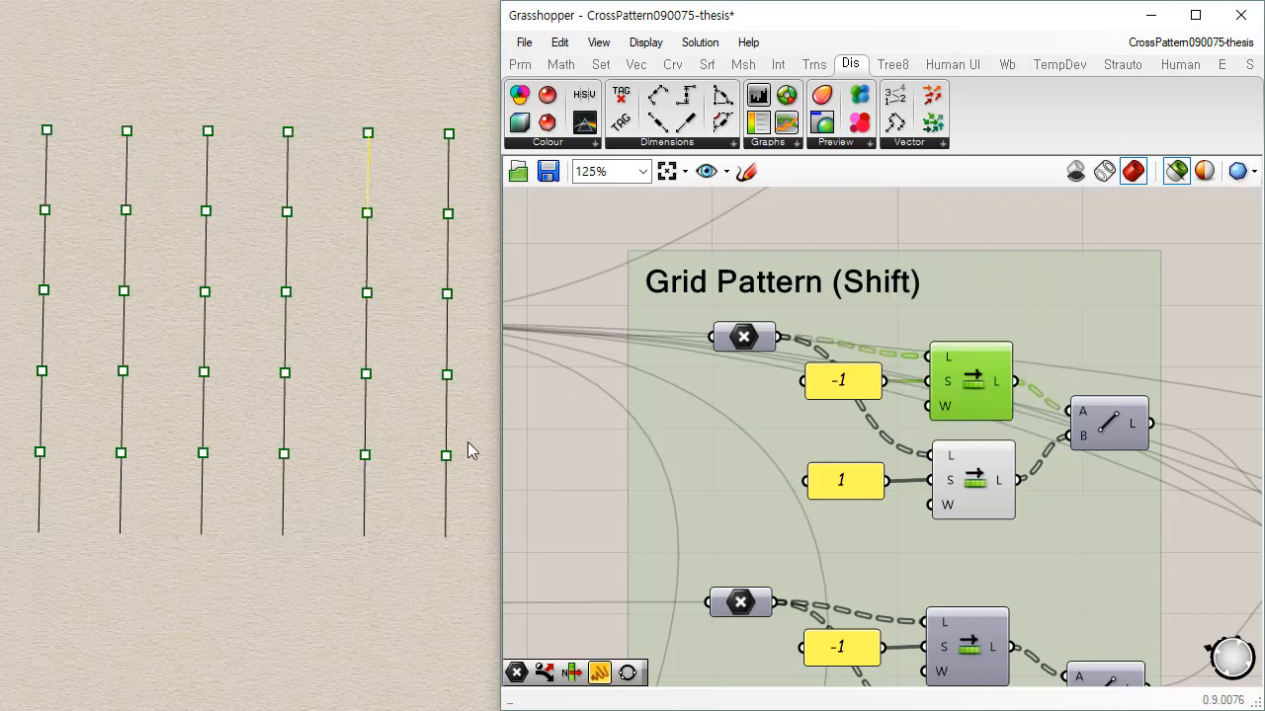
pyautogui.click(973, 499)
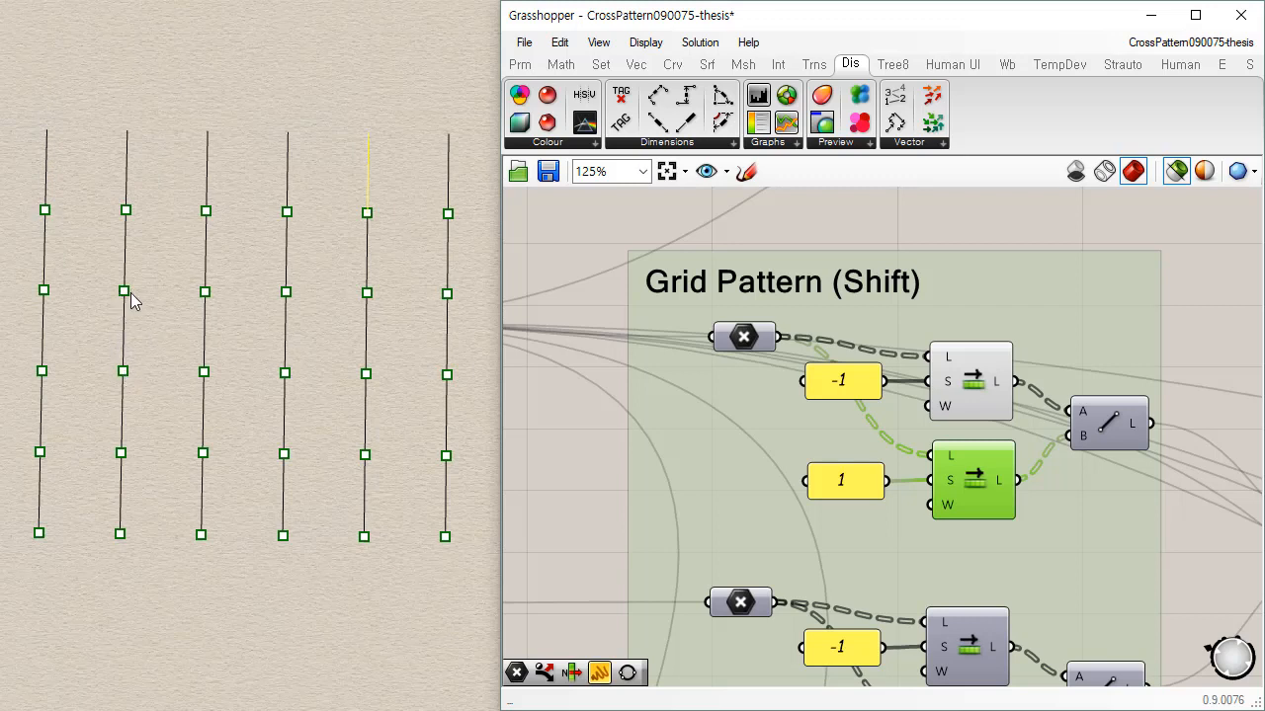
pyautogui.click(123, 335)
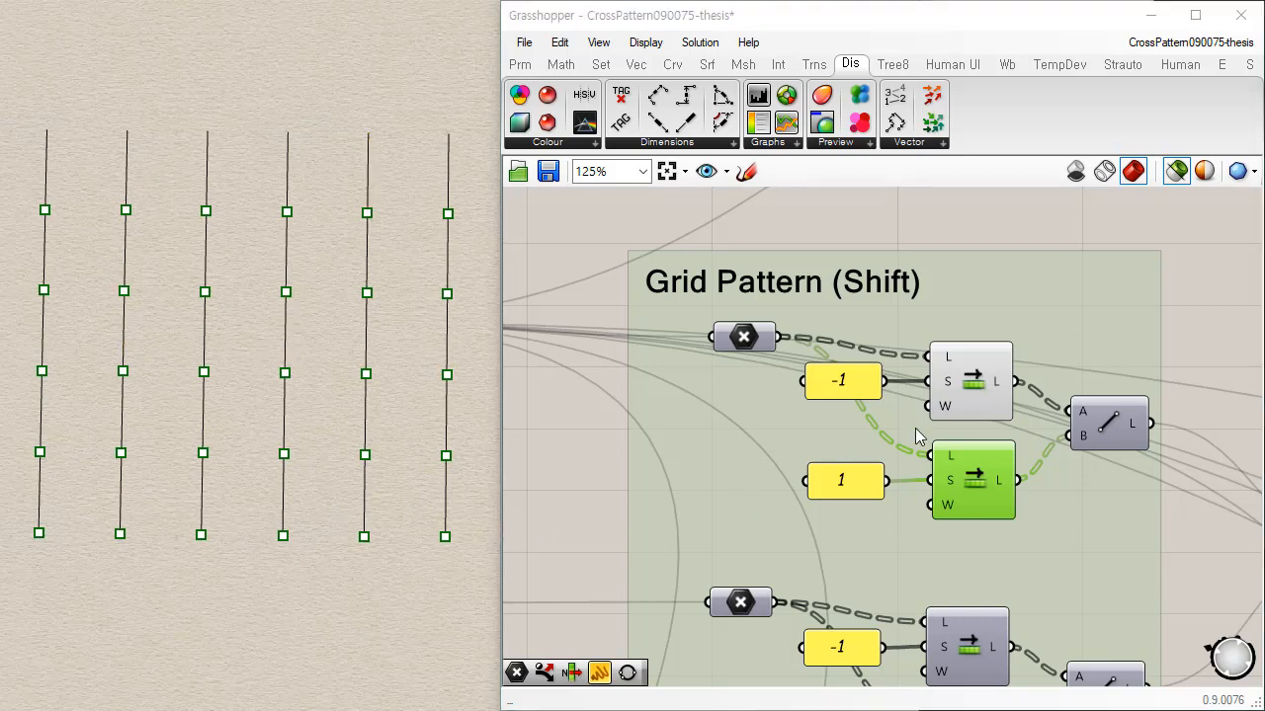
pyautogui.click(1126, 425)
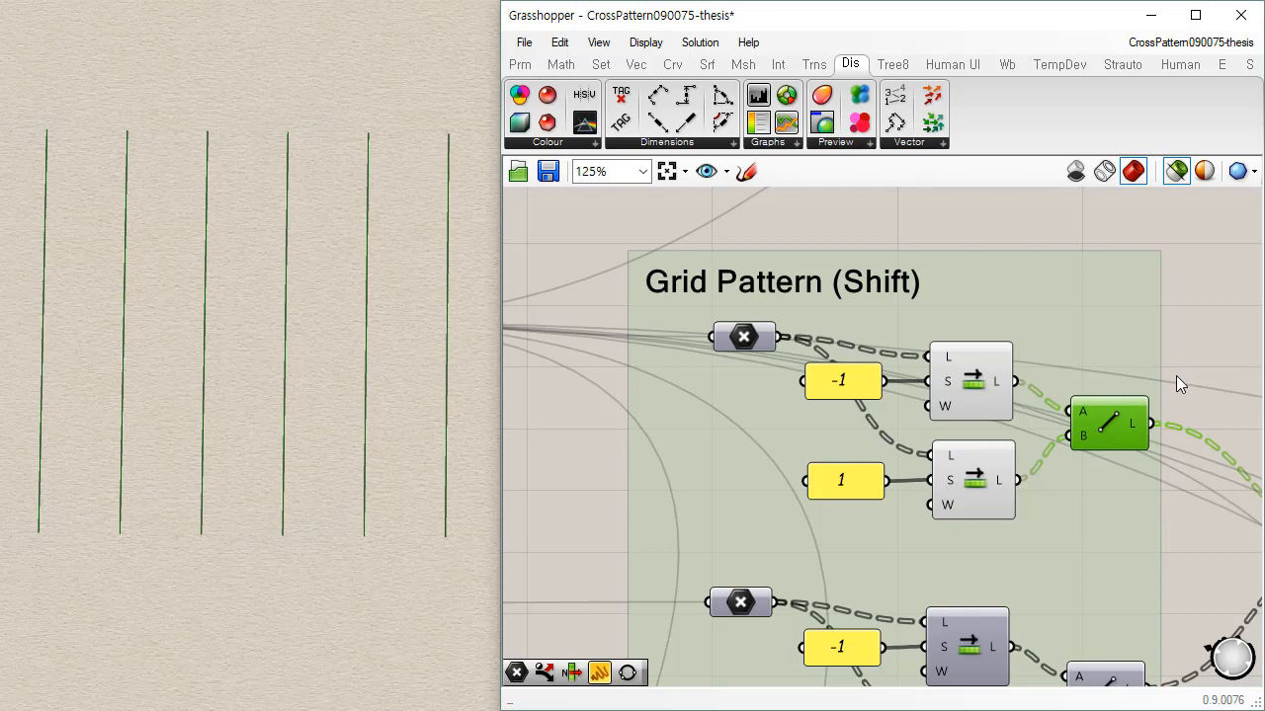
pyautogui.click(1194, 542)
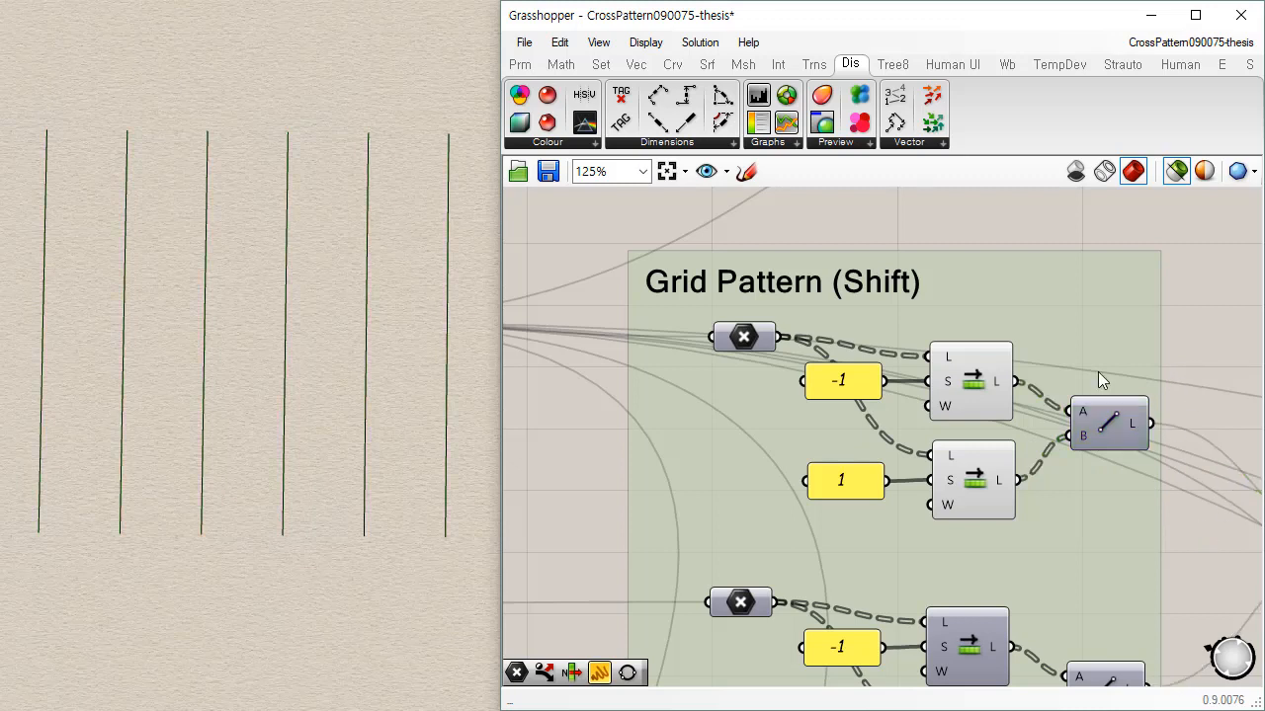
# Step: Alternate between the two upper Shift Lists to compare how their points pair up along the baked lines
pyautogui.click(962, 391)
pyautogui.click(965, 484)
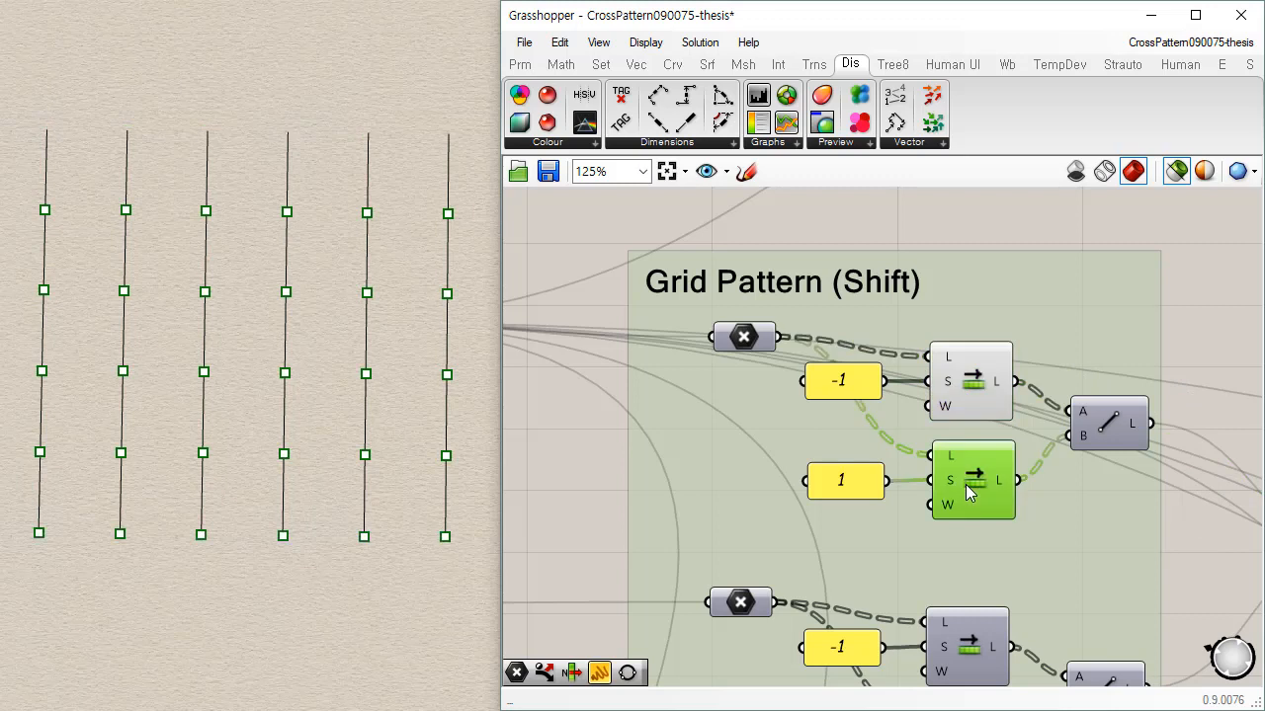
pyautogui.click(979, 391)
pyautogui.click(978, 486)
pyautogui.click(974, 390)
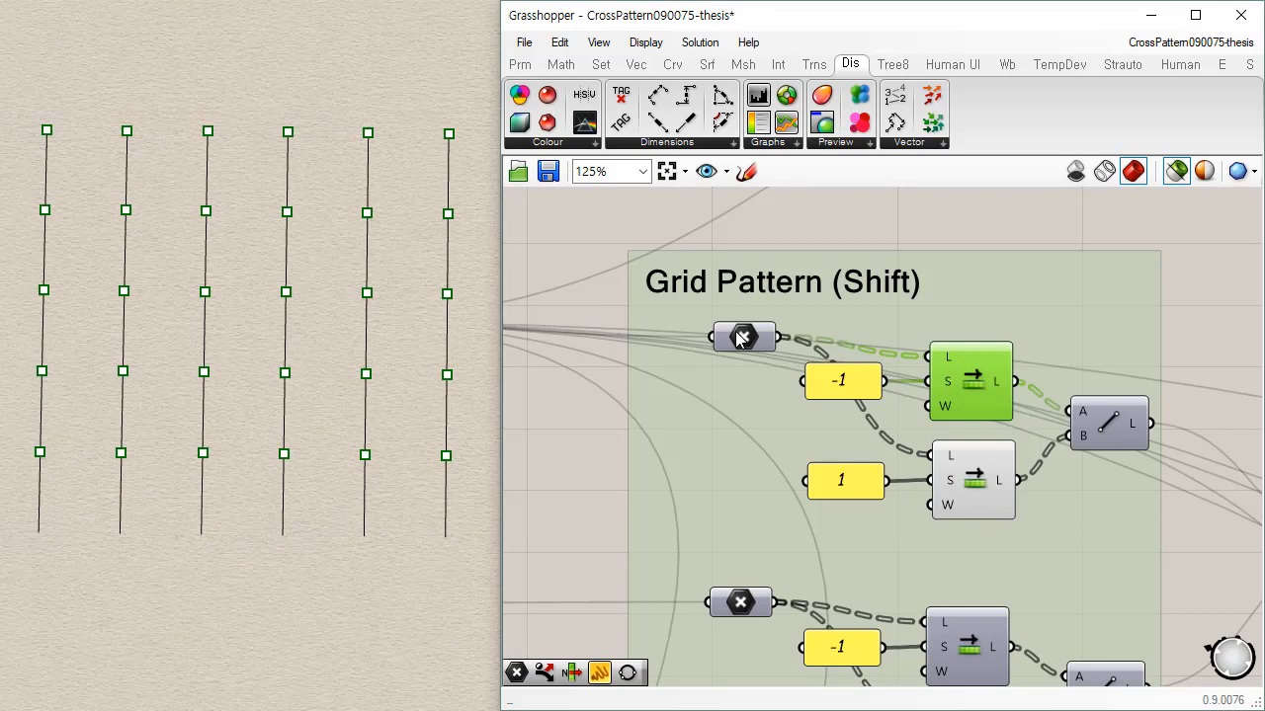
# Step: Add a Point List component above the Grid Pattern (Shift) group and connect the upper point parameter to its P input
pyautogui.moveTo(741, 339)
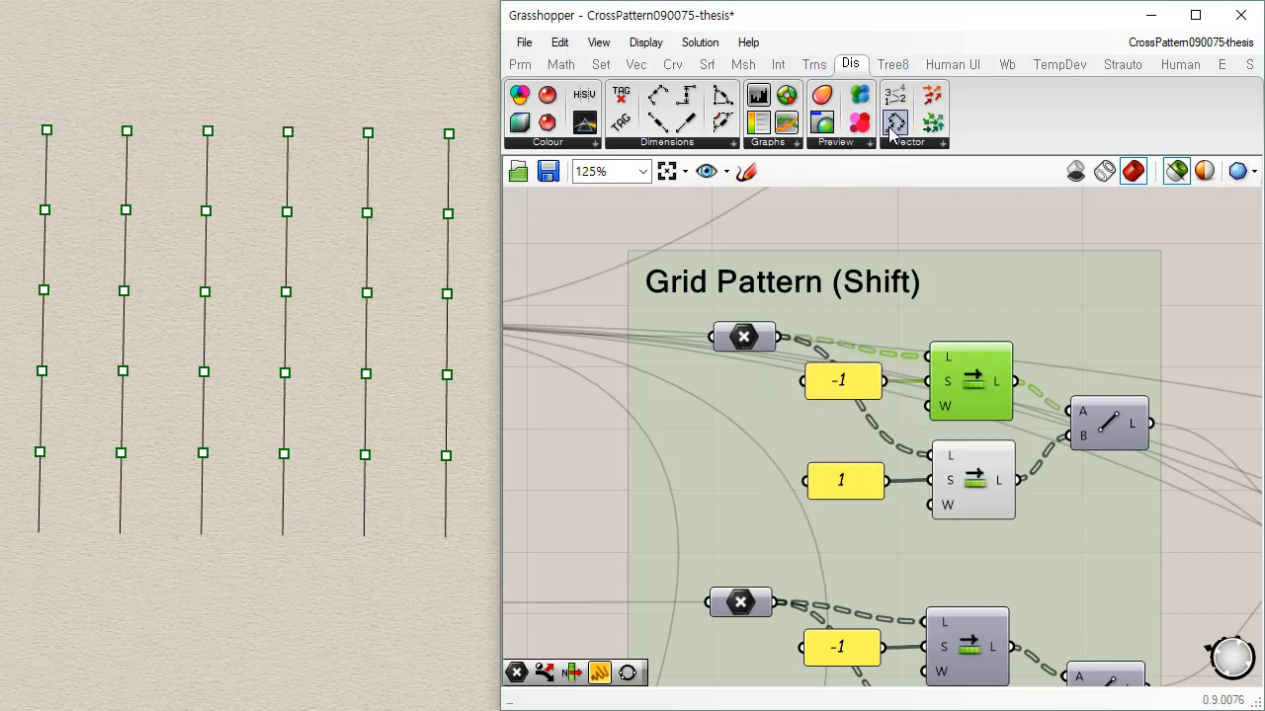
pyautogui.moveTo(910, 95); pyautogui.dragTo(895, 295)
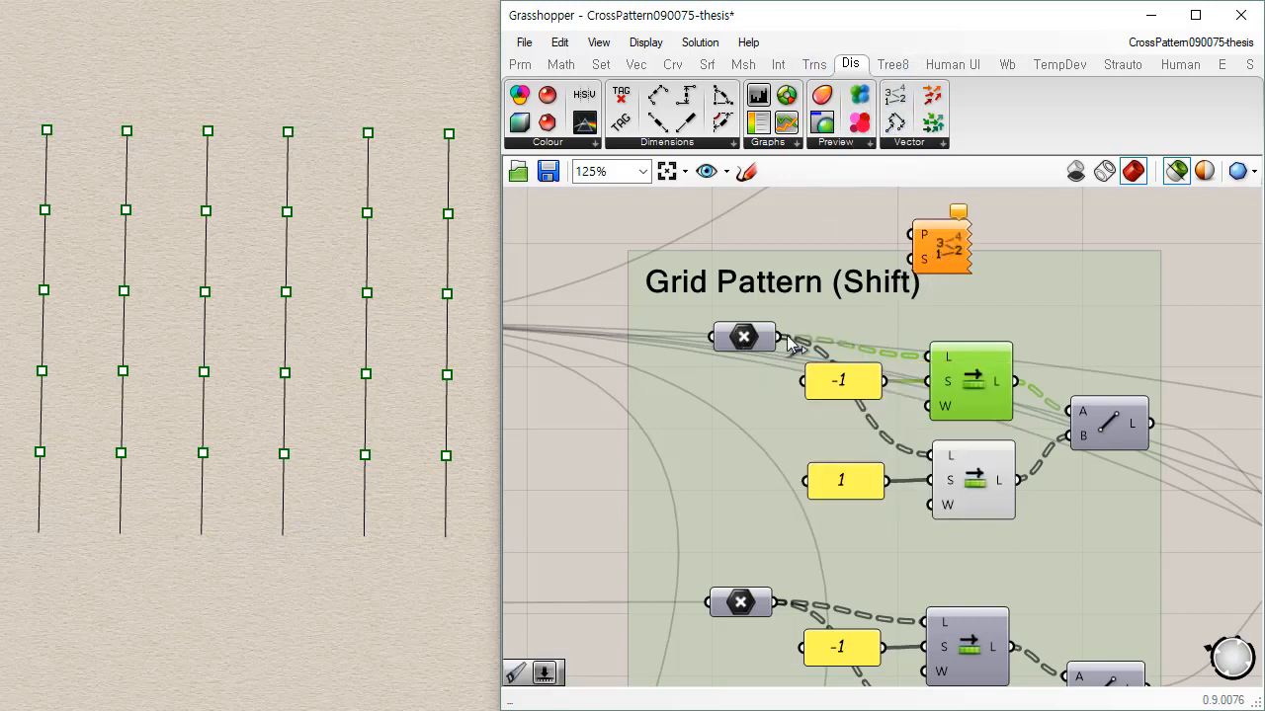
pyautogui.moveTo(790, 343); pyautogui.dragTo(952, 265)
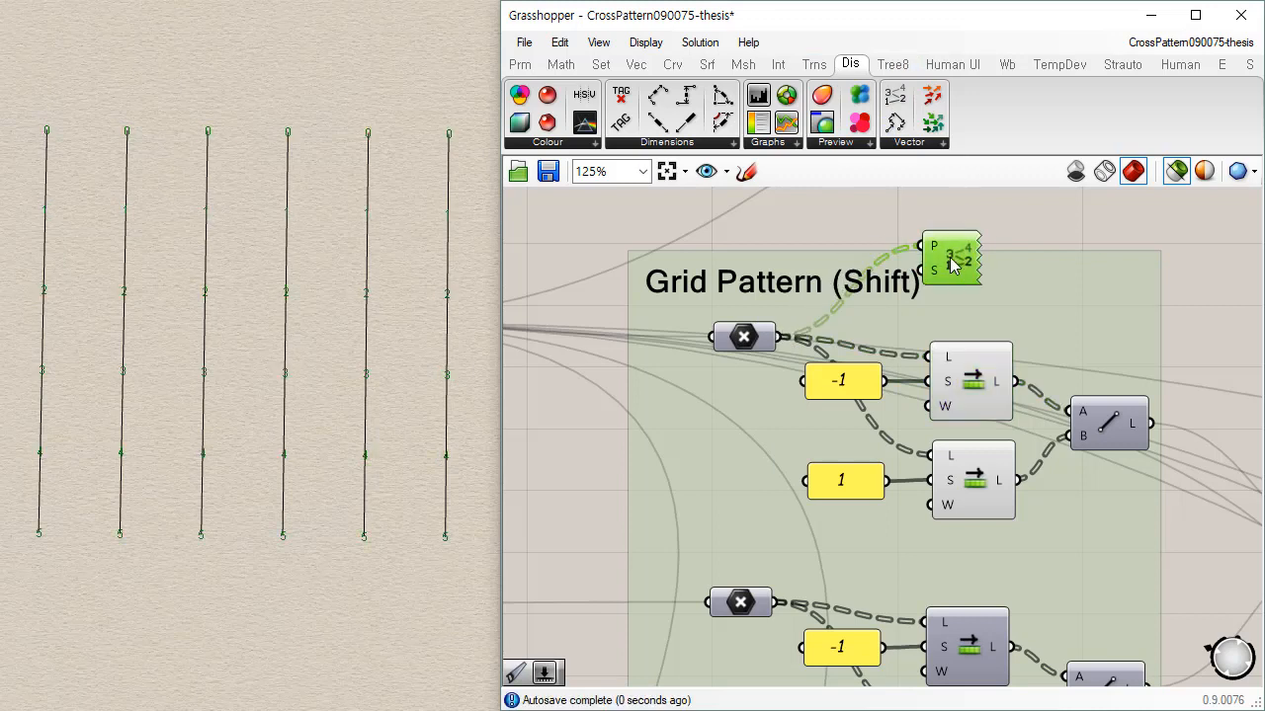
# Step: Add a number slider set to 1.23 beside the Point List component and connect it to the S (size) input
pyautogui.click(841, 219)
pyautogui.doubleClick(840, 219)
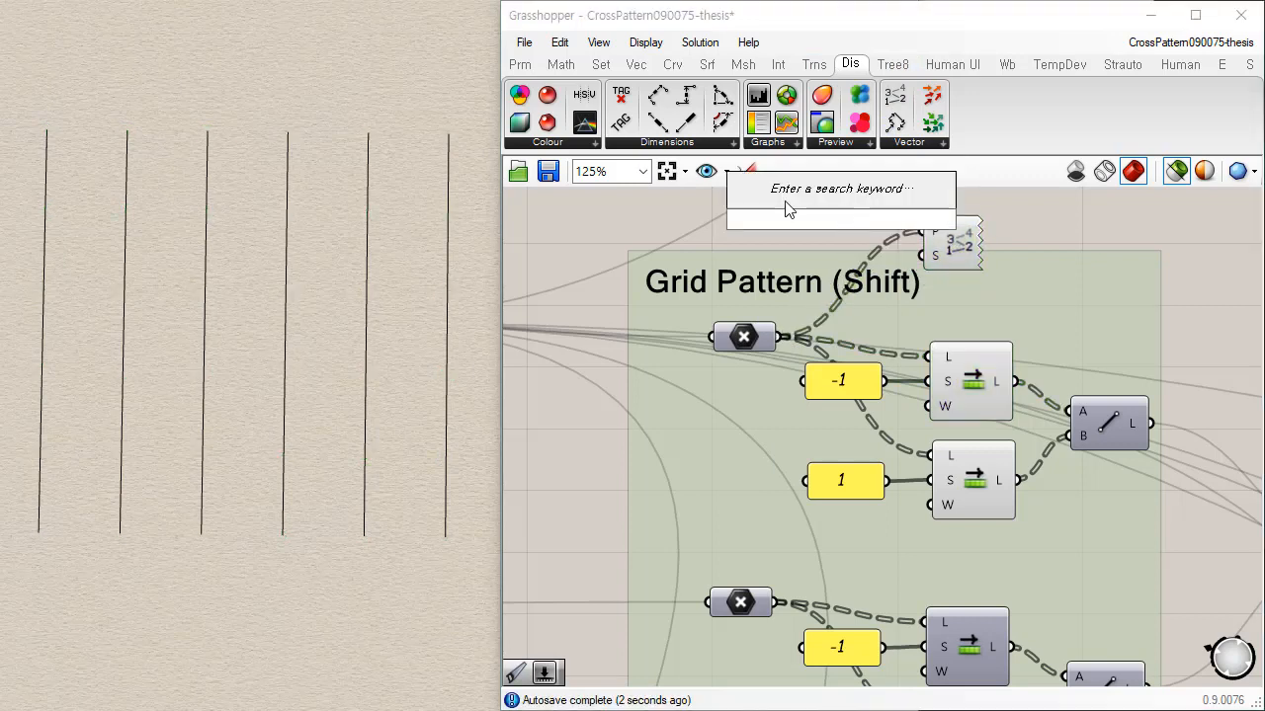
pyautogui.write('1.23')
pyautogui.press('Return')
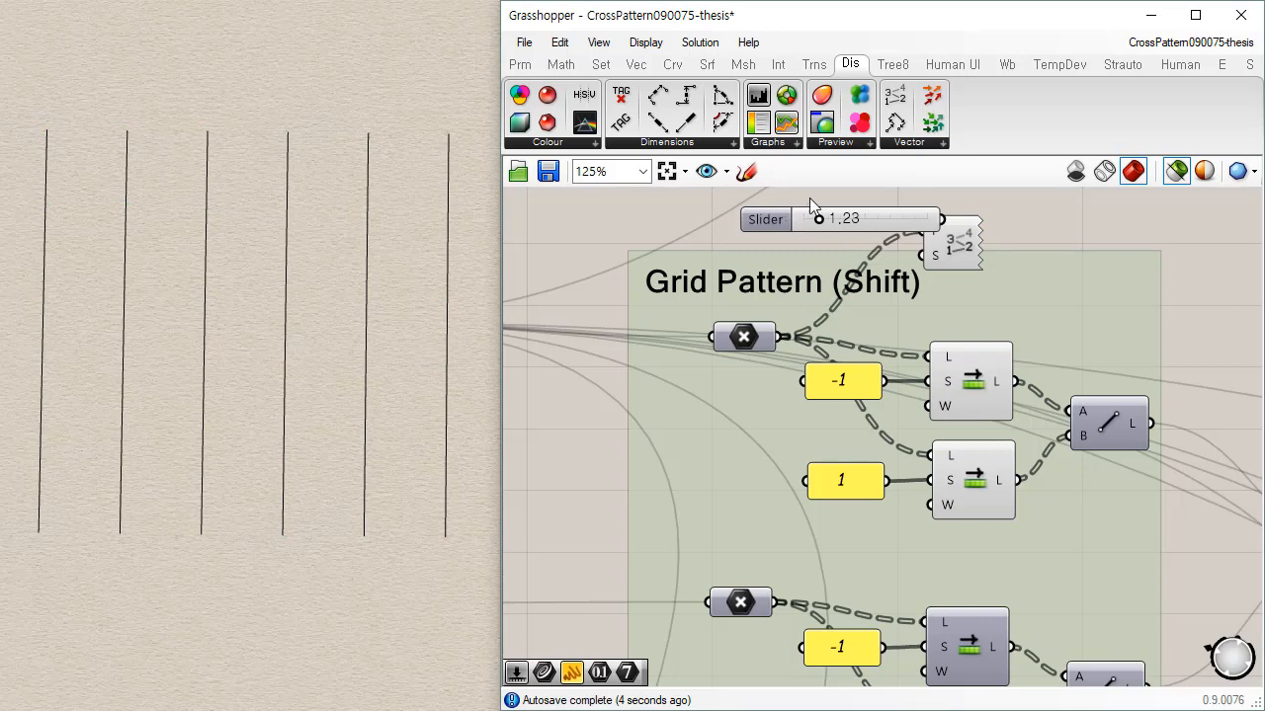
pyautogui.moveTo(902, 221); pyautogui.dragTo(824, 240)
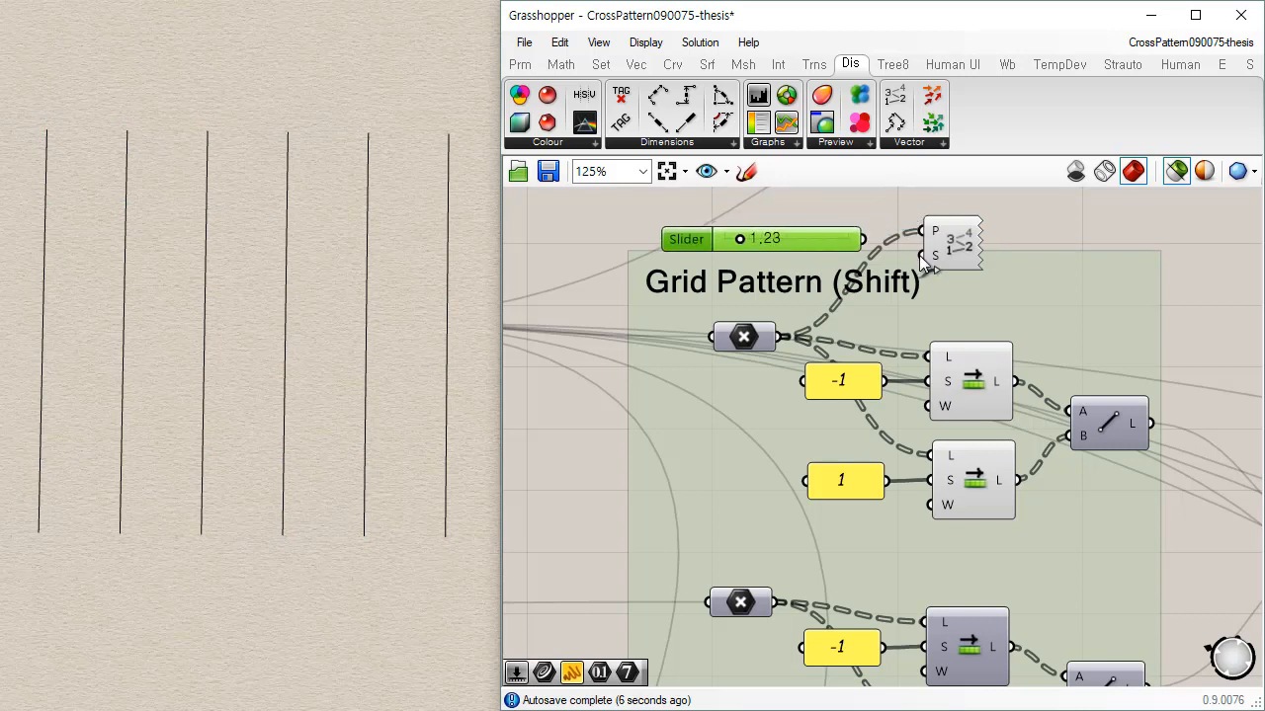
pyautogui.moveTo(918, 255); pyautogui.dragTo(957, 236)
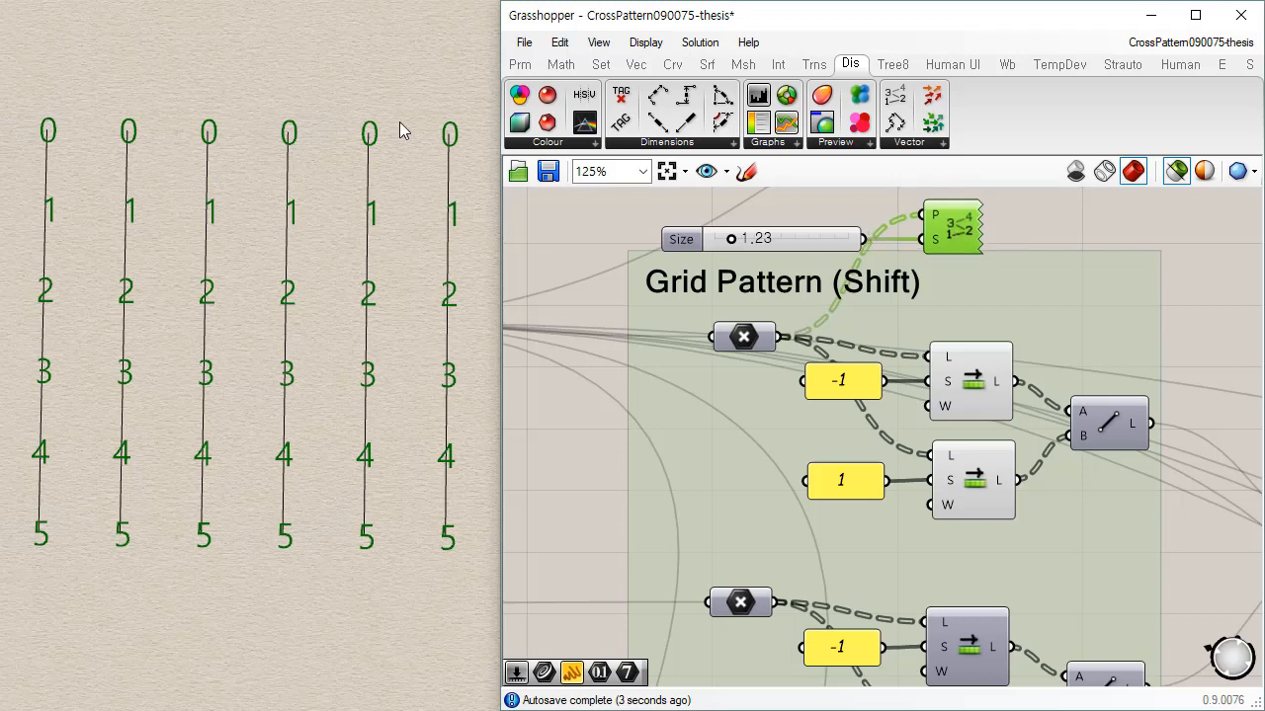
# Step: Preview the point indices with the upper point parameter and the -1 Shift List, followed by the 1 Shift List
pyautogui.keyDown('shift'); pyautogui.click(743, 337); pyautogui.keyUp('shift')
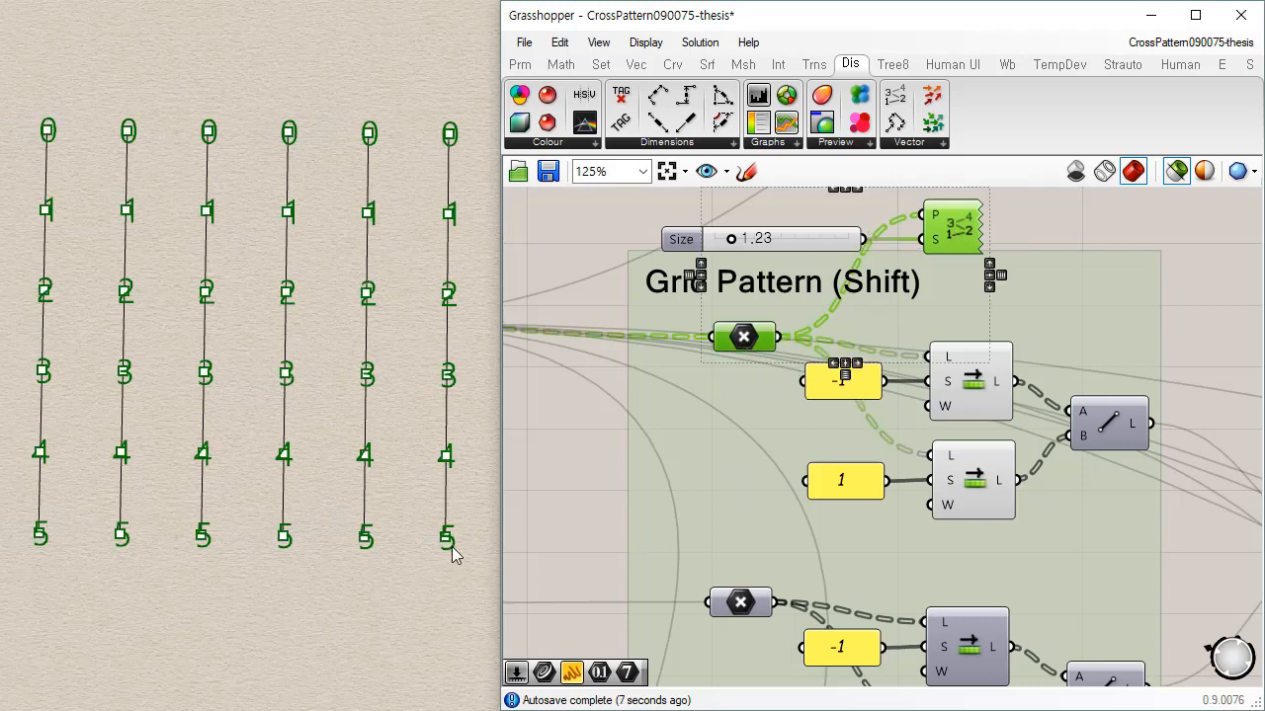
pyautogui.keyDown('shift'); pyautogui.click(977, 389); pyautogui.keyUp('shift')
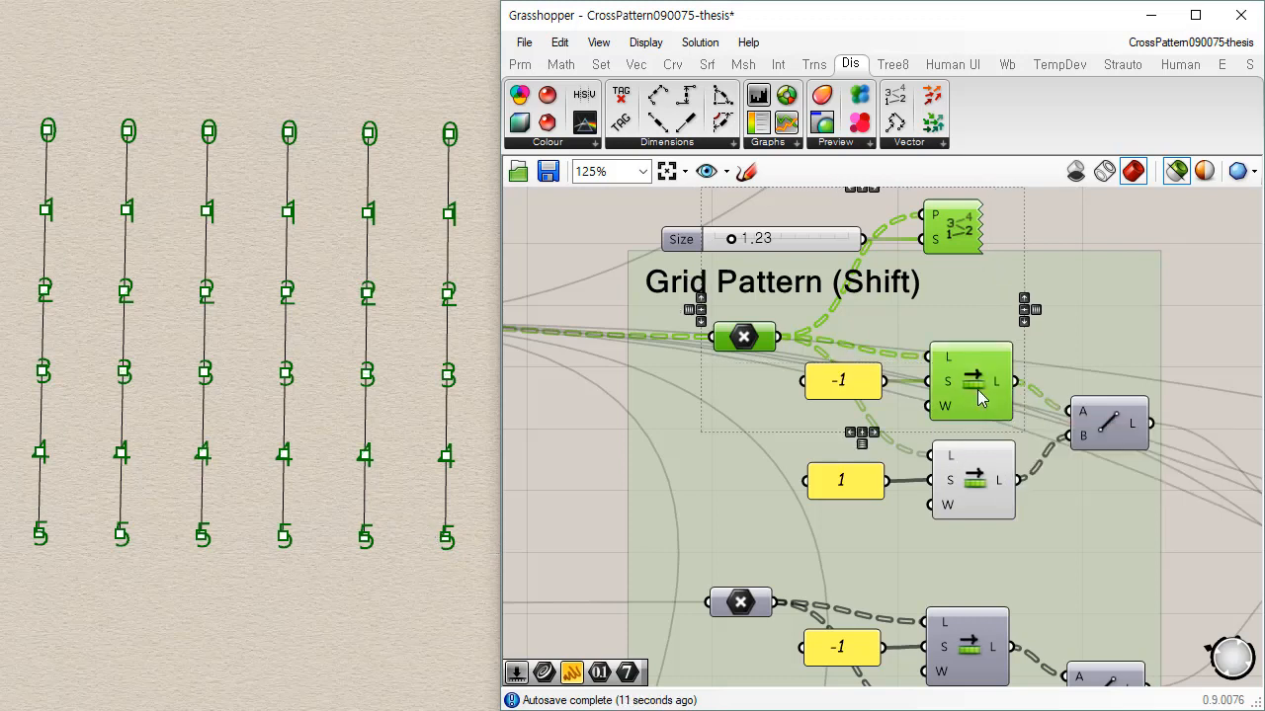
pyautogui.click(1088, 246)
pyautogui.click(977, 498)
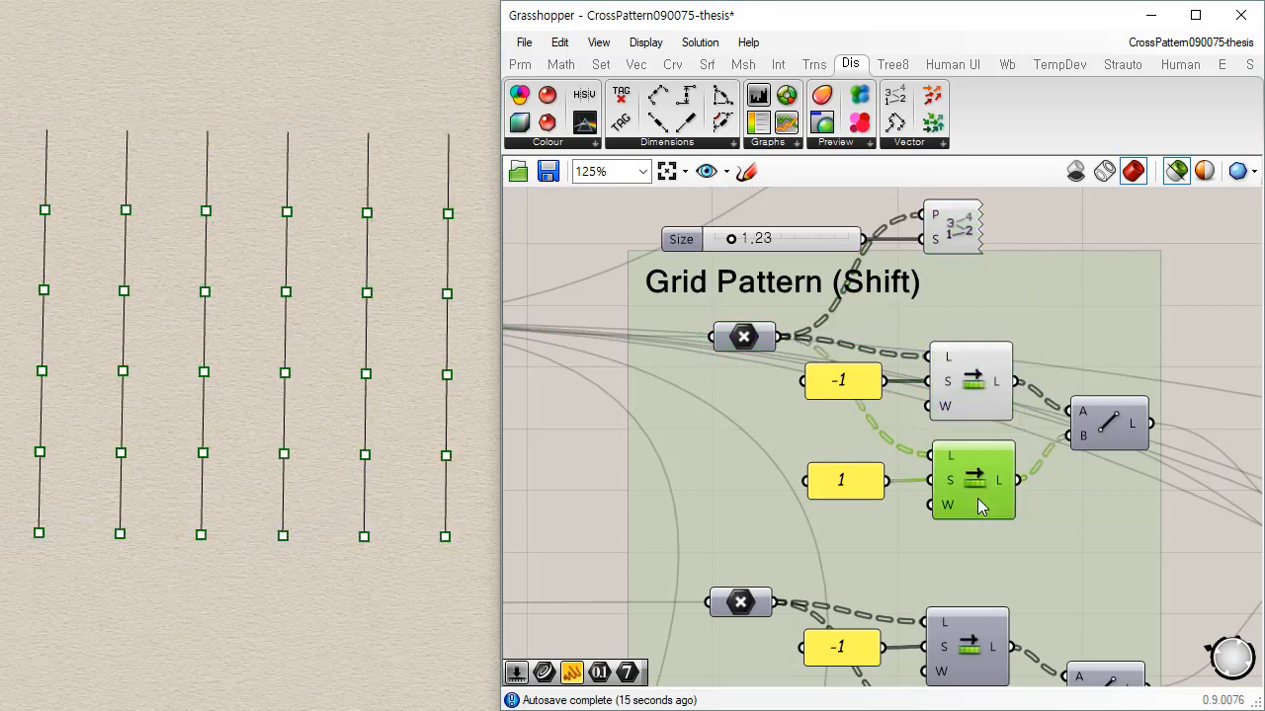
pyautogui.keyDown('shift'); pyautogui.click(966, 237); pyautogui.keyUp('shift')
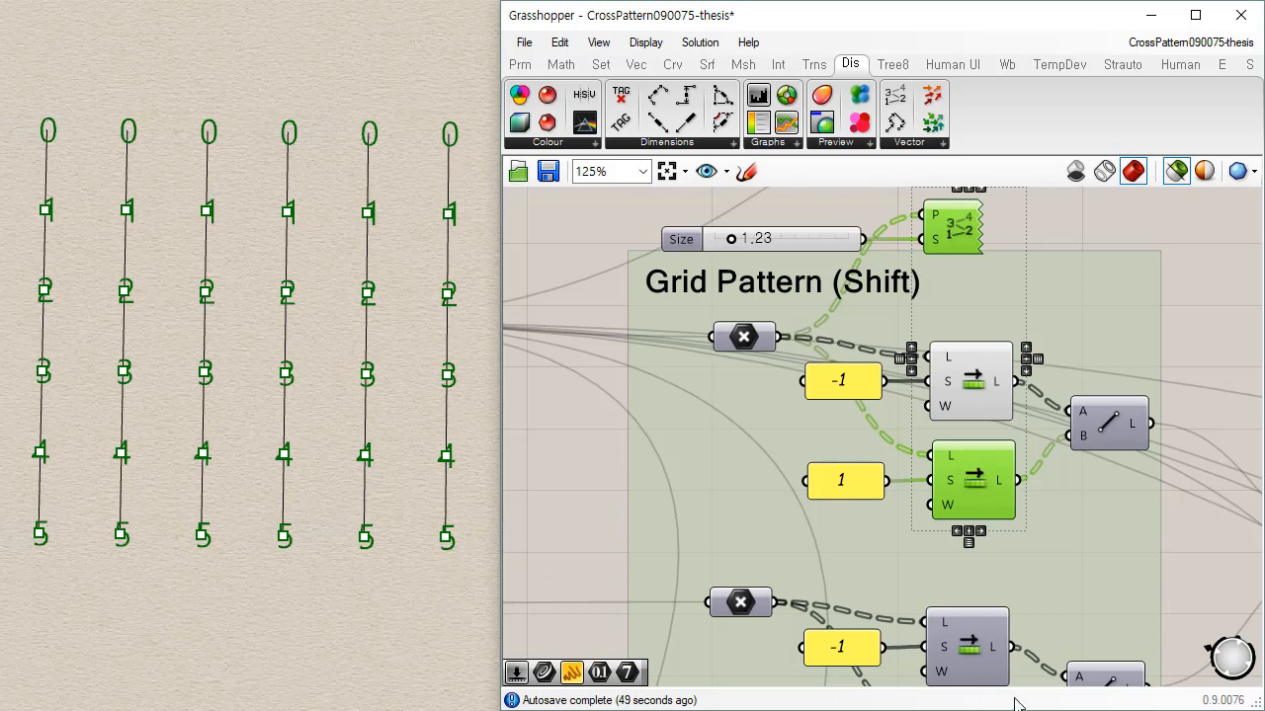
# Step: Add a Boolean Toggle below the 1 panel, connect it to the lower Shift List's W input and set it to True
pyautogui.moveTo(946, 507)
pyautogui.click(561, 65)
pyautogui.click(520, 64)
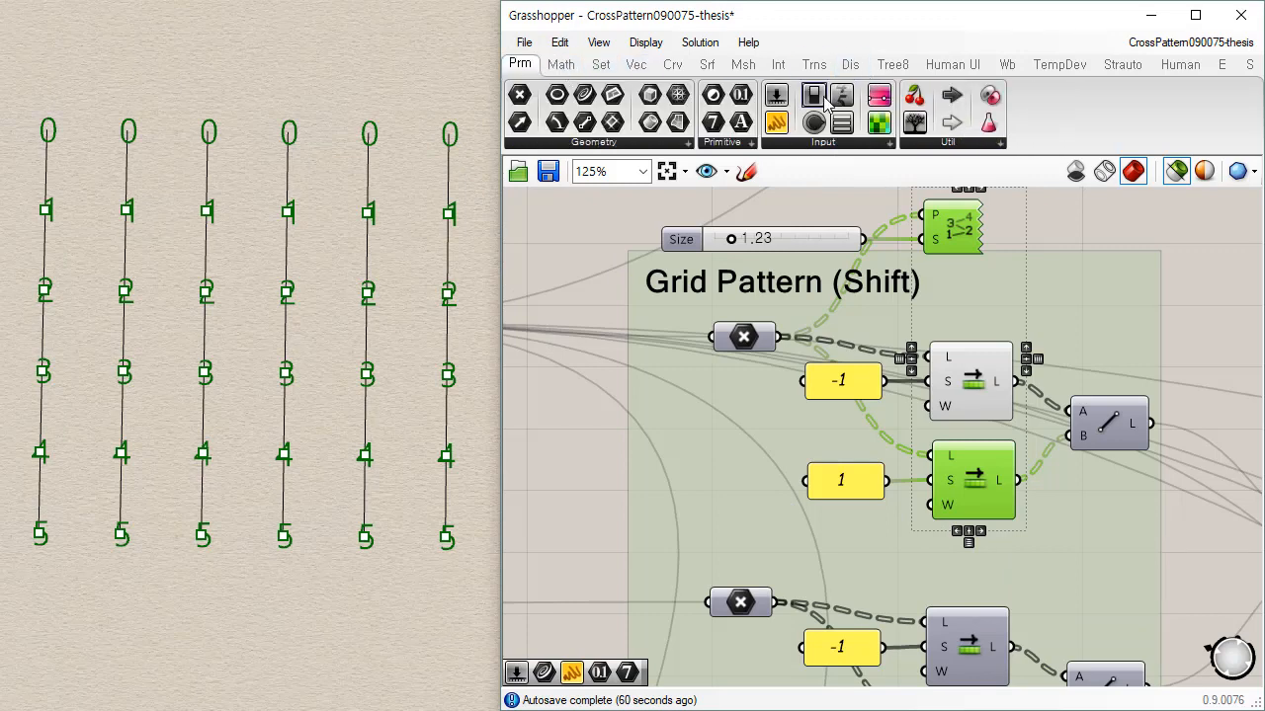
pyautogui.moveTo(886, 361); pyautogui.dragTo(822, 553)
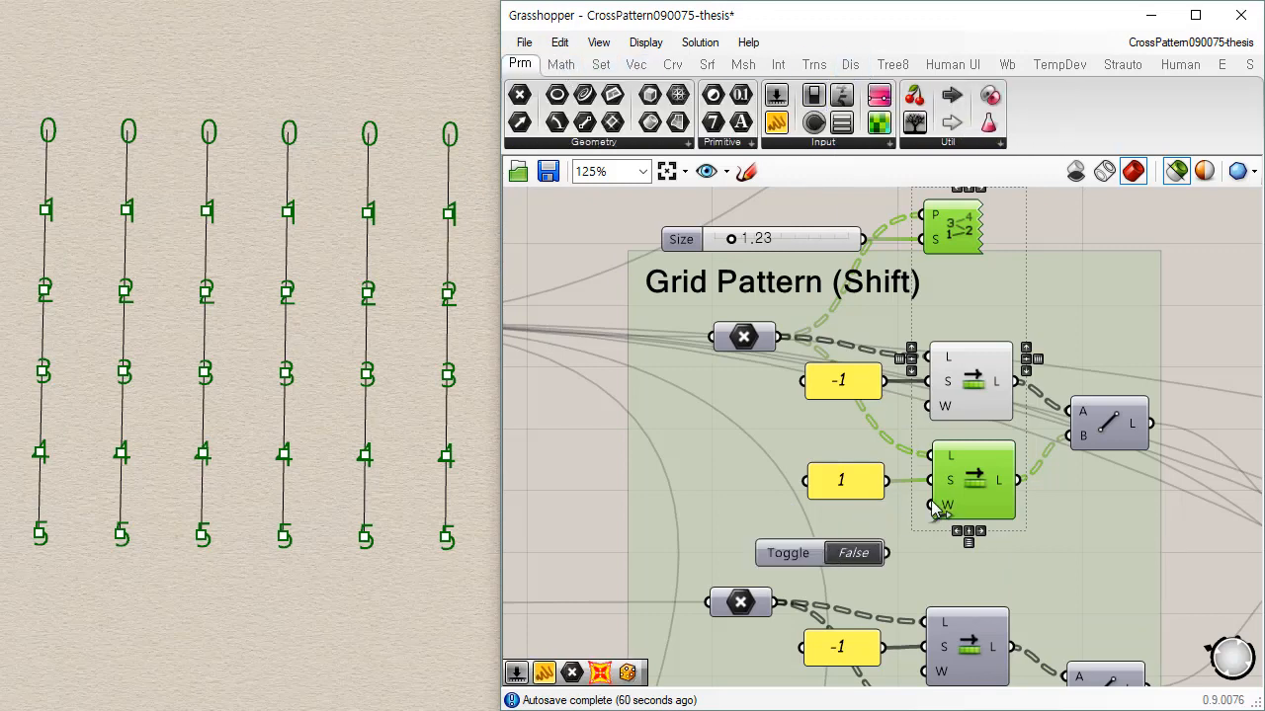
pyautogui.moveTo(931, 504); pyautogui.dragTo(885, 556)
pyautogui.doubleClick(866, 555)
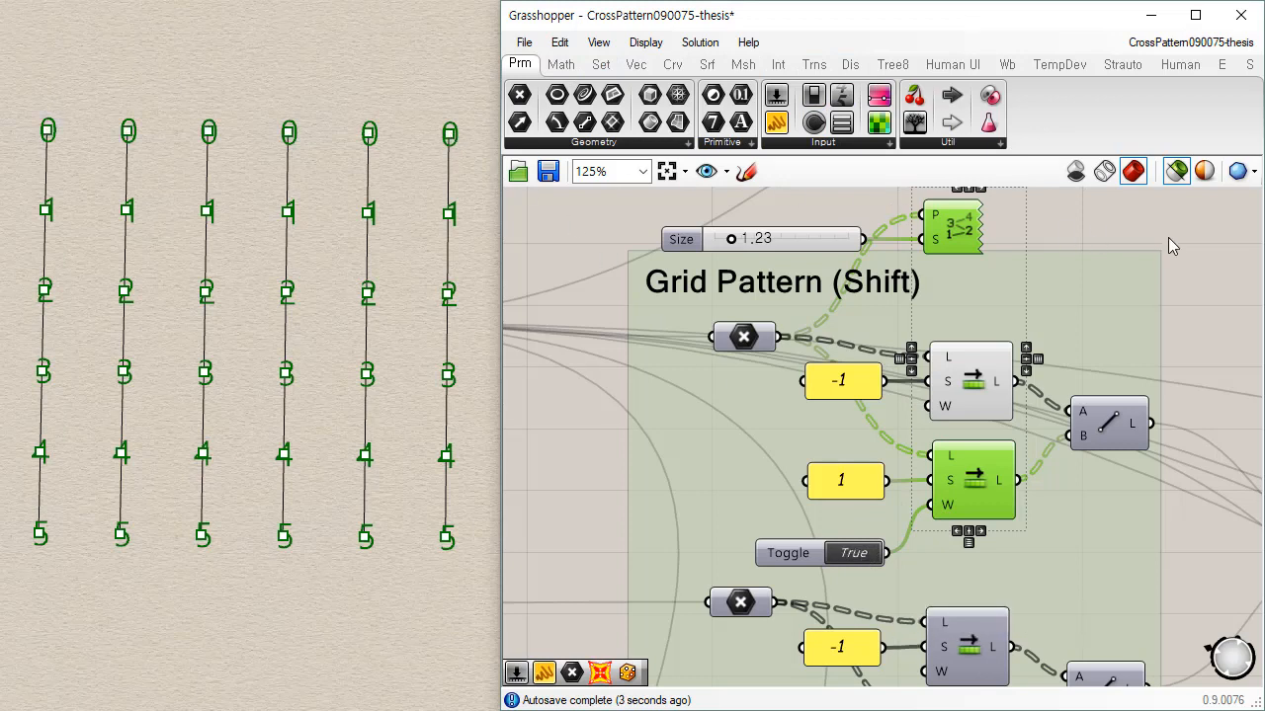
# Step: Connect the lower Shift List's output to the Point List's P input and preview the shifted points with their indices
pyautogui.click(1123, 382)
pyautogui.click(1008, 478)
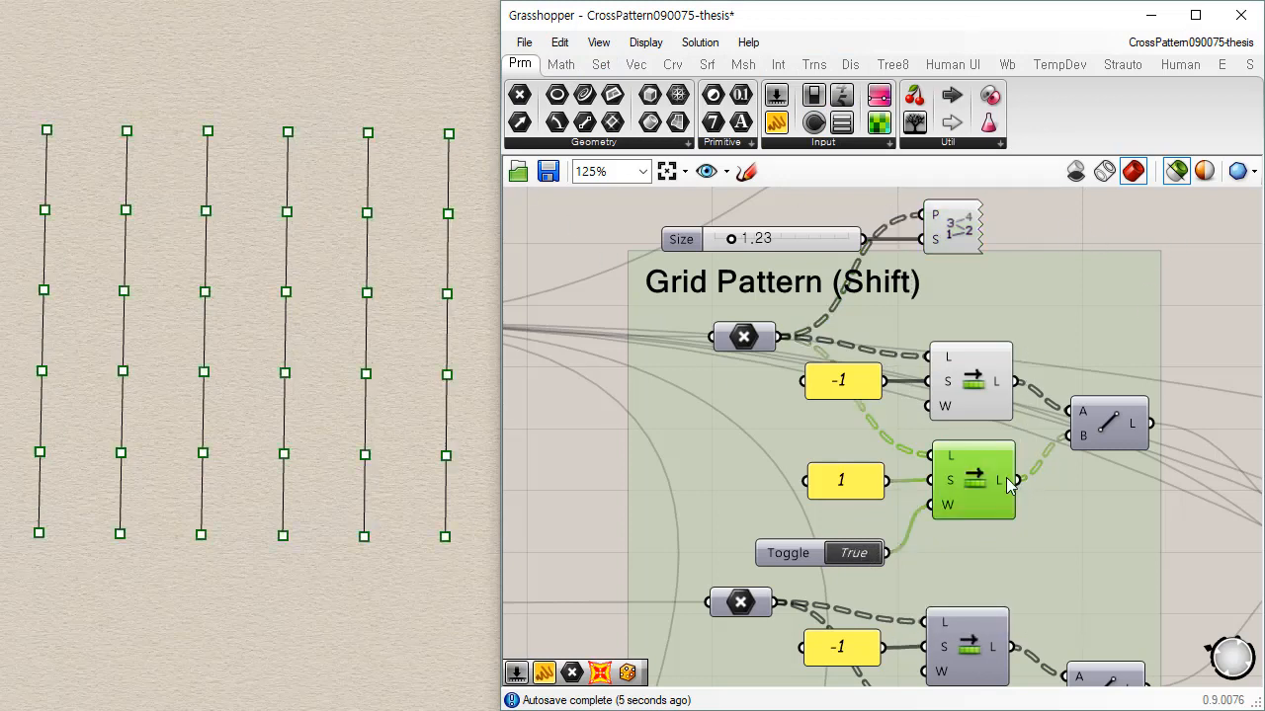
pyautogui.moveTo(1018, 479); pyautogui.dragTo(923, 215)
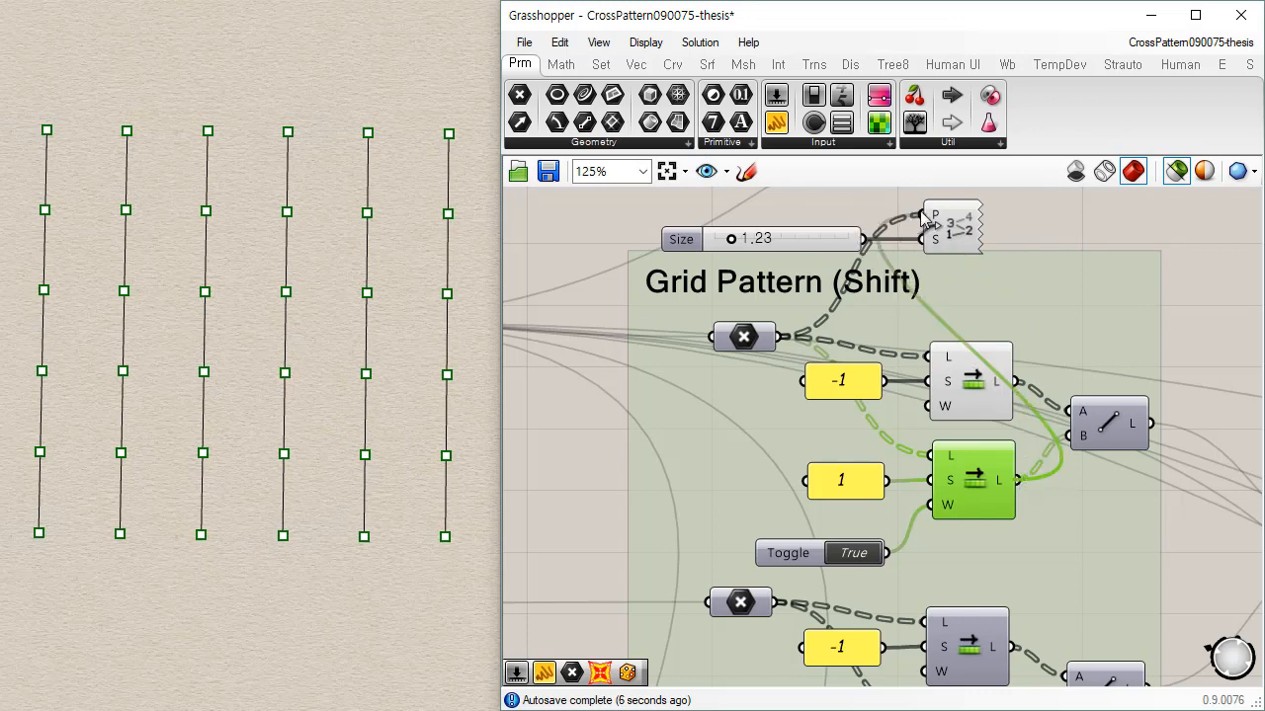
pyautogui.keyDown('shift'); pyautogui.click(958, 232); pyautogui.keyUp('shift')
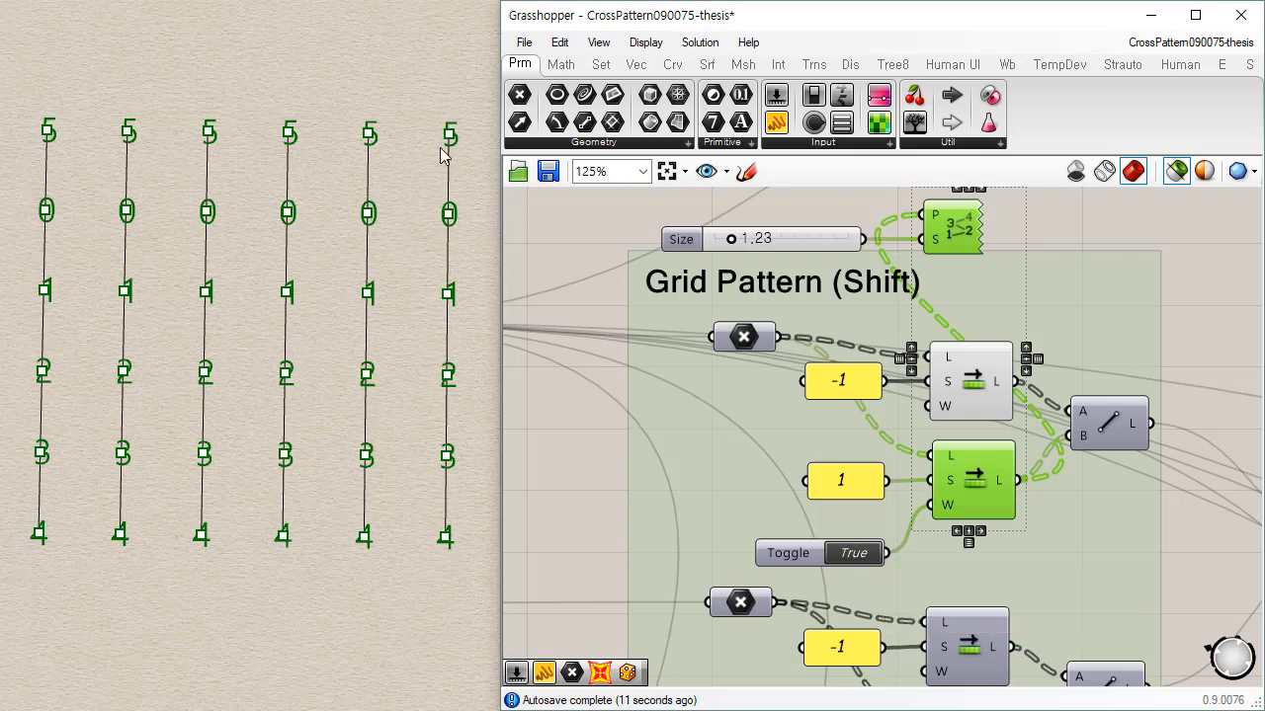
# Step: Compare the lower Shift List's indices with wrapping on and off, leave the toggle at False, and check them against the unshifted point indices
pyautogui.click(856, 561)
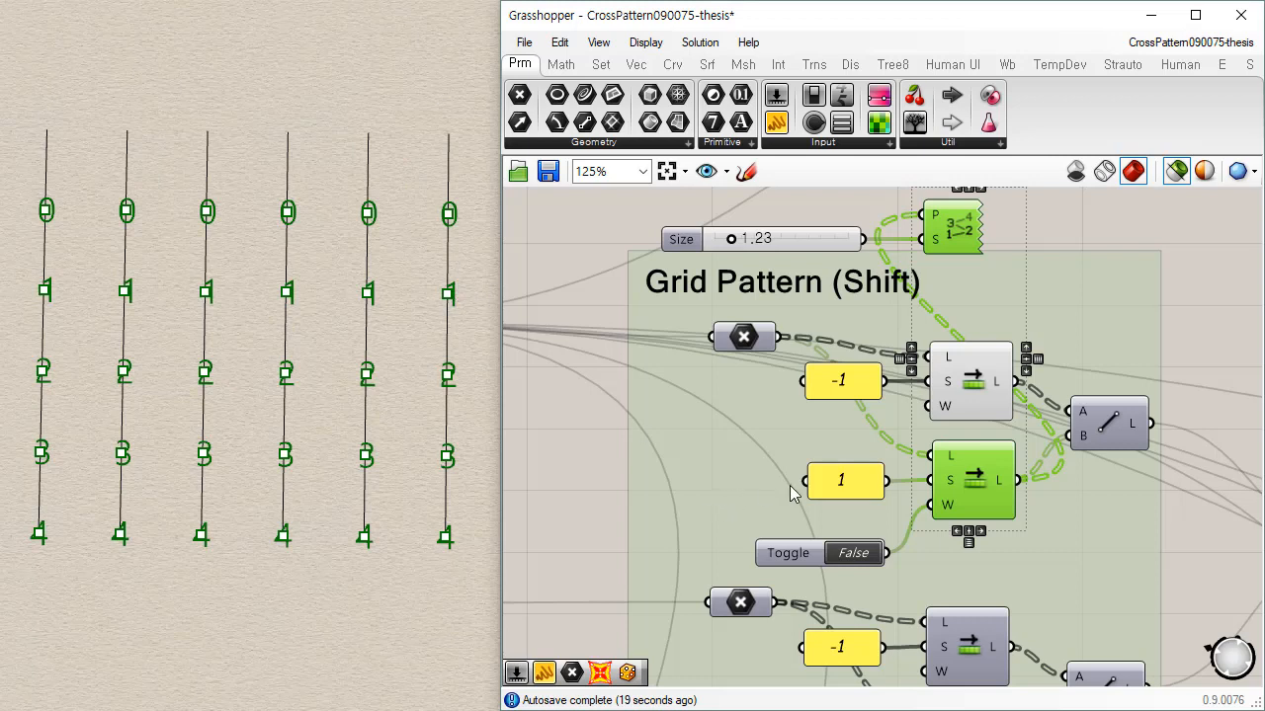
pyautogui.doubleClick(858, 559)
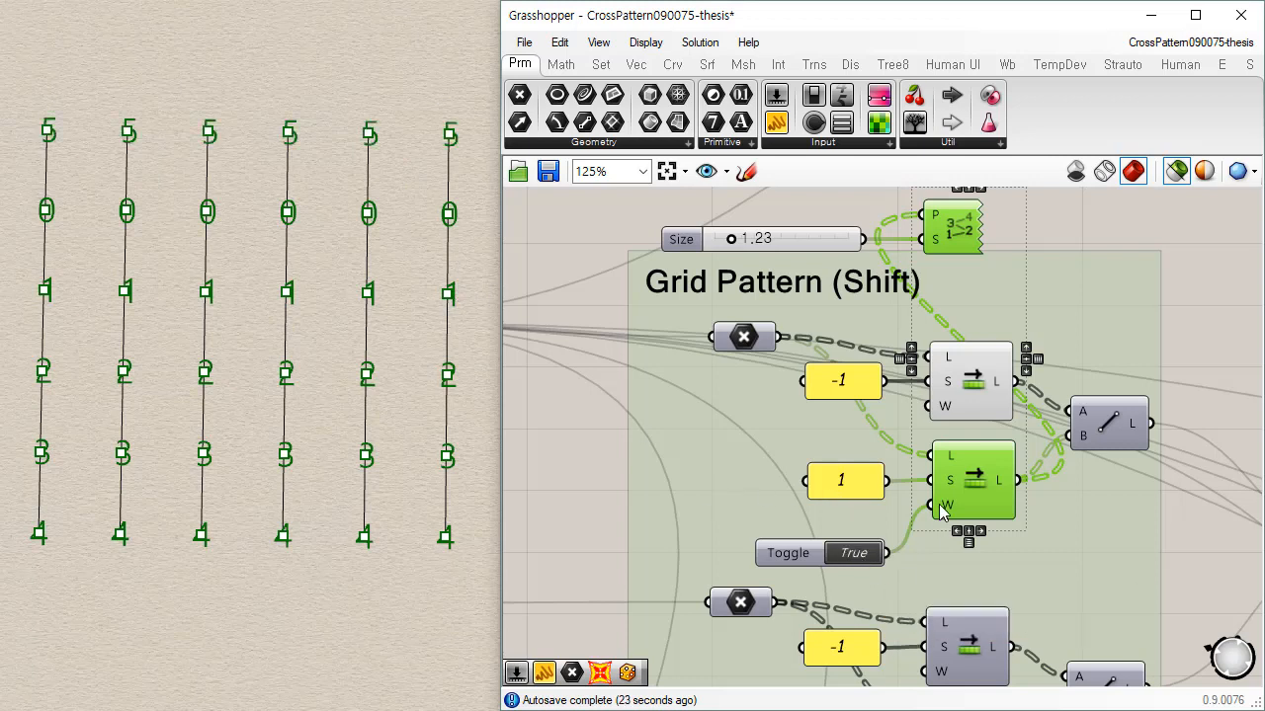
pyautogui.doubleClick(856, 556)
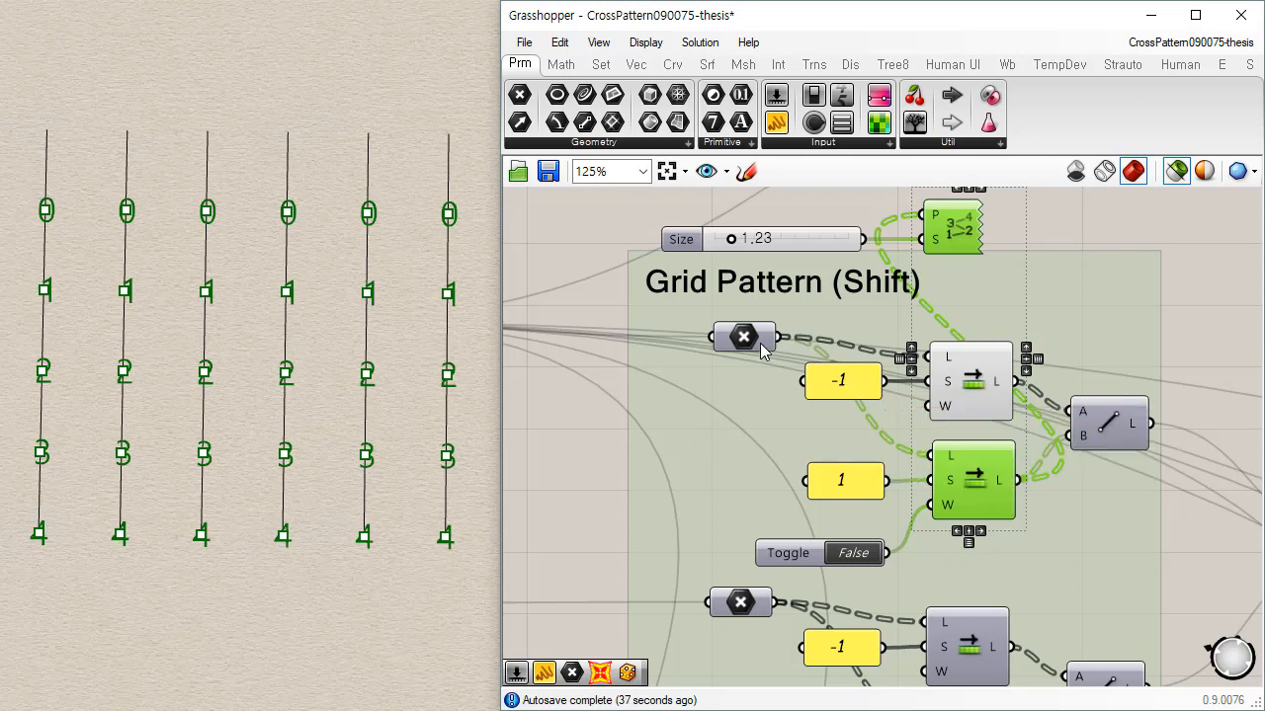
pyautogui.moveTo(778, 337); pyautogui.dragTo(925, 215)
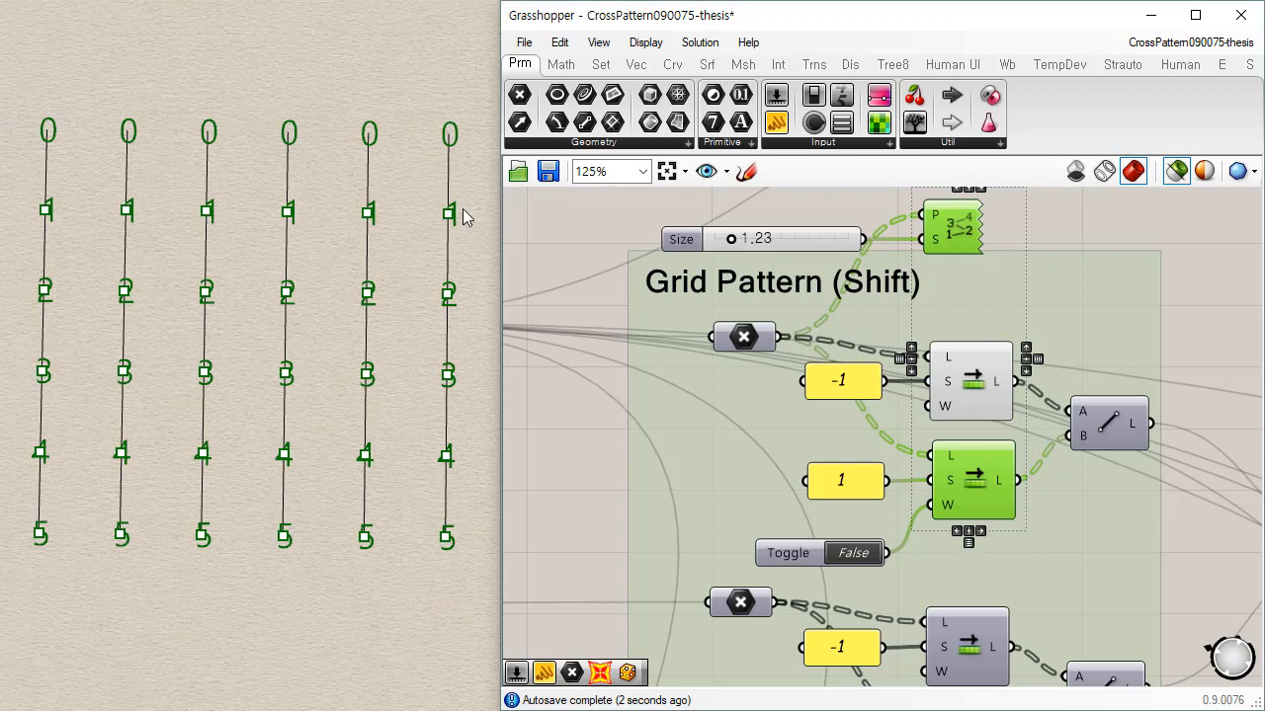
pyautogui.moveTo(1020, 480); pyautogui.dragTo(928, 216)
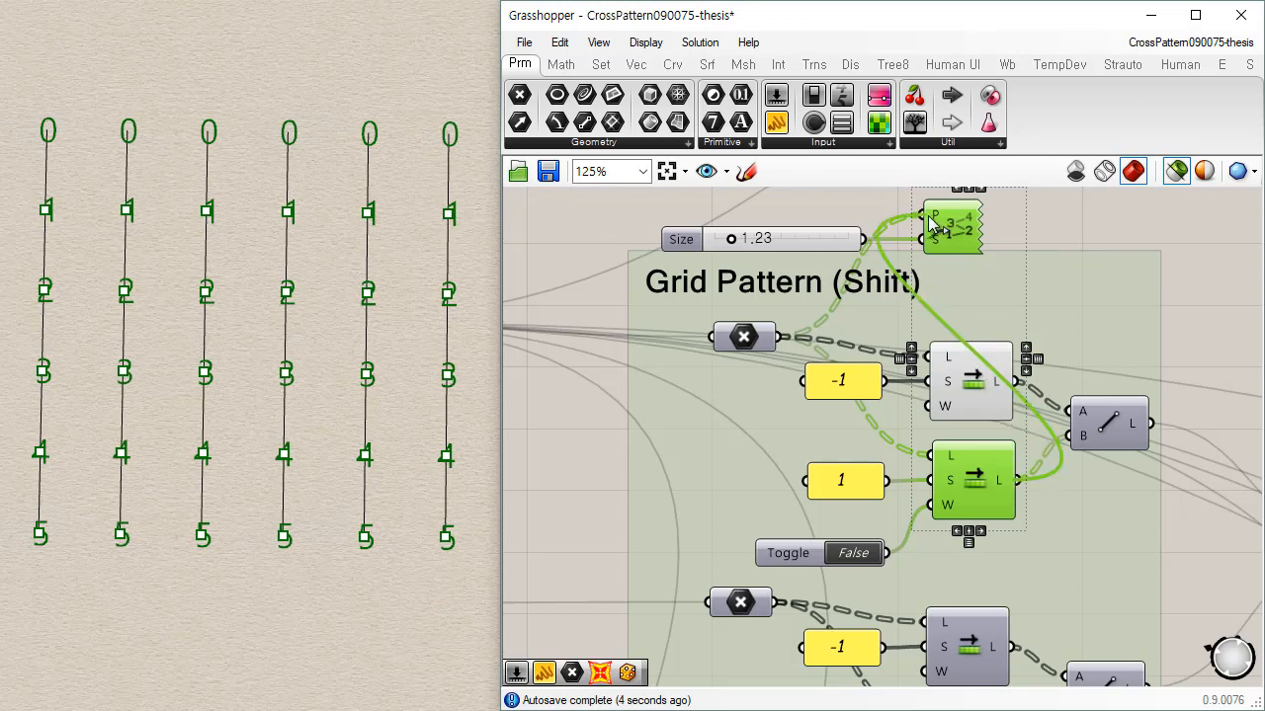
# Step: Set the lower Shift List's shift value panel to 3
pyautogui.doubleClick(850, 478)
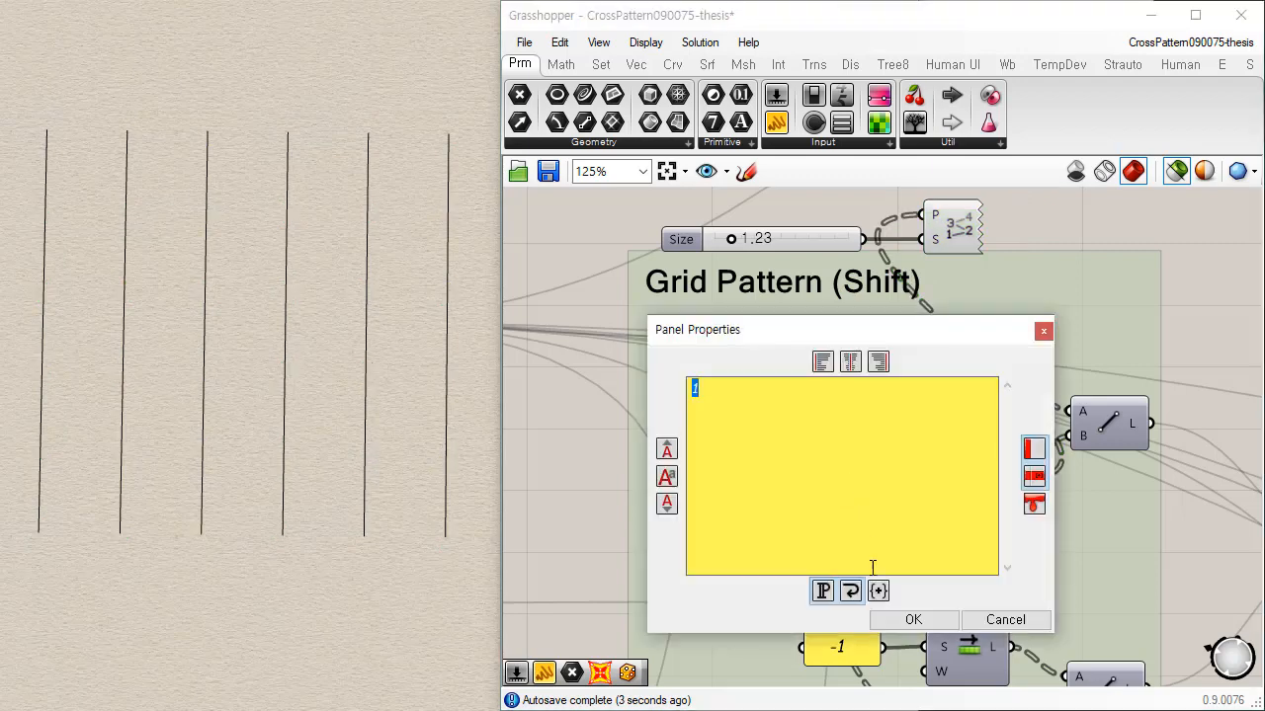
pyautogui.write('3')
pyautogui.click(913, 621)
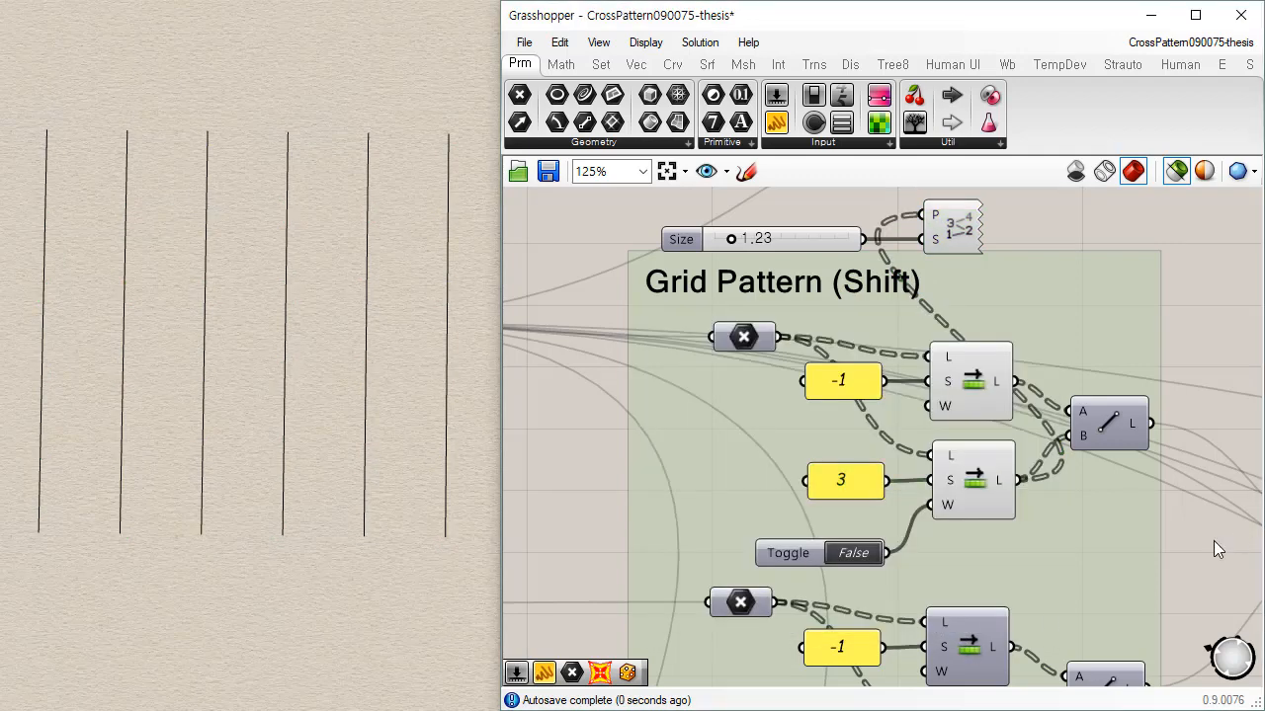
# Step: Compare the original point indices with those of the lower Shift List at shift 3, with wrapping off and on
pyautogui.moveTo(778, 337); pyautogui.dragTo(936, 216)
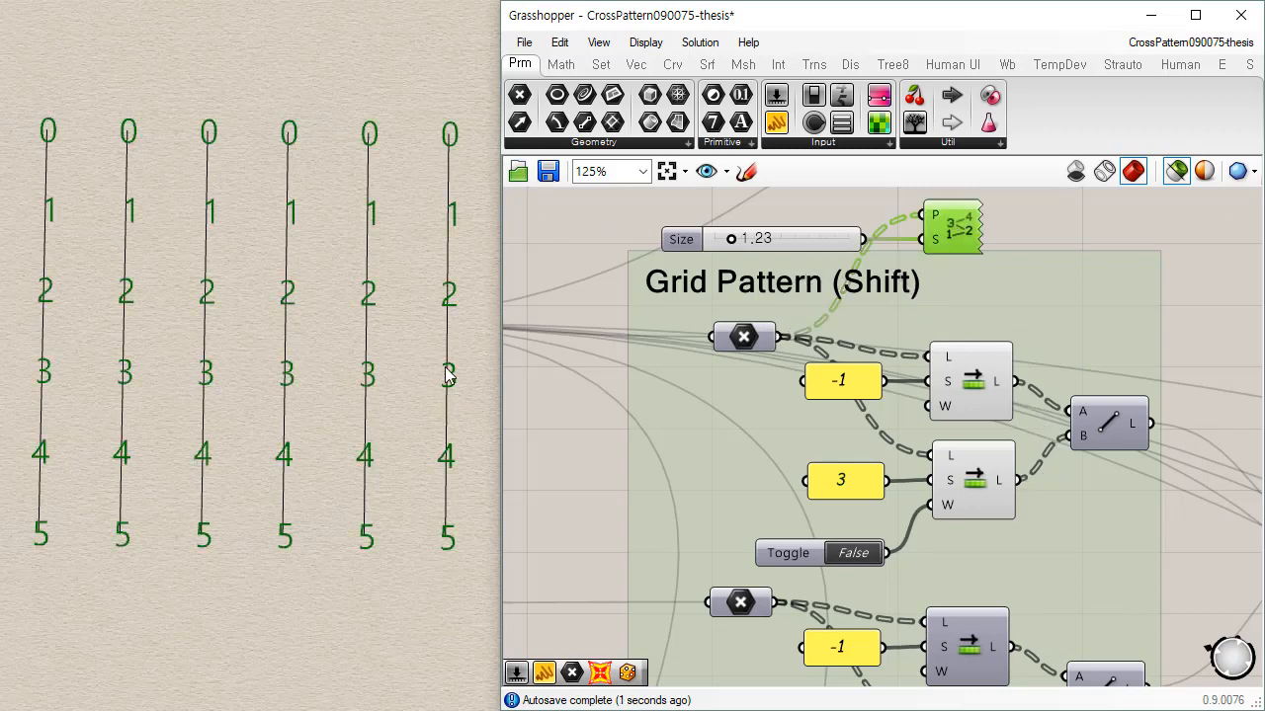
pyautogui.click(978, 494)
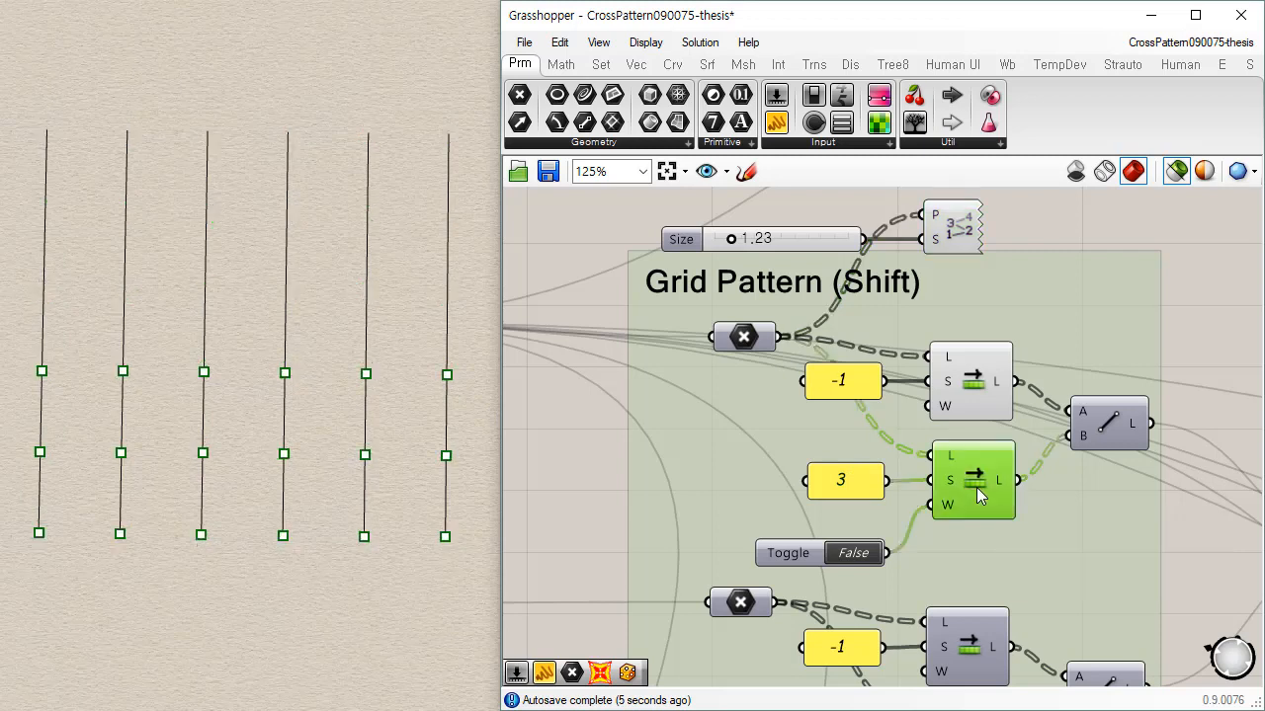
pyautogui.moveTo(1016, 479); pyautogui.dragTo(915, 198)
pyautogui.keyDown('shift'); pyautogui.click(954, 233); pyautogui.keyUp('shift')
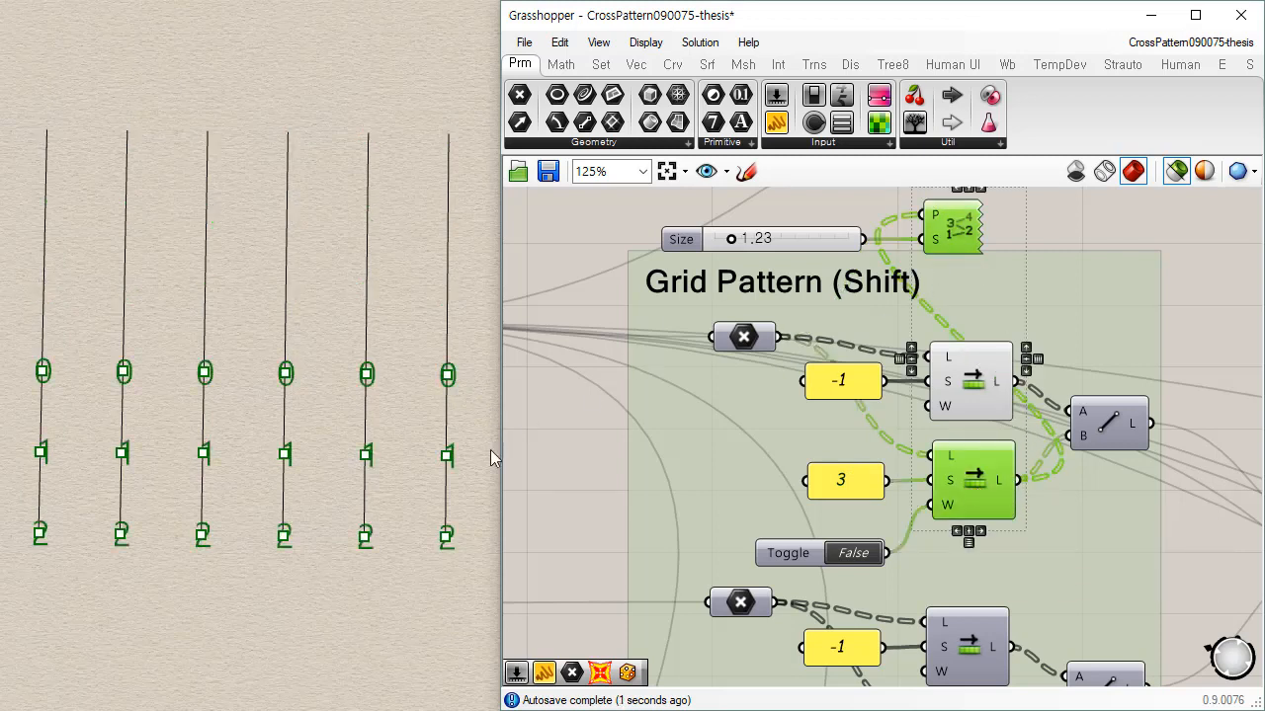
pyautogui.doubleClick(856, 554)
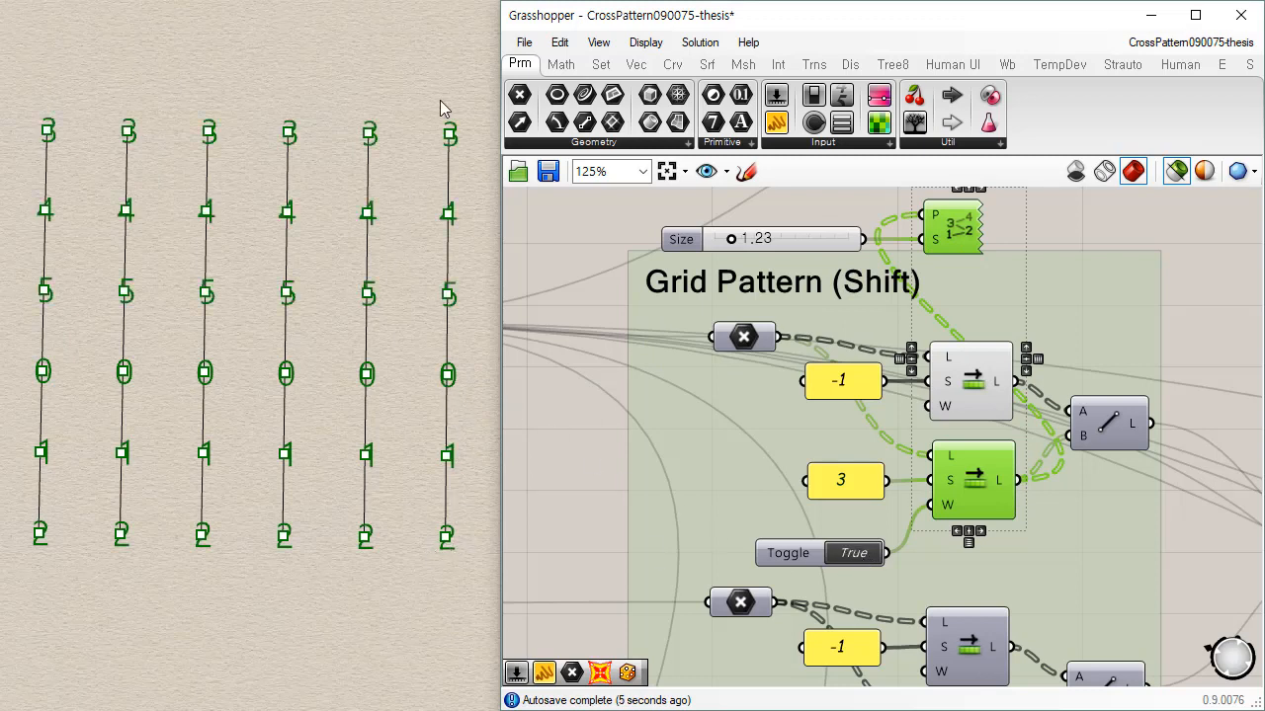
pyautogui.doubleClick(856, 555)
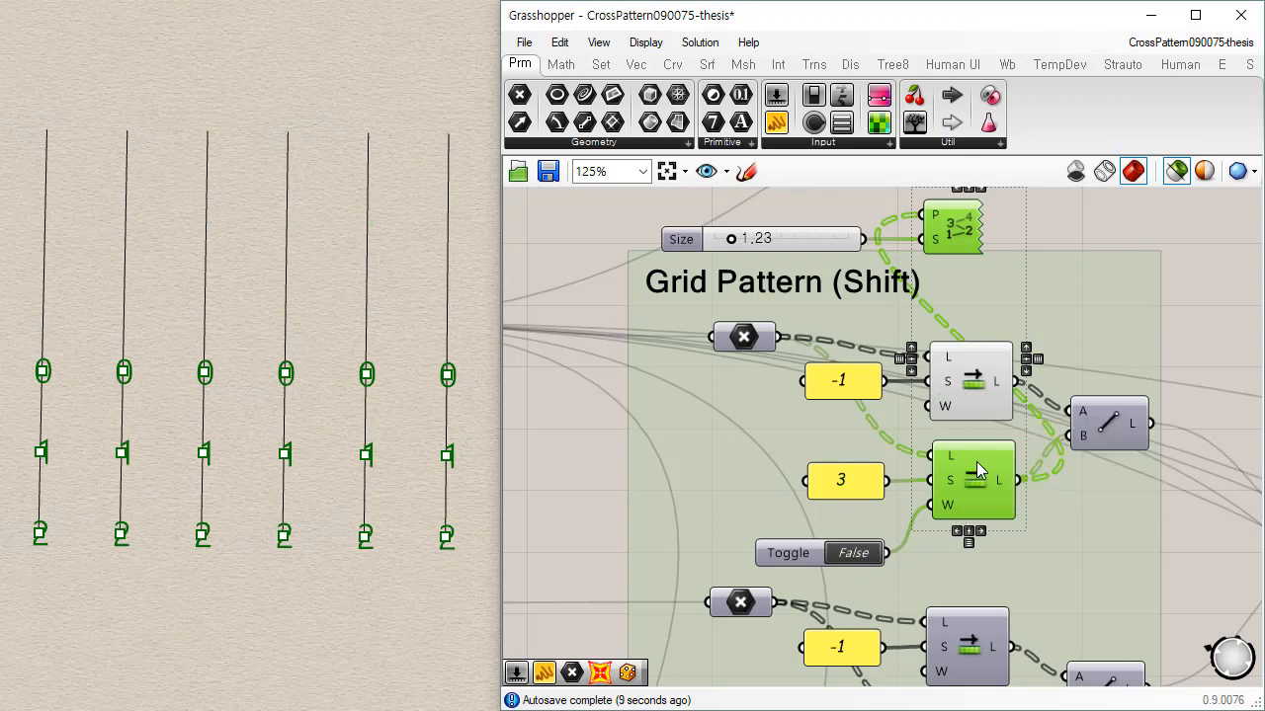
# Step: Set the lower Shift List's shift value panel back to 1
pyautogui.click(864, 483)
pyautogui.doubleClick(861, 481)
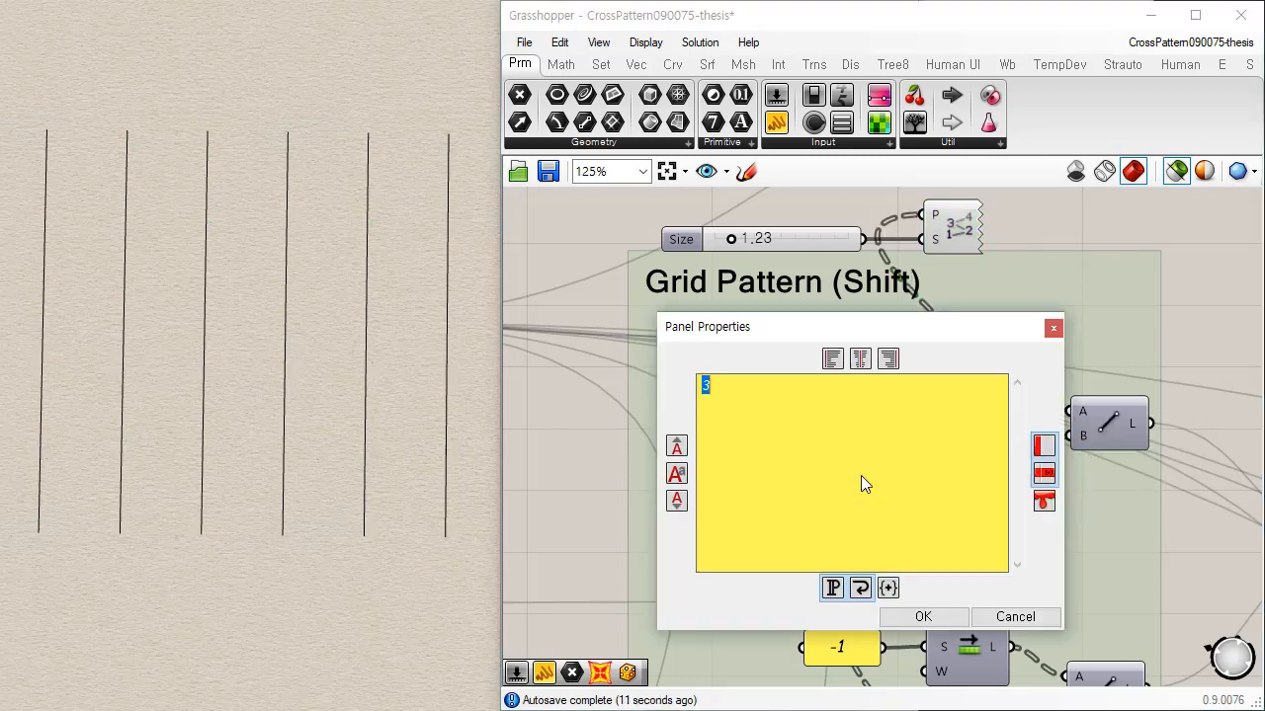
pyautogui.write('1')
pyautogui.click(927, 617)
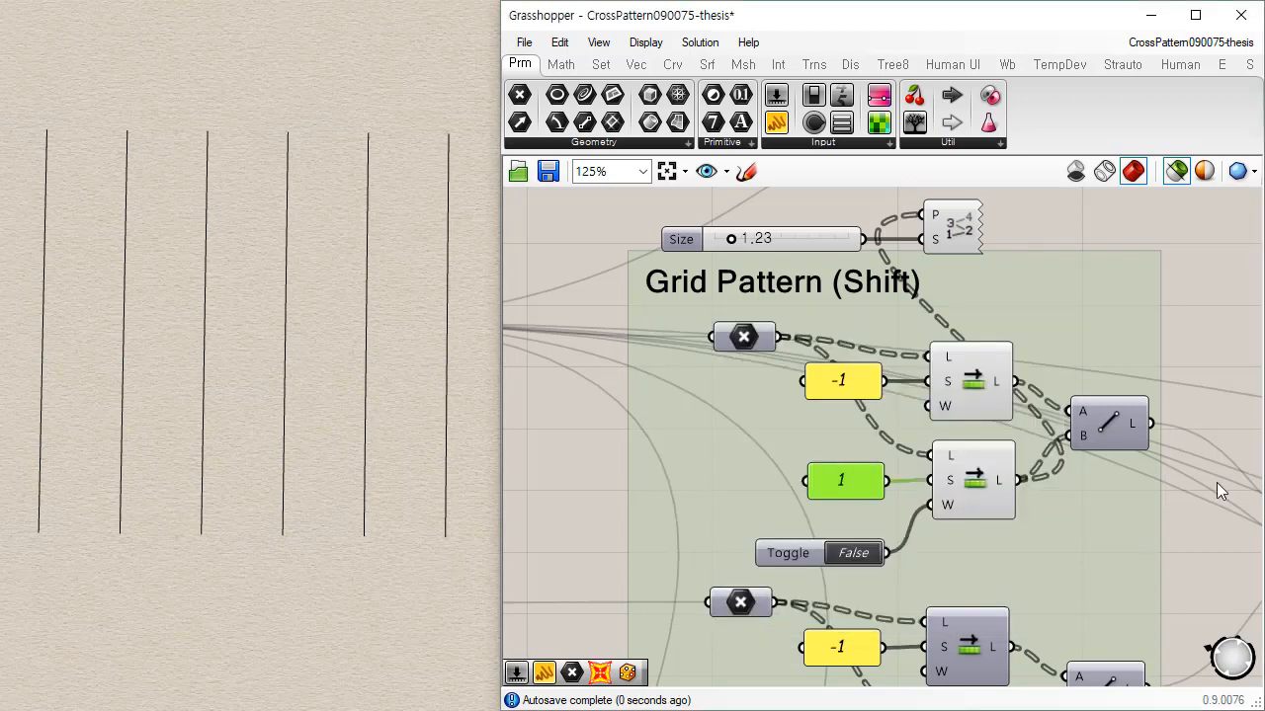
pyautogui.click(1208, 535)
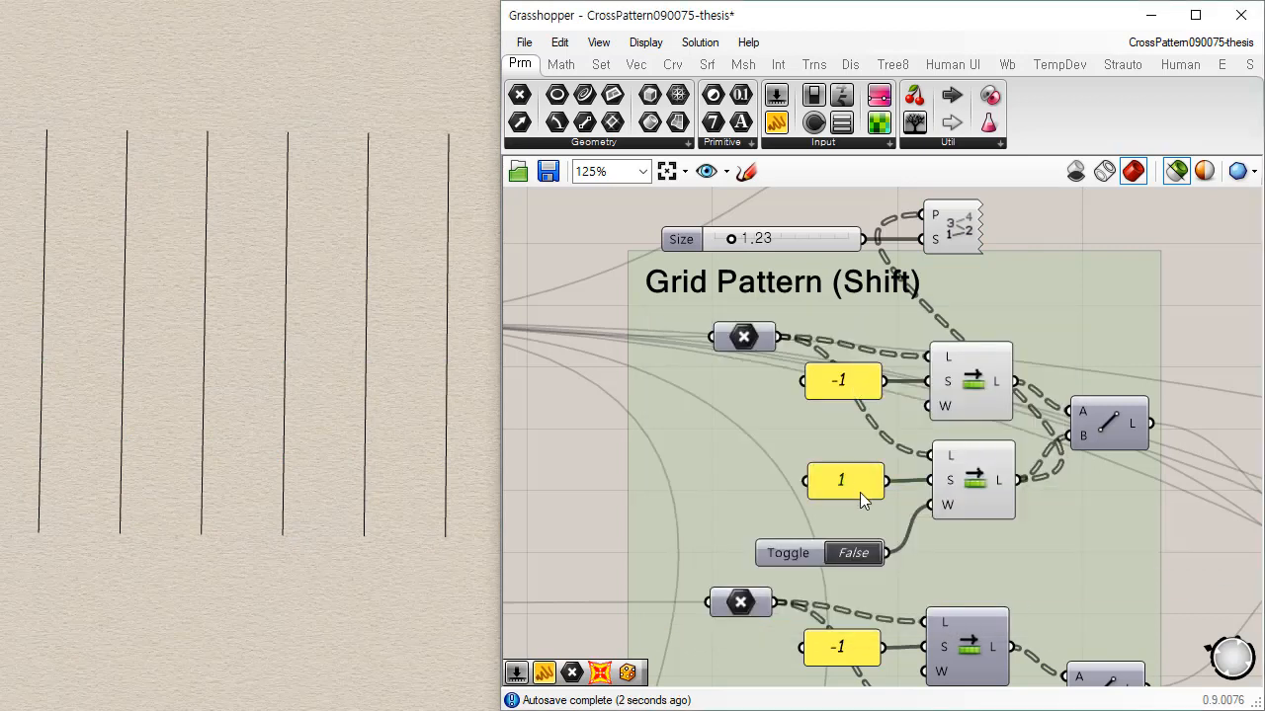
# Step: Set the upper Shift List's shift value panel to -2 and preview its points against the original points
pyautogui.click(967, 385)
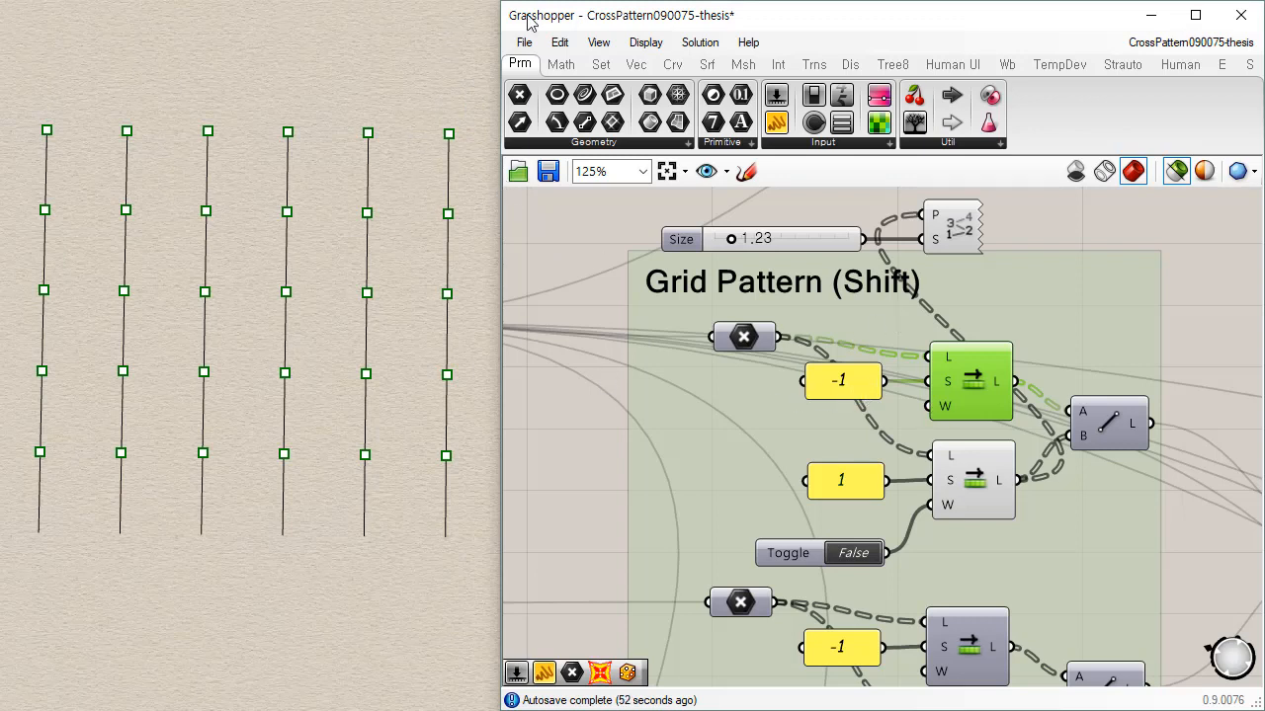
pyautogui.doubleClick(856, 386)
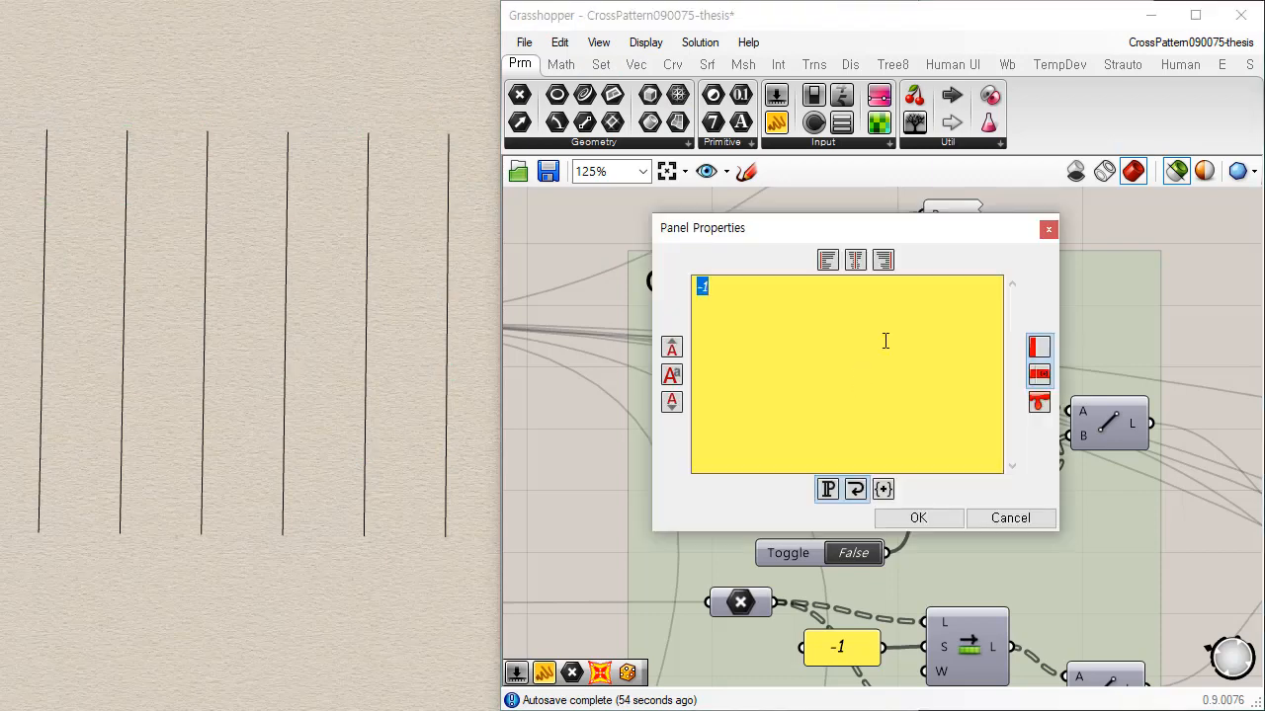
pyautogui.write('-2')
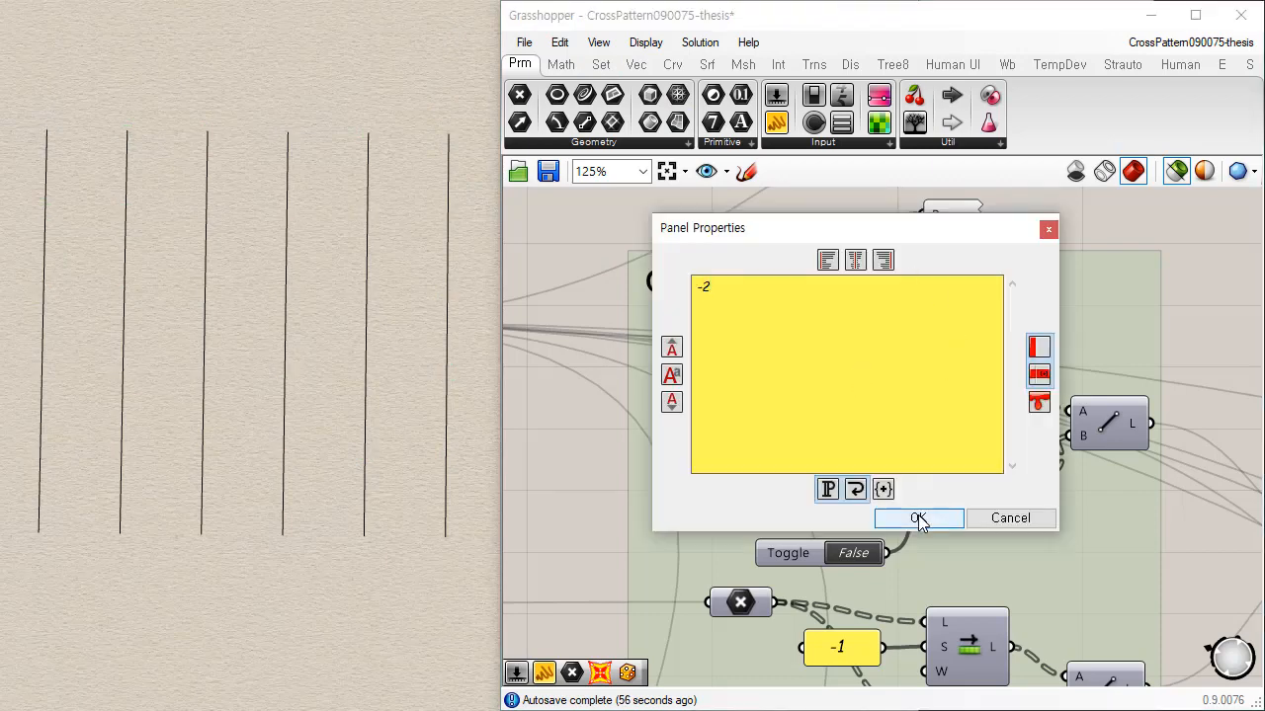
pyautogui.click(917, 518)
pyautogui.click(750, 337)
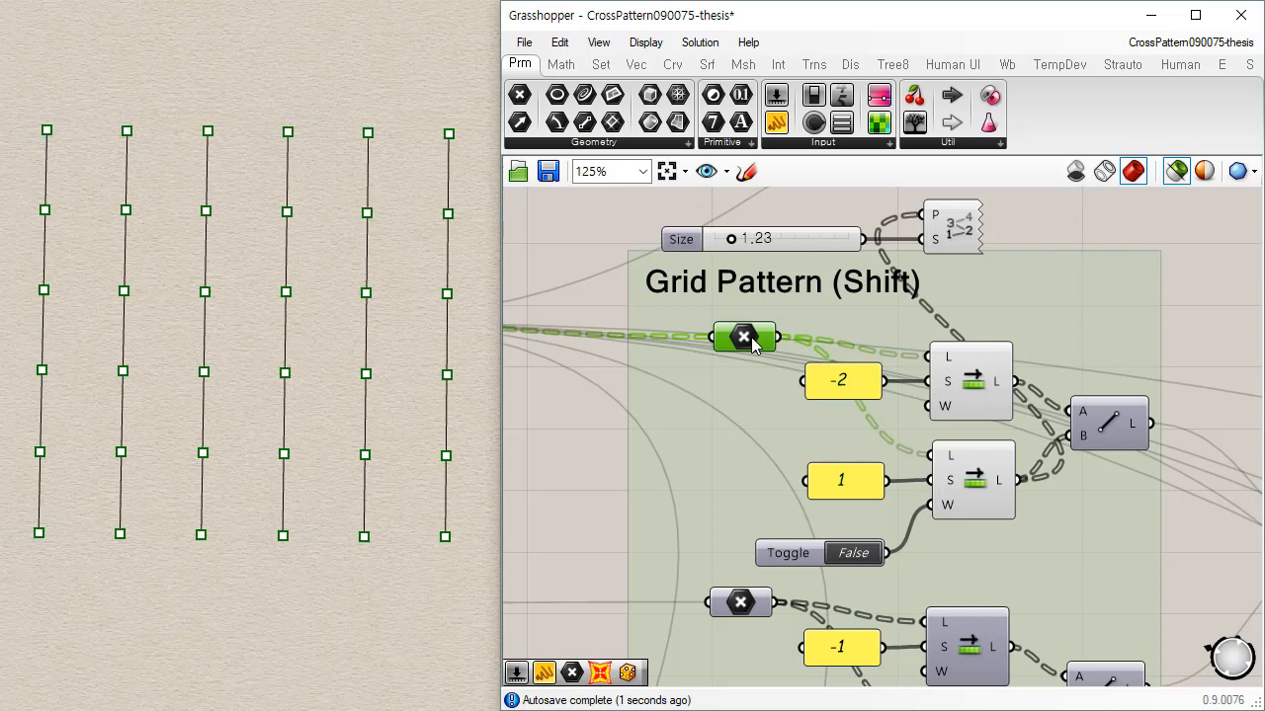
pyautogui.click(973, 388)
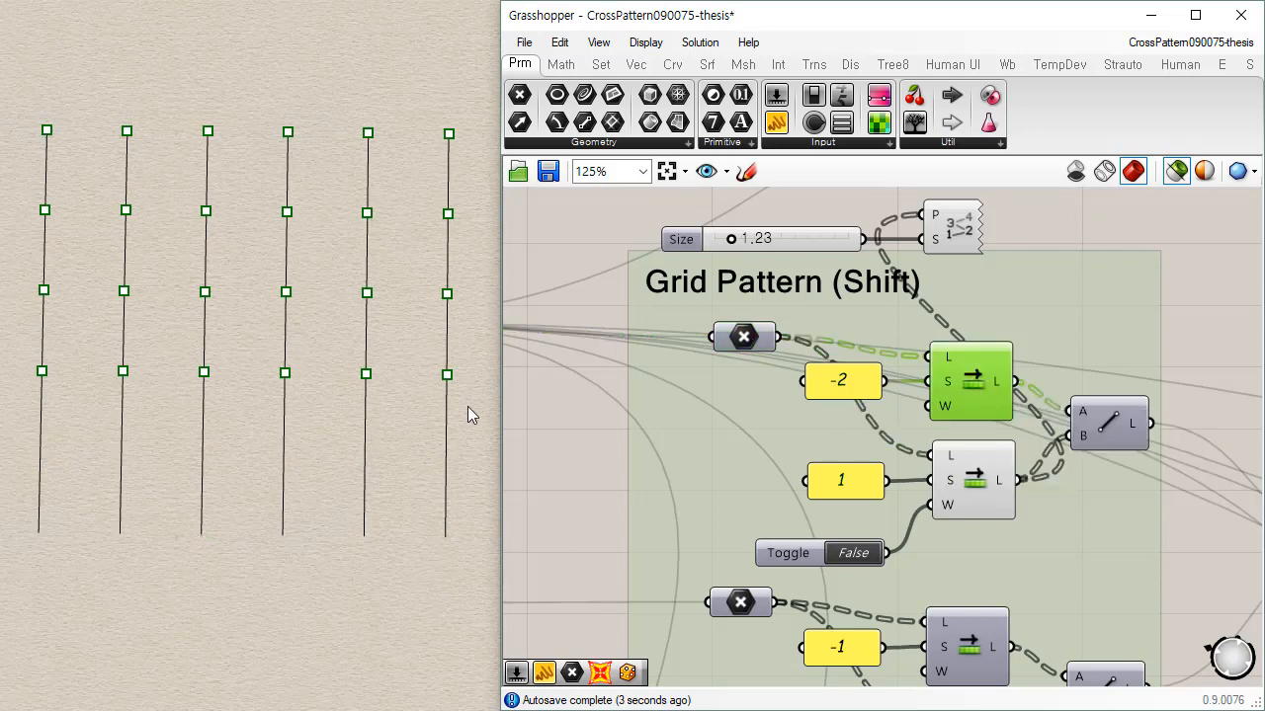
# Step: Set the upper Shift List's shift value panel to -1 and connect the Boolean toggle to its wrap input
pyautogui.doubleClick(856, 380)
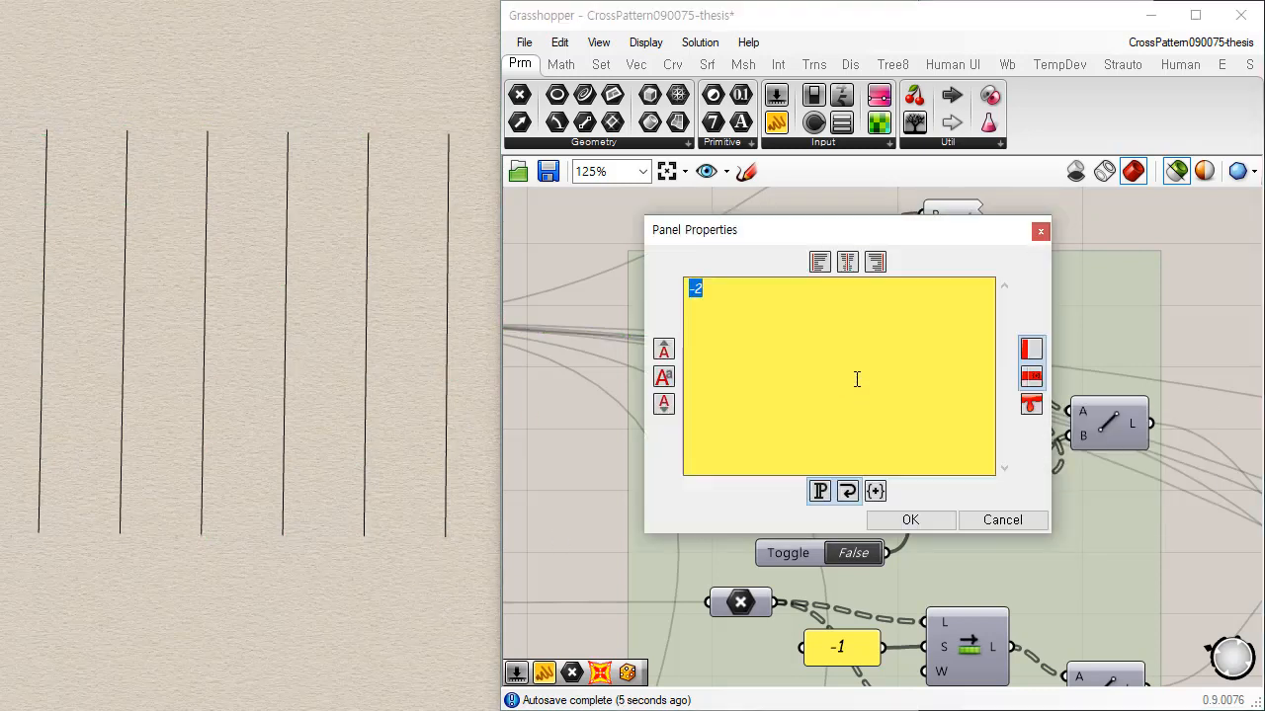
pyautogui.write('-1')
pyautogui.click(914, 521)
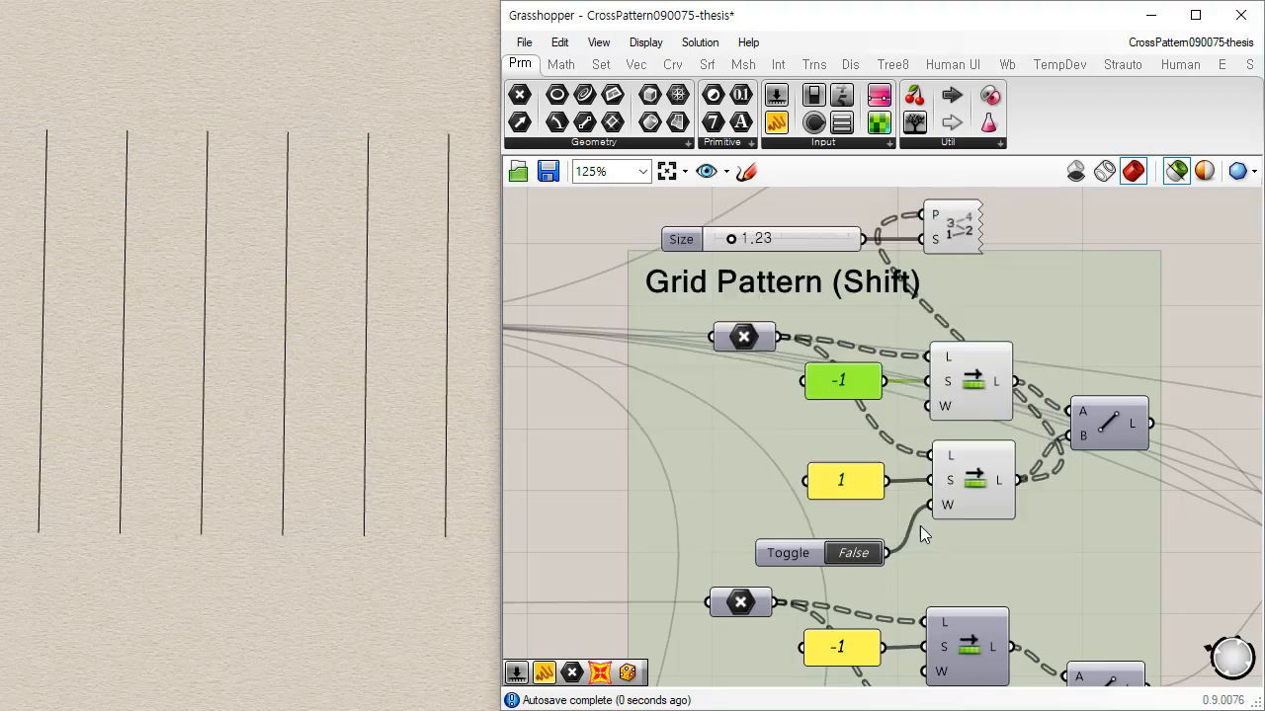
pyautogui.moveTo(928, 406); pyautogui.dragTo(886, 543)
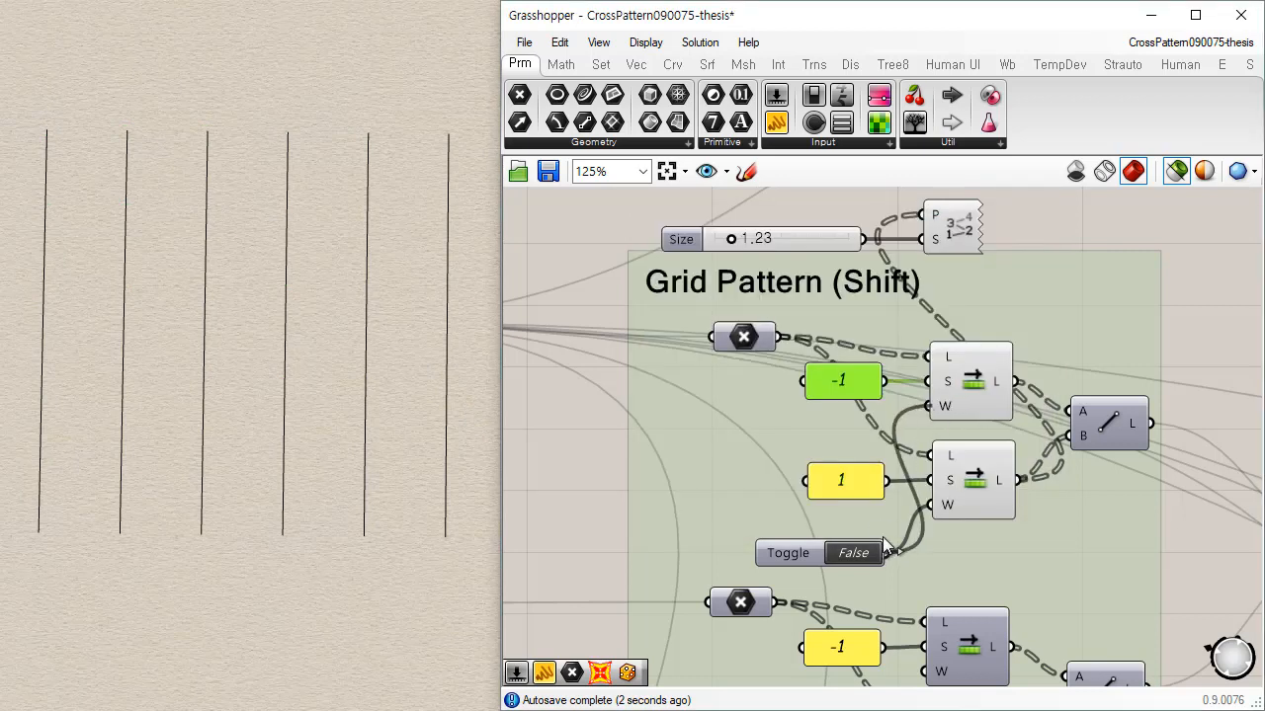
# Step: Feed the upper Shift List's output into Point List and compare its indices with wrapping off and on, leaving the toggle at False
pyautogui.moveTo(1014, 383); pyautogui.dragTo(921, 225)
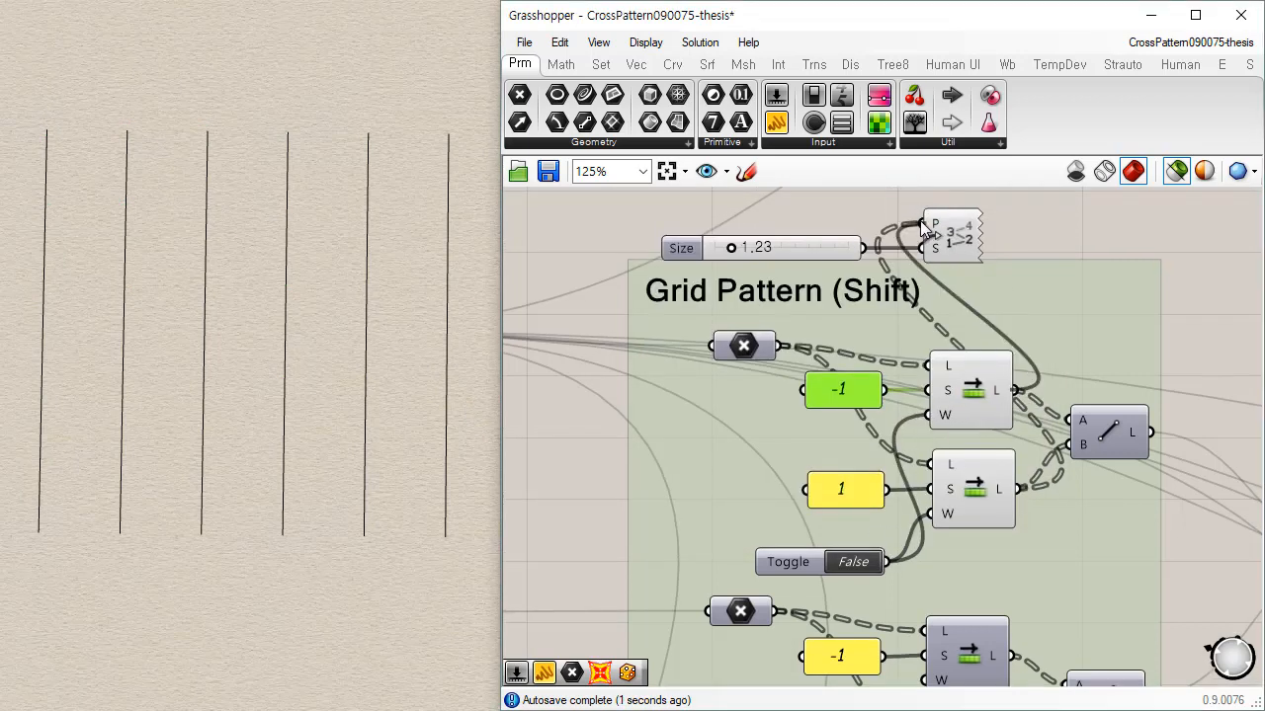
pyautogui.click(958, 395)
pyautogui.keyDown('shift'); pyautogui.click(954, 237); pyautogui.keyUp('shift')
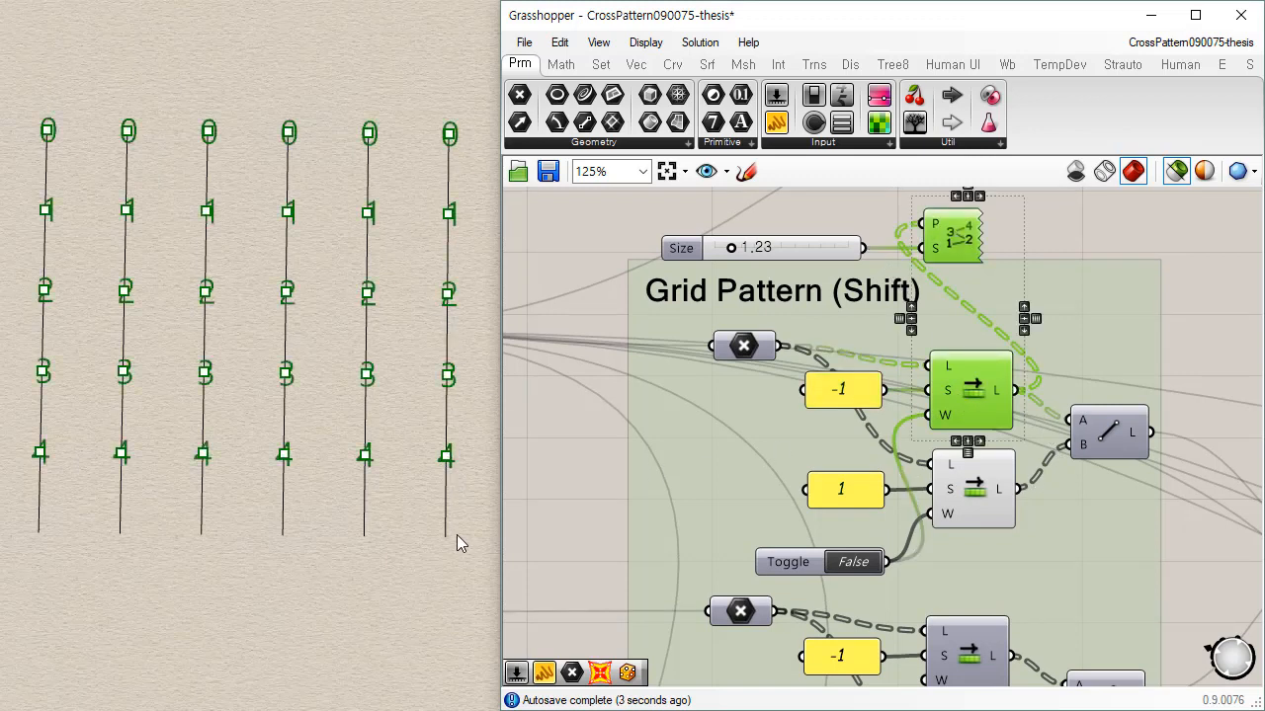
pyautogui.click(846, 566)
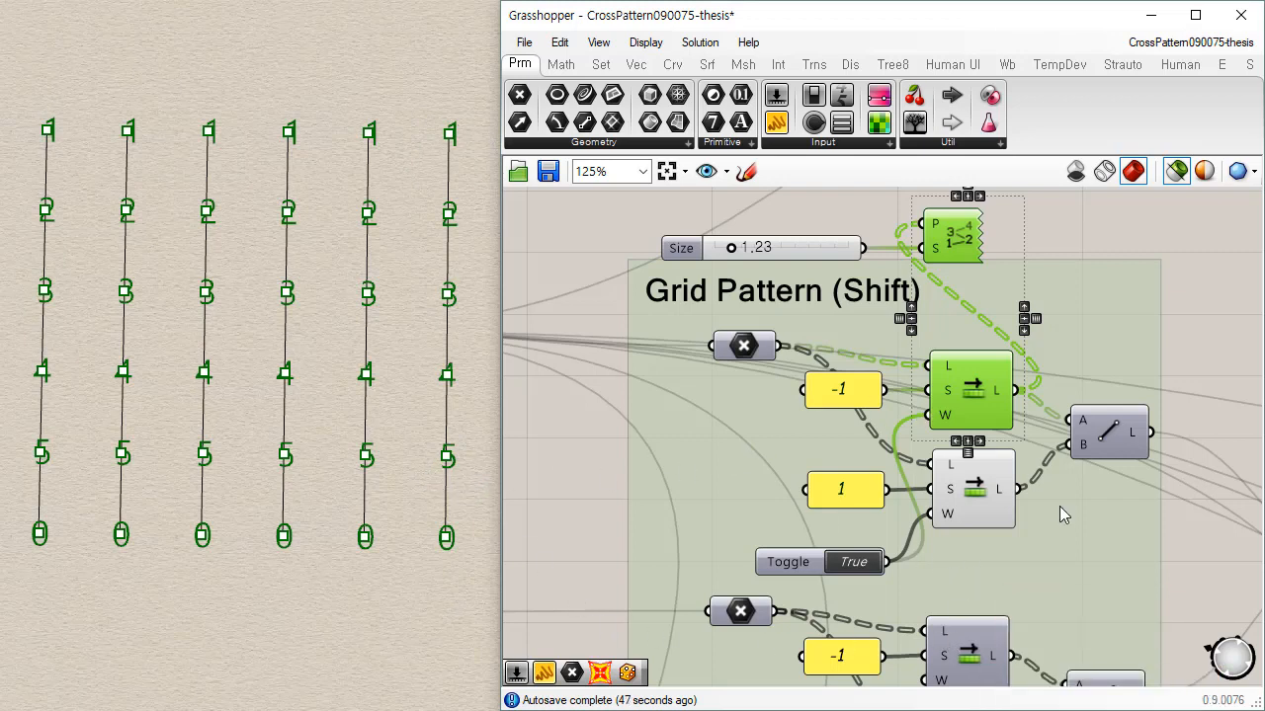
pyautogui.click(1192, 573)
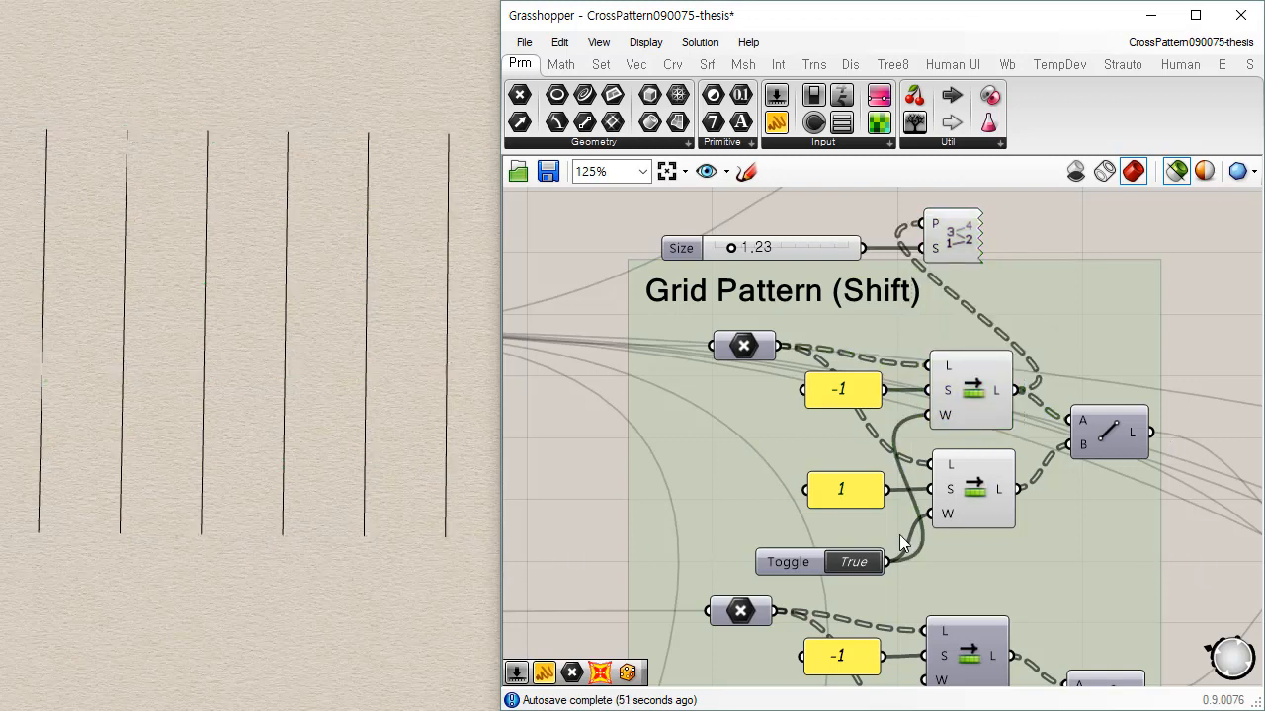
pyautogui.doubleClick(850, 561)
# Step: Preview the first branch's original points, the points of both its Shift Lists and the lines joining them
pyautogui.click(753, 352)
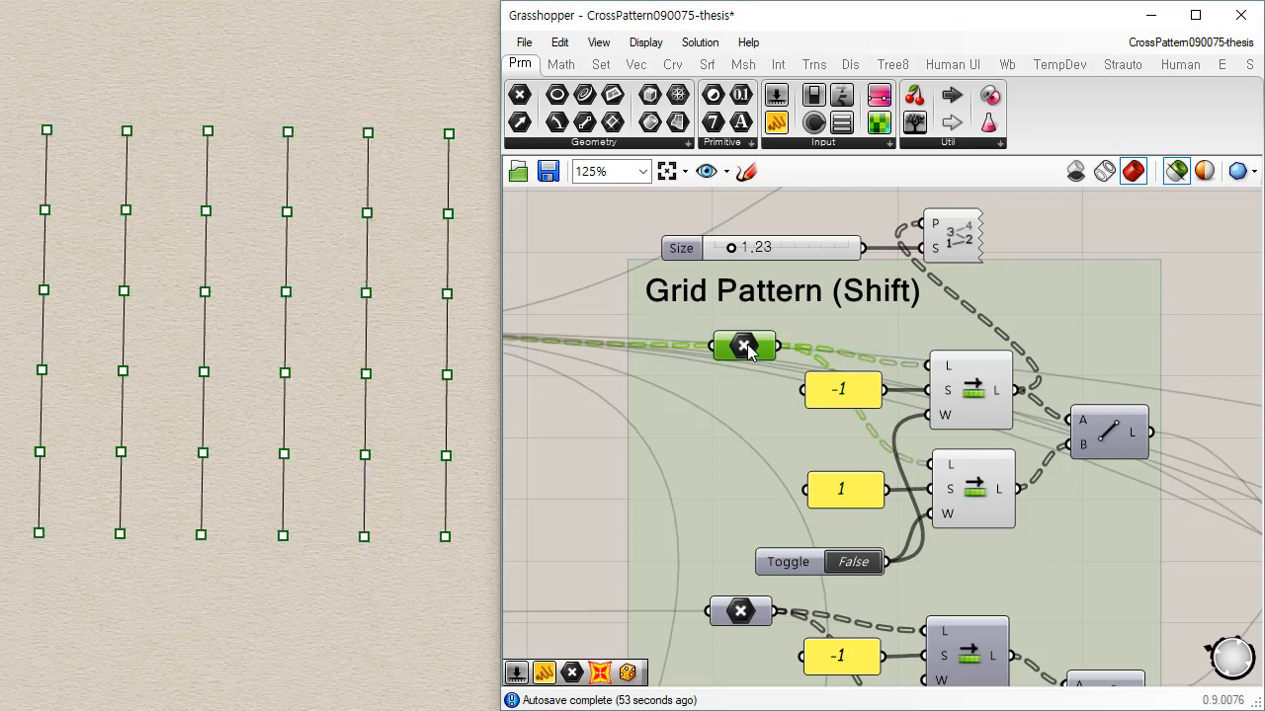
pyautogui.click(983, 481)
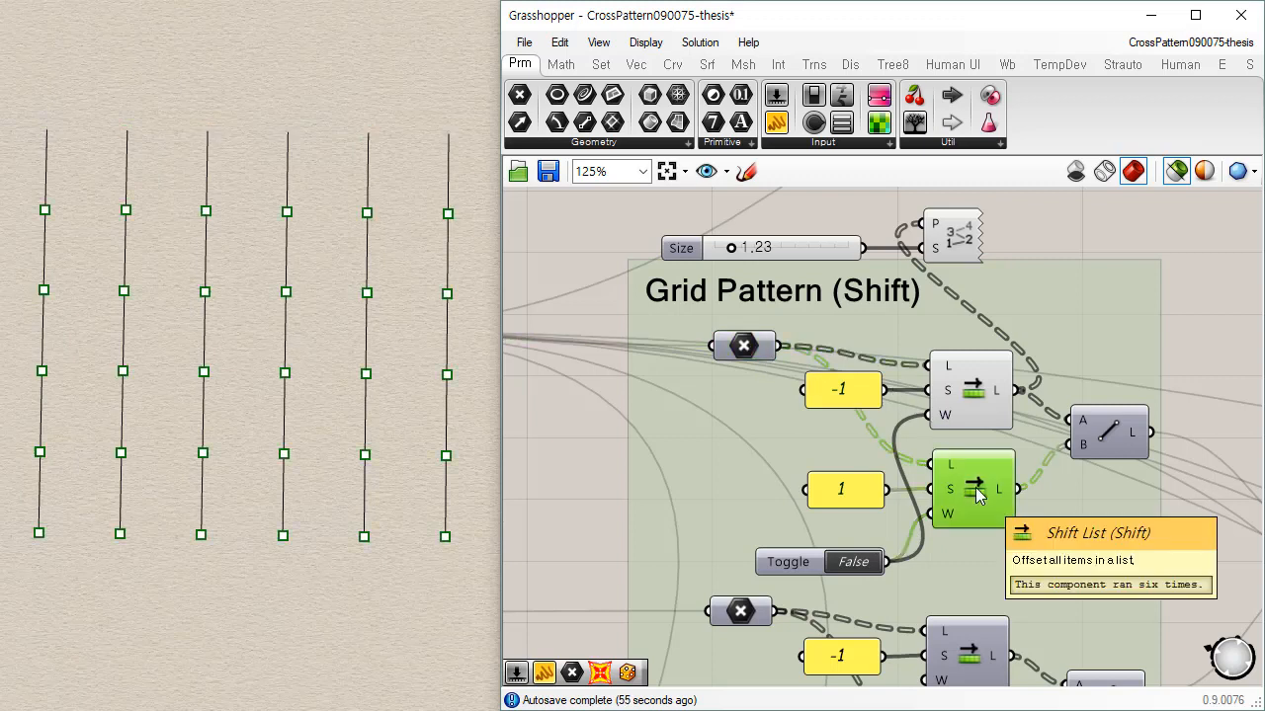
pyautogui.click(990, 385)
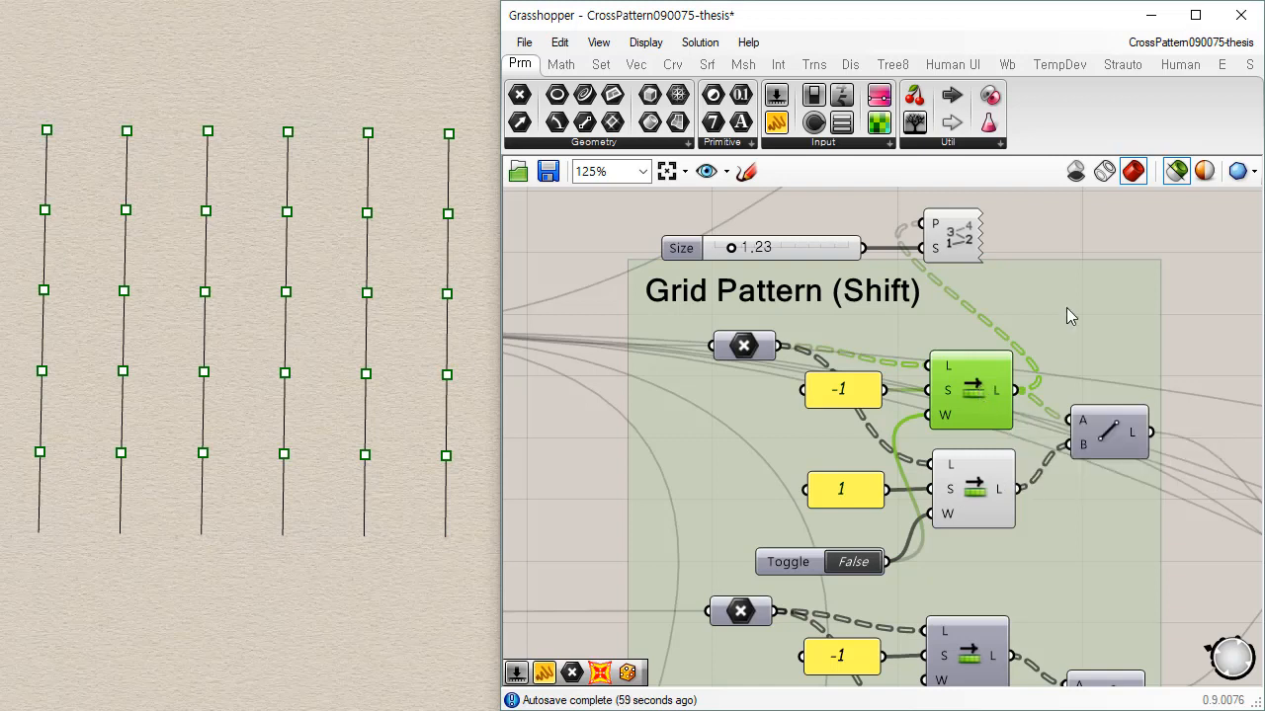
pyautogui.click(1112, 441)
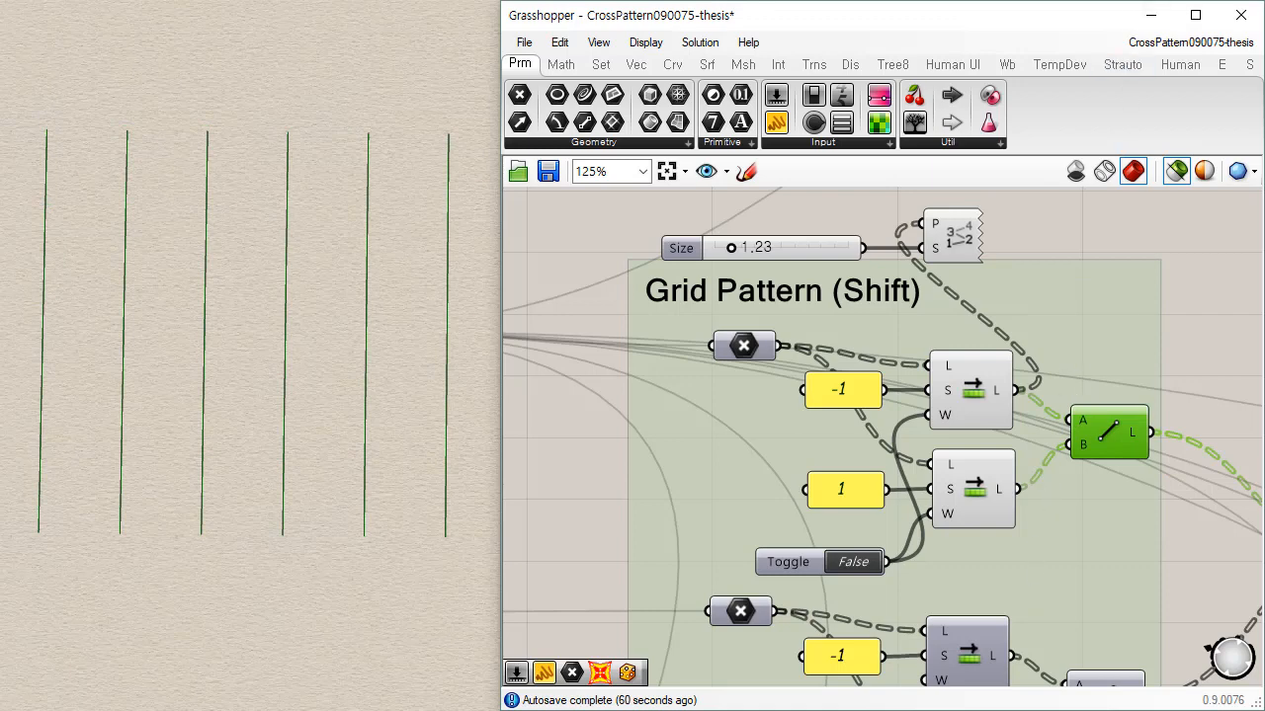
# Step: Preview the second branch's Line output and delete the vertical lines from the Rhino viewport
pyautogui.moveTo(1022, 540); pyautogui.dragTo(1024, 429, button='right')
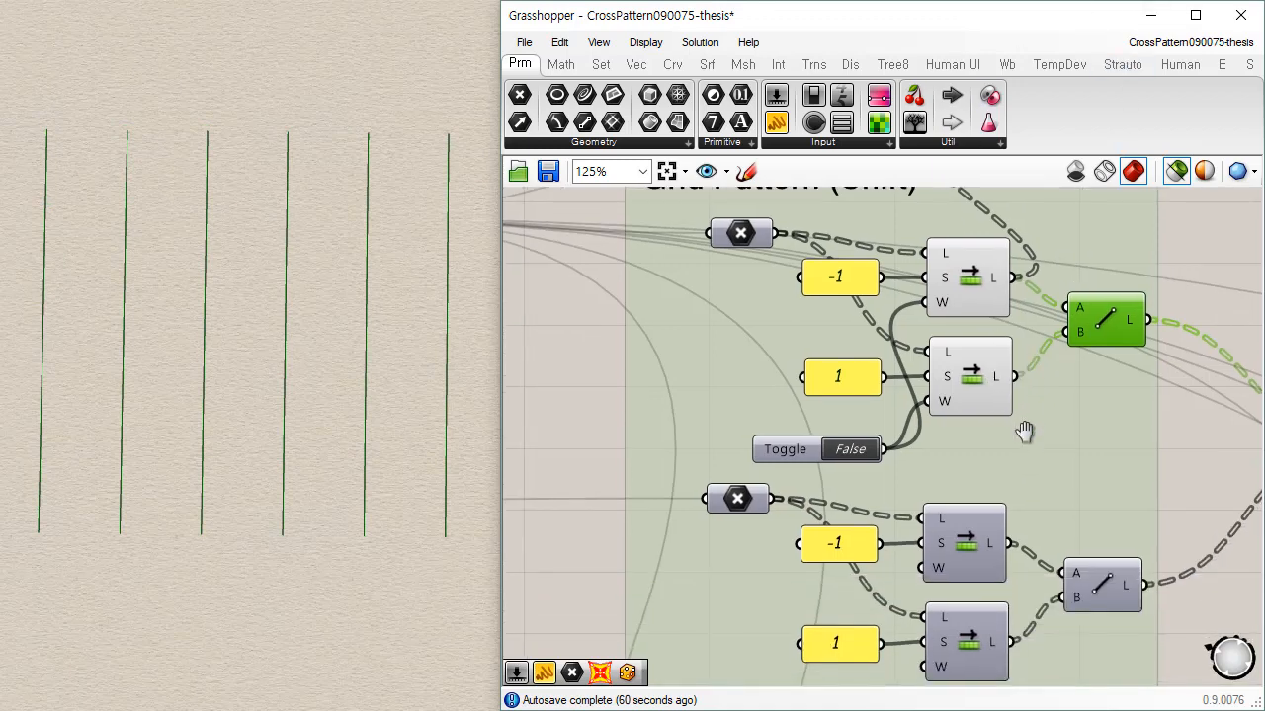
pyautogui.scroll(-2, 1018, 475)
pyautogui.scroll(1, 1065, 491)
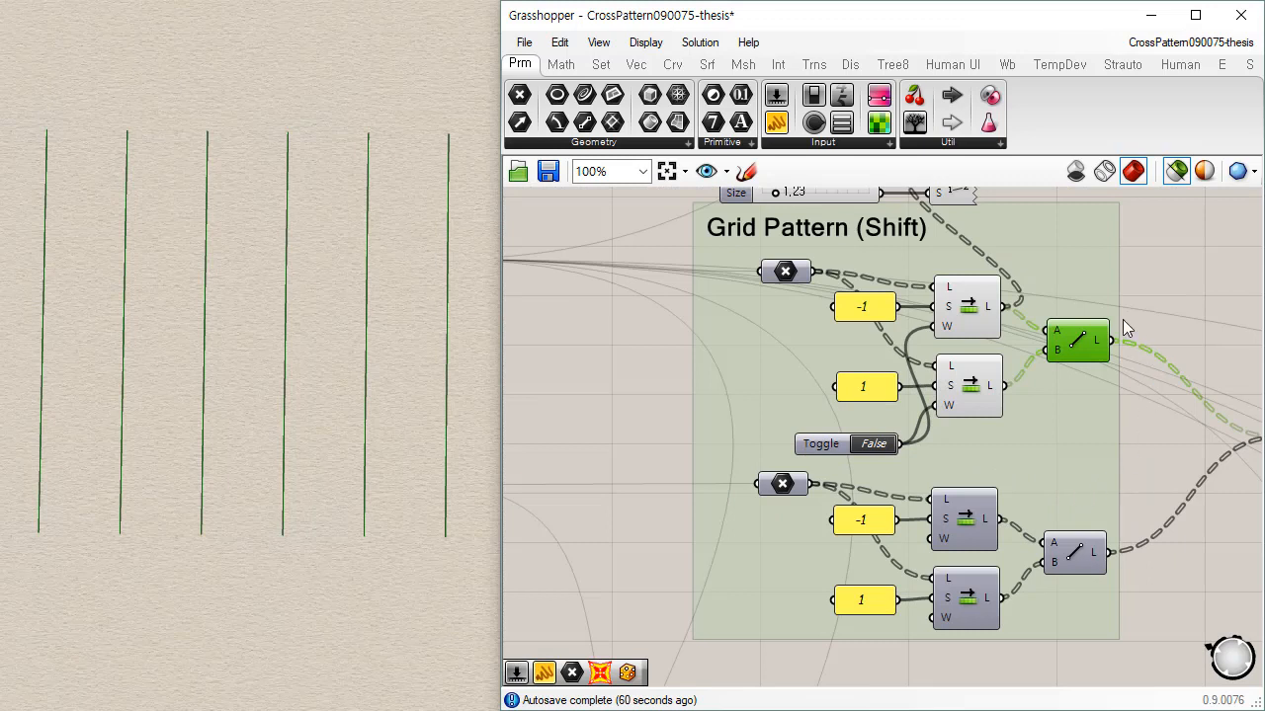
pyautogui.click(1064, 573)
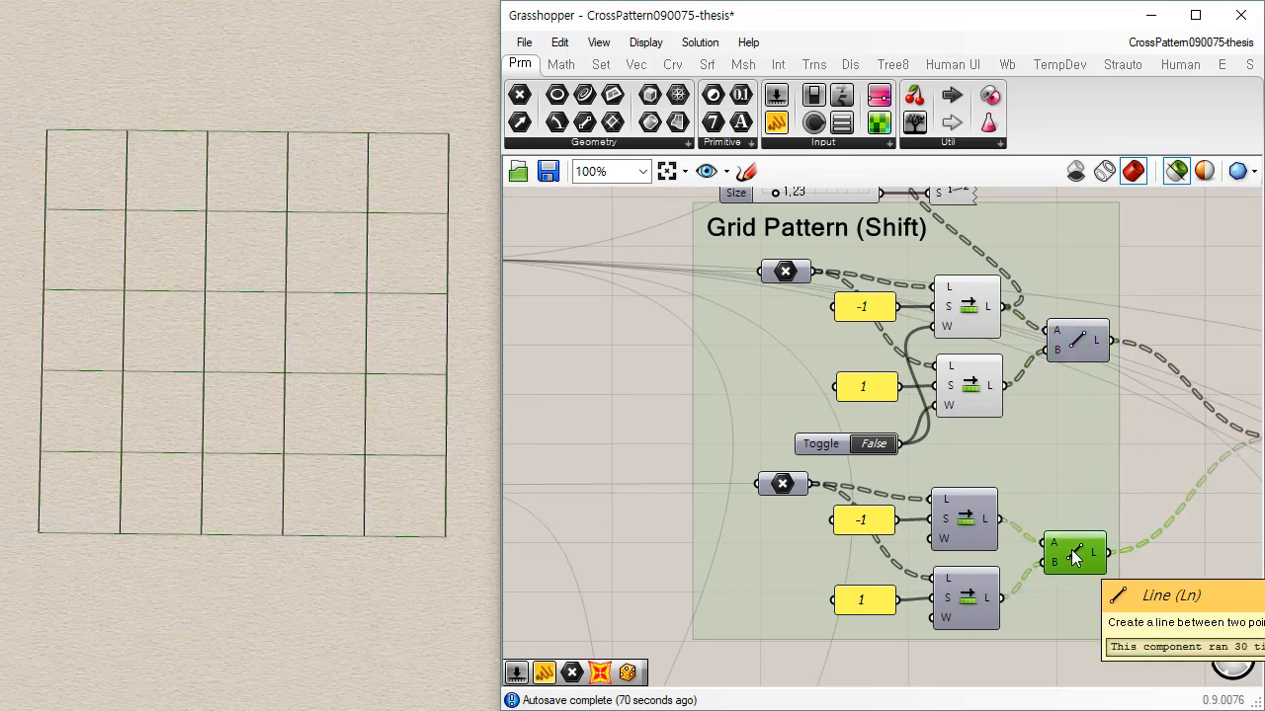
pyautogui.moveTo(13, 79); pyautogui.dragTo(465, 572)
pyautogui.press('Delete')
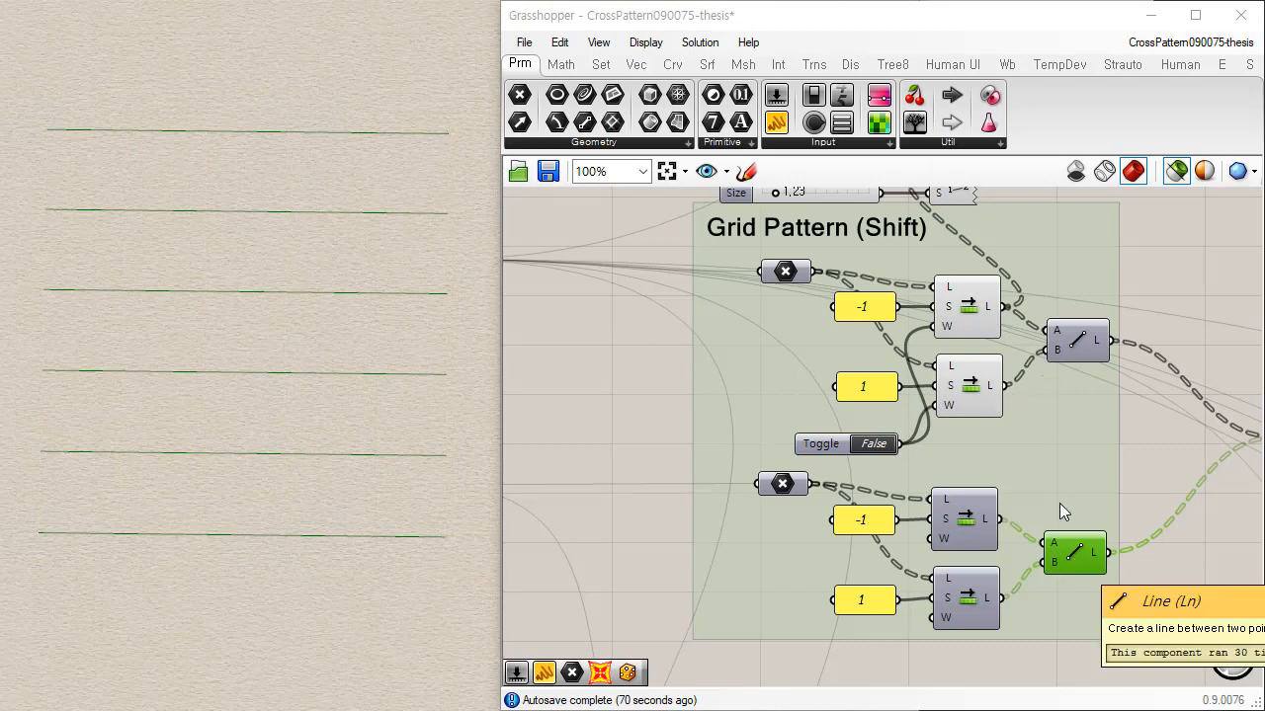
# Step: Compare the points output by the second branch's two Shift Lists with shift values -1 and 1
pyautogui.click(974, 391)
pyautogui.click(960, 527)
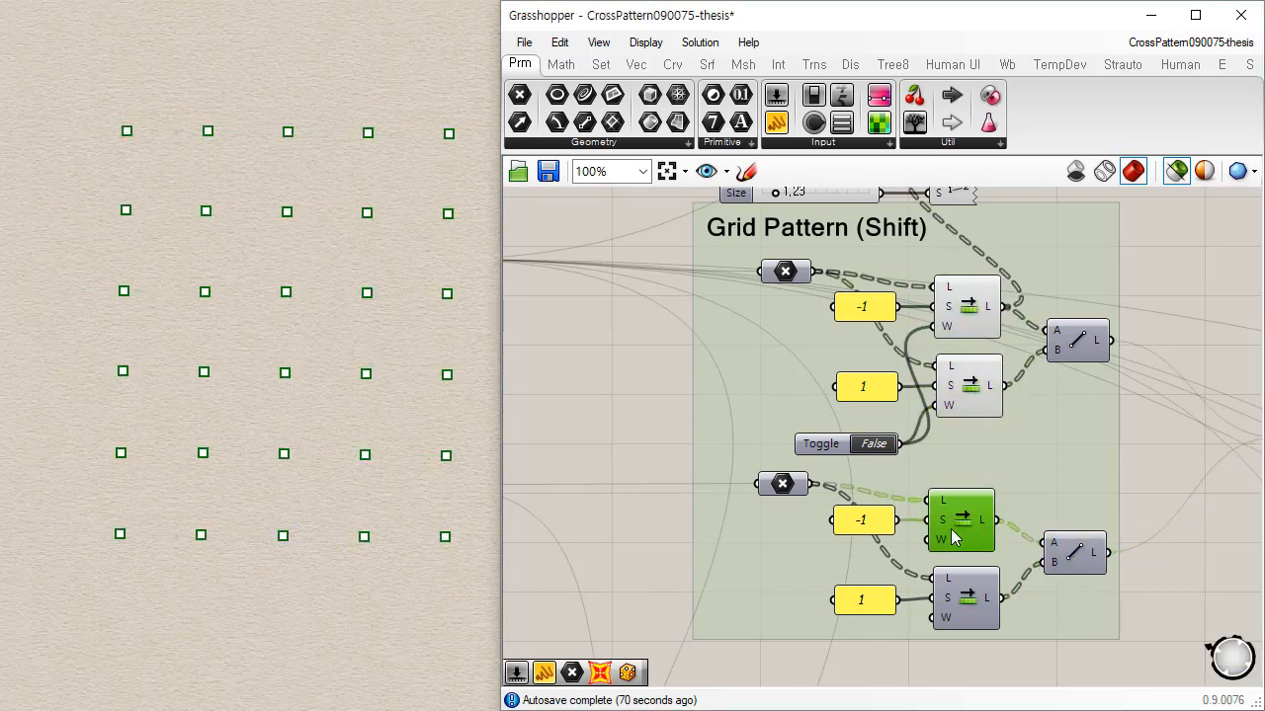
pyautogui.click(966, 607)
pyautogui.click(958, 521)
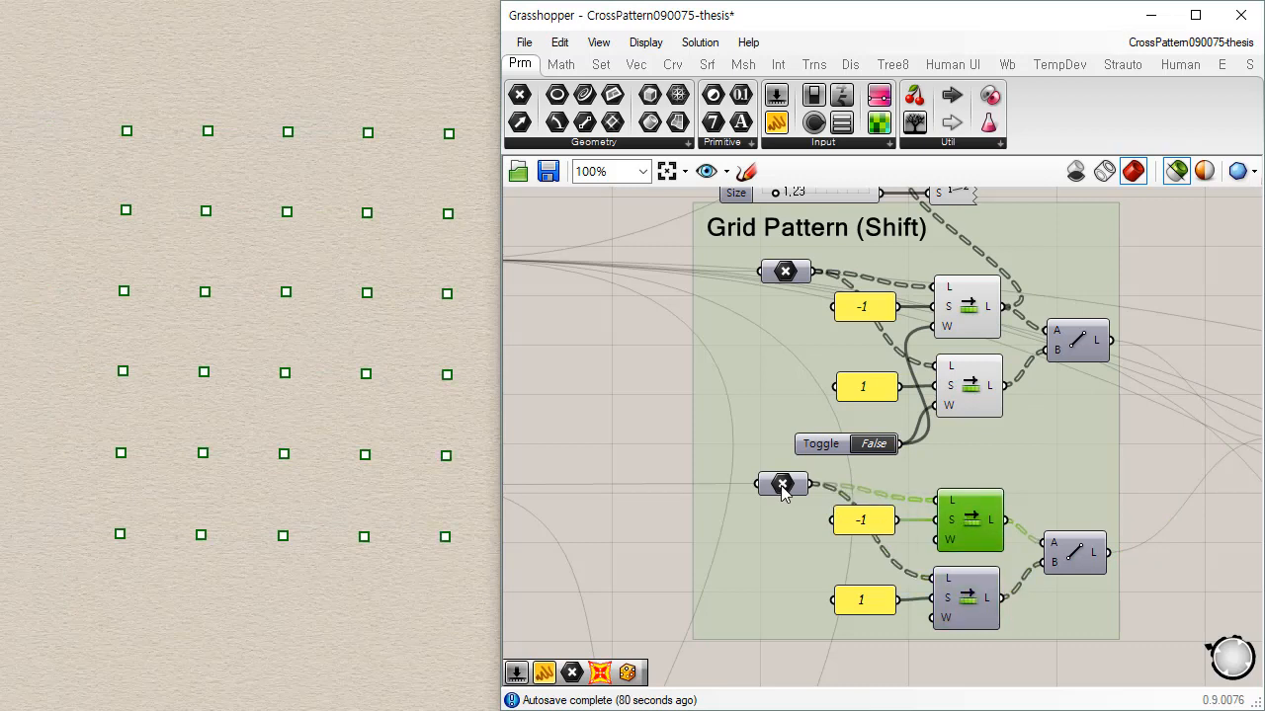
pyautogui.moveTo(781, 486)
pyautogui.click(970, 605)
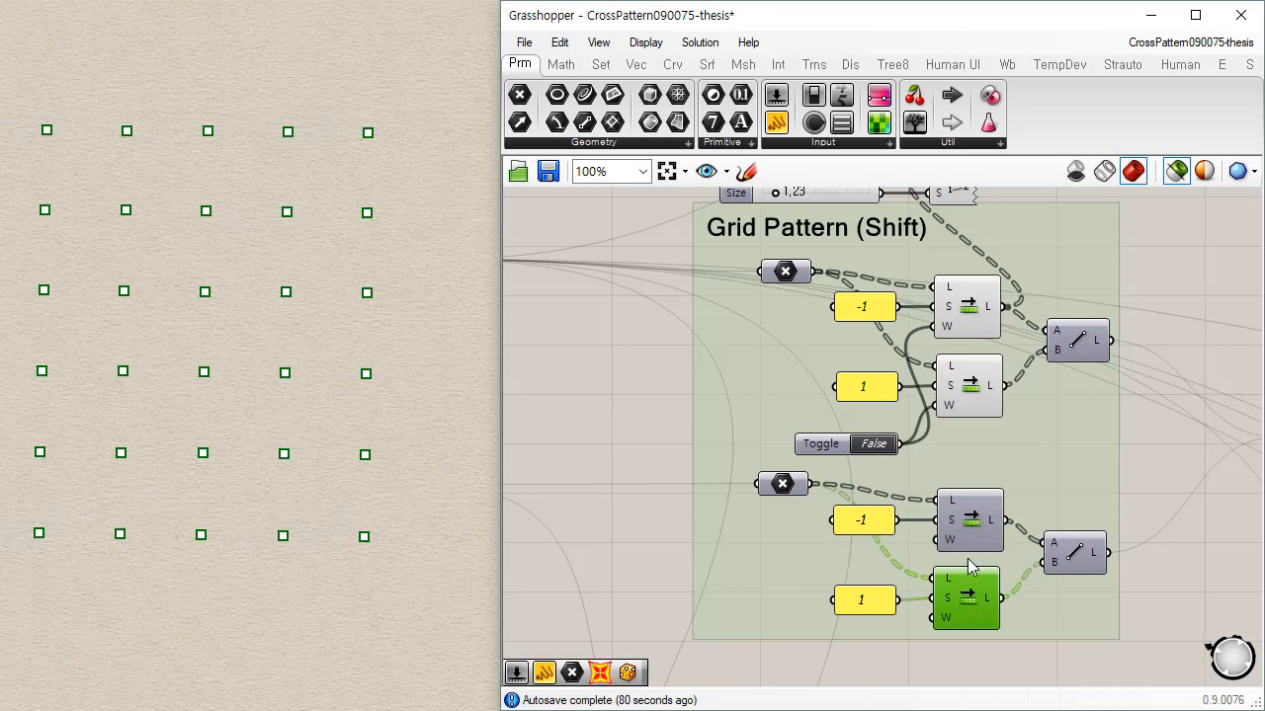
pyautogui.click(976, 538)
pyautogui.click(975, 612)
pyautogui.click(976, 543)
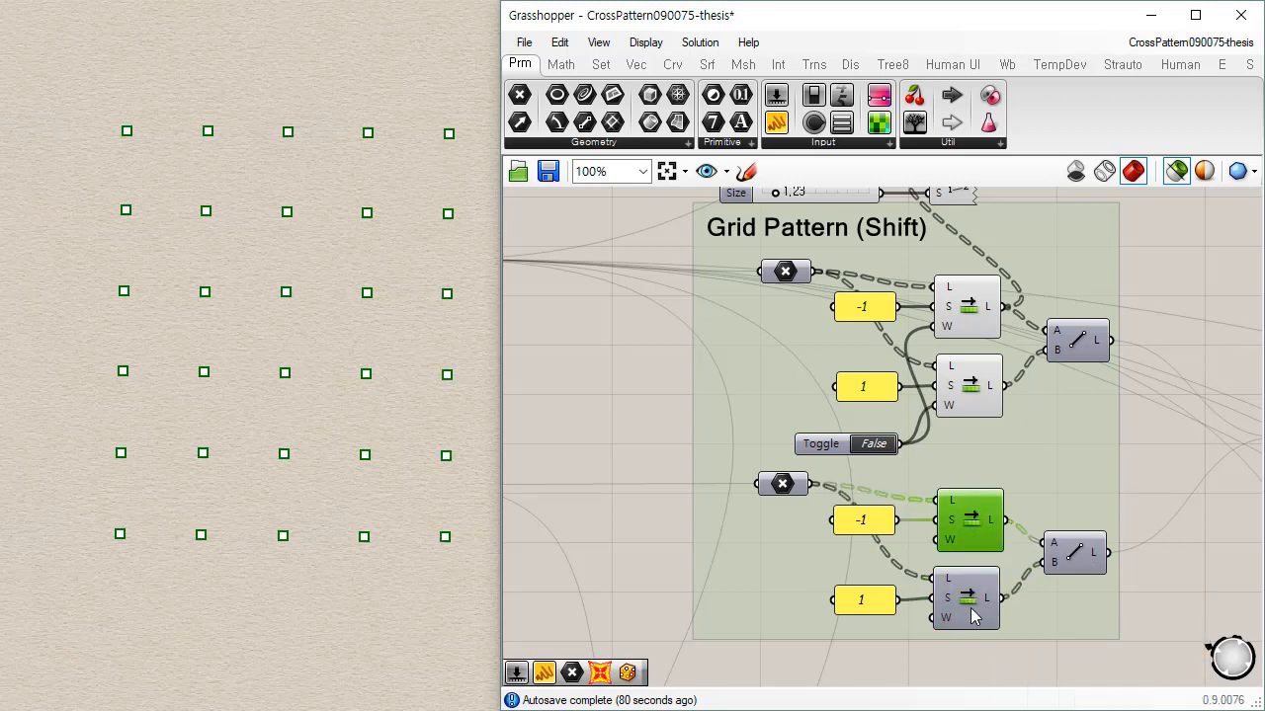
pyautogui.click(976, 612)
pyautogui.click(976, 544)
# Step: Compare the first branch's pair of Shift List outputs with the second branch's pair by previewing each in turn
pyautogui.click(981, 314)
pyautogui.click(975, 385)
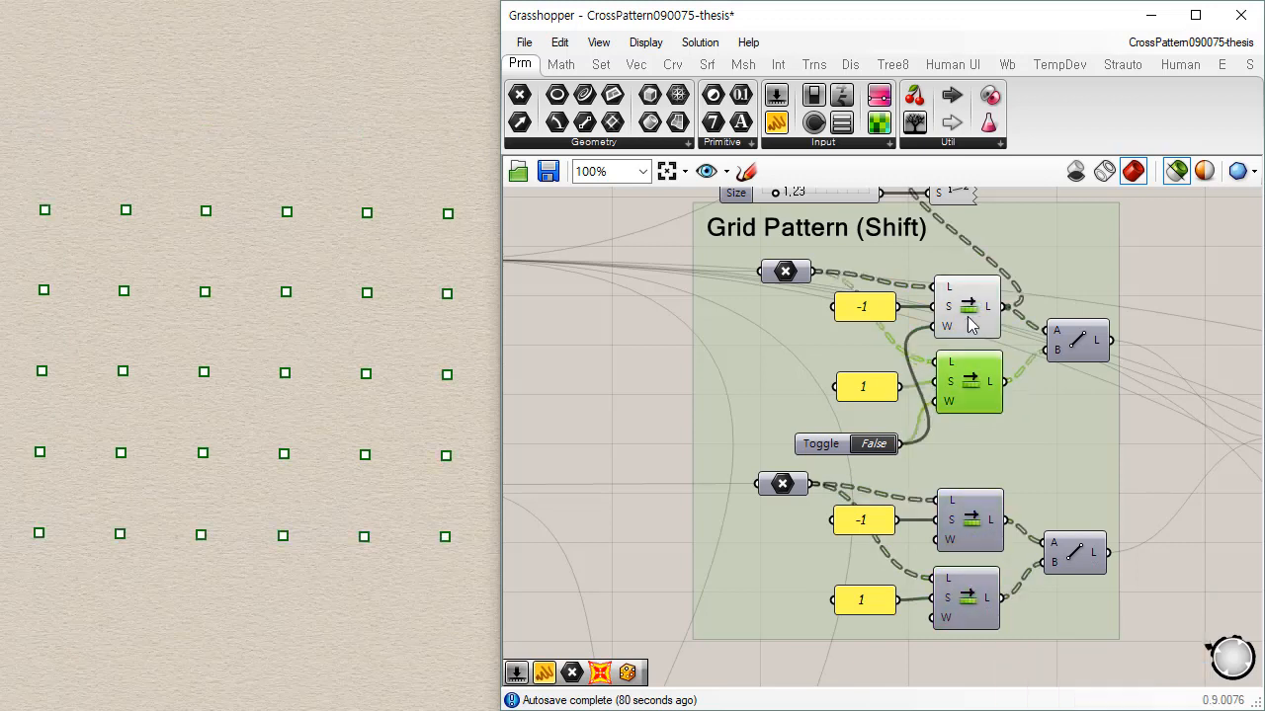
pyautogui.click(974, 314)
pyautogui.click(975, 385)
pyautogui.click(975, 308)
pyautogui.click(975, 381)
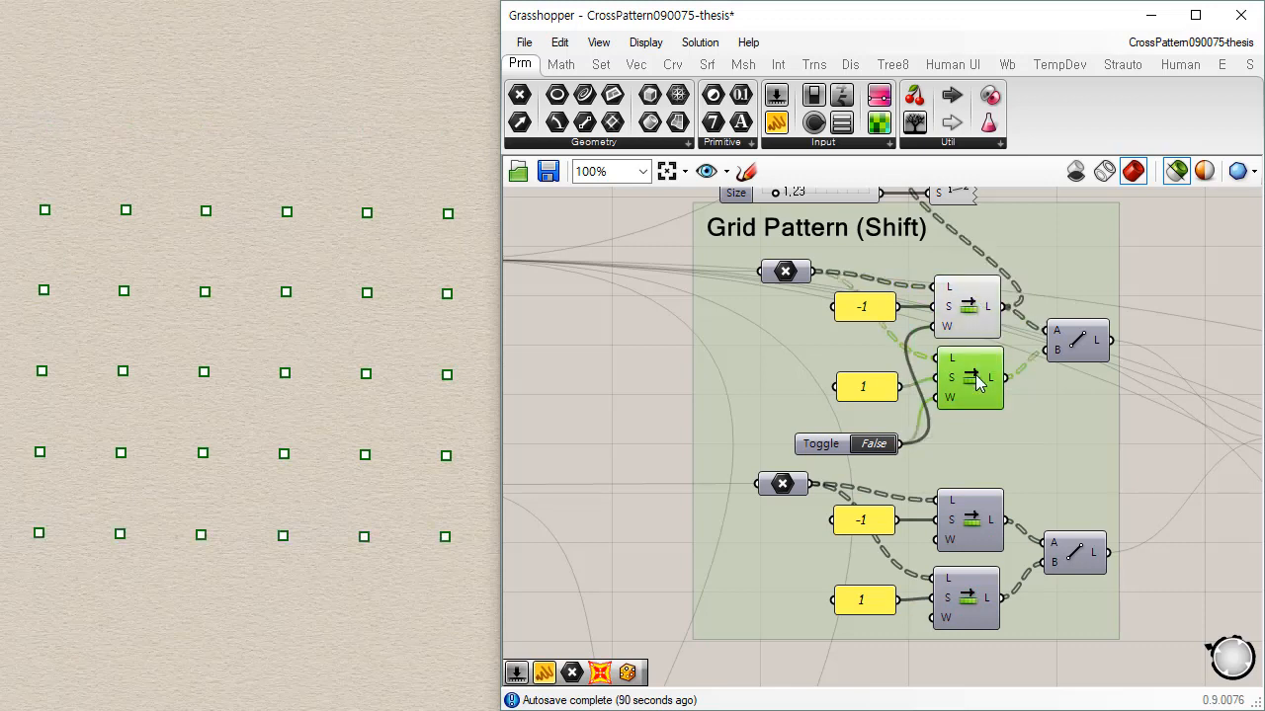
pyautogui.click(975, 530)
pyautogui.click(974, 605)
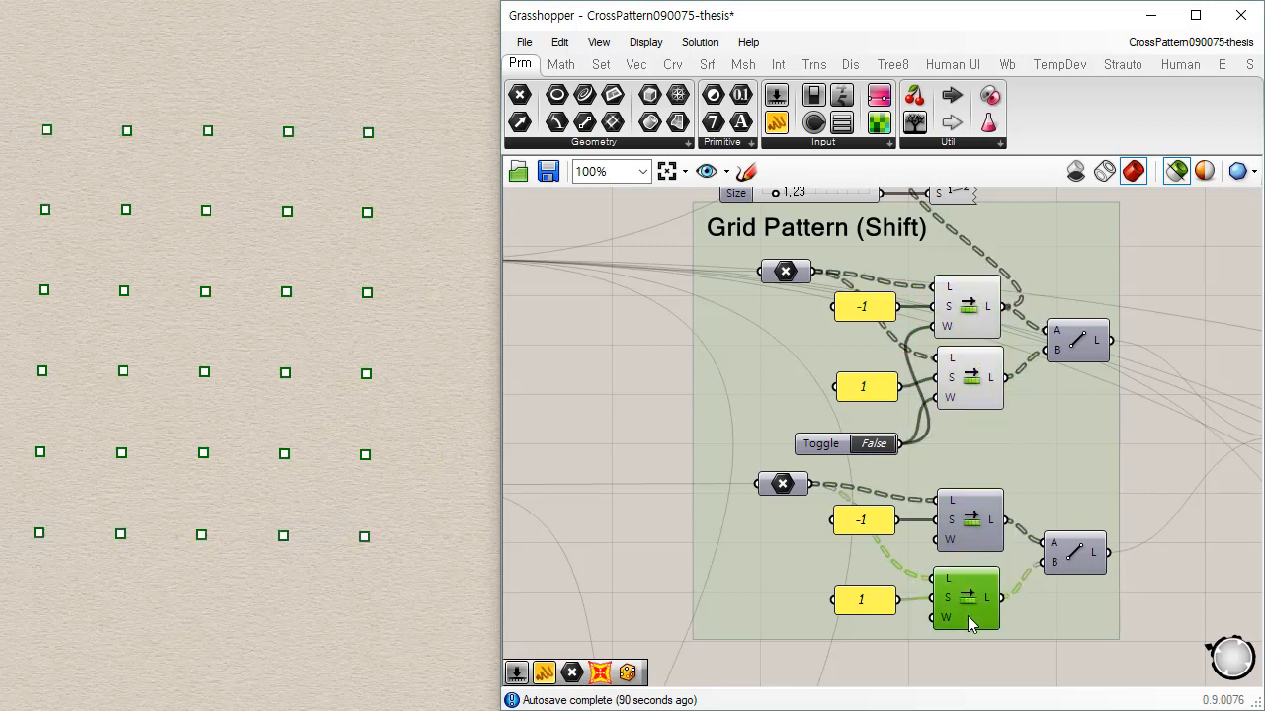
pyautogui.click(971, 547)
pyautogui.click(974, 605)
pyautogui.click(970, 302)
pyautogui.click(972, 391)
pyautogui.click(969, 514)
pyautogui.click(975, 605)
pyautogui.click(971, 543)
pyautogui.click(965, 568)
# Step: Trace the two branches' Point parameters back to the surface division points and the Flip Matrix output, and preview the flipped points
pyautogui.click(773, 494)
pyautogui.moveTo(691, 455); pyautogui.dragTo(989, 460, button='right')
pyautogui.moveTo(737, 266); pyautogui.dragTo(1062, 279)
pyautogui.moveTo(729, 491); pyautogui.dragTo(1053, 491)
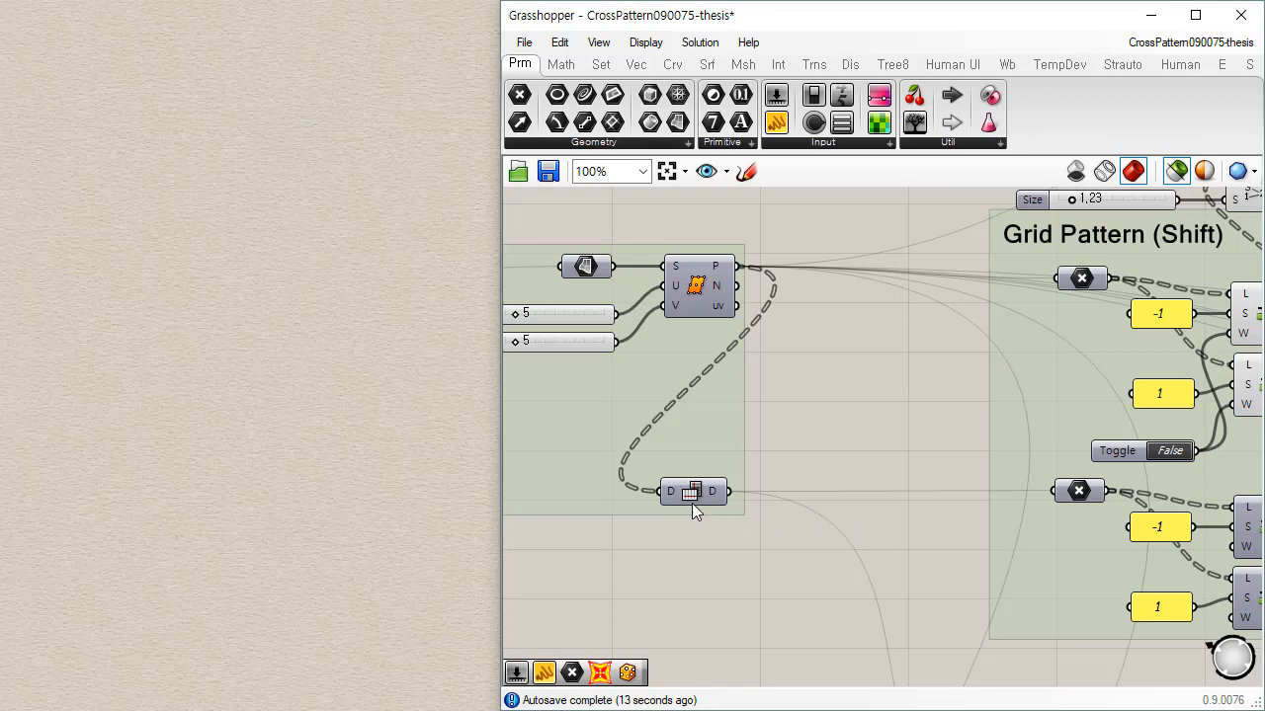
pyautogui.moveTo(694, 501); pyautogui.dragTo(703, 500)
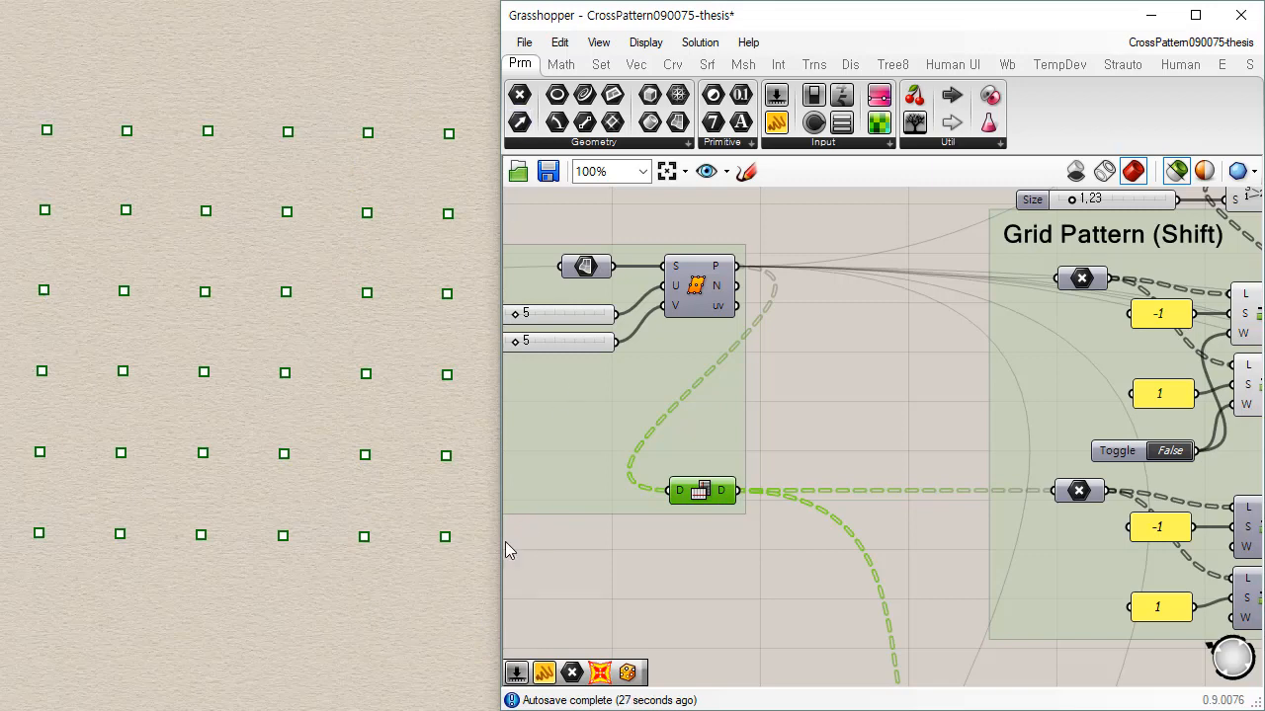
# Step: Display the original points' indices with Point List, and connect the Flip Matrix output to it to show the flipped indices
pyautogui.moveTo(957, 442); pyautogui.dragTo(726, 484, button='right')
pyautogui.scroll(-1, 727, 485)
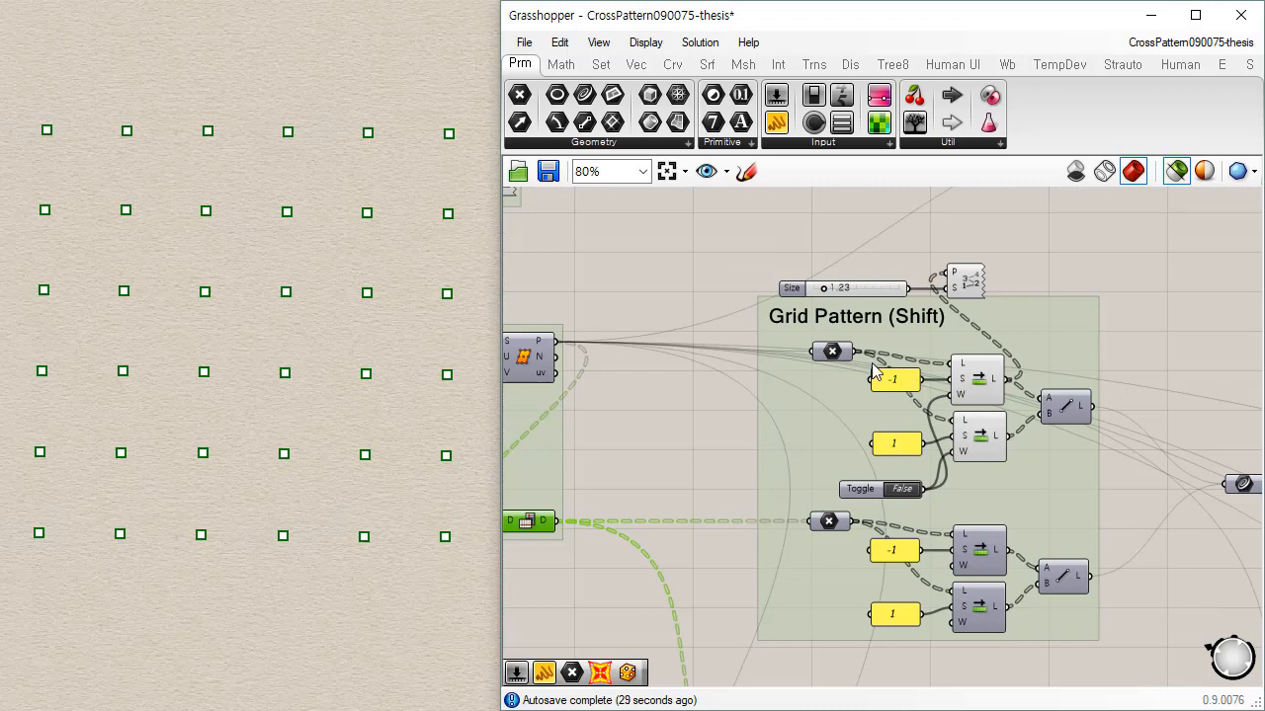
pyautogui.click(965, 280)
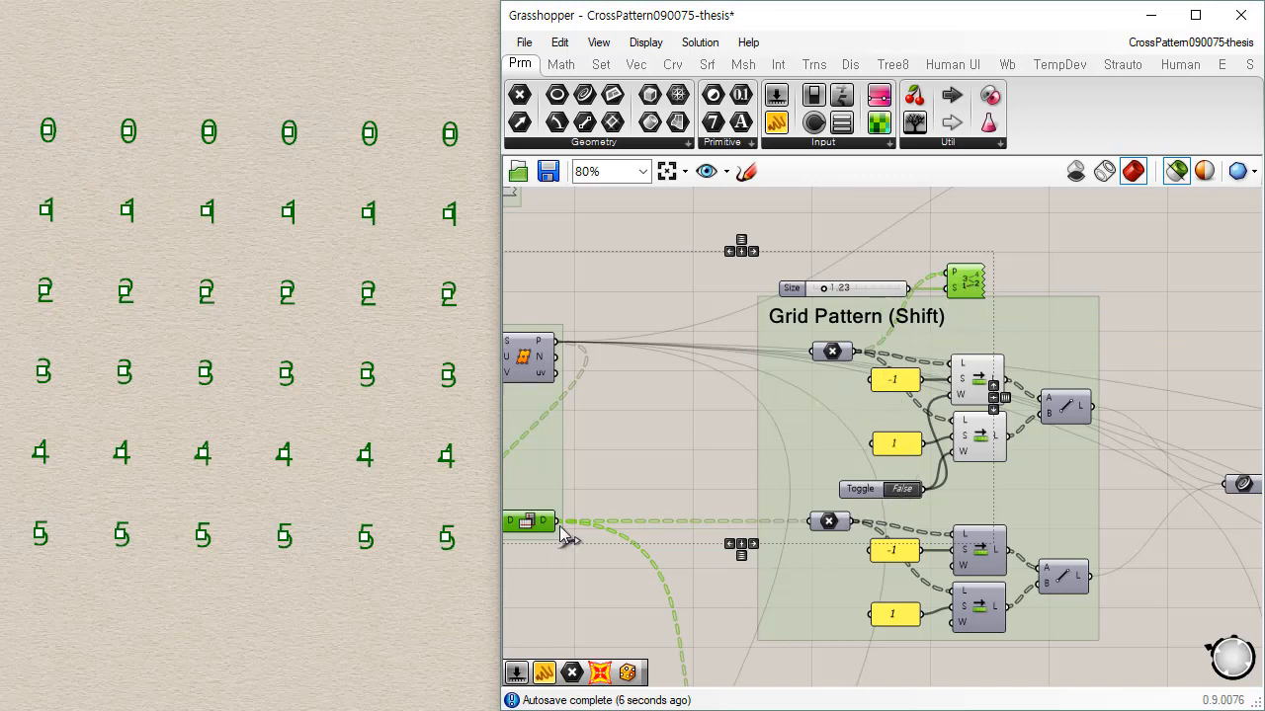
pyautogui.moveTo(560, 526); pyautogui.dragTo(947, 273)
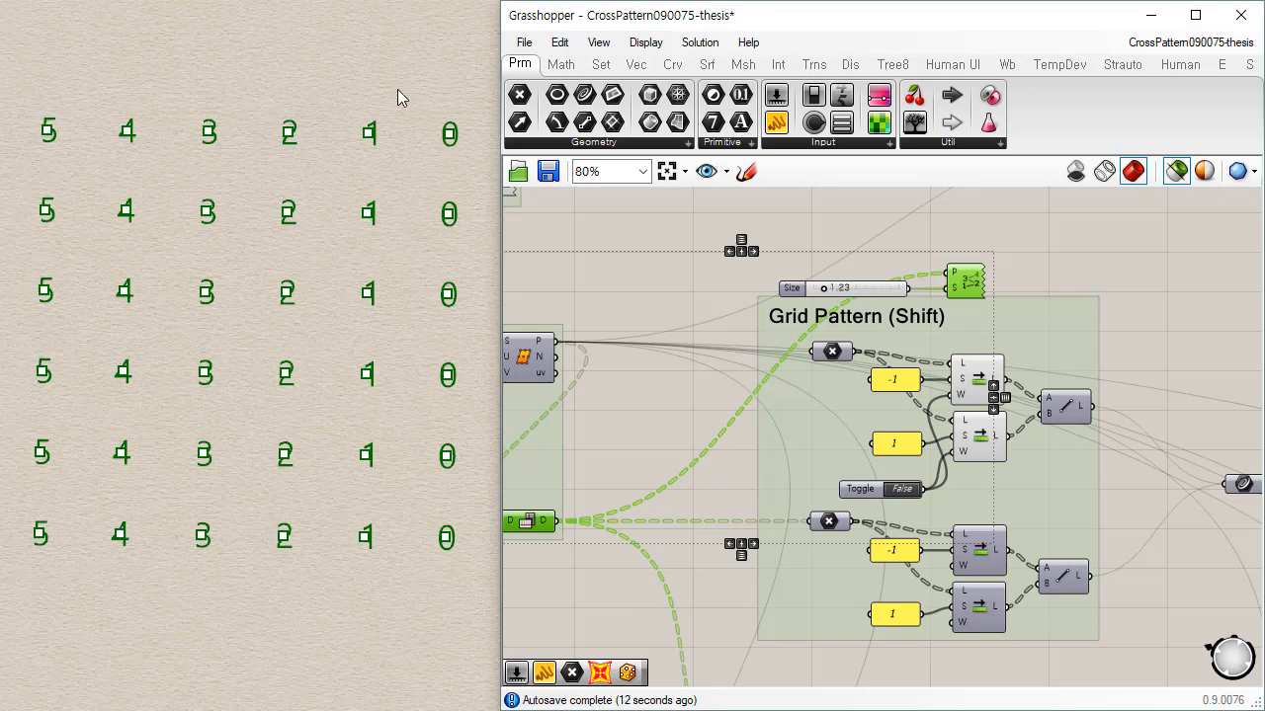
# Step: Preview the second branch's two Shift List outputs and check the shift 1 points against the flipped point indices
pyautogui.click(980, 553)
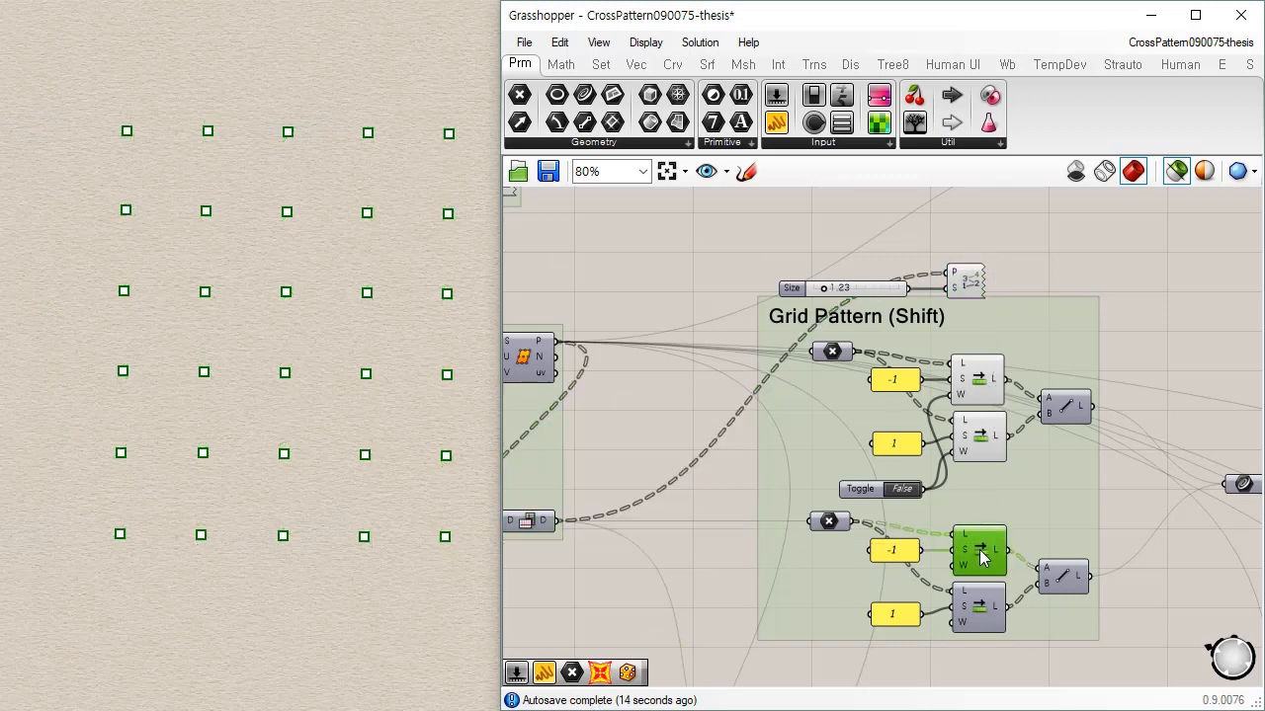
pyautogui.click(979, 612)
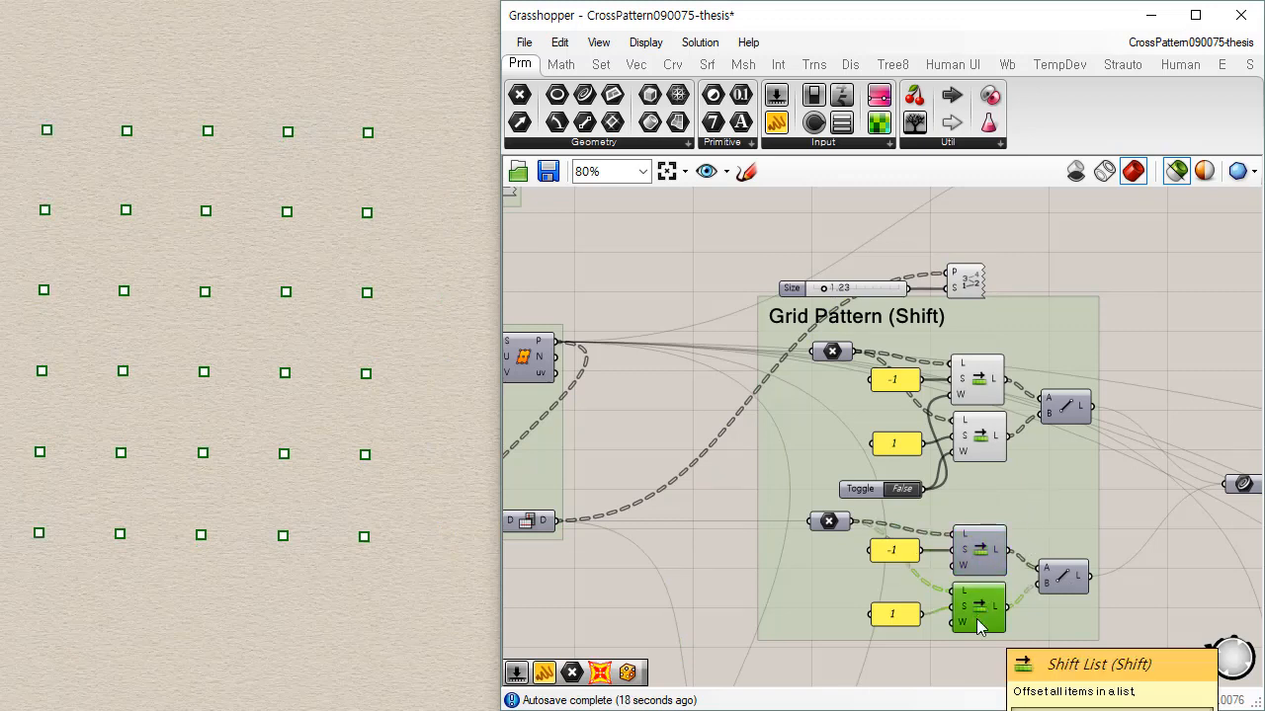
pyautogui.keyDown('shift'); pyautogui.click(969, 285); pyautogui.keyUp('shift')
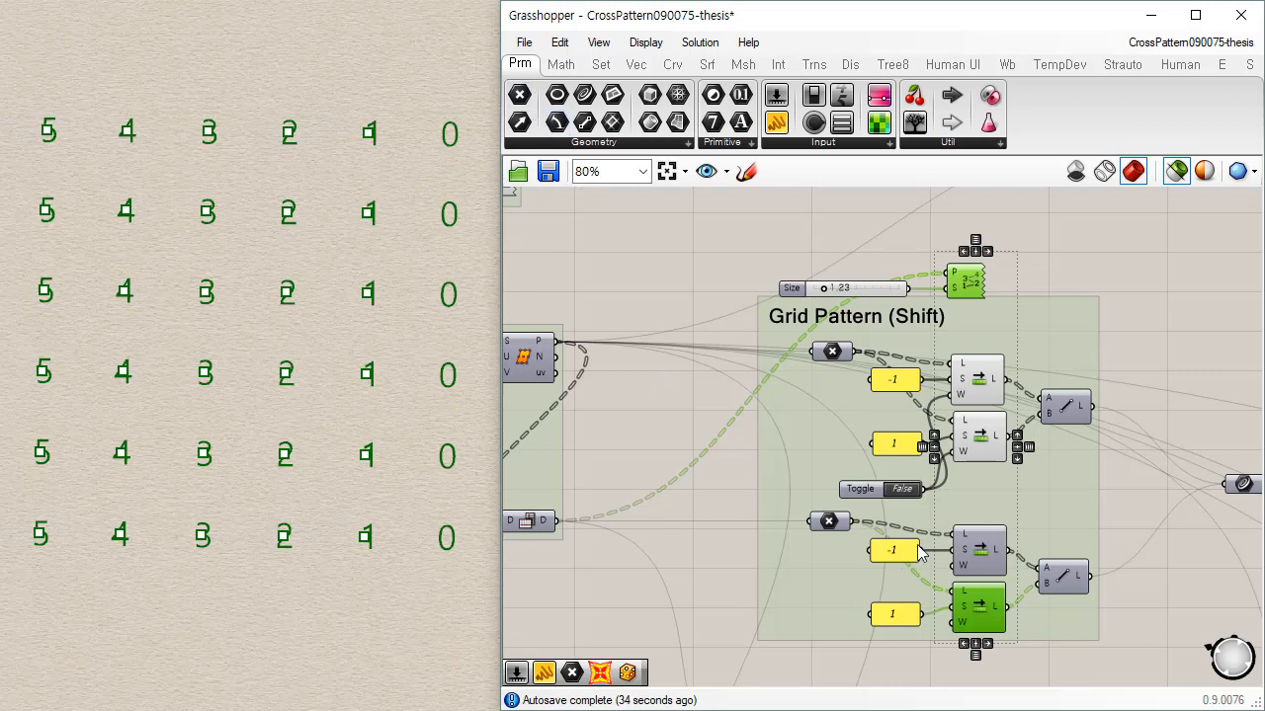
pyautogui.click(978, 553)
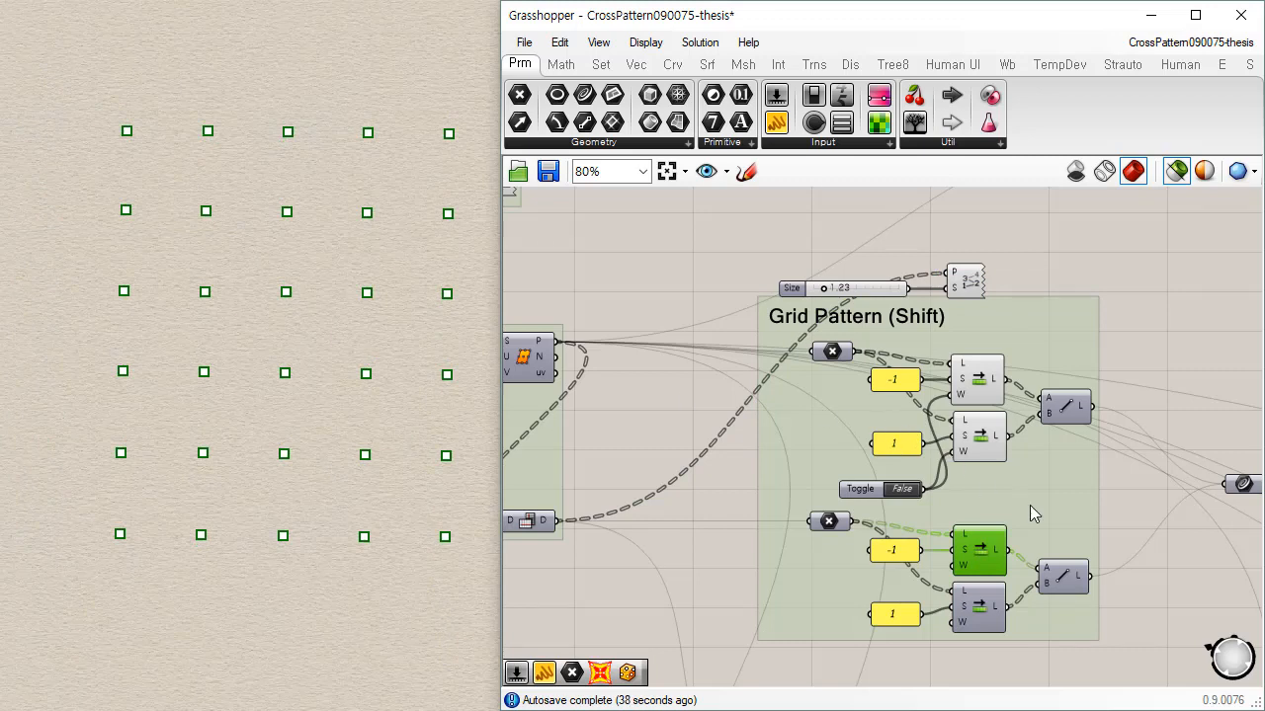
# Step: Preview the lines of both branches and the complete grid collected in the Curve parameter
pyautogui.click(1139, 605)
pyautogui.click(1067, 414)
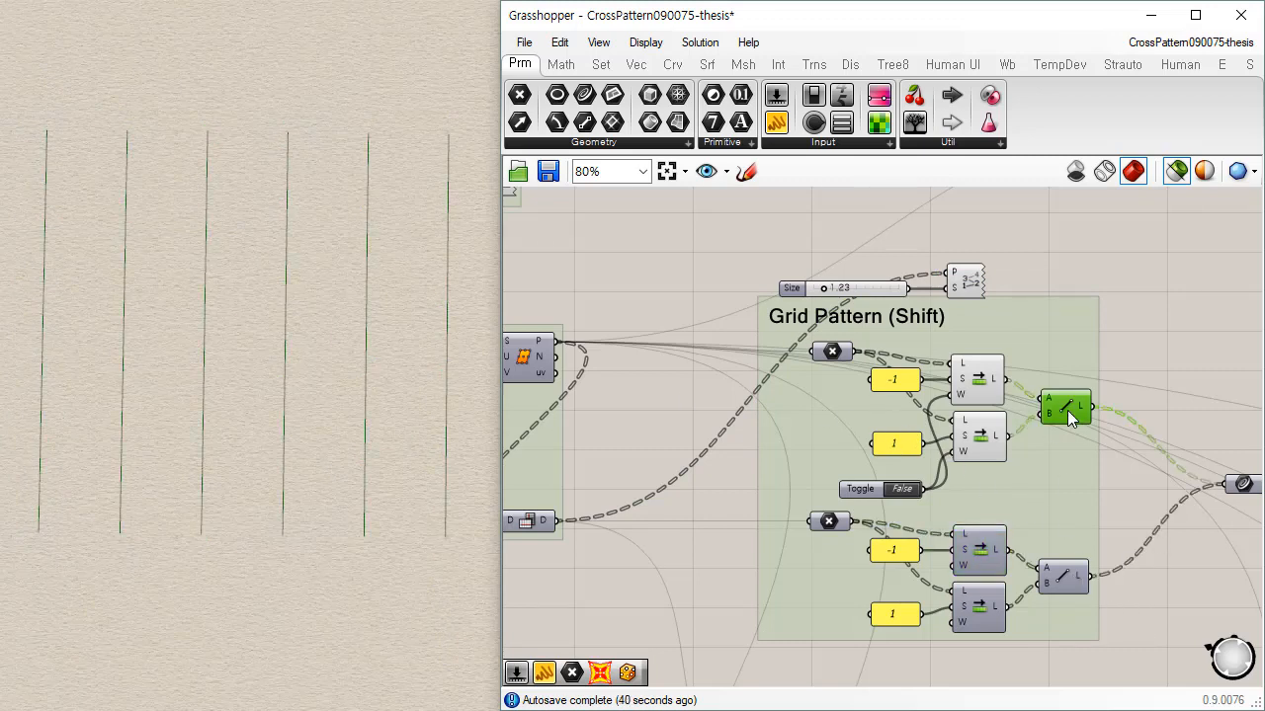
pyautogui.click(1055, 583)
pyautogui.moveTo(1114, 524); pyautogui.dragTo(1033, 504, button='right')
pyautogui.click(1158, 463)
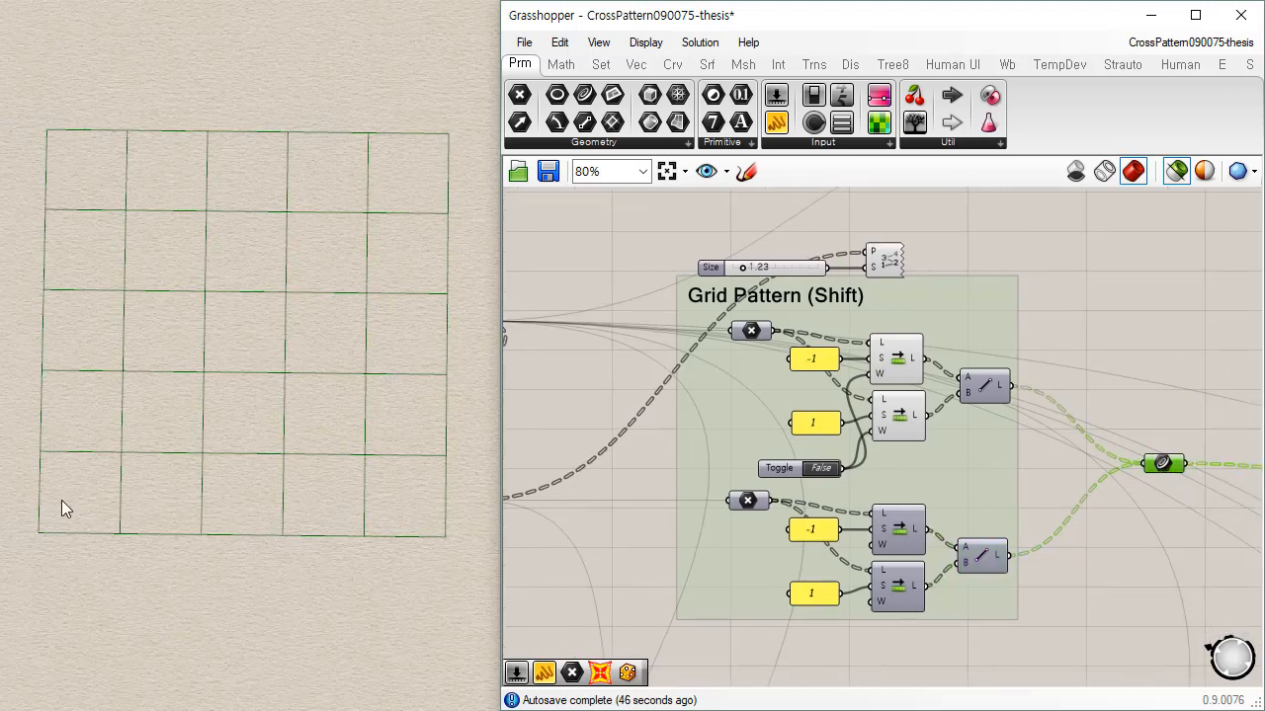
# Step: Preview the base surface, its division points and the complete grid collected in the Grid Pattern (Shift) Curve parameter
pyautogui.moveTo(602, 399); pyautogui.dragTo(883, 404, button='right')
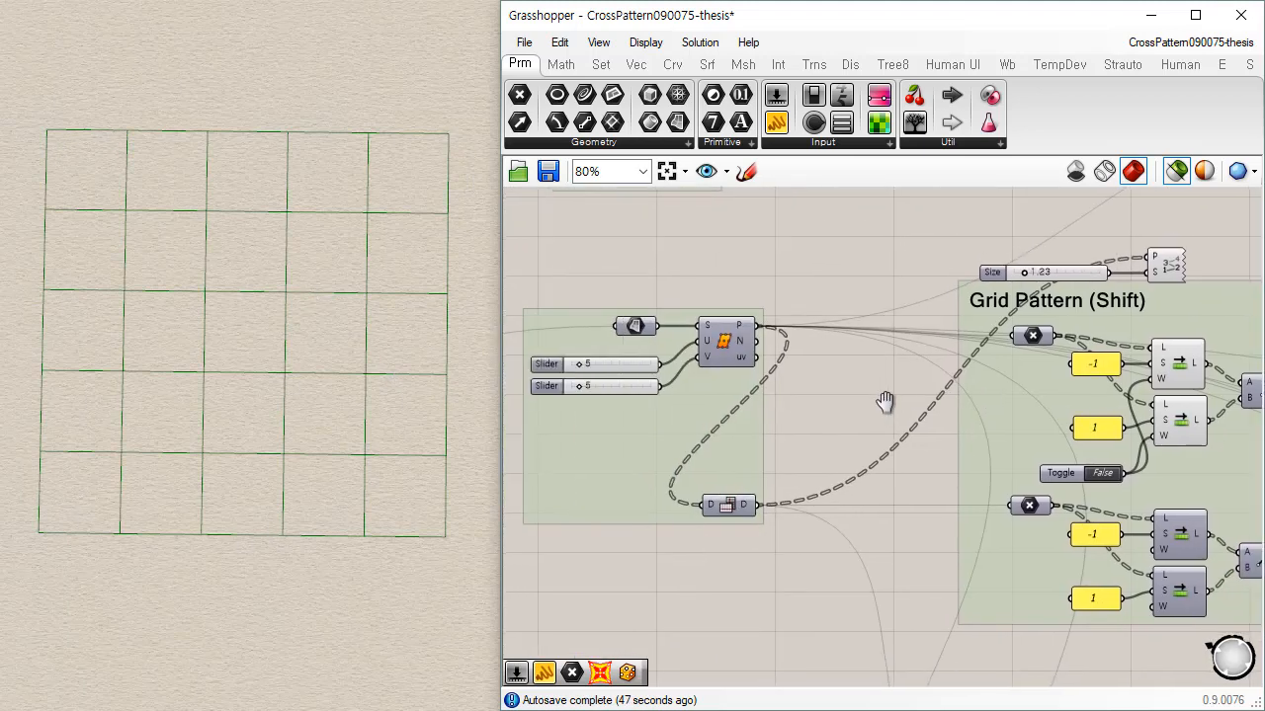
pyautogui.click(633, 325)
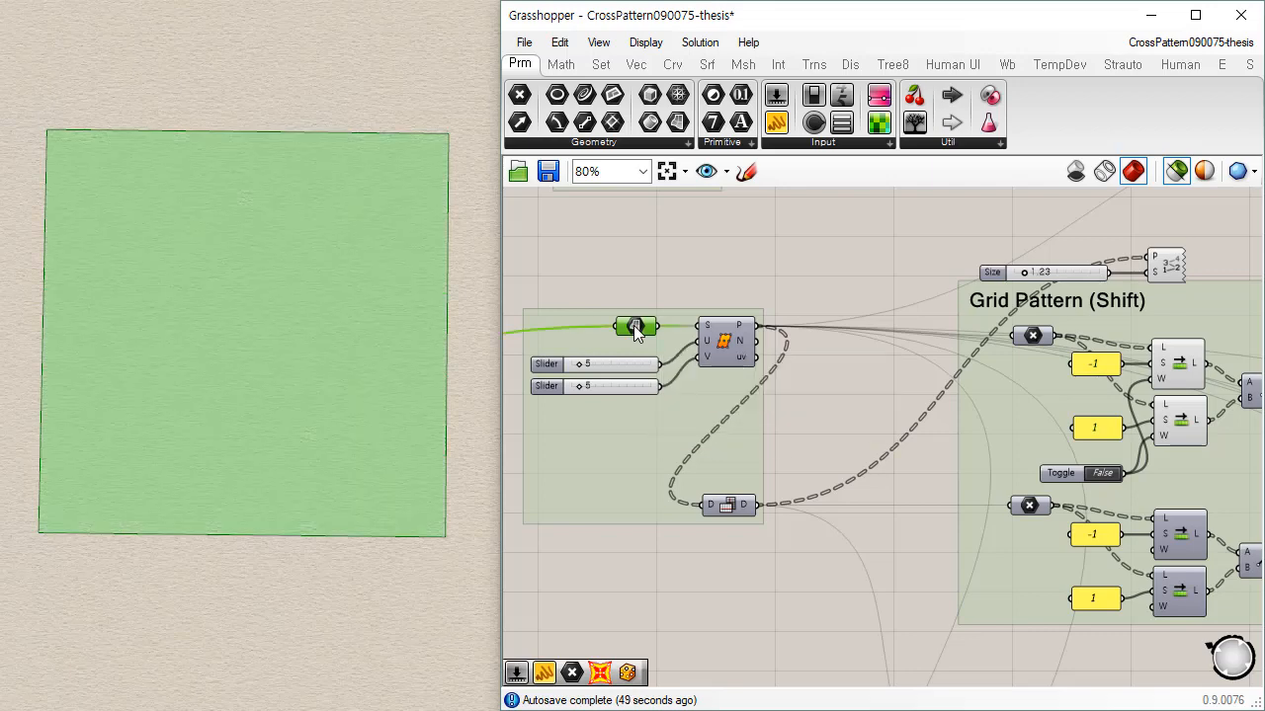
pyautogui.keyDown('shift'); pyautogui.click(726, 344); pyautogui.keyUp('shift')
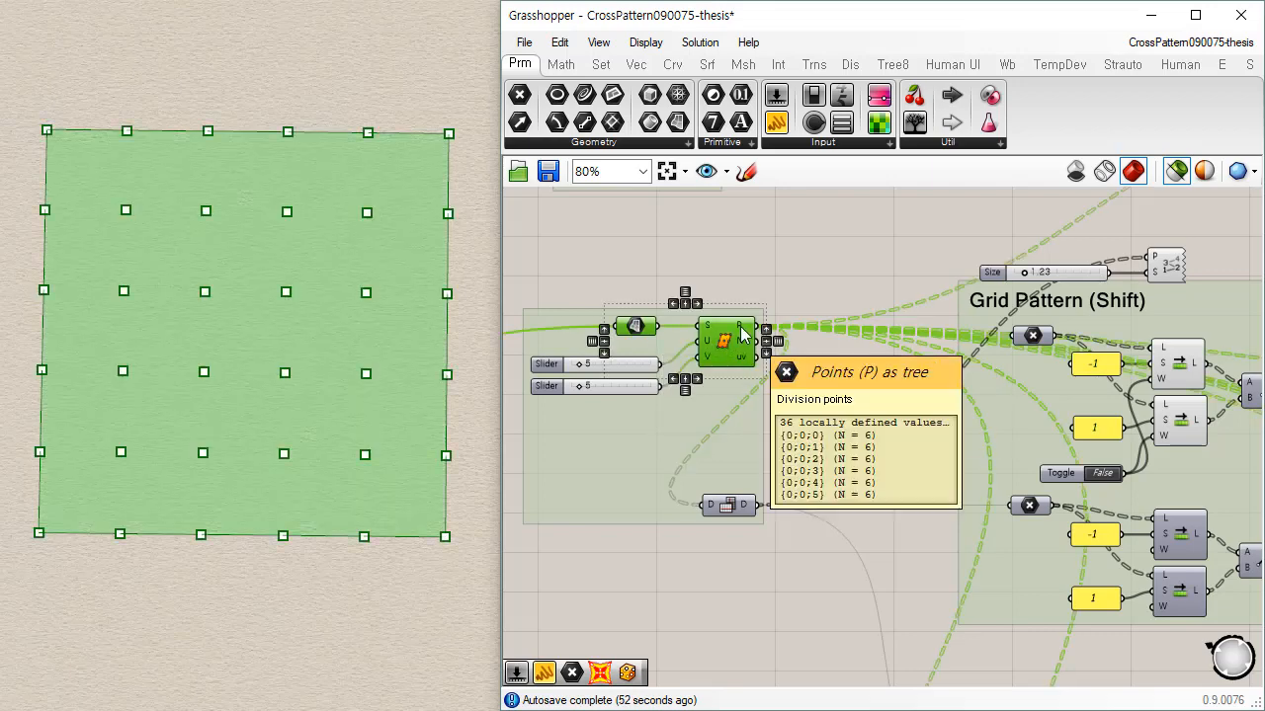
pyautogui.moveTo(1097, 496); pyautogui.dragTo(862, 457, button='right')
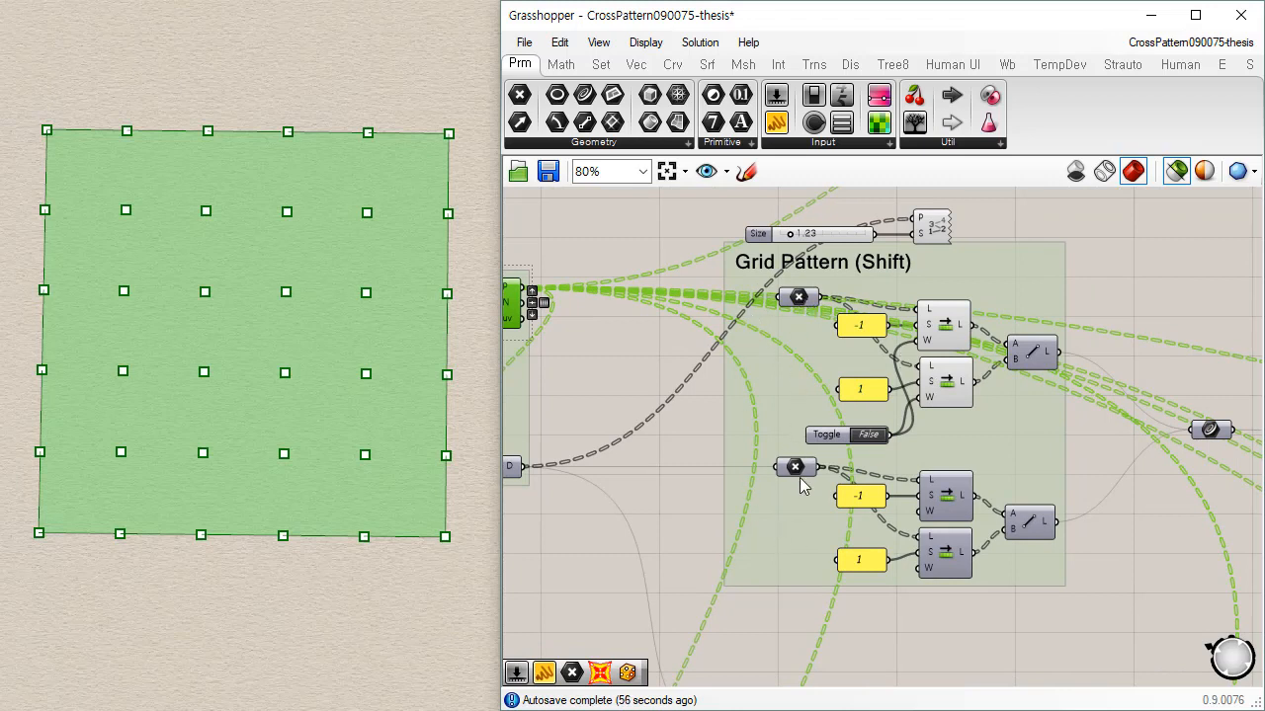
pyautogui.click(1211, 432)
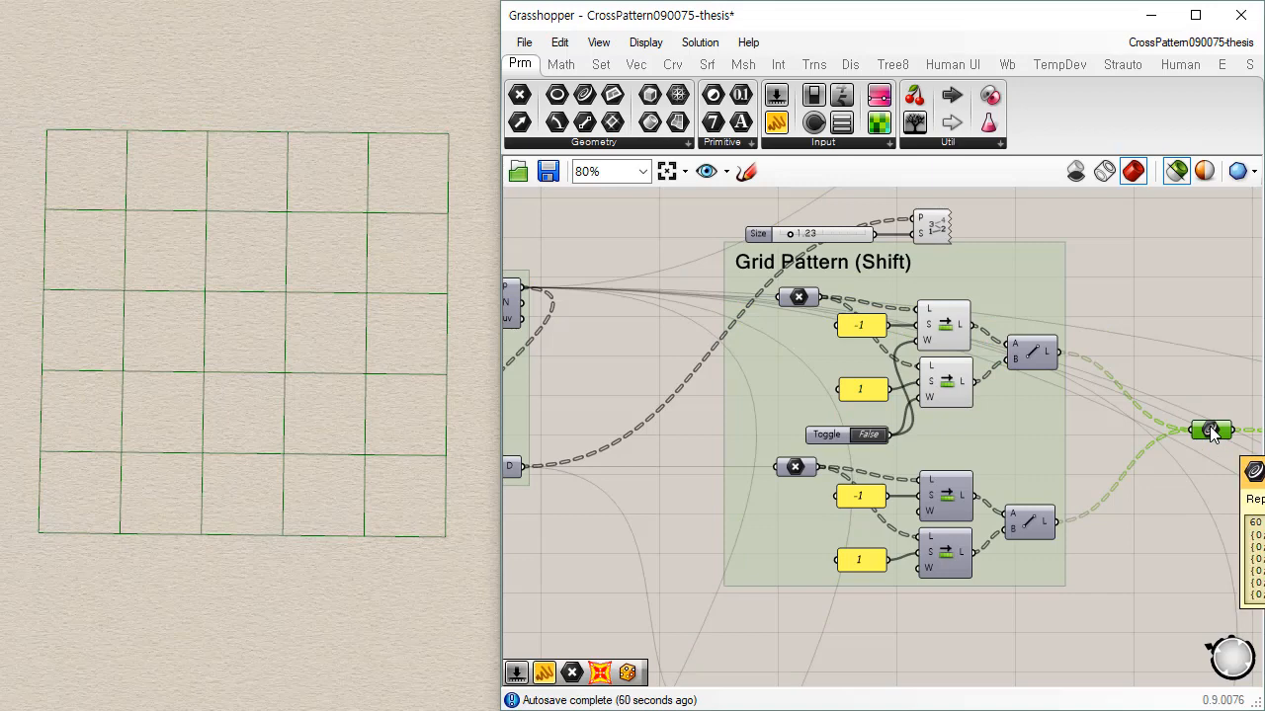
pyautogui.scroll(-3, 1079, 464)
pyautogui.scroll(3, 1074, 469)
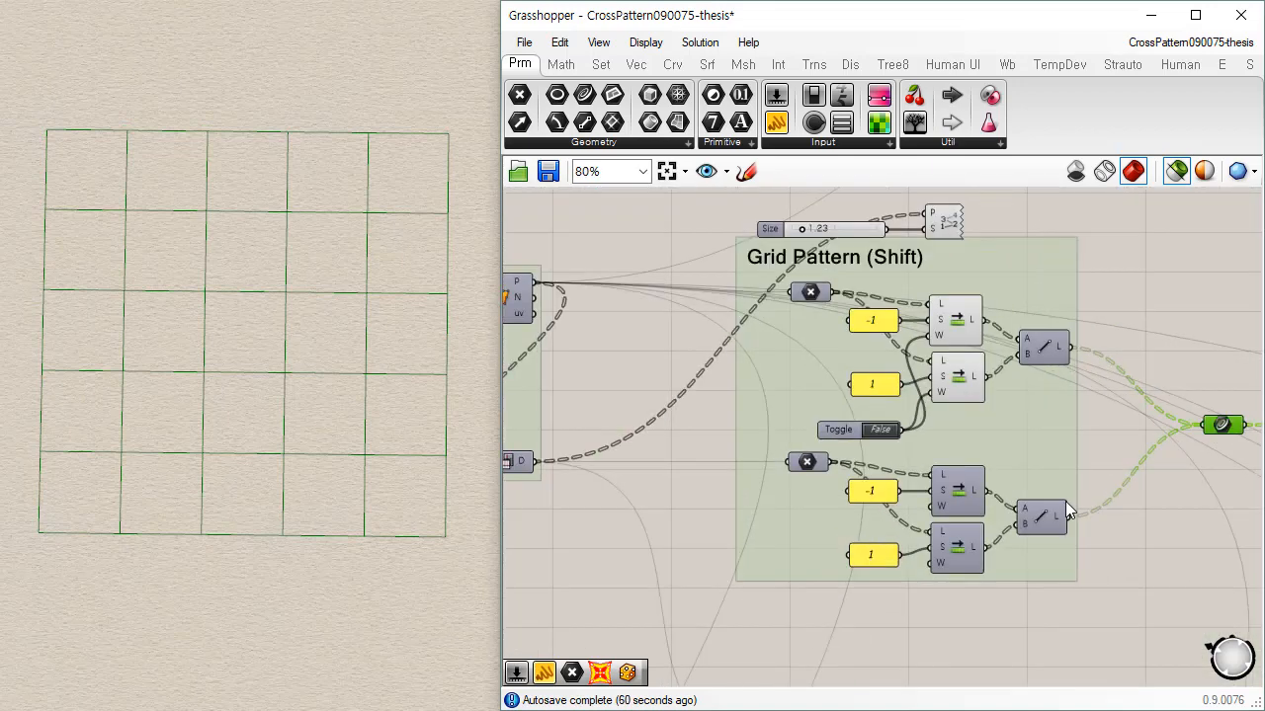
pyautogui.moveTo(668, 494); pyautogui.dragTo(738, 468, button='right')
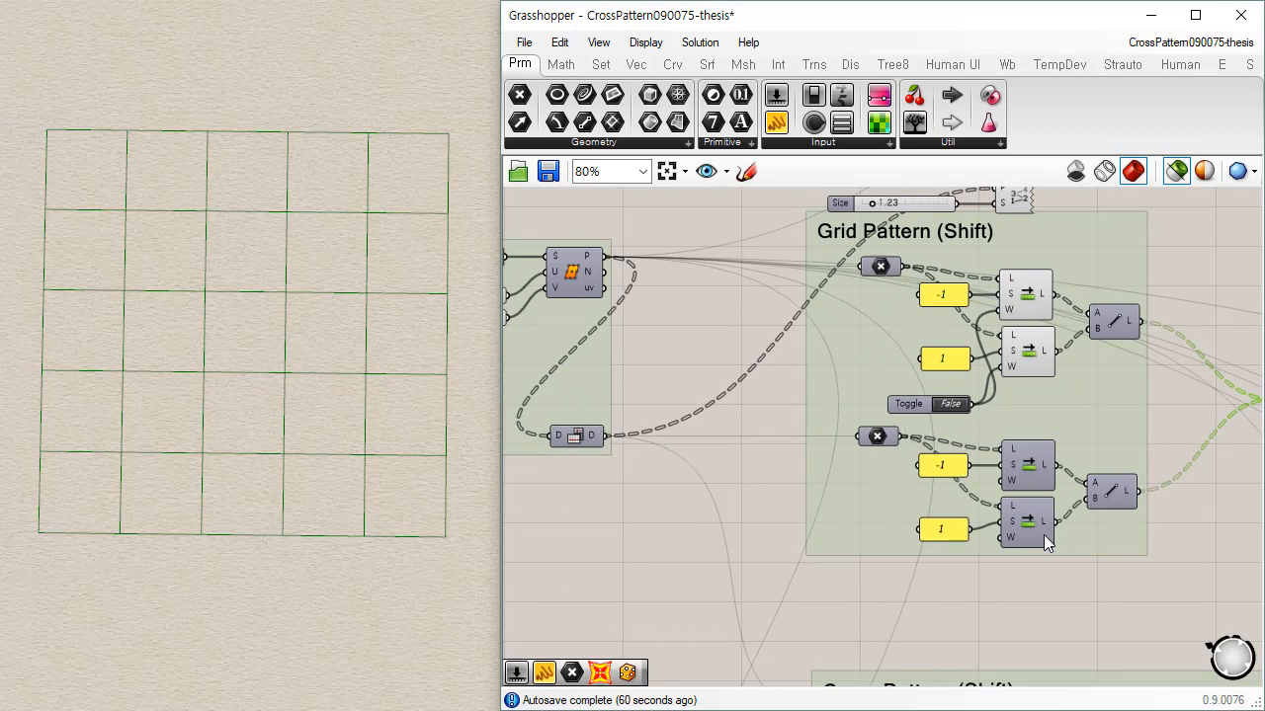
pyautogui.moveTo(1150, 567); pyautogui.dragTo(1023, 544, button='right')
pyautogui.scroll(-2, 904, 484)
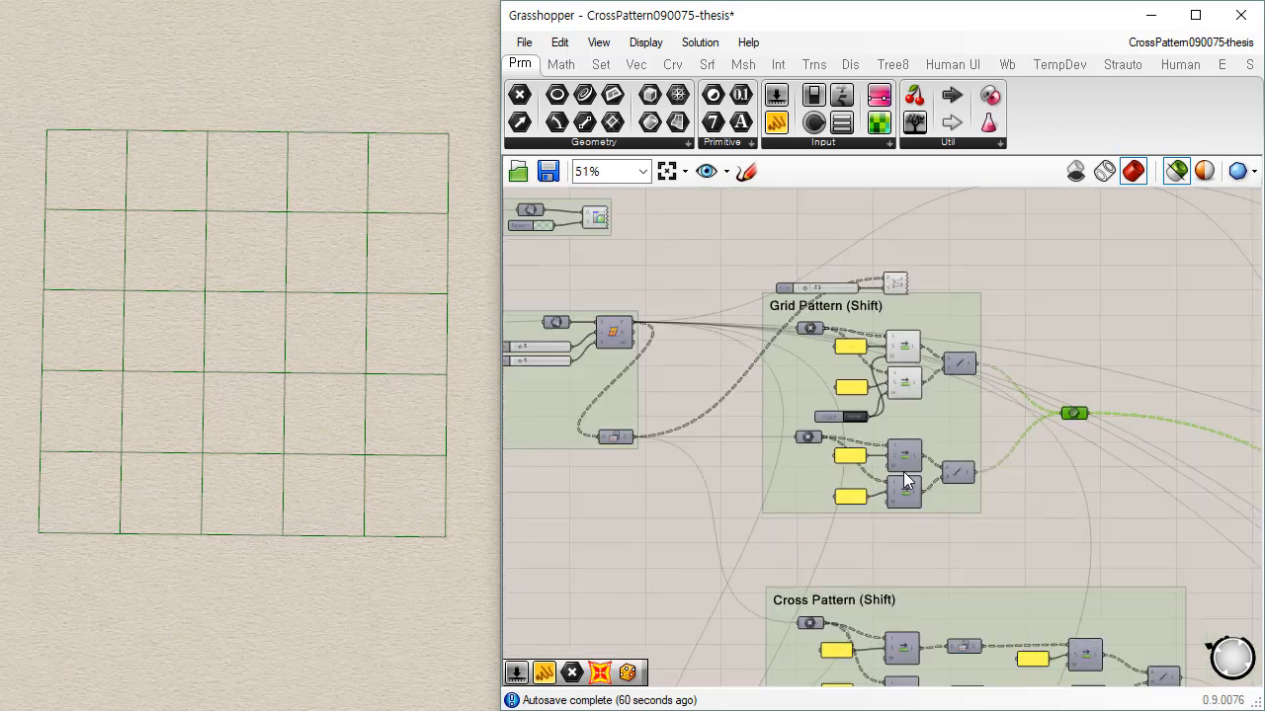
# Step: Preview the complete diagonal pattern collected in the Curve parameter of the Cross Pattern (Shift) group
pyautogui.moveTo(1010, 525); pyautogui.dragTo(1004, 507, button='right')
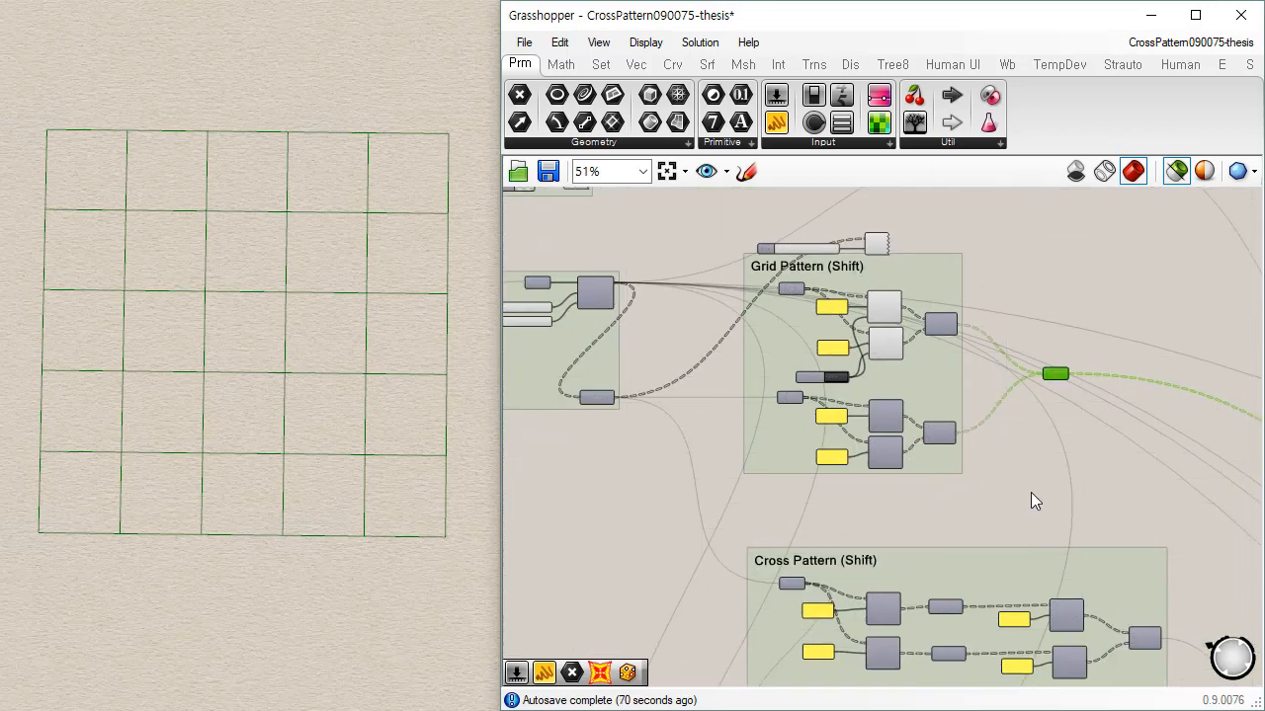
pyautogui.moveTo(1023, 586); pyautogui.dragTo(982, 336, button='right')
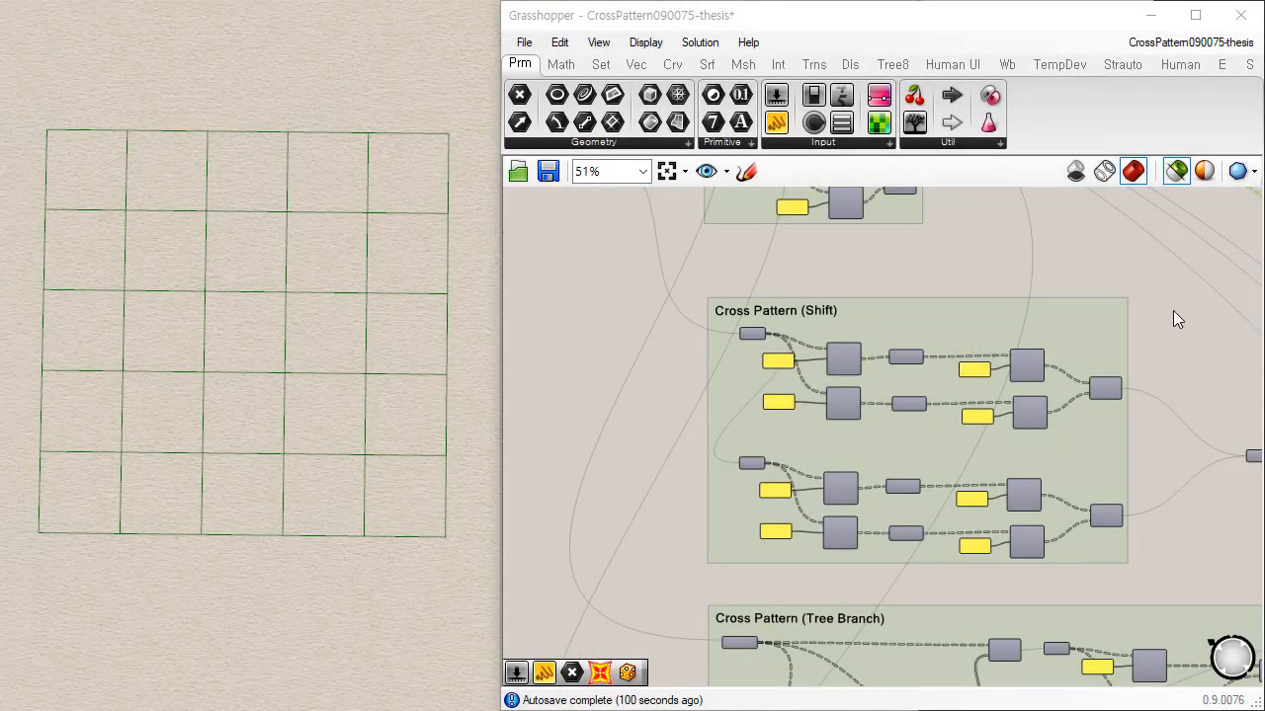
pyautogui.moveTo(850, 432); pyautogui.dragTo(762, 355, button='right')
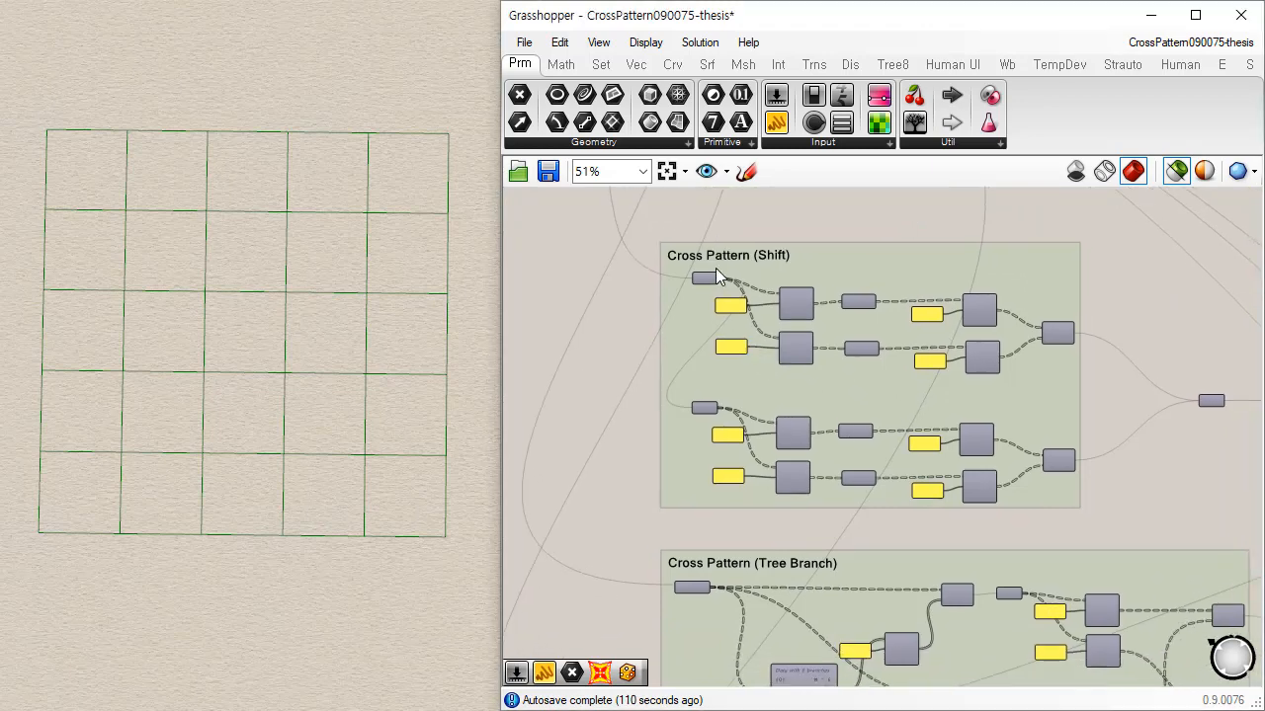
pyautogui.scroll(3, 779, 293)
pyautogui.scroll(-1, 778, 293)
pyautogui.moveTo(875, 380); pyautogui.dragTo(547, 346, button='right')
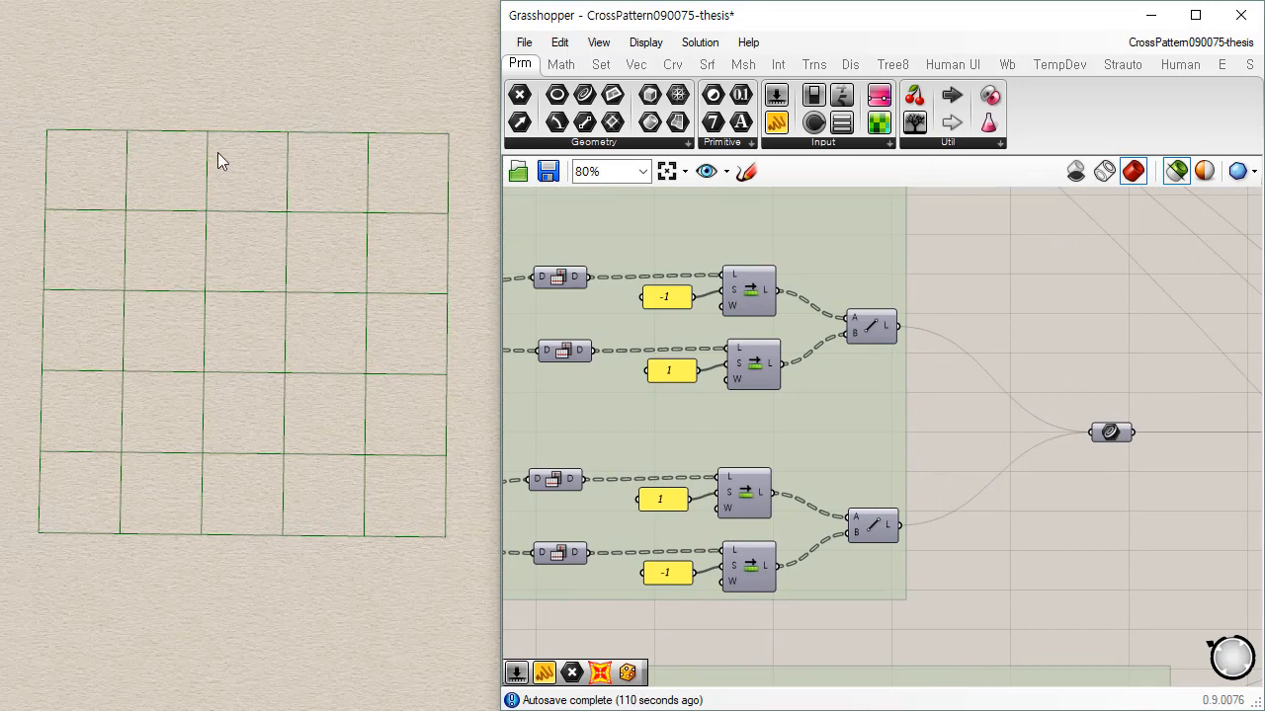
pyautogui.click(1110, 432)
pyautogui.hotkey('ctrl', 'e')
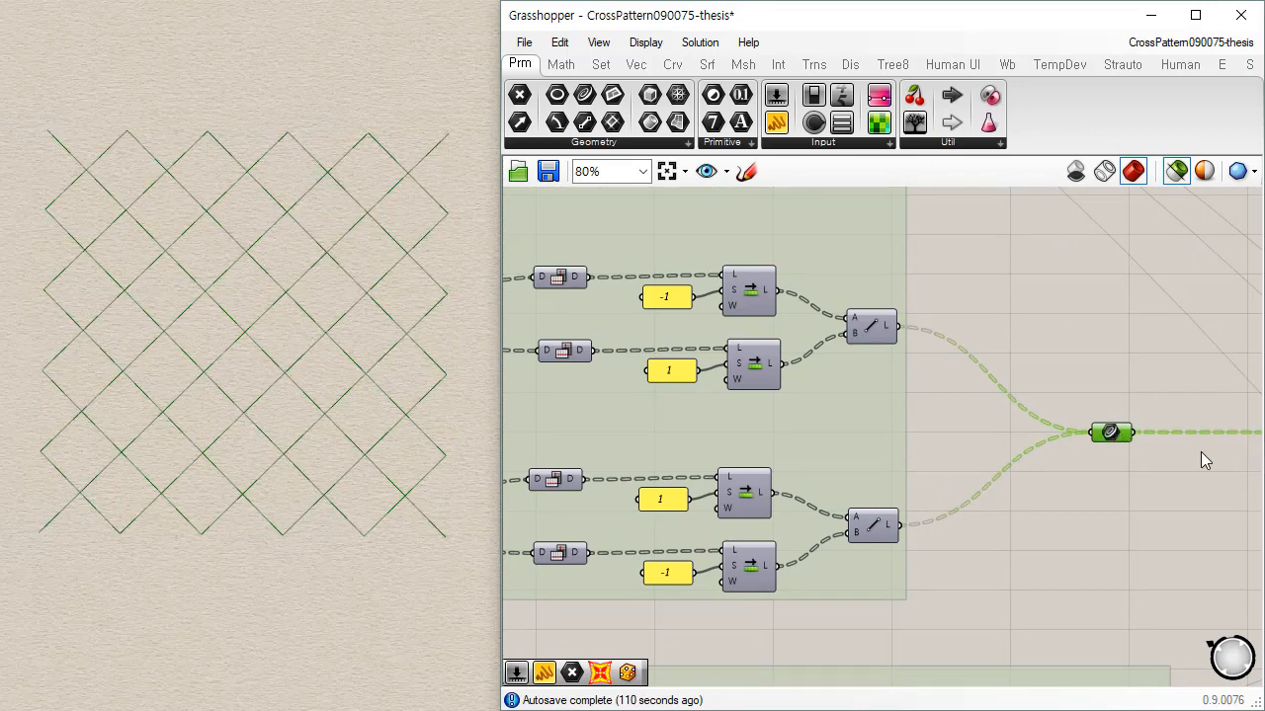
# Step: Bake the cross pattern curves into the Rhino model with the default attributes
pyautogui.rightClick(1111, 443)
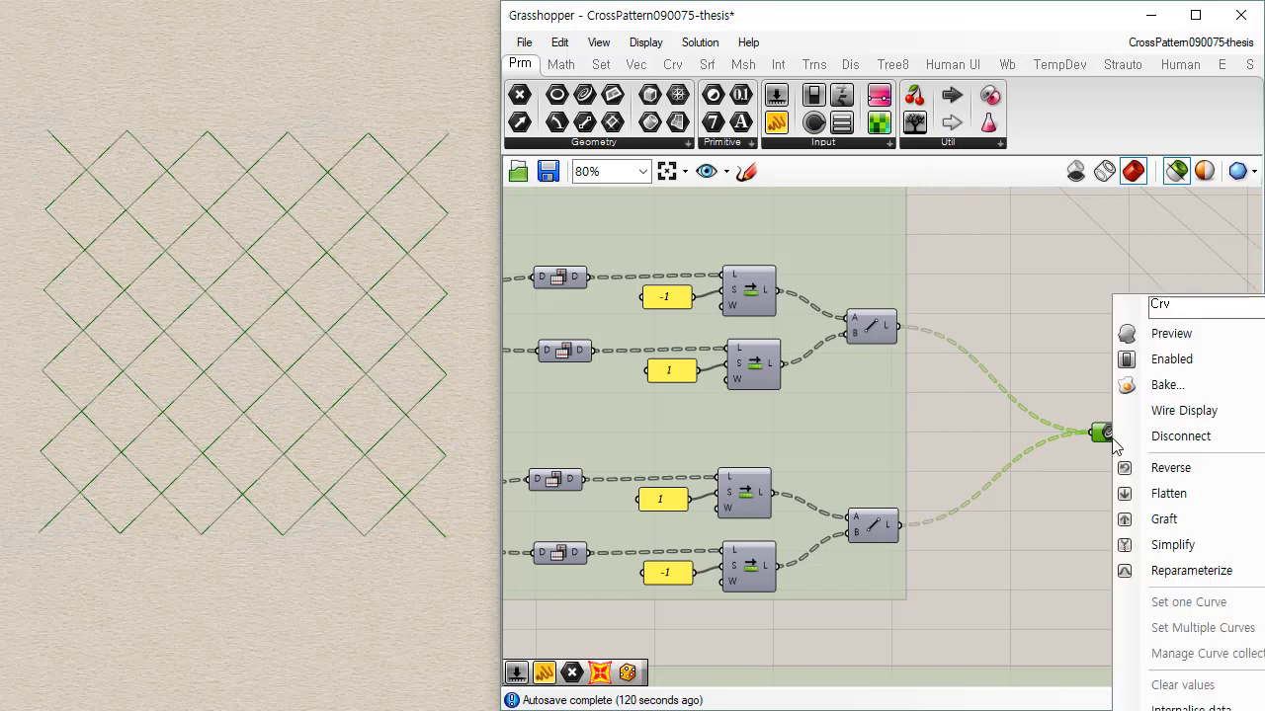
pyautogui.click(1167, 384)
pyautogui.click(1170, 567)
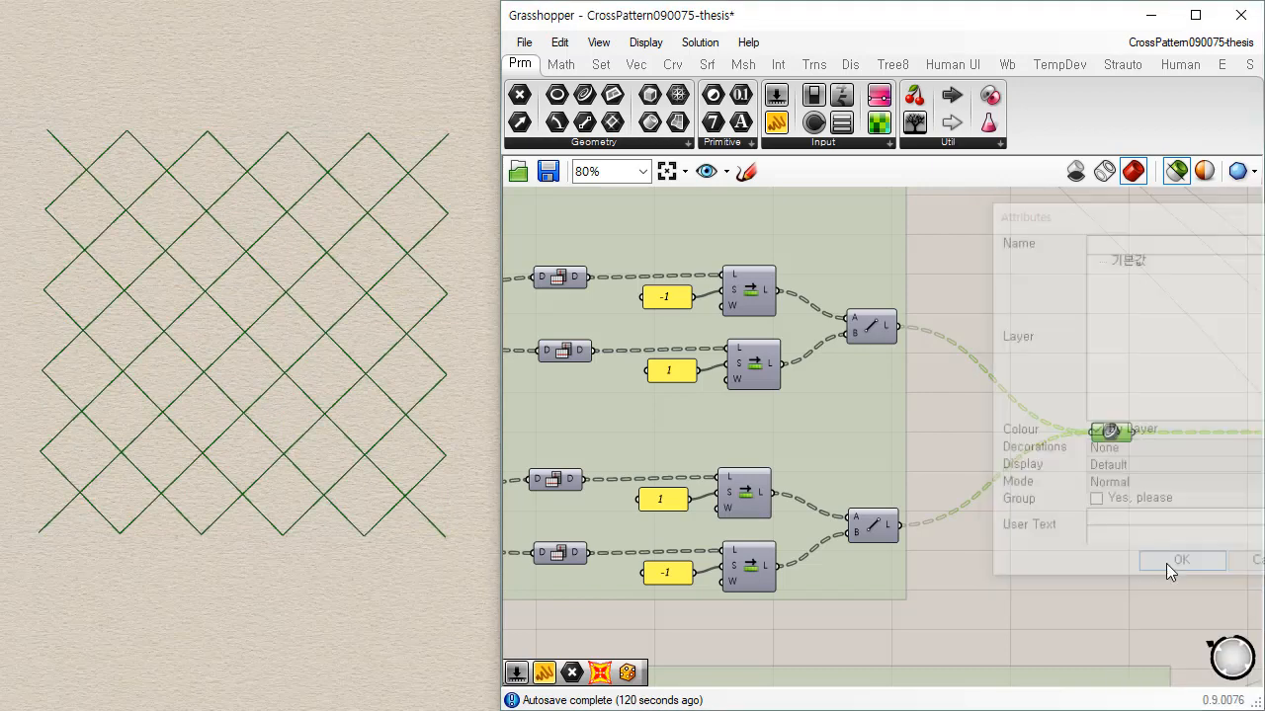
# Step: Delete individual baked line segments at the pattern's upper-left corner, centre and right edge
pyautogui.click(109, 189)
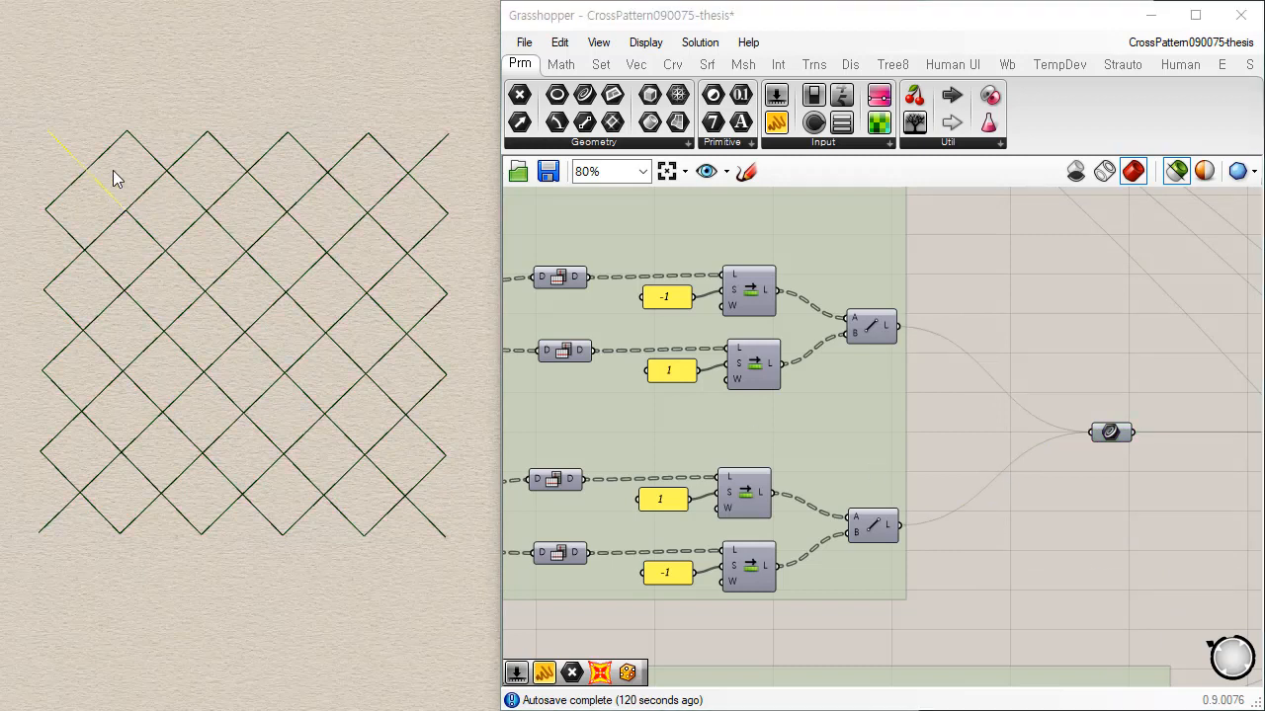
pyautogui.click(108, 150)
pyautogui.keyDown('shift'); pyautogui.click(111, 193); pyautogui.keyUp('shift')
pyautogui.press('Delete')
pyautogui.moveTo(245, 340); pyautogui.dragTo(230, 356)
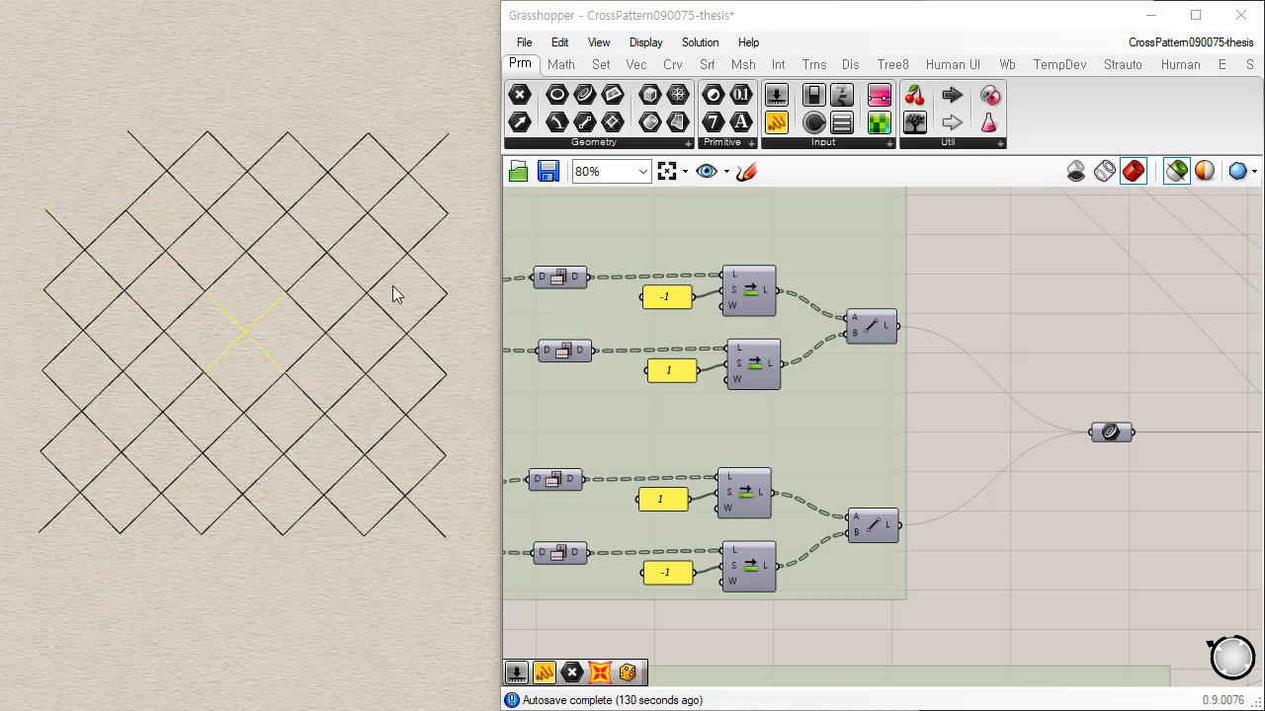
pyautogui.press('Delete')
pyautogui.click(386, 431)
pyautogui.press('Delete')
pyautogui.click(403, 342)
pyautogui.press('Delete')
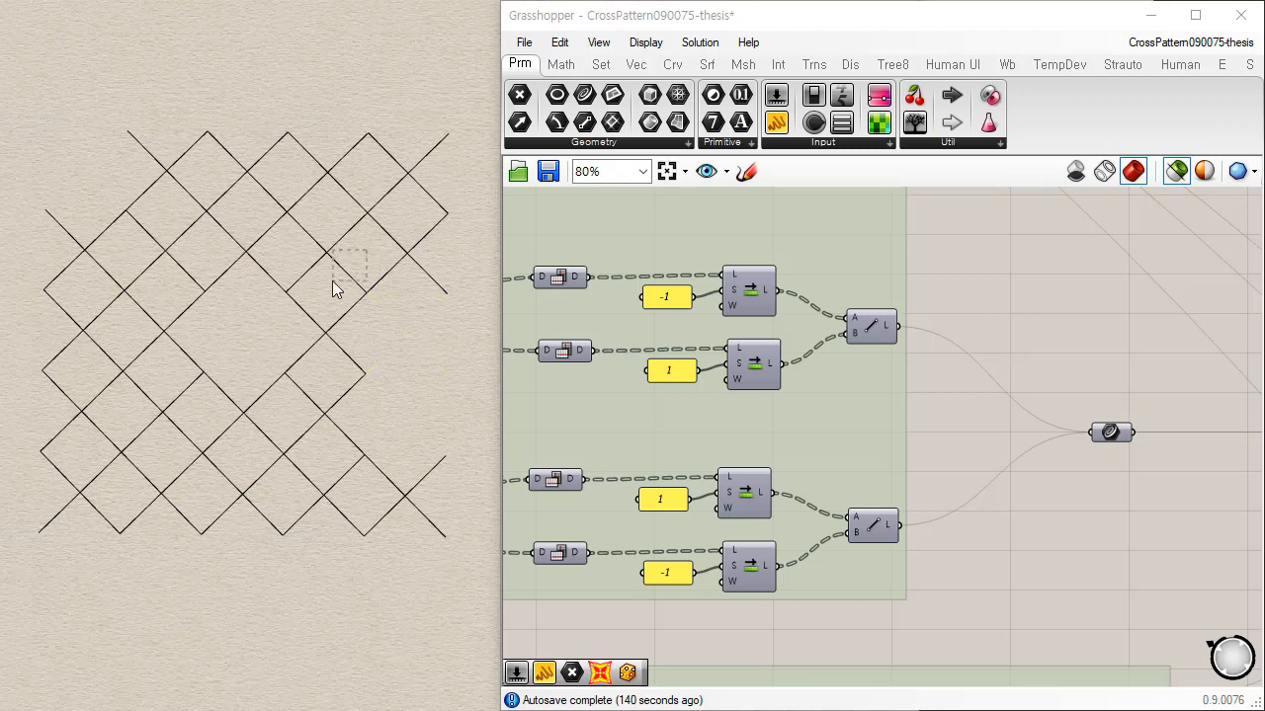
# Step: Delete more baked segments from the pattern's upper middle, left side and lower rows
pyautogui.press('Delete')
pyautogui.moveTo(333, 280); pyautogui.dragTo(302, 280)
pyautogui.press('Delete')
pyautogui.moveTo(203, 186); pyautogui.dragTo(204, 188)
pyautogui.press('Delete')
pyautogui.moveTo(179, 264); pyautogui.dragTo(152, 300)
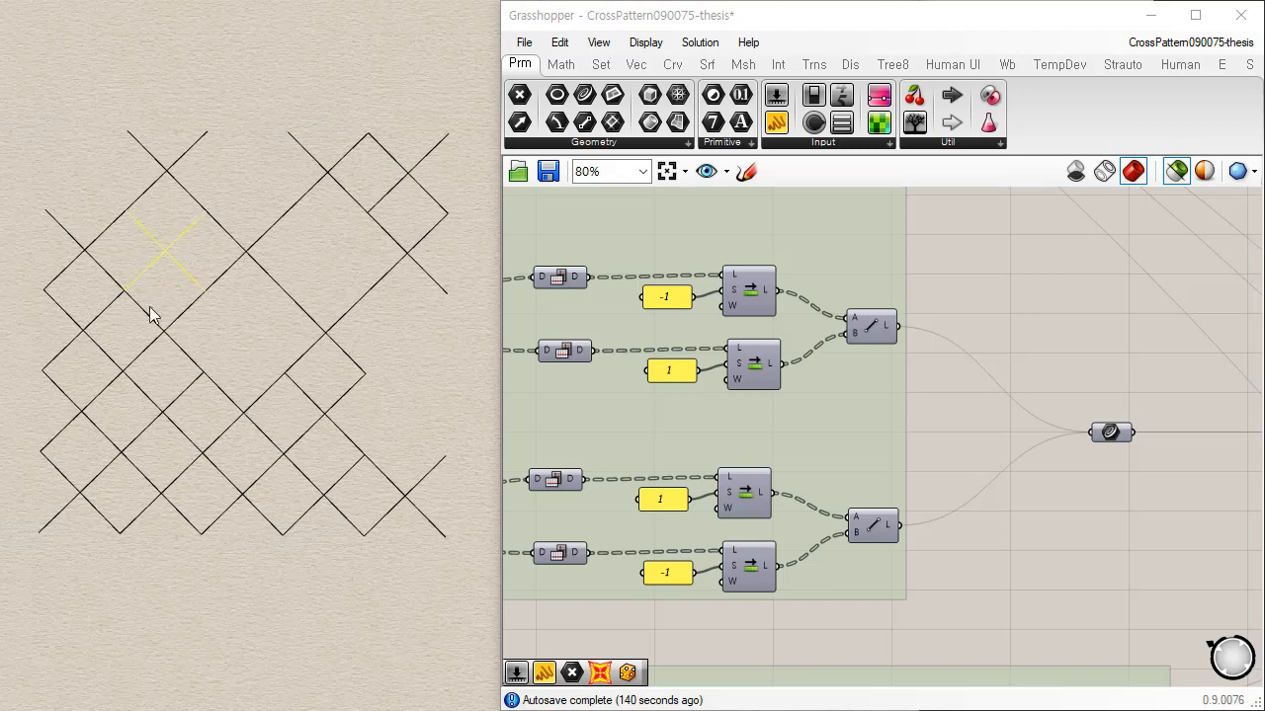
pyautogui.moveTo(94, 407); pyautogui.dragTo(94, 408)
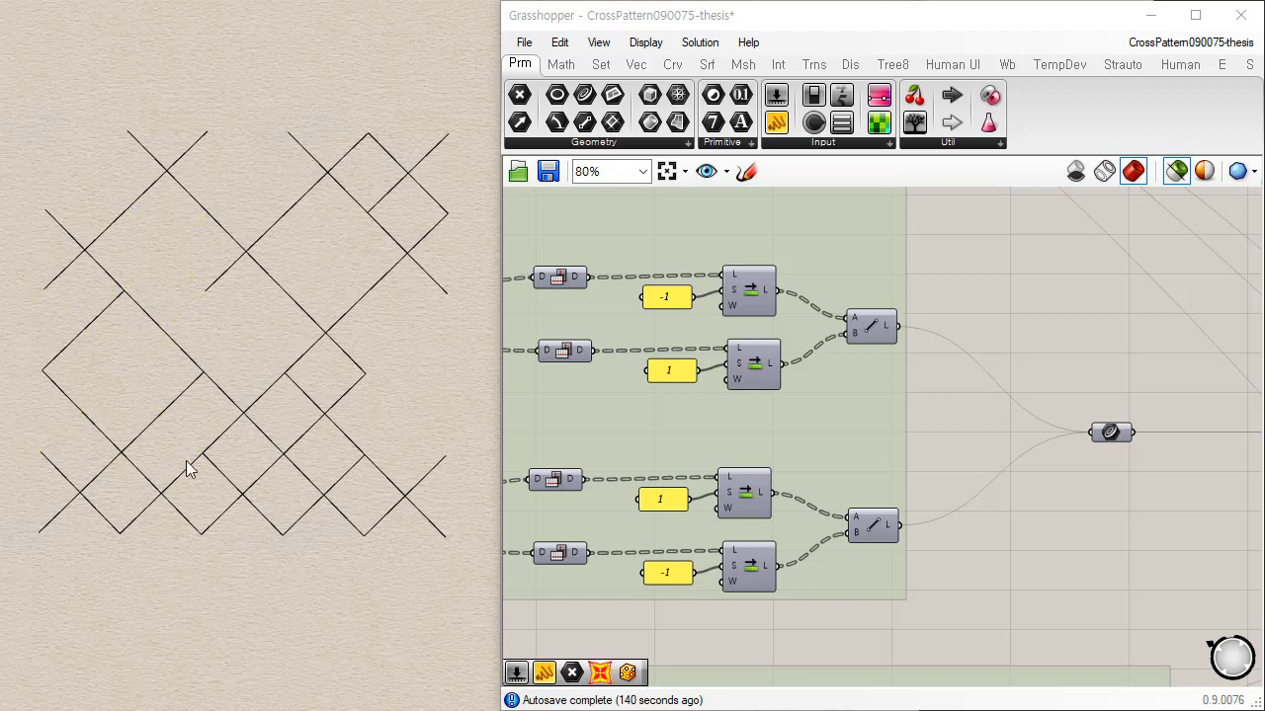
pyautogui.moveTo(244, 439); pyautogui.dragTo(196, 477)
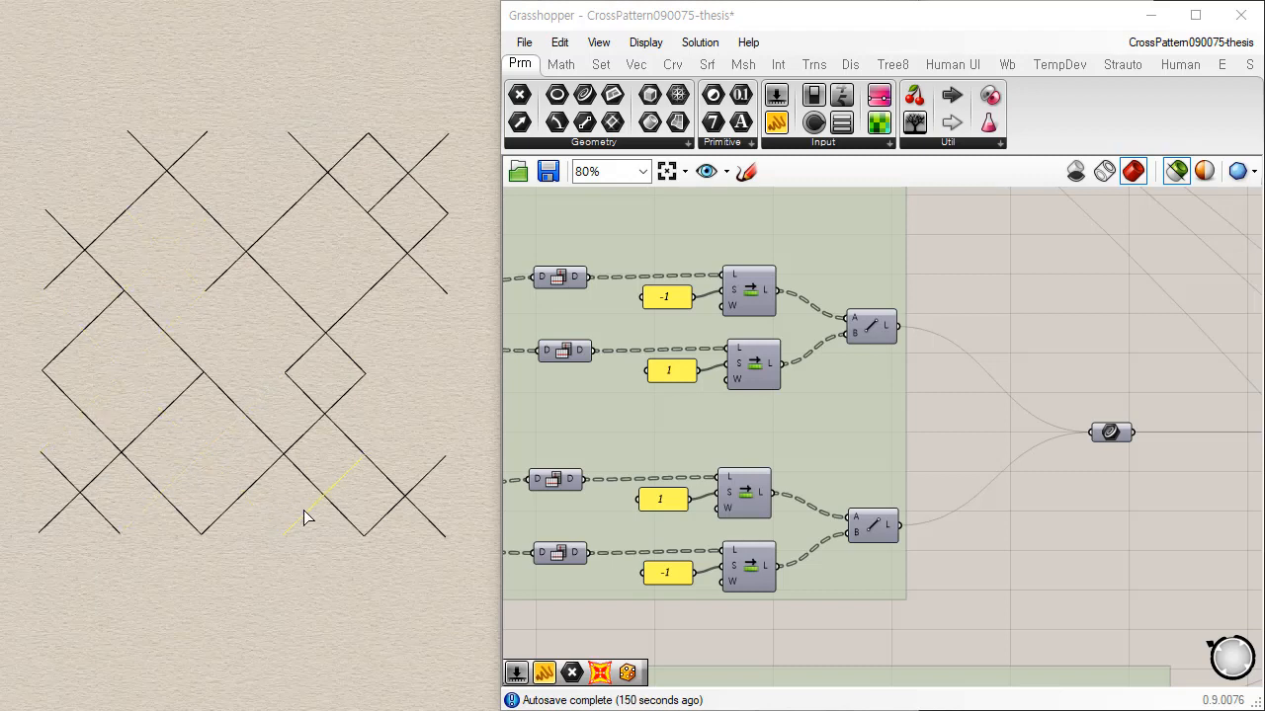
pyautogui.moveTo(304, 516); pyautogui.dragTo(214, 436)
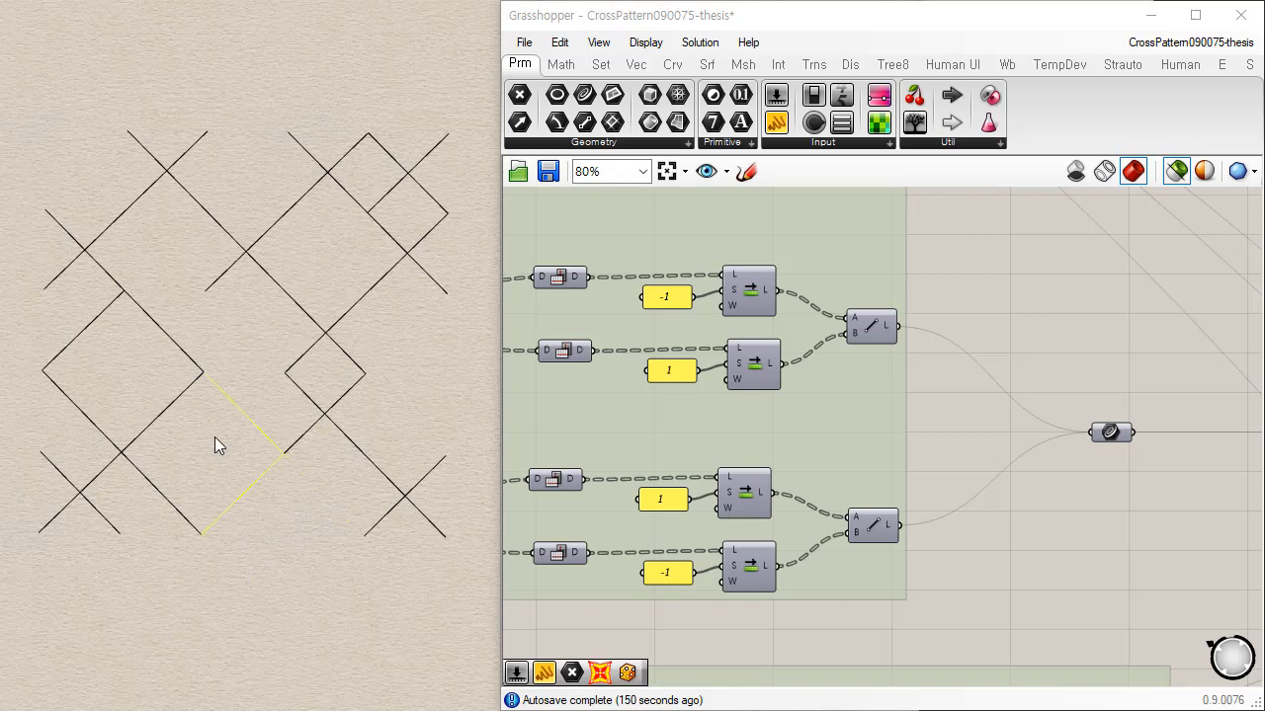
# Step: Delete all the remaining baked lines from the Rhino model
pyautogui.moveTo(311, 283); pyautogui.dragTo(329, 281)
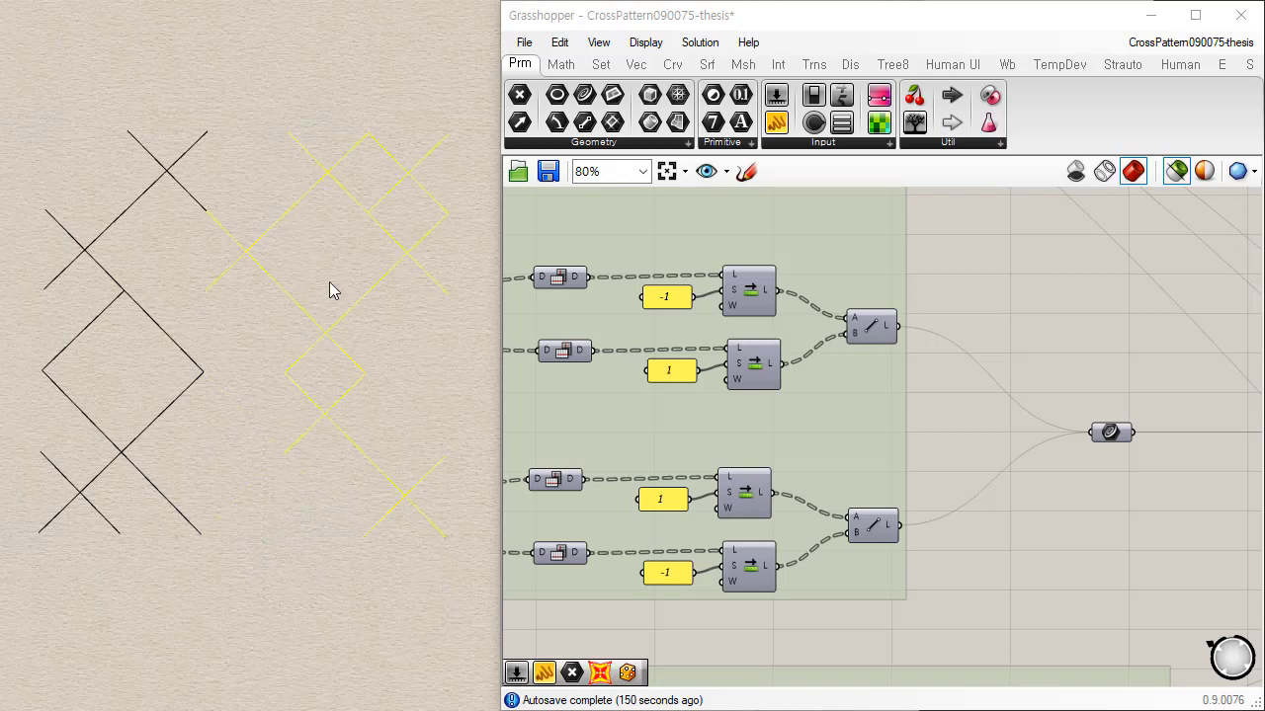
pyautogui.press('Delete')
pyautogui.moveTo(0, 623); pyautogui.dragTo(4, 628)
pyautogui.press('Delete')
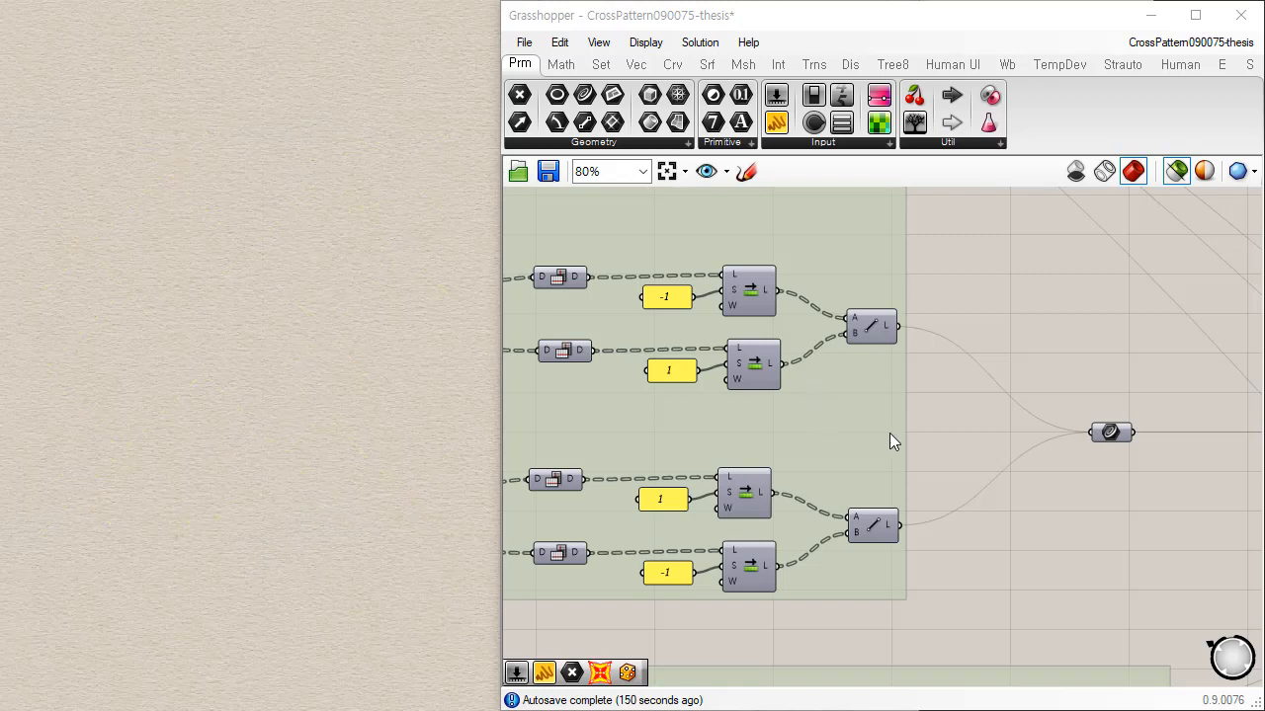
# Step: Preview the first Point parameter and first line component of the Grid Pattern (Shift) group
pyautogui.moveTo(725, 446); pyautogui.dragTo(859, 506, button='right')
pyautogui.scroll(-4, 859, 506)
pyautogui.scroll(3, 736, 294)
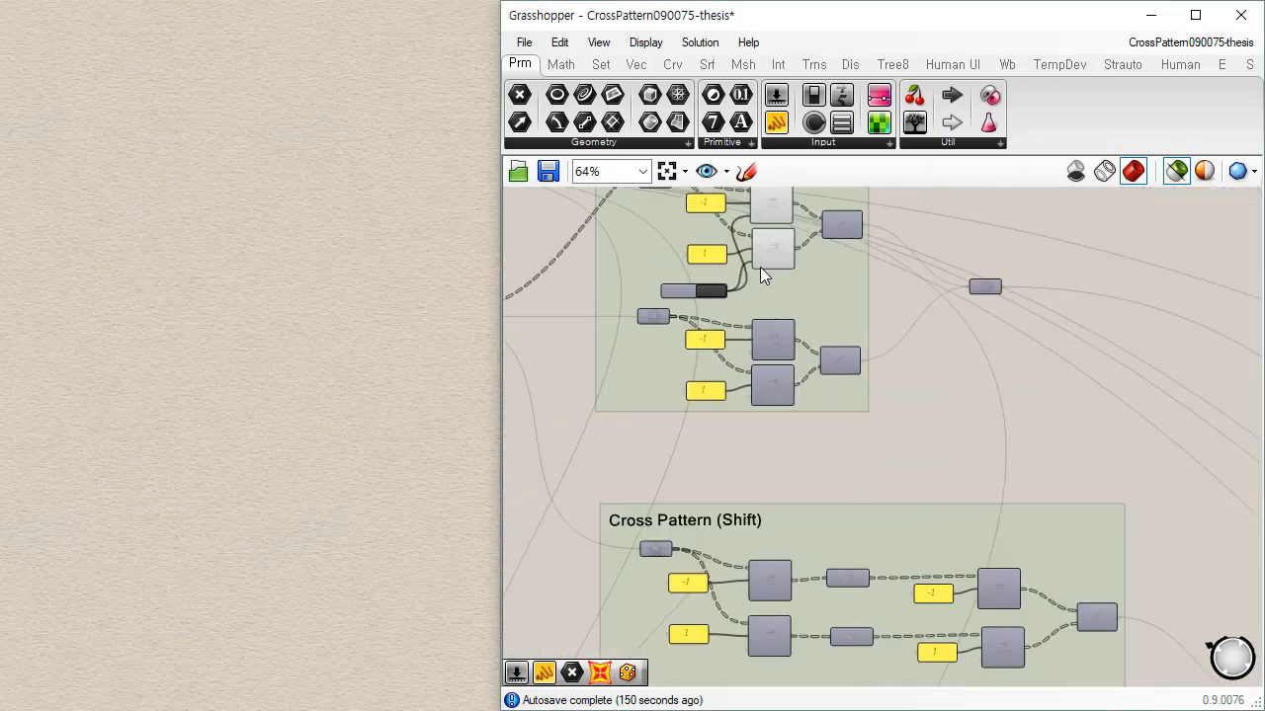
pyautogui.scroll(1, 760, 267)
pyautogui.moveTo(637, 221); pyautogui.dragTo(642, 281, button='right')
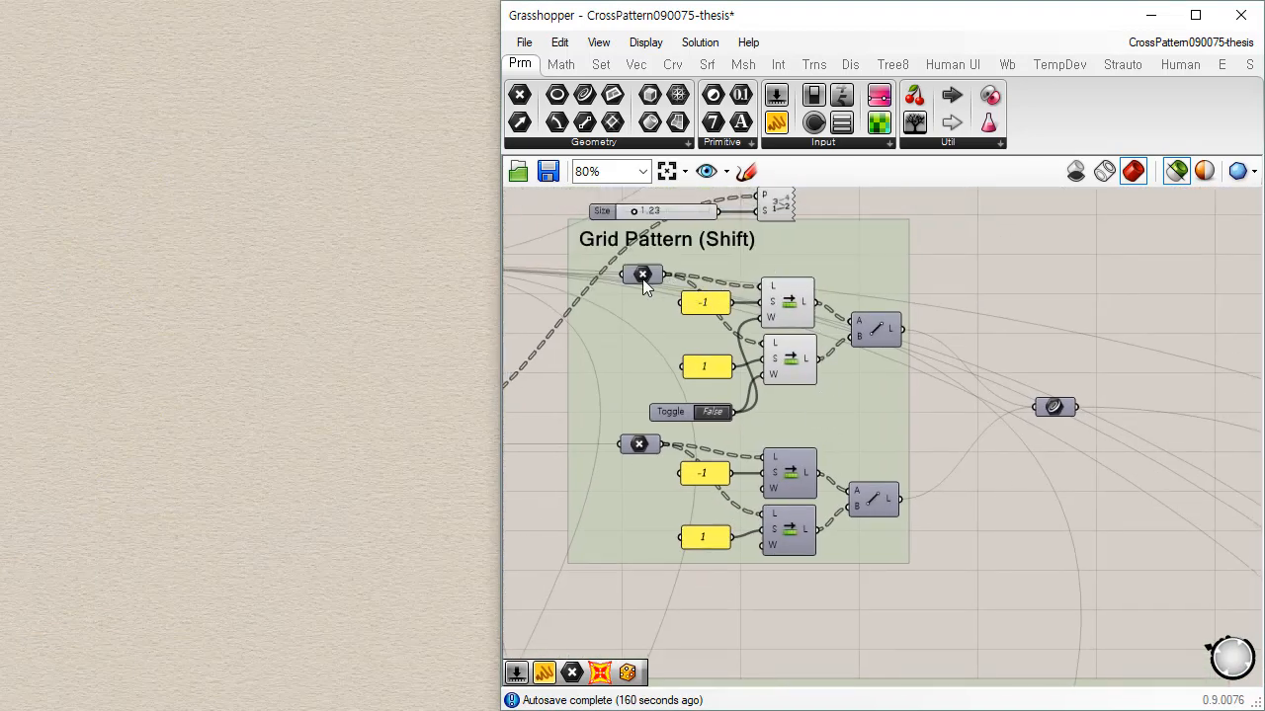
pyautogui.click(642, 276)
pyautogui.click(876, 330)
pyautogui.click(954, 559)
# Step: Preview the upper Cross Pattern (Shift) branch in order: first Shift Lists, Flip Matrix components, second Shift Lists and resulting lines
pyautogui.moveTo(958, 556); pyautogui.dragTo(958, 285, button='right')
pyautogui.scroll(-2, 973, 395)
pyautogui.moveTo(973, 395); pyautogui.dragTo(908, 288, button='right')
pyautogui.scroll(2, 867, 339)
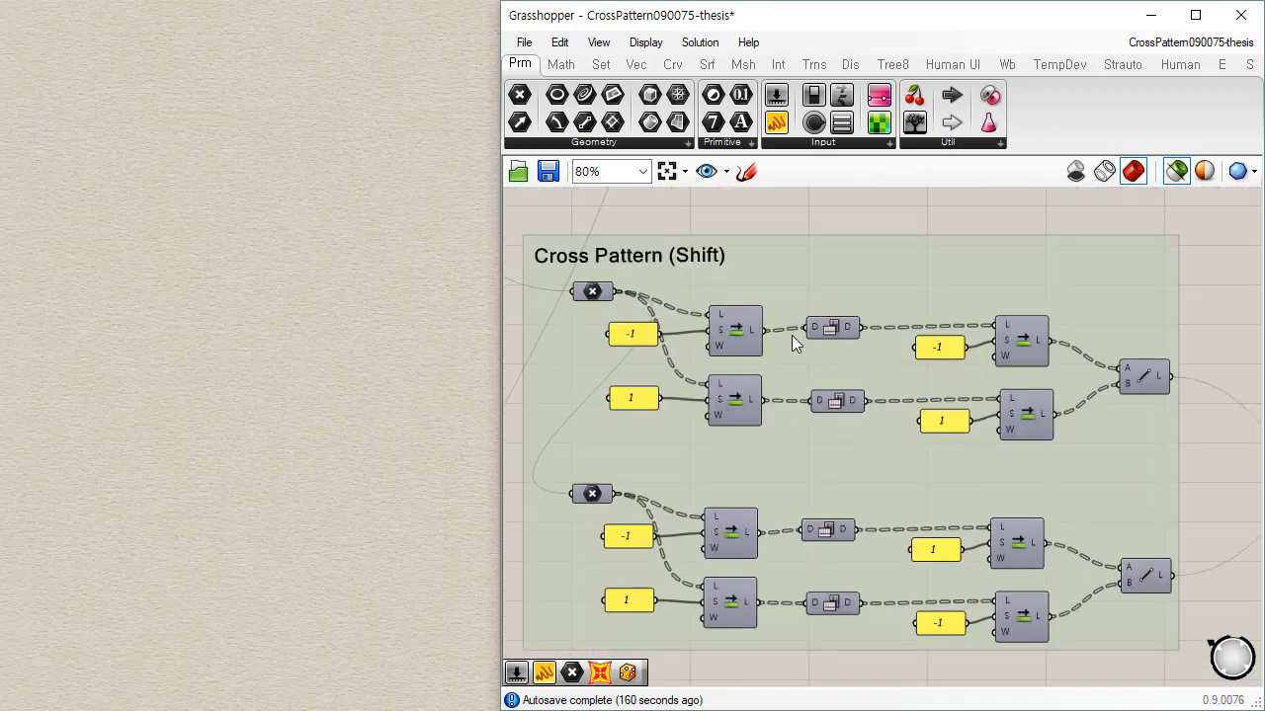
pyautogui.moveTo(680, 206); pyautogui.dragTo(772, 461)
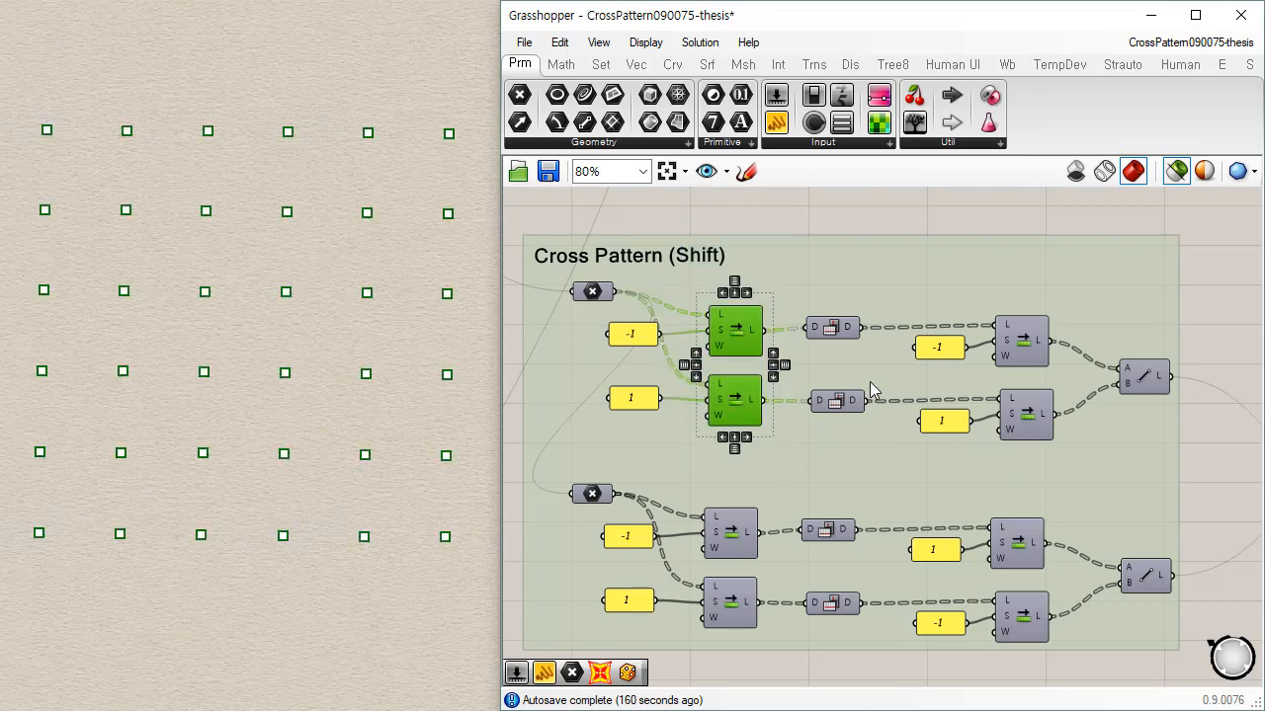
pyautogui.click(833, 327)
pyautogui.click(837, 401)
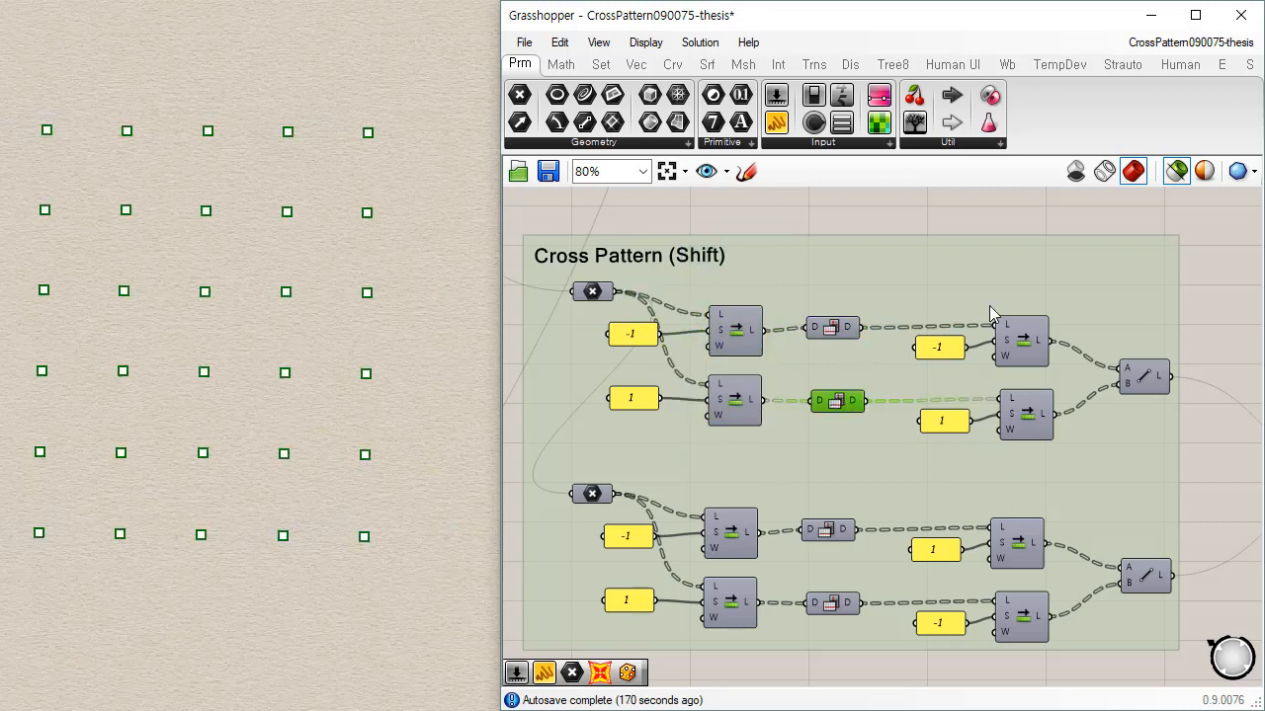
pyautogui.moveTo(960, 221); pyautogui.dragTo(1097, 468)
pyautogui.click(1213, 506)
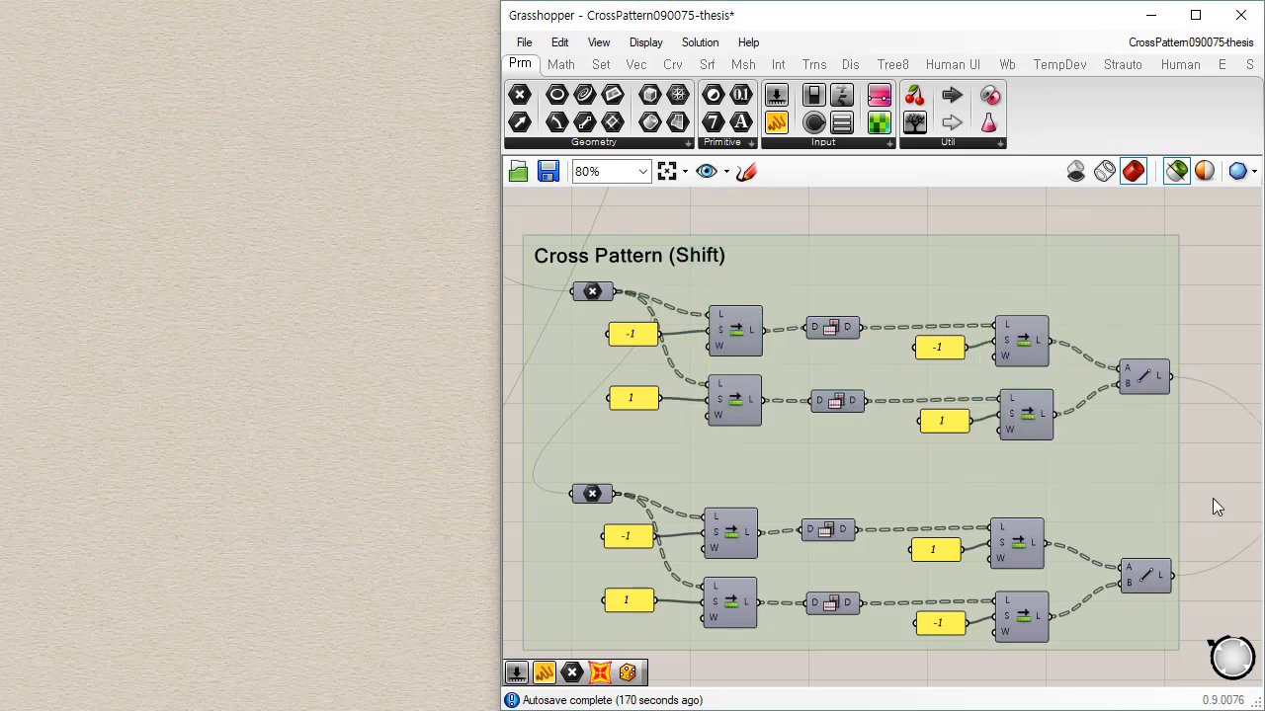
pyautogui.click(1144, 380)
pyautogui.click(1197, 493)
# Step: Preview the collected cross pattern curves and compare the diagonal lines produced by the upper and lower branches
pyautogui.moveTo(1157, 443); pyautogui.dragTo(952, 367, button='right')
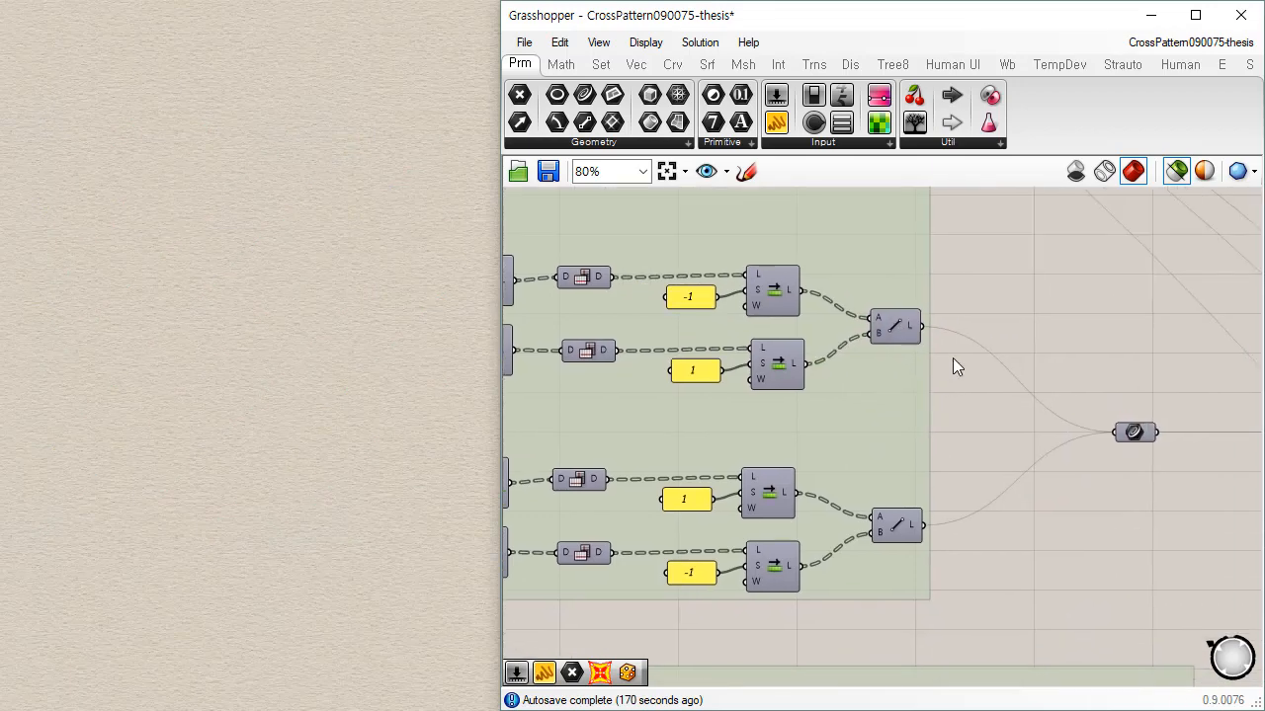
pyautogui.click(1136, 434)
pyautogui.click(899, 329)
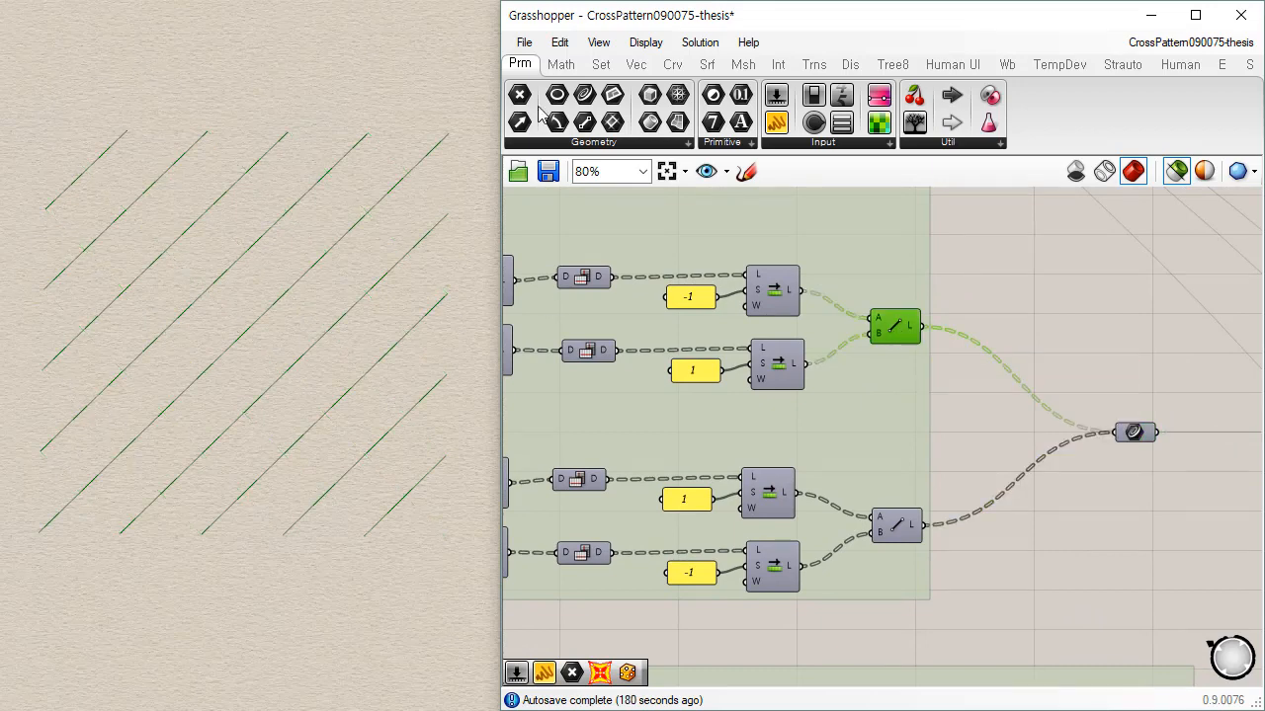
pyautogui.click(901, 527)
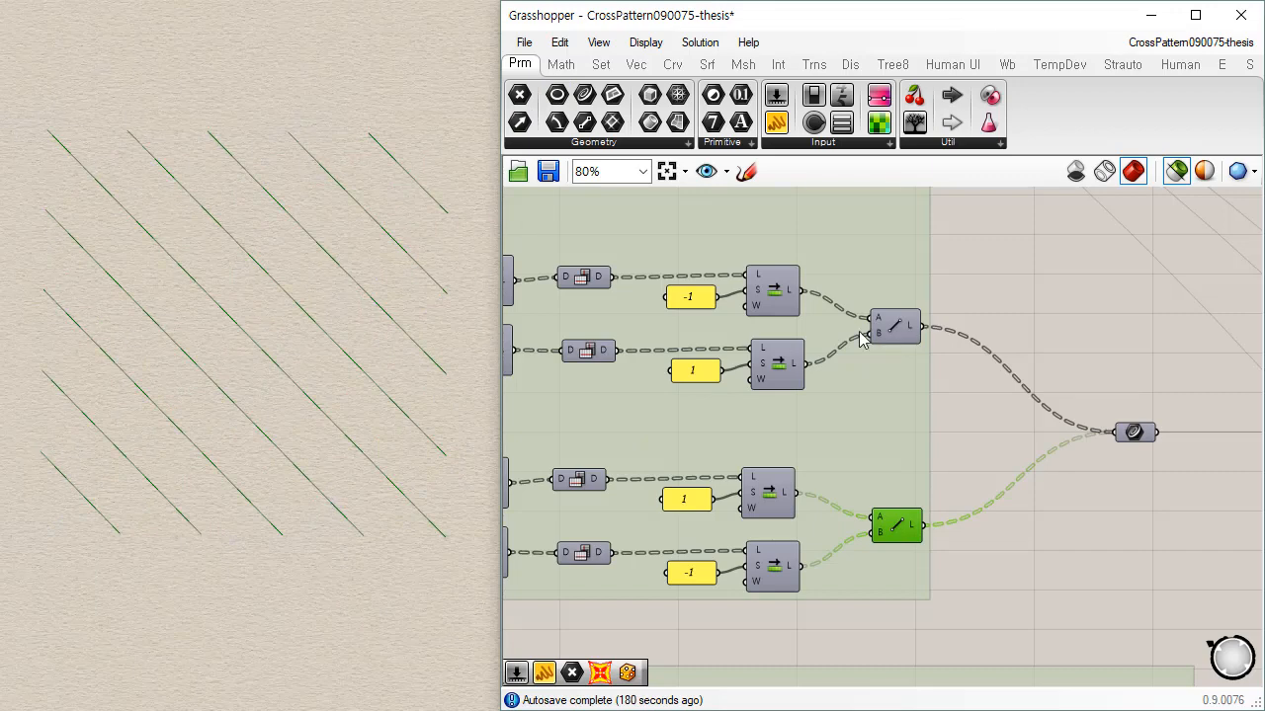
pyautogui.click(895, 327)
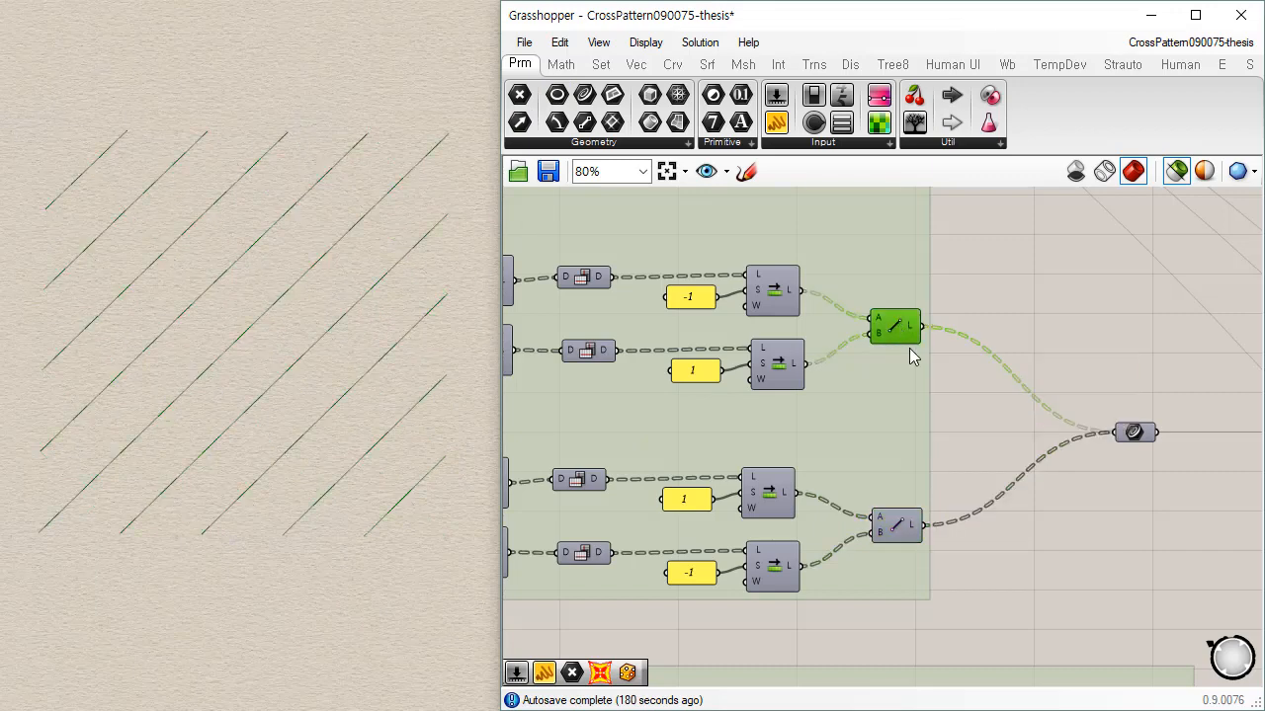
pyautogui.click(901, 534)
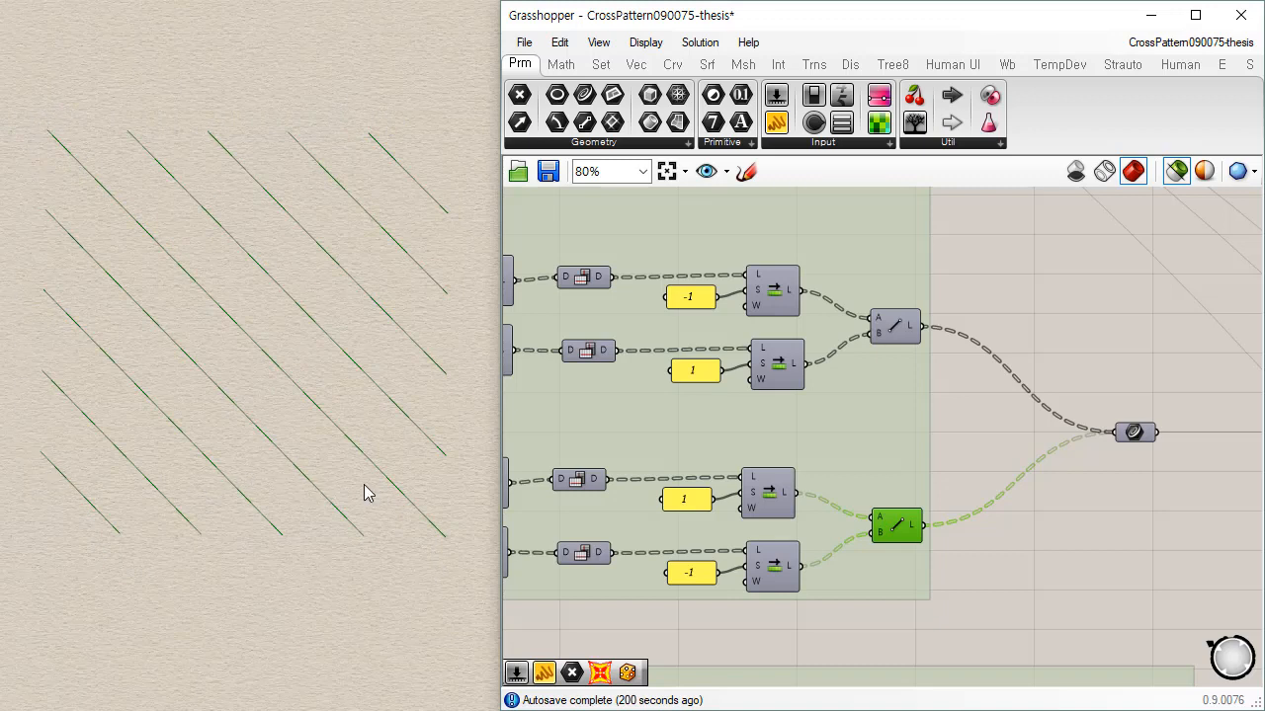
# Step: Preview the upper branch's final Shift Lists, then compare the line components of both Cross Pattern (Shift) branches
pyautogui.click(762, 293)
pyautogui.click(777, 363)
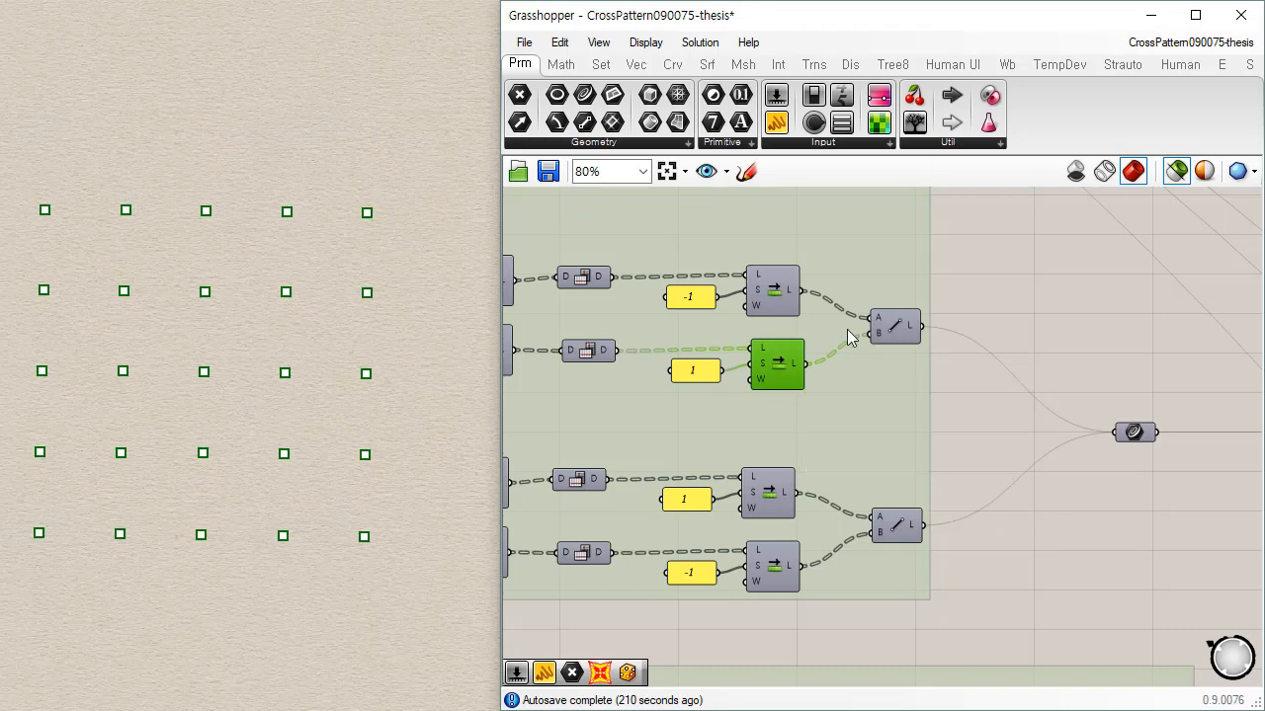
pyautogui.click(896, 326)
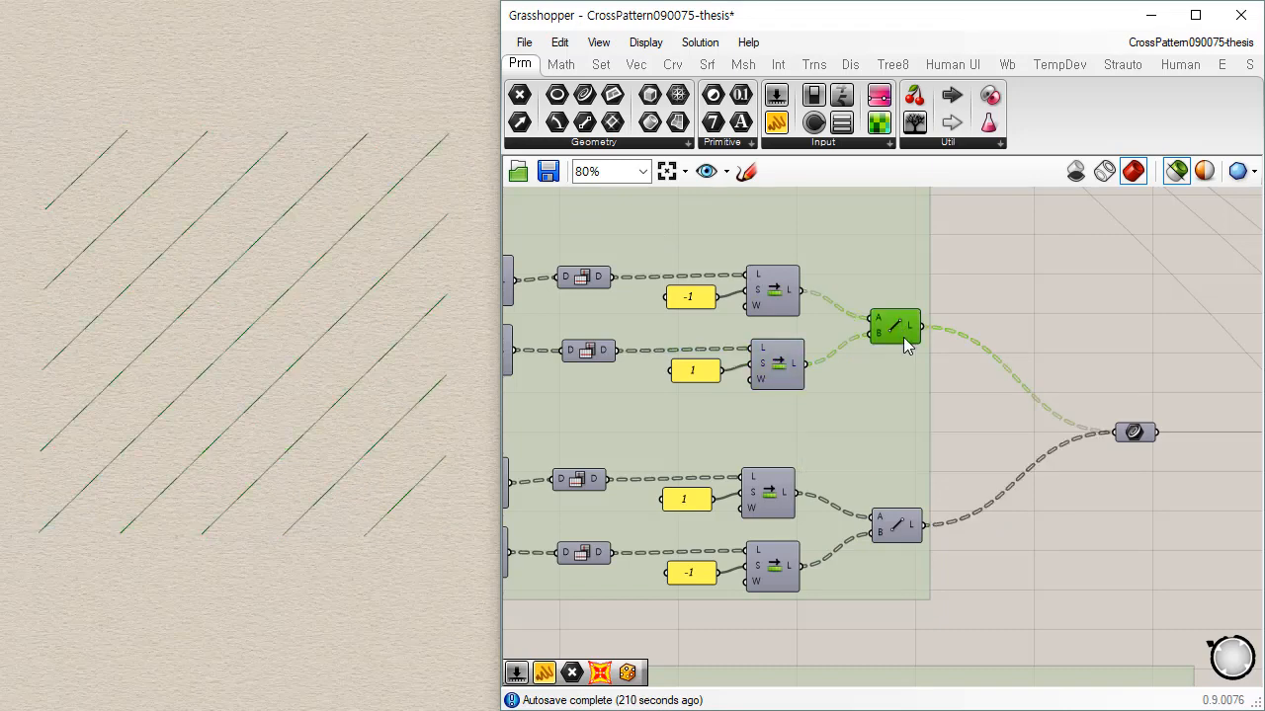
pyautogui.click(895, 525)
# Step: Preview the lower Cross Pattern (Shift) branch's final Shift Lists one at a time and together to compare their point sets
pyautogui.click(768, 499)
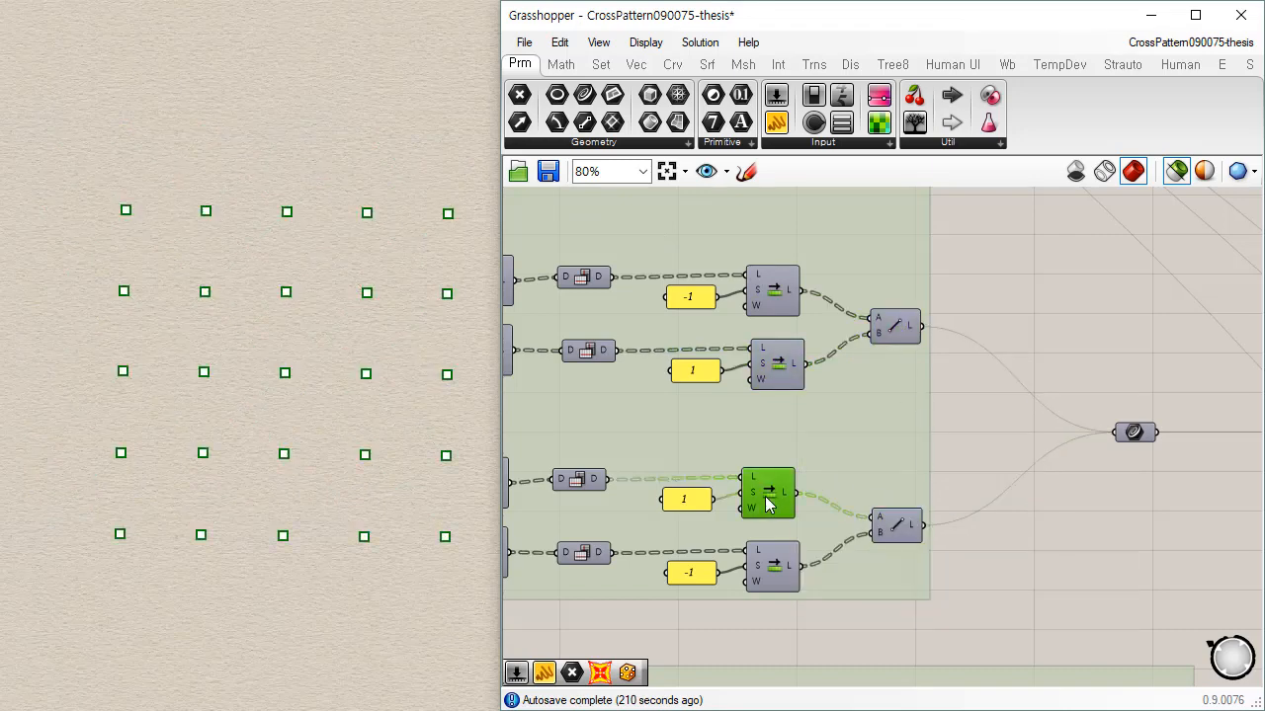
pyautogui.click(777, 581)
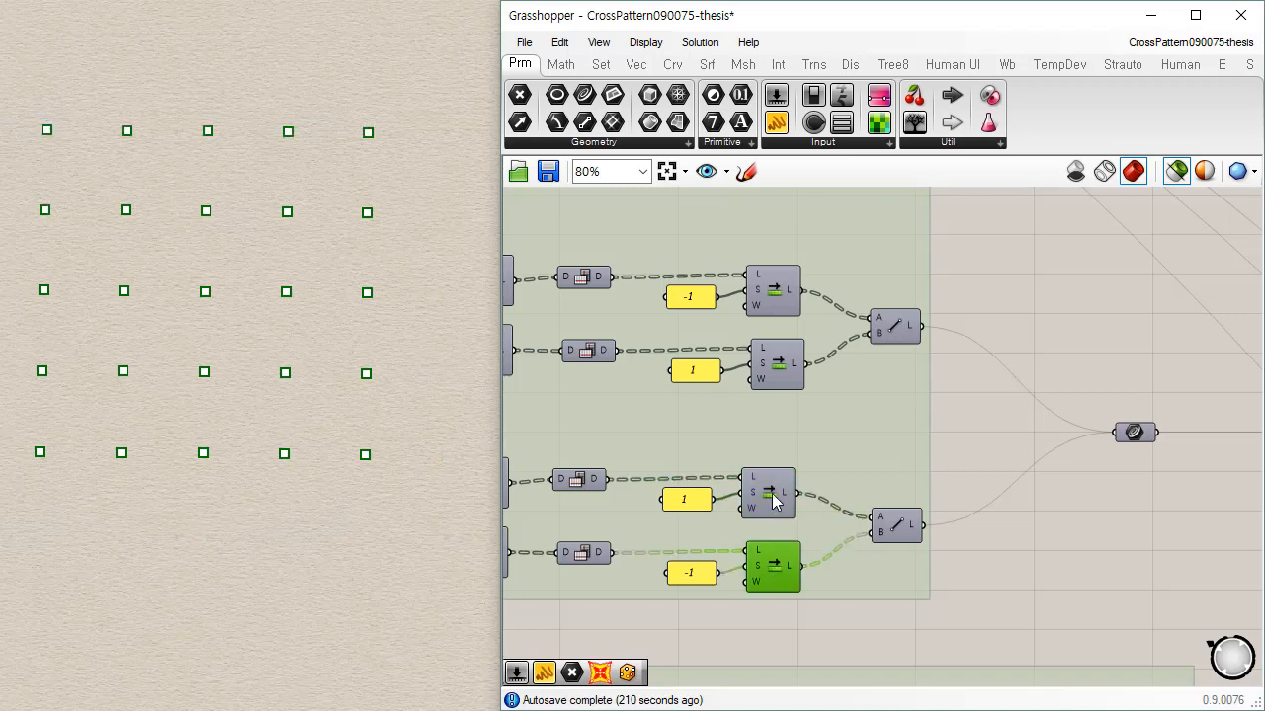
pyautogui.click(777, 504)
pyautogui.click(776, 571)
pyautogui.keyDown('shift'); pyautogui.click(778, 506); pyautogui.keyUp('shift')
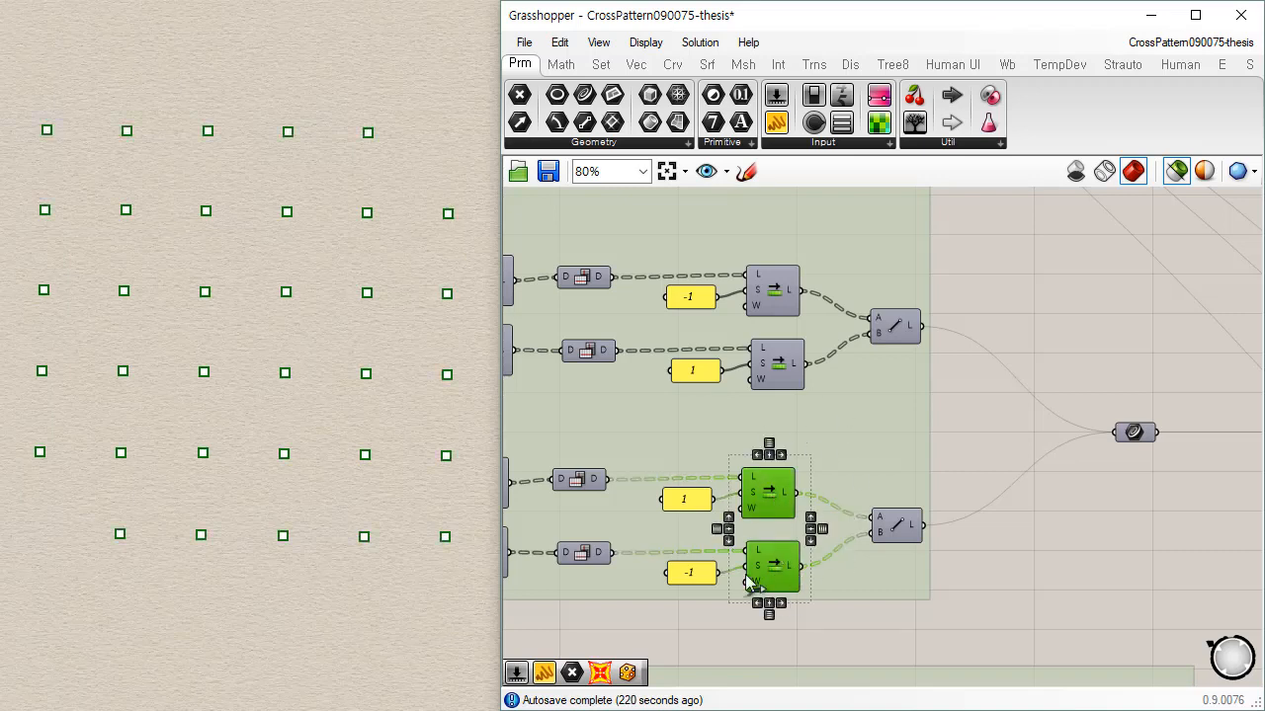
pyautogui.click(781, 625)
pyautogui.click(772, 573)
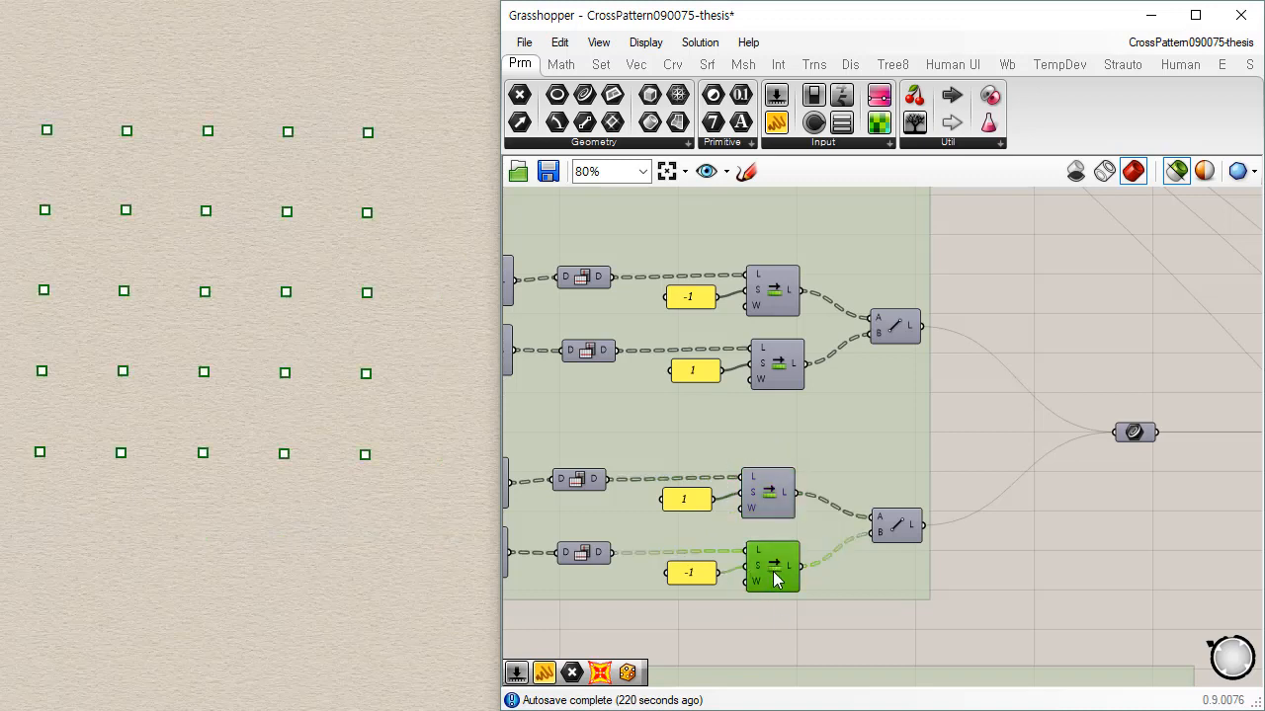
pyautogui.click(766, 492)
# Step: Compare the full grid in the lower branch's Point parameter with the points from each of its final Shift Lists
pyautogui.moveTo(676, 501); pyautogui.dragTo(970, 482, button='right')
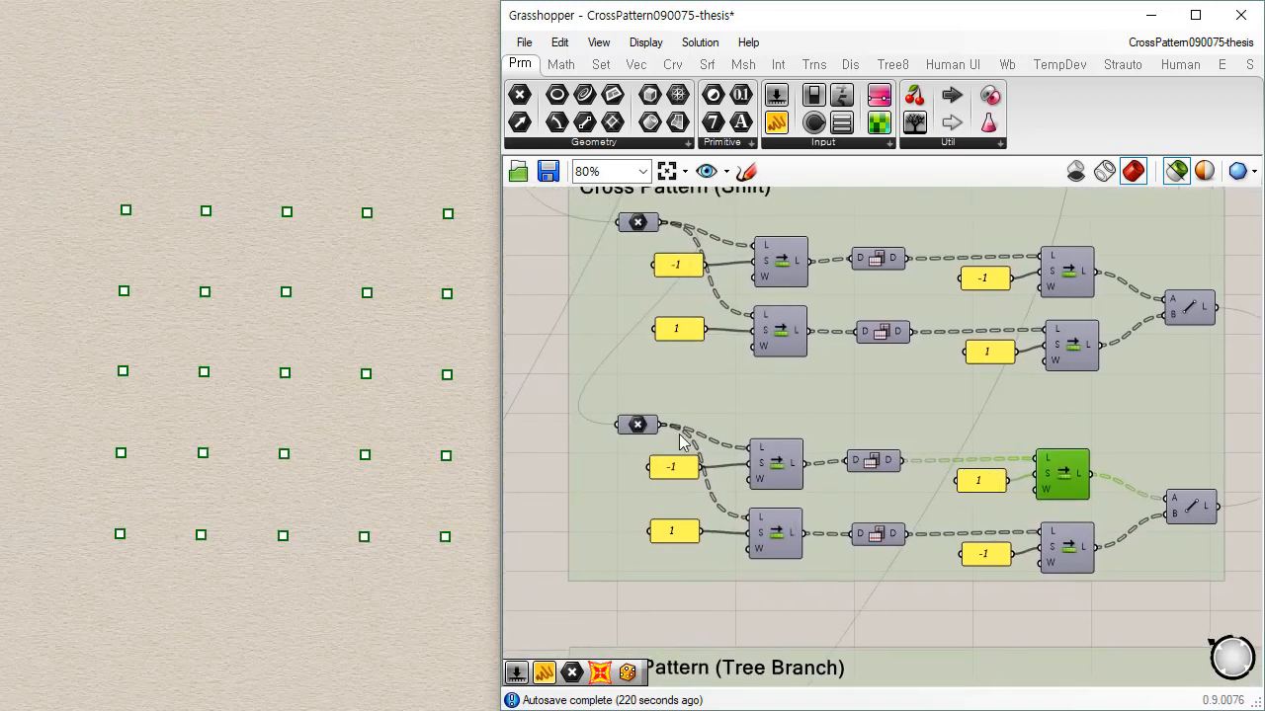
pyautogui.click(638, 424)
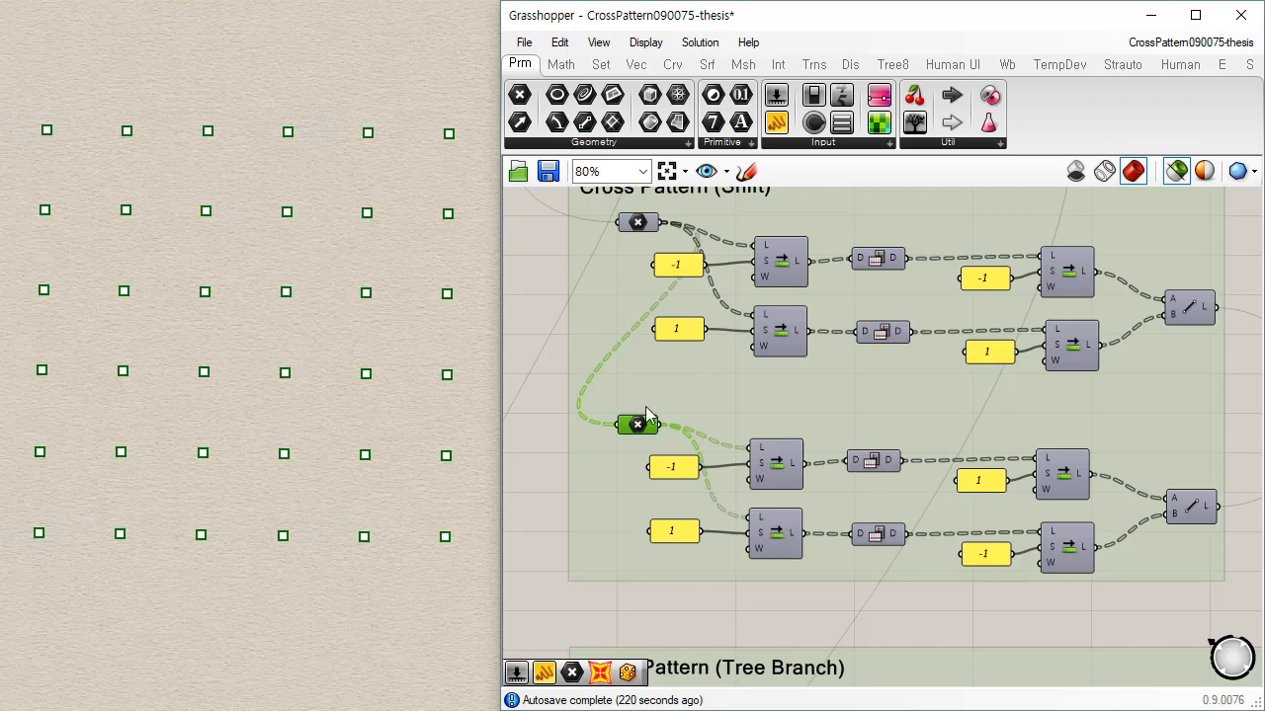
pyautogui.click(1064, 478)
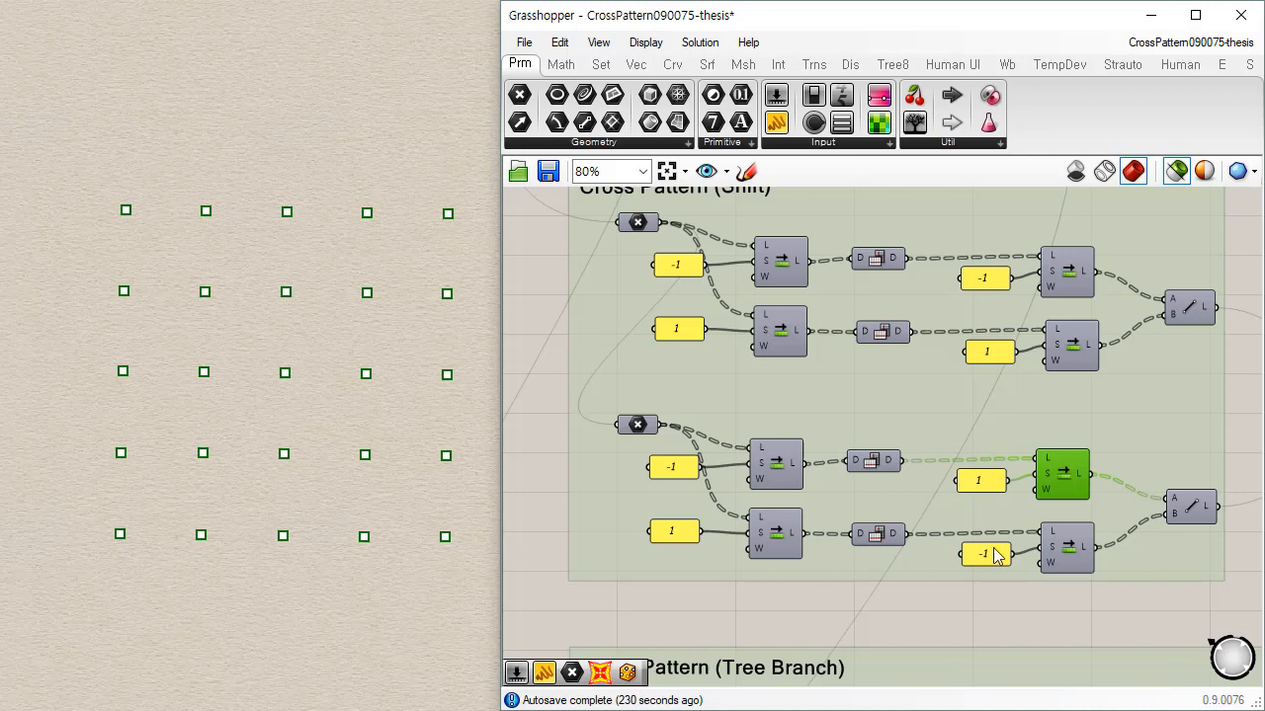
pyautogui.click(639, 425)
pyautogui.click(1069, 558)
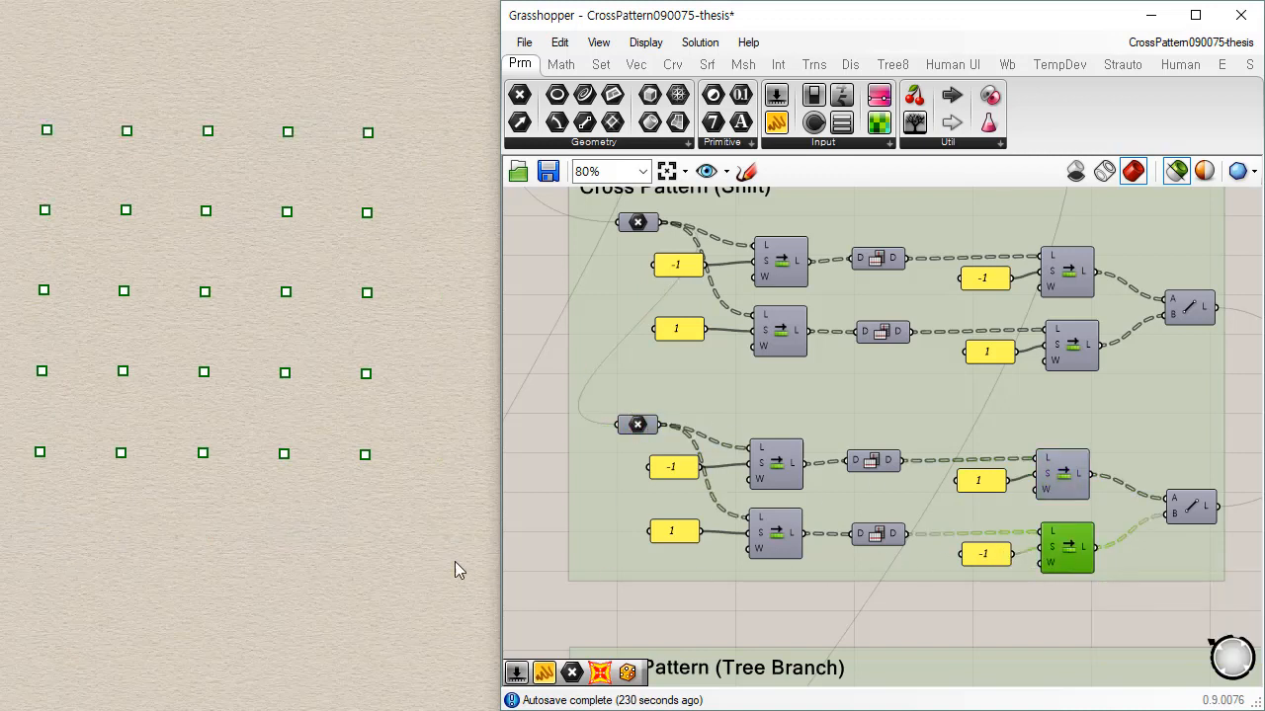
# Step: Compare the upper branch's diagonal lines and full point grid with the points from its final -1 and 1 Shift Lists
pyautogui.click(1195, 310)
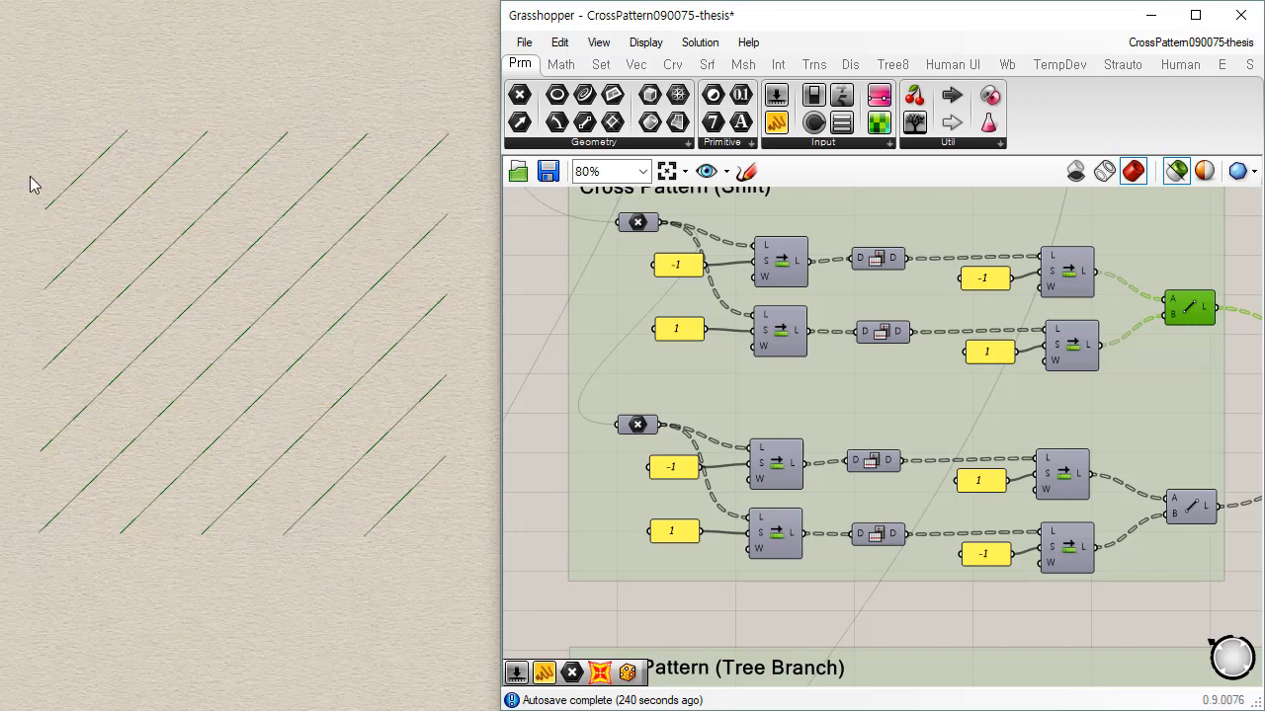
pyautogui.click(636, 222)
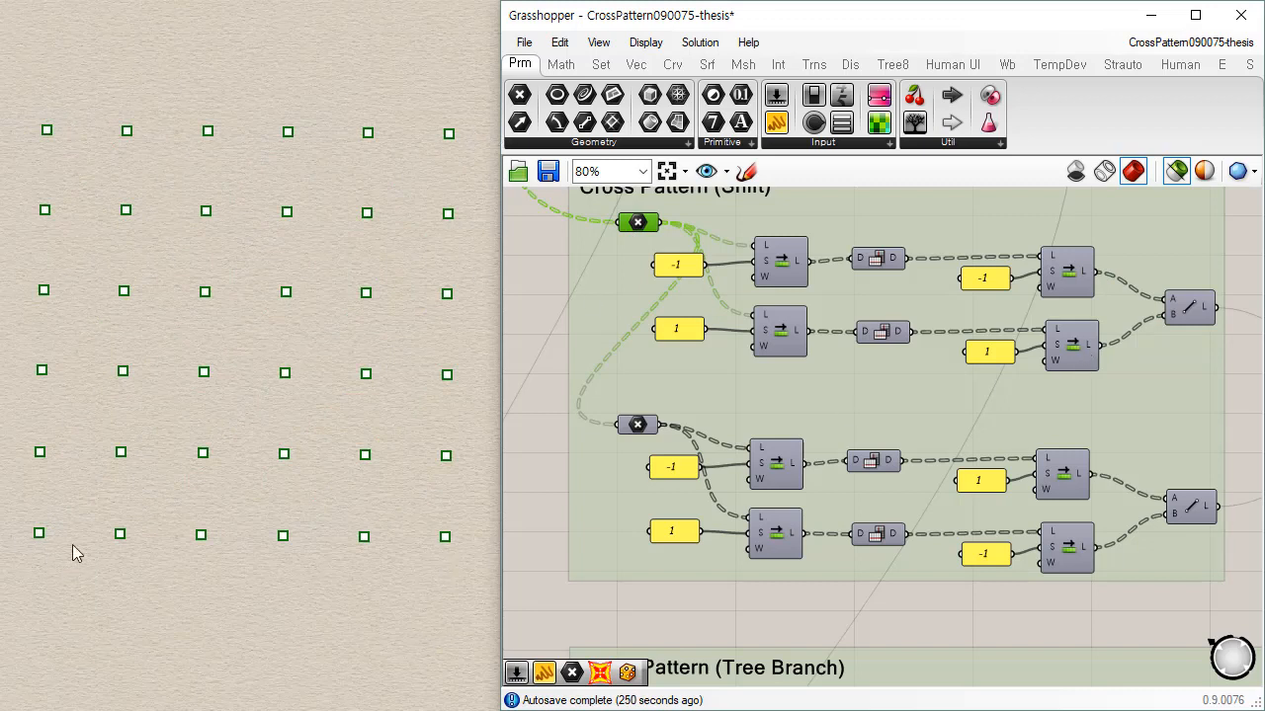
pyautogui.click(1072, 272)
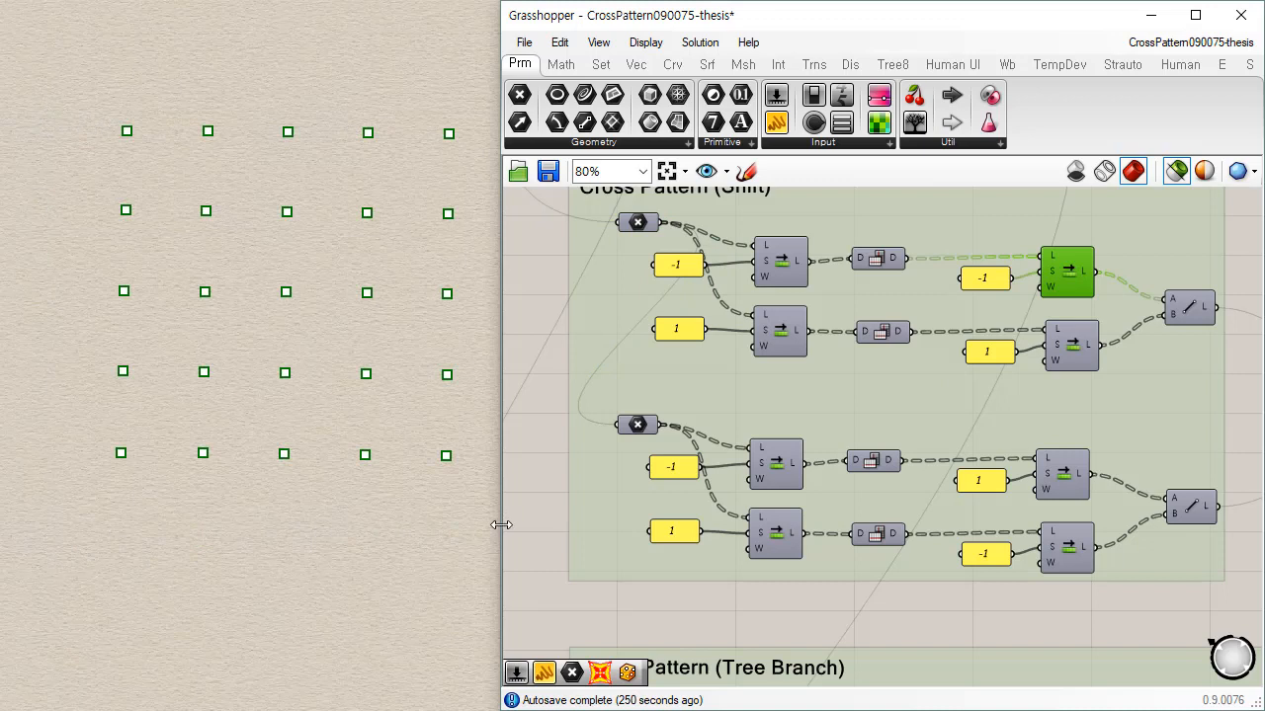
pyautogui.click(637, 223)
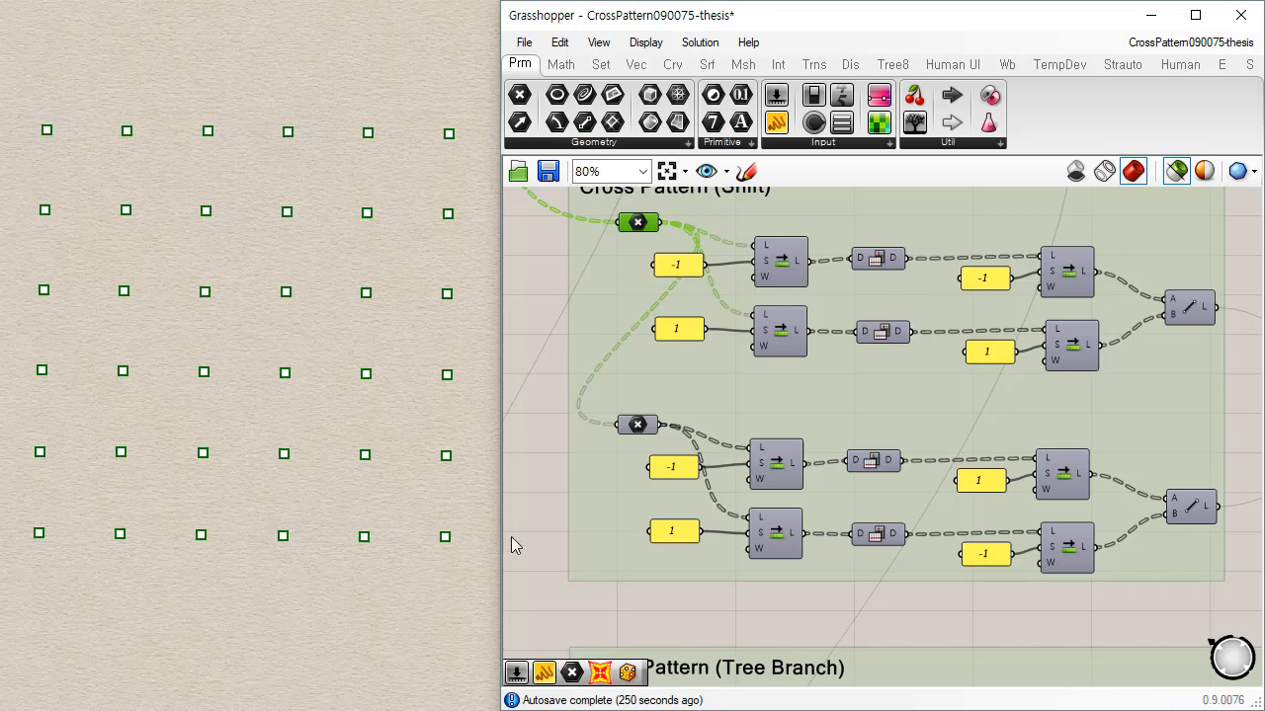
pyautogui.click(1069, 348)
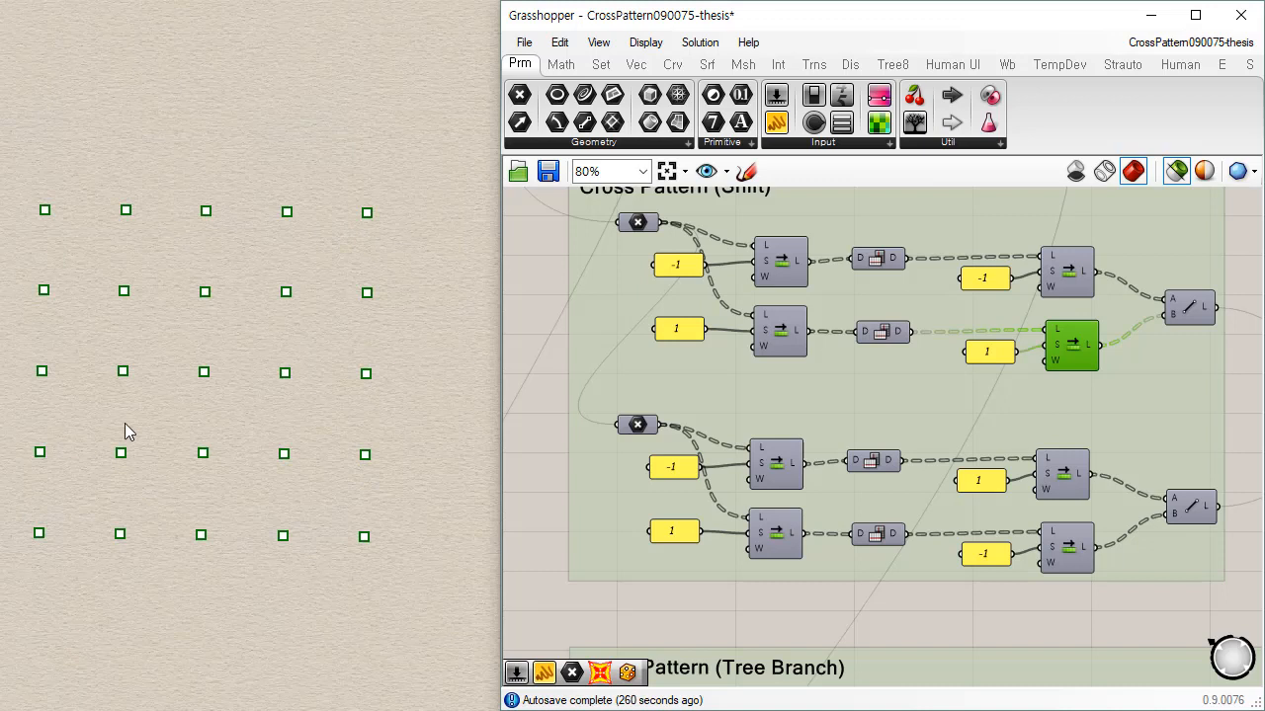
pyautogui.click(1081, 289)
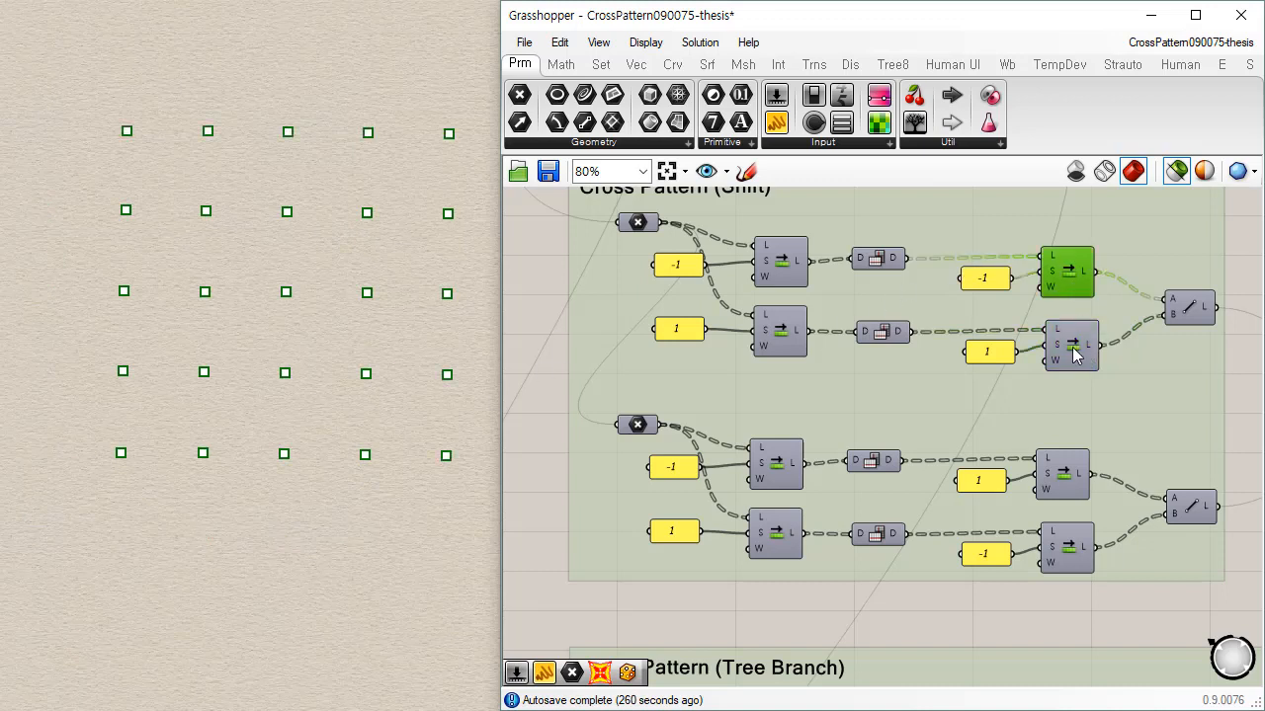
pyautogui.click(1072, 347)
# Step: Bake the diagonal lines of the upper Cross Pattern (Shift) branch into the Rhino model
pyautogui.click(1196, 310)
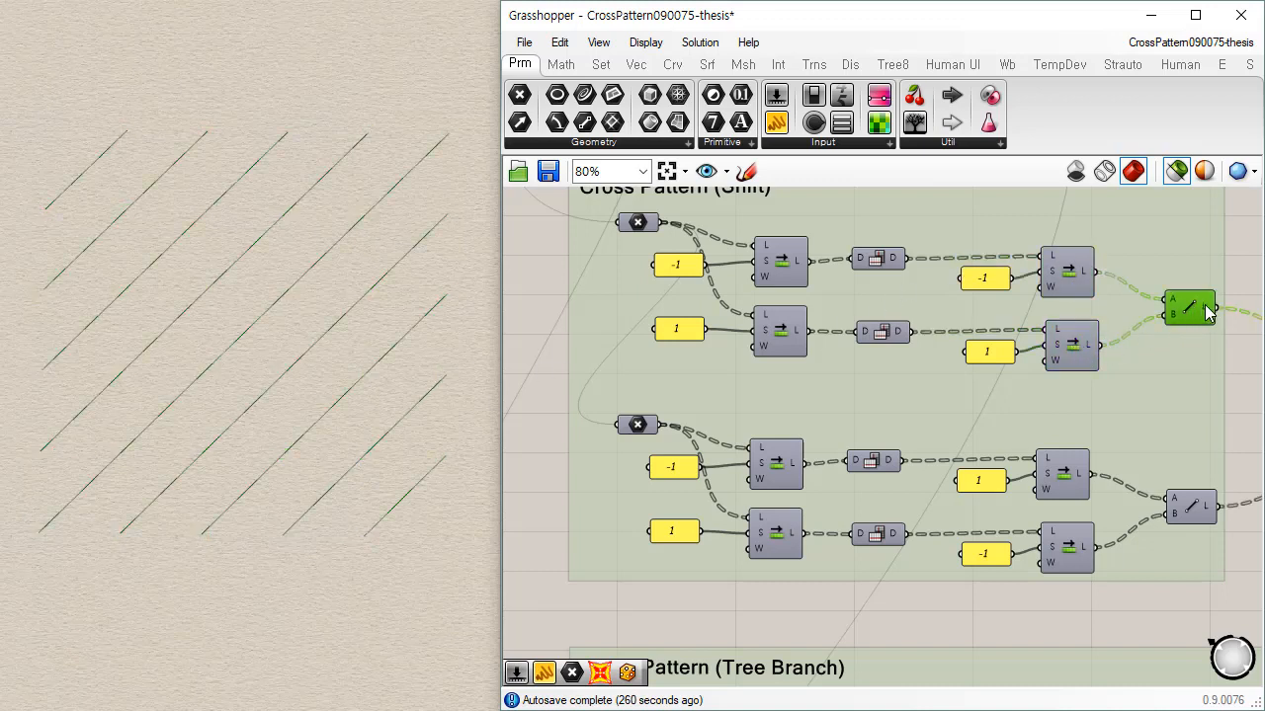
pyautogui.rightClick(1197, 312)
pyautogui.click(1234, 348)
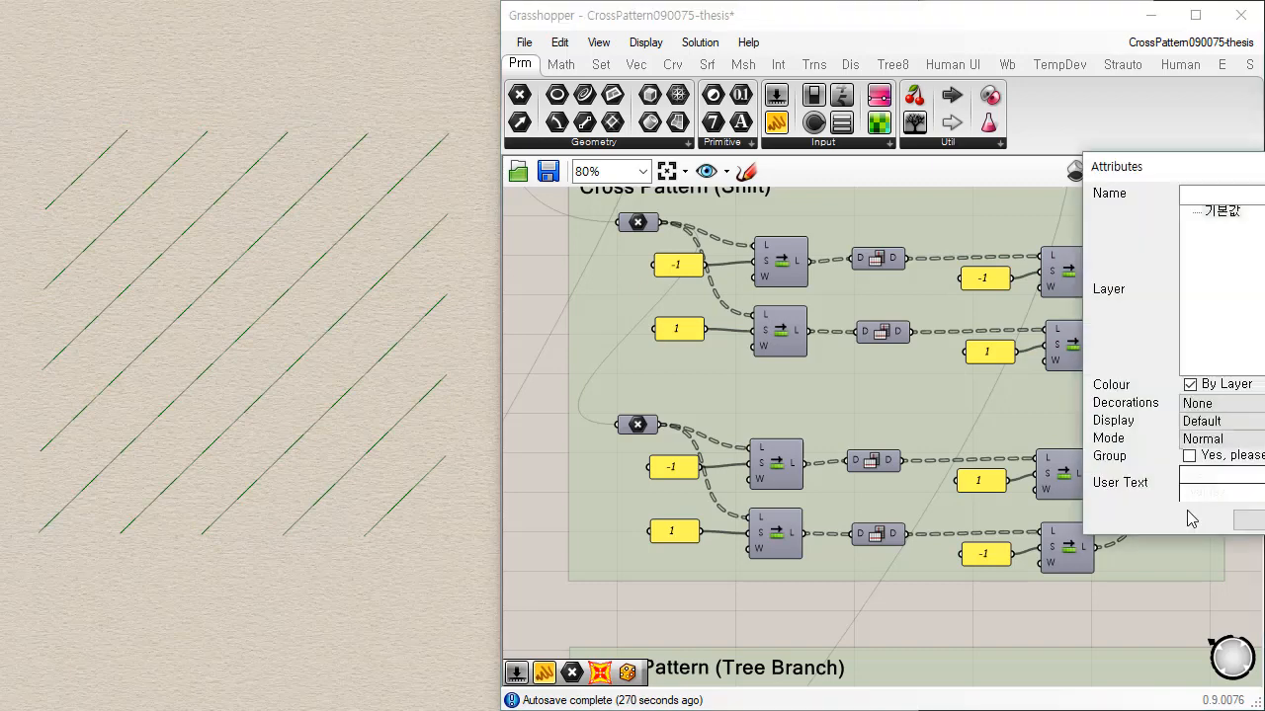
pyautogui.click(1247, 520)
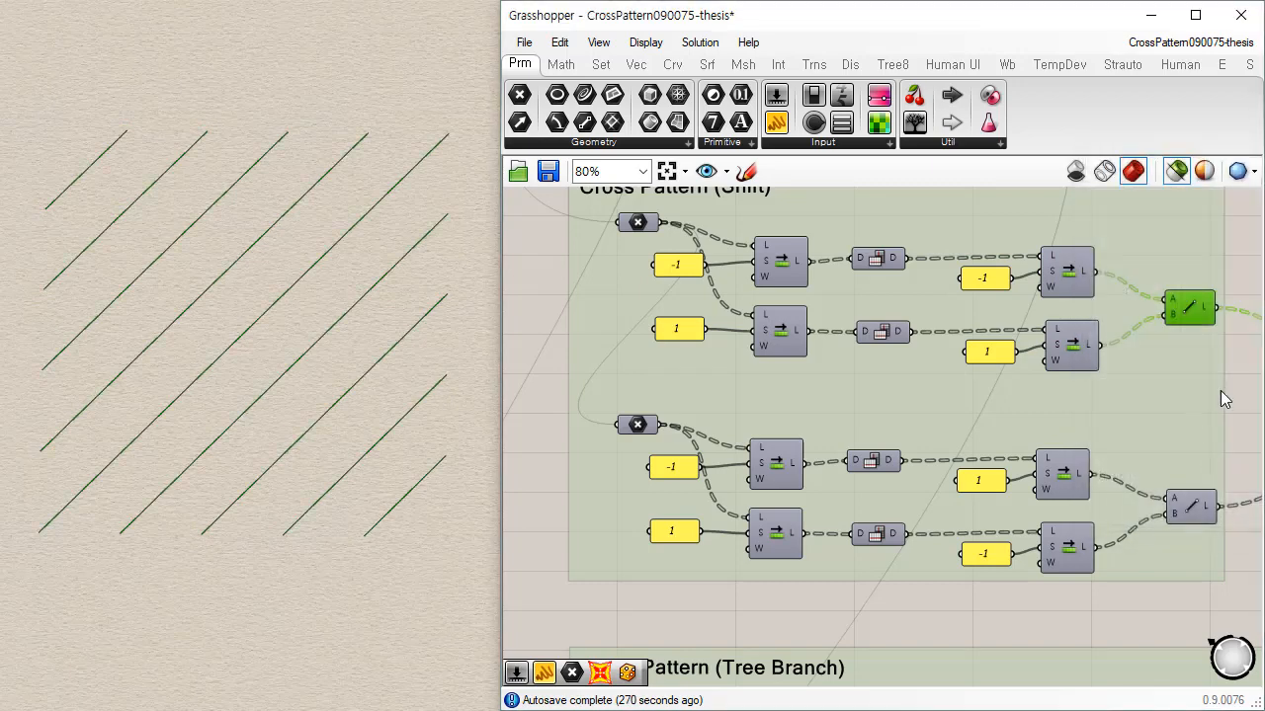
# Step: Check the baked lines against the upper branch's final Shift List points, selecting sample lines and the top row of segments
pyautogui.click(1071, 280)
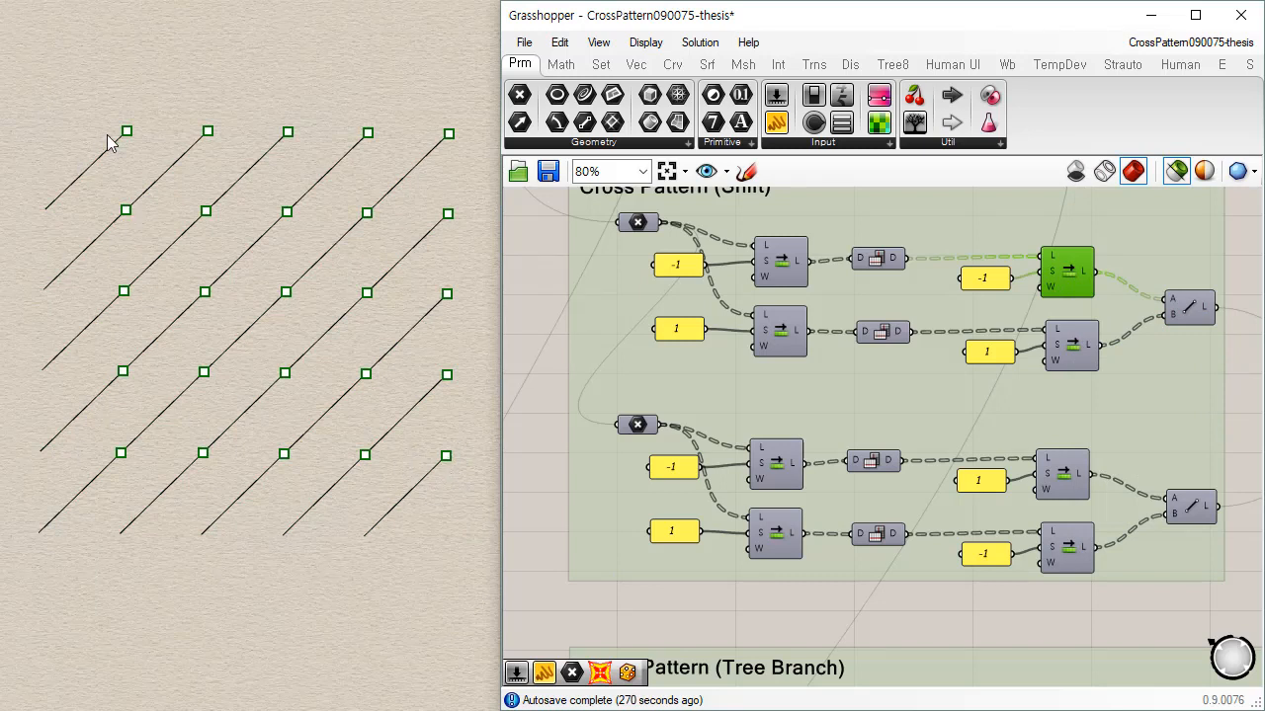
pyautogui.click(1075, 350)
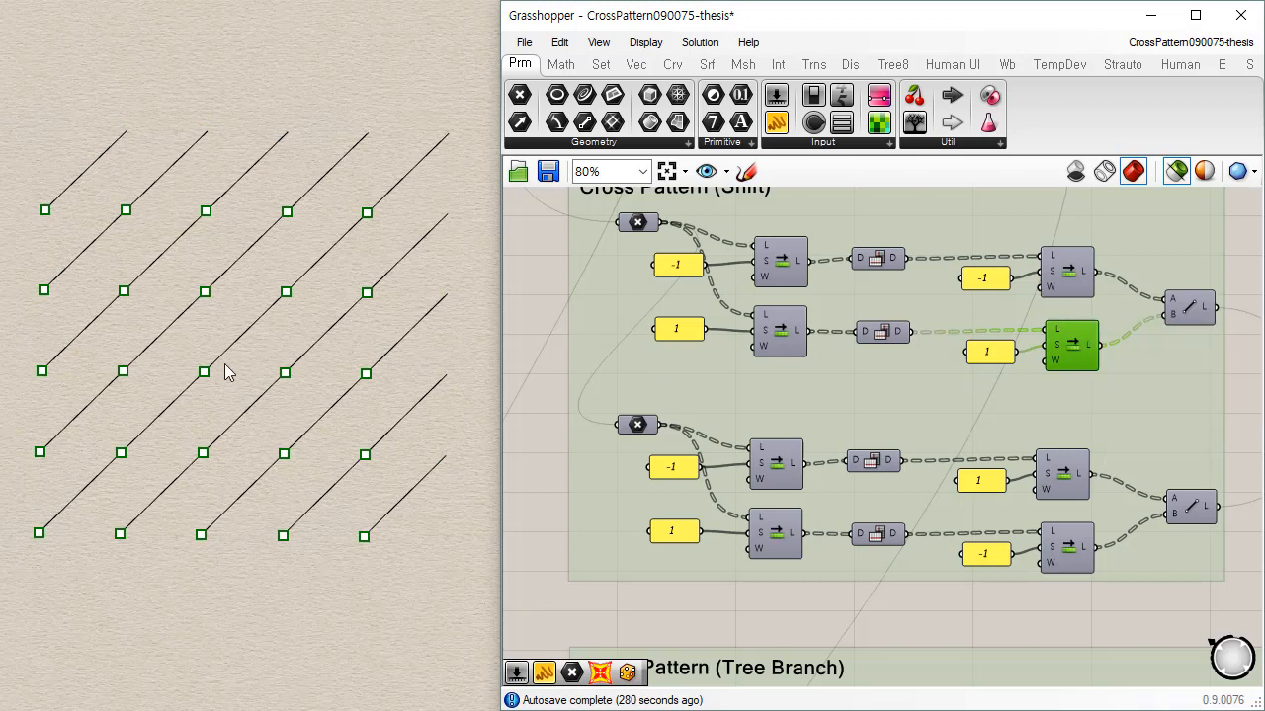
pyautogui.click(243, 336)
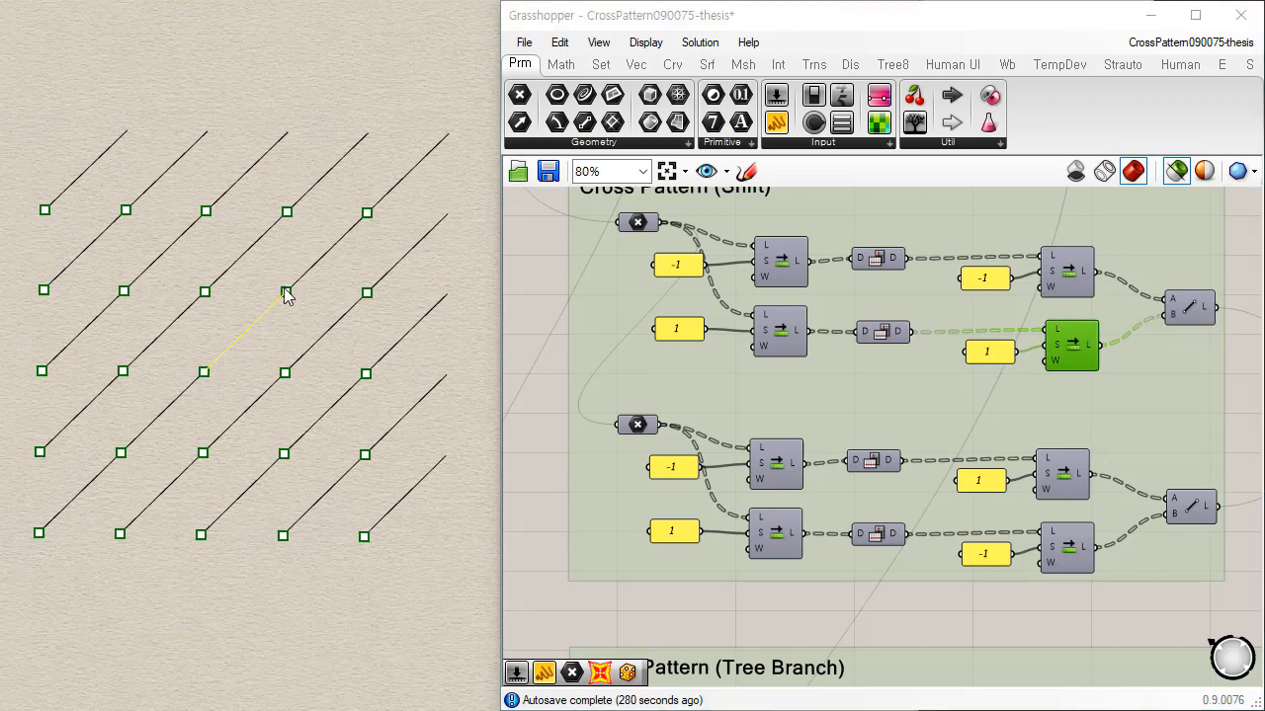
pyautogui.click(414, 168)
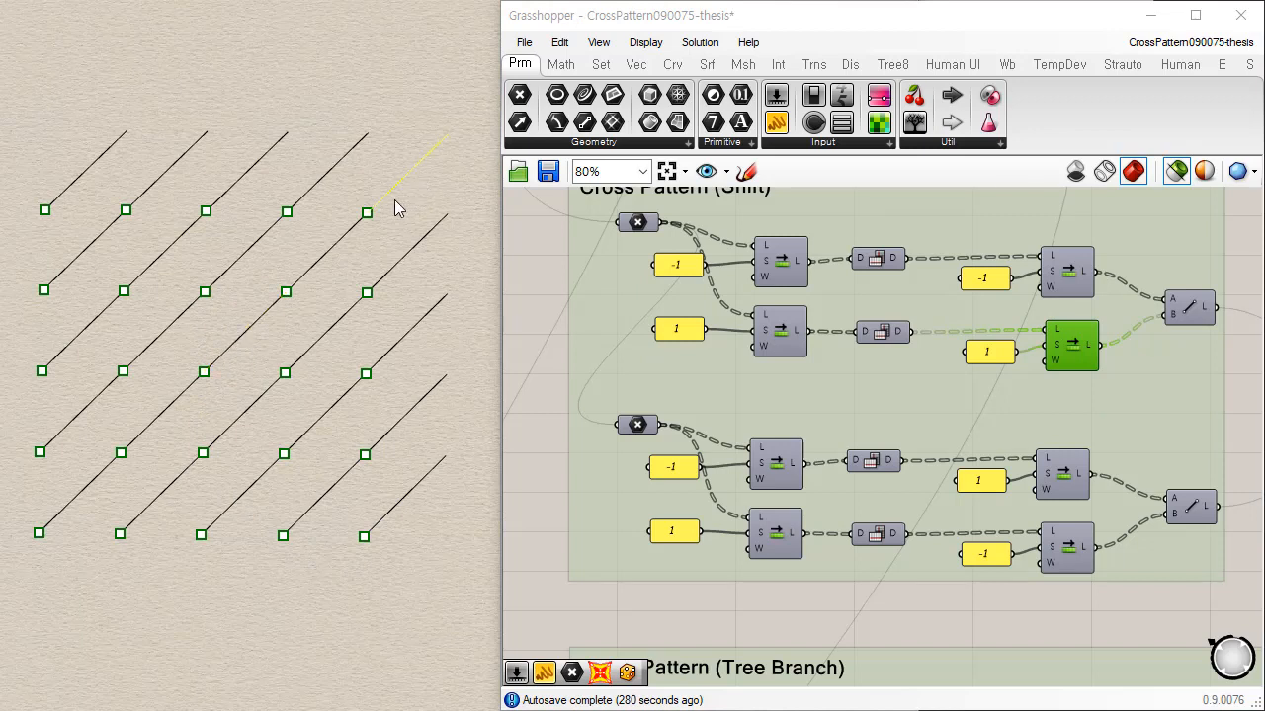
pyautogui.click(450, 98)
pyautogui.moveTo(47, 164); pyautogui.dragTo(48, 164)
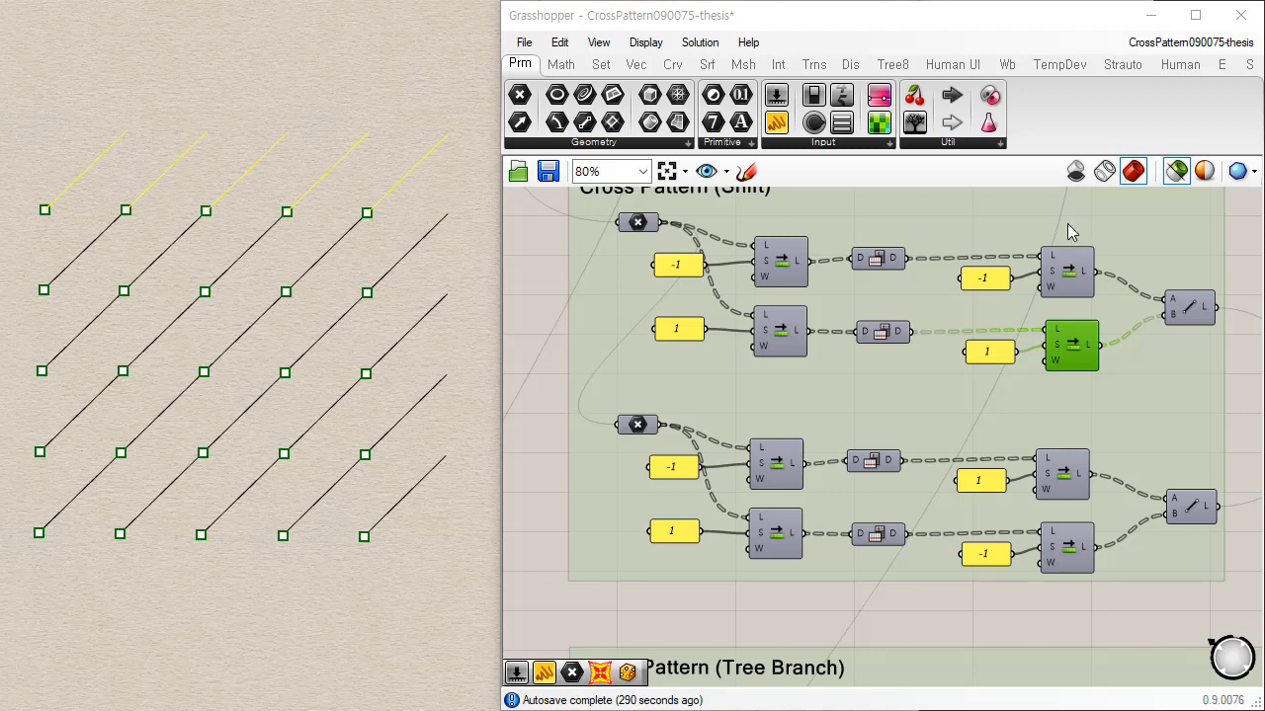
pyautogui.click(1075, 271)
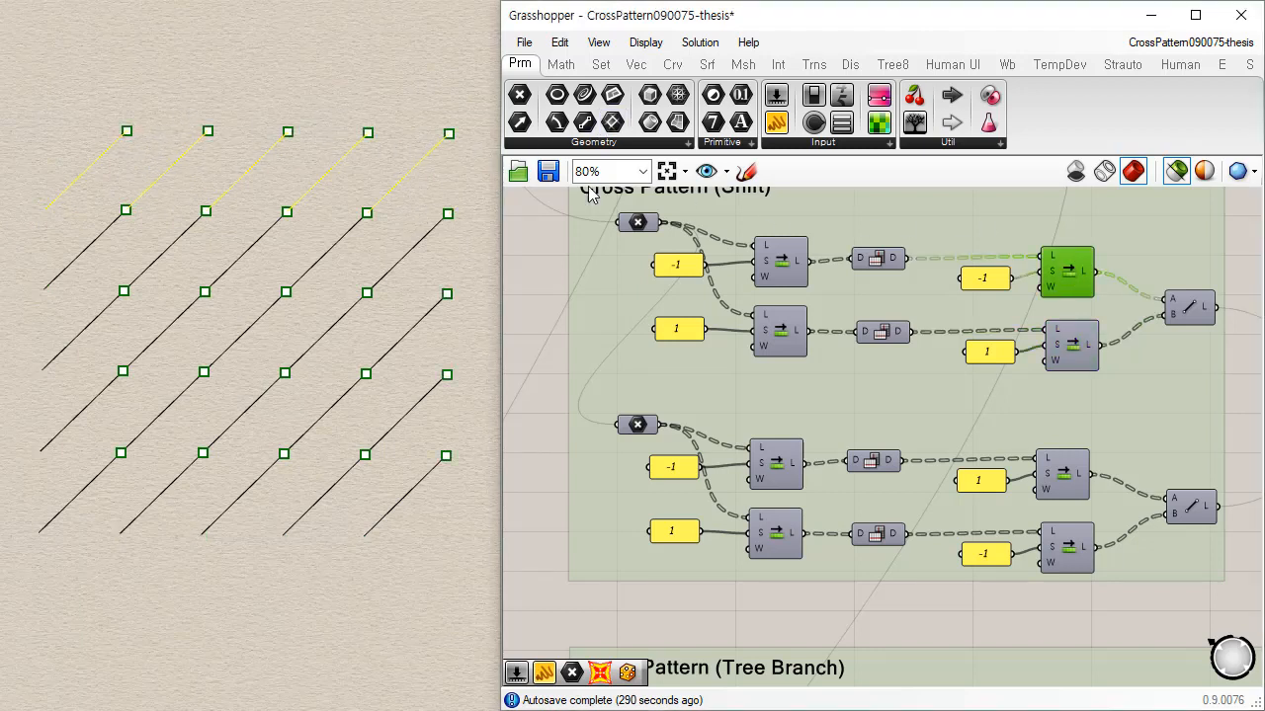
# Step: Delete all the baked diagonal lines from the Rhino model
pyautogui.moveTo(7, 83); pyautogui.dragTo(474, 553)
pyautogui.press('Delete')
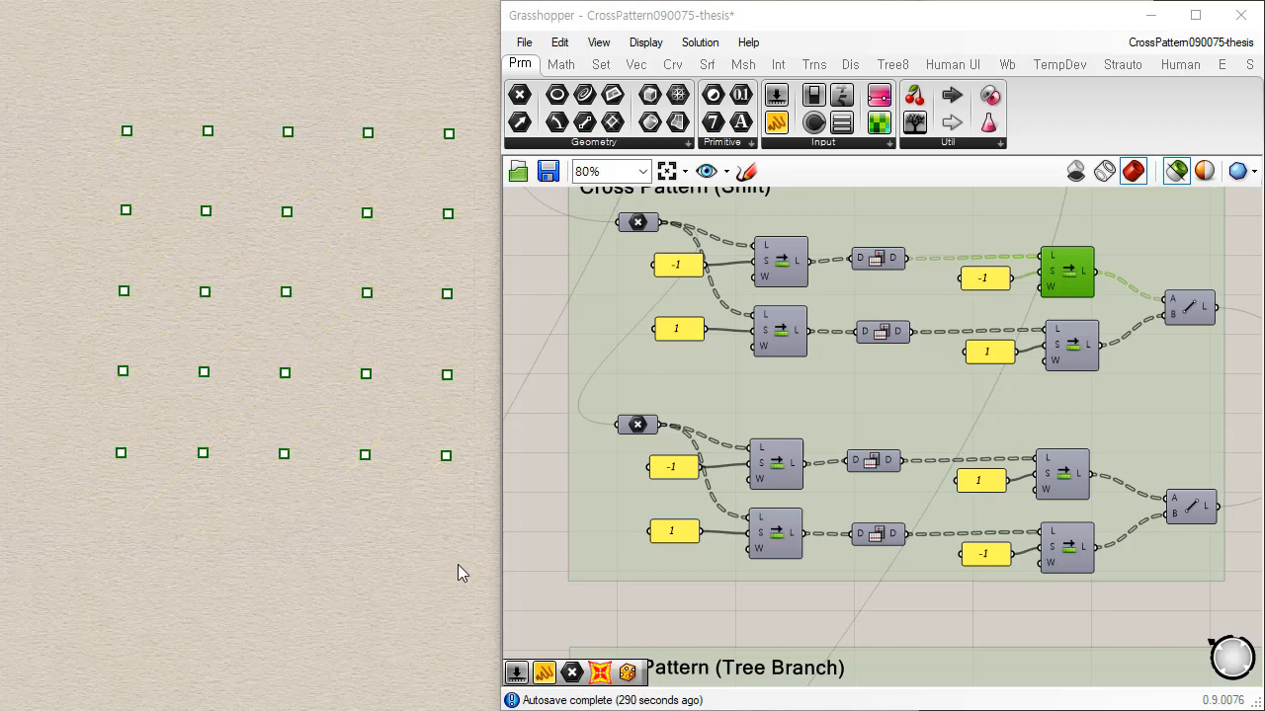
# Step: Trace the upper branch's -1 path by previewing its Point parameter, first Shift List, Flip Matrix and second Shift List
pyautogui.click(637, 223)
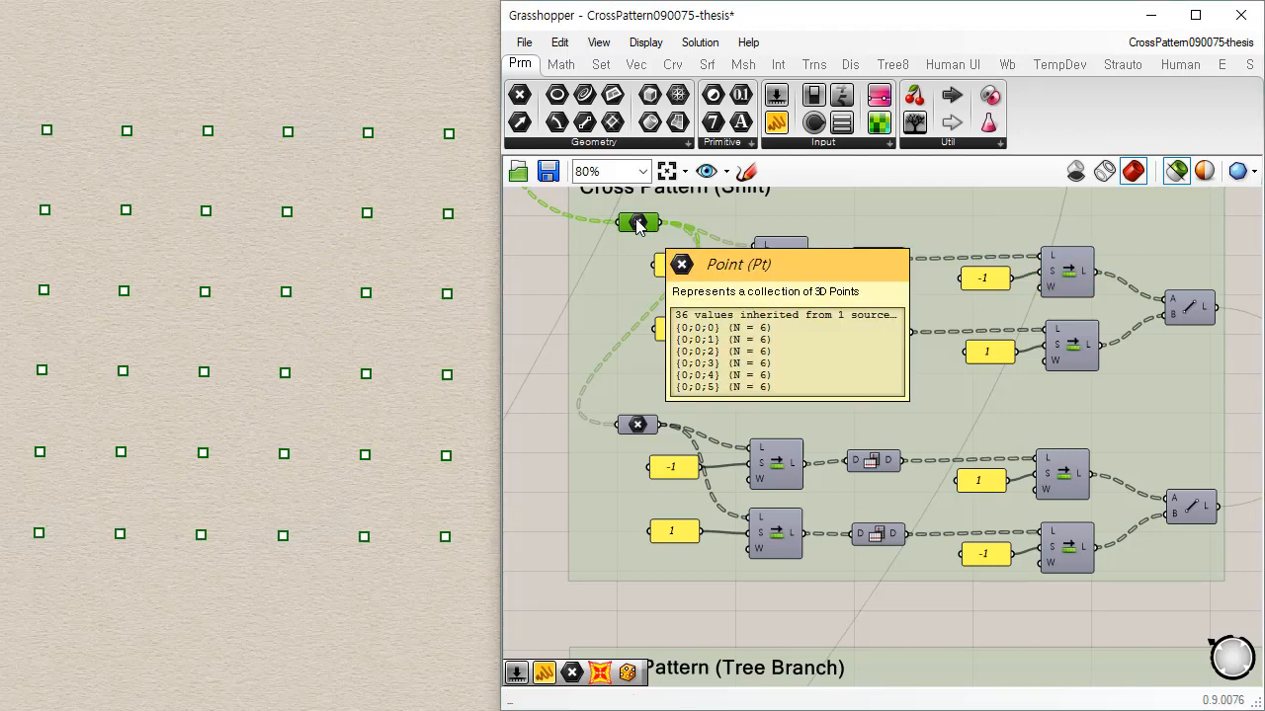
pyautogui.click(1071, 283)
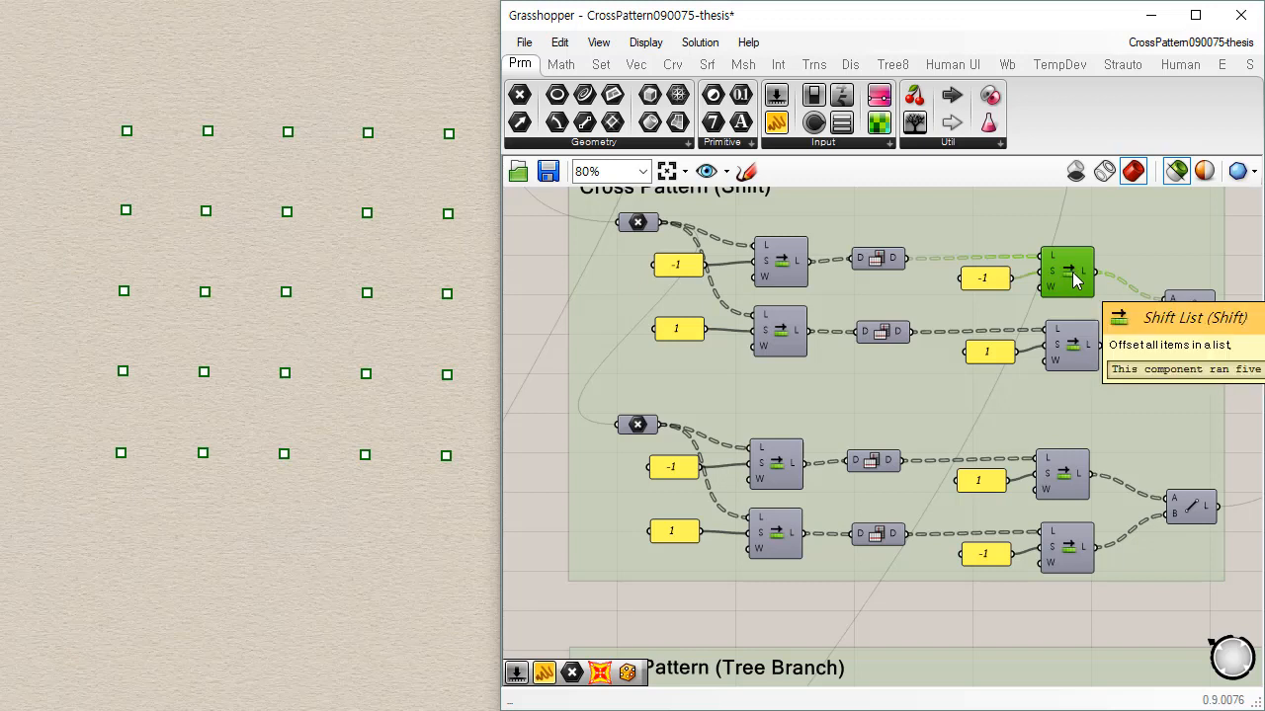
pyautogui.click(784, 267)
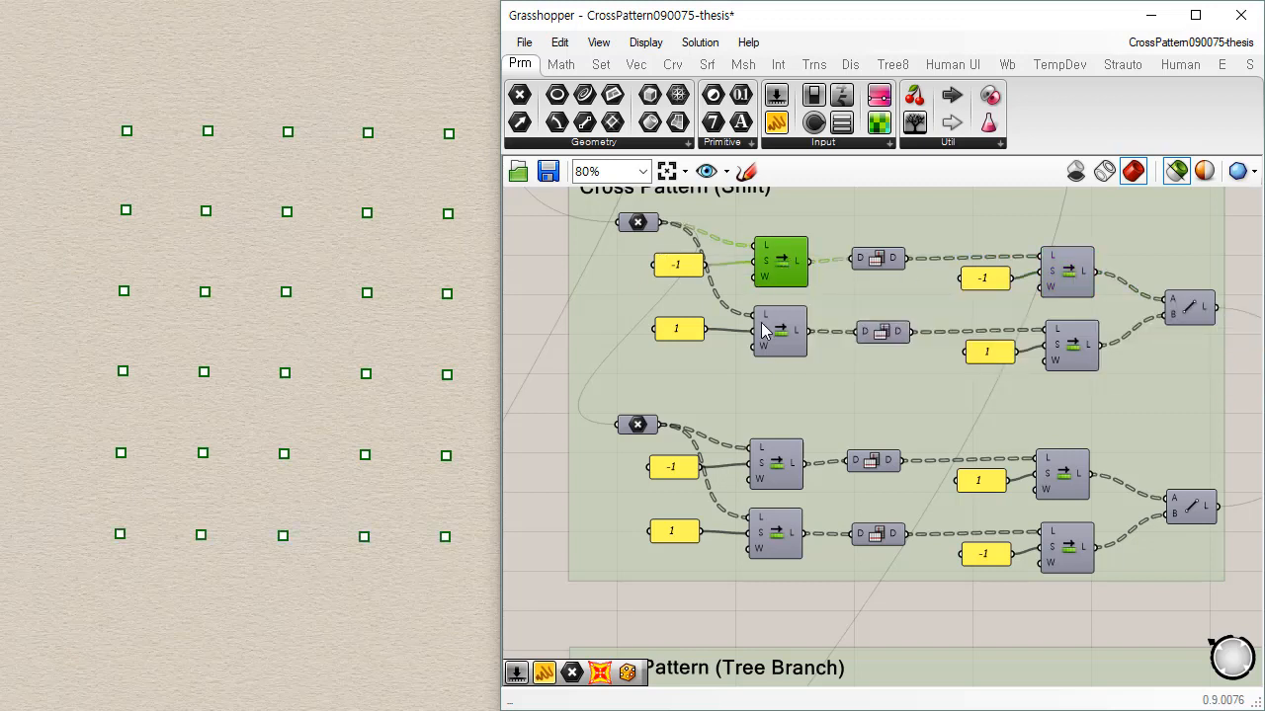
pyautogui.click(638, 222)
pyautogui.click(778, 261)
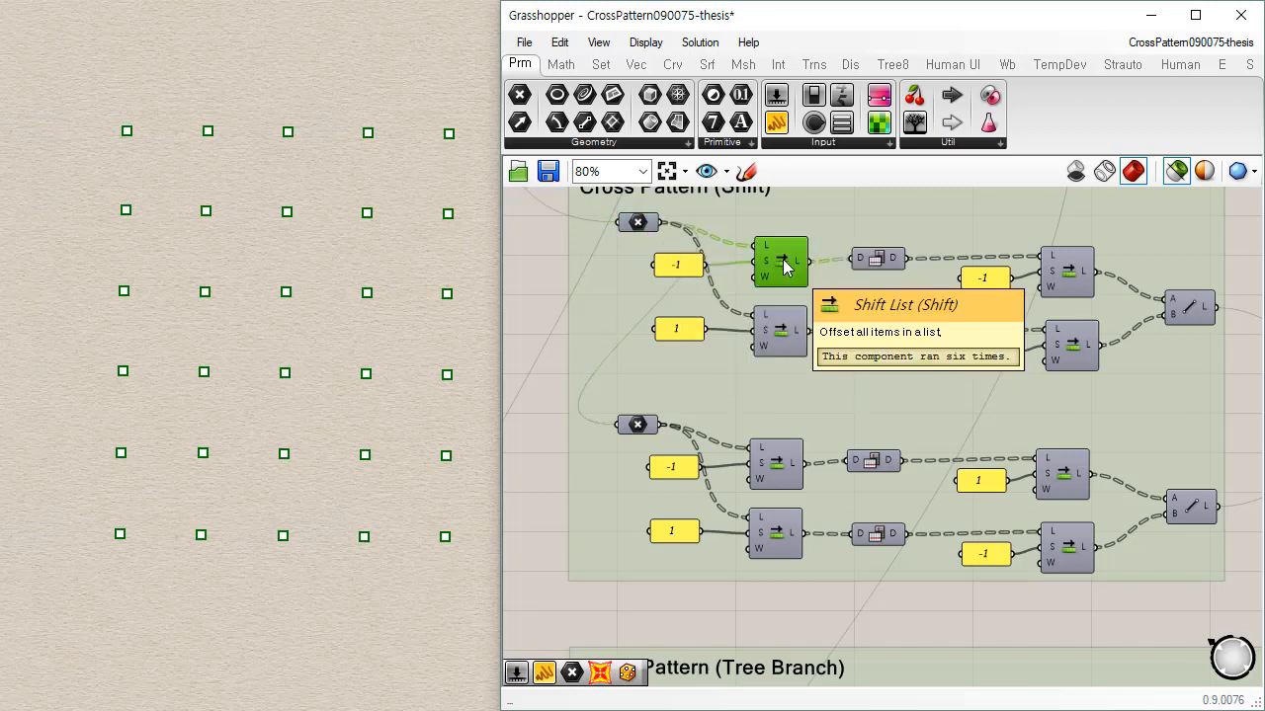
pyautogui.click(858, 266)
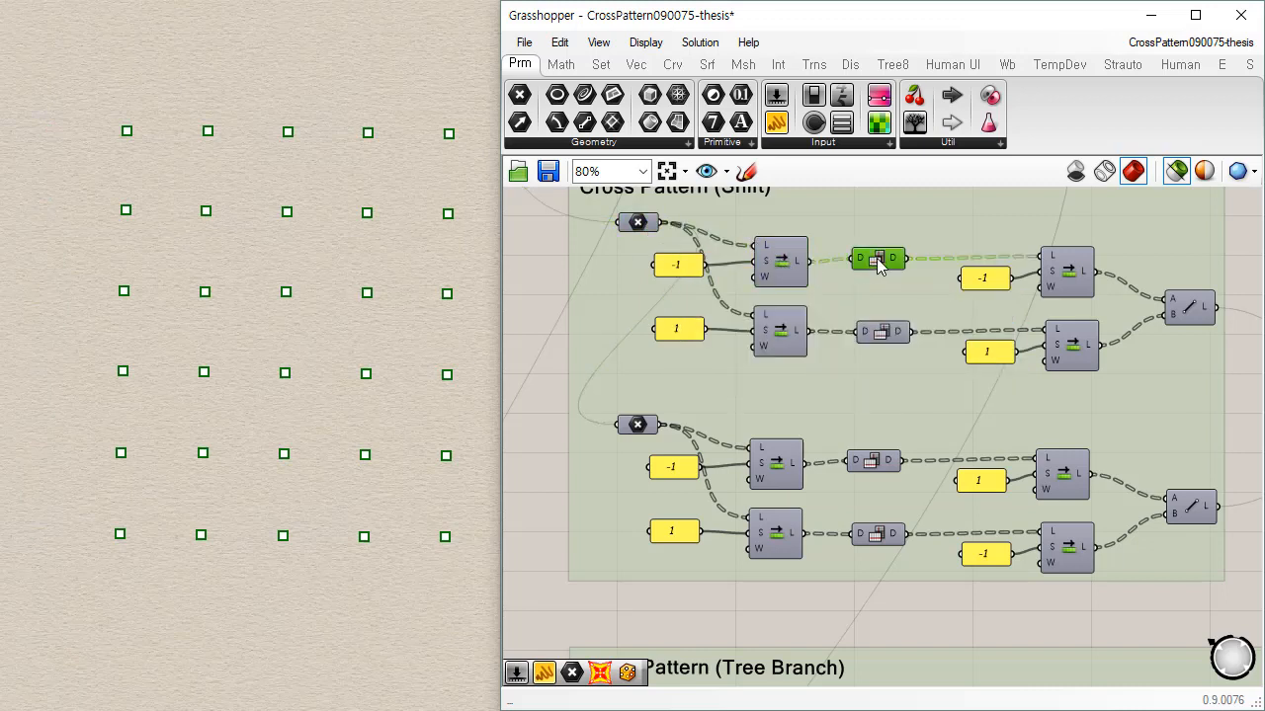
pyautogui.click(1067, 277)
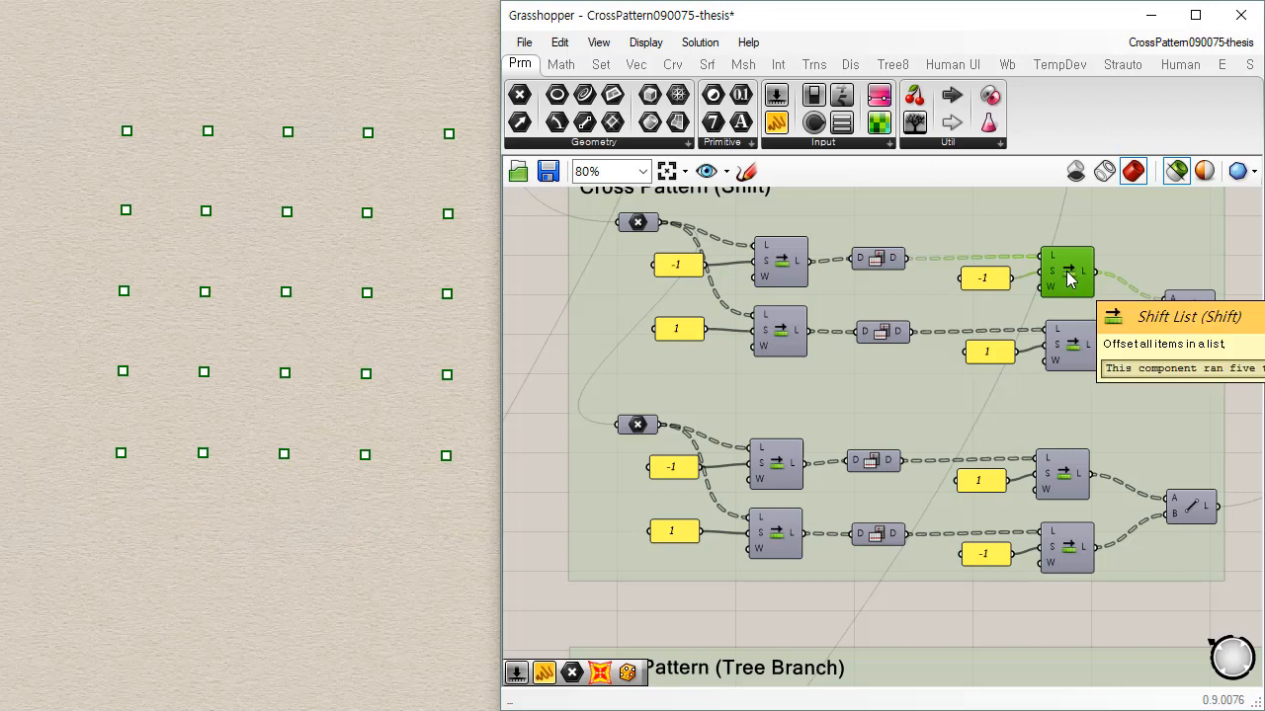
# Step: Trace the Cross Pattern (Shift) input back to the source grid's Flip Matrix, preview its points, and return to the group
pyautogui.scroll(-4, 1053, 404)
pyautogui.moveTo(1053, 404); pyautogui.dragTo(1071, 550, button='right')
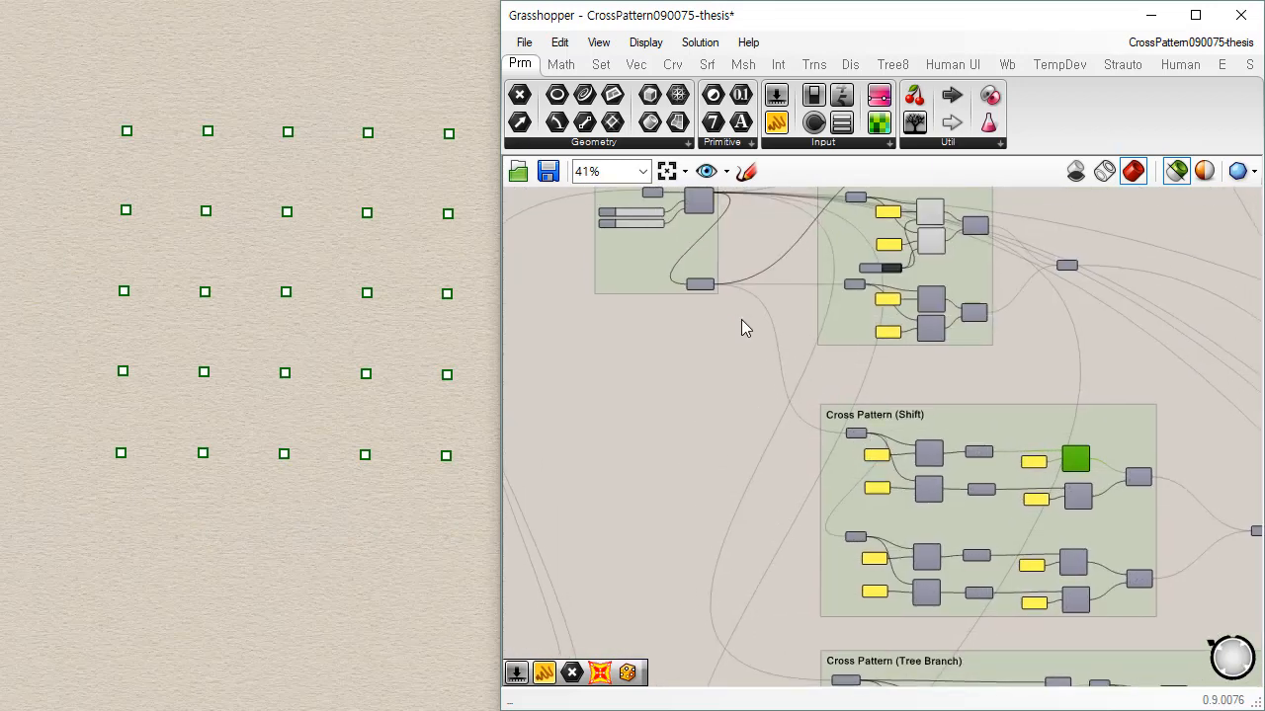
pyautogui.scroll(4, 741, 326)
pyautogui.click(659, 278)
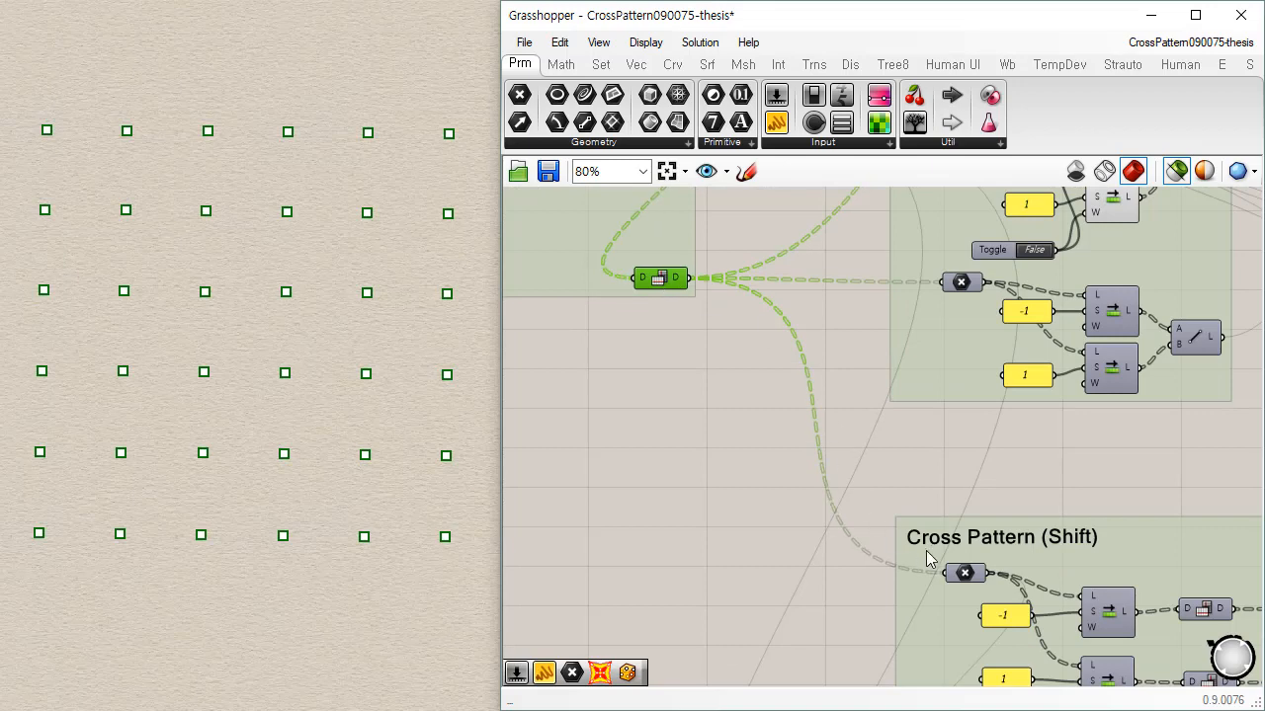
pyautogui.scroll(-3, 929, 559)
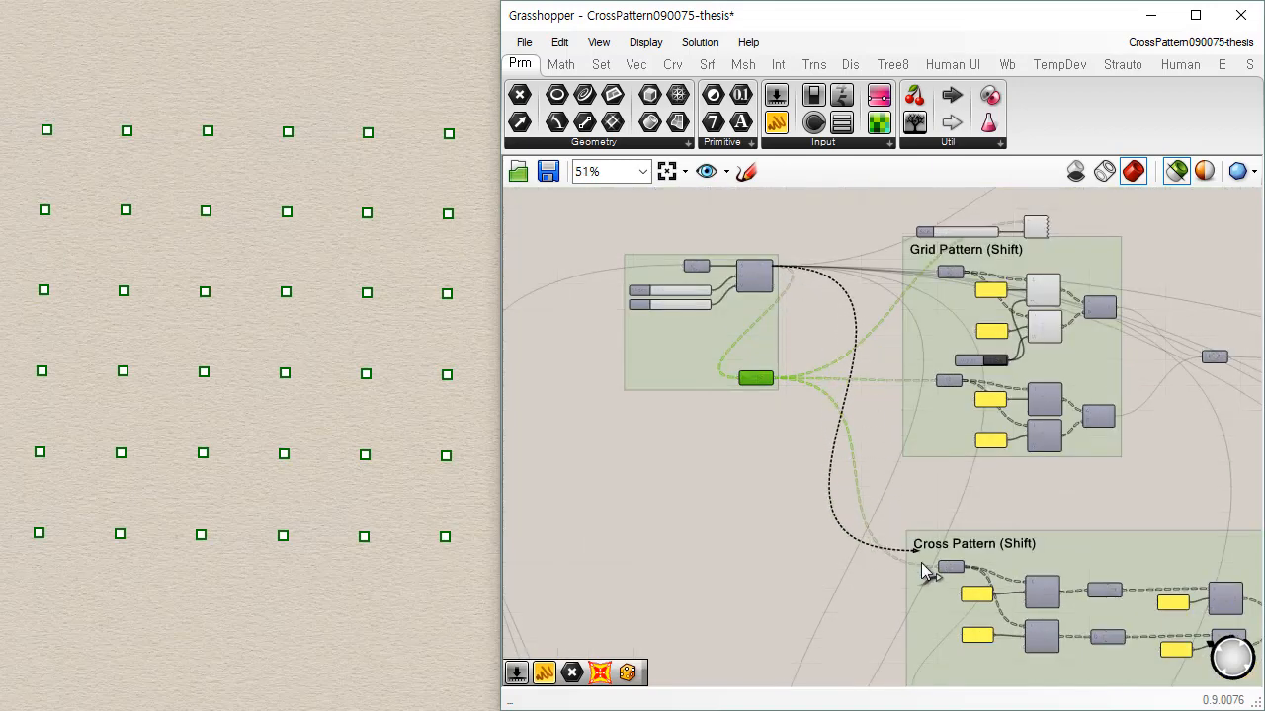
pyautogui.moveTo(962, 552); pyautogui.dragTo(758, 378, button='right')
pyautogui.scroll(5, 758, 381)
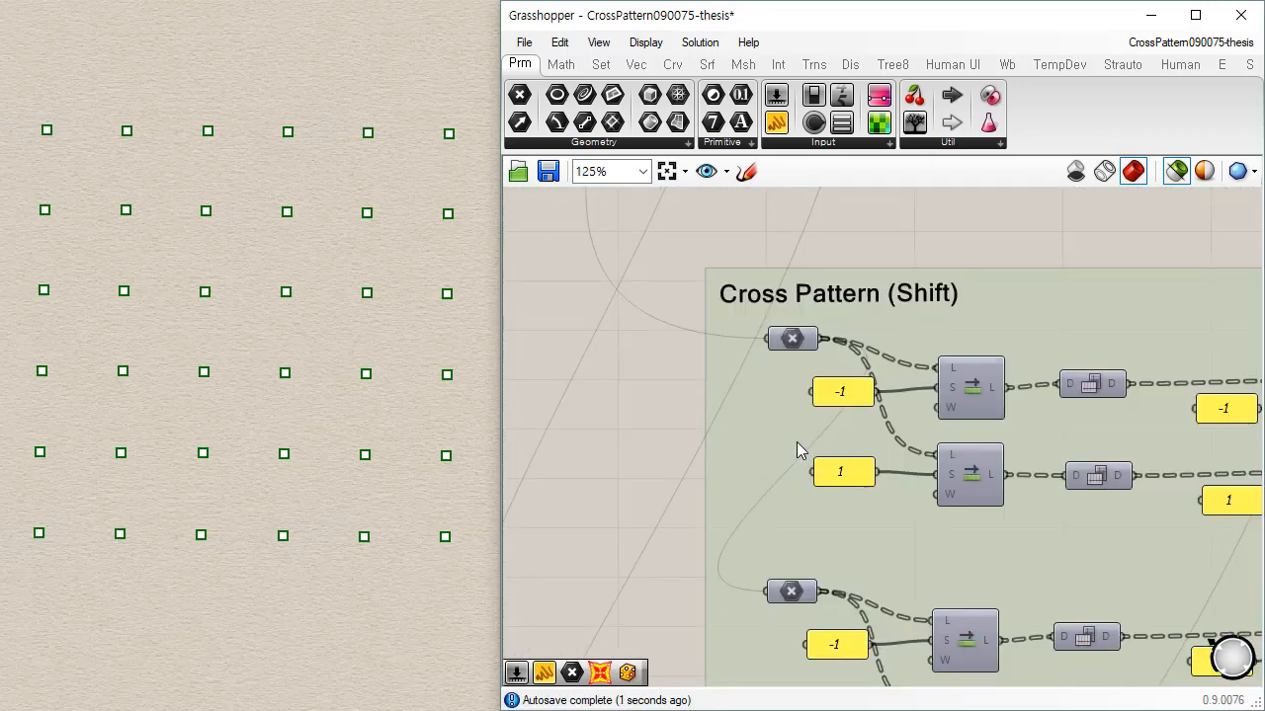
# Step: Compare the upper branch's Point parameter with the outputs of its first Shift Lists, offset -1 and 1
pyautogui.click(787, 241)
pyautogui.scroll(-3, 744, 341)
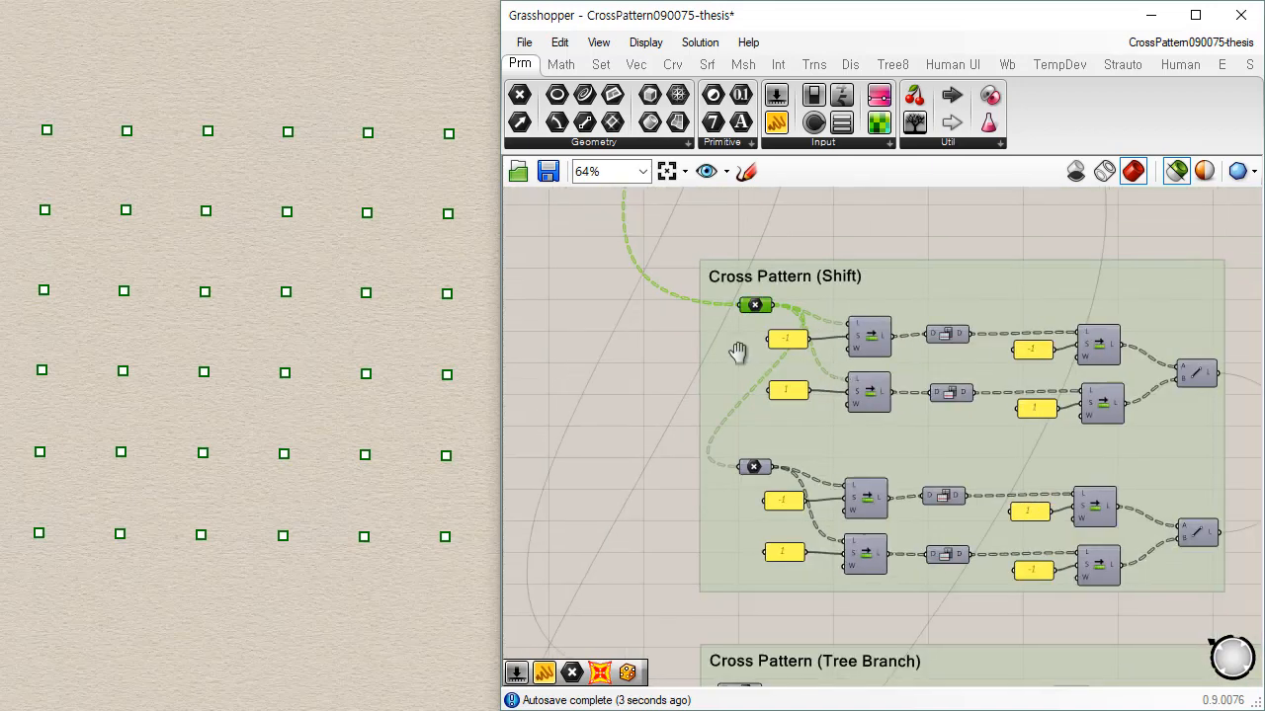
pyautogui.moveTo(740, 353); pyautogui.dragTo(689, 305, button='right')
pyautogui.scroll(1, 689, 305)
pyautogui.moveTo(550, 336); pyautogui.dragTo(644, 321, button='right')
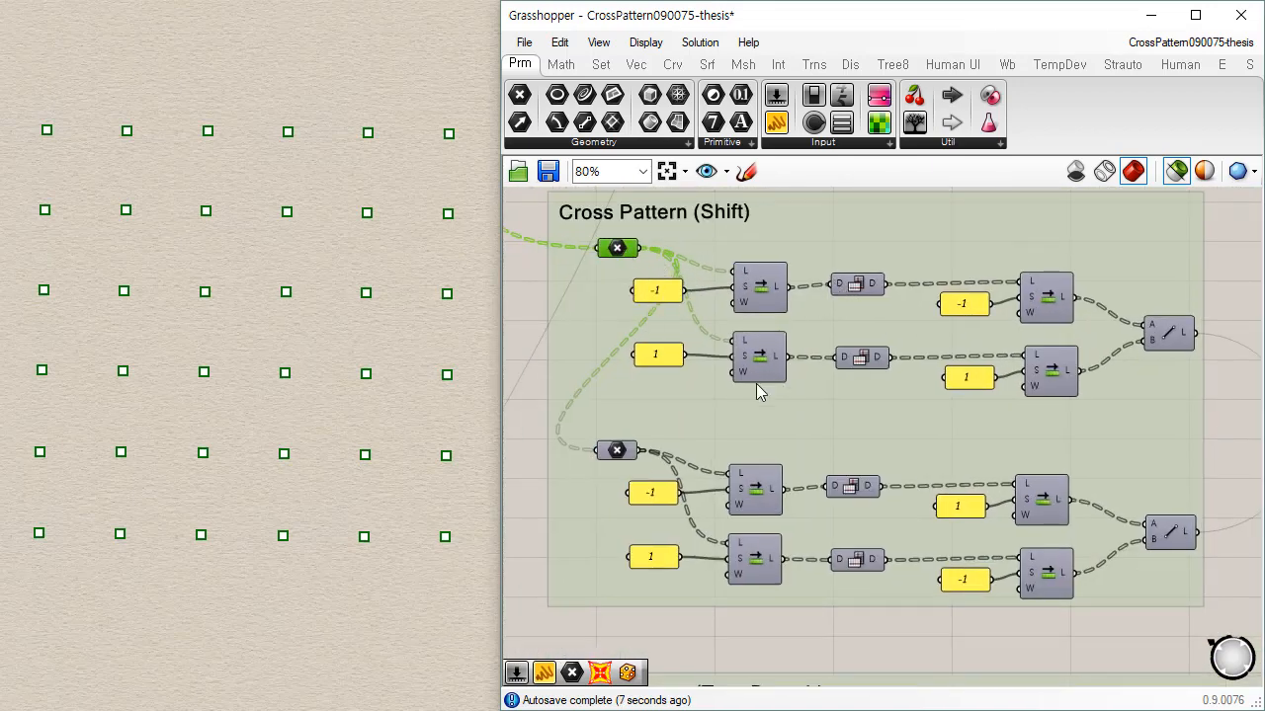
pyautogui.moveTo(724, 391); pyautogui.dragTo(722, 420, button='right')
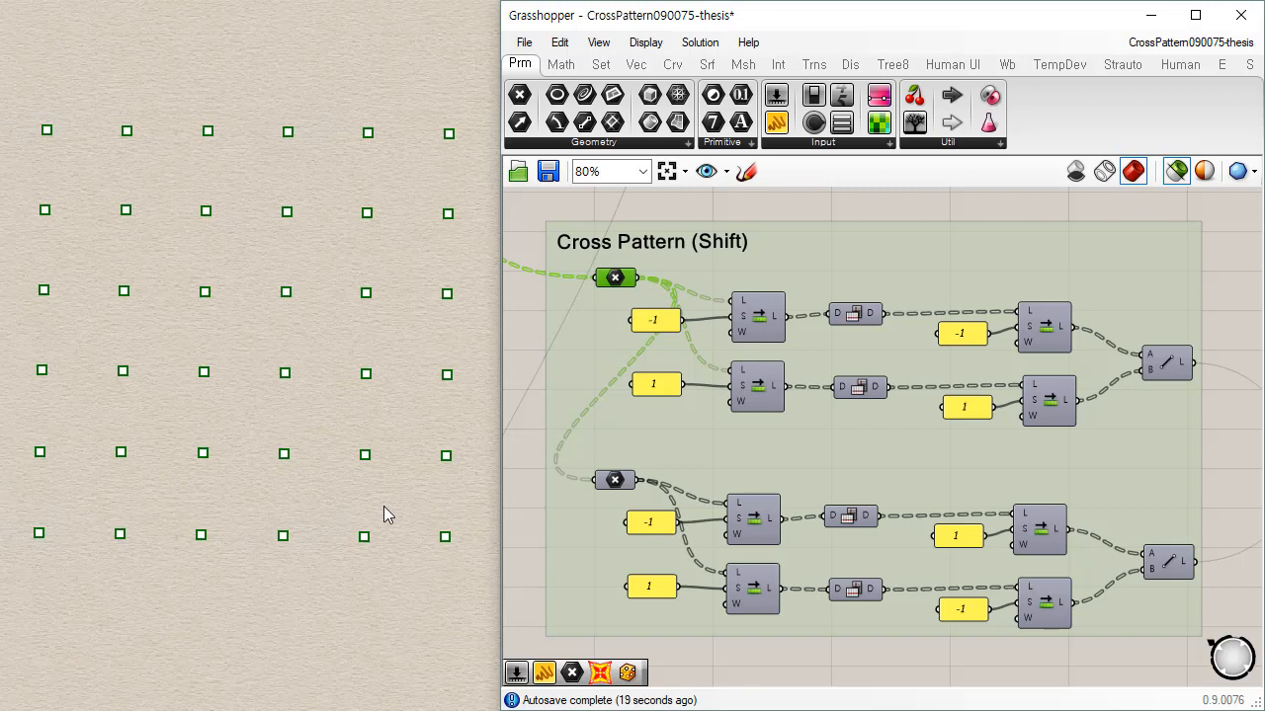
pyautogui.click(759, 318)
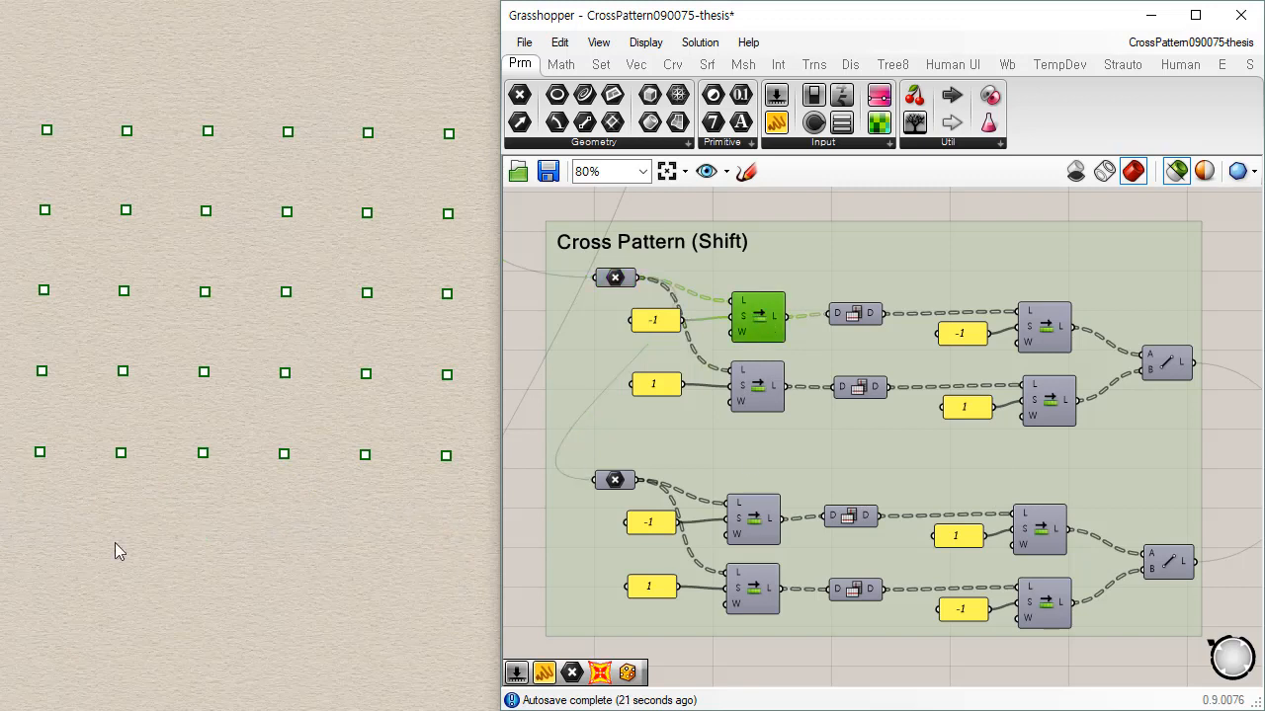
pyautogui.click(756, 388)
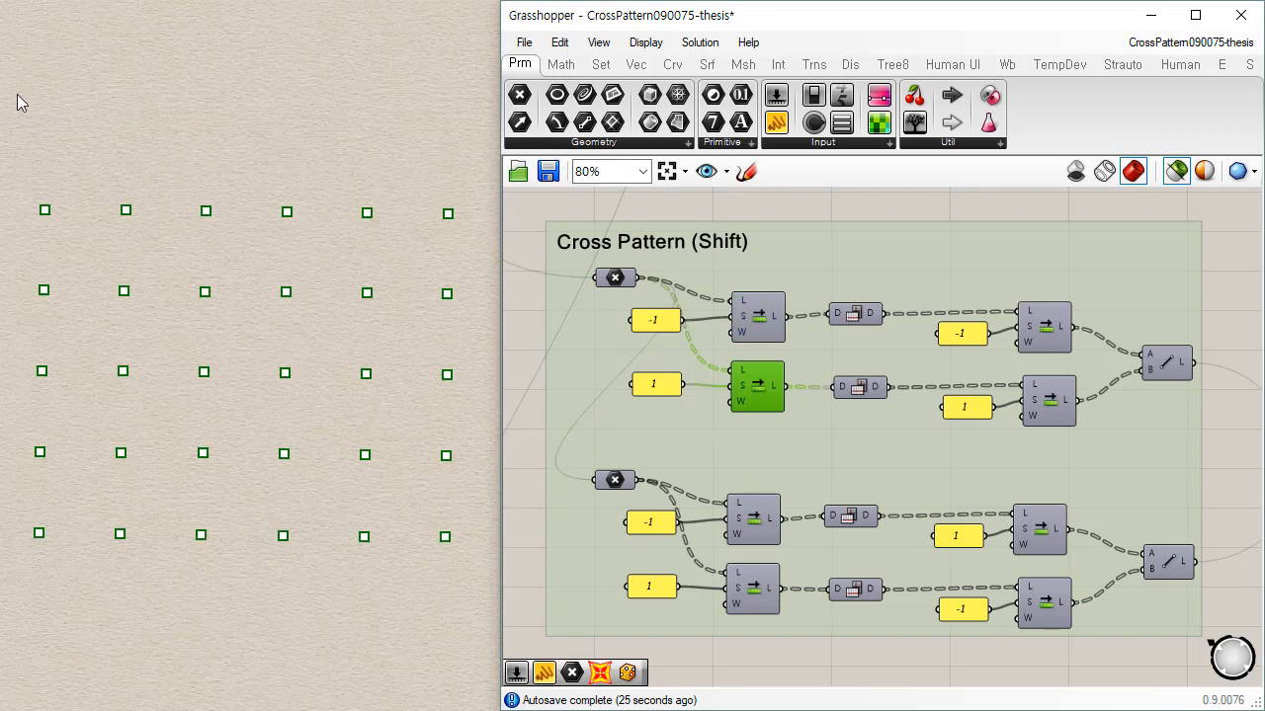
pyautogui.click(768, 330)
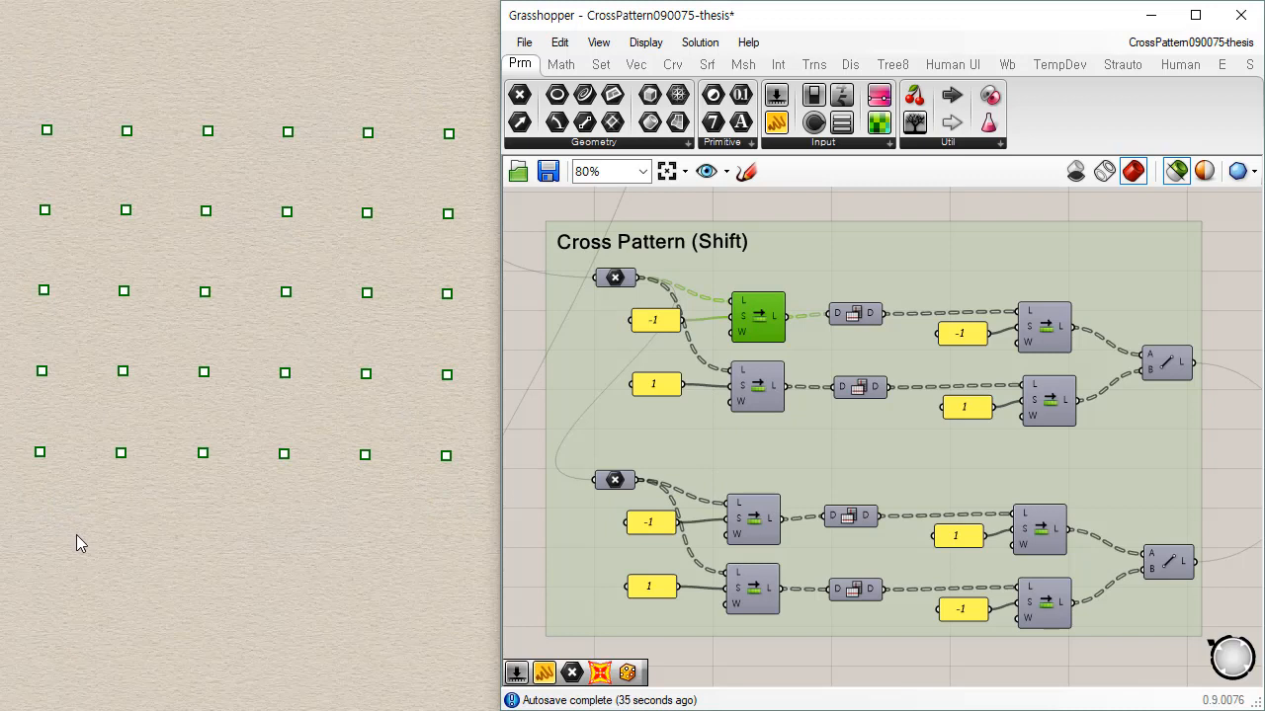
# Step: Examine the upper branch's -1 Flip Matrix and final Shift List, its original points, and both Shift Lists on the 1 path
pyautogui.click(855, 316)
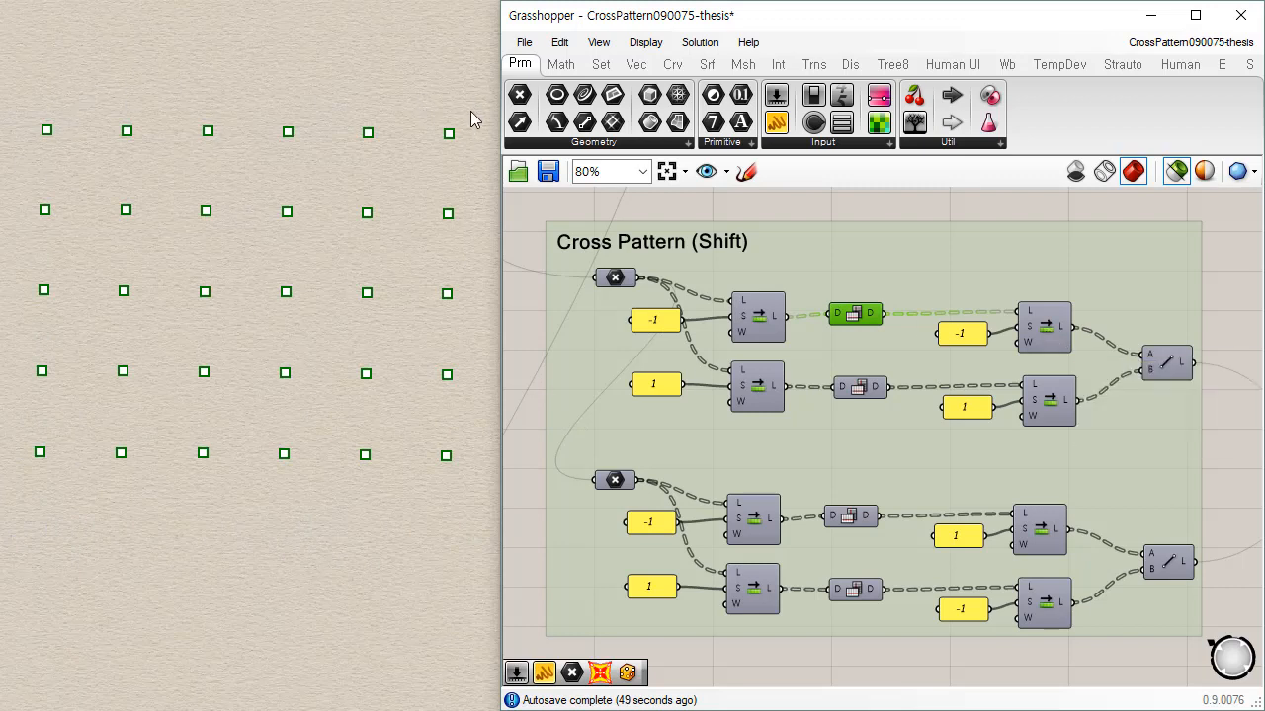
pyautogui.click(1045, 331)
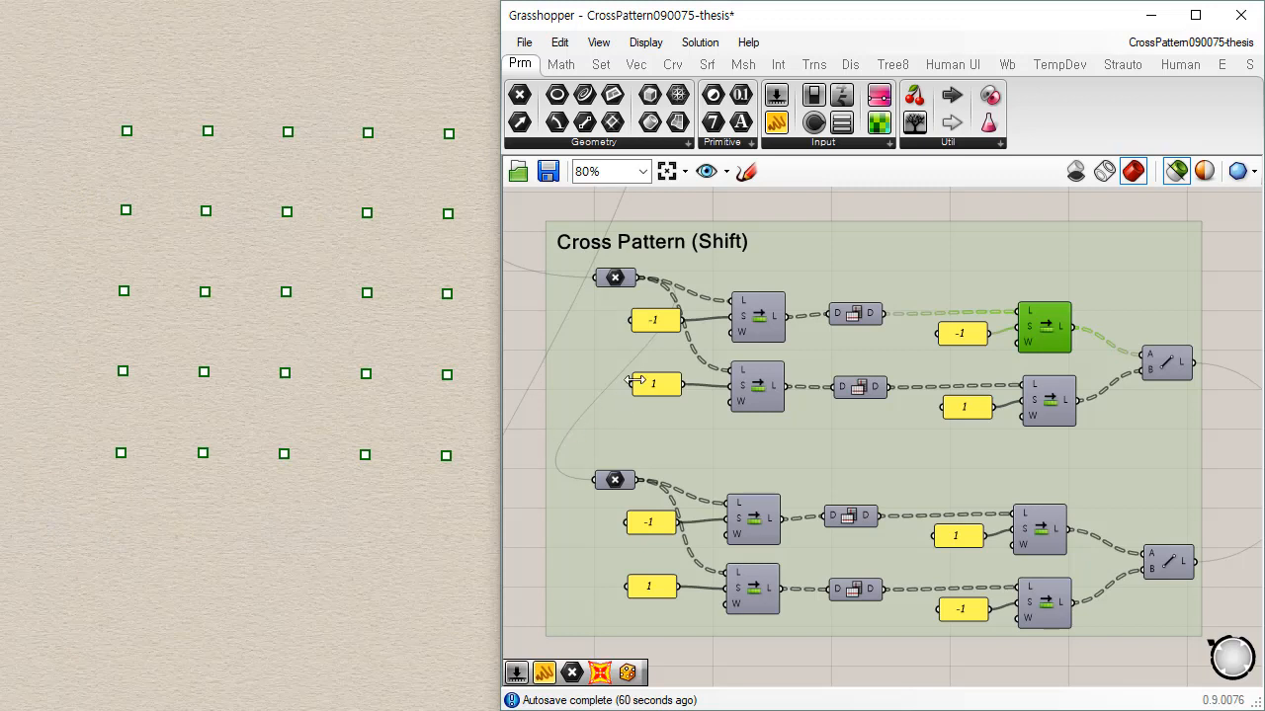
pyautogui.click(615, 278)
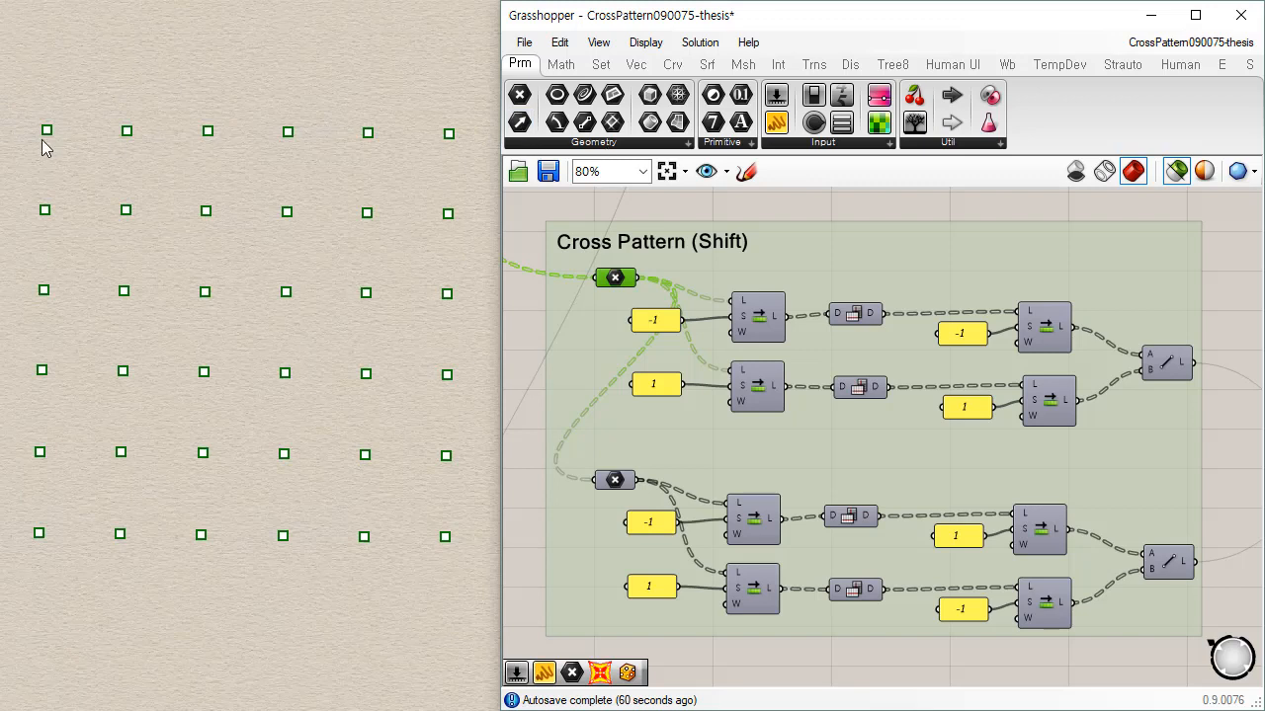
pyautogui.click(751, 395)
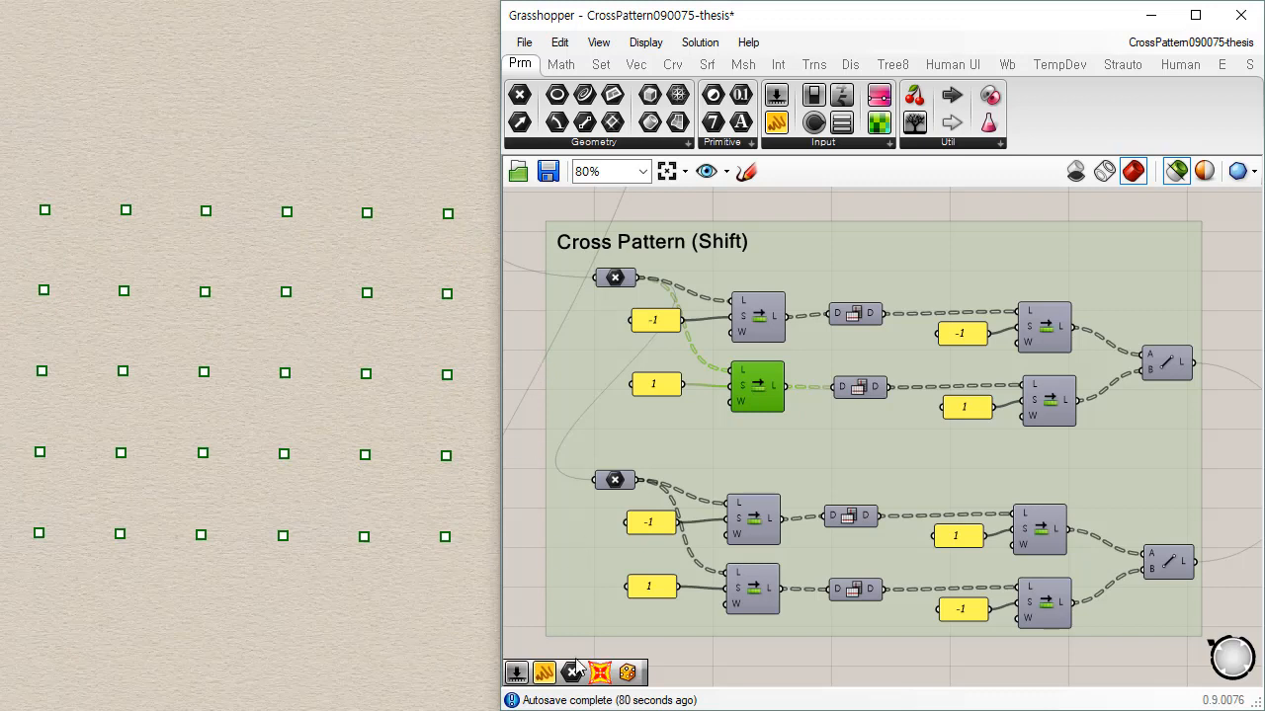
pyautogui.click(1049, 408)
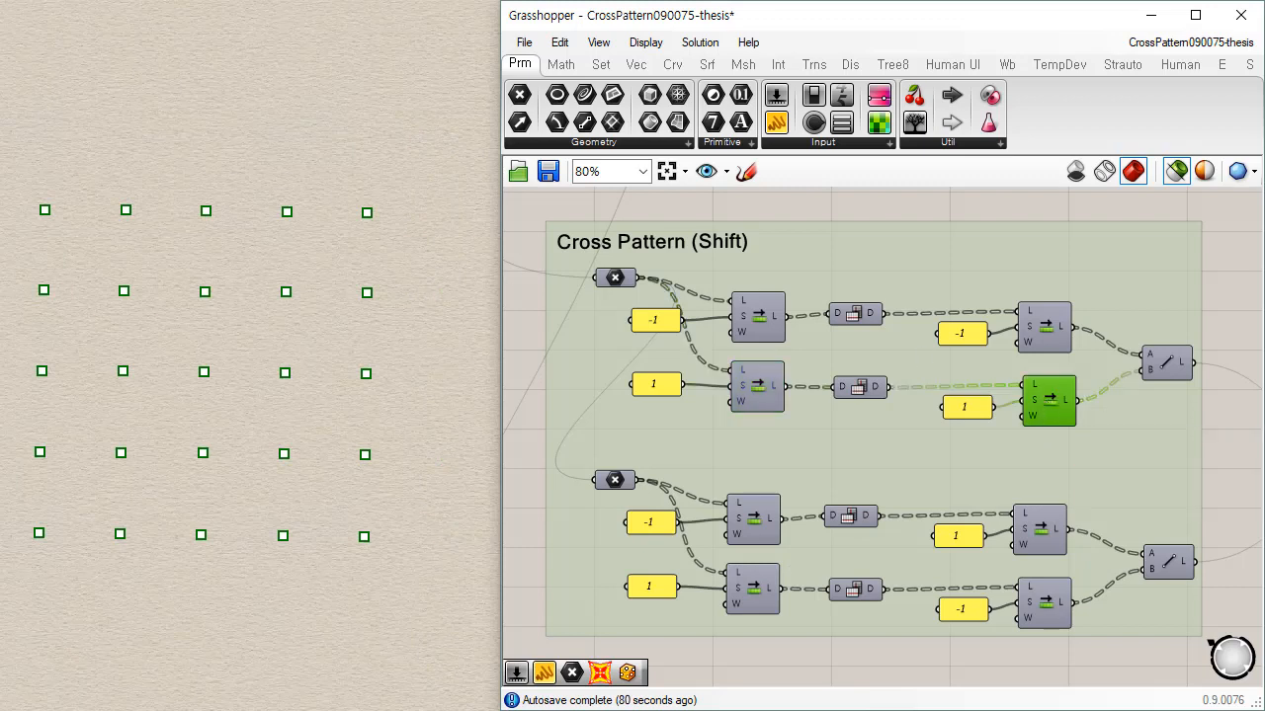
# Step: Preview the upper Line component against its two final Shift Lists, check the lower Line component, and clear the selection
pyautogui.click(1170, 365)
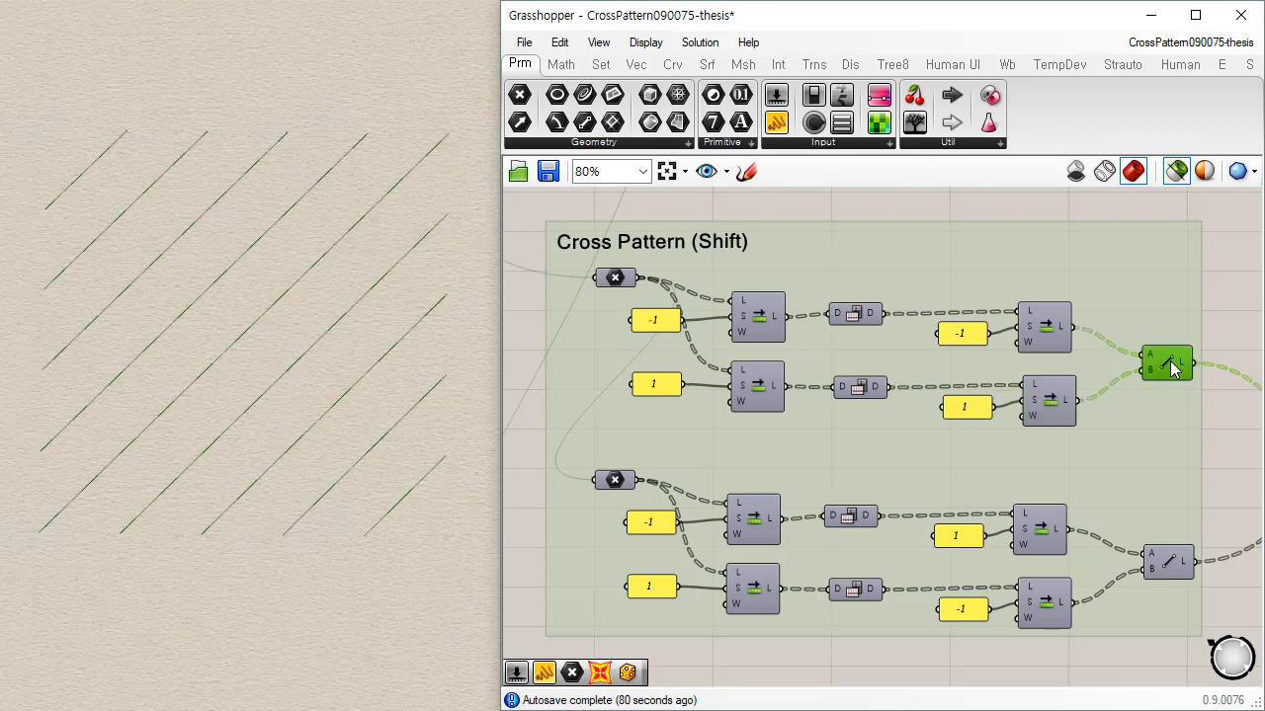
pyautogui.click(1050, 338)
pyautogui.click(1044, 401)
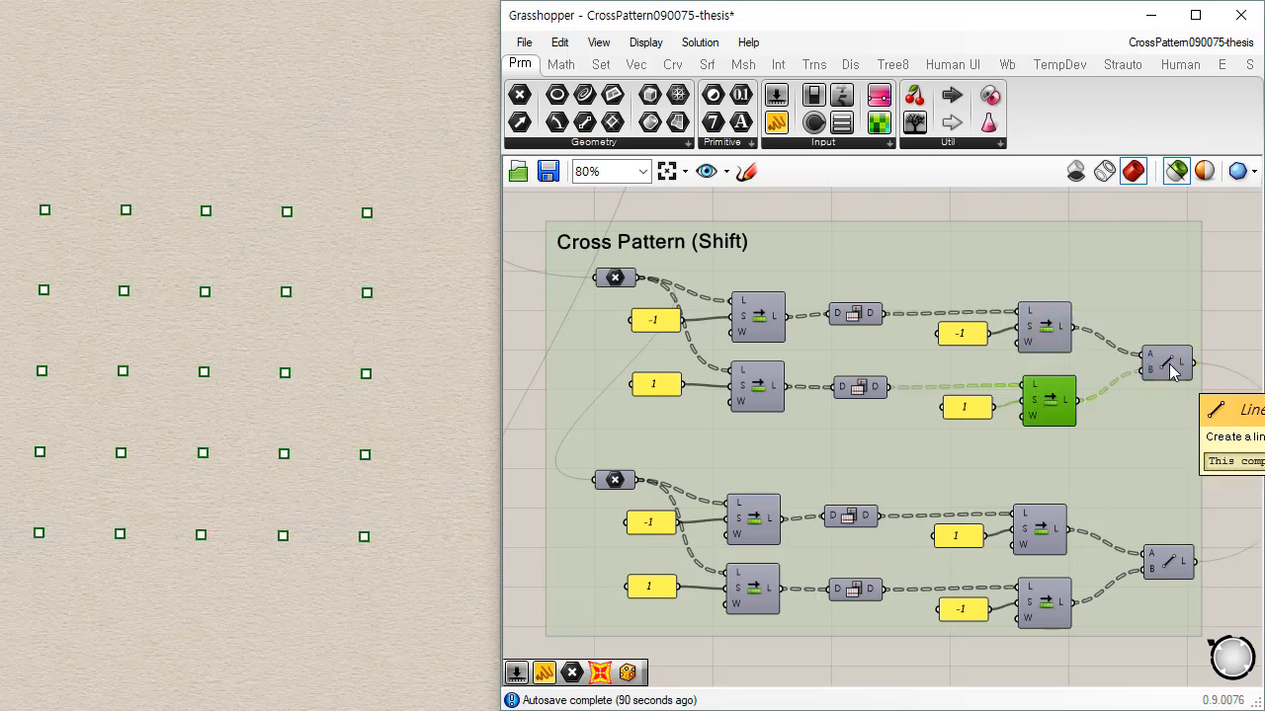
pyautogui.click(1171, 366)
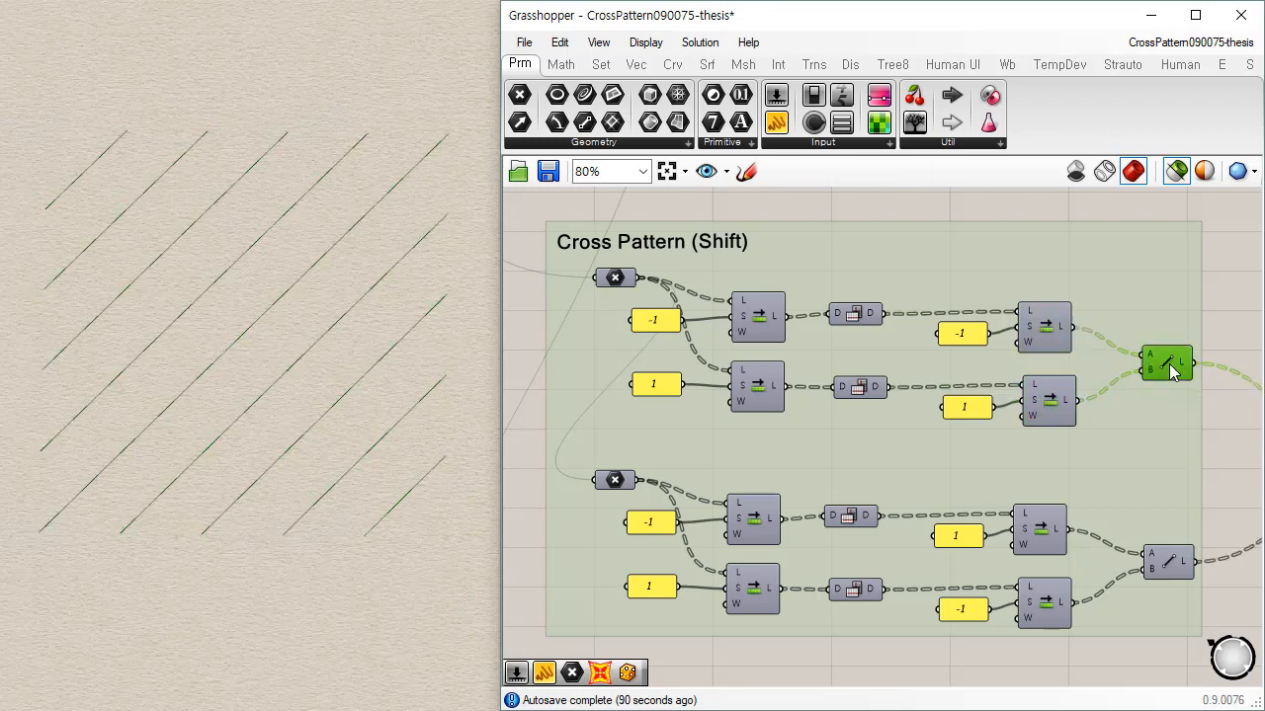
pyautogui.click(1170, 563)
pyautogui.click(1221, 499)
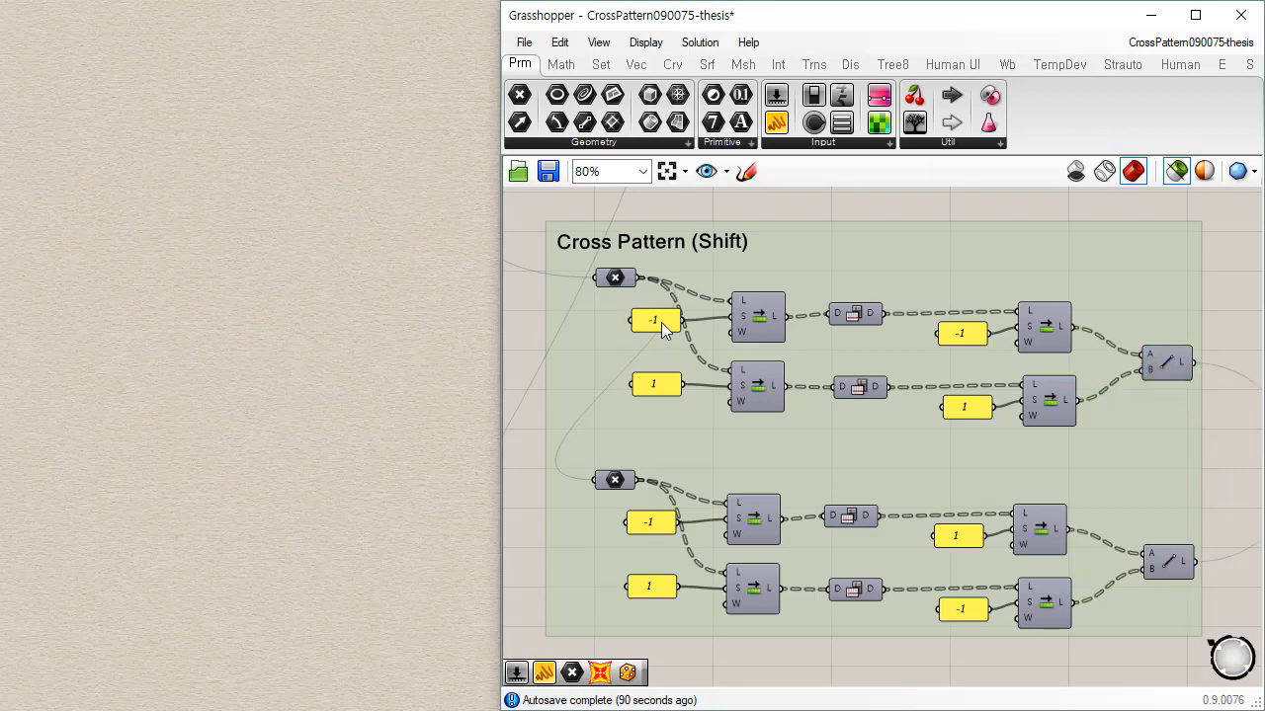
# Step: Compare the start and end point sets of the upper branch by alternating between its two final Shift Lists
pyautogui.click(1027, 330)
pyautogui.click(1049, 402)
pyautogui.click(1048, 339)
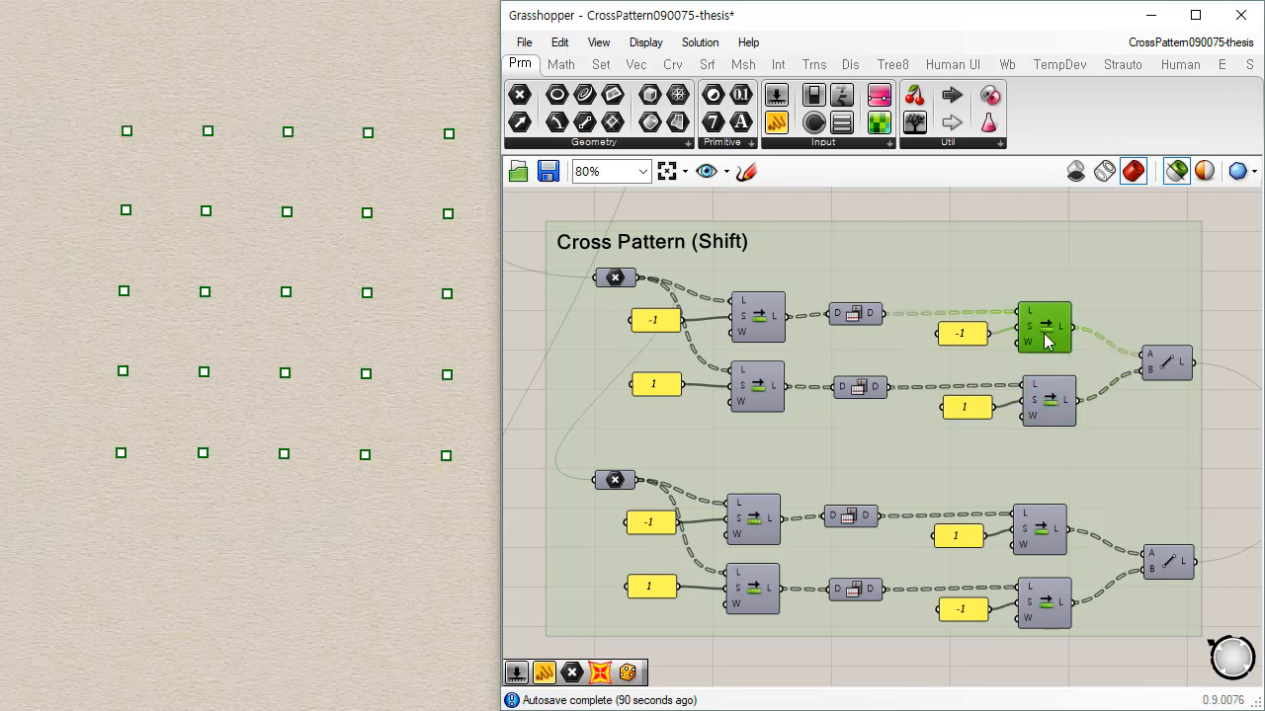
pyautogui.moveTo(1049, 402); pyautogui.dragTo(1049, 398)
pyautogui.click(1045, 332)
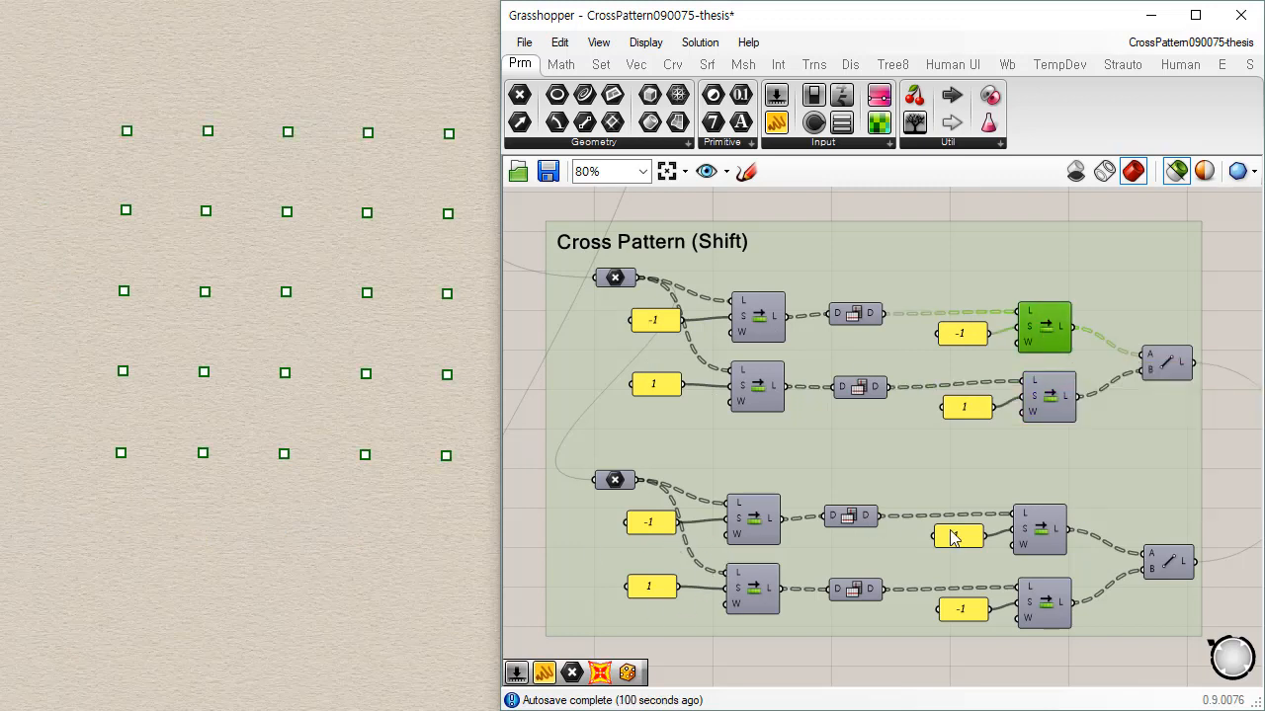
# Step: Trace the lower branch by previewing its Point parameter and the first and final Shift Lists of both paths
pyautogui.click(757, 532)
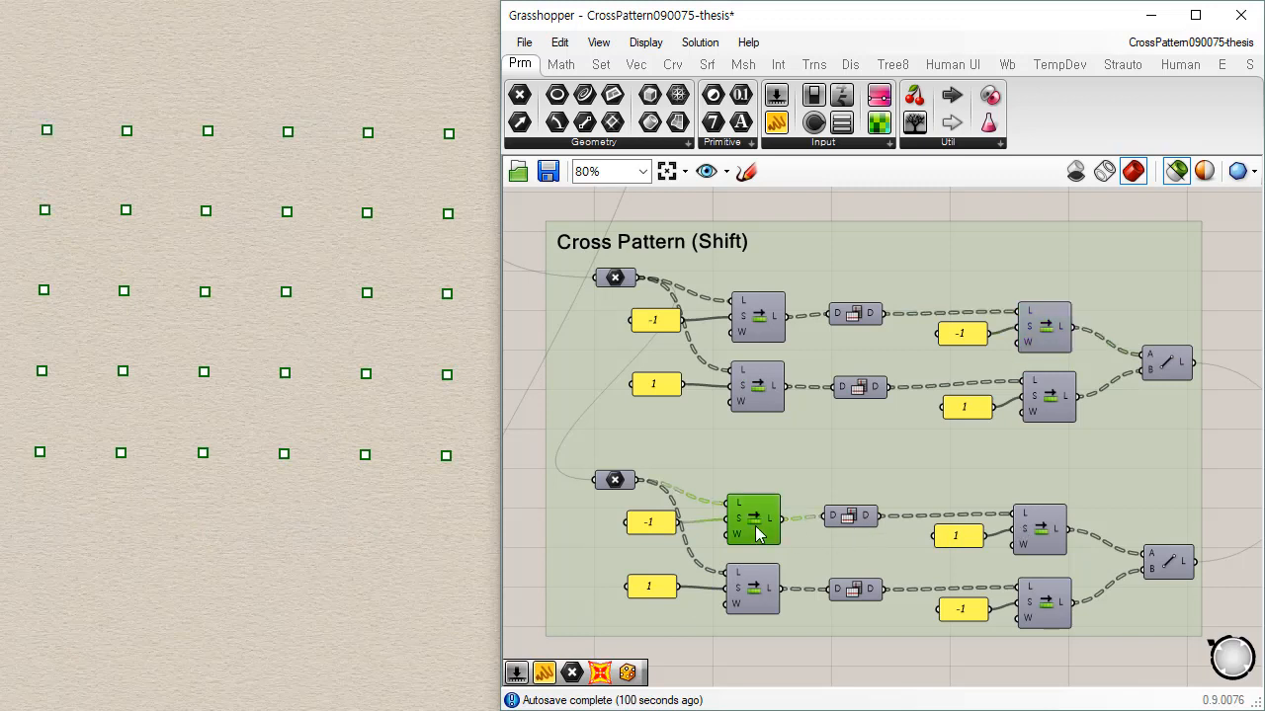
pyautogui.click(1050, 538)
pyautogui.click(615, 480)
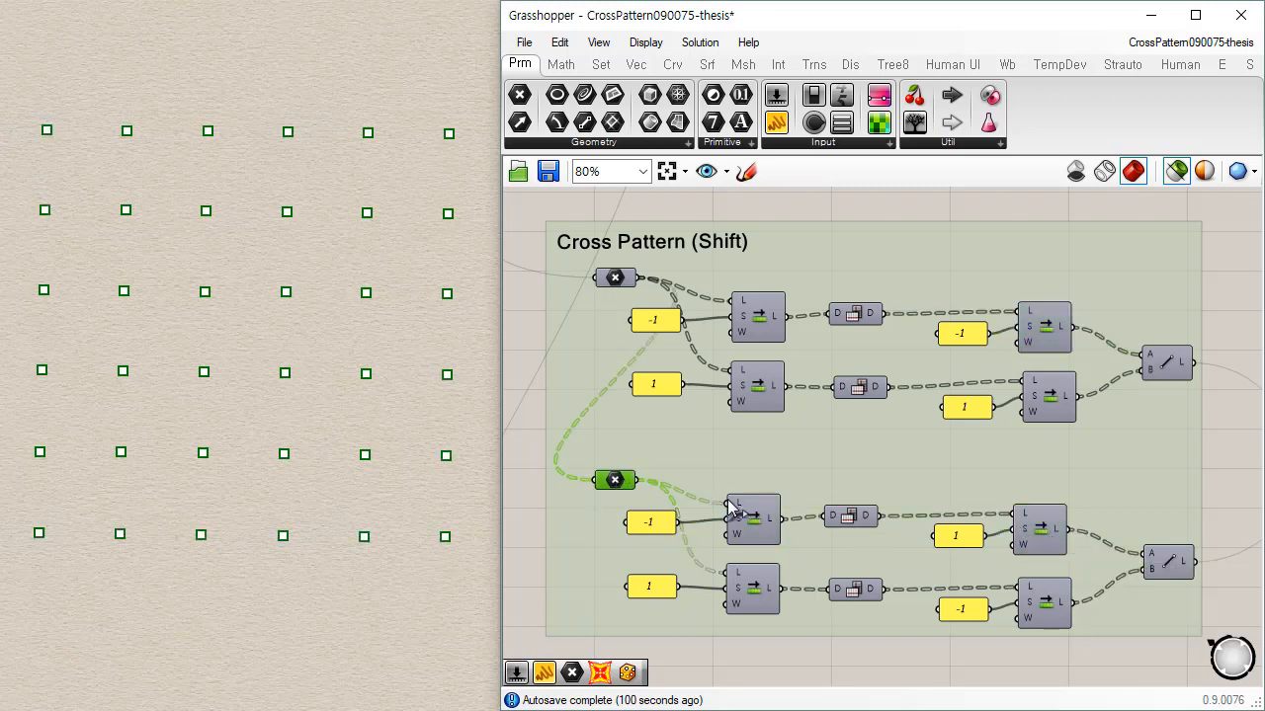
pyautogui.click(754, 515)
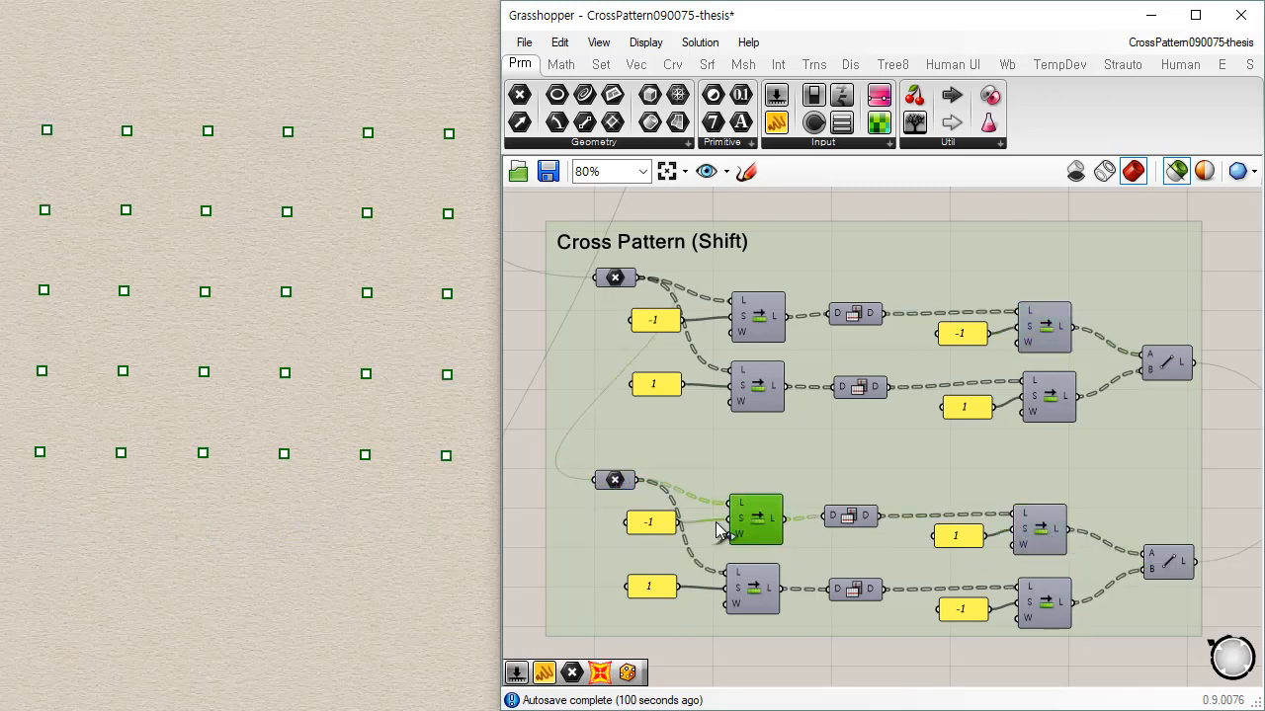
pyautogui.click(1046, 534)
pyautogui.click(760, 605)
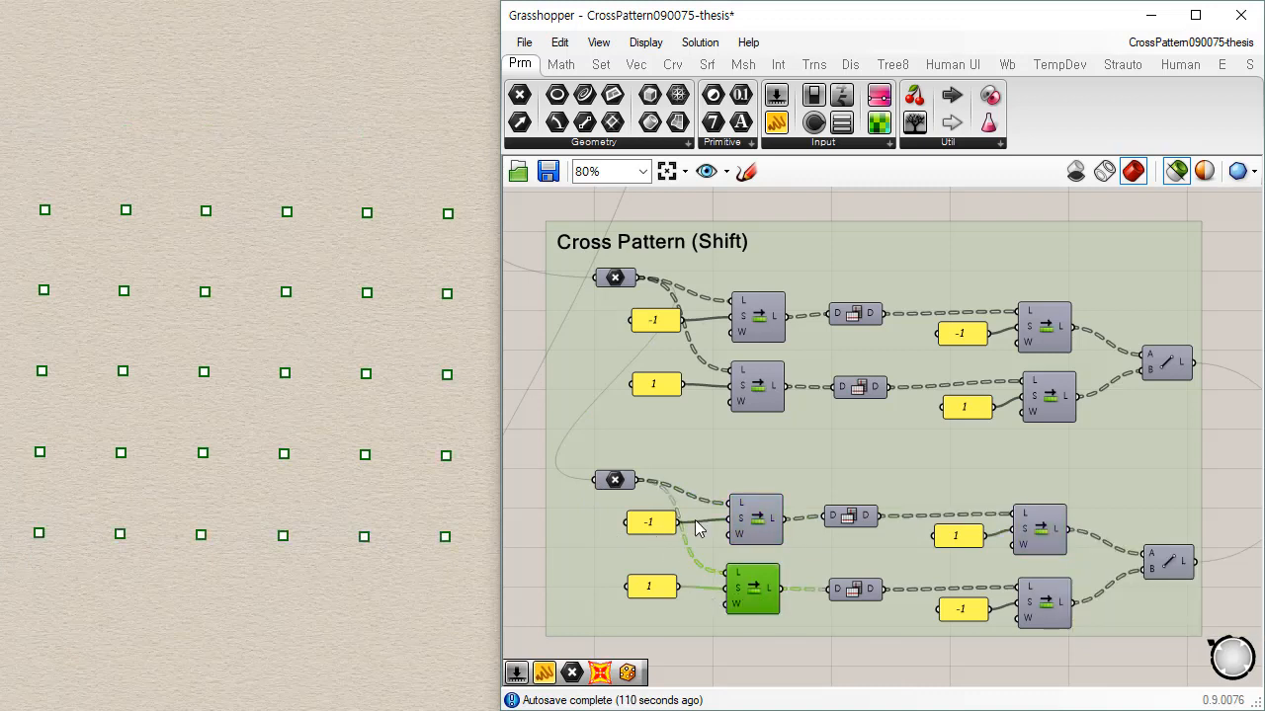
pyautogui.click(1054, 607)
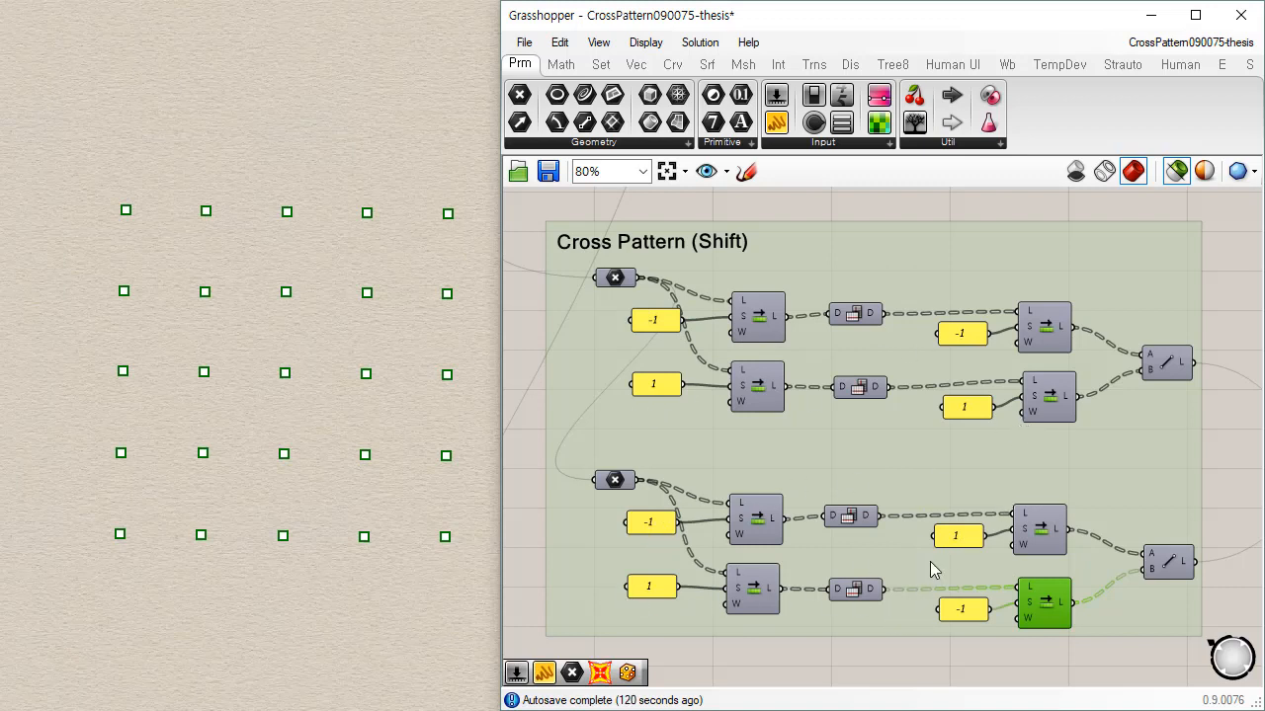
# Step: Preview both Line components together as the crossed pattern, check all four final Shift Lists together, and clear the selection
pyautogui.scroll(-2, 898, 303)
pyautogui.scroll(-1, 988, 339)
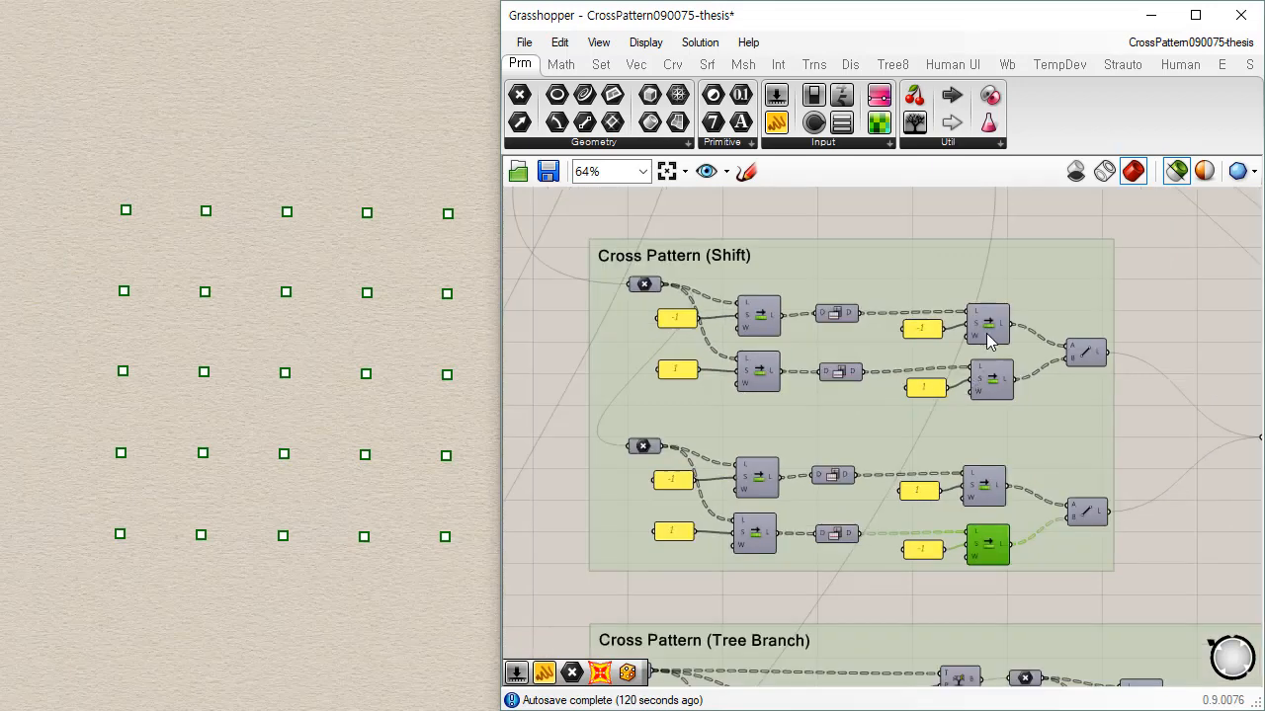
pyautogui.moveTo(1021, 209); pyautogui.dragTo(1178, 624)
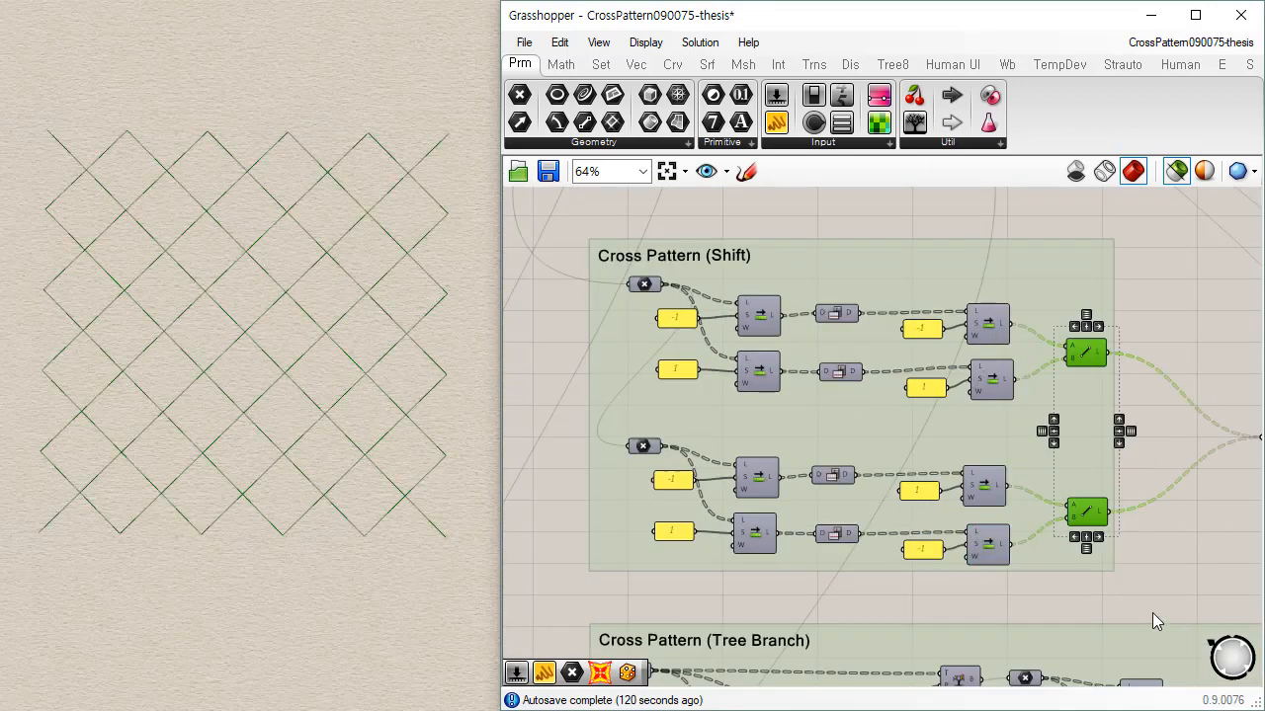
pyautogui.moveTo(953, 229); pyautogui.dragTo(1050, 636)
pyautogui.click(1139, 318)
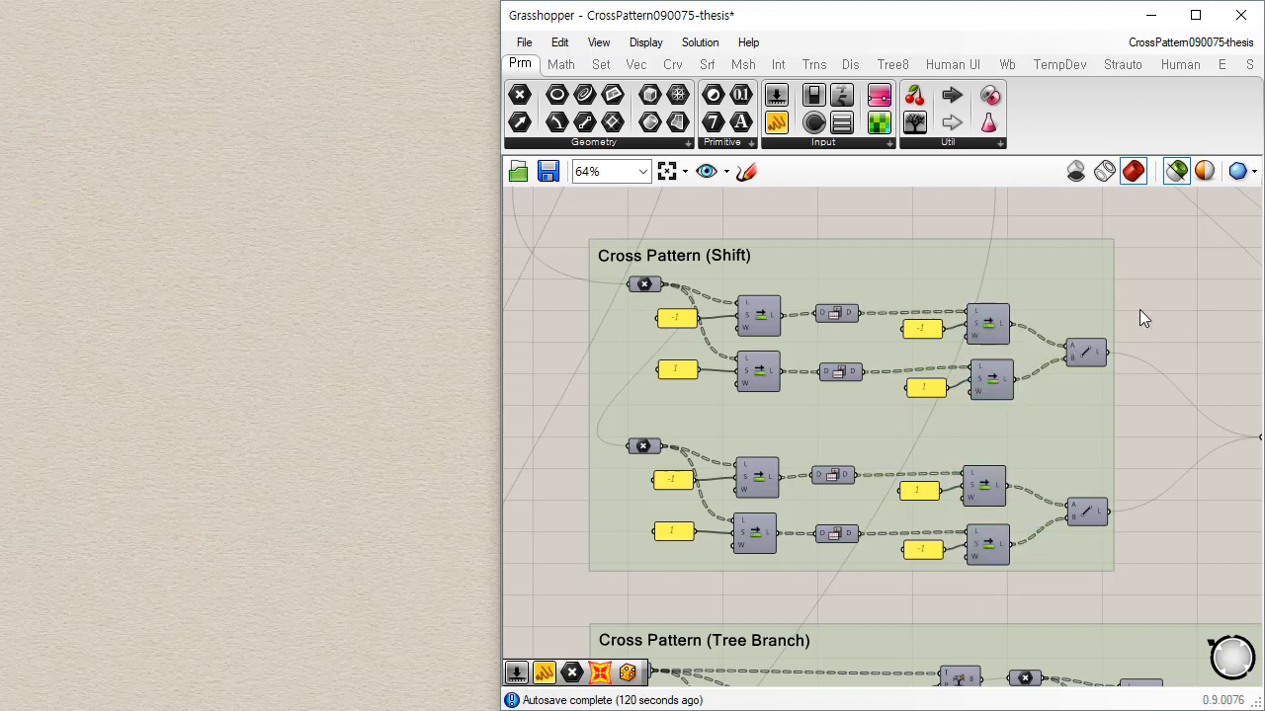
# Step: Compare the four final Shift Lists by cycling between the start point sets and end point sets of the upper and lower branches
pyautogui.click(991, 326)
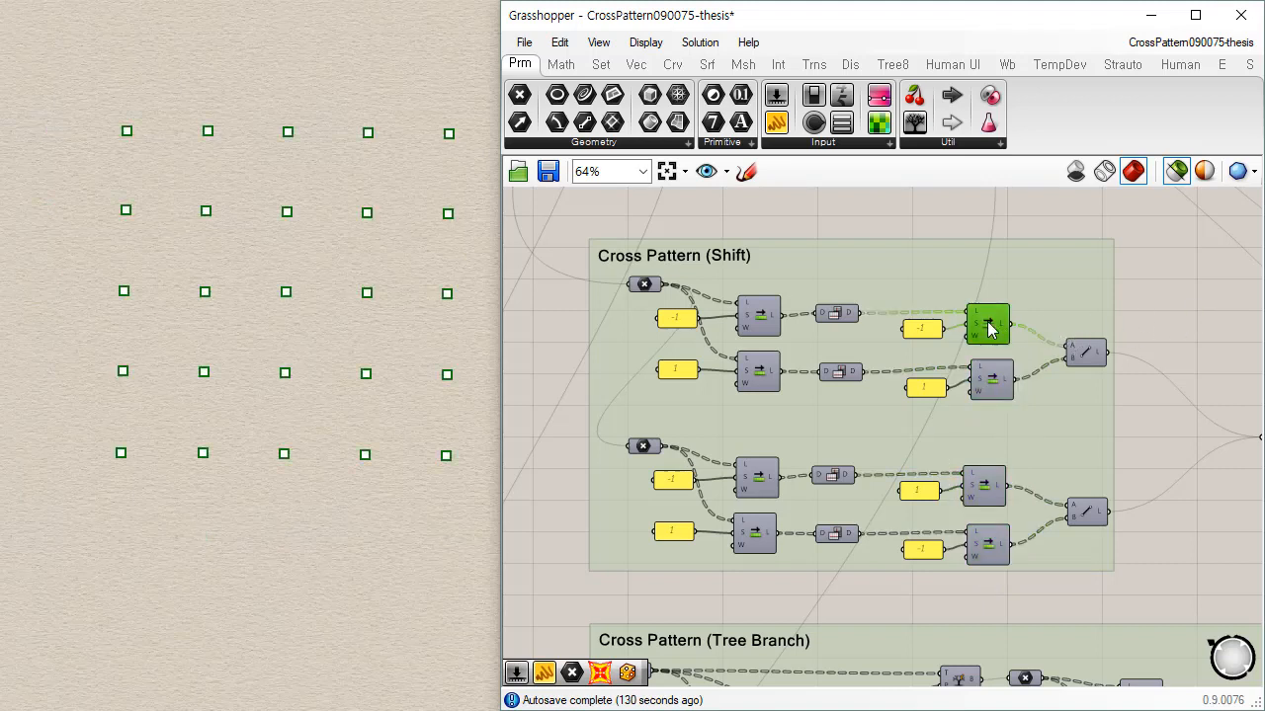
pyautogui.click(985, 492)
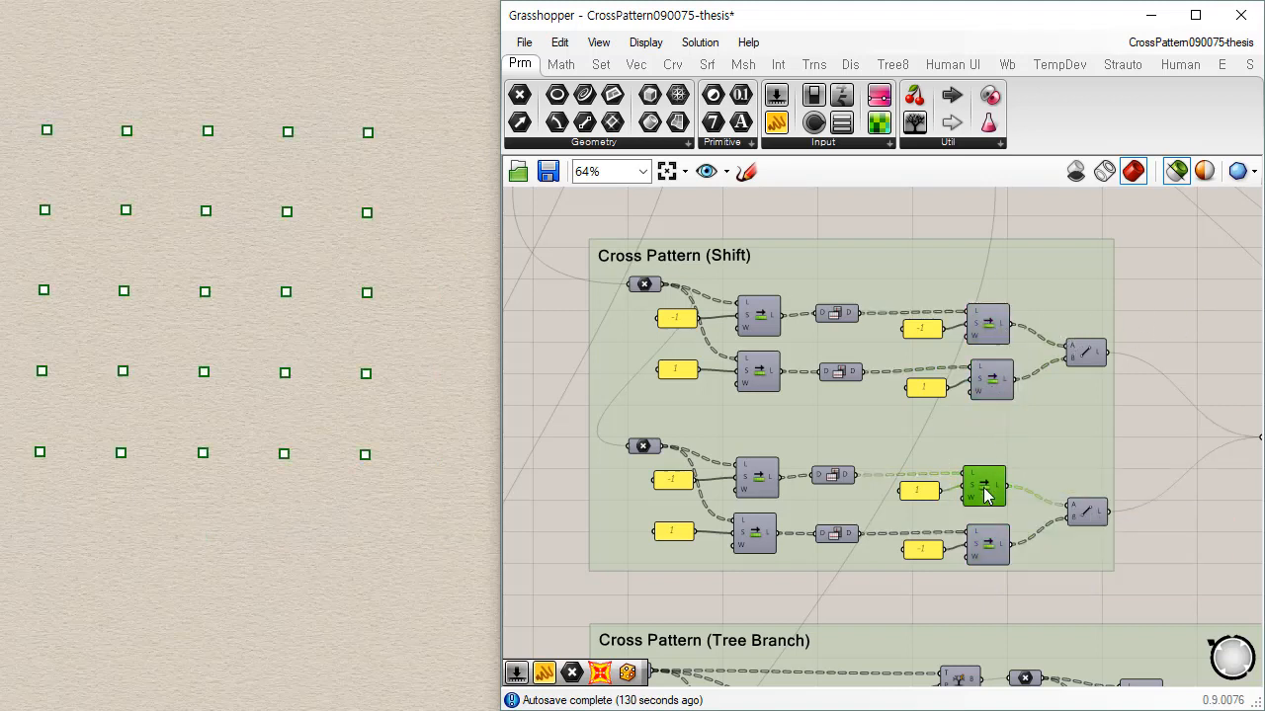
pyautogui.click(995, 392)
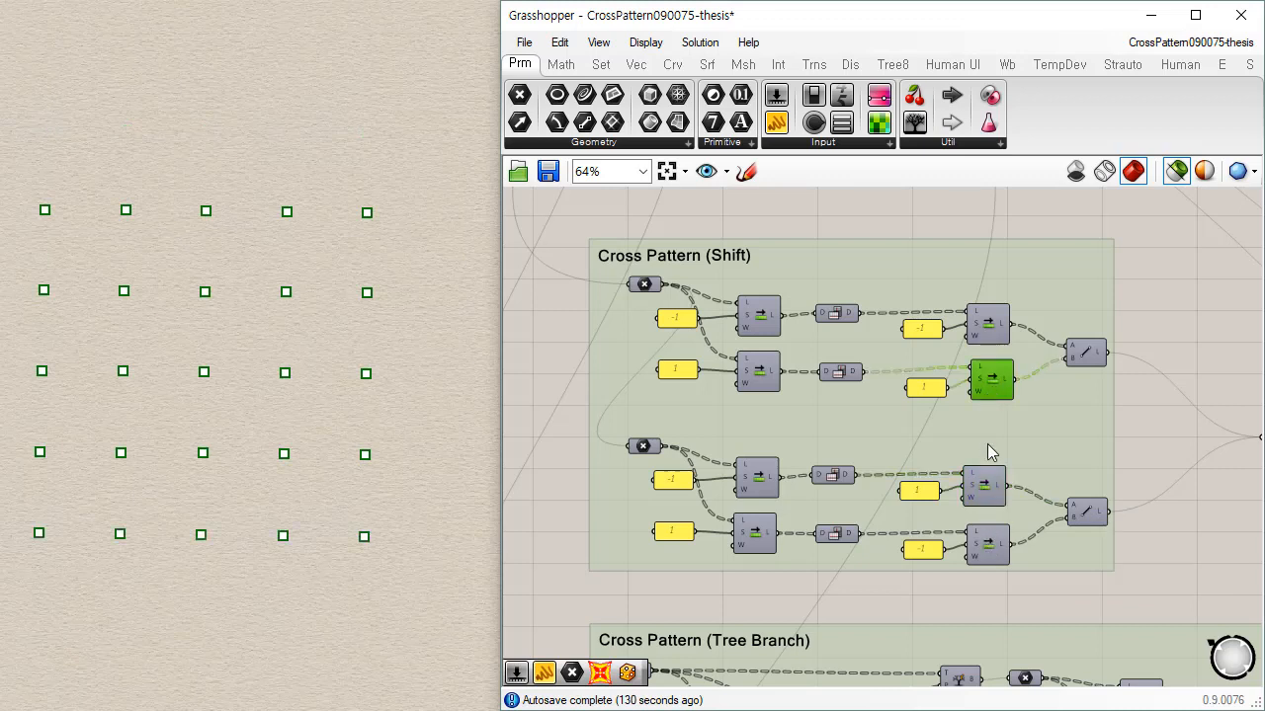
pyautogui.click(989, 541)
pyautogui.click(993, 331)
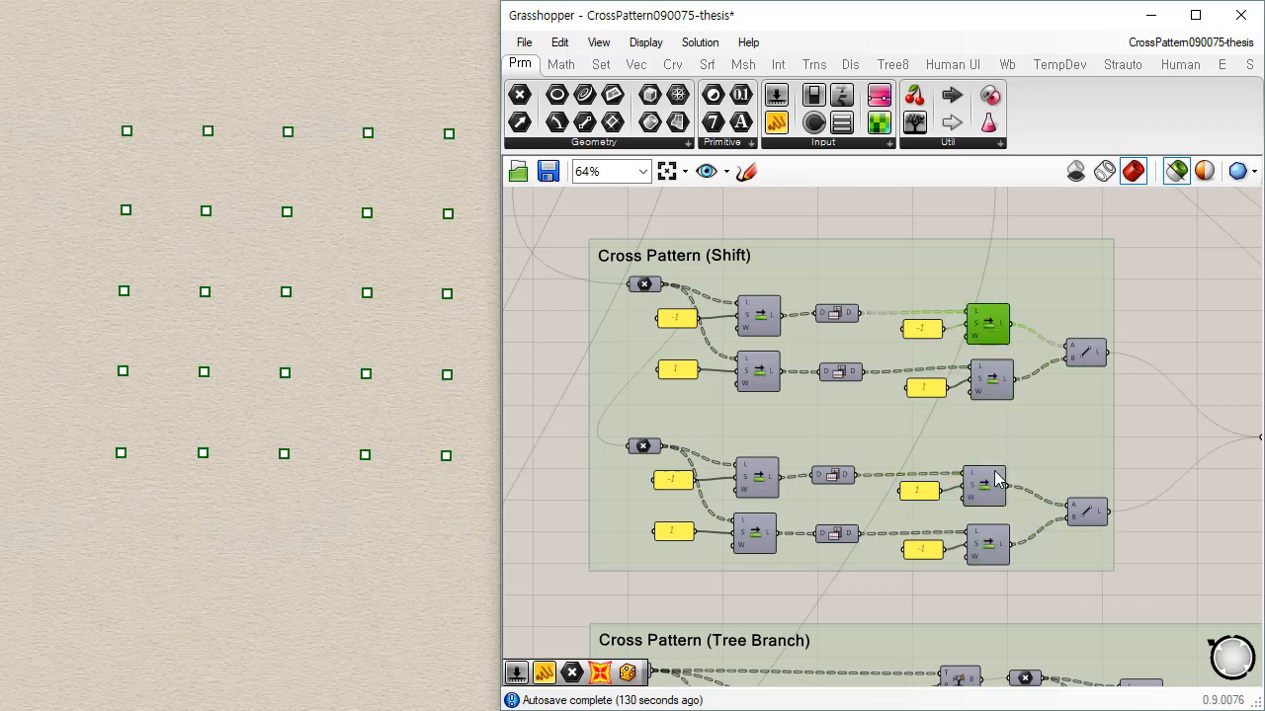
pyautogui.click(985, 484)
pyautogui.click(991, 381)
pyautogui.click(983, 558)
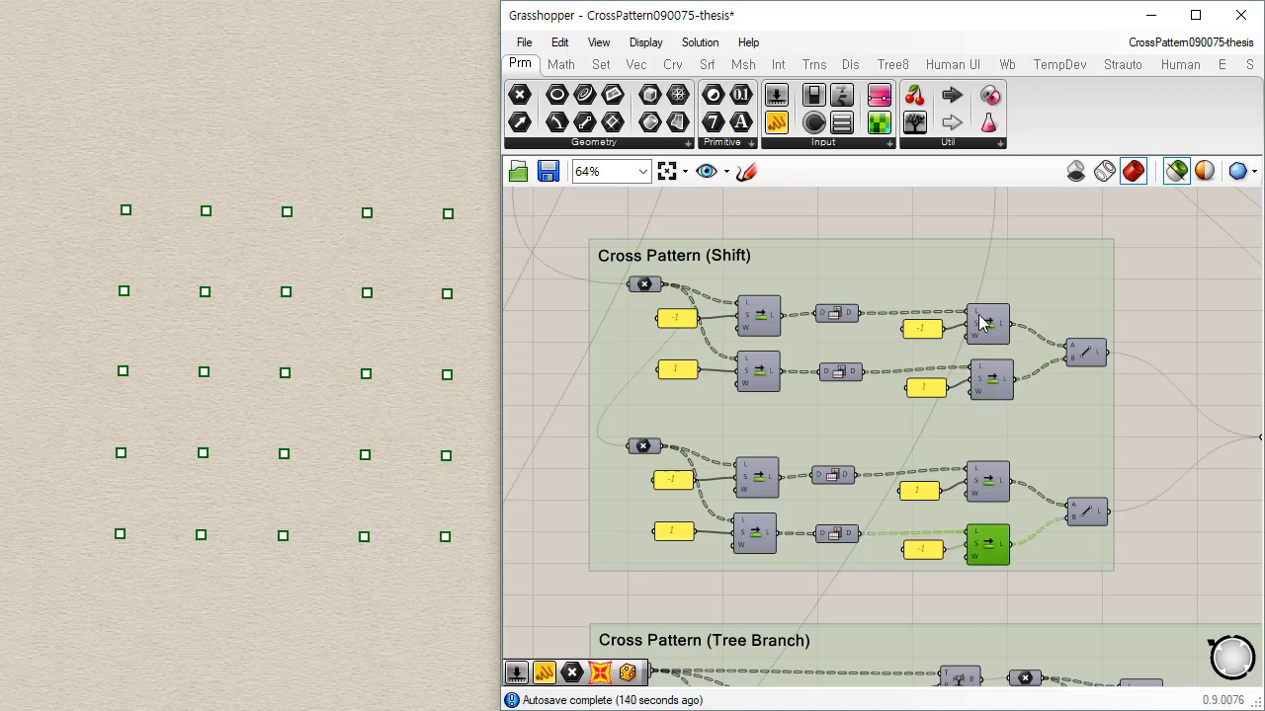
pyautogui.click(985, 324)
pyautogui.click(985, 478)
pyautogui.click(995, 383)
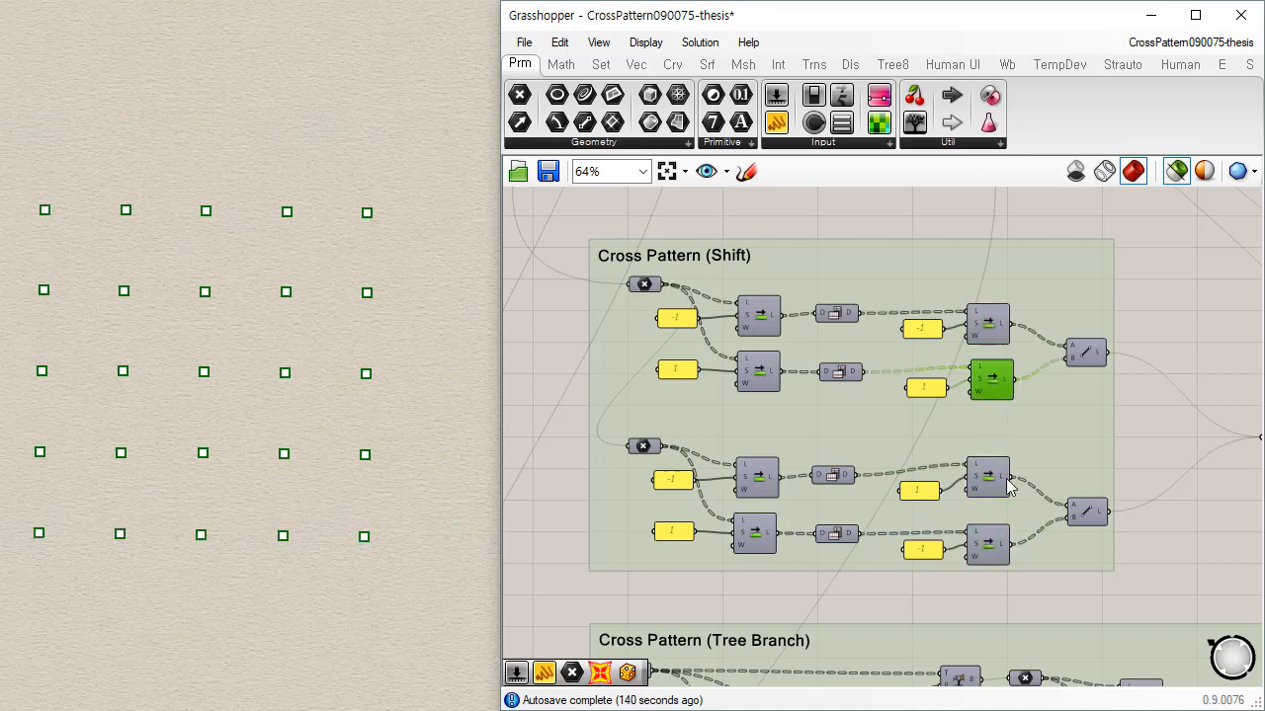
# Step: Preview the final lower Shift List, and compare it with the merged Curve parameter that collects both Line components
pyautogui.click(985, 547)
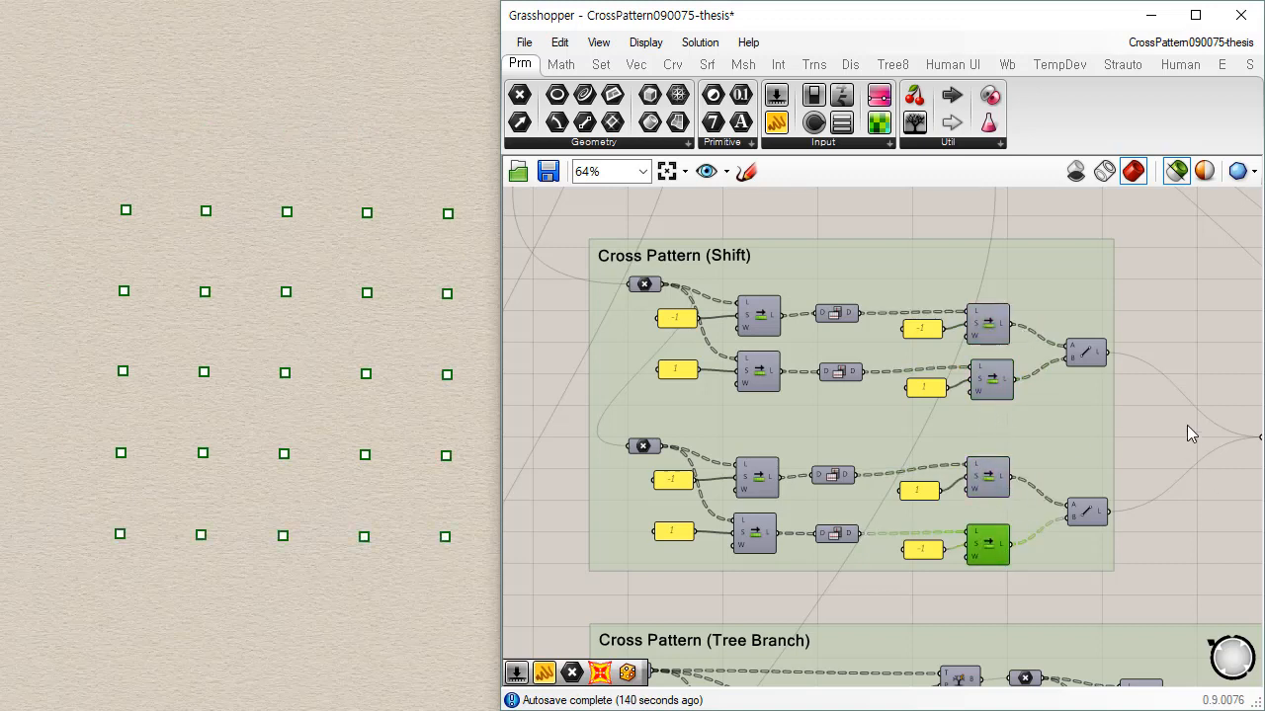
pyautogui.moveTo(1186, 425); pyautogui.dragTo(970, 419, button='right')
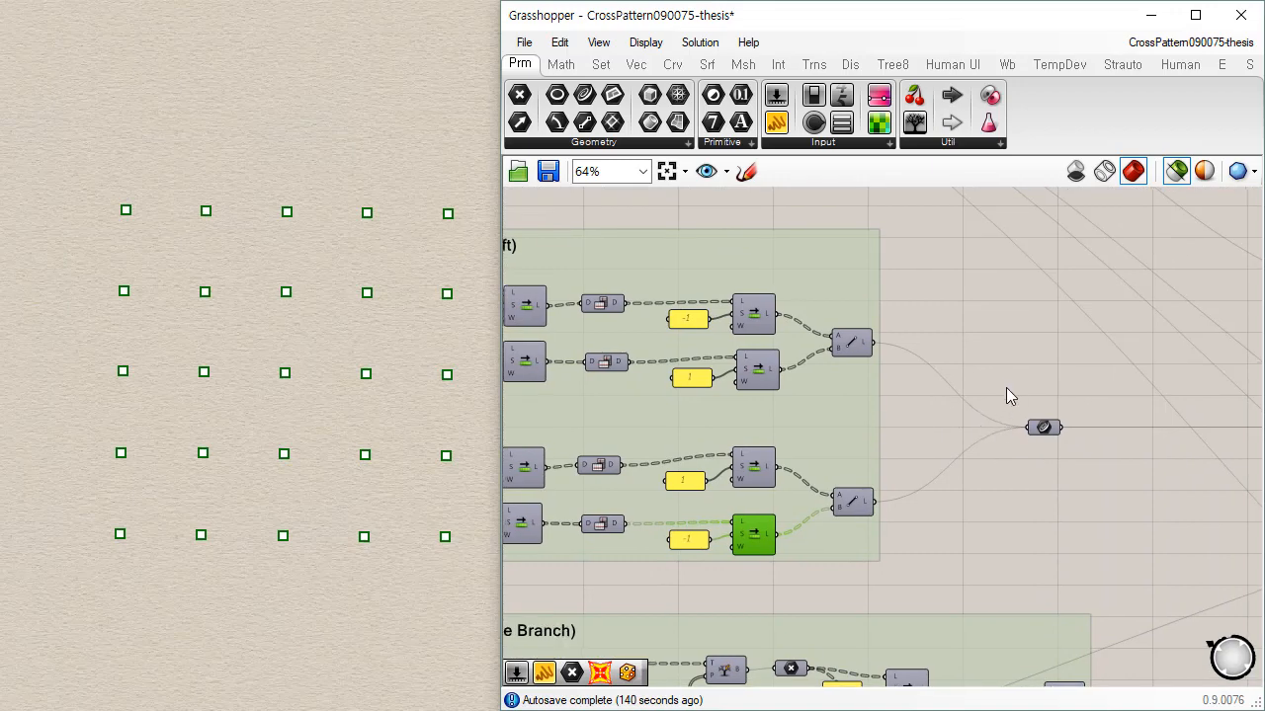
pyautogui.moveTo(986, 349); pyautogui.dragTo(1101, 471)
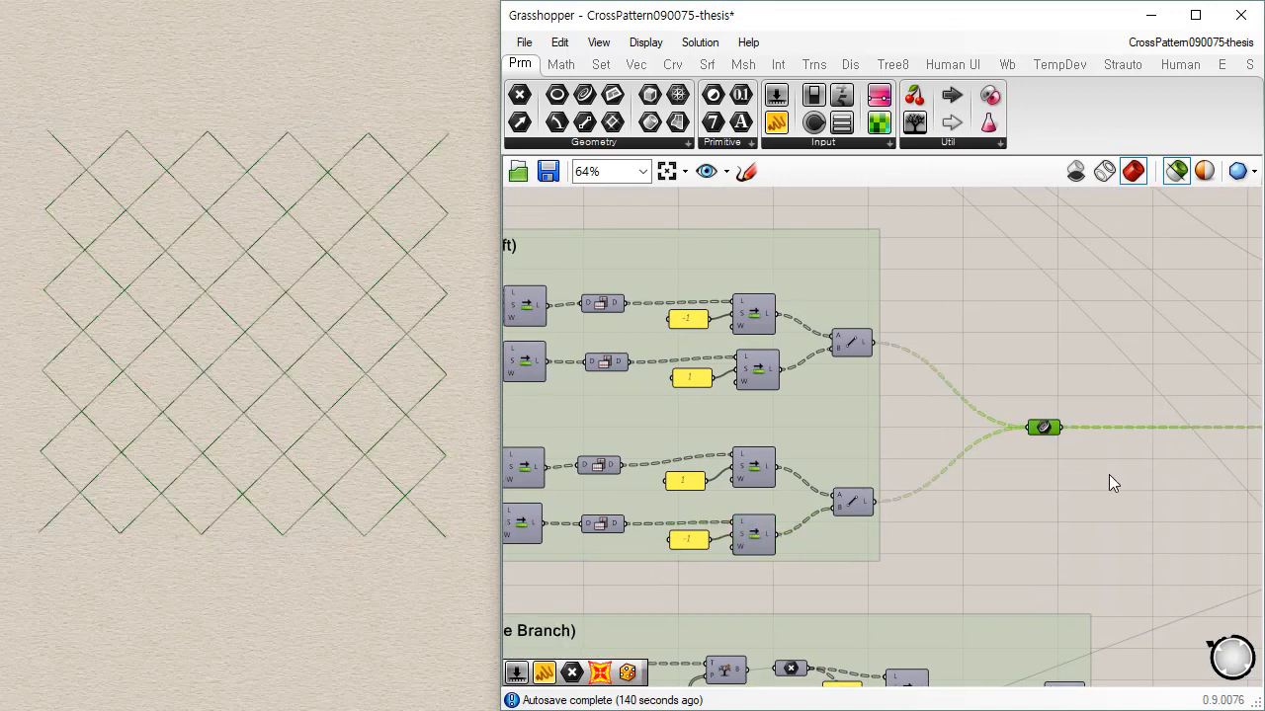
pyautogui.moveTo(923, 482); pyautogui.dragTo(1113, 490, button='right')
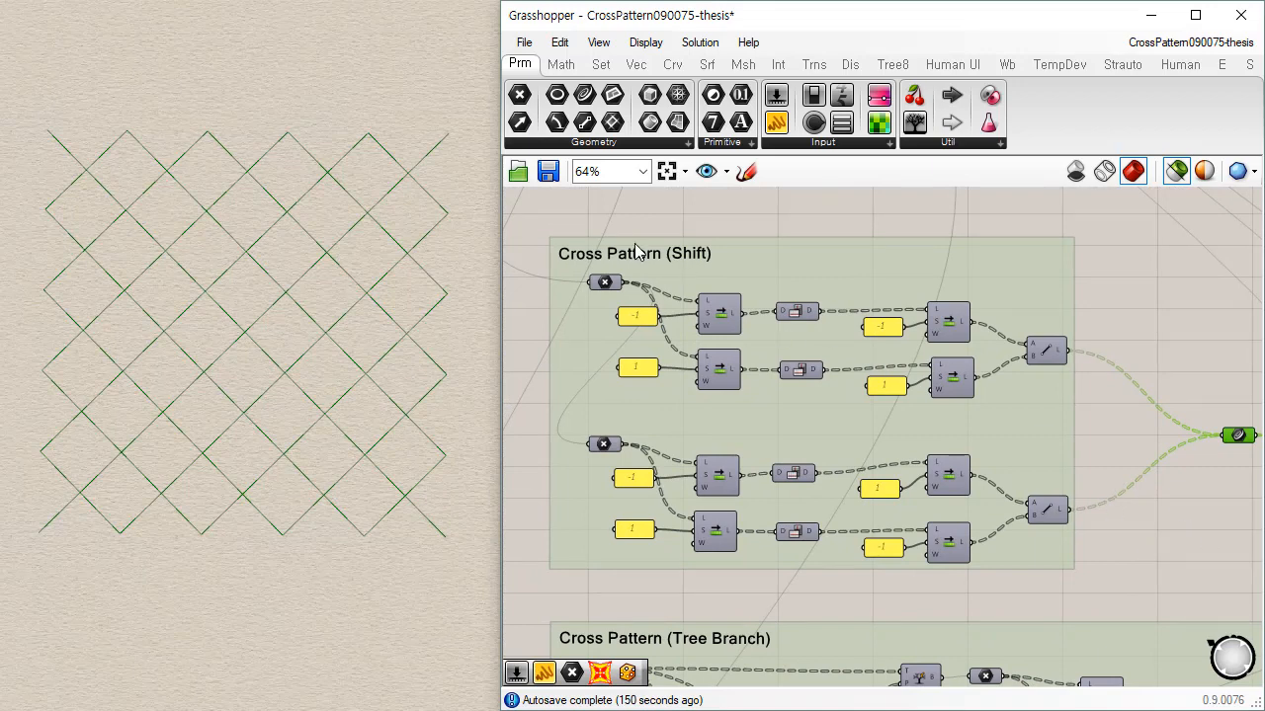
# Step: Preview the upper branch of Cross Pattern (Shift) stage by stage, from the first Shift Lists through Flip Matrix to the final Shift Lists, and clear the selection
pyautogui.moveTo(580, 214); pyautogui.dragTo(780, 415)
pyautogui.moveTo(765, 223); pyautogui.dragTo(847, 427)
pyautogui.moveTo(836, 203); pyautogui.dragTo(998, 427)
pyautogui.scroll(1, 785, 337)
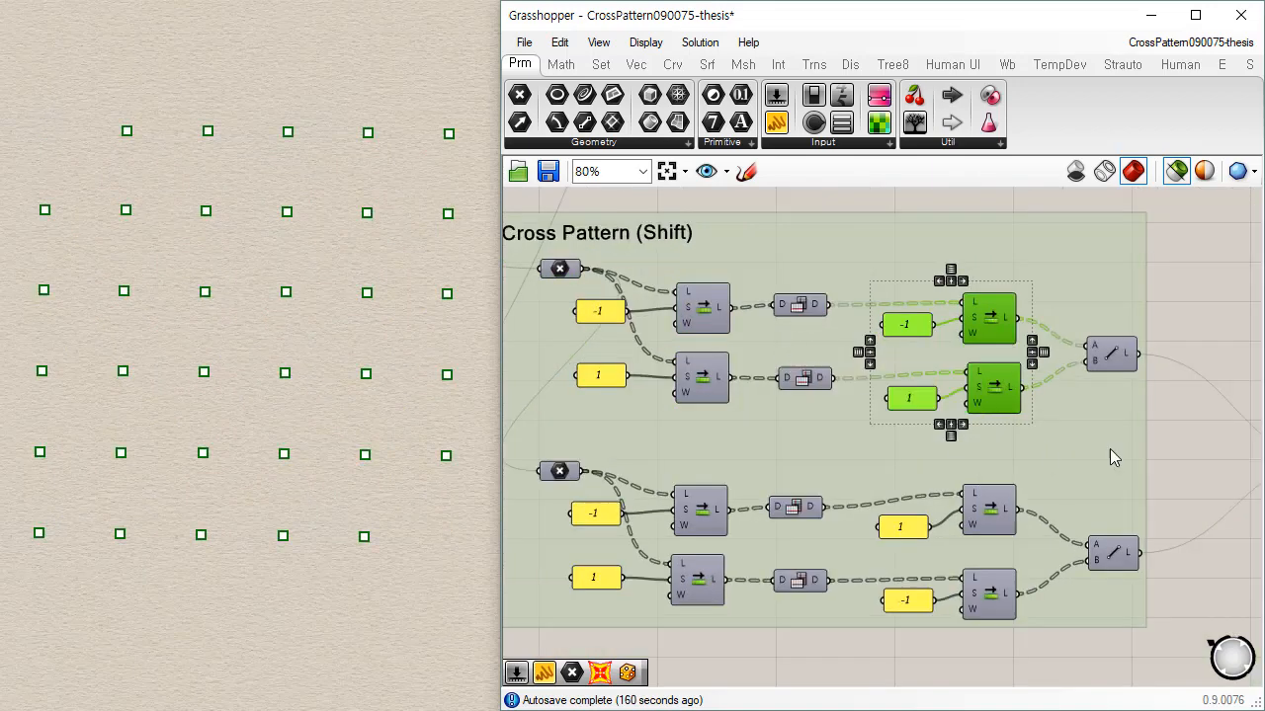
pyautogui.click(1191, 473)
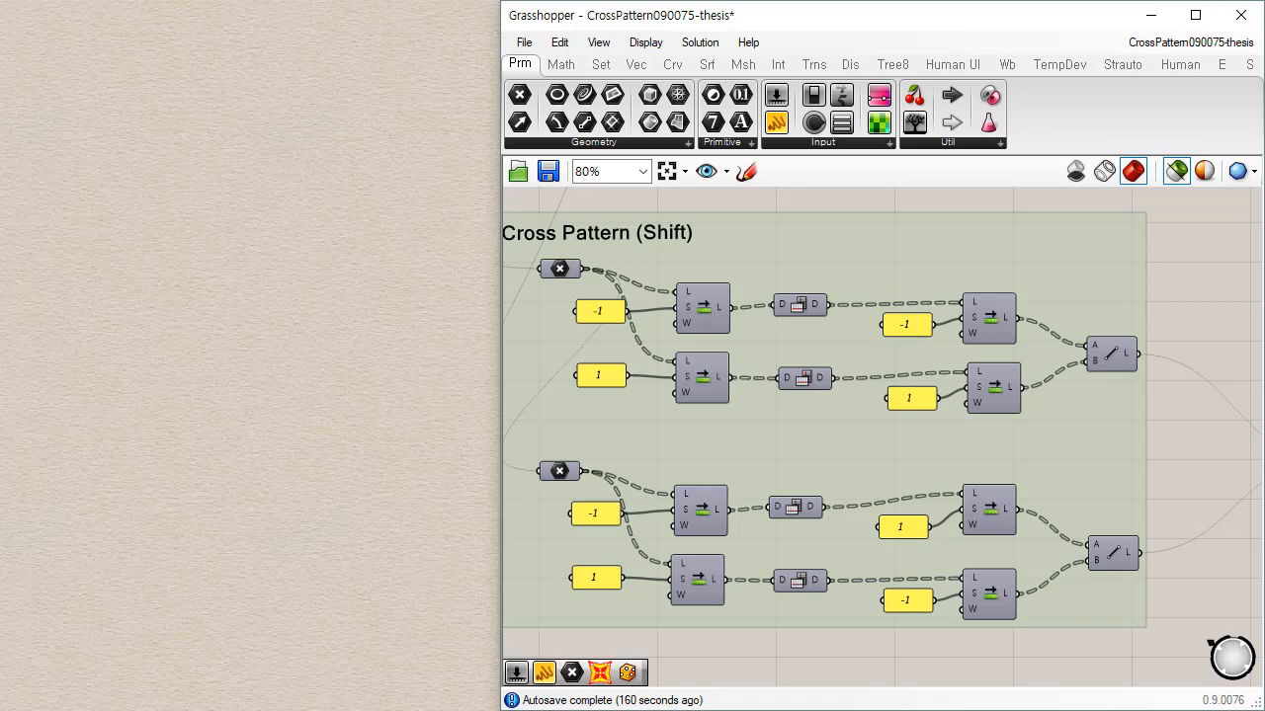
pyautogui.moveTo(795, 315); pyautogui.dragTo(835, 321, button='right')
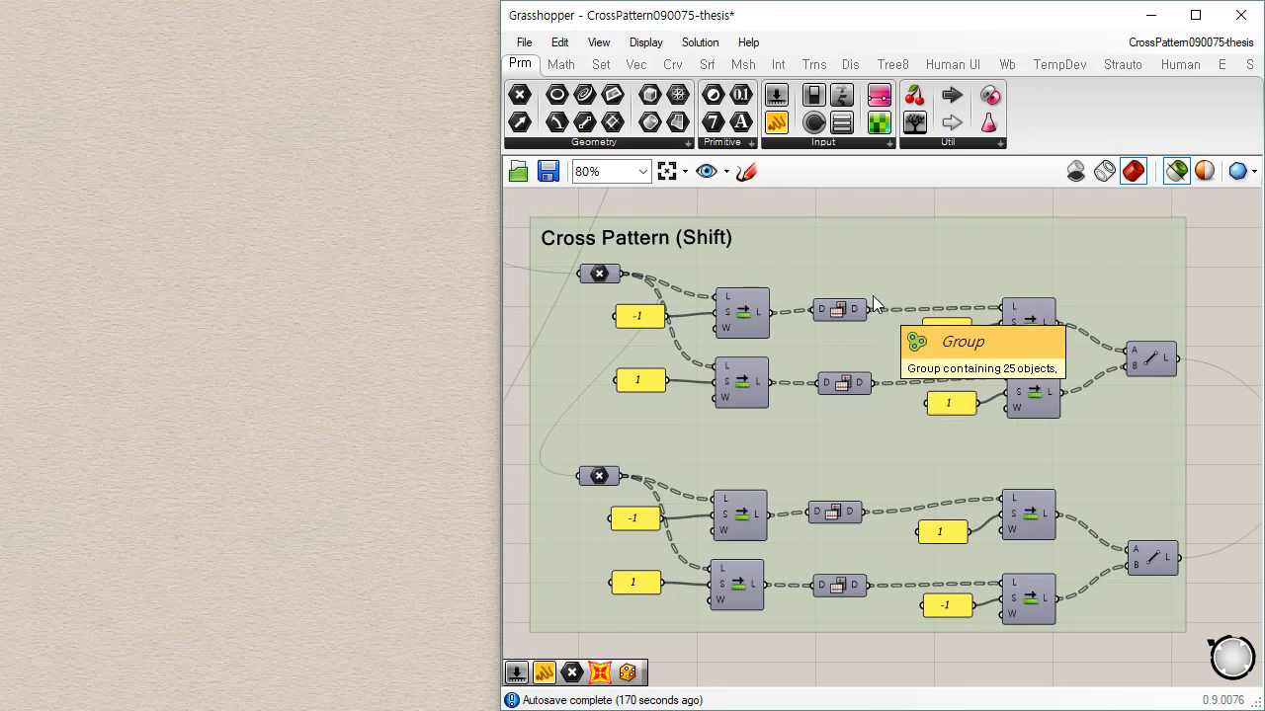
pyautogui.click(1132, 168)
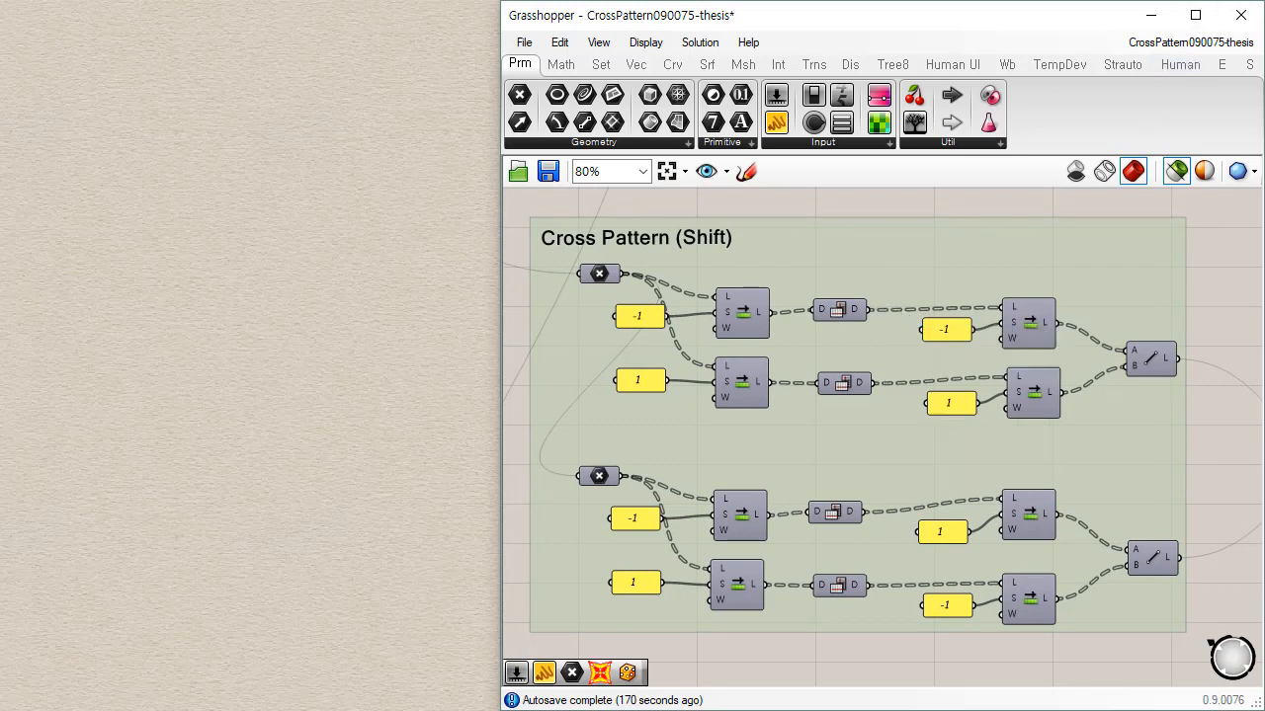
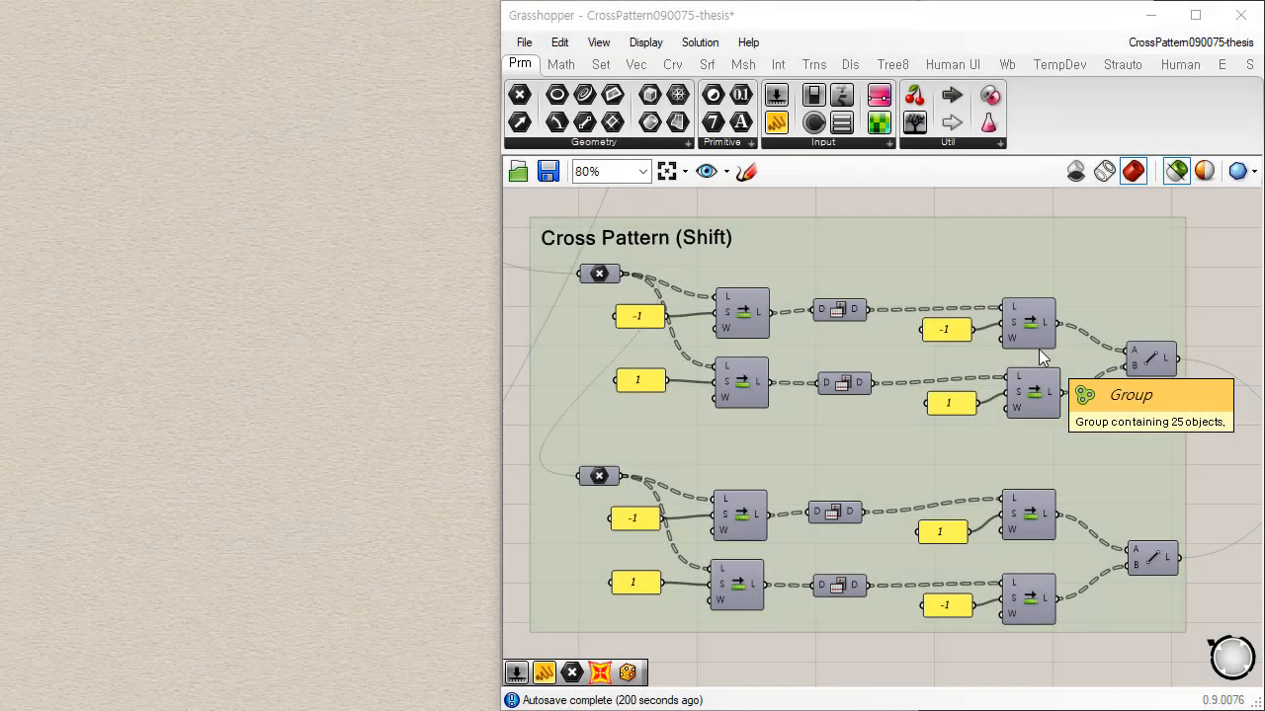
# Step: Preview all the Shift List and Flip Matrix components of Cross Pattern (Shift) together, followed by the merged Curve output
pyautogui.moveTo(1146, 493); pyautogui.dragTo(1116, 479, button='right')
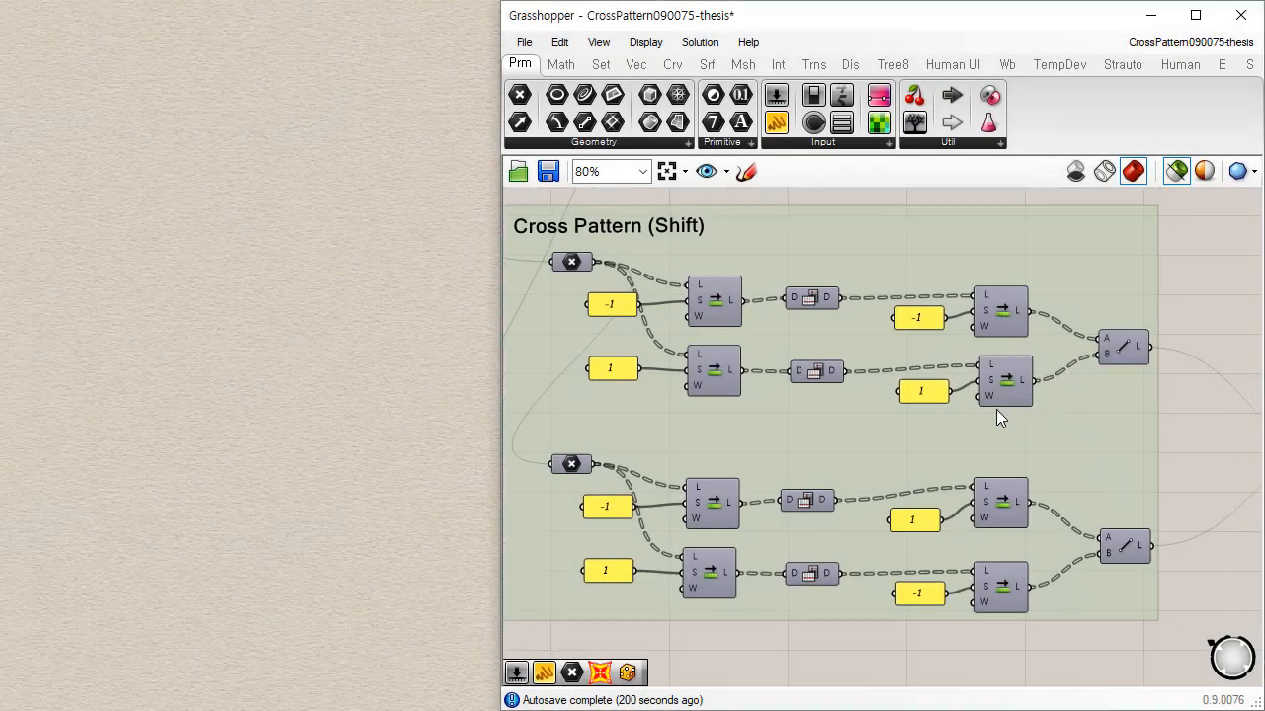
pyautogui.scroll(-2, 996, 409)
pyautogui.moveTo(692, 216); pyautogui.dragTo(1047, 610)
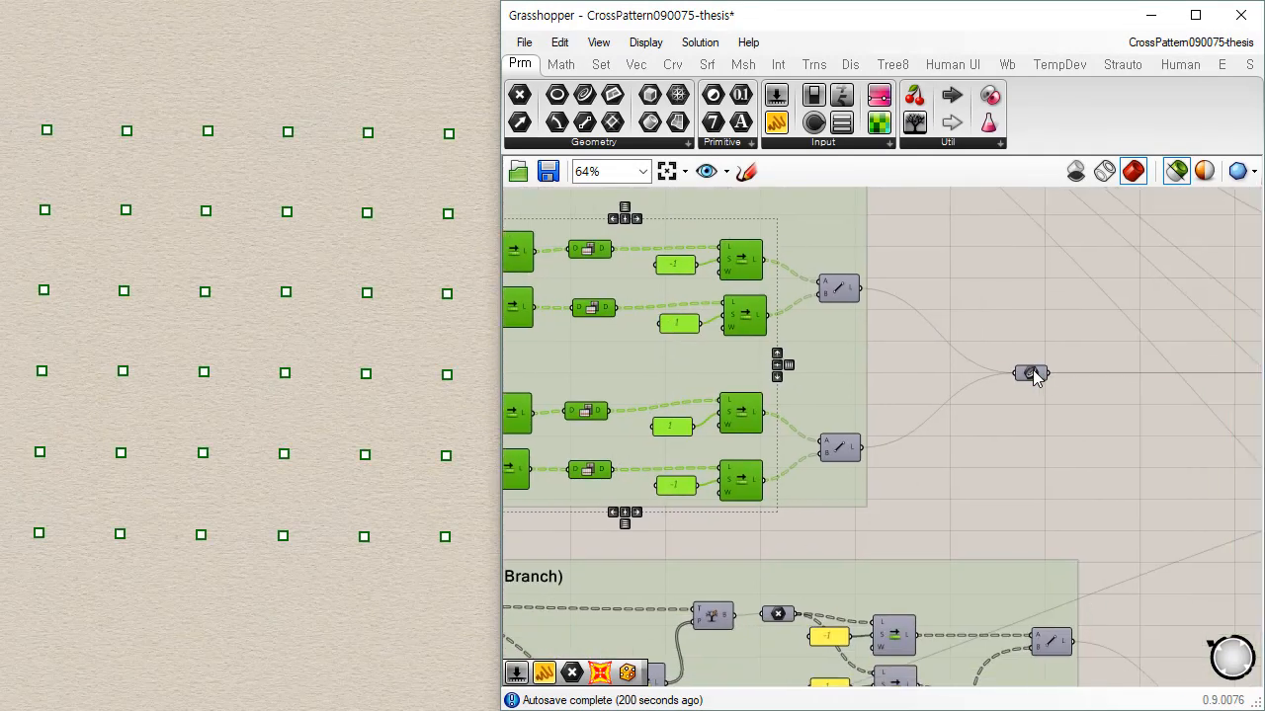
pyautogui.click(1030, 373)
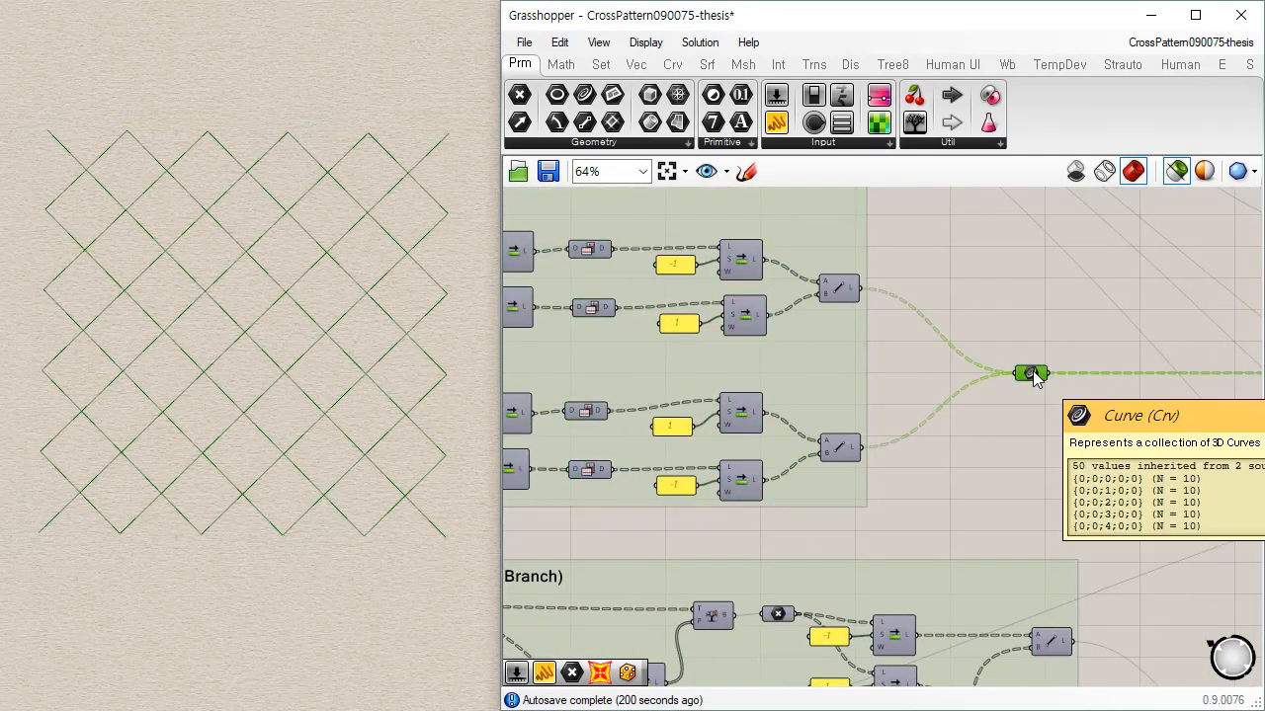
# Step: Preview the starting Point parameter of Cross Pattern (Tree Branch), inspect its data structure, and trace its wire back to the source grid
pyautogui.moveTo(800, 560); pyautogui.dragTo(955, 290, button='right')
pyautogui.moveTo(780, 542); pyautogui.dragTo(803, 578, button='right')
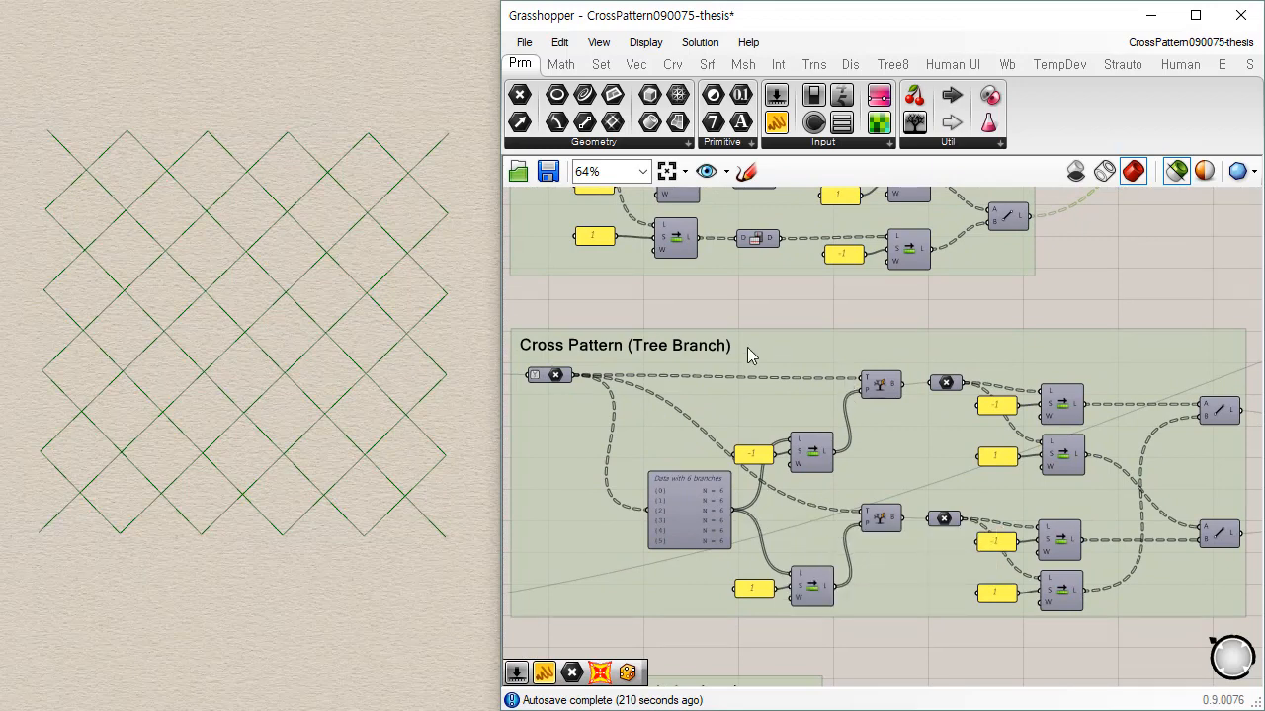
pyautogui.click(552, 380)
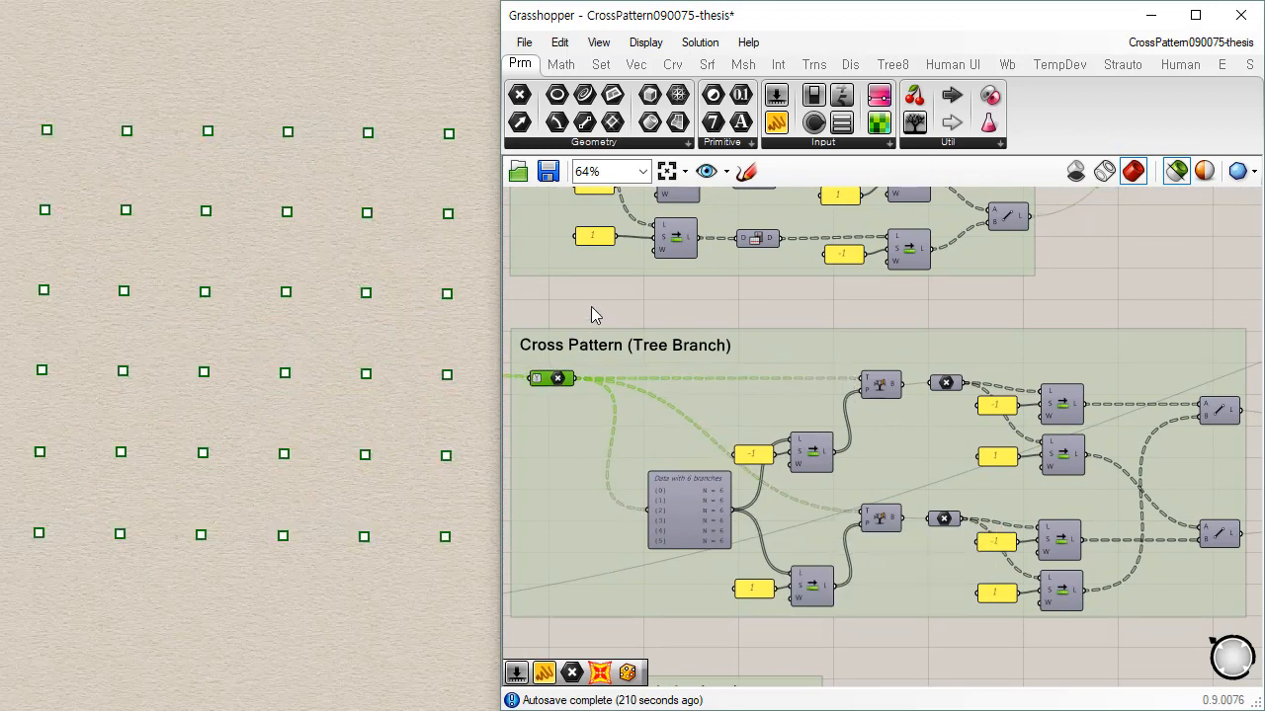
pyautogui.moveTo(550, 388)
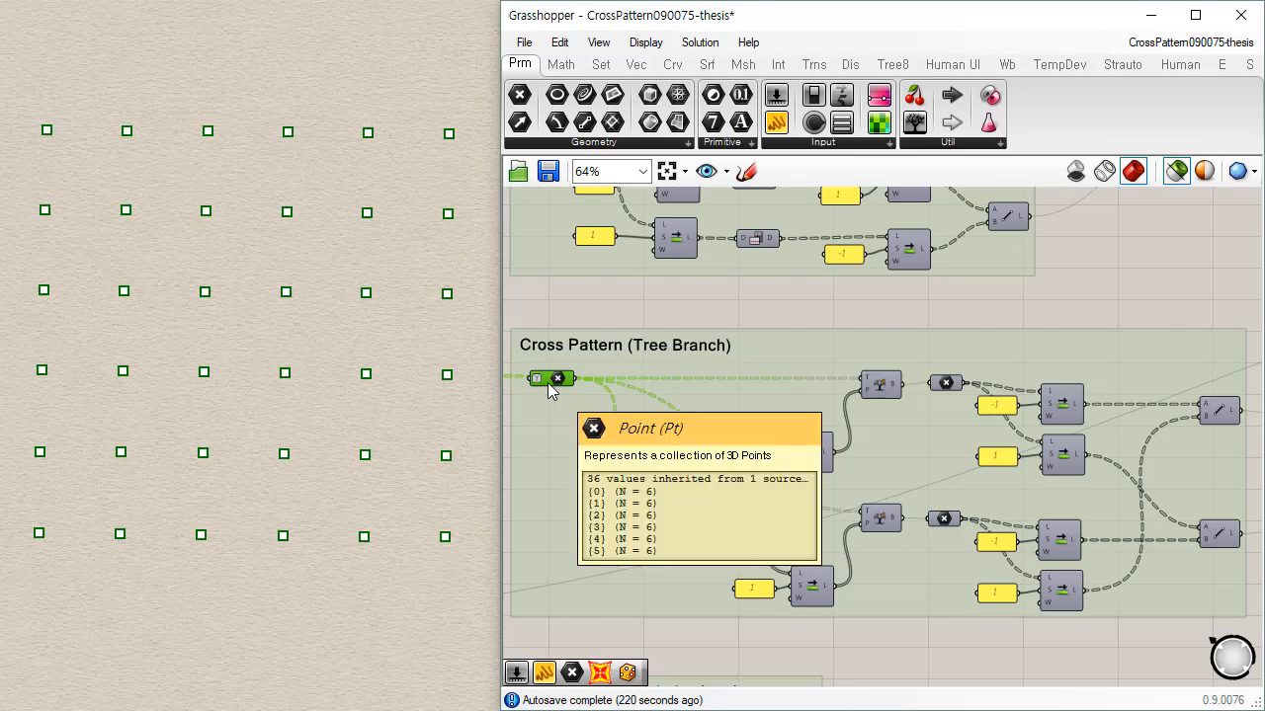
pyautogui.scroll(-5, 740, 444)
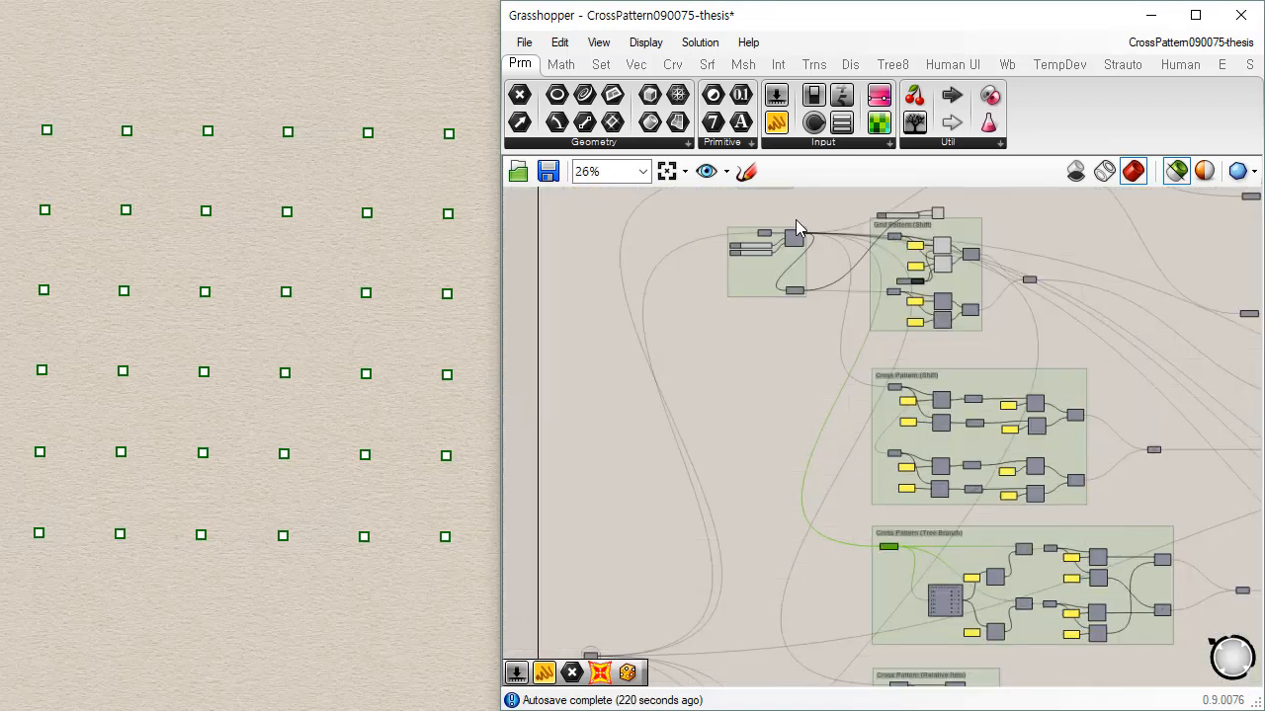
pyautogui.moveTo(934, 550); pyautogui.dragTo(790, 434, button='right')
pyautogui.scroll(5, 790, 435)
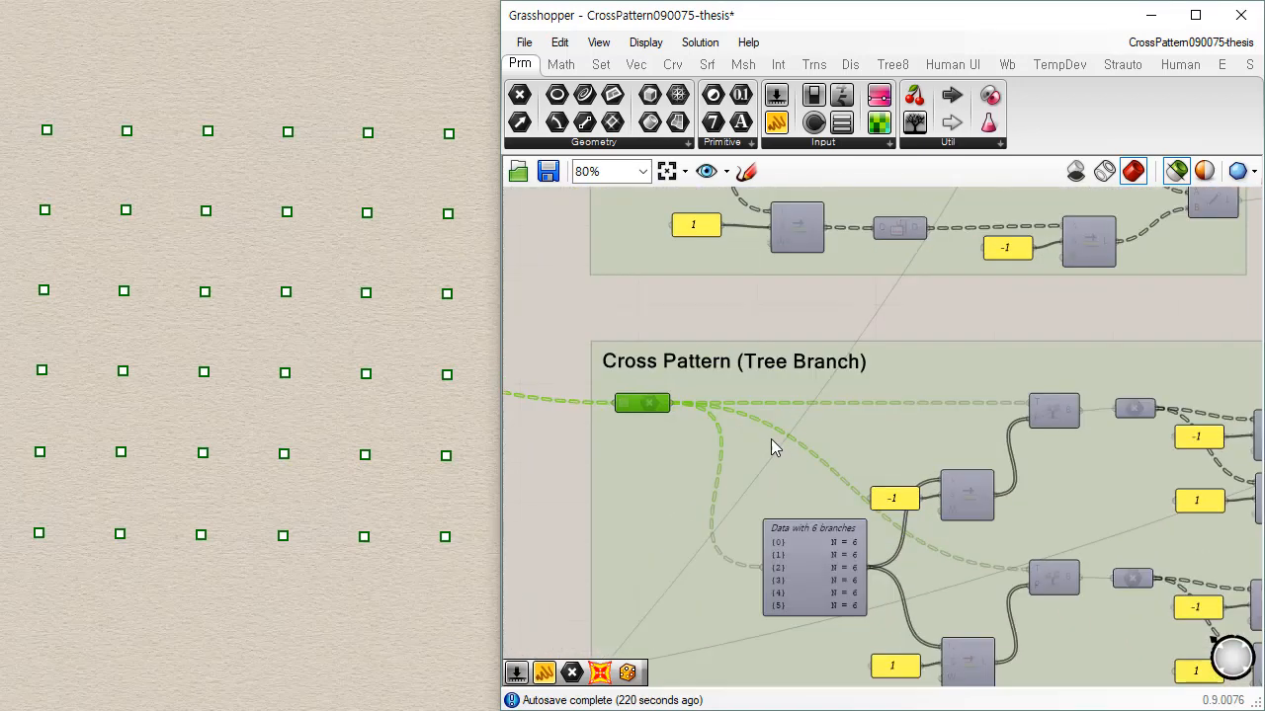
# Step: Compare the final Shift Lists of Cross Pattern (Tree Branch) with the upper Shift List pair of Grid Pattern (Shift), and clear the selection
pyautogui.moveTo(985, 539); pyautogui.dragTo(622, 442, button='right')
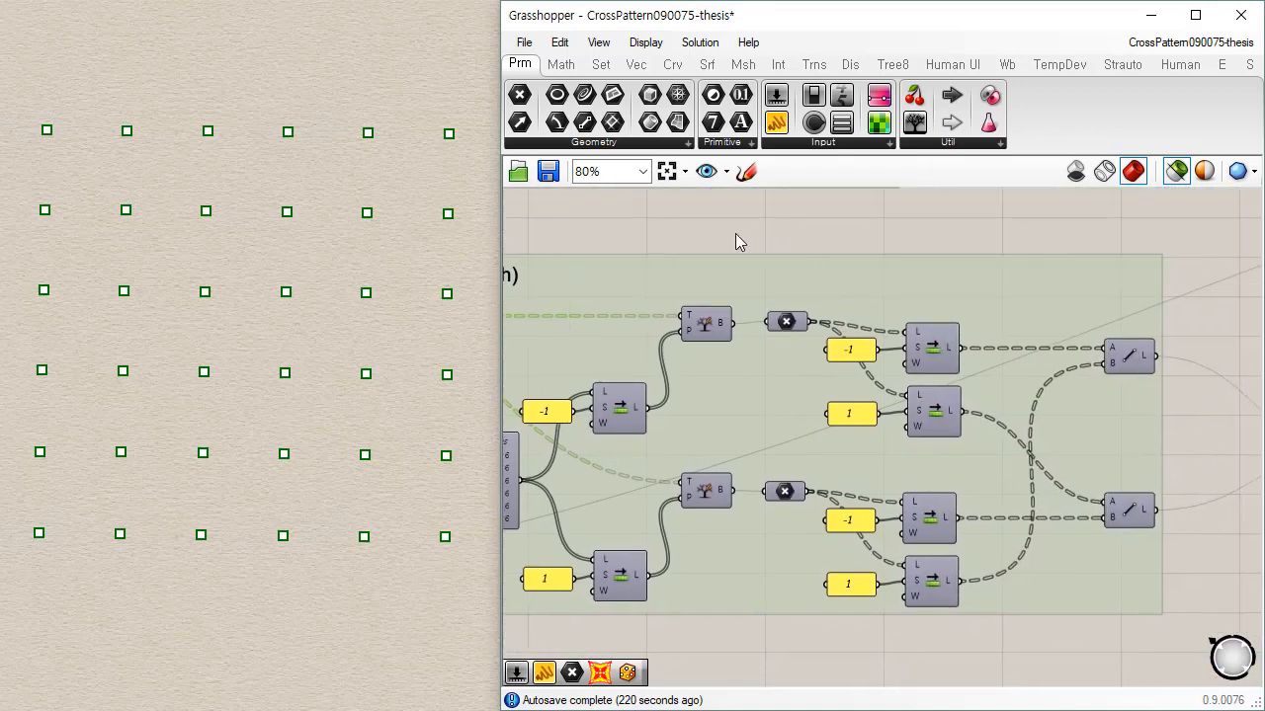
pyautogui.moveTo(751, 226); pyautogui.dragTo(991, 638)
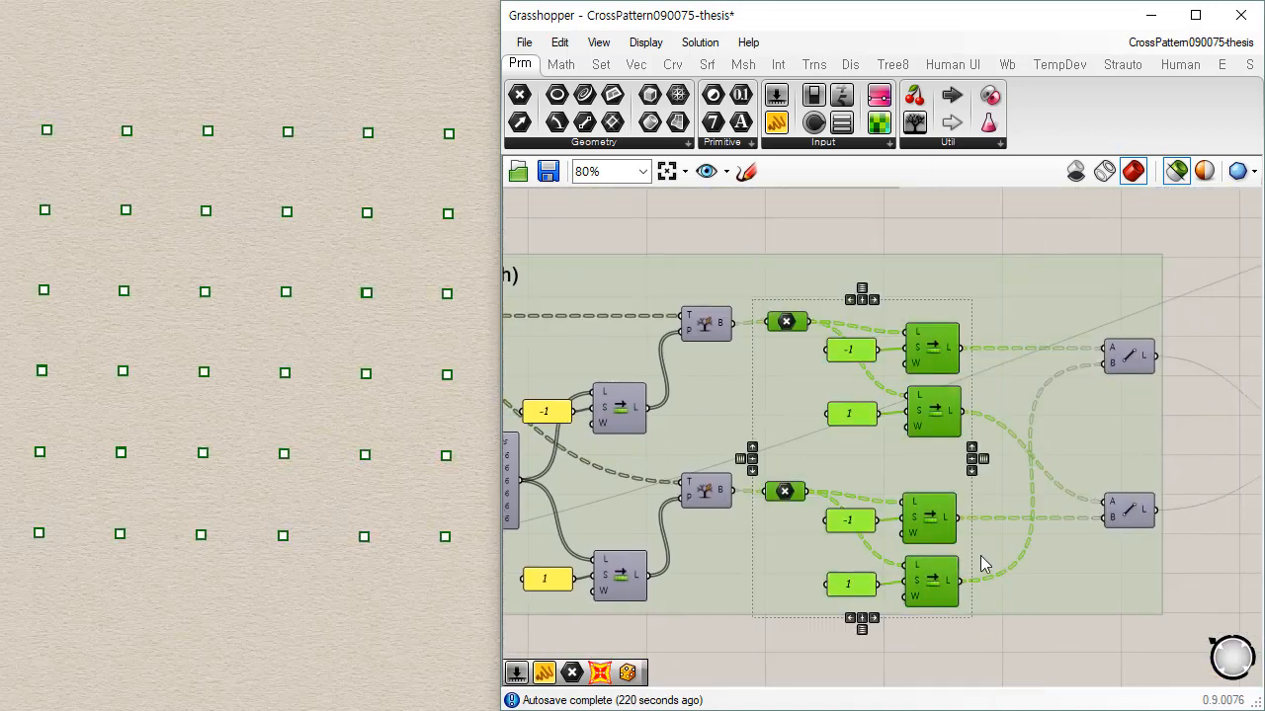
pyautogui.scroll(-4, 982, 564)
pyautogui.moveTo(751, 301); pyautogui.dragTo(808, 616, button='right')
pyautogui.scroll(1, 760, 220)
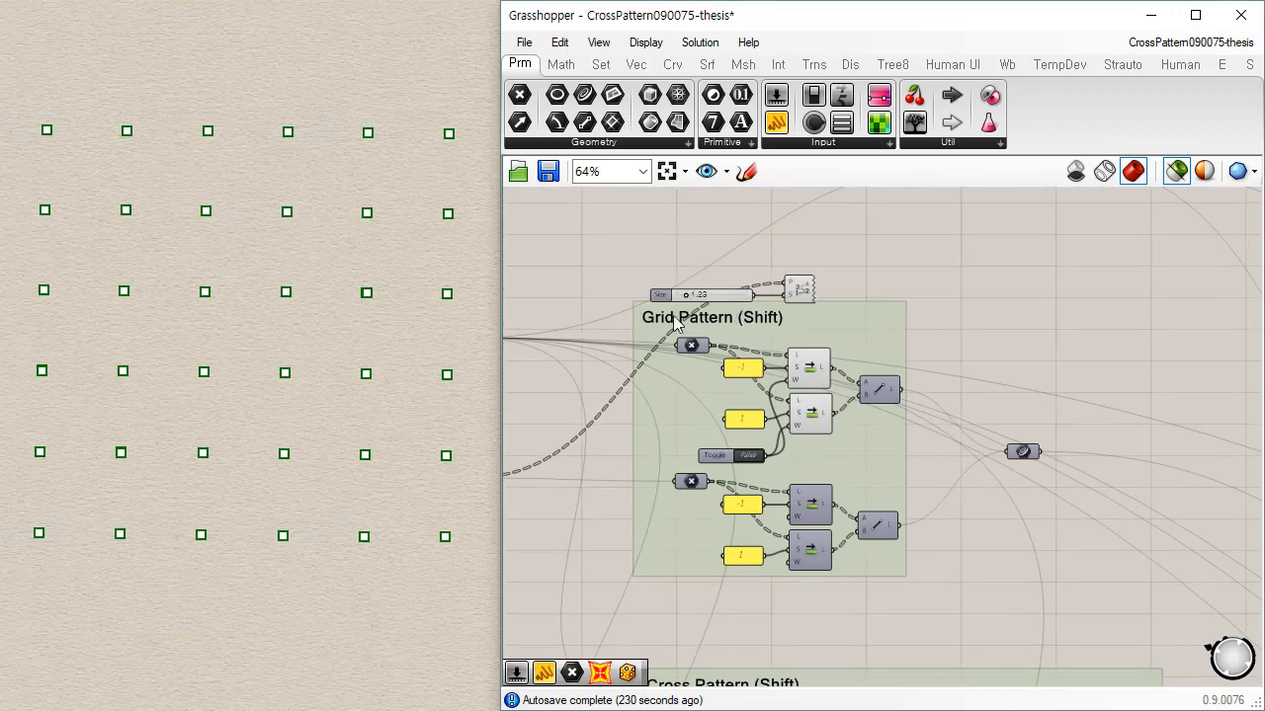
pyautogui.scroll(3, 838, 451)
pyautogui.scroll(-2, 796, 465)
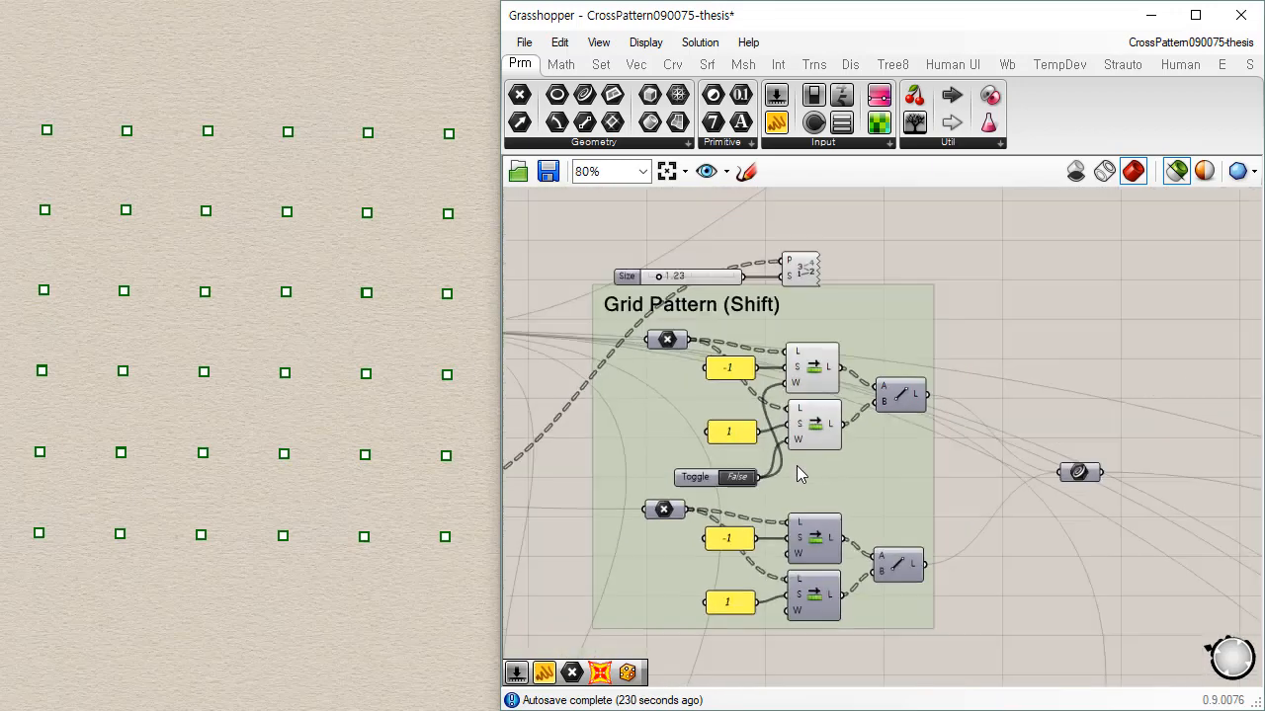
pyautogui.scroll(1, 796, 466)
pyautogui.click(816, 364)
pyautogui.keyDown('shift'); pyautogui.click(826, 414); pyautogui.keyUp('shift')
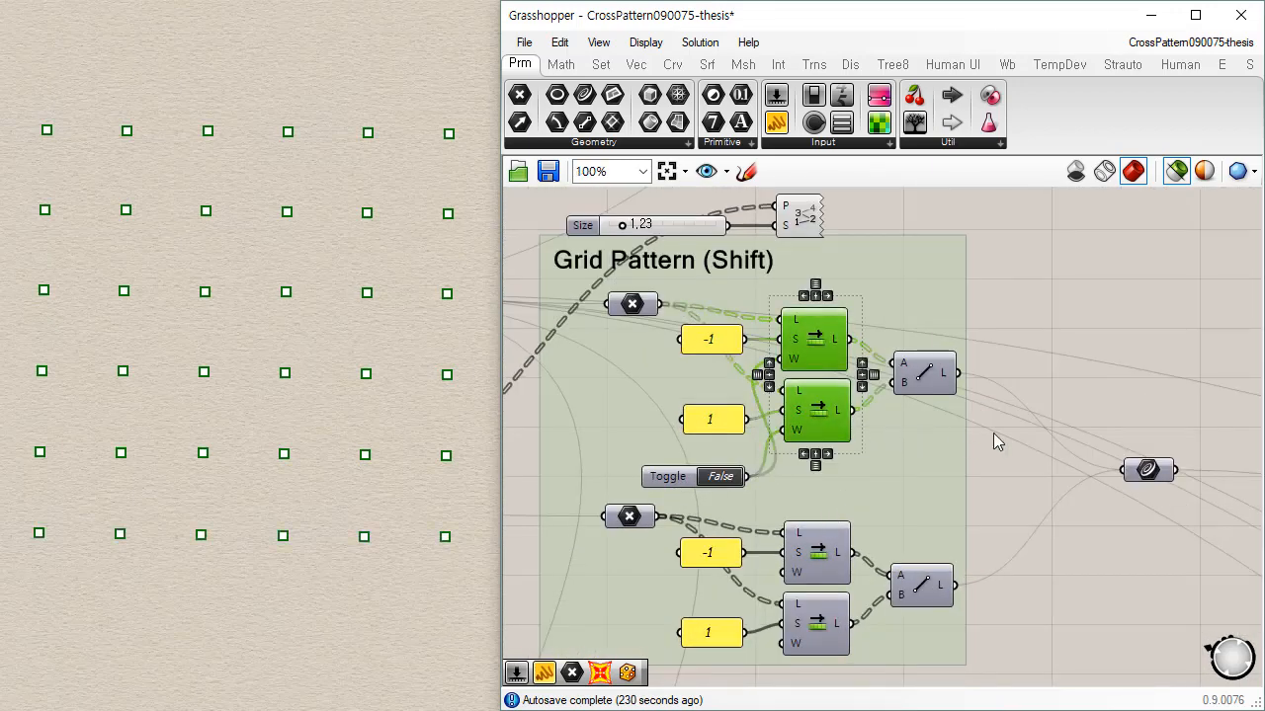
pyautogui.click(797, 222)
pyautogui.click(1067, 352)
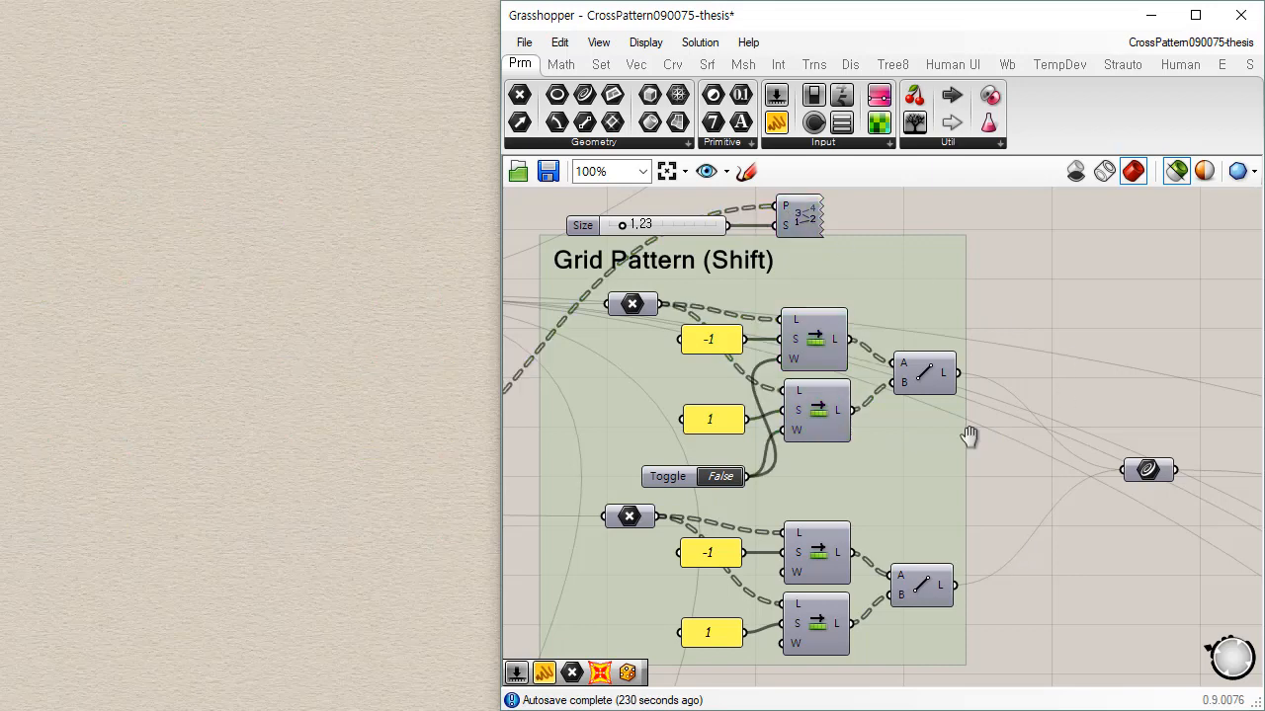
# Step: Preview the two upper final Shift Lists of Cross Pattern (Tree Branch) singly, check all four with their Point parameters together, and clear the selection
pyautogui.scroll(-4, 968, 437)
pyautogui.moveTo(952, 574); pyautogui.dragTo(930, 484, button='right')
pyautogui.scroll(3, 942, 480)
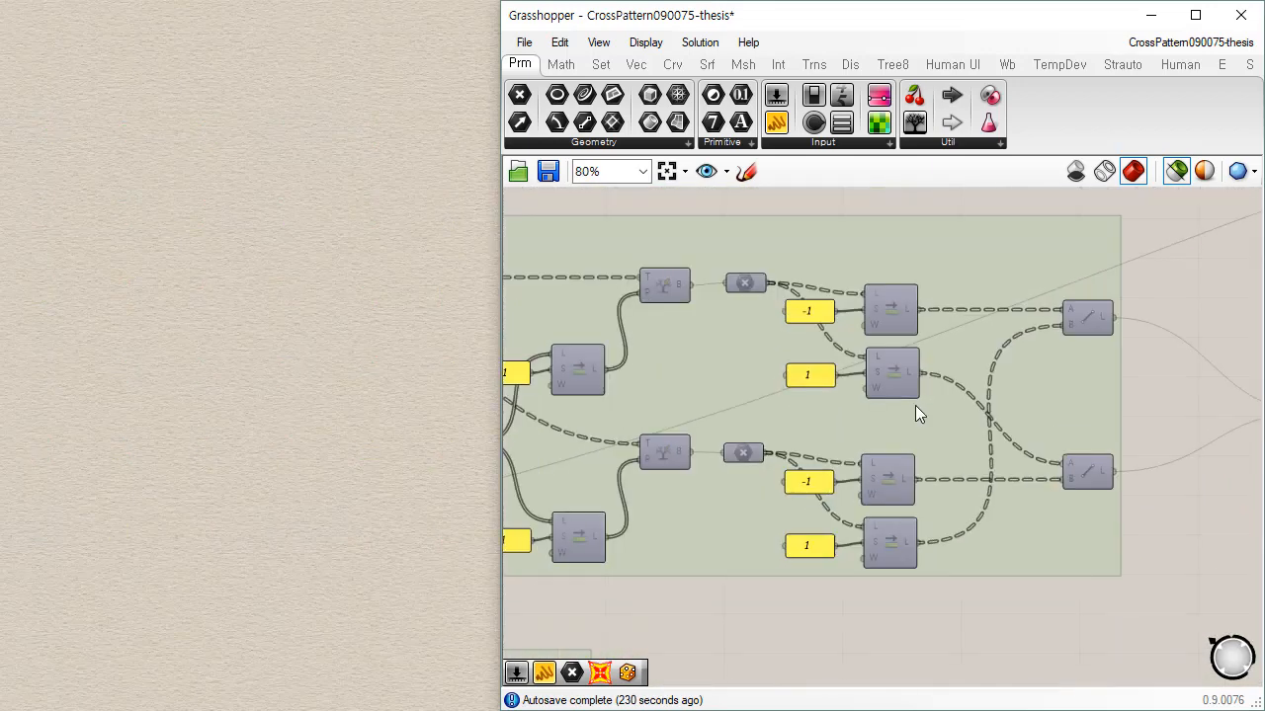
pyautogui.click(882, 318)
pyautogui.click(892, 373)
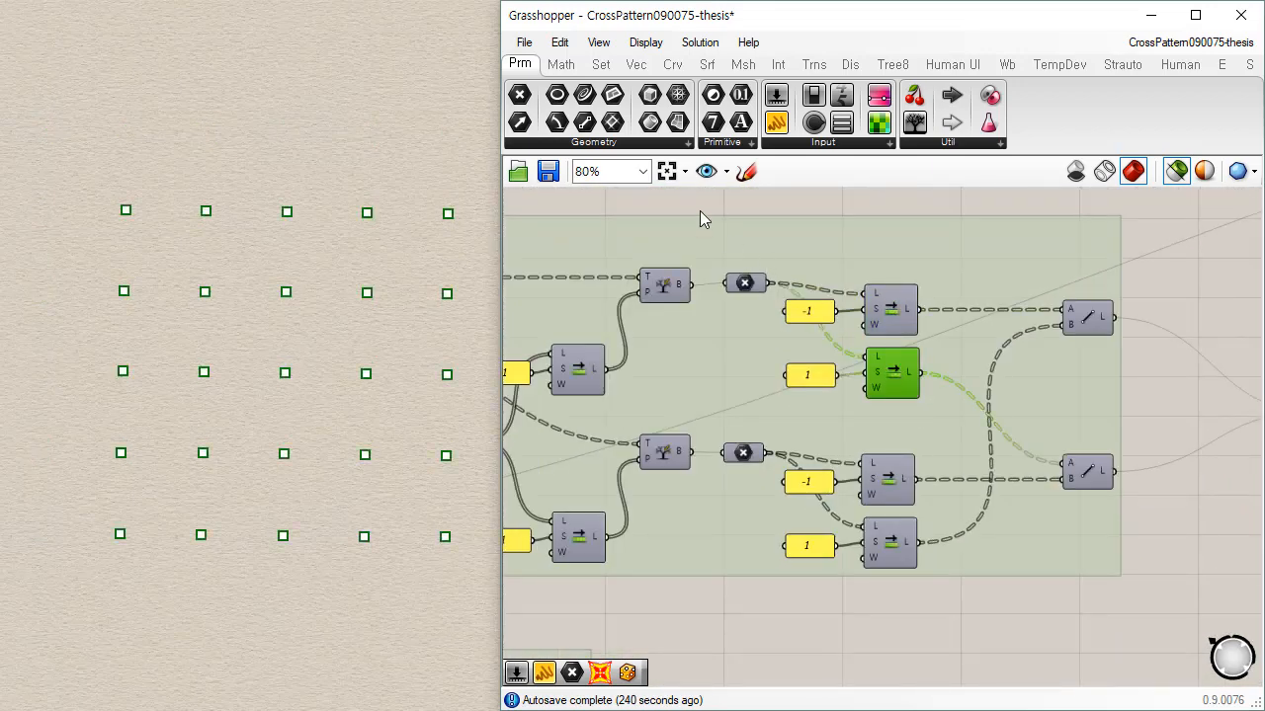
pyautogui.moveTo(702, 202); pyautogui.dragTo(946, 617)
pyautogui.scroll(-2, 861, 517)
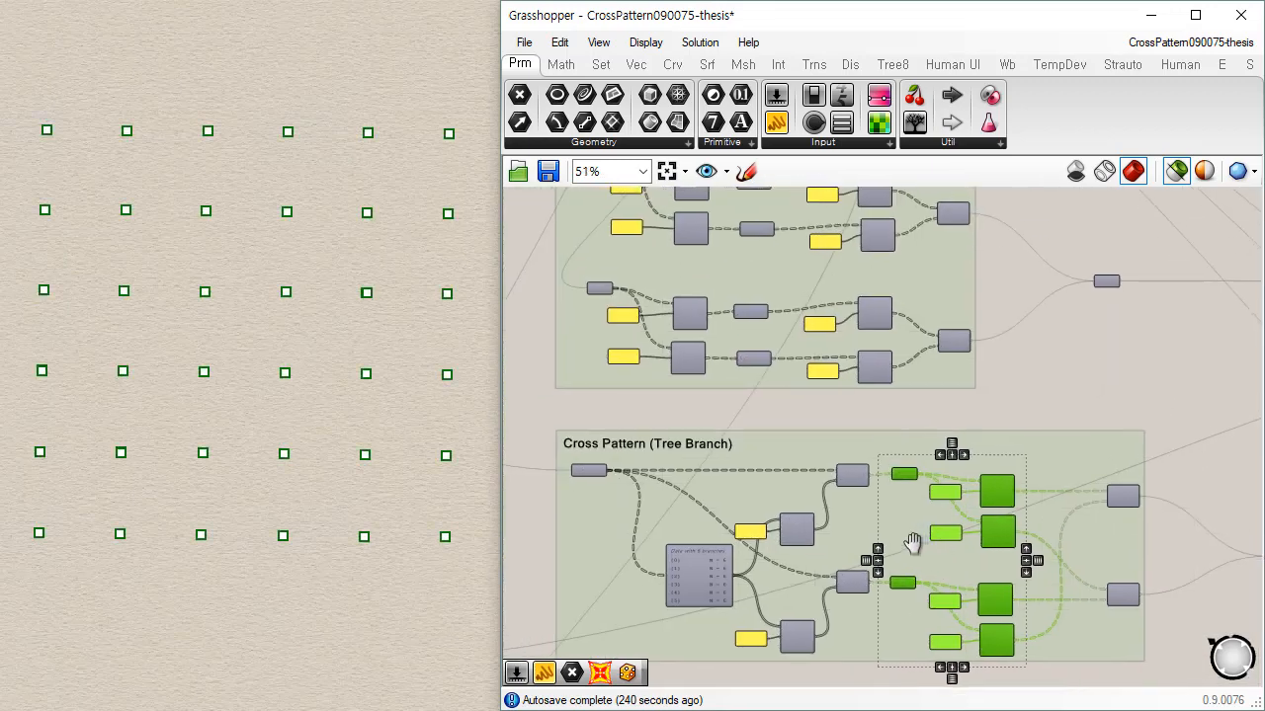
pyautogui.scroll(2, 879, 338)
pyautogui.moveTo(1004, 506); pyautogui.dragTo(944, 398, button='right')
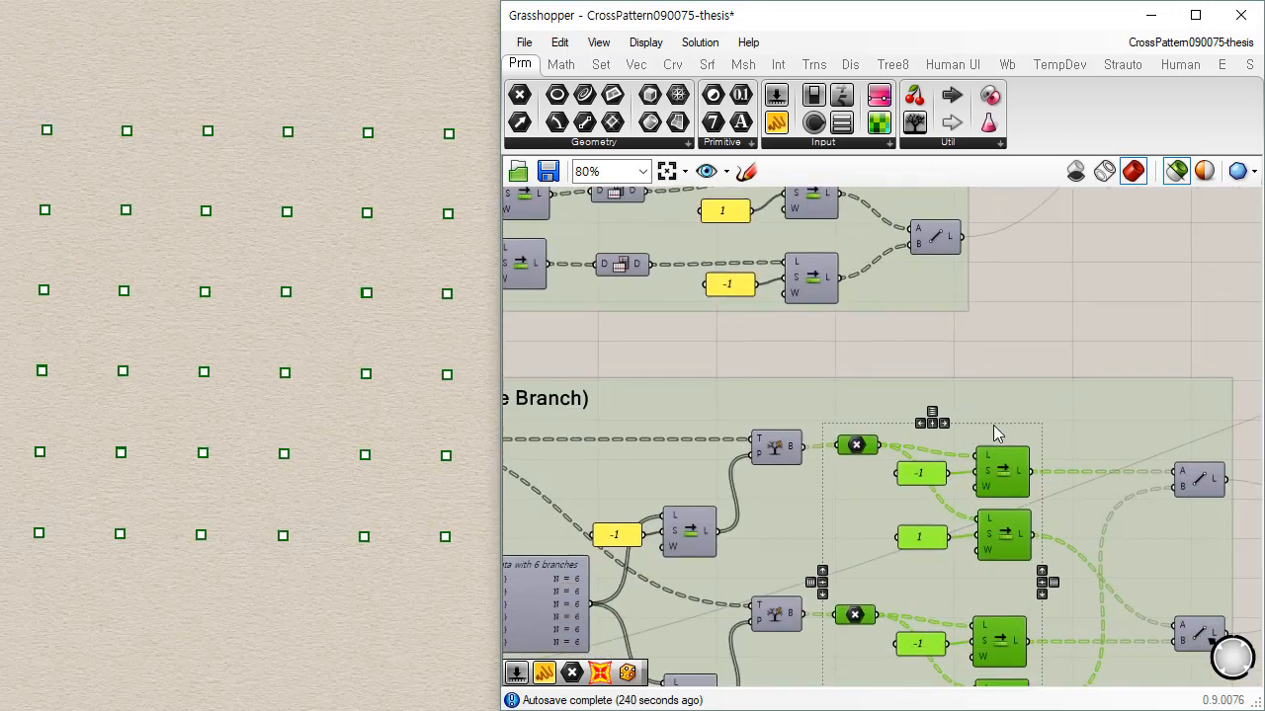
pyautogui.click(1036, 513)
pyautogui.moveTo(1037, 512); pyautogui.dragTo(958, 403, button='right')
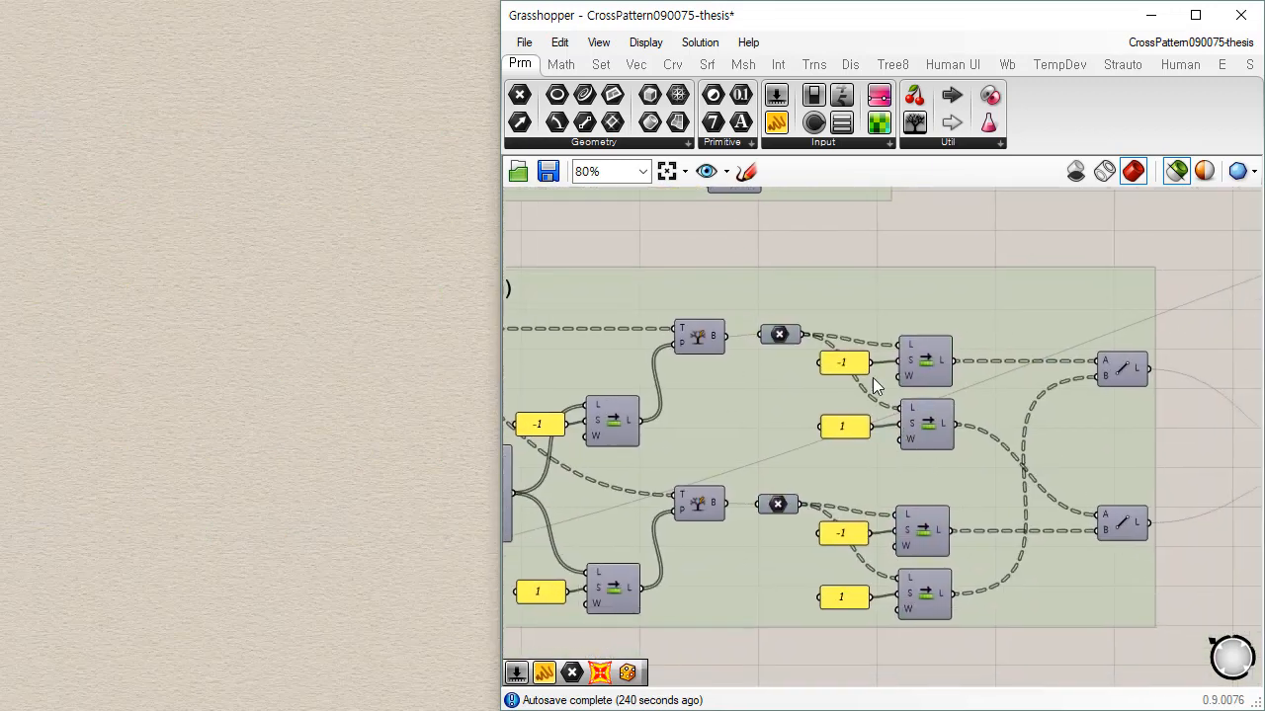
# Step: Preview the upper and the lower Line component of Cross Pattern (Tree Branch) in turn to compare their diagonal directions
pyautogui.click(1123, 373)
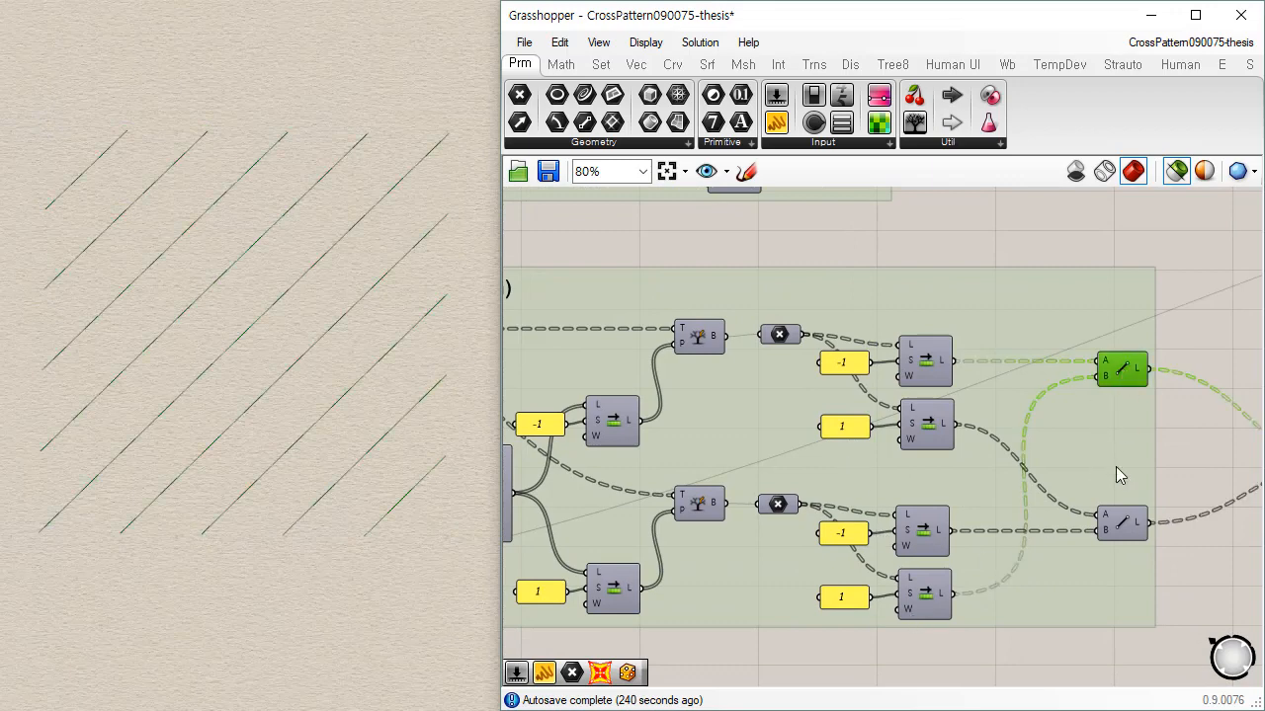
pyautogui.click(1121, 524)
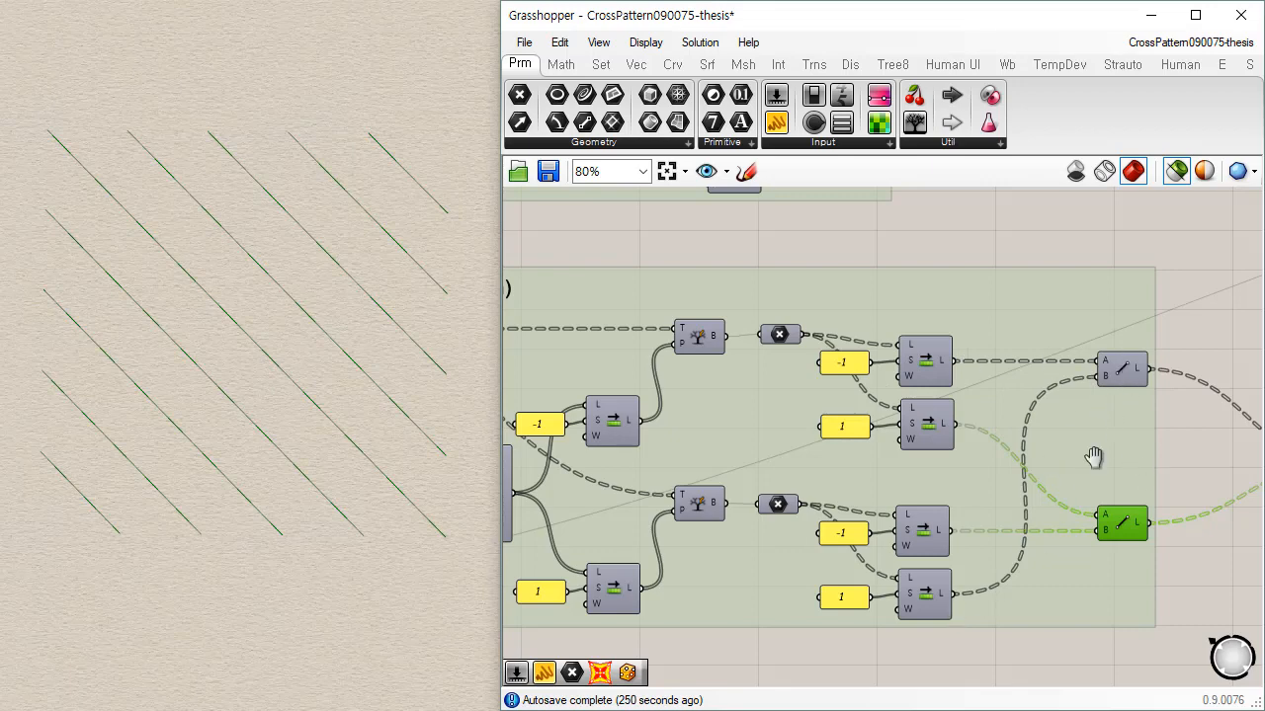
pyautogui.scroll(-3, 1037, 454)
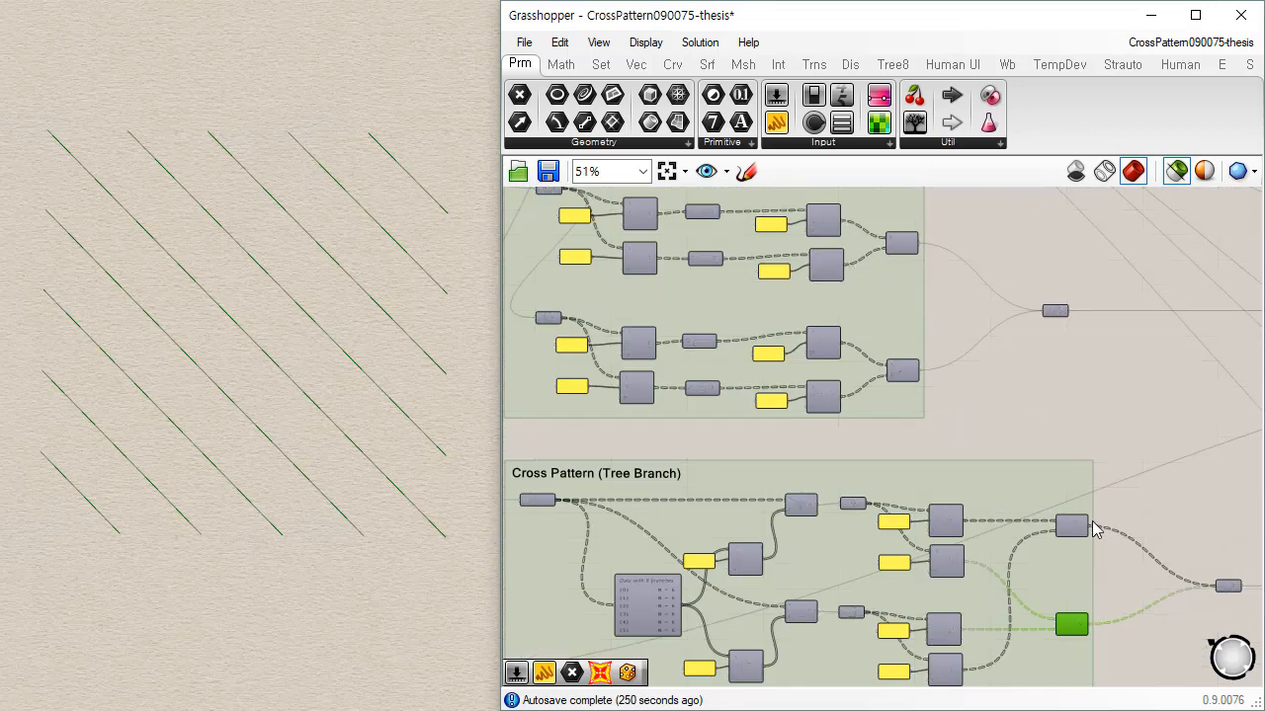
pyautogui.scroll(3, 933, 441)
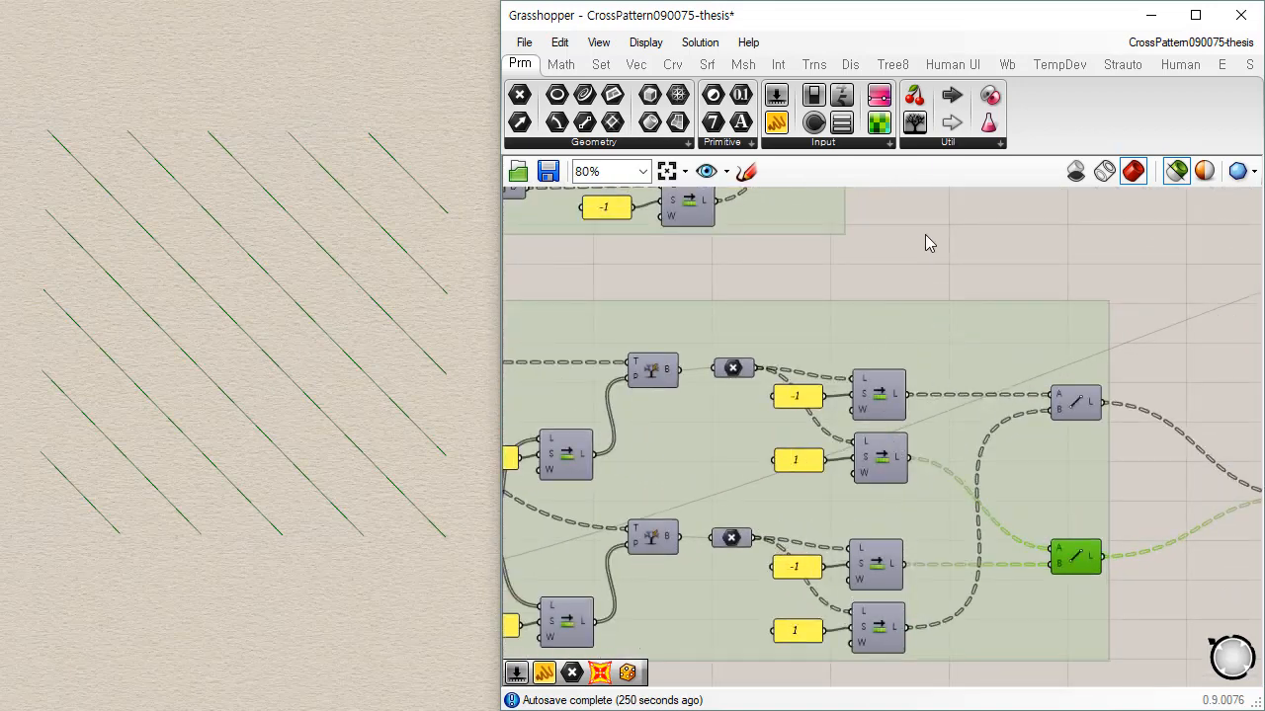
# Step: Compare the four final Shift Lists of Cross Pattern (Tree Branch) singly and in the cross-wired pairs that feed each Line component
pyautogui.click(927, 242)
pyautogui.click(883, 403)
pyautogui.click(882, 456)
pyautogui.click(877, 573)
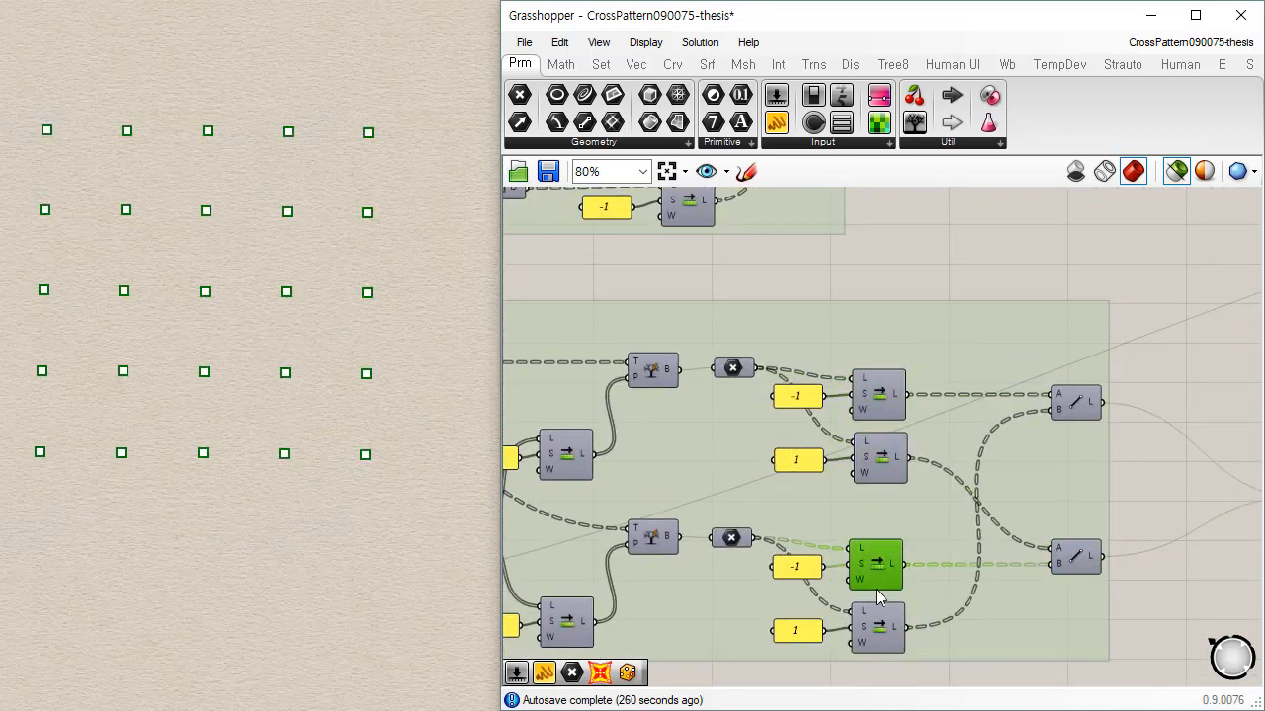
pyautogui.click(879, 627)
pyautogui.click(883, 401)
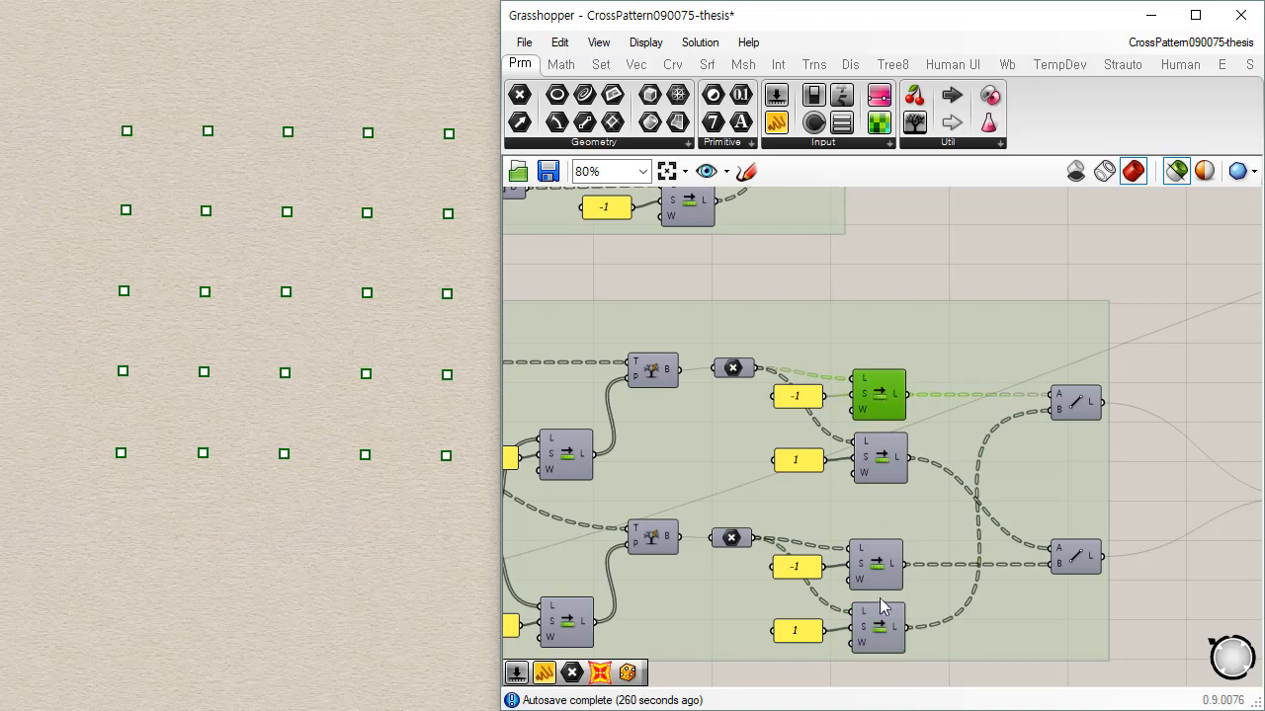
pyautogui.click(881, 623)
pyautogui.click(881, 390)
pyautogui.click(878, 565)
pyautogui.click(885, 464)
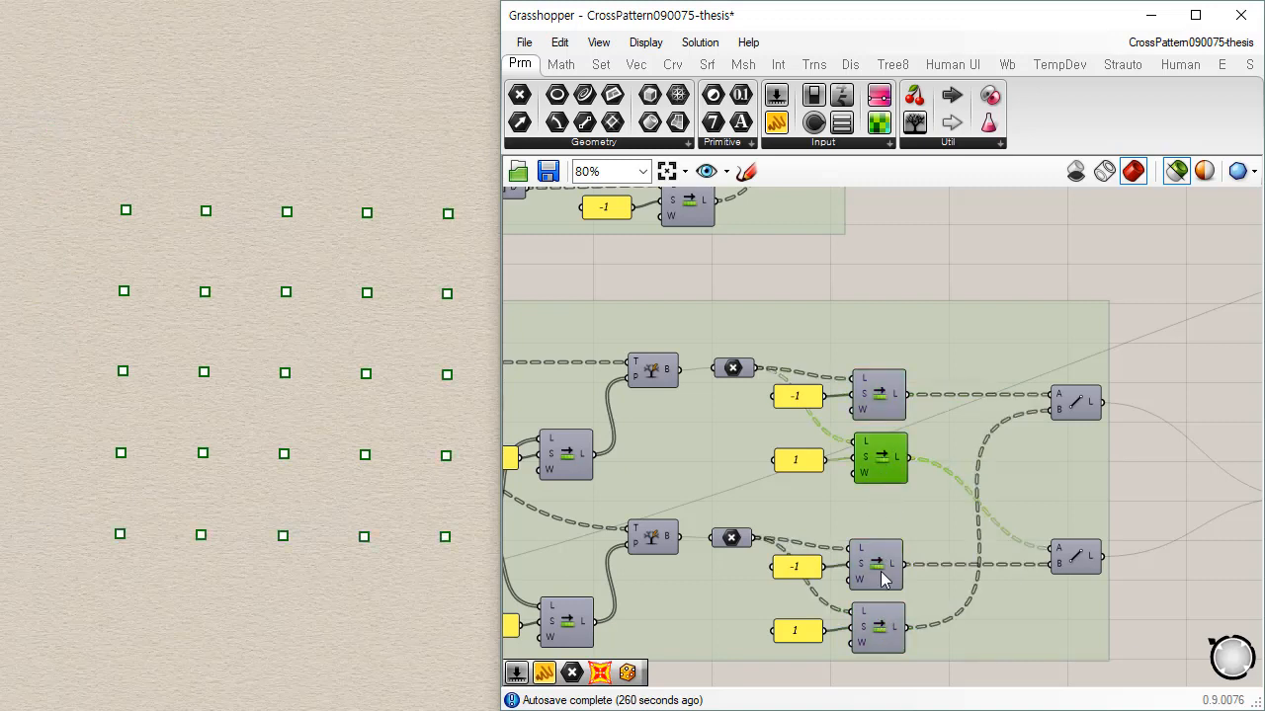
# Step: Cycle the preview through the four final Shift Lists of Cross Pattern (Tree Branch) to compare how each offsets its point grid
pyautogui.click(894, 388)
pyautogui.click(880, 577)
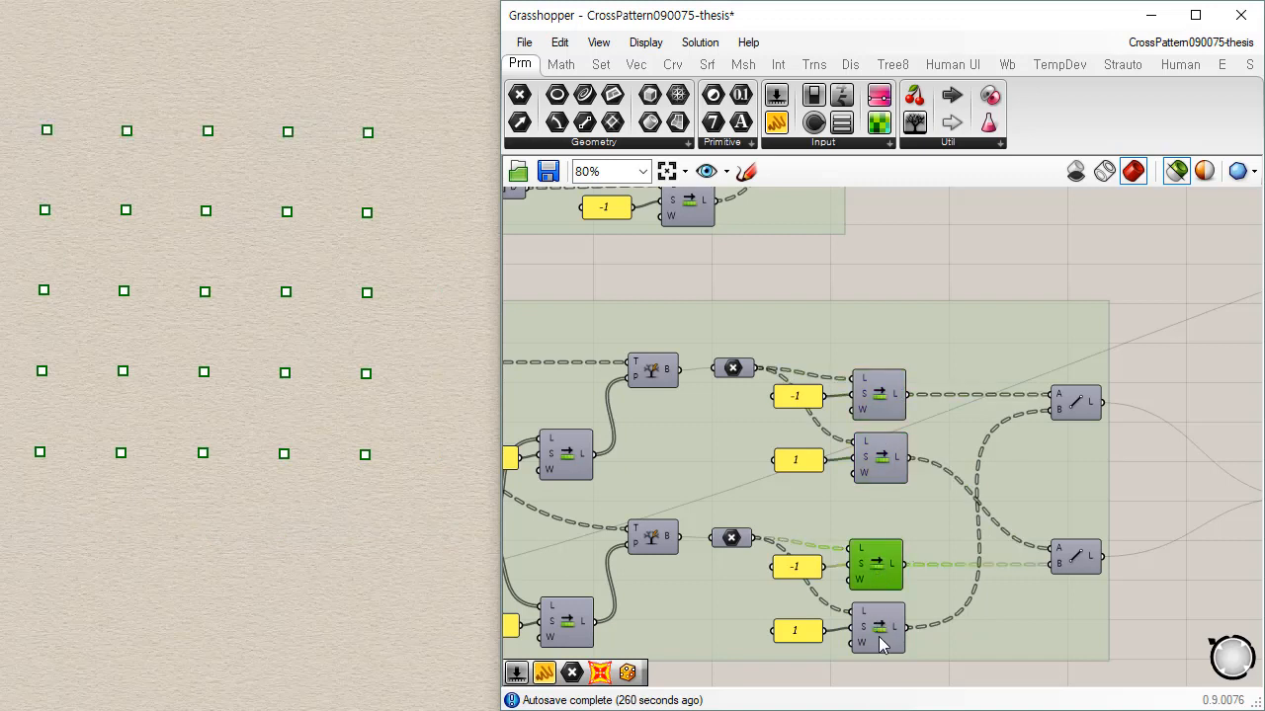
pyautogui.moveTo(882, 644); pyautogui.dragTo(882, 639)
pyautogui.moveTo(889, 464); pyautogui.dragTo(889, 458)
pyautogui.click(879, 392)
pyautogui.click(875, 567)
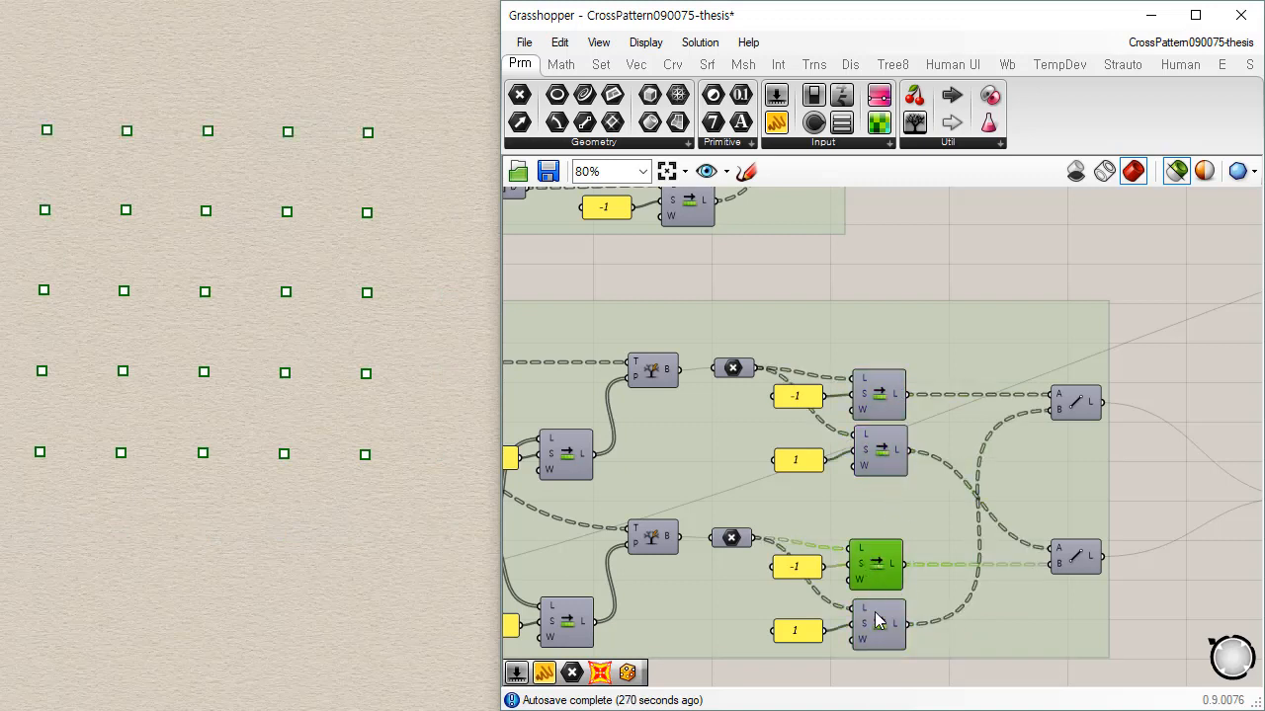
pyautogui.moveTo(878, 620); pyautogui.dragTo(882, 632)
pyautogui.click(894, 464)
pyautogui.click(897, 395)
pyautogui.click(891, 577)
pyautogui.click(882, 446)
# Step: Examine the -1 Shift List fed by the Param Viewer in Cross Pattern (Tree Branch), and clear the selection
pyautogui.moveTo(827, 534); pyautogui.dragTo(1050, 481, button='right')
pyautogui.scroll(-1, 848, 413)
pyautogui.moveTo(788, 356); pyautogui.dragTo(789, 443, button='right')
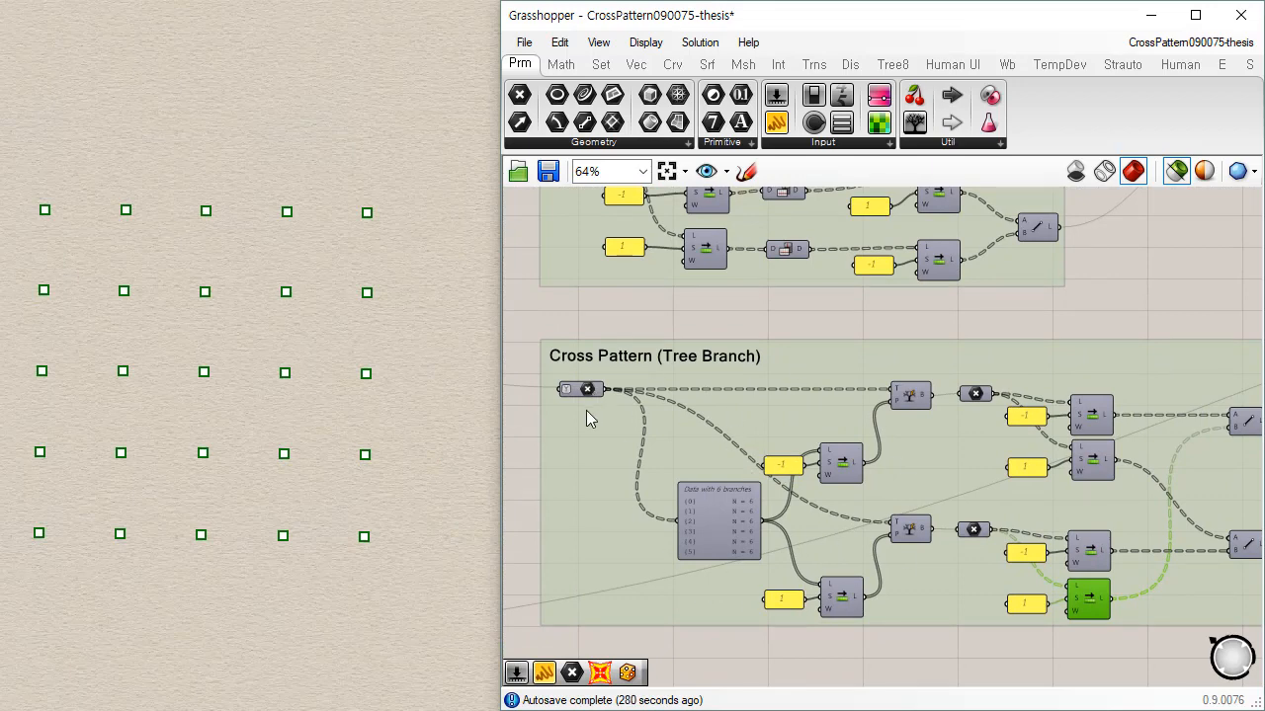
pyautogui.scroll(1, 913, 608)
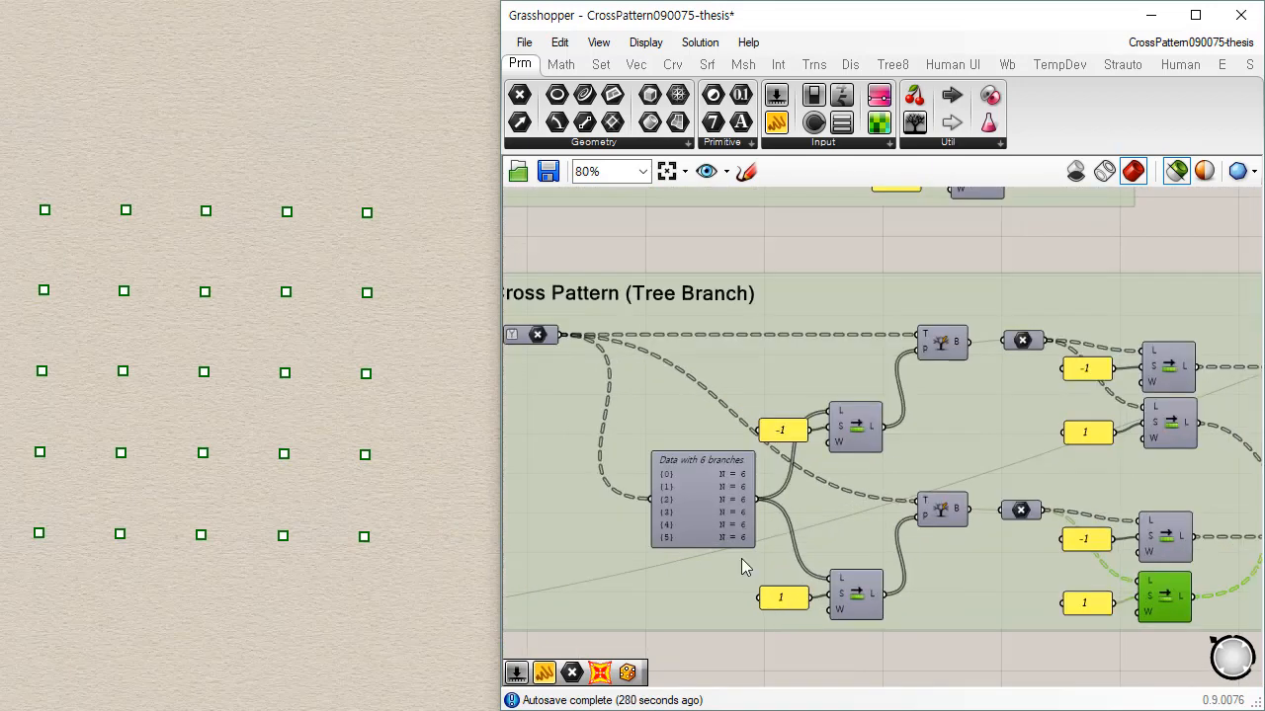
pyautogui.moveTo(736, 545); pyautogui.dragTo(791, 549, button='right')
pyautogui.click(914, 434)
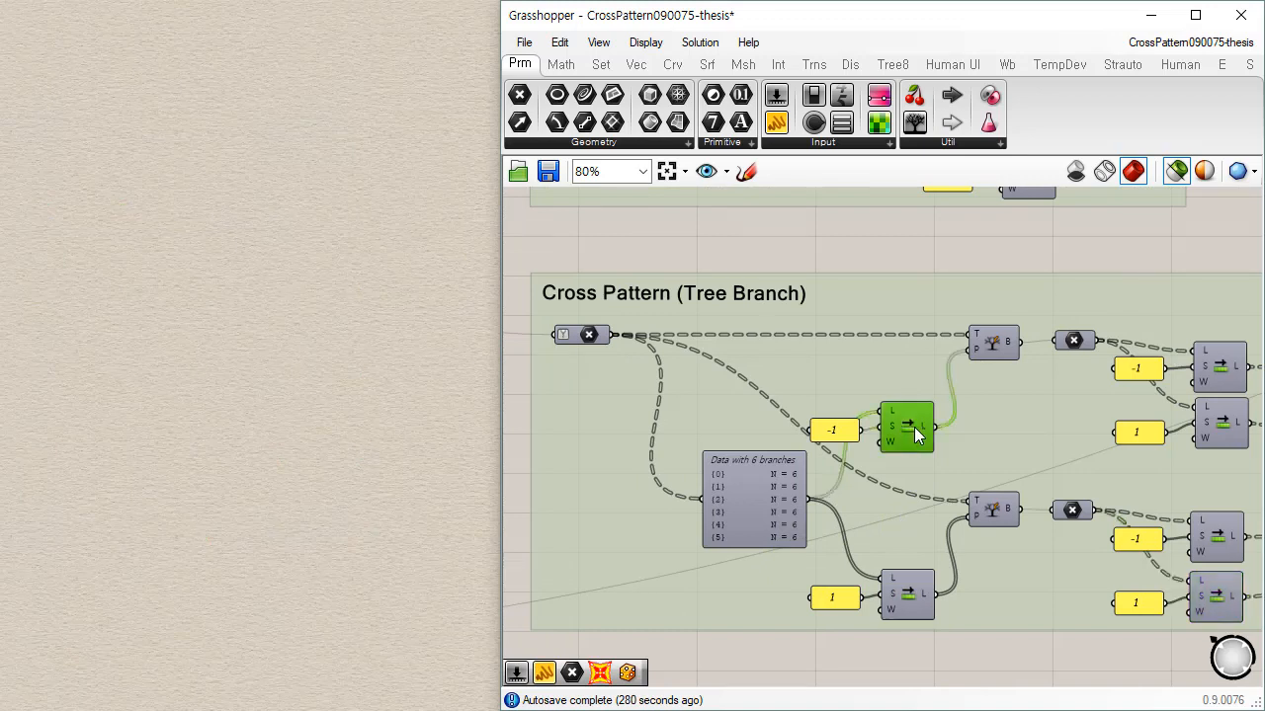
pyautogui.click(908, 302)
# Step: Preview the source Point parameter and the upper and lower Tree Branch components in turn to compare their point rows and columns
pyautogui.moveTo(1069, 427); pyautogui.dragTo(978, 424, button='right')
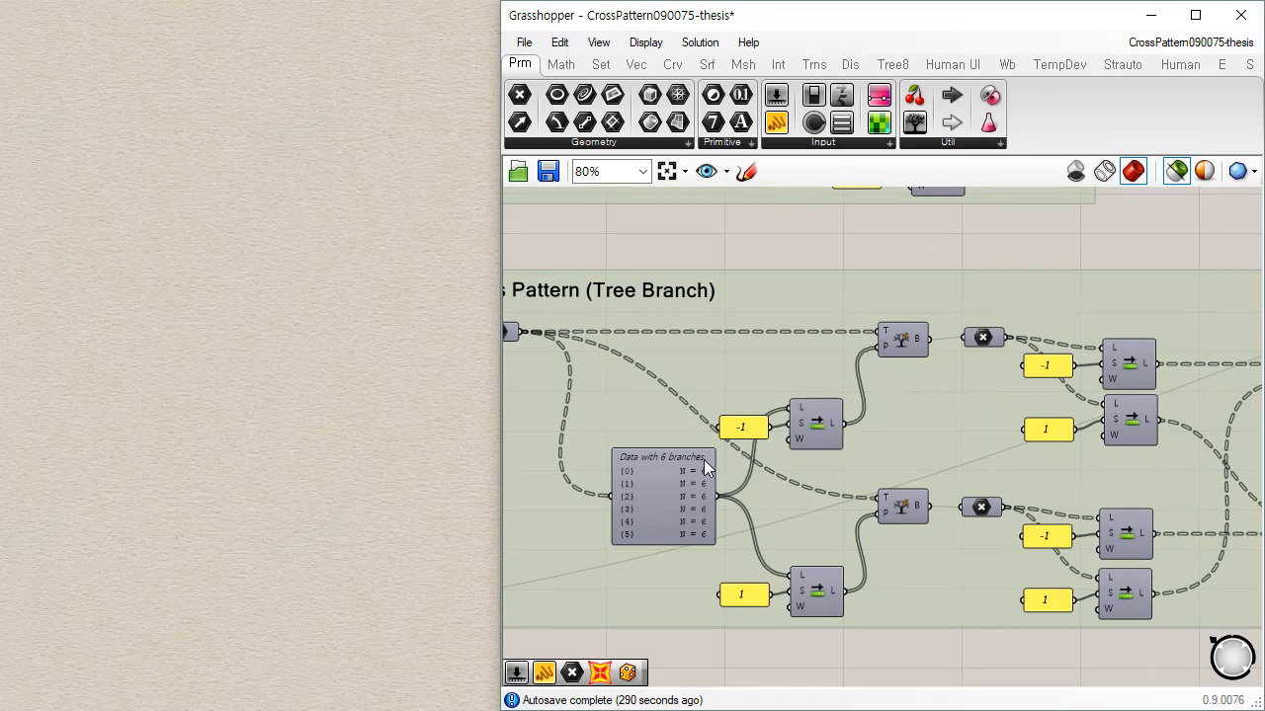
pyautogui.moveTo(704, 468); pyautogui.dragTo(729, 411, button='right')
pyautogui.click(563, 307)
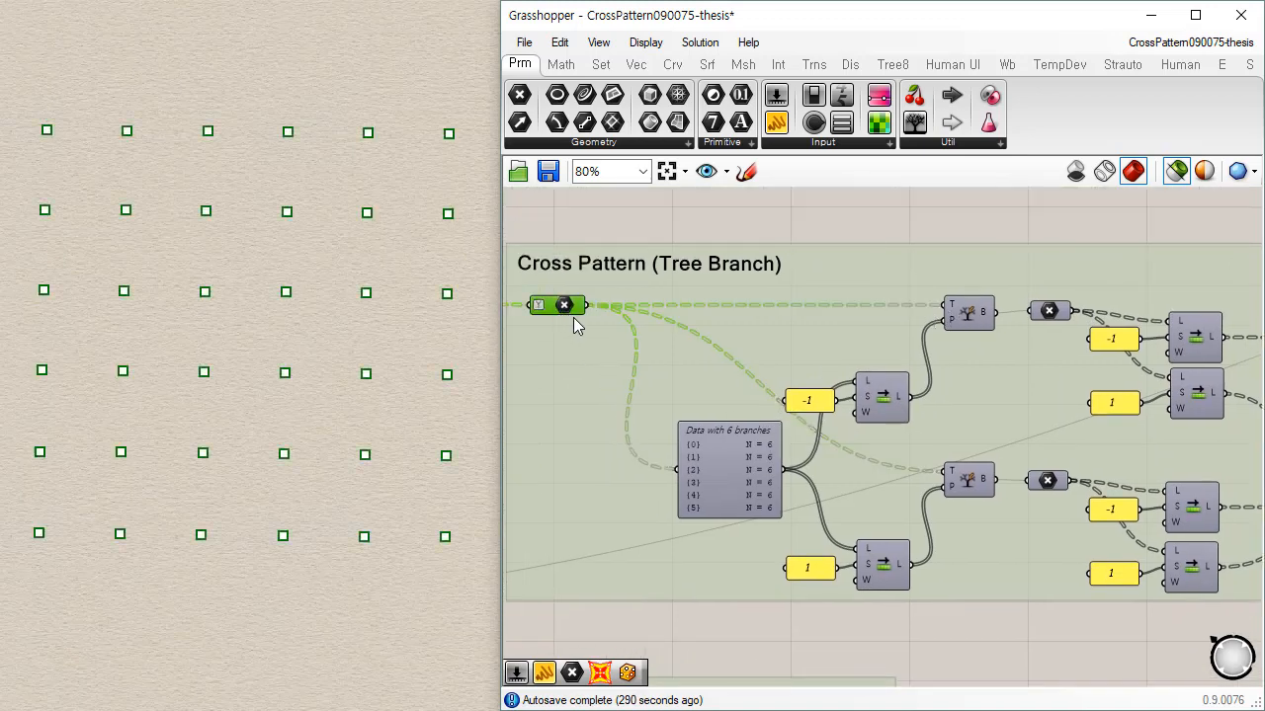
pyautogui.click(969, 313)
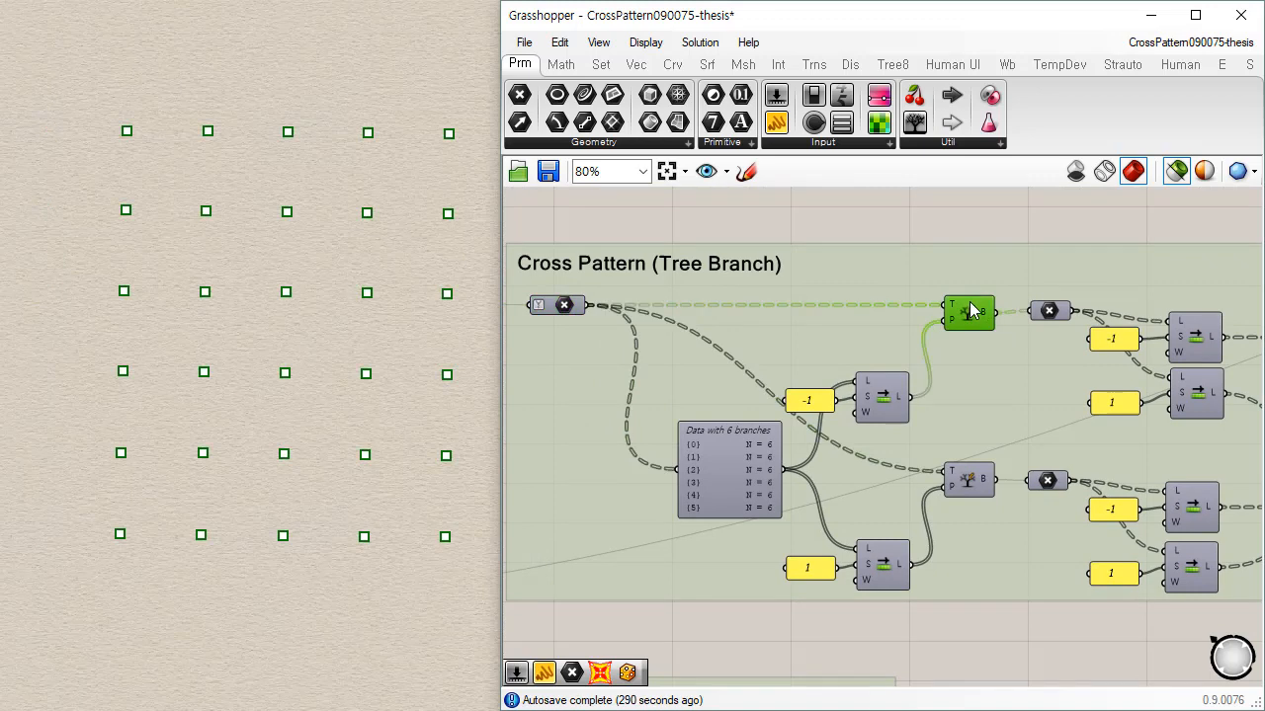
pyautogui.click(971, 482)
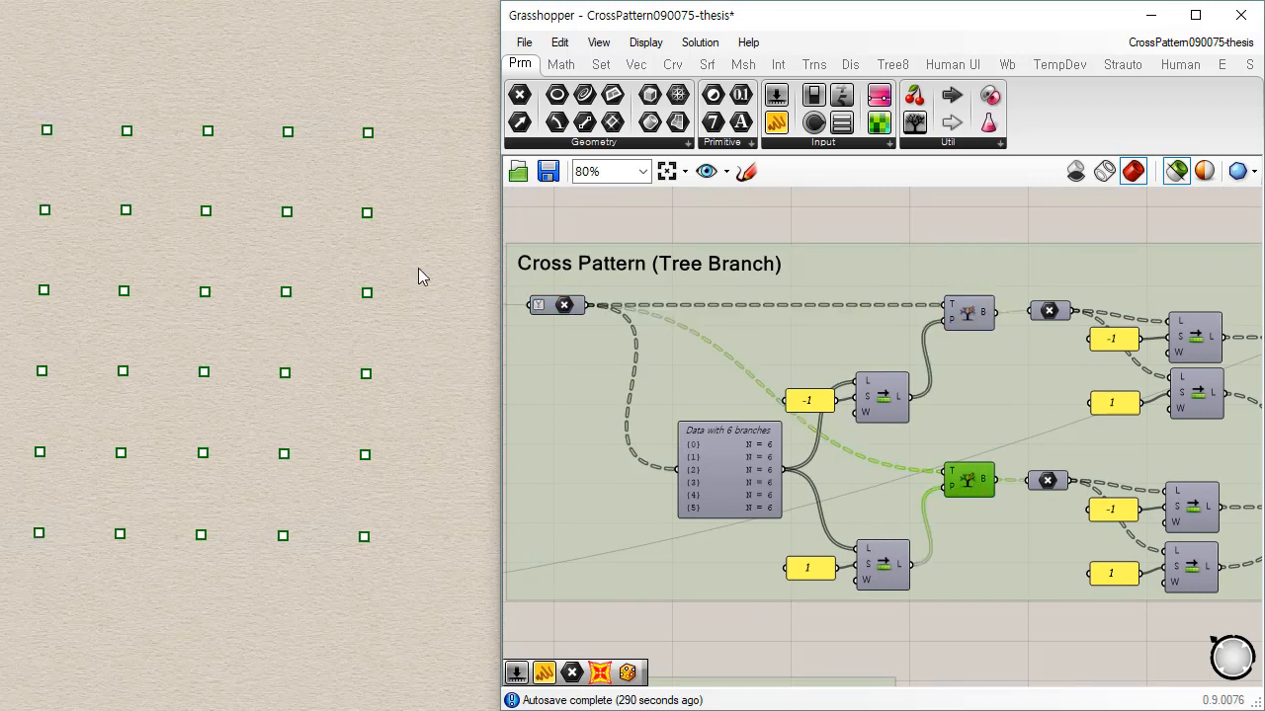
pyautogui.click(564, 307)
# Step: Copy the upper Point parameter with its -1 and 1 Shift Lists beside the Param Viewer and feed the copy from the source Point parameter
pyautogui.moveTo(1111, 386); pyautogui.dragTo(1039, 399, button='right')
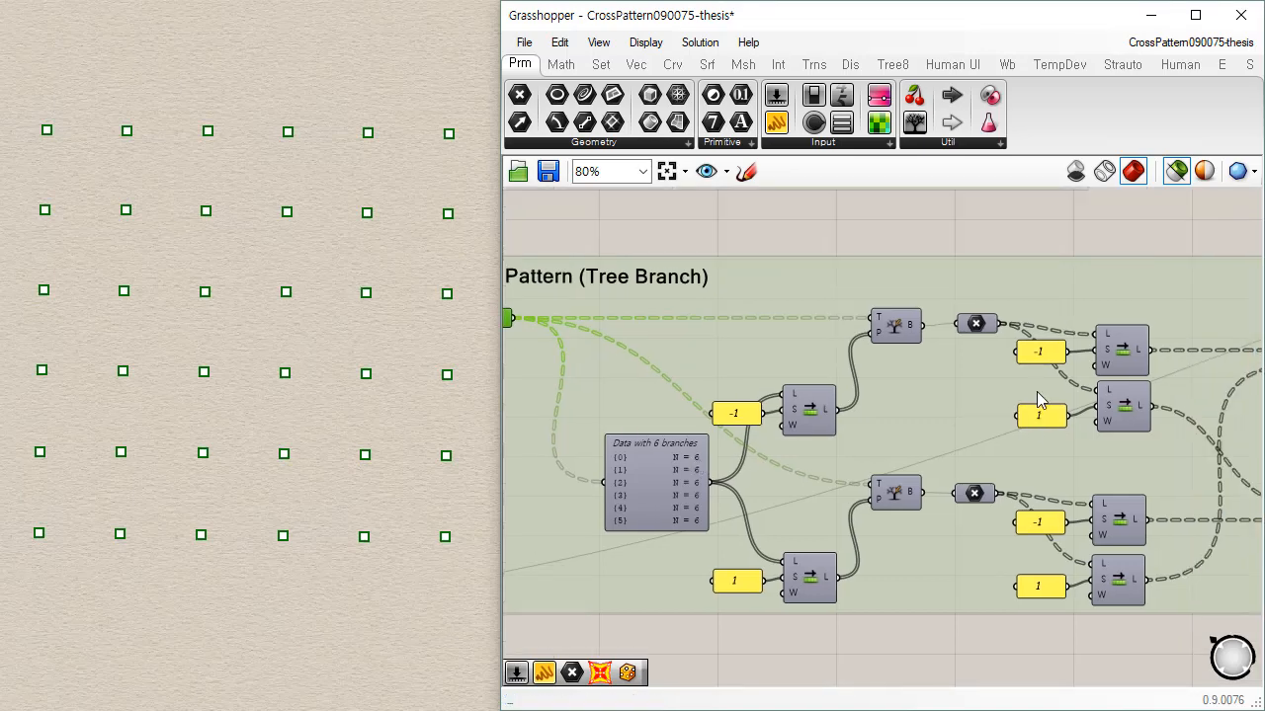
pyautogui.moveTo(937, 245); pyautogui.dragTo(1174, 447)
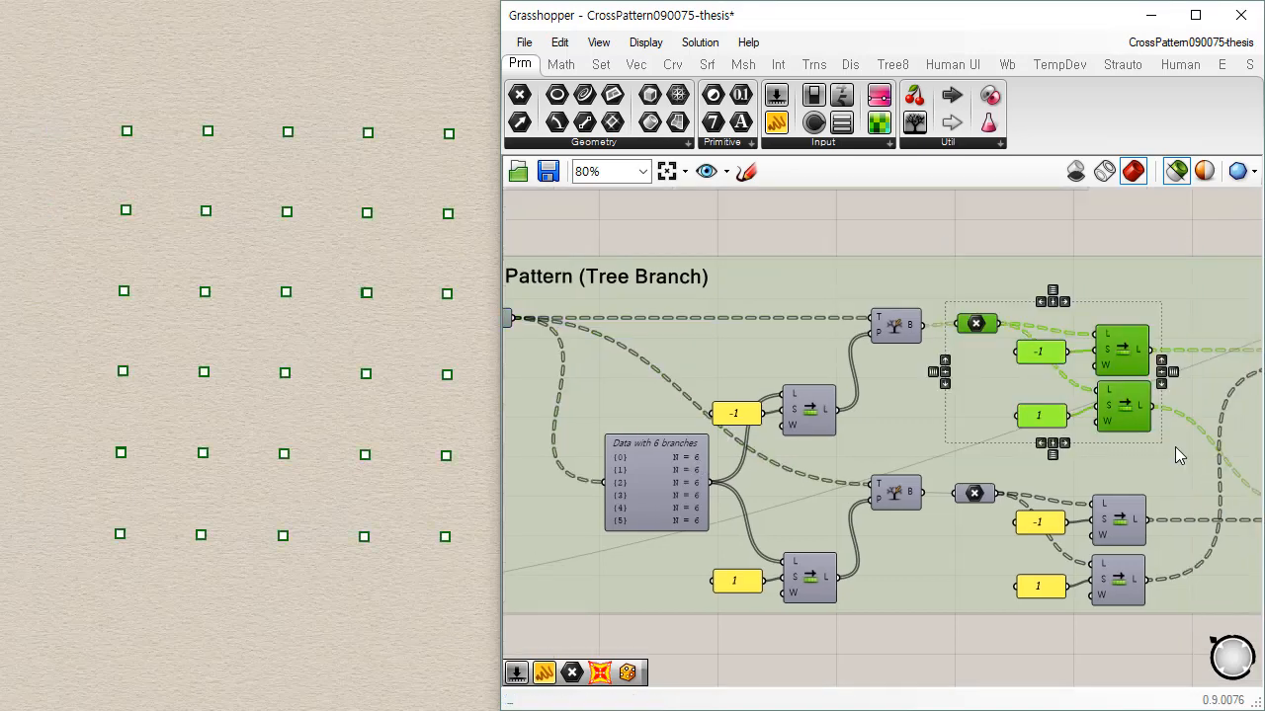
pyautogui.moveTo(1107, 350); pyautogui.dragTo(689, 393)
pyautogui.moveTo(688, 393); pyautogui.dragTo(899, 364, button='right')
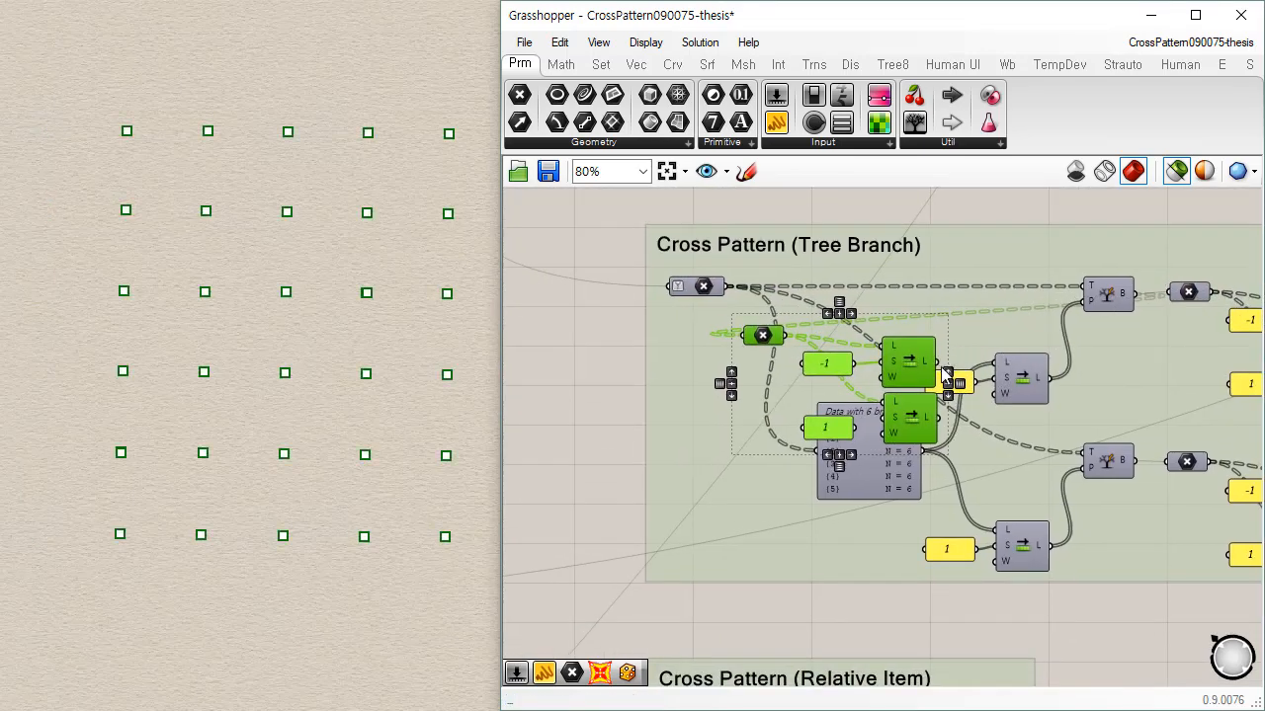
pyautogui.moveTo(899, 364); pyautogui.dragTo(680, 546)
pyautogui.moveTo(727, 286); pyautogui.dragTo(567, 478)
pyautogui.click(585, 373)
# Step: Preview the source Point parameter and the copied -1 and 1 Shift Lists in turn to see which points each drops
pyautogui.click(714, 285)
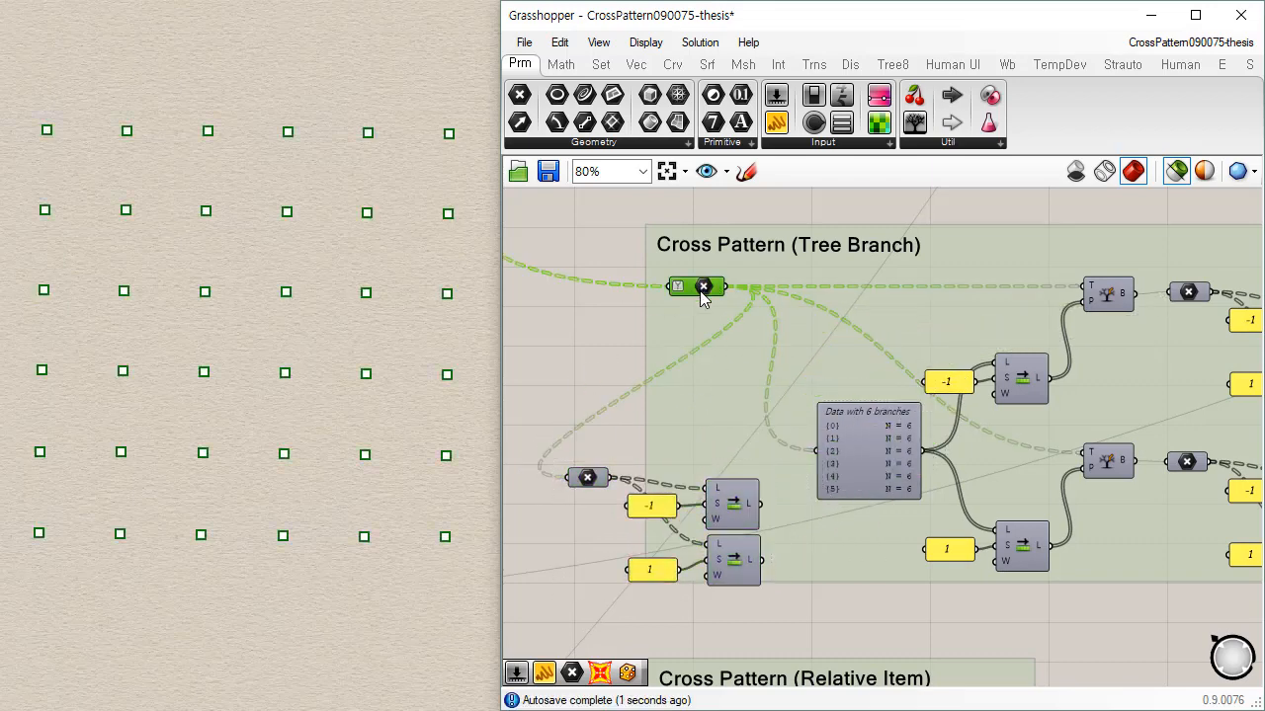
pyautogui.click(746, 510)
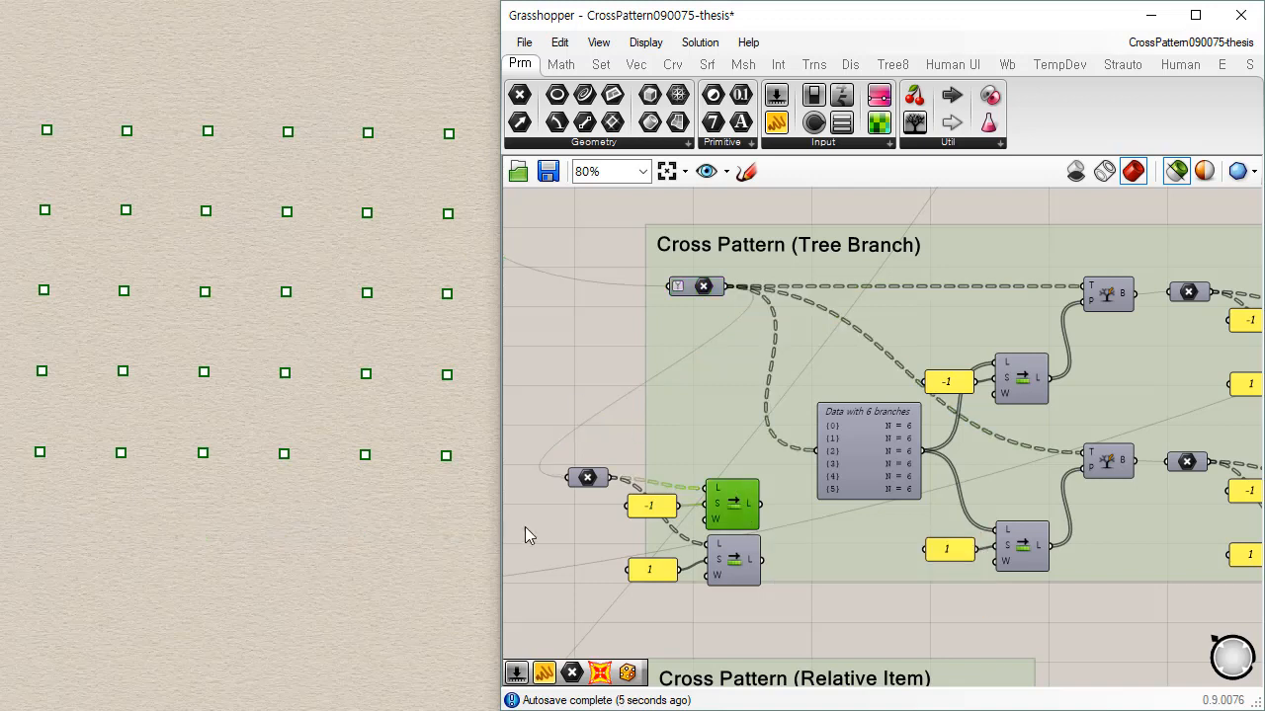
pyautogui.click(735, 565)
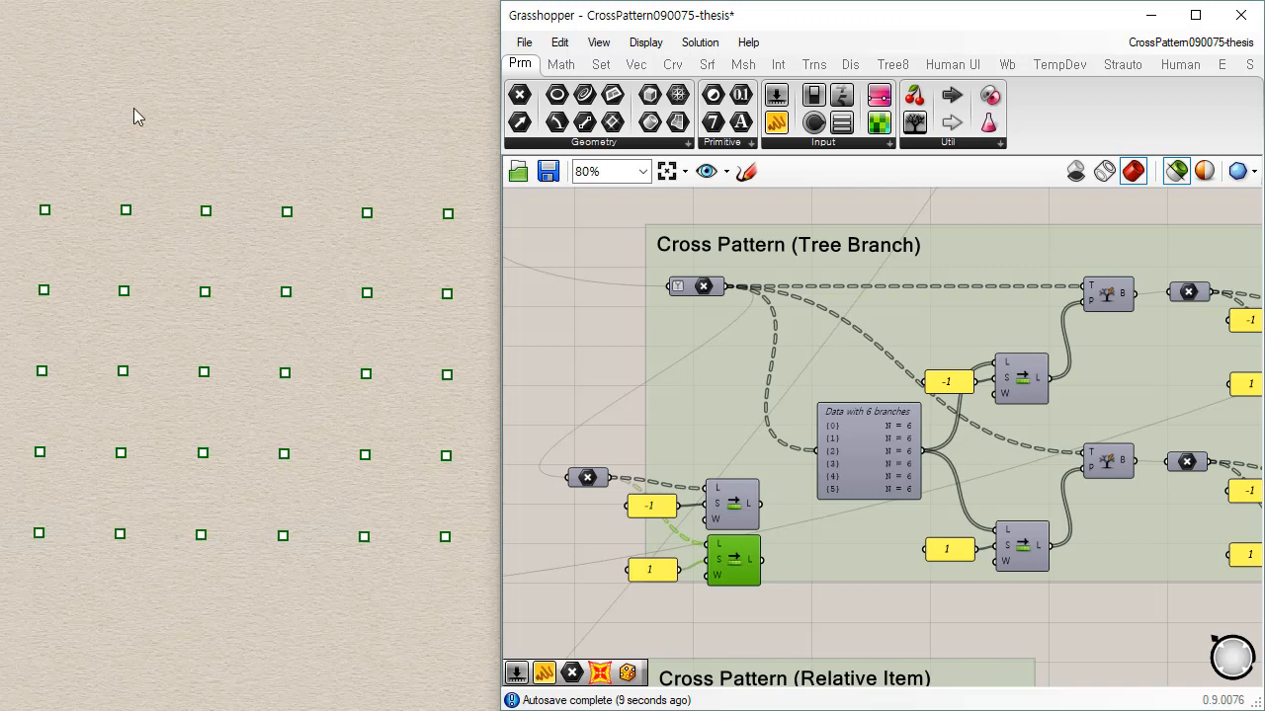
pyautogui.moveTo(781, 531); pyautogui.dragTo(738, 526, button='right')
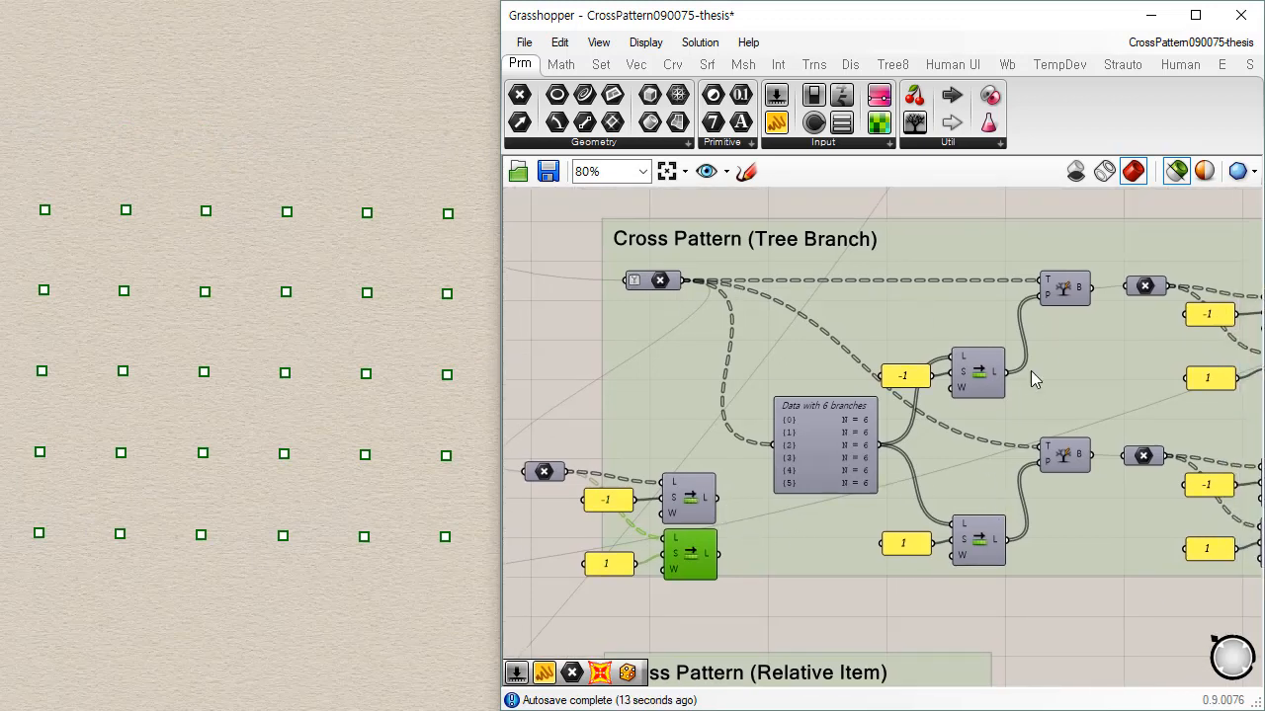
# Step: Alternate the preview between the upper and lower Tree Branch components to compare the points they keep
pyautogui.click(1067, 292)
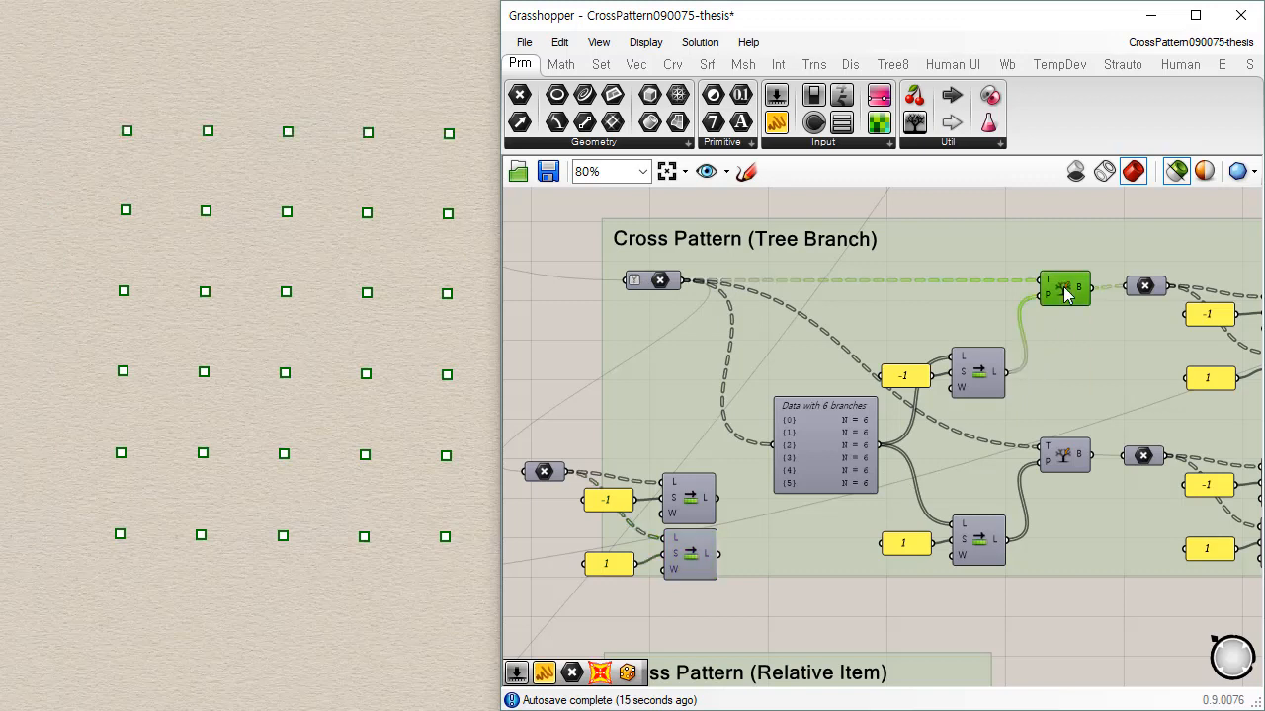
pyautogui.click(1066, 457)
pyautogui.click(1065, 287)
pyautogui.click(1062, 455)
pyautogui.click(1071, 292)
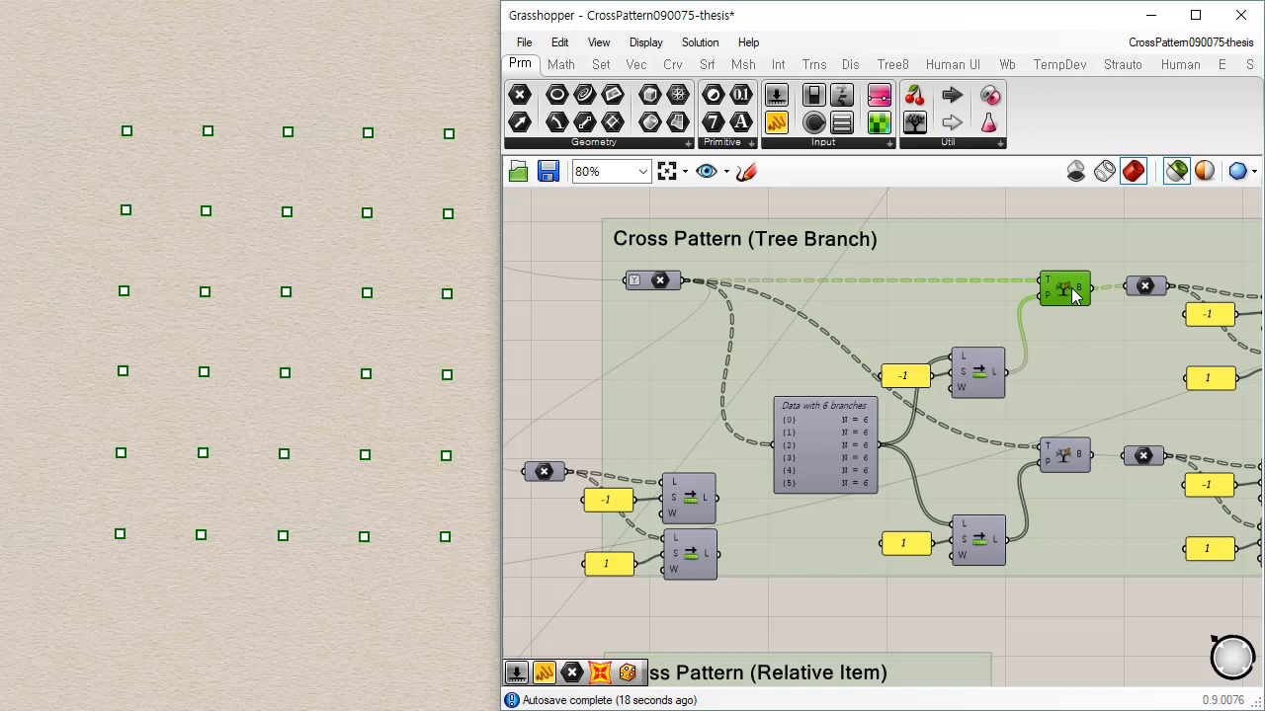
pyautogui.click(1061, 458)
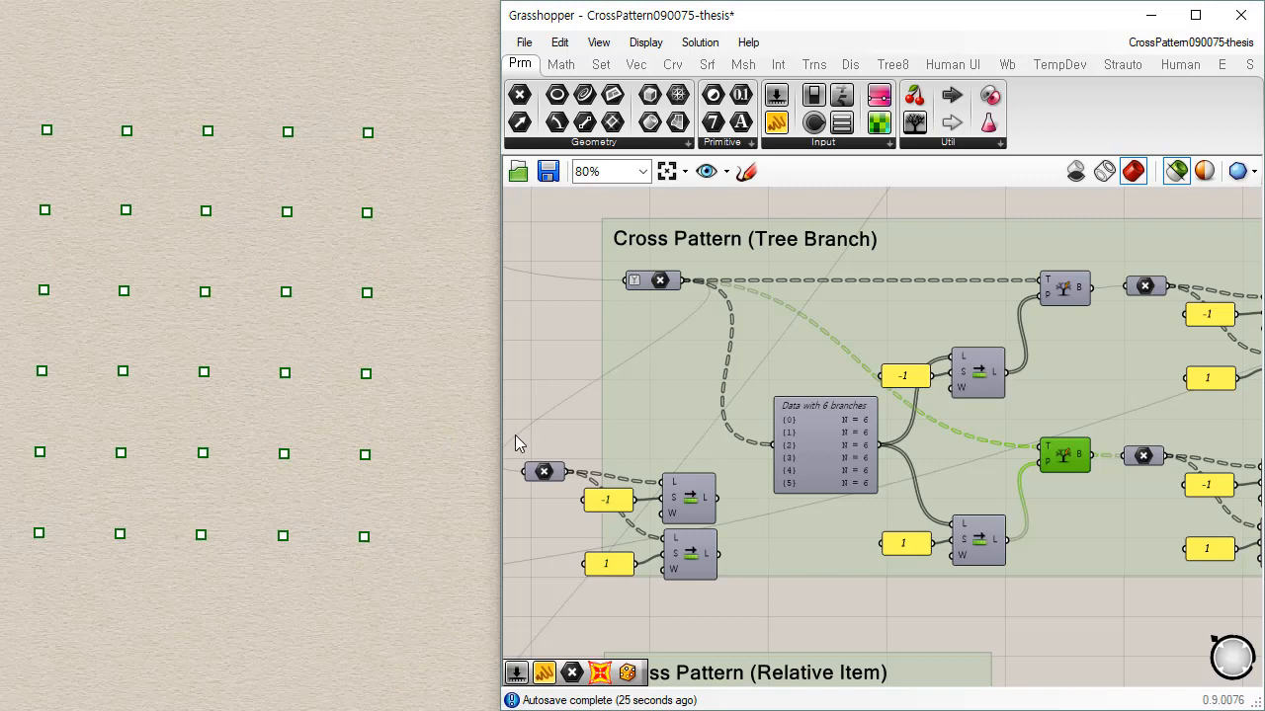
# Step: Delete the copied Point parameter together with its two Shift Lists and their -1 and 1 panels
pyautogui.moveTo(515, 434); pyautogui.dragTo(752, 613)
pyautogui.press('Delete')
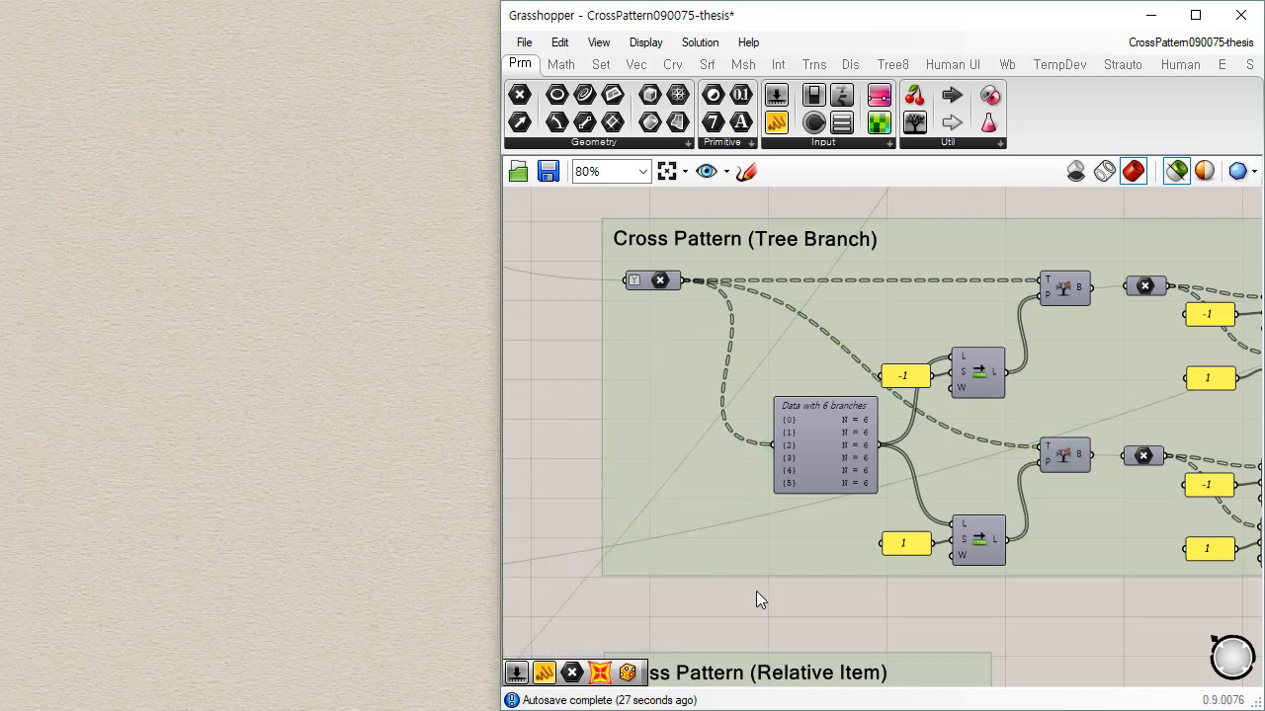
# Step: Preview the source Point parameter and examine the branch paths and item numbers listed in the connected Param Viewer
pyautogui.click(661, 280)
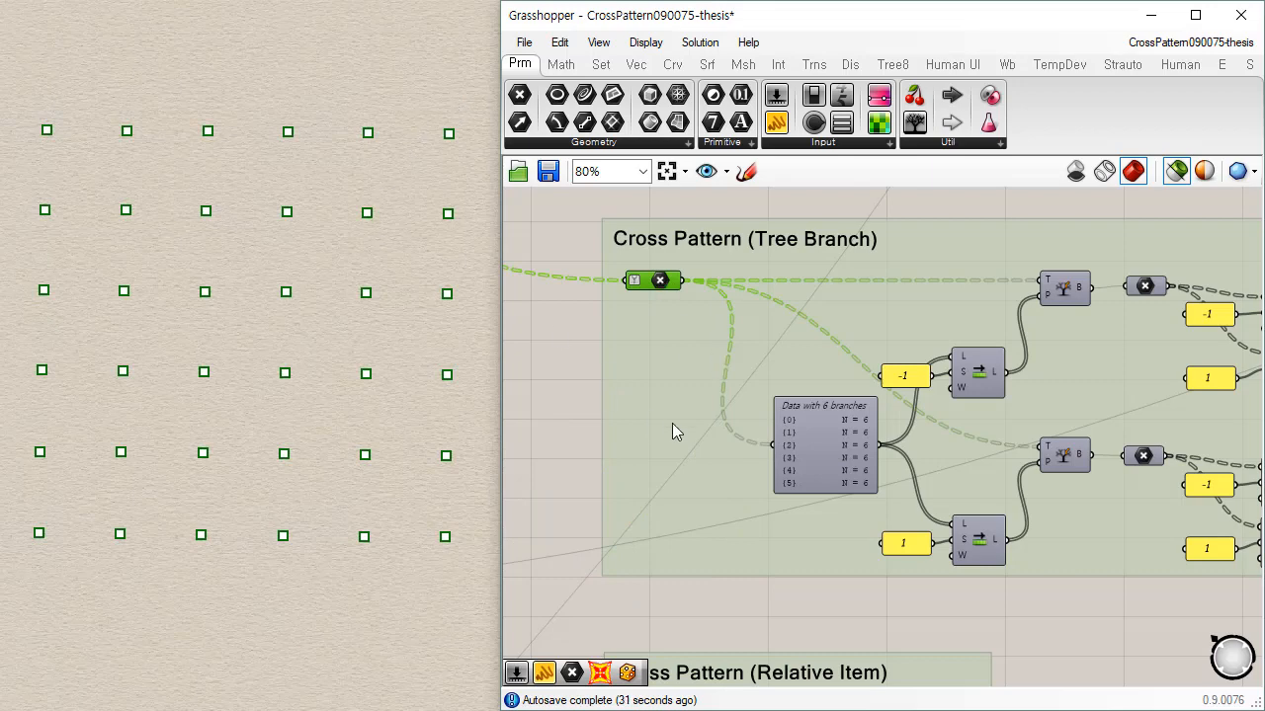
pyautogui.scroll(4, 847, 364)
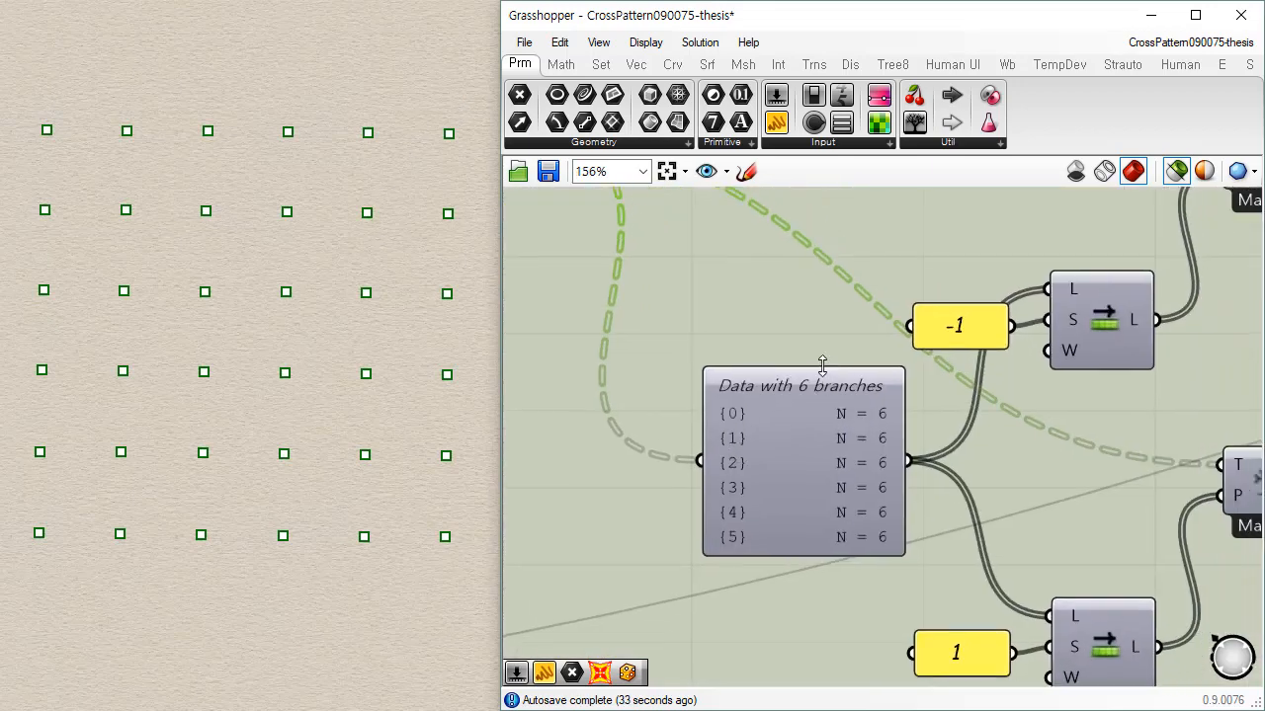
pyautogui.scroll(-1, 801, 419)
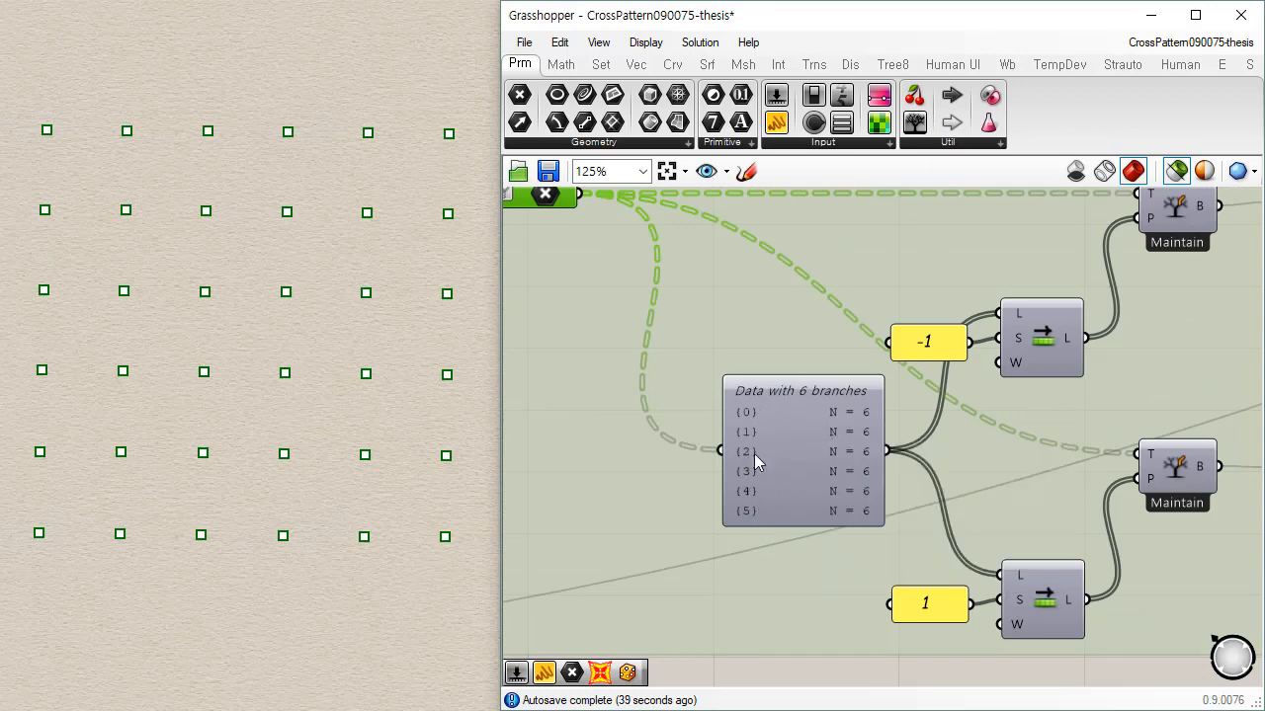
pyautogui.scroll(-1, 754, 453)
pyautogui.click(791, 461)
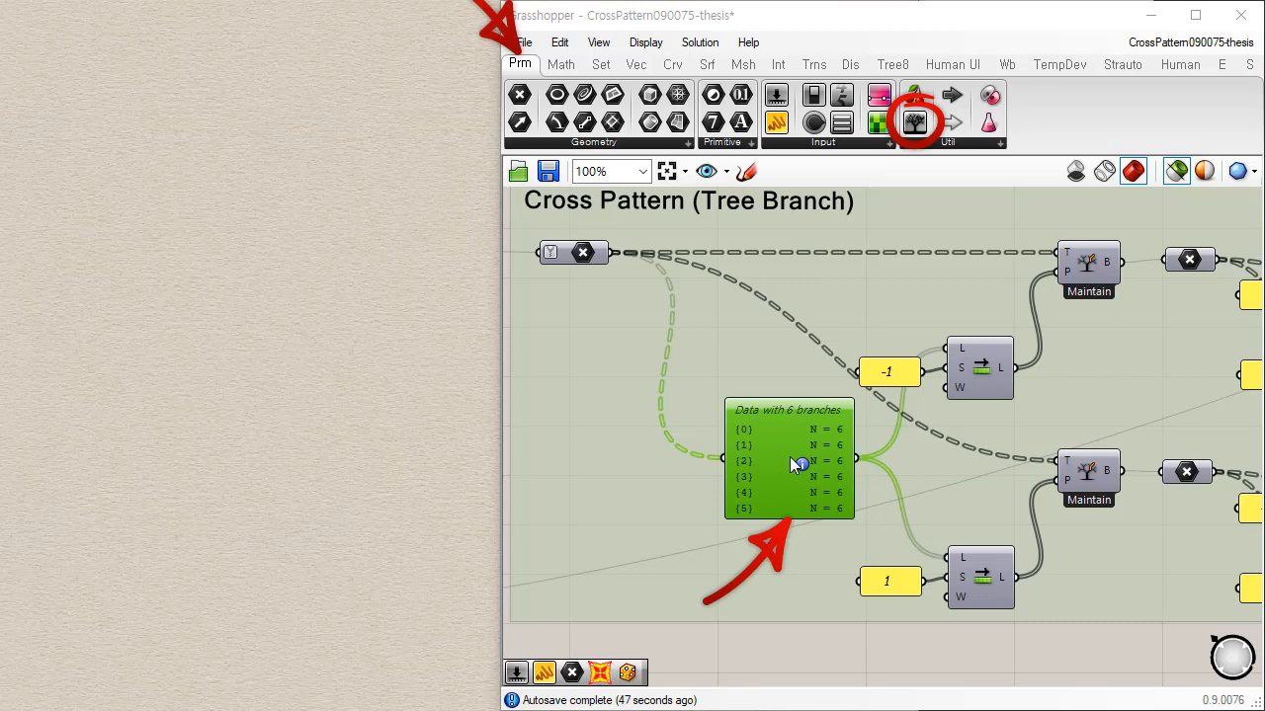
pyautogui.moveTo(583, 253)
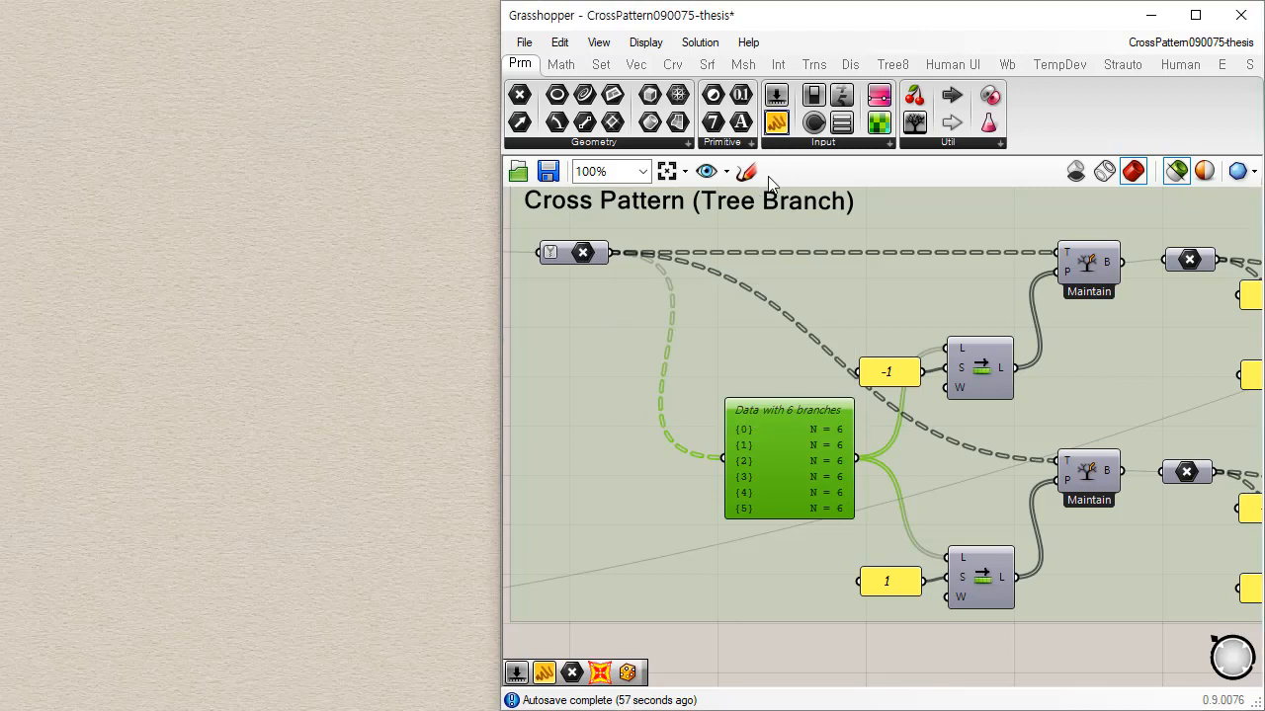
# Step: Add a Panel above the Param Viewer, feed it from the source Point parameter, and change the panel's font
pyautogui.moveTo(775, 121); pyautogui.dragTo(798, 337)
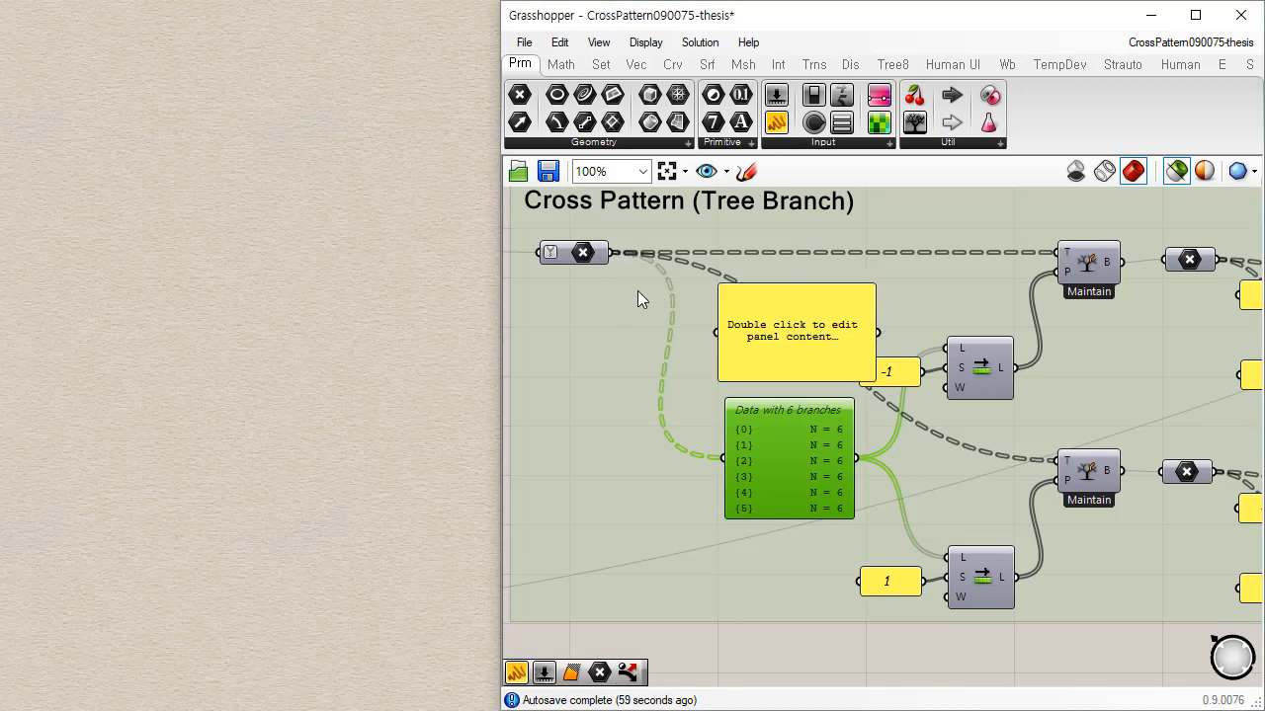
pyautogui.moveTo(668, 312); pyautogui.dragTo(718, 334)
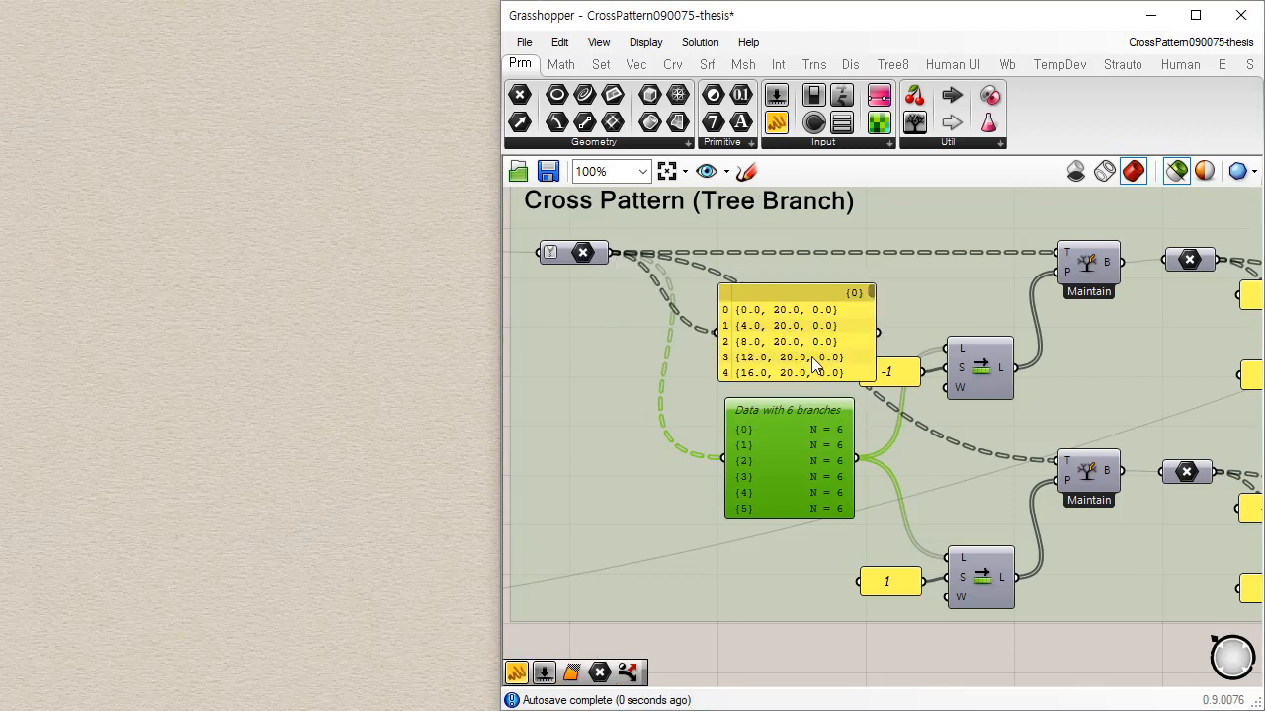
pyautogui.rightClick(811, 357)
pyautogui.moveTo(940, 583)
pyautogui.click(1072, 593)
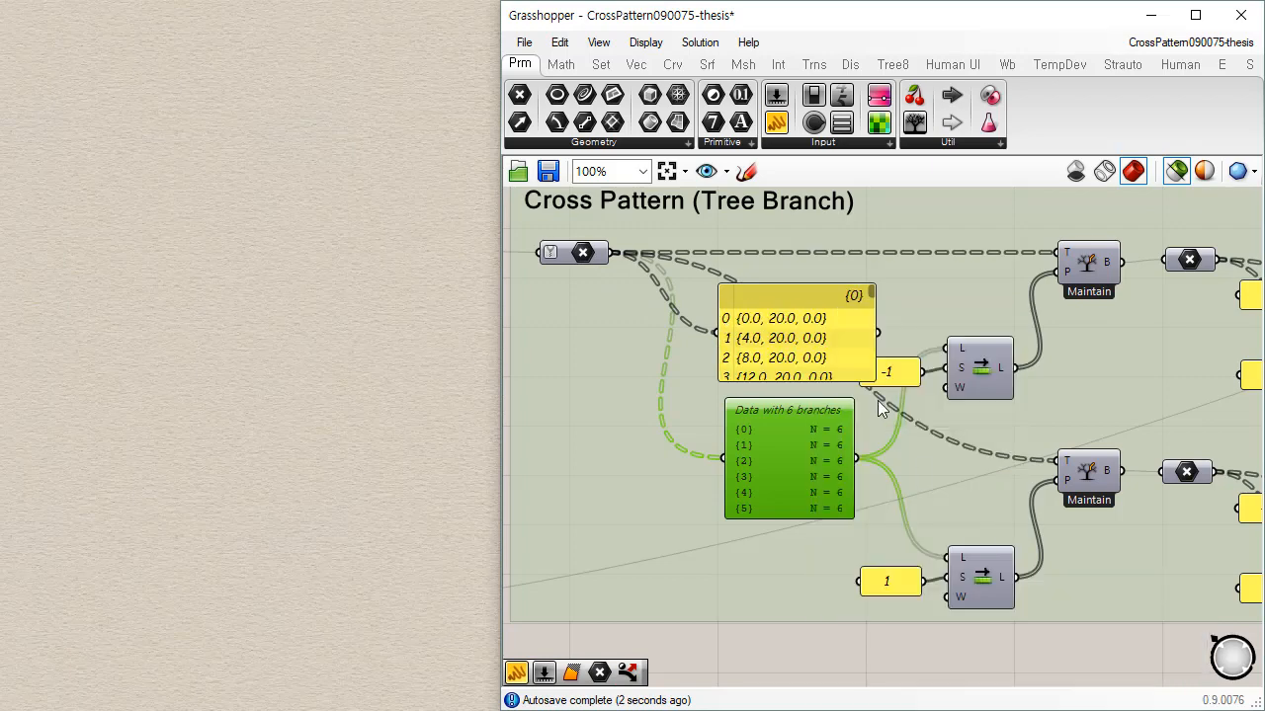
# Step: Enlarge the Panel to show several branches, shift it toward the Tree Branch components, and clear the selection
pyautogui.moveTo(895, 429); pyautogui.dragTo(910, 655)
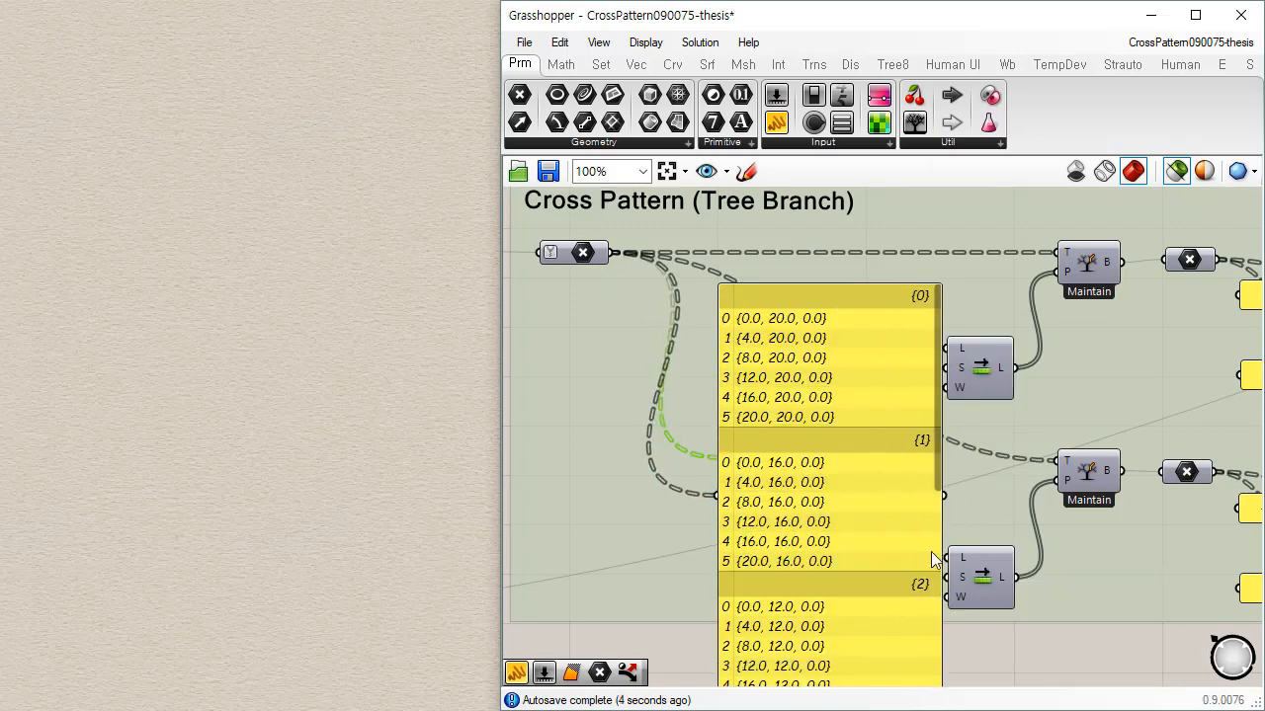
pyautogui.moveTo(938, 448); pyautogui.dragTo(957, 349)
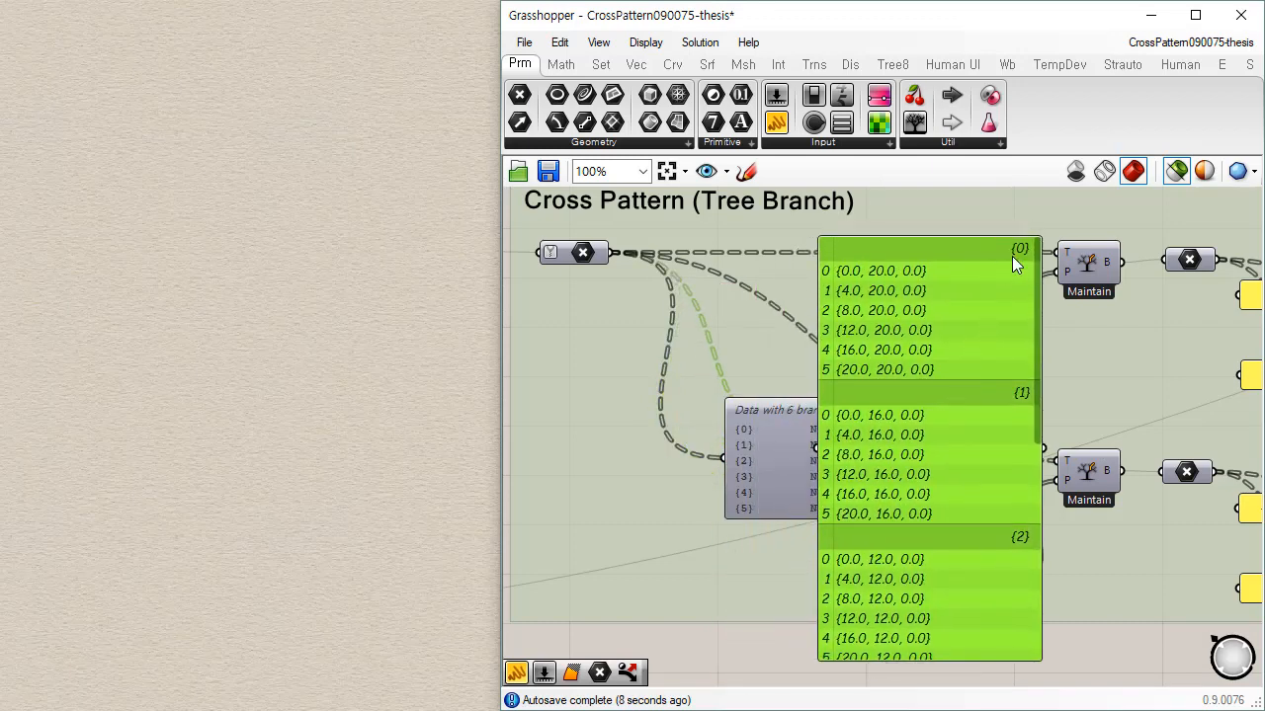
pyautogui.click(723, 653)
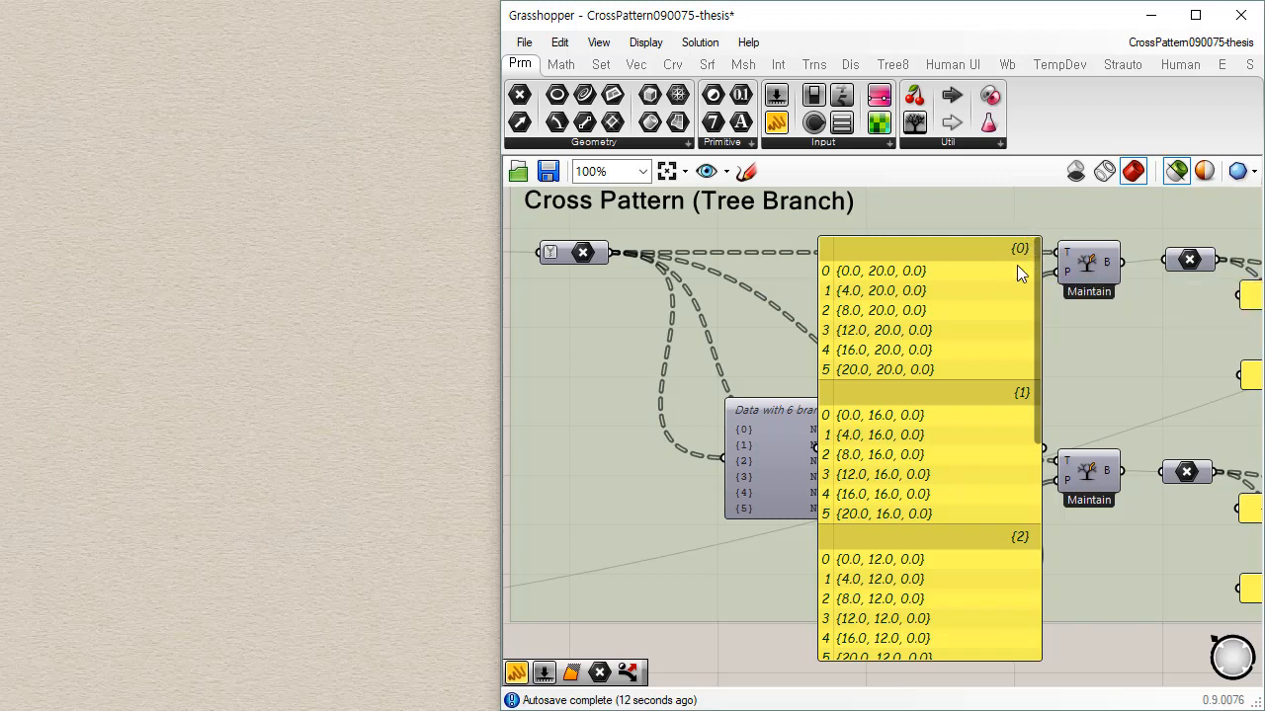
# Step: Move the Panel clear of the Param Viewer and connect the viewer's output to it to list the branch paths
pyautogui.moveTo(907, 471); pyautogui.dragTo(997, 462)
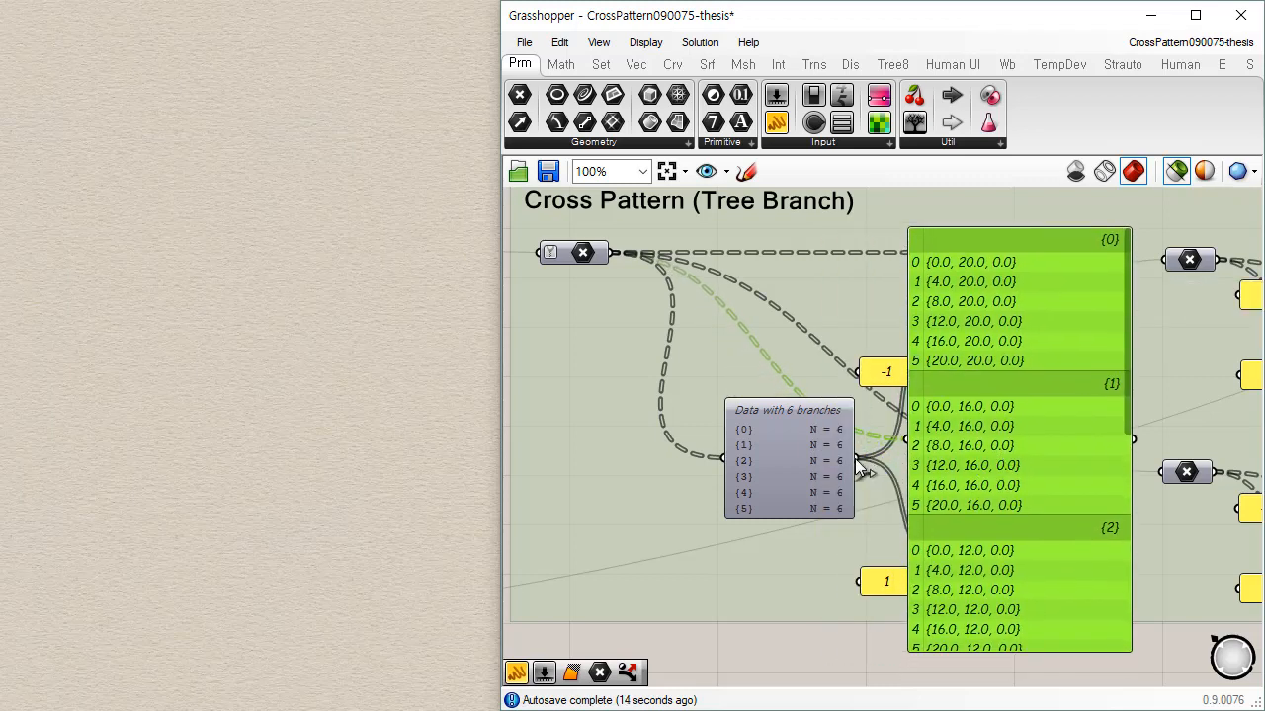
pyautogui.moveTo(901, 446); pyautogui.dragTo(906, 441)
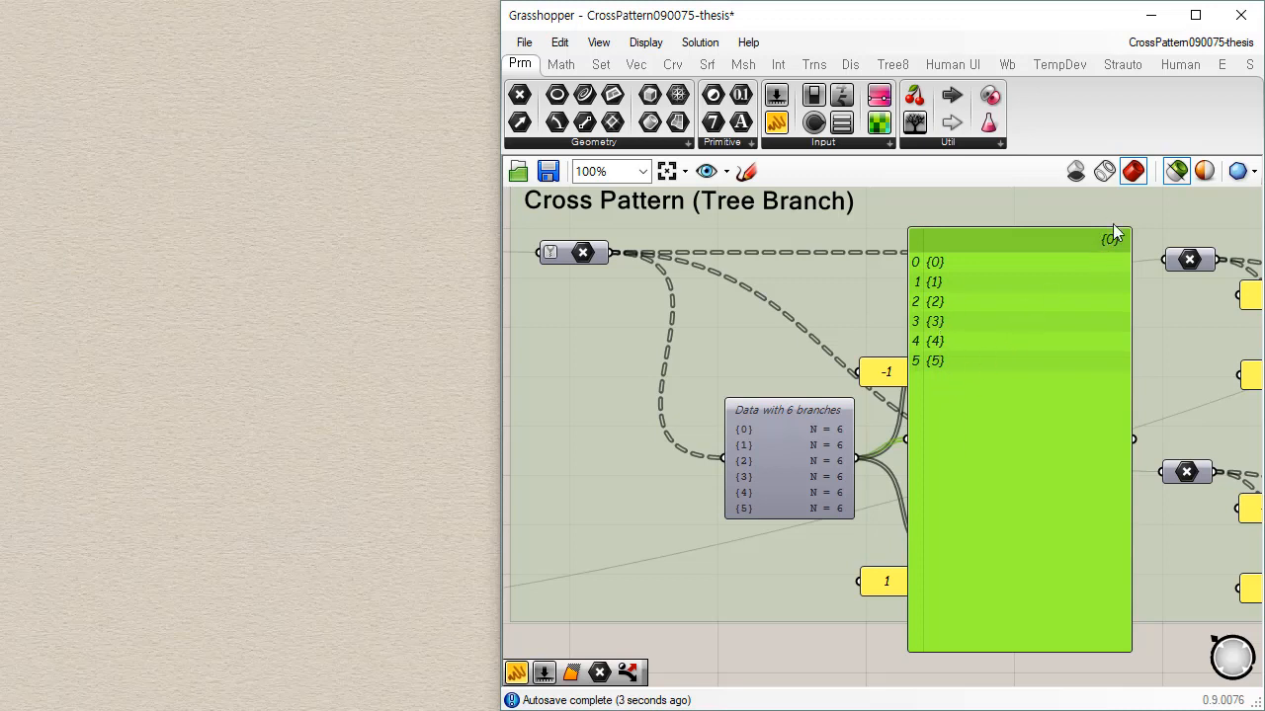
# Step: Reconnect the source Point parameter to the Panel and examine its point coordinates down to branch {5}
pyautogui.moveTo(613, 253); pyautogui.dragTo(899, 435)
pyautogui.click(1147, 631)
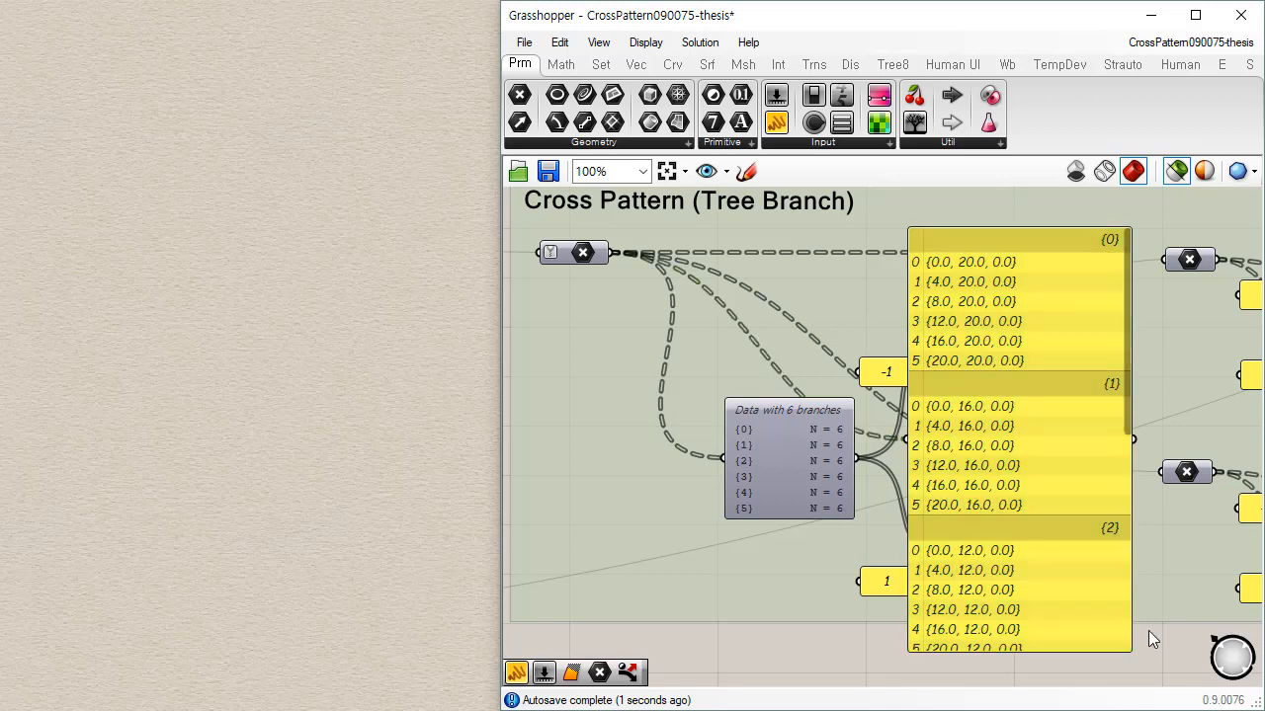
pyautogui.moveTo(1128, 423); pyautogui.dragTo(1141, 646)
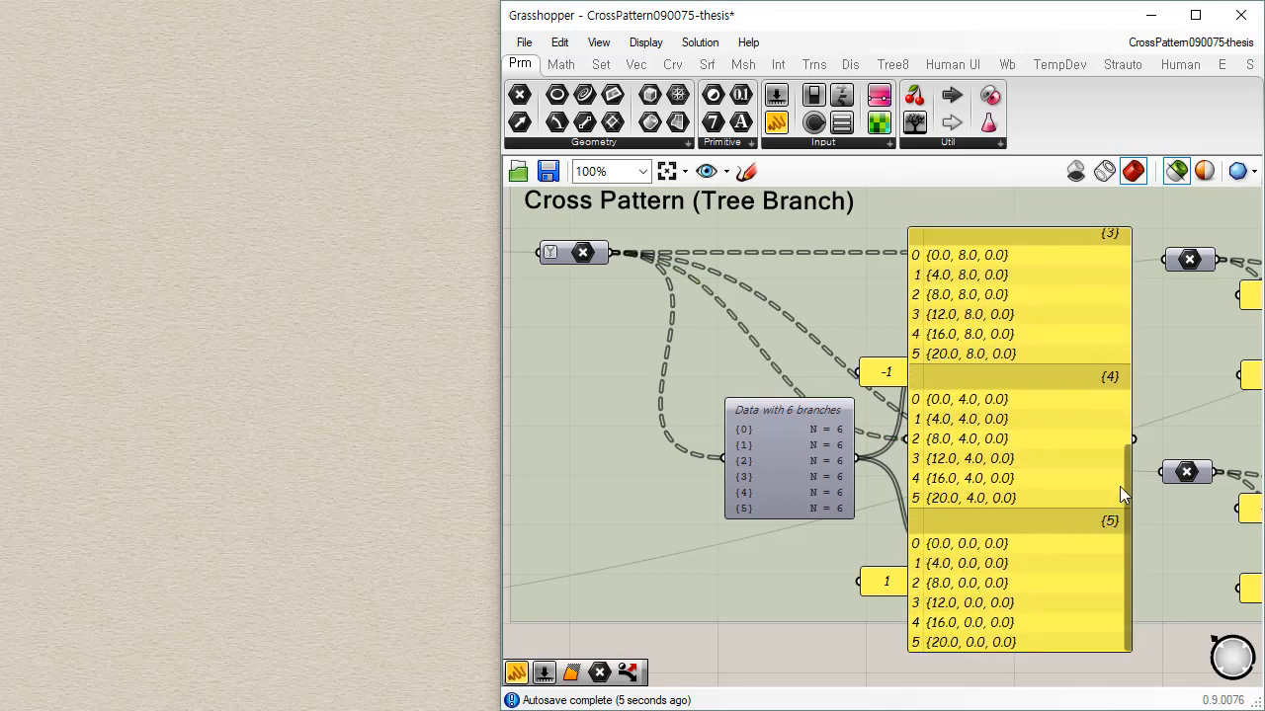
# Step: Look through the branches of points listed in the panel, uncover the upper Tree Branch and preview its points
pyautogui.moveTo(1129, 480); pyautogui.dragTo(1148, 223)
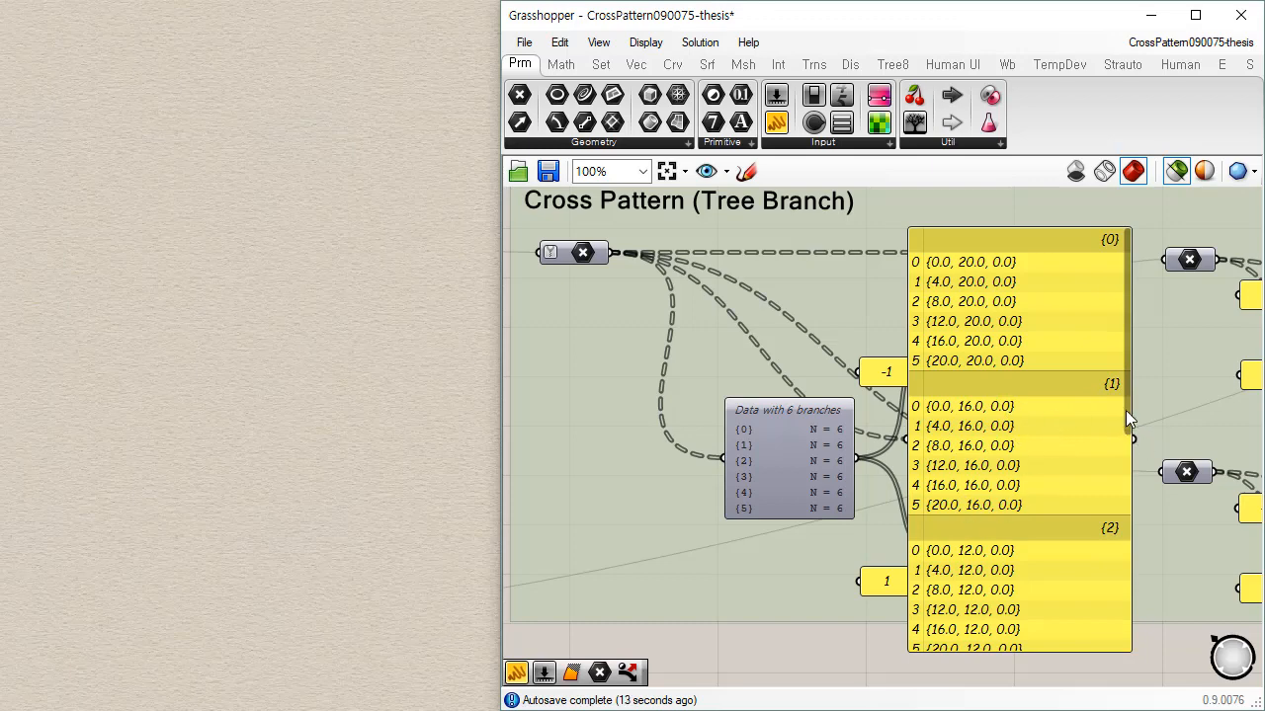
pyautogui.moveTo(1125, 410); pyautogui.dragTo(1164, 244)
pyautogui.moveTo(1129, 413); pyautogui.dragTo(1119, 646)
pyautogui.moveTo(1011, 534); pyautogui.dragTo(1095, 629)
pyautogui.click(1095, 262)
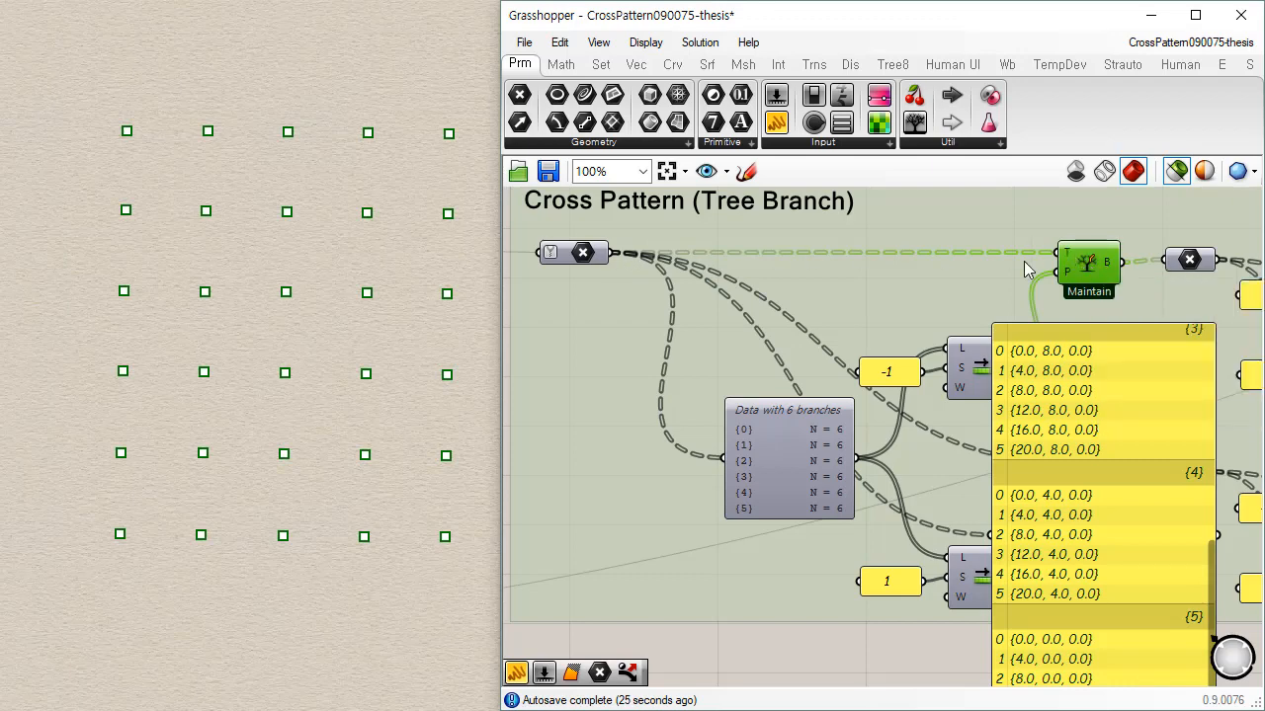
# Step: Inspect the upper Shift List's output (shift -1) by wiring it into the panel, and place the panel just below the upper Tree Branch
pyautogui.moveTo(1007, 334); pyautogui.dragTo(1021, 576)
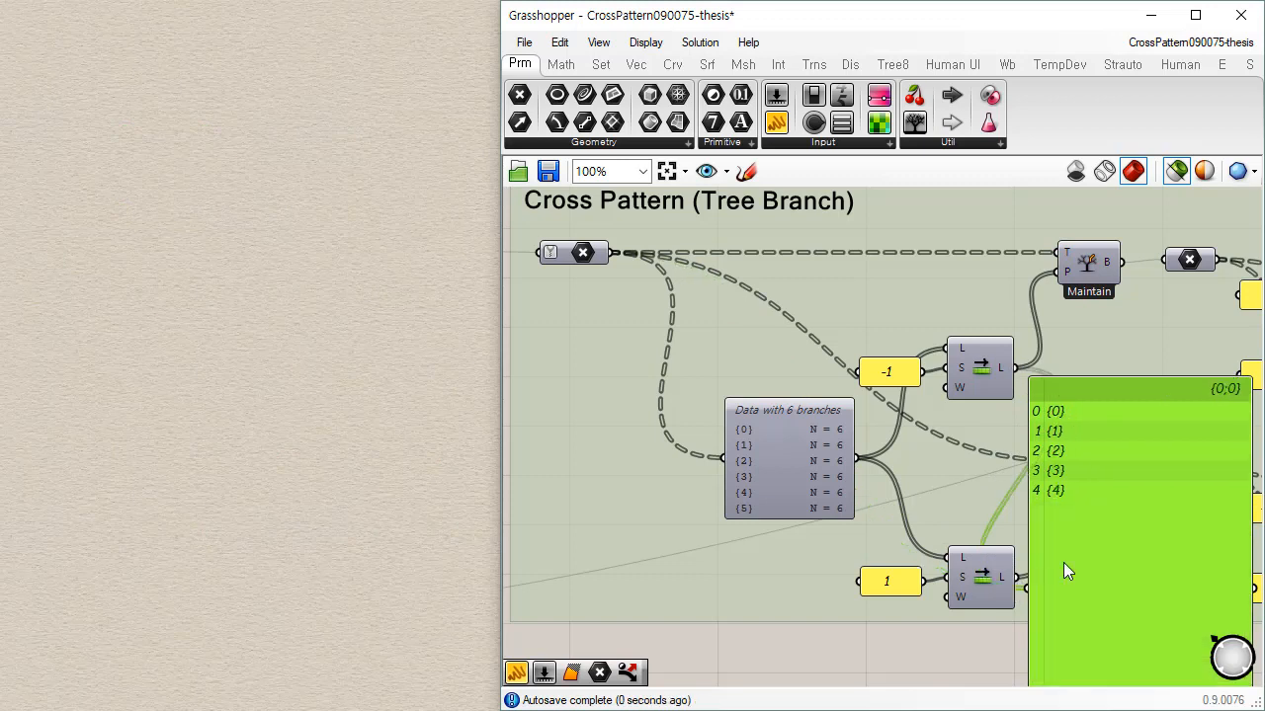
pyautogui.click(979, 643)
pyautogui.moveTo(1058, 419); pyautogui.dragTo(1109, 300)
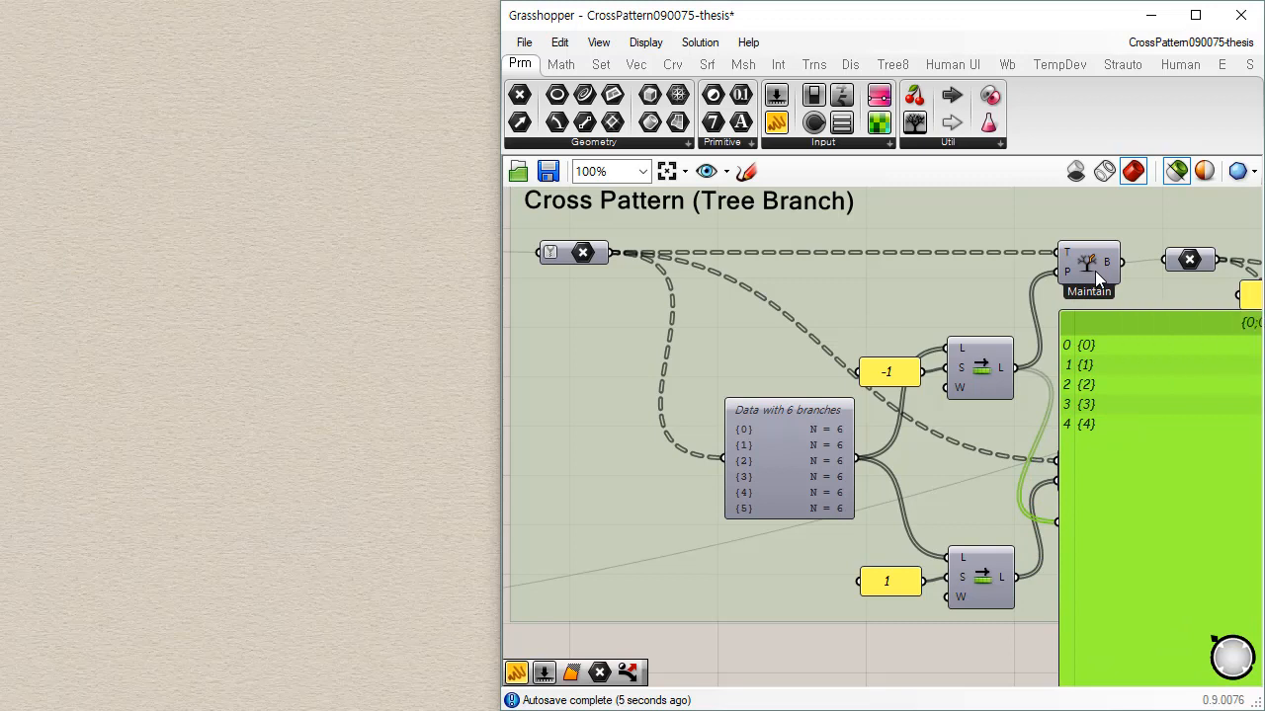
pyautogui.click(1025, 639)
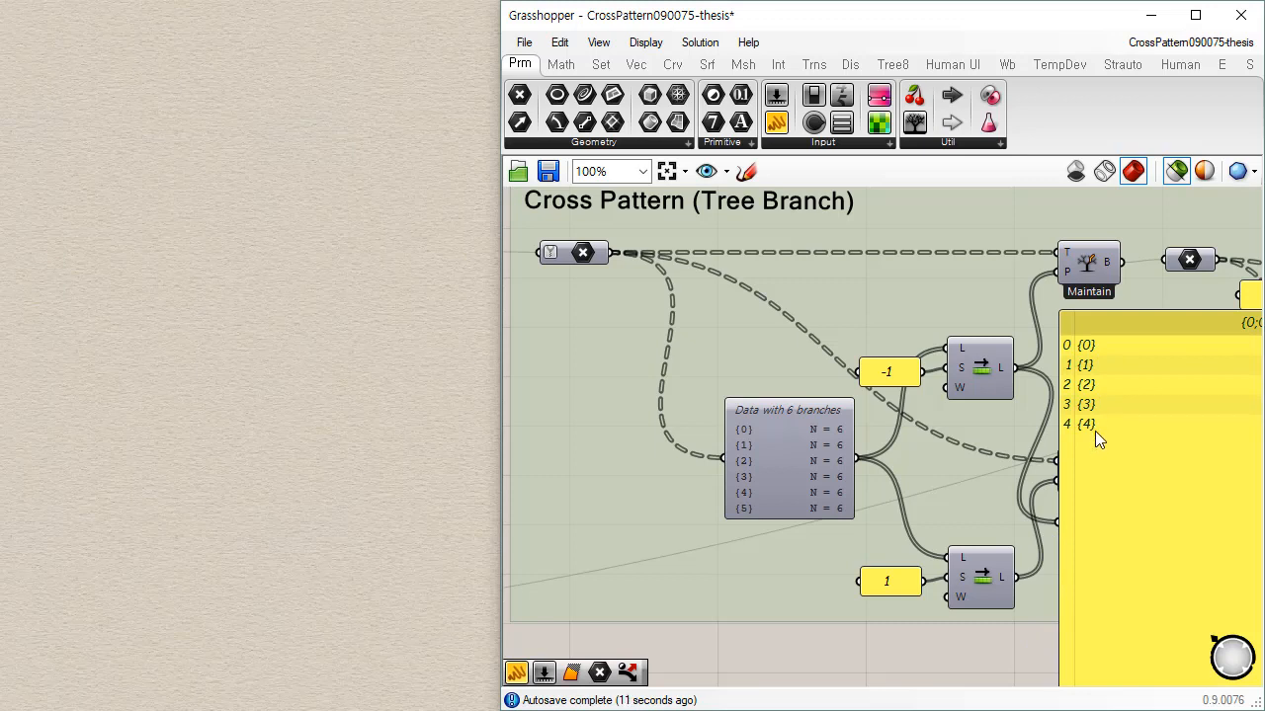
# Step: Wire the upper Tree Branch's output into the panel and preview the source point parameter's full grid for comparison
pyautogui.moveTo(1059, 461); pyautogui.dragTo(923, 430, button='right')
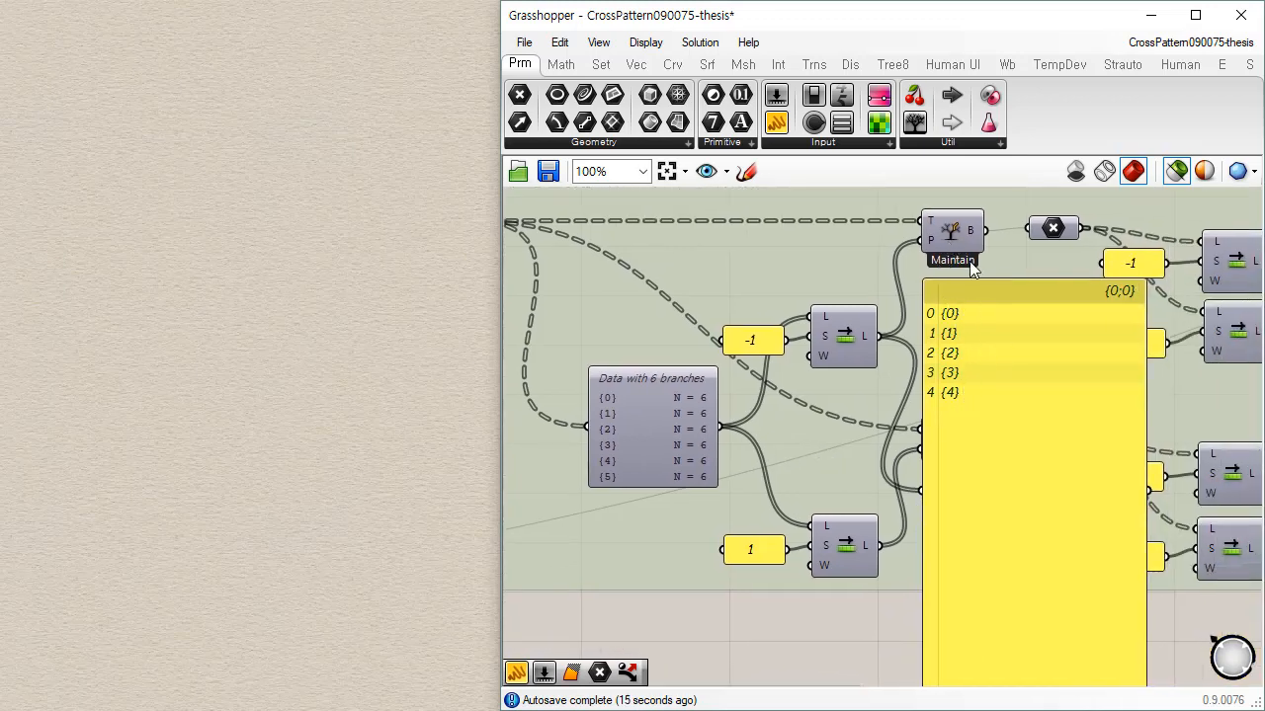
pyautogui.moveTo(985, 230); pyautogui.dragTo(925, 489)
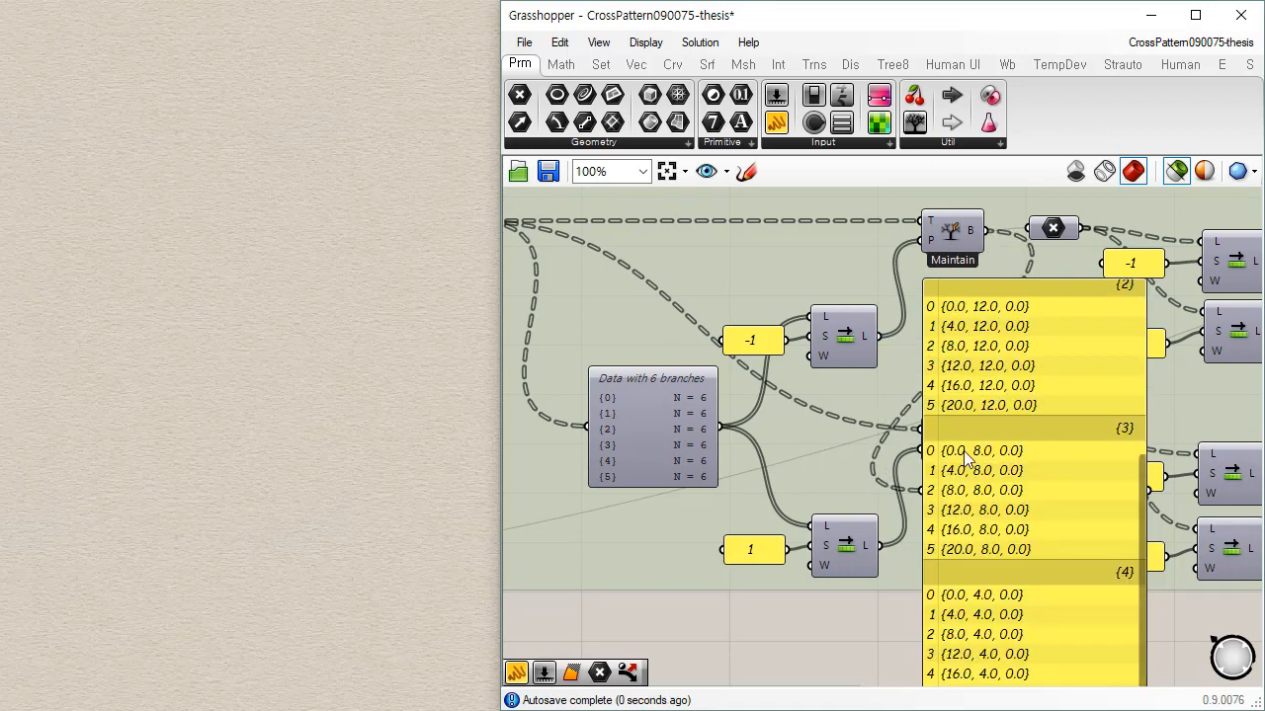
pyautogui.moveTo(549, 277); pyautogui.dragTo(677, 273, button='right')
pyautogui.moveTo(557, 214); pyautogui.dragTo(1057, 225)
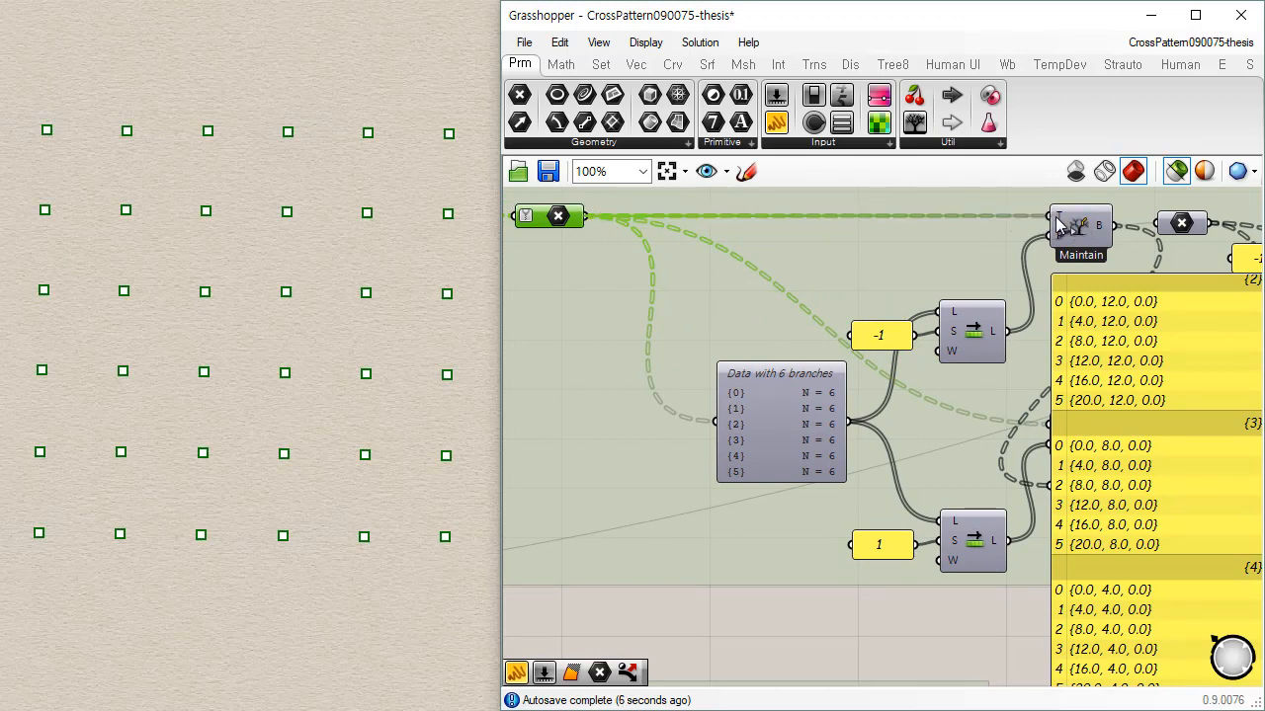
pyautogui.click(891, 606)
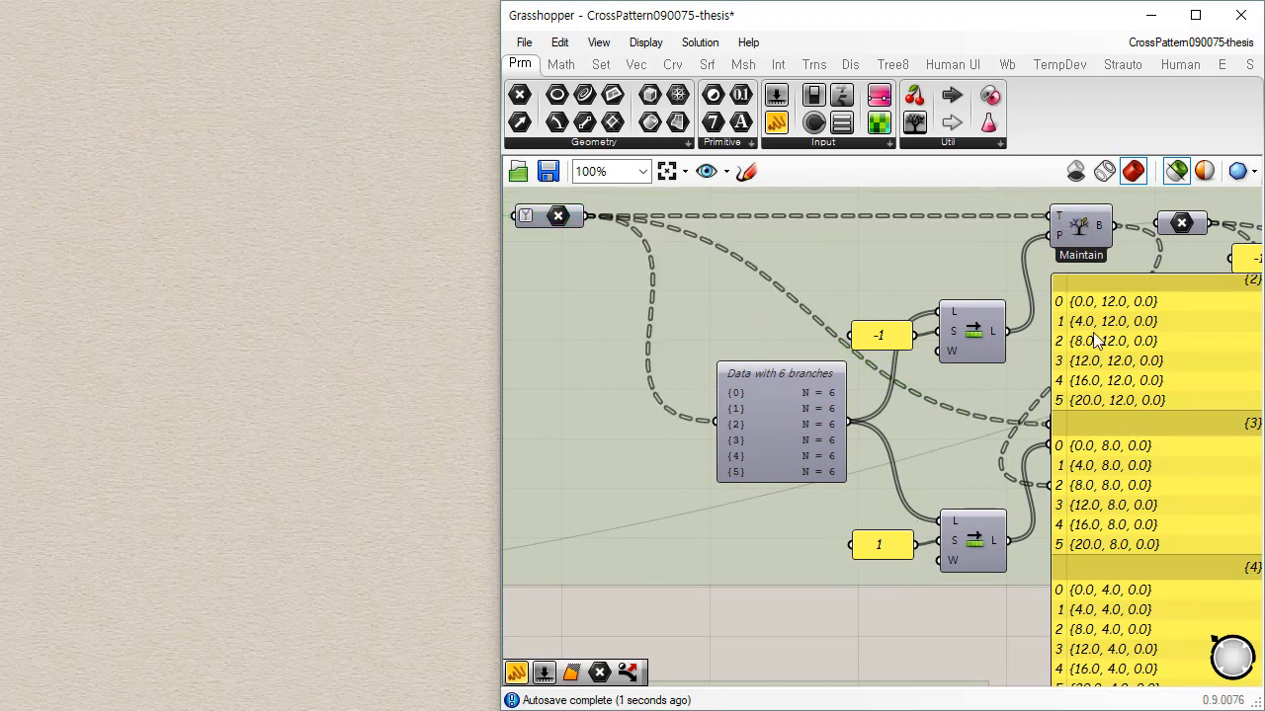
pyautogui.moveTo(558, 215); pyautogui.dragTo(574, 215)
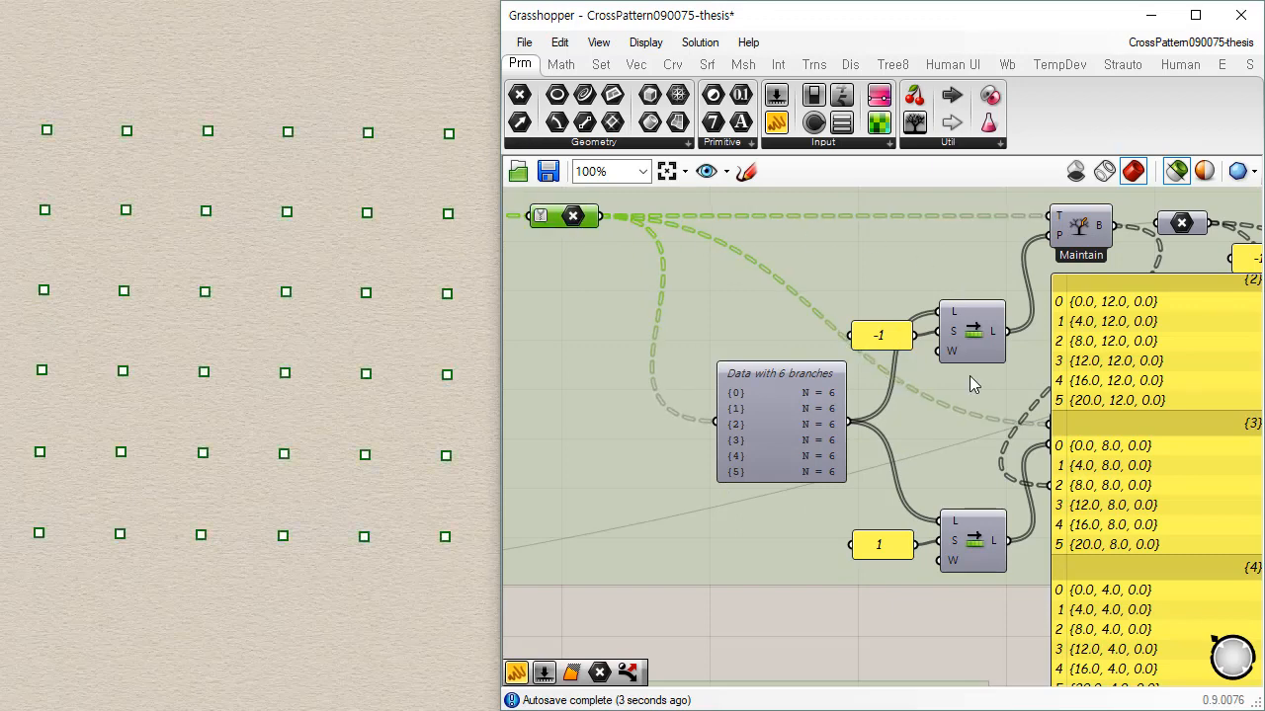
pyautogui.click(887, 620)
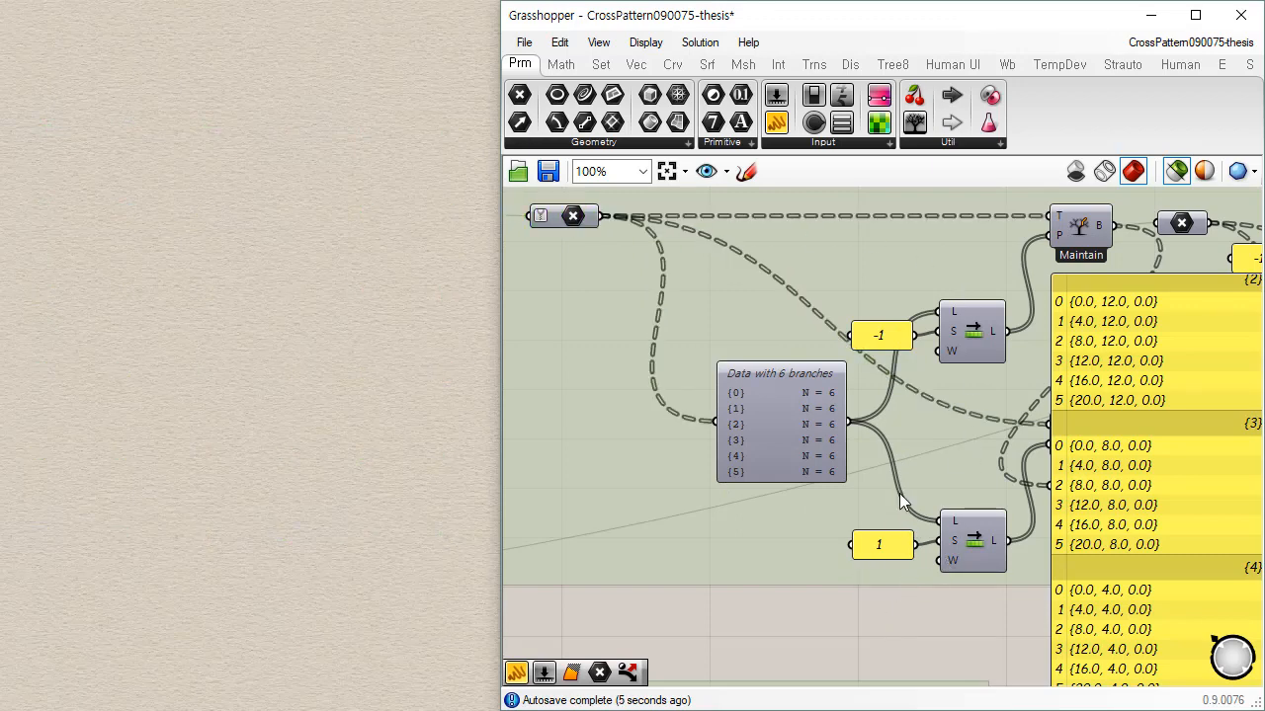
# Step: Preview the upper Tree Branch's points in the viewport and review the Shift List wiring that feeds its path input
pyautogui.moveTo(975, 452); pyautogui.dragTo(805, 434, button='right')
pyautogui.scroll(-2, 805, 434)
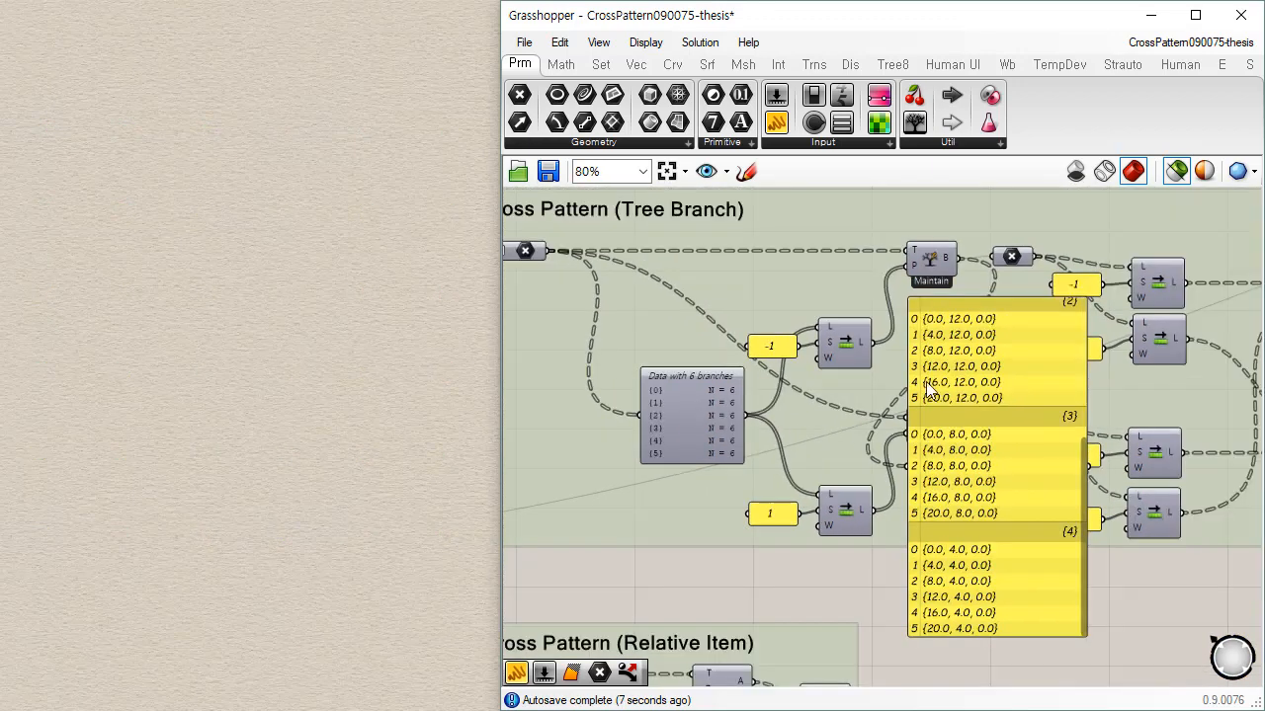
pyautogui.click(932, 265)
pyautogui.scroll(2, 841, 429)
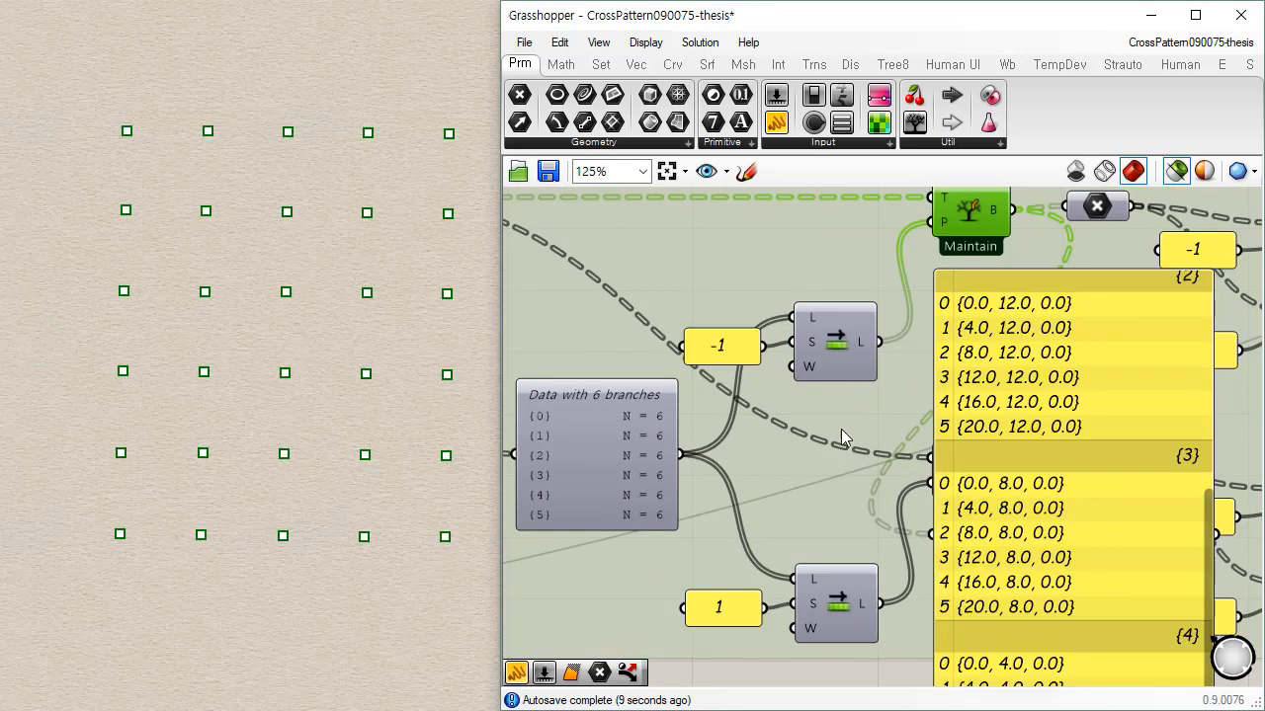
pyautogui.scroll(-2, 893, 464)
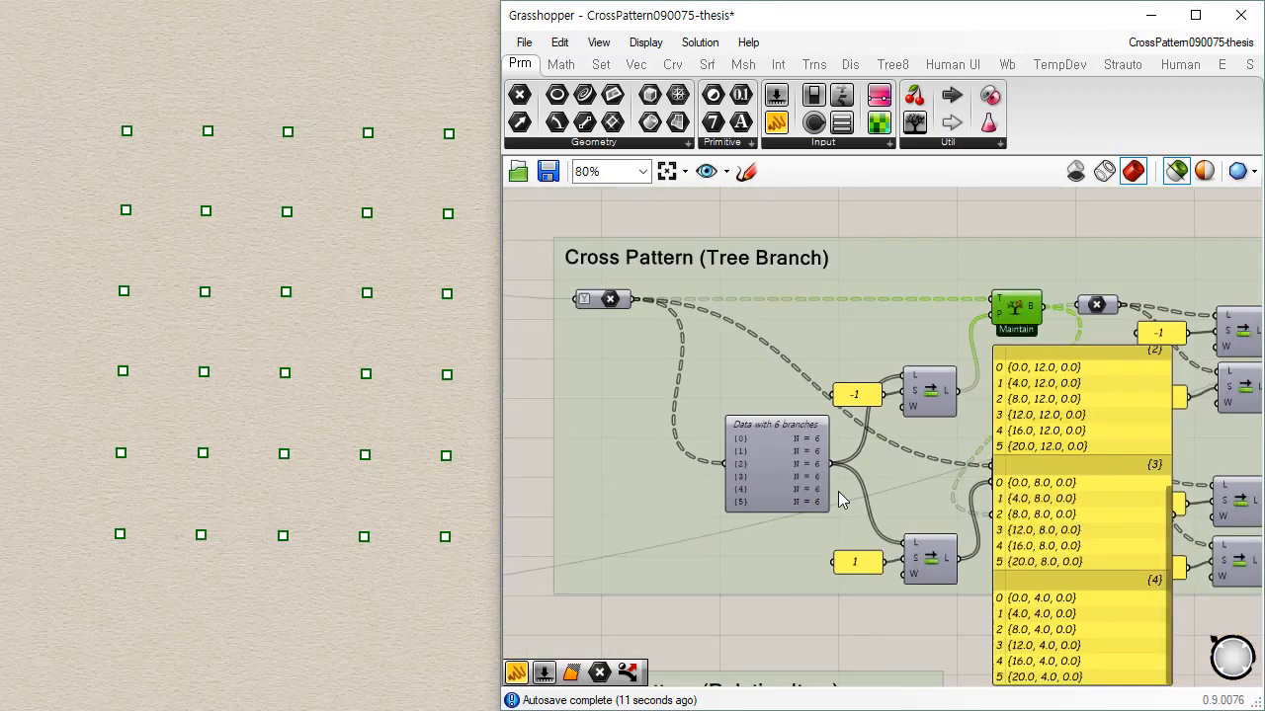
pyautogui.scroll(1, 841, 498)
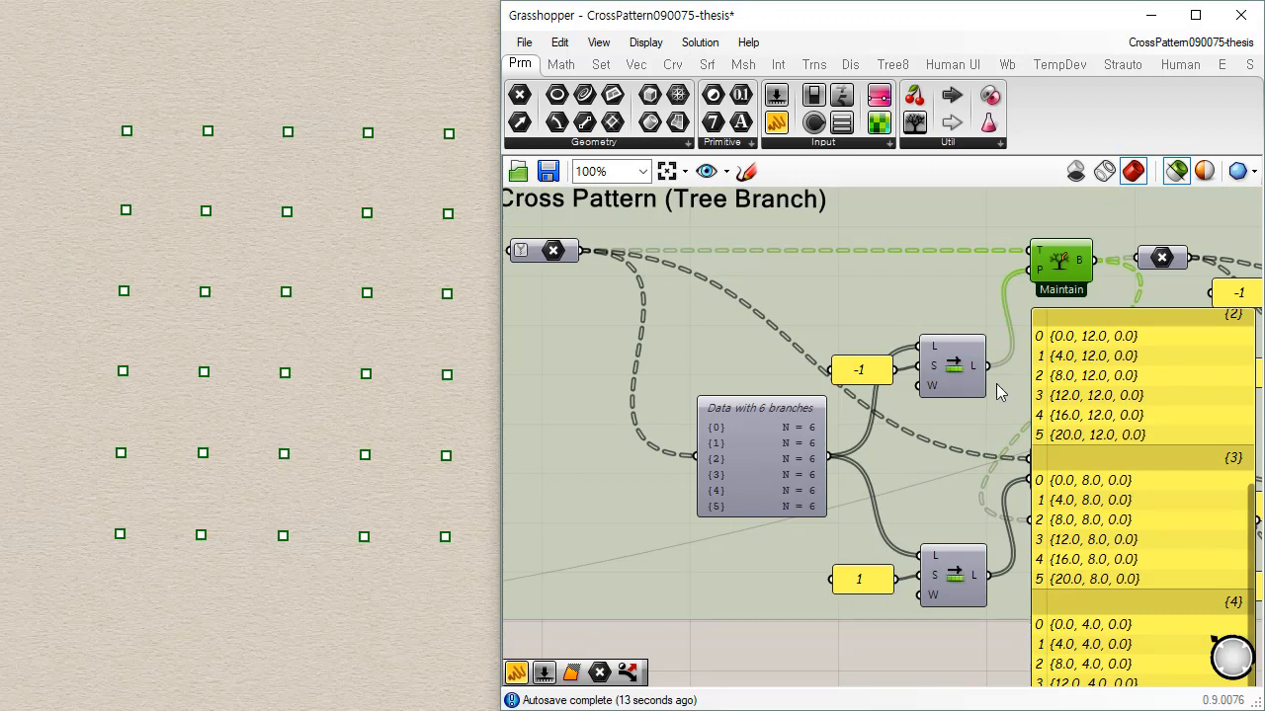
# Step: Wire the Param Viewer's paths into the panel, keeping the lower Shift List on the lower Tree Branch's P input, and shrink the panel
pyautogui.moveTo(828, 455); pyautogui.dragTo(1154, 469)
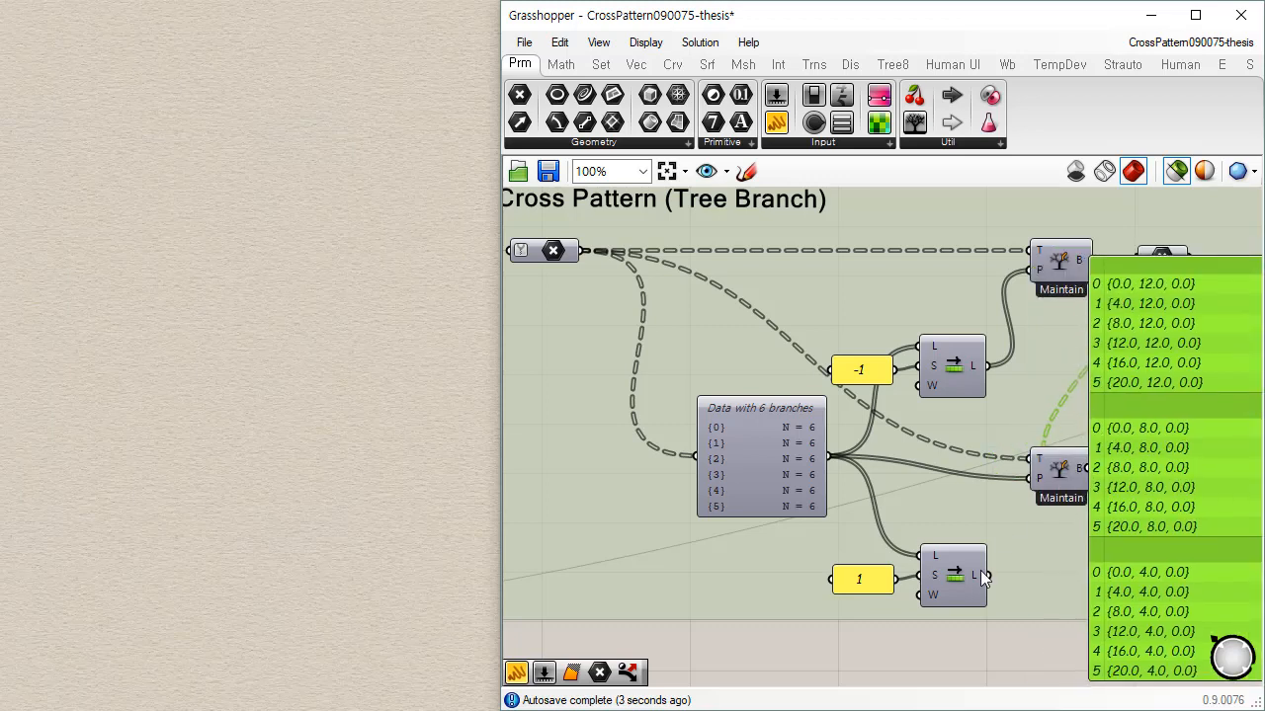
pyautogui.moveTo(986, 575); pyautogui.dragTo(1032, 478)
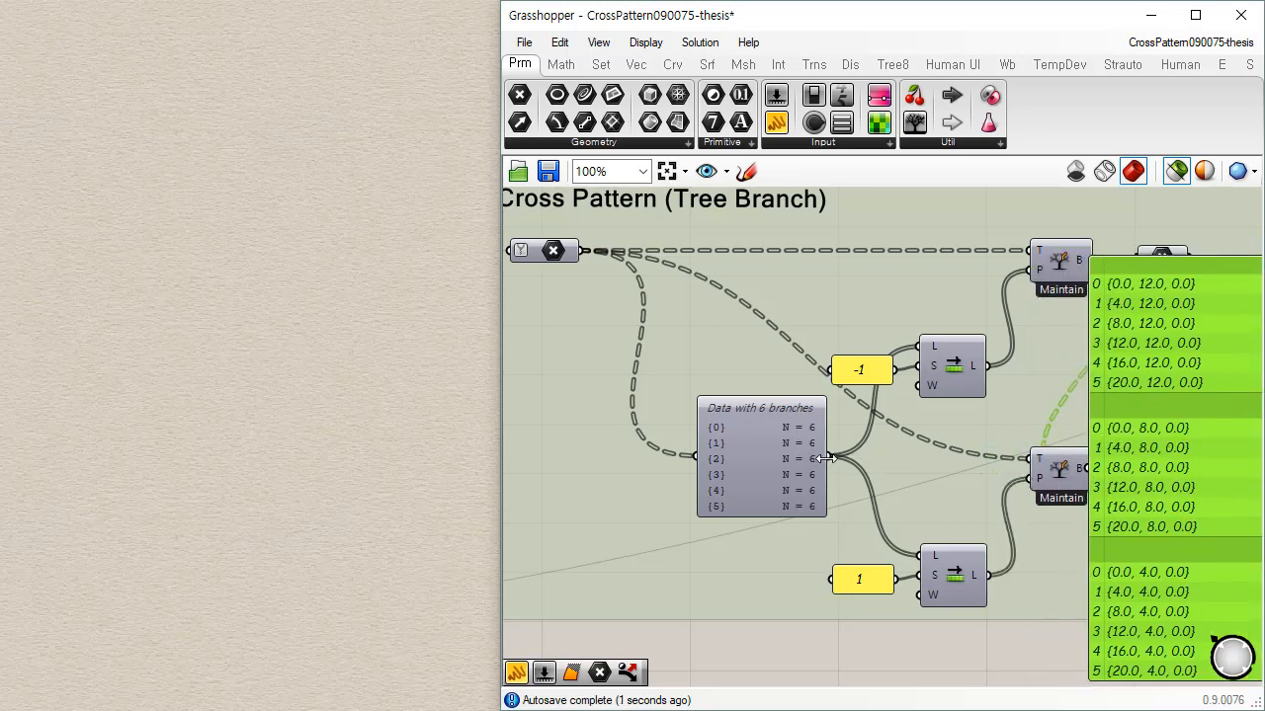
pyautogui.moveTo(832, 453); pyautogui.dragTo(1083, 478)
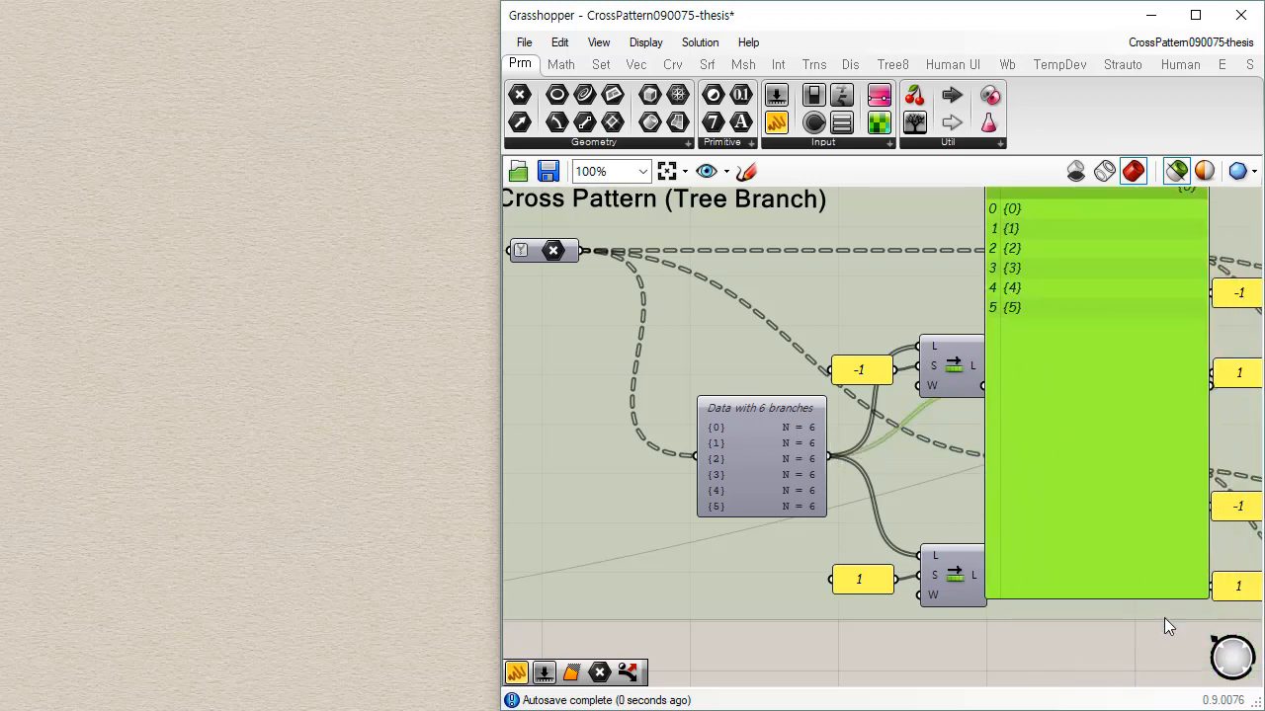
pyautogui.moveTo(1165, 600); pyautogui.dragTo(1109, 439)
pyautogui.click(1114, 600)
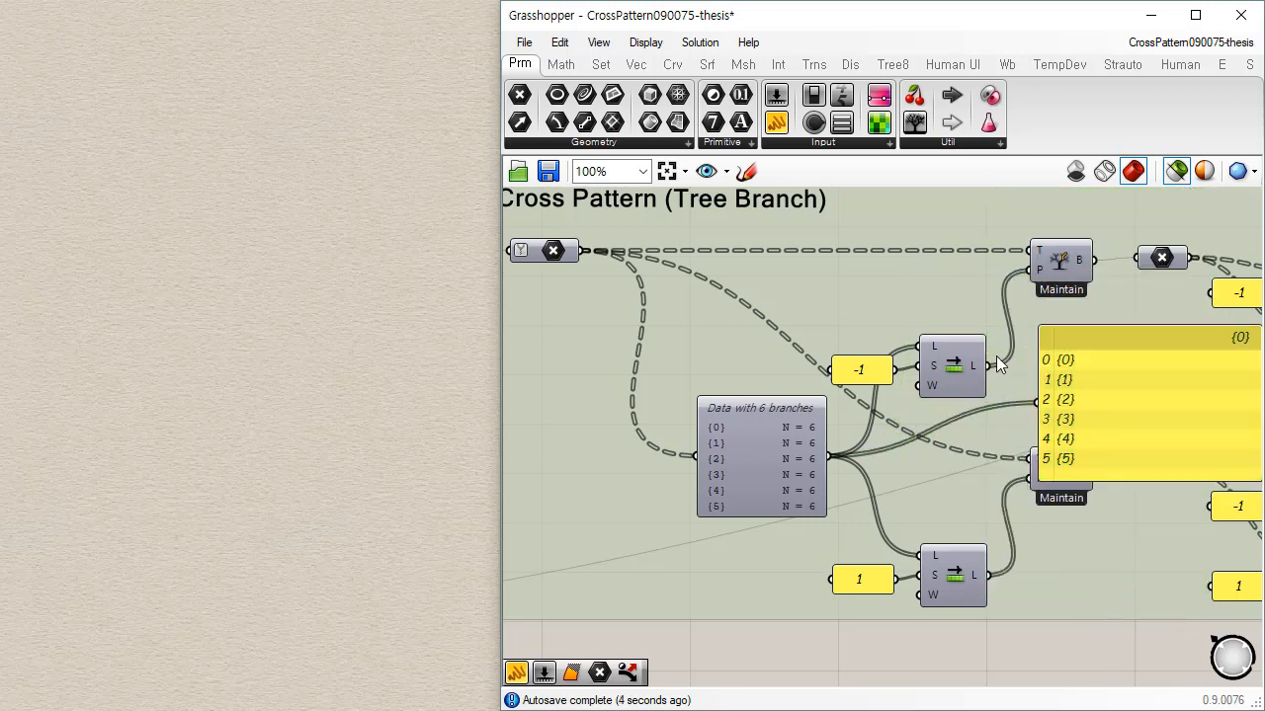
# Step: Compare the path lists of the upper Shift List, lower Shift List and Param Viewer by wiring each into the panel, ending on the lower Shift List
pyautogui.moveTo(986, 366); pyautogui.dragTo(1034, 405)
pyautogui.moveTo(1031, 413); pyautogui.dragTo(1033, 407)
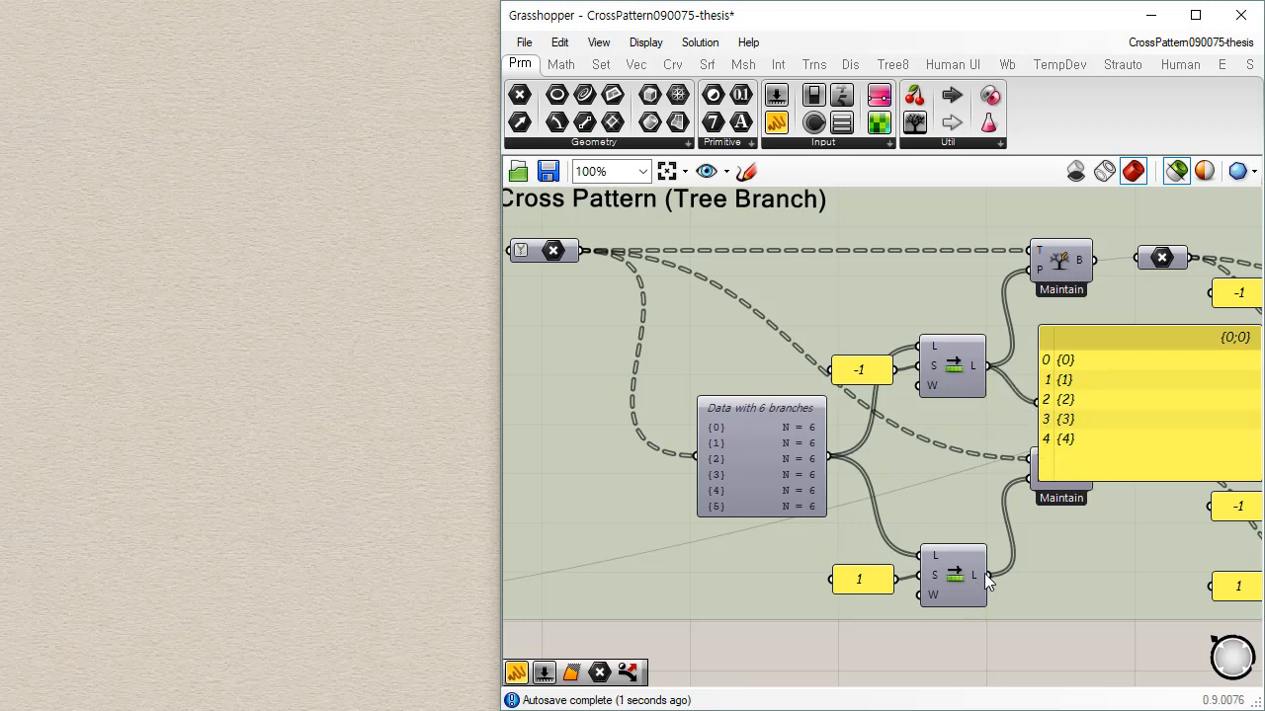
pyautogui.moveTo(986, 575); pyautogui.dragTo(1035, 400)
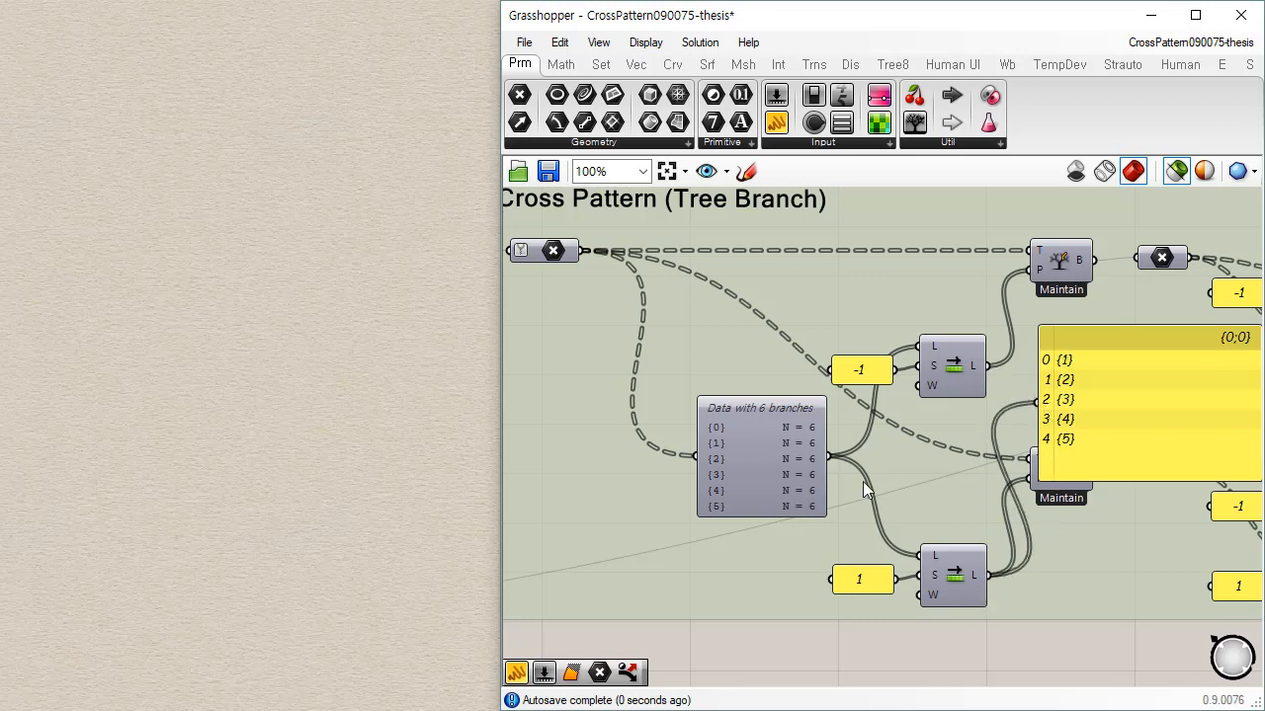
pyautogui.moveTo(829, 458); pyautogui.dragTo(1037, 402)
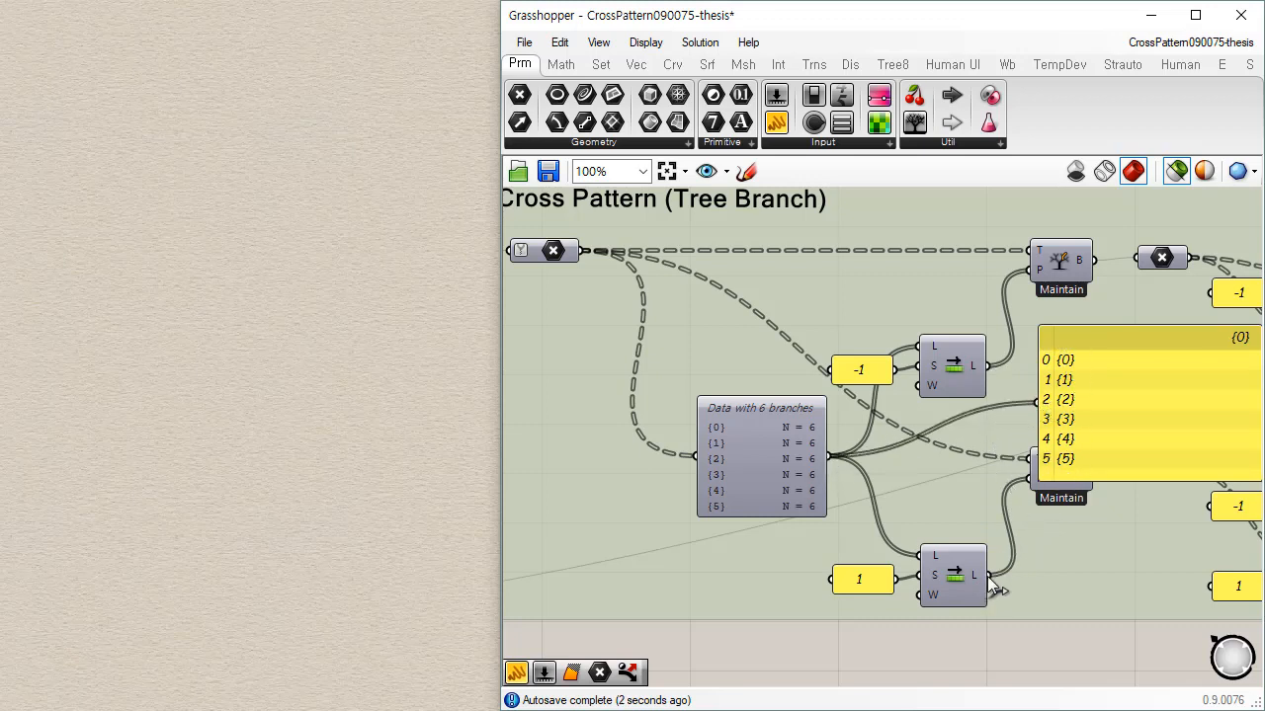
pyautogui.moveTo(986, 575); pyautogui.dragTo(1072, 389)
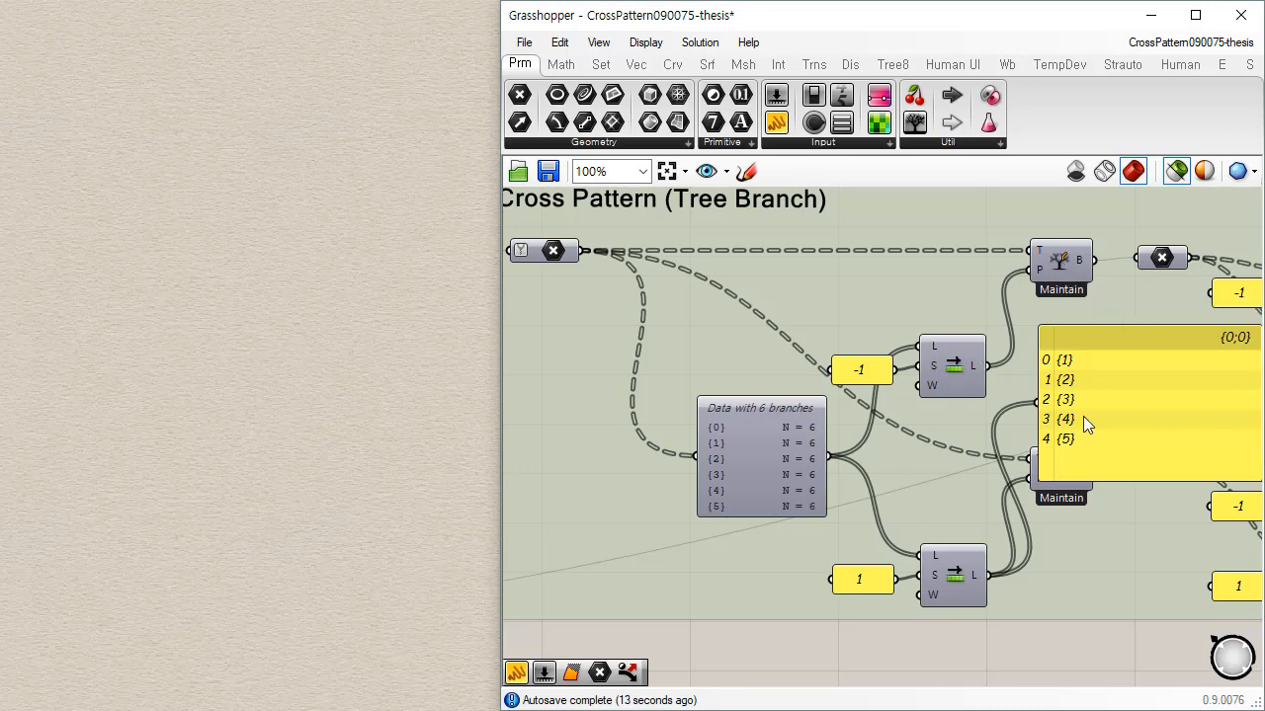
# Step: Place the panel between the Tree Branch outputs, wire the upper Tree Branch into it and inspect its last branch
pyautogui.moveTo(1082, 416); pyautogui.dragTo(890, 426, button='right')
pyautogui.click(1035, 381)
pyautogui.moveTo(1035, 381); pyautogui.dragTo(1121, 359)
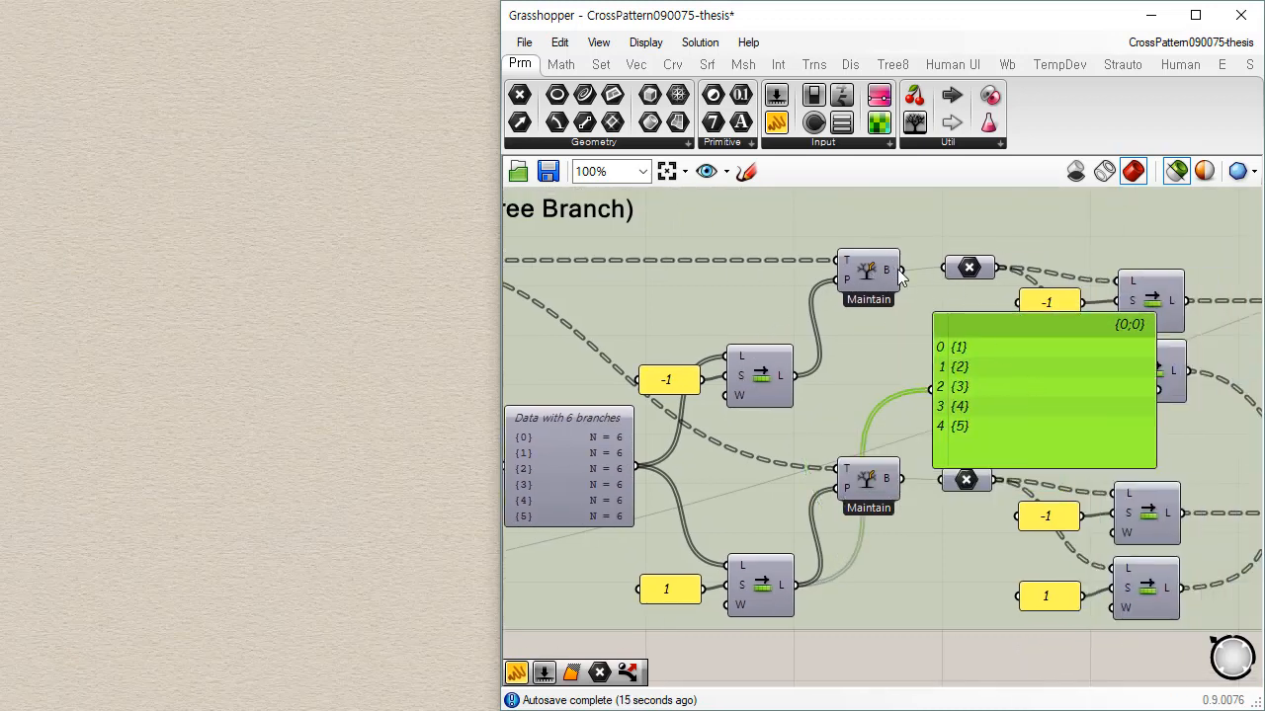
pyautogui.moveTo(925, 381); pyautogui.dragTo(928, 385)
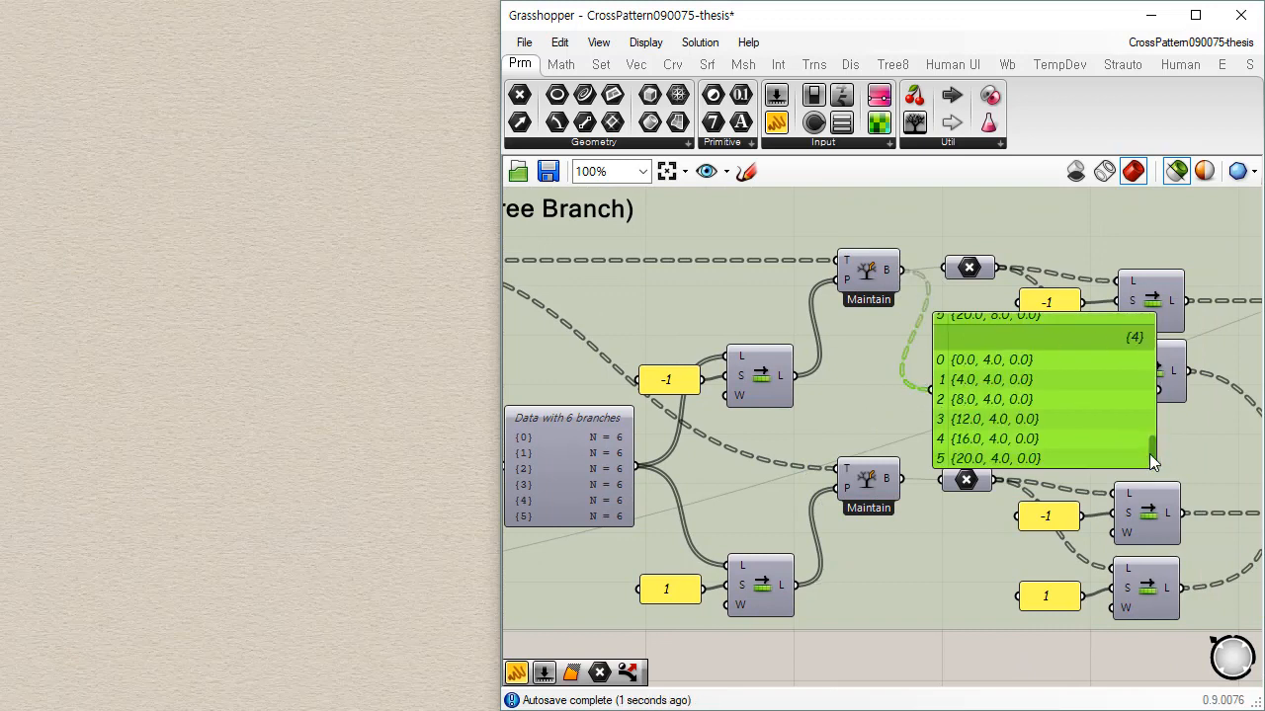
pyautogui.click(1075, 657)
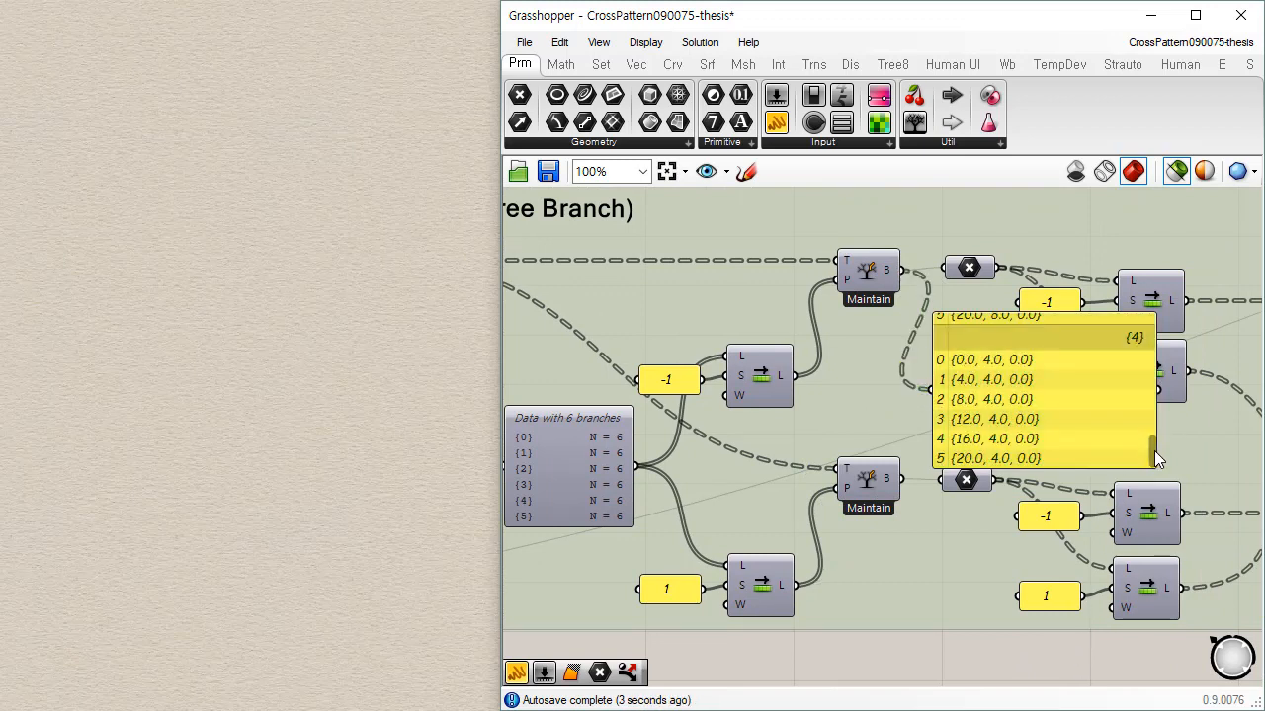
pyautogui.moveTo(1154, 451)
pyautogui.mouseDown()
pyautogui.moveTo(1195, 299)
pyautogui.moveTo(1172, 367)
pyautogui.moveTo(1164, 474)
pyautogui.mouseUp()
# Step: Wire the lower Tree Branch's output into the panel, and compare the point previews of the upper and lower Tree Branch components
pyautogui.moveTo(900, 479); pyautogui.dragTo(934, 388)
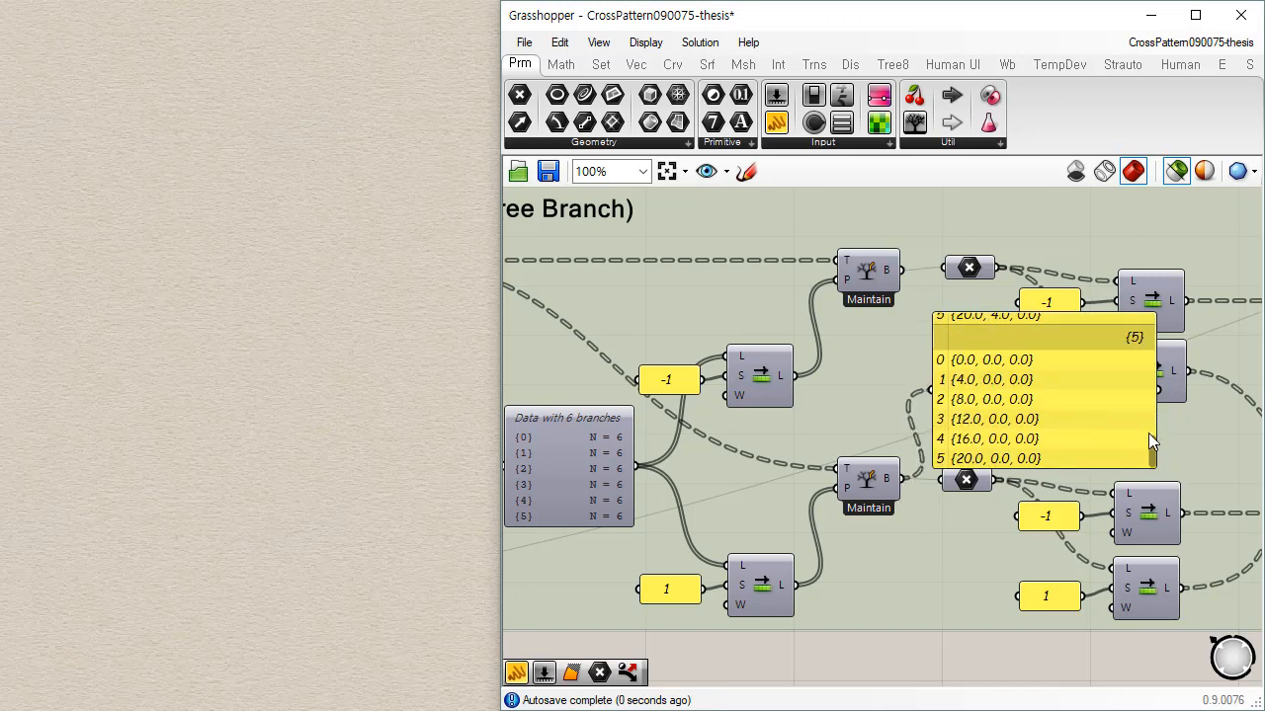
pyautogui.moveTo(1154, 450); pyautogui.dragTo(1163, 494)
pyautogui.moveTo(886, 268)
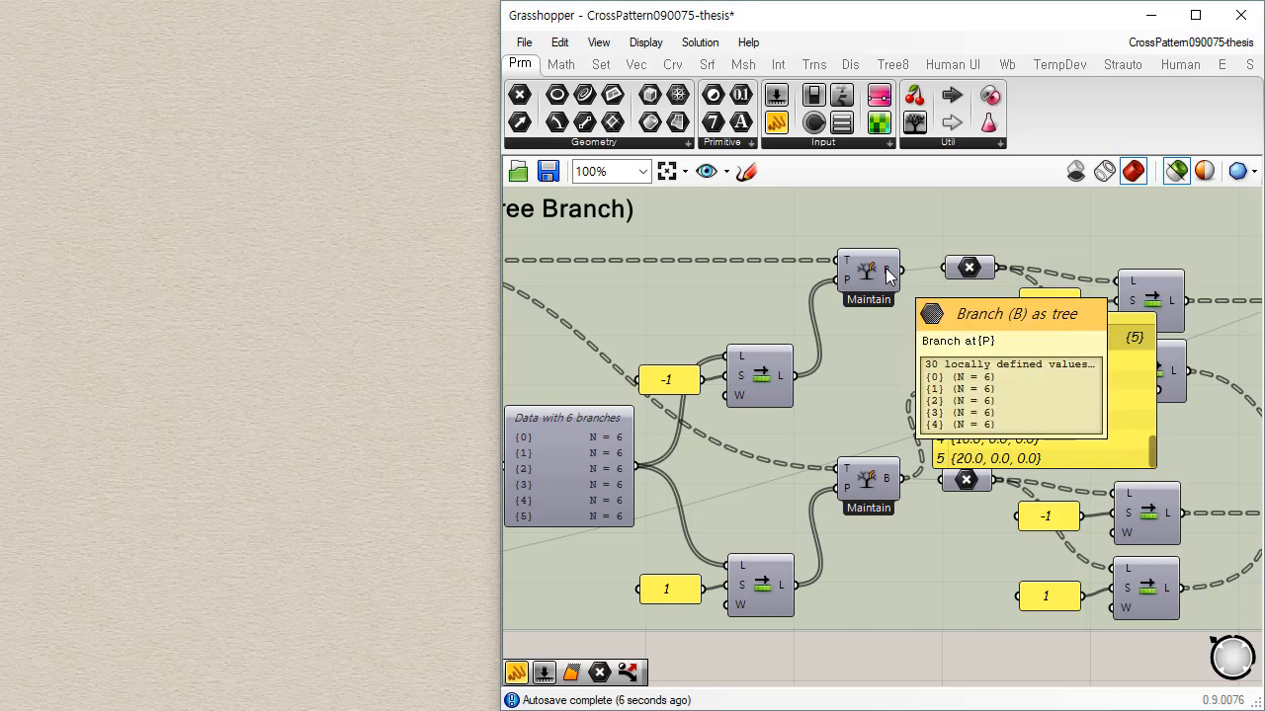
pyautogui.click(872, 268)
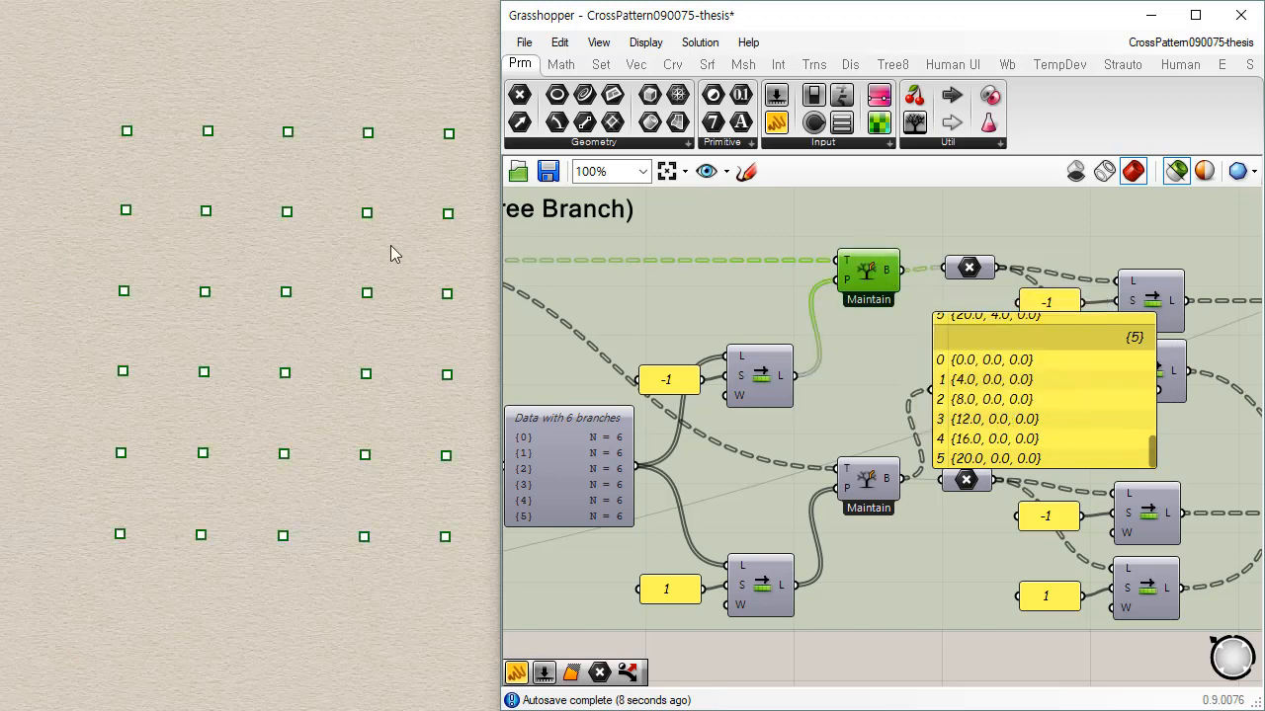
pyautogui.click(885, 483)
pyautogui.moveTo(888, 484)
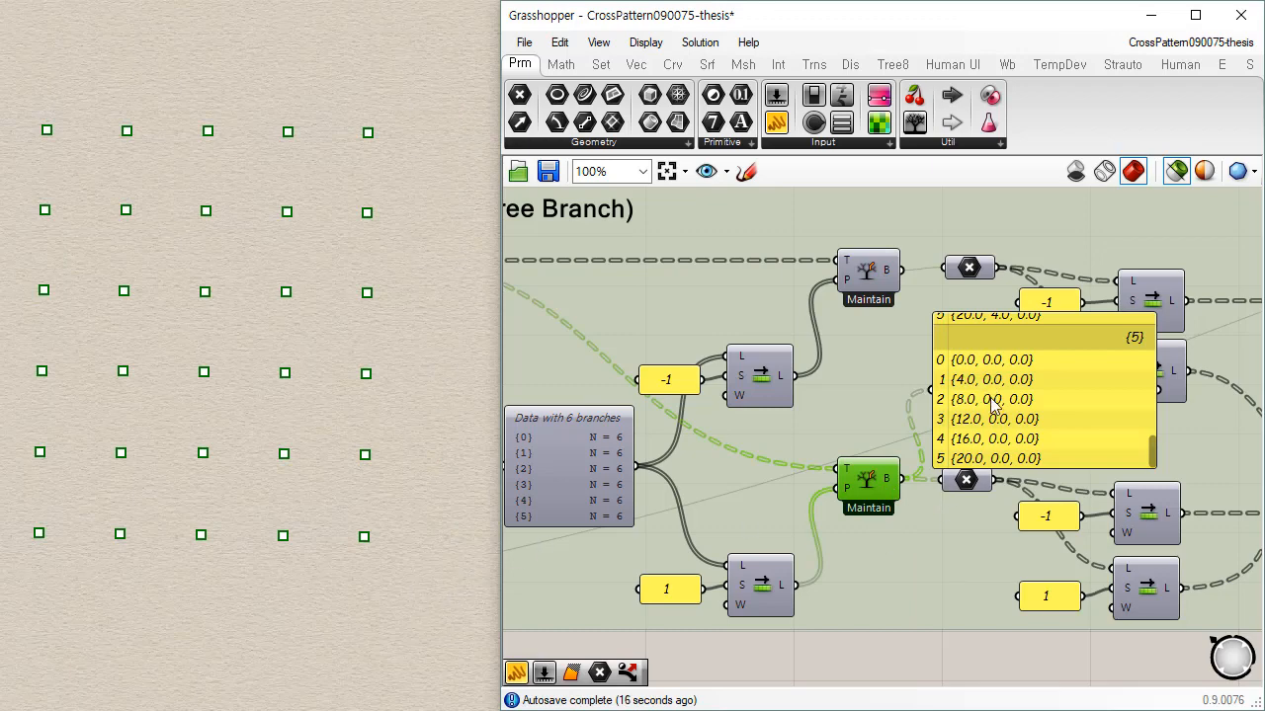
# Step: Move the panel below the Cross Pattern (Tree Branch) group and compare the previews of the source points and both Tree Branch components
pyautogui.moveTo(990, 399); pyautogui.dragTo(963, 680)
pyautogui.moveTo(901, 531); pyautogui.dragTo(880, 409, button='right')
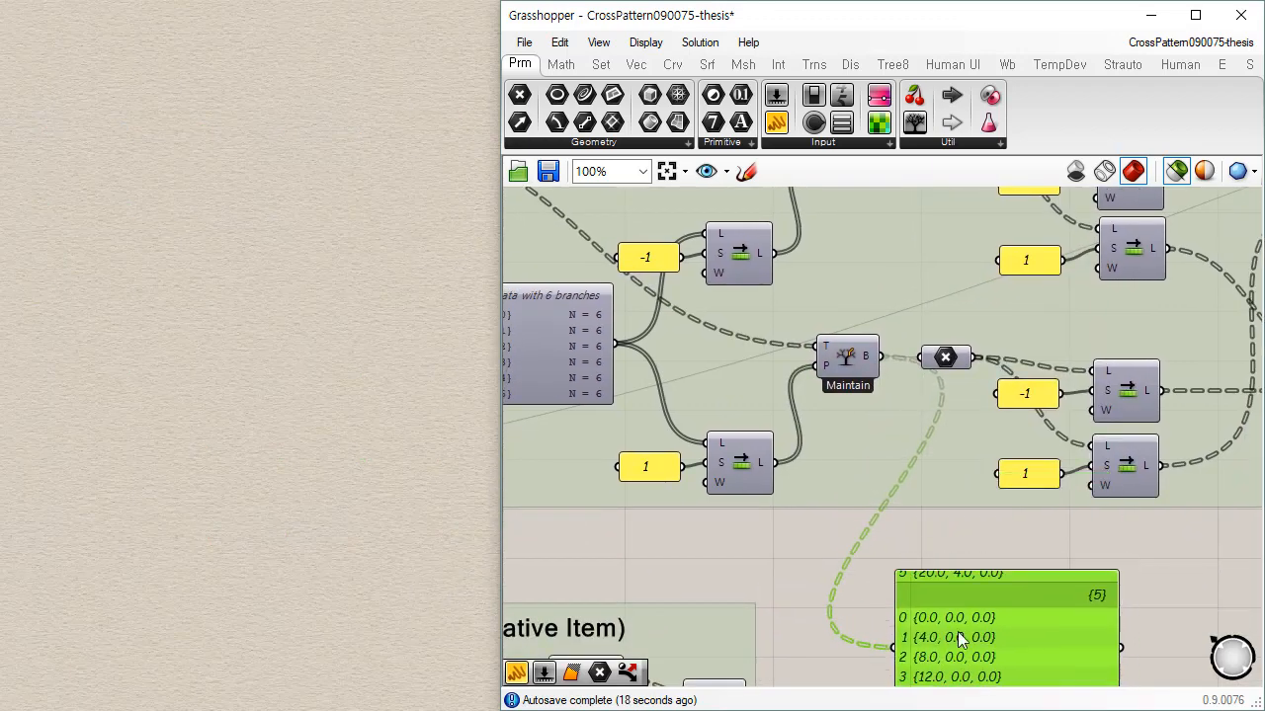
pyautogui.scroll(-2, 957, 631)
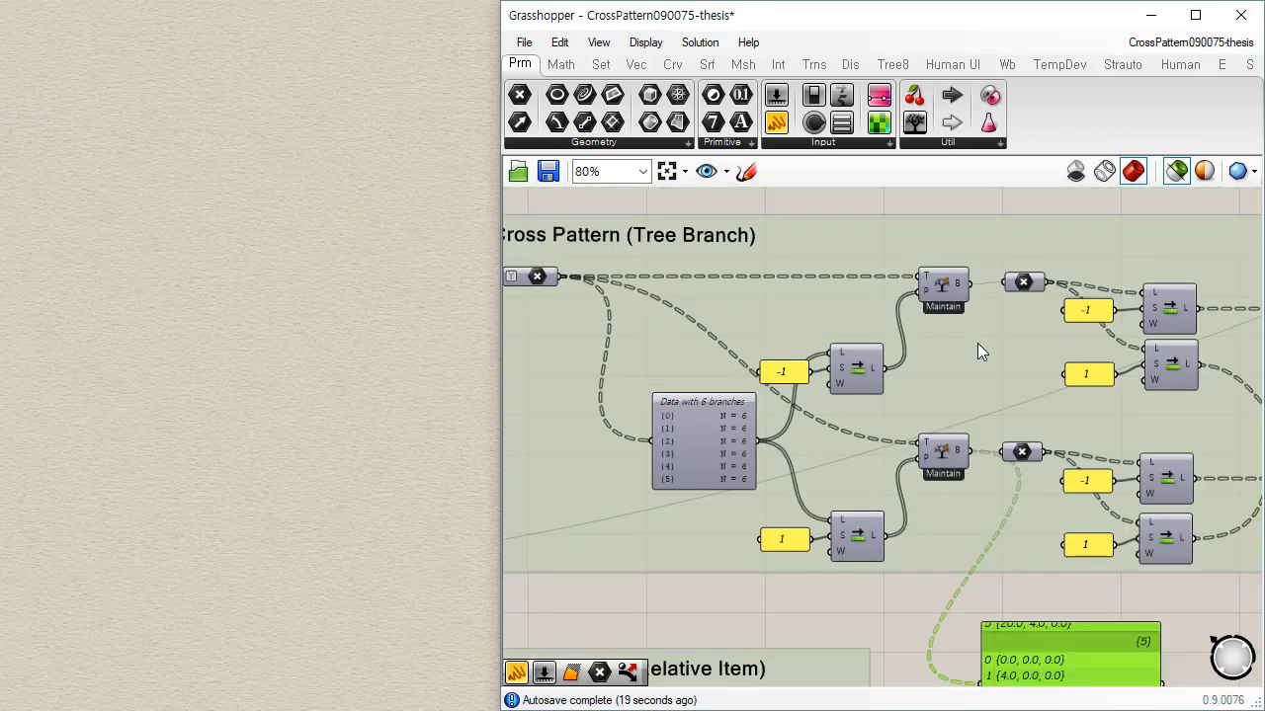
pyautogui.click(943, 286)
pyautogui.click(947, 462)
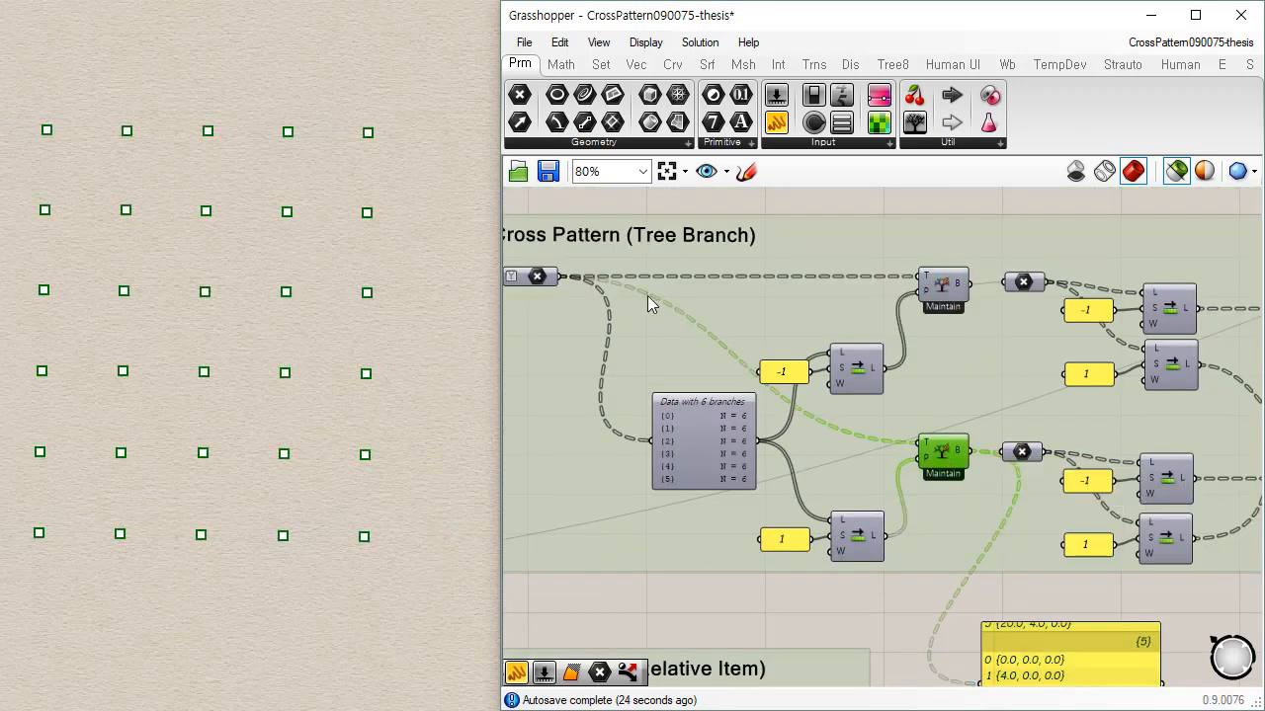
pyautogui.click(536, 277)
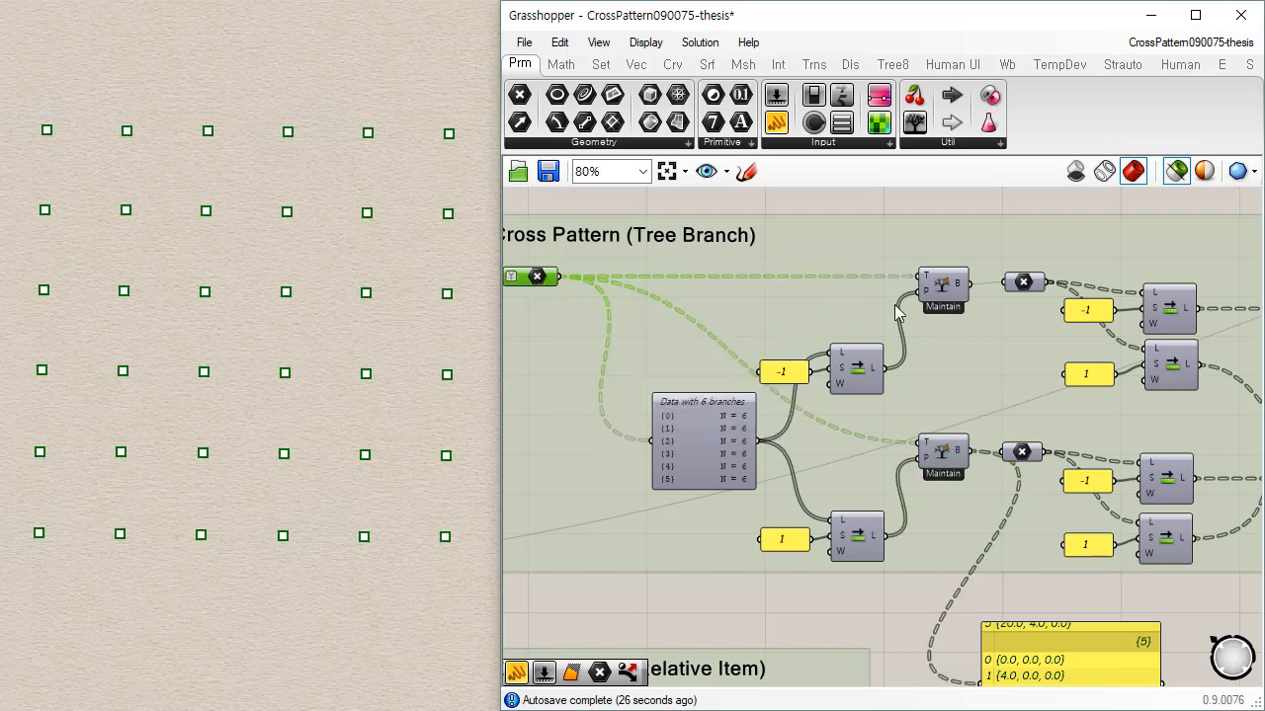
pyautogui.click(940, 297)
pyautogui.click(945, 456)
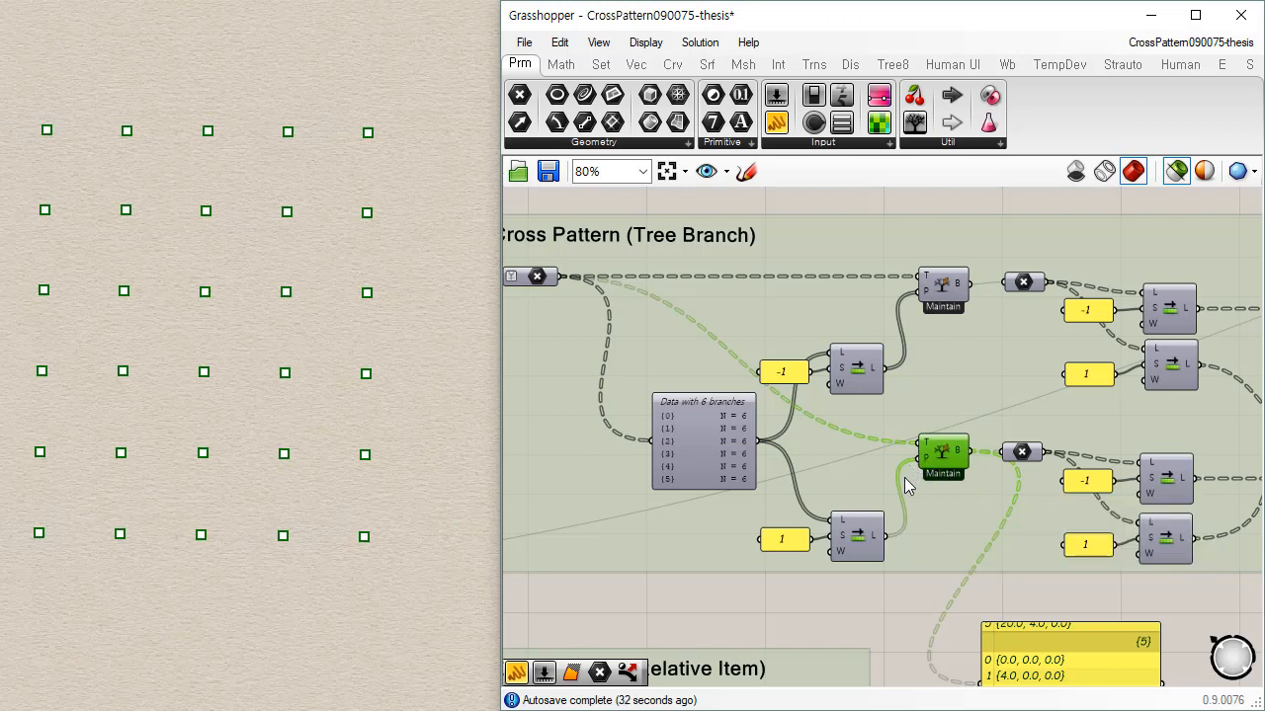
# Step: Compare the point previews of the upper Tree Branch and the two Point parameters fed by the Tree Branch components
pyautogui.moveTo(1031, 511); pyautogui.dragTo(866, 520, button='right')
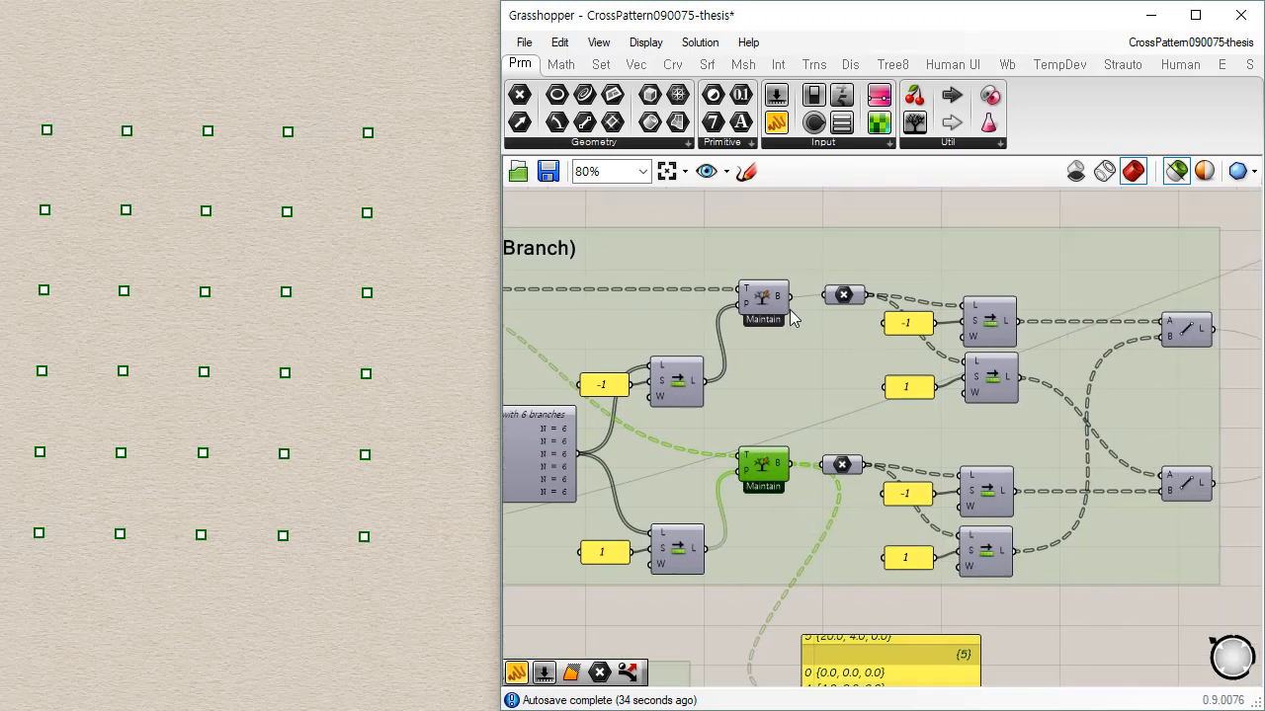
pyautogui.click(881, 616)
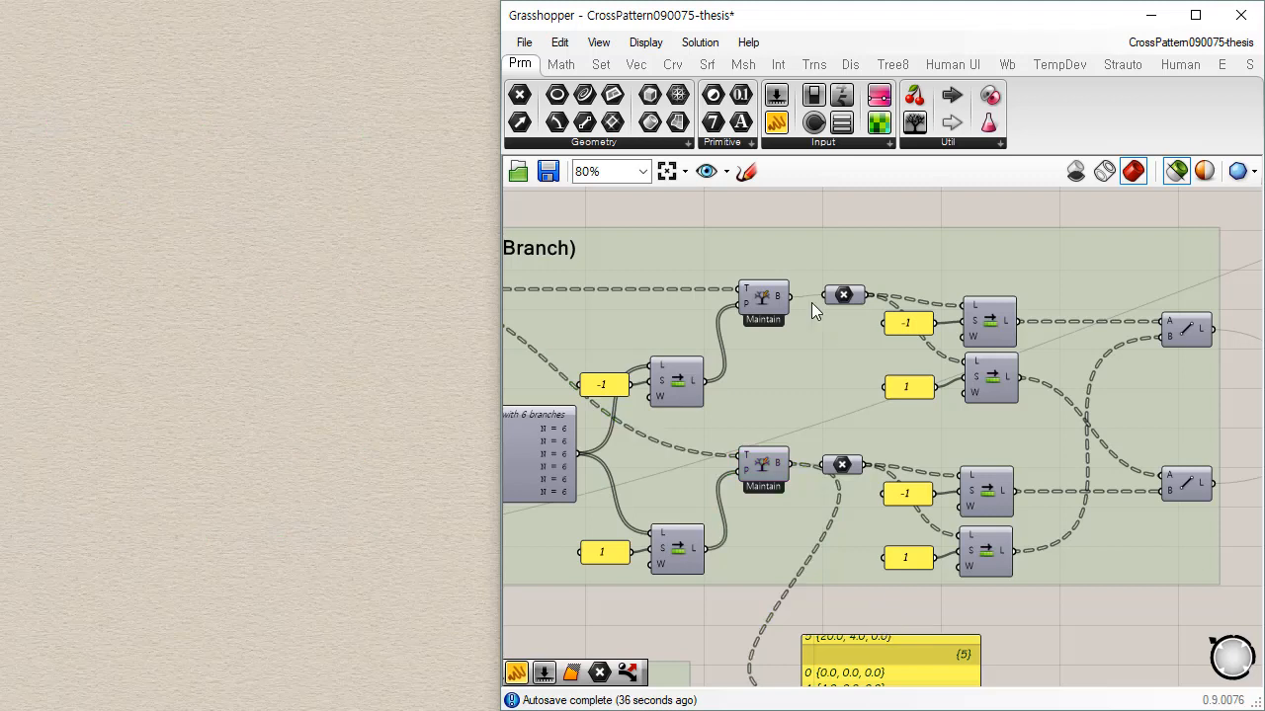
pyautogui.moveTo(830, 247); pyautogui.dragTo(830, 249)
pyautogui.click(768, 316)
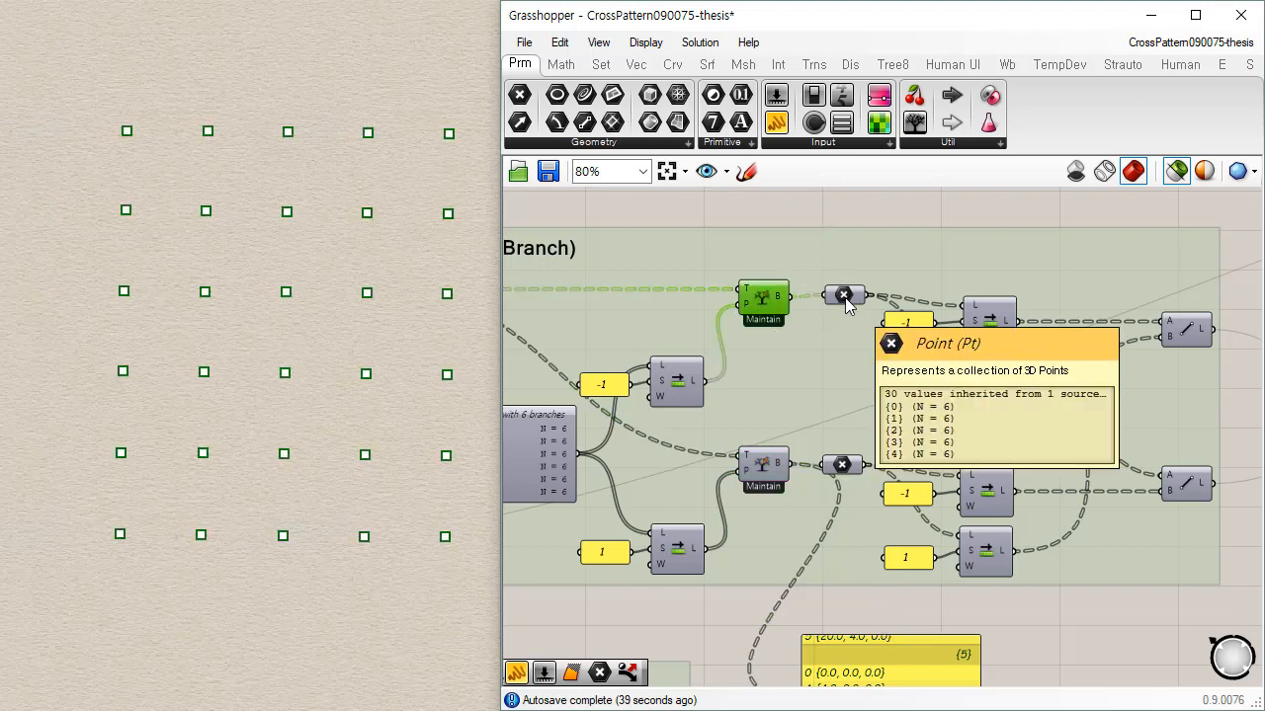
pyautogui.click(844, 298)
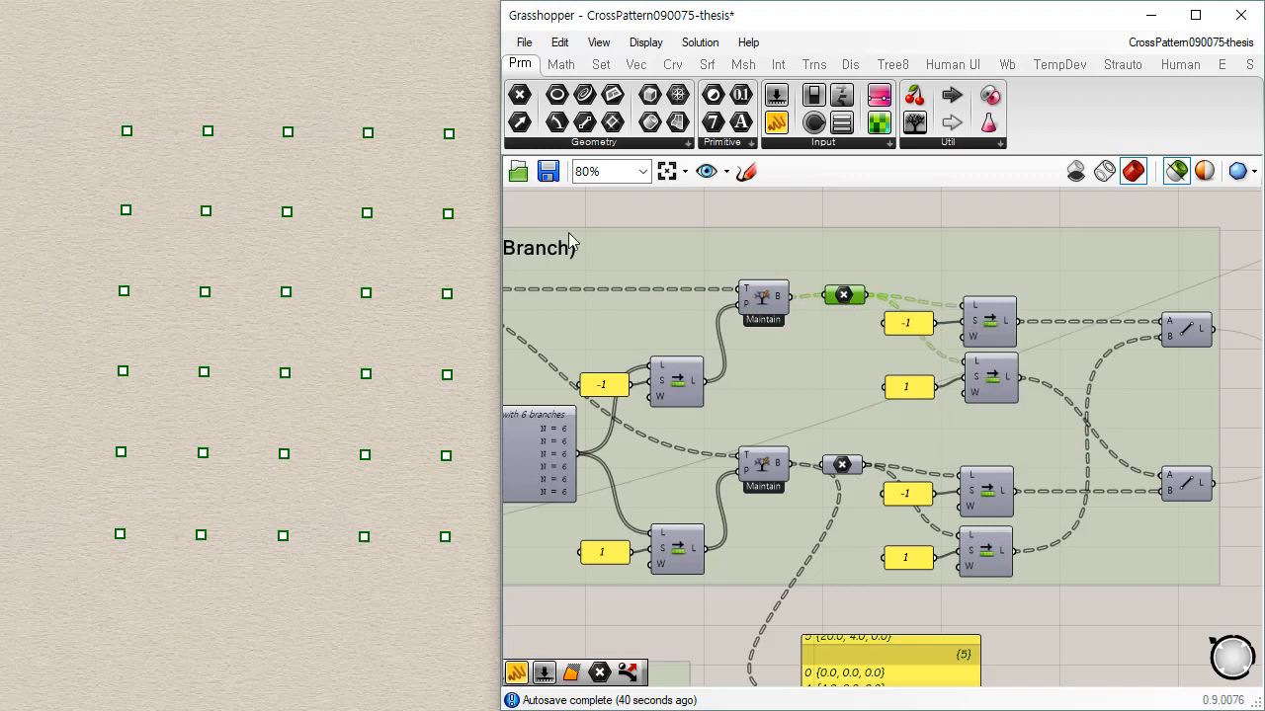
pyautogui.click(842, 466)
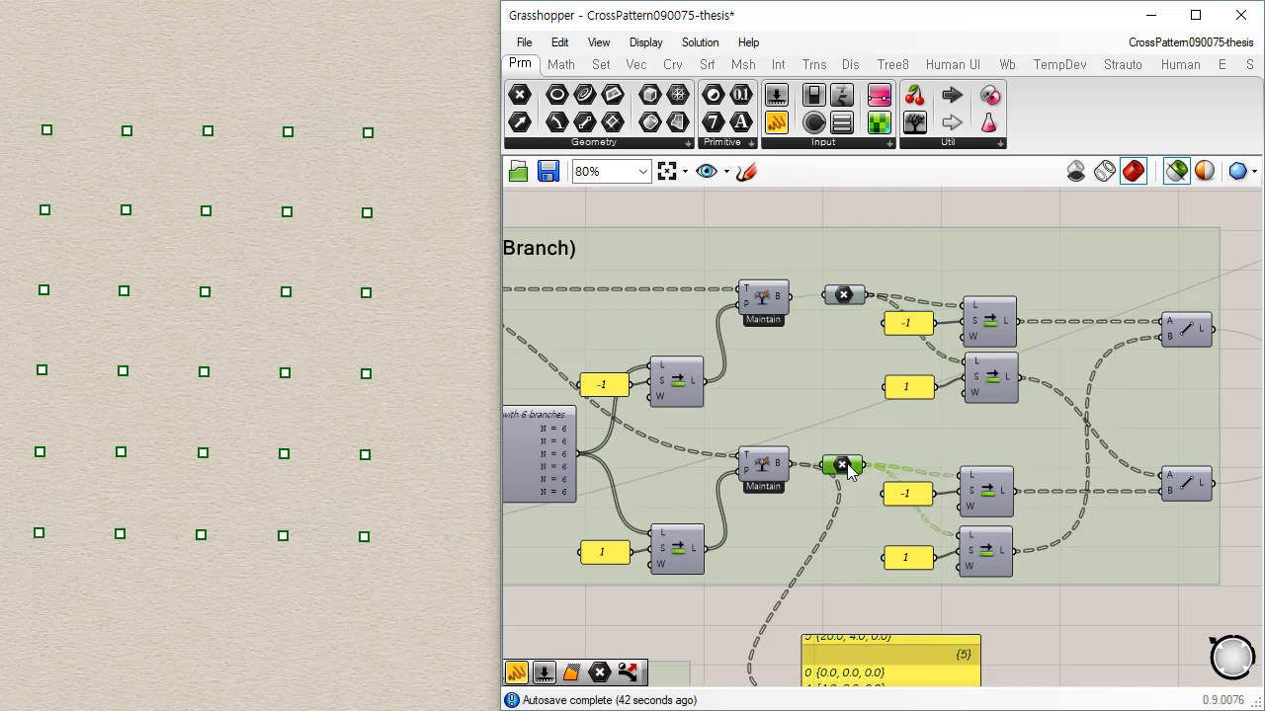
pyautogui.click(842, 297)
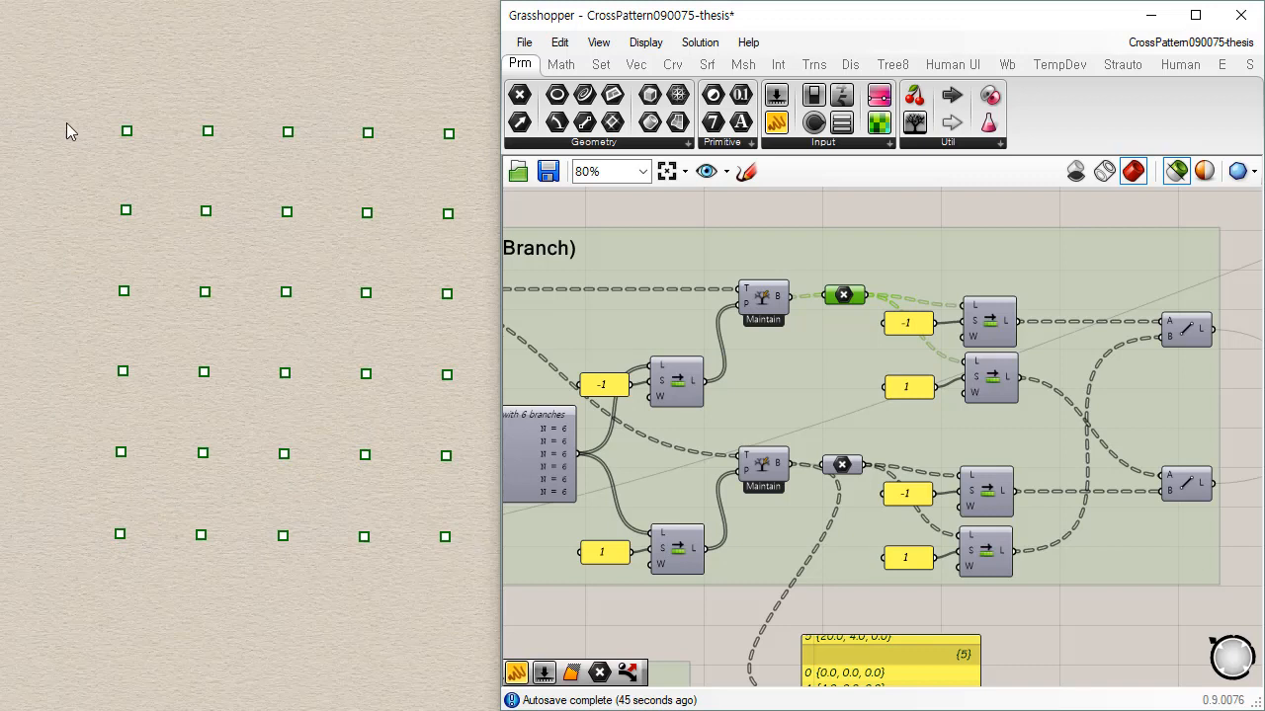
# Step: Compare the shifted point previews in the Cross Pattern (Tree Branch) group, from the upper Shift List to the lower pair with shifts -1 and 1
pyautogui.click(992, 336)
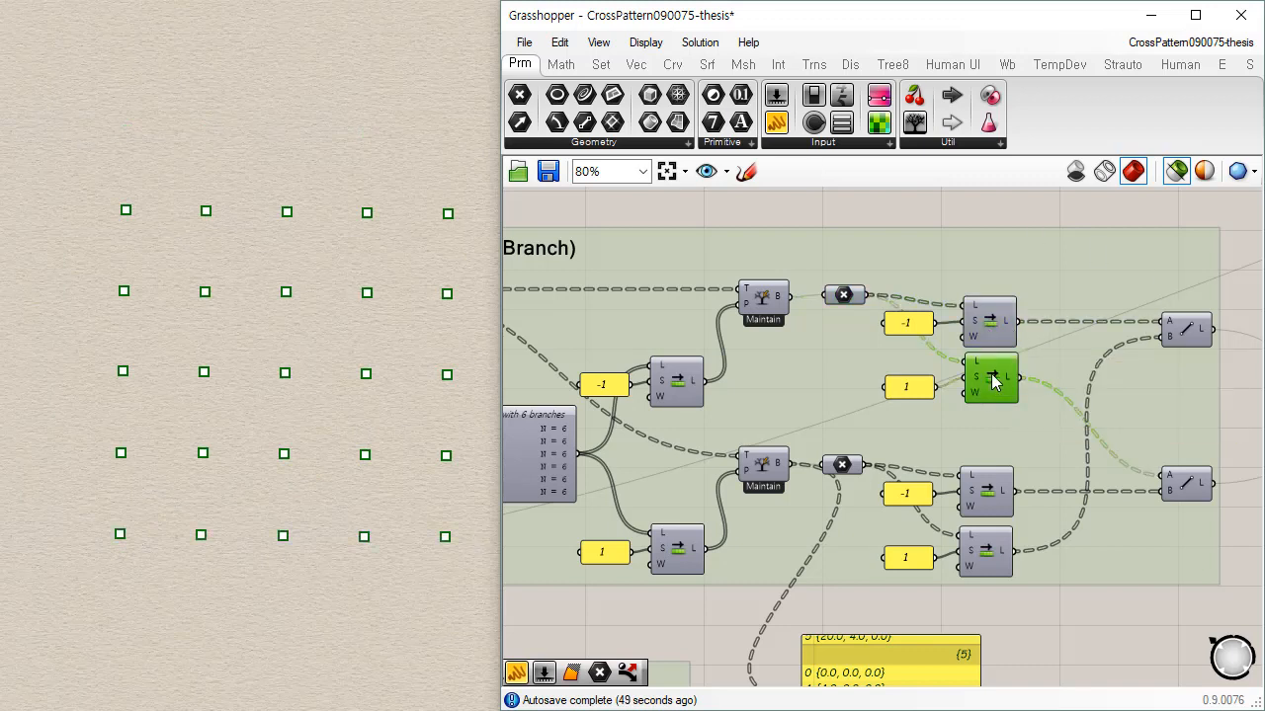
pyautogui.click(842, 466)
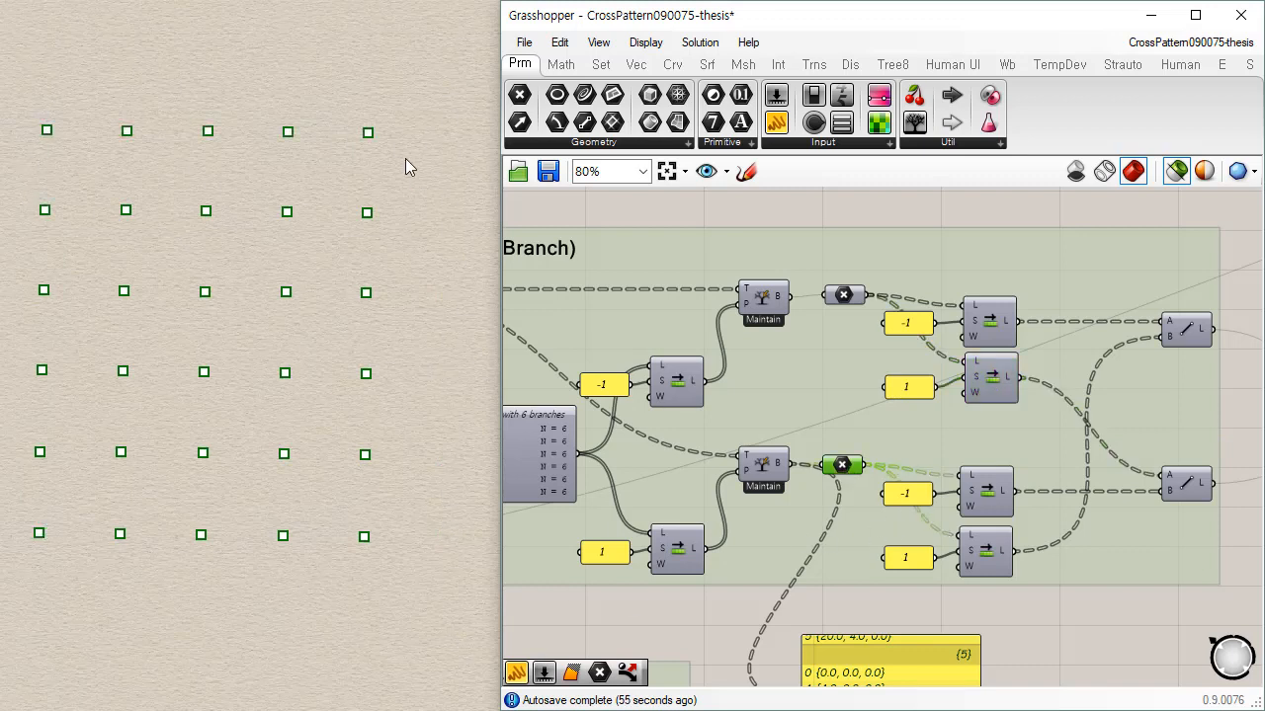
pyautogui.click(988, 490)
pyautogui.click(992, 562)
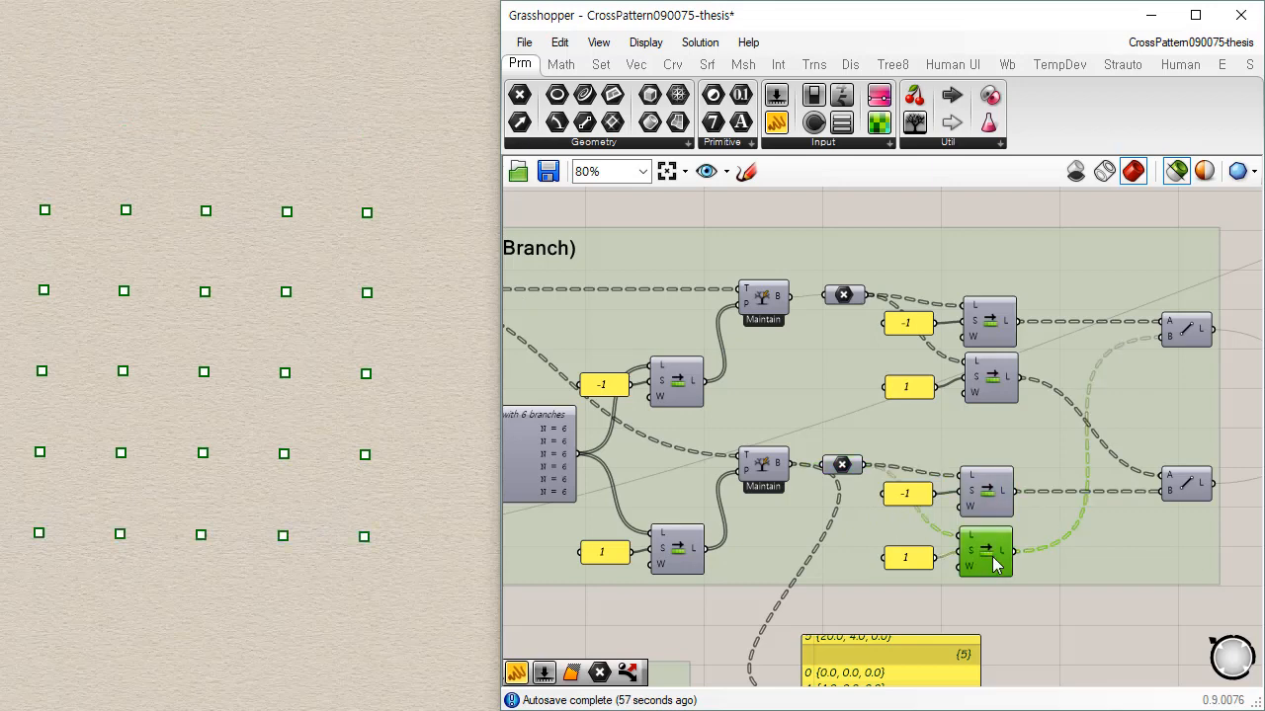
pyautogui.click(986, 490)
pyautogui.click(988, 553)
# Step: Preview in turn the four final Shift Lists feeding the Line components in the group above Cross Pattern (Tree Branch)
pyautogui.scroll(-3, 993, 558)
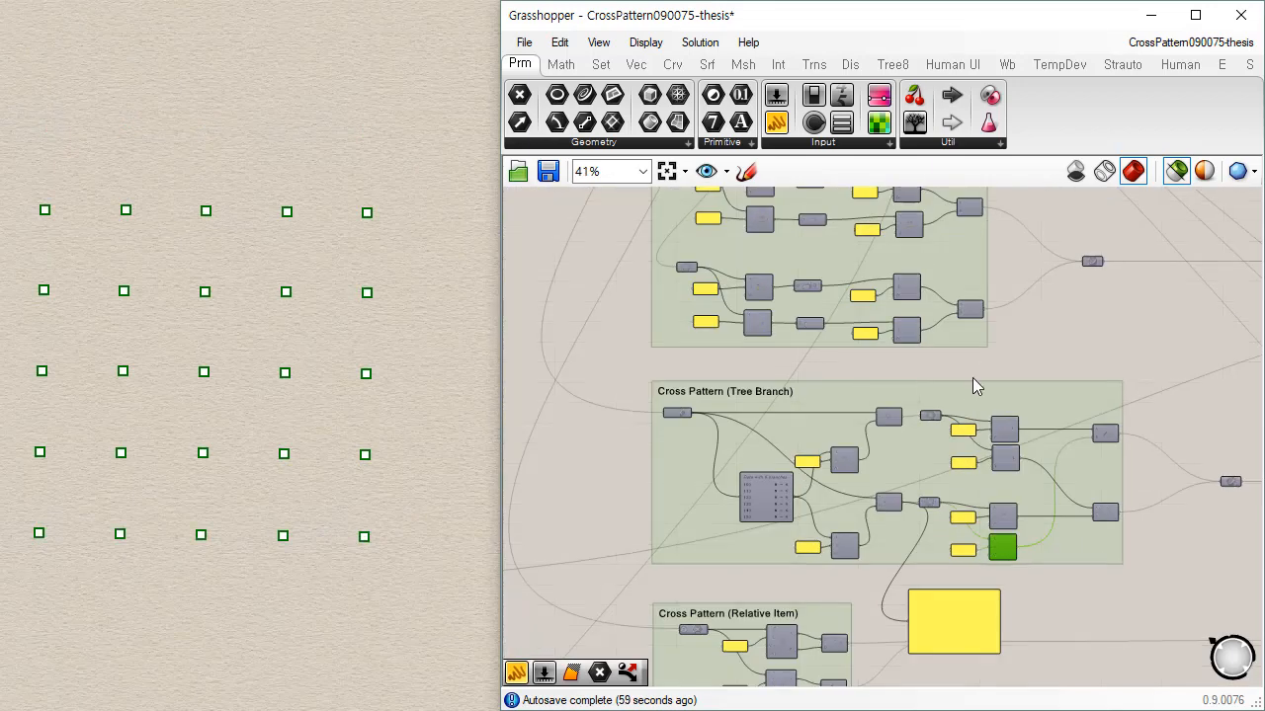
pyautogui.scroll(3, 919, 296)
pyautogui.click(905, 249)
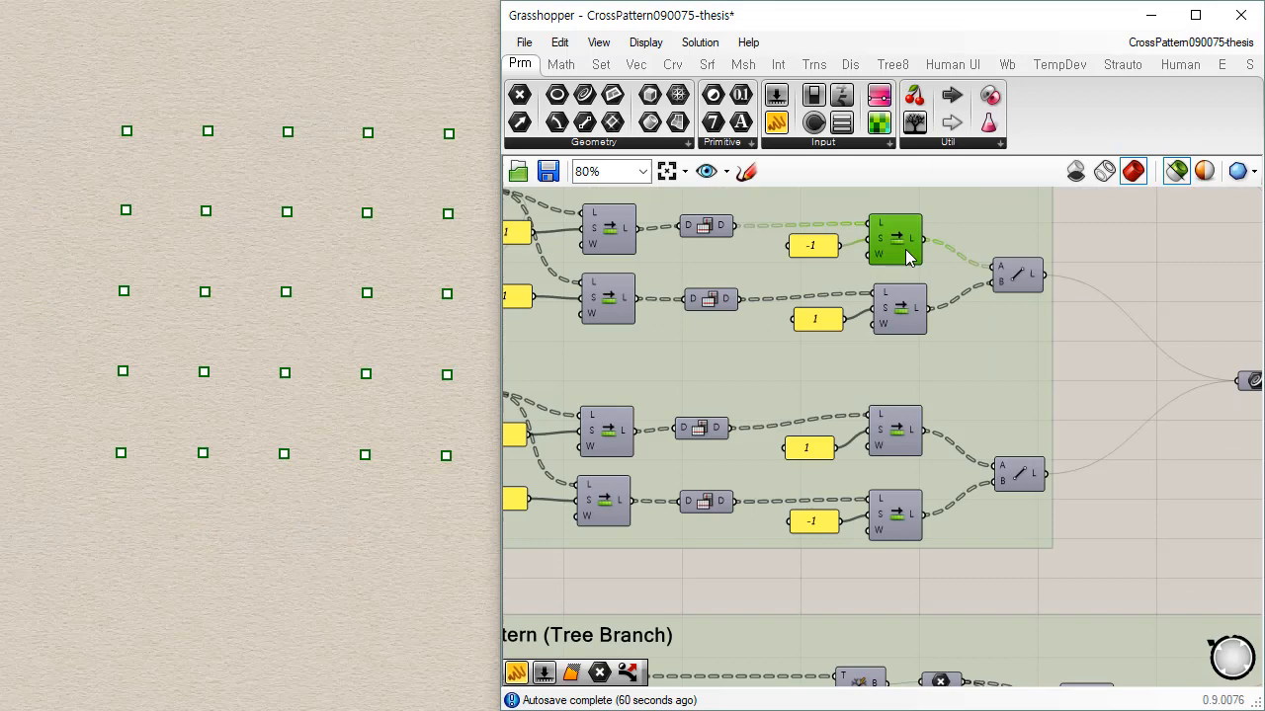
pyautogui.click(901, 308)
pyautogui.click(895, 429)
pyautogui.click(895, 511)
pyautogui.click(1082, 585)
pyautogui.moveTo(1074, 375); pyautogui.dragTo(1074, 357, button='right')
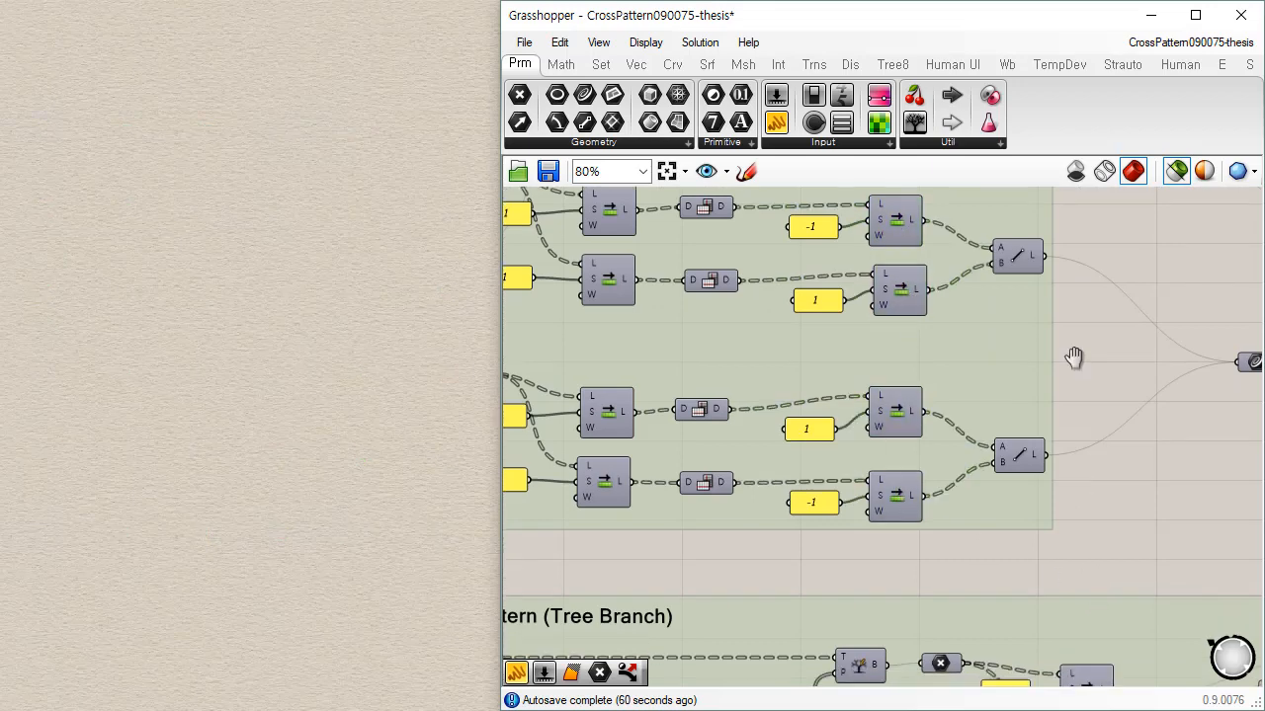
# Step: Preview in turn the four final Shift Lists feeding the Line components in the Cross Pattern (Tree Branch) group
pyautogui.scroll(-2, 1075, 434)
pyautogui.click(1076, 400)
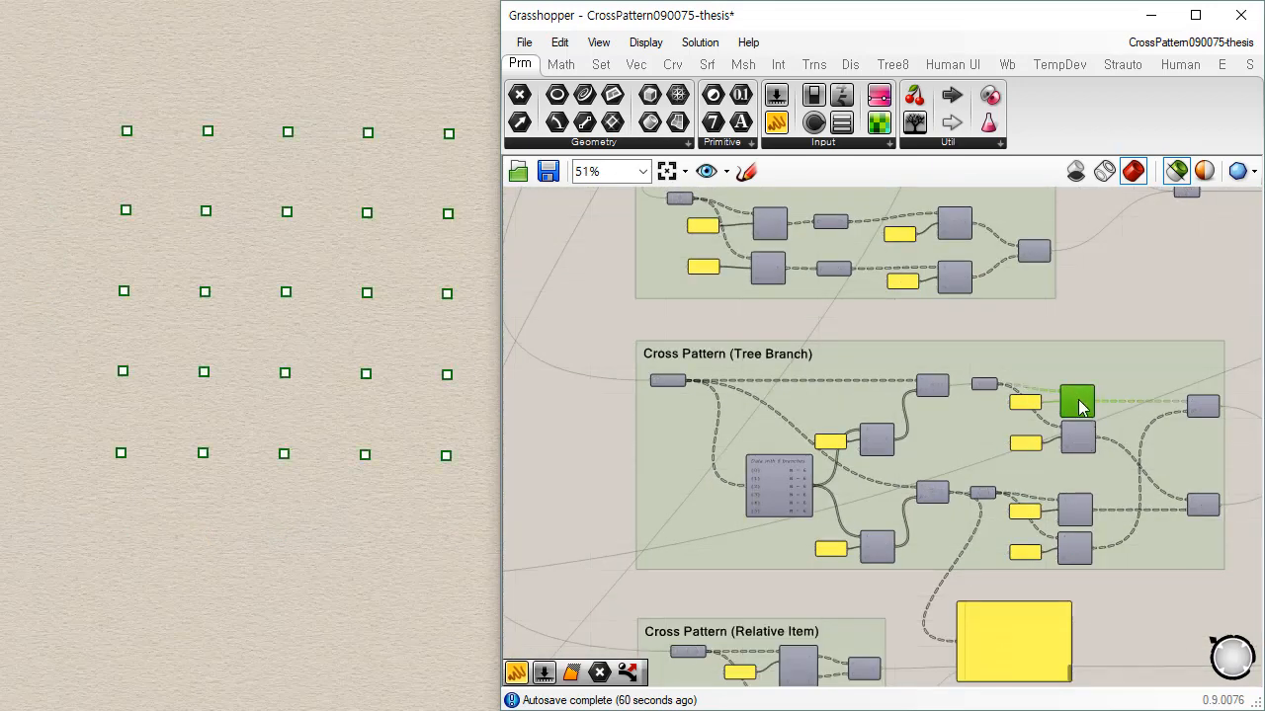
pyautogui.click(1078, 438)
pyautogui.click(1077, 510)
pyautogui.click(1077, 551)
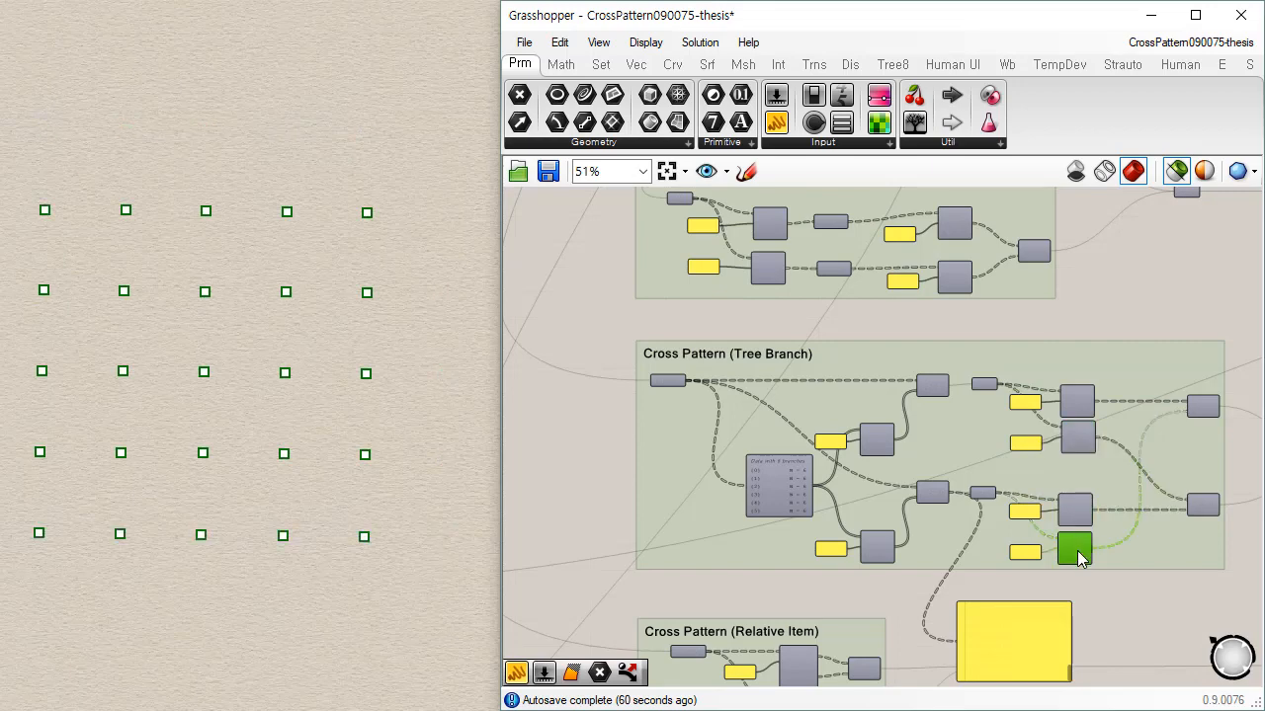
# Step: Compare the points of the upper -1 Shift List and the lower 1 Shift List, and preview the upper Line joining them
pyautogui.scroll(3, 1008, 455)
pyautogui.click(921, 358)
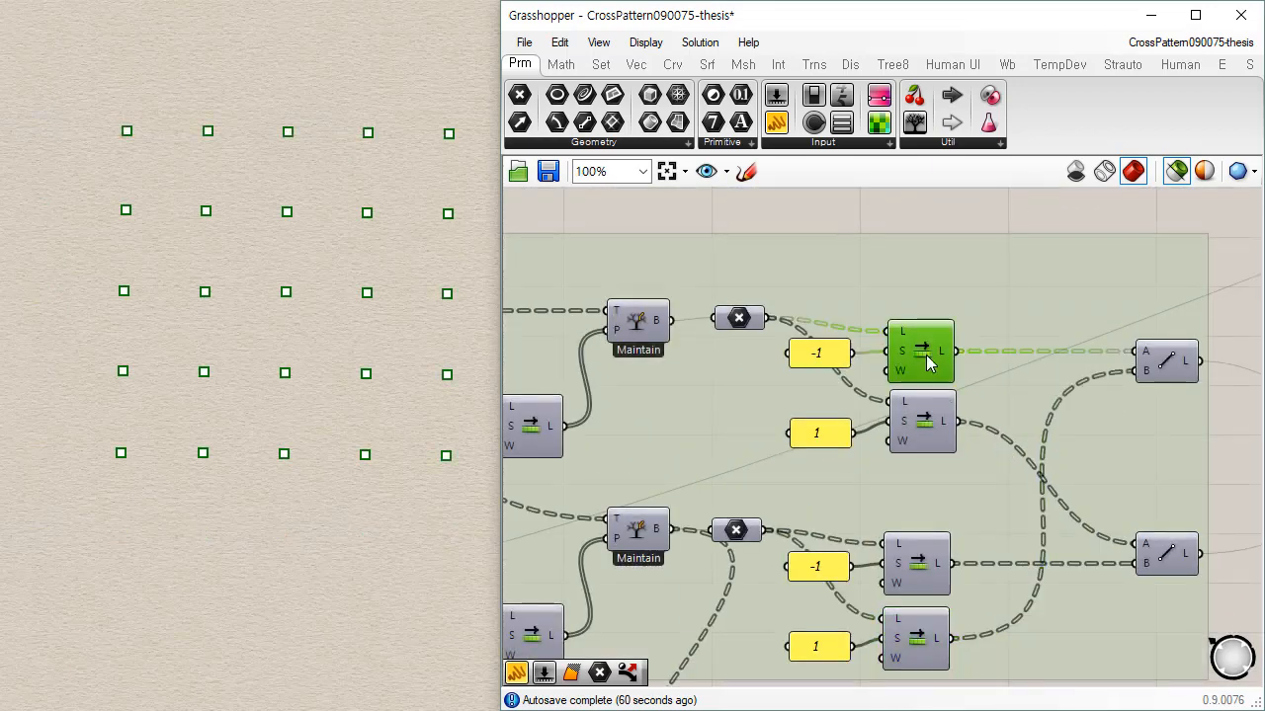
pyautogui.click(925, 645)
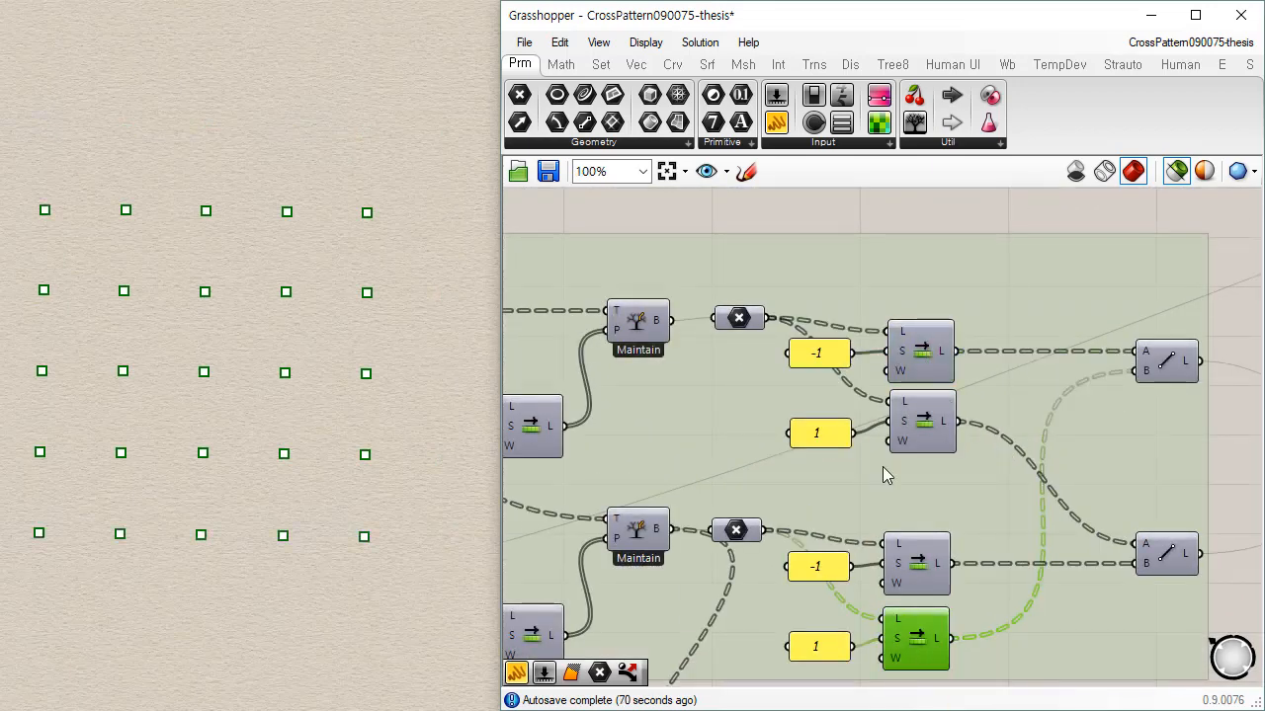
pyautogui.click(921, 354)
pyautogui.click(921, 642)
pyautogui.click(1168, 371)
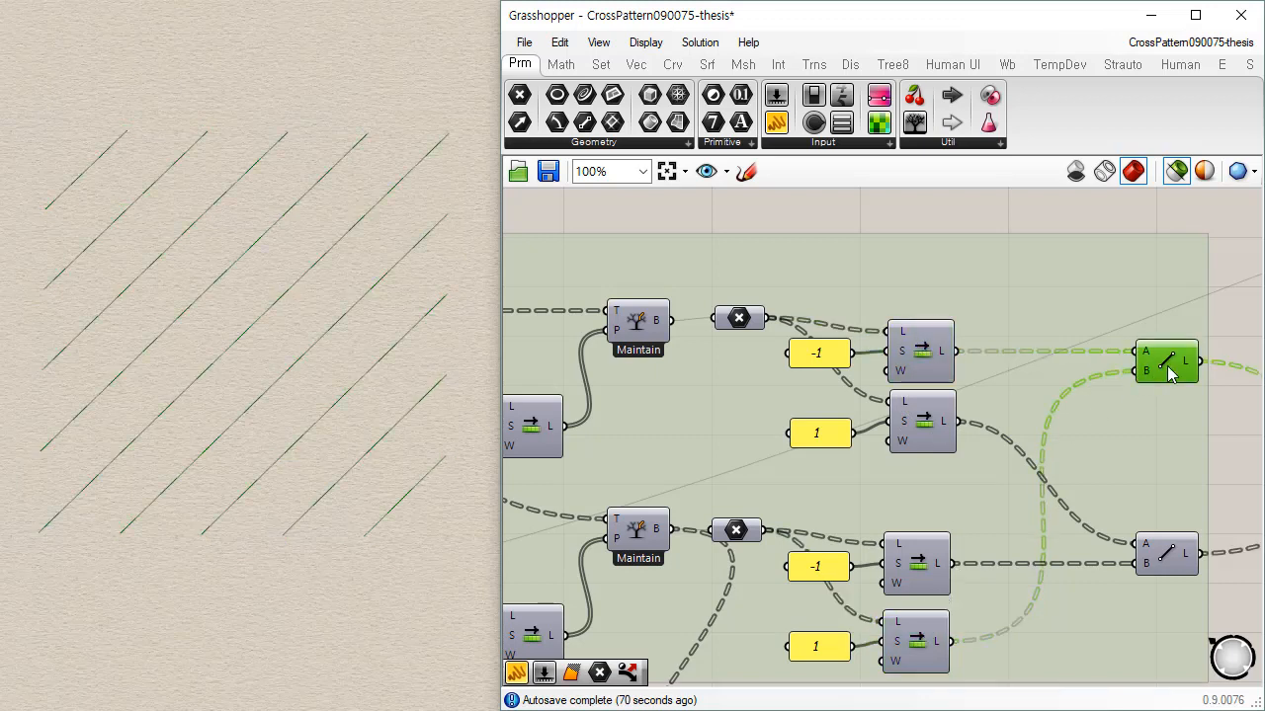
# Step: Try the upper 1 and lower -1 Shift Lists as the upper Line's end points, reconnecting the lower 1 Shift List after each
pyautogui.moveTo(947, 423); pyautogui.dragTo(1138, 374)
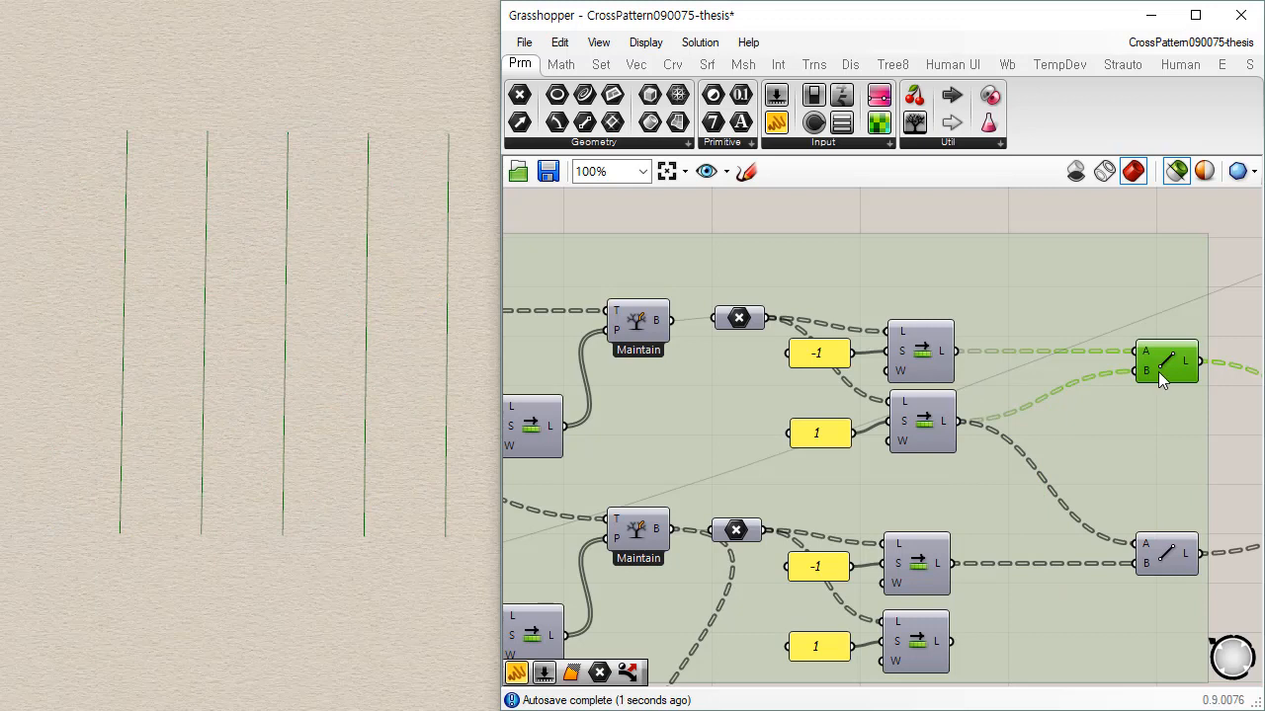
pyautogui.moveTo(950, 641); pyautogui.dragTo(1139, 371)
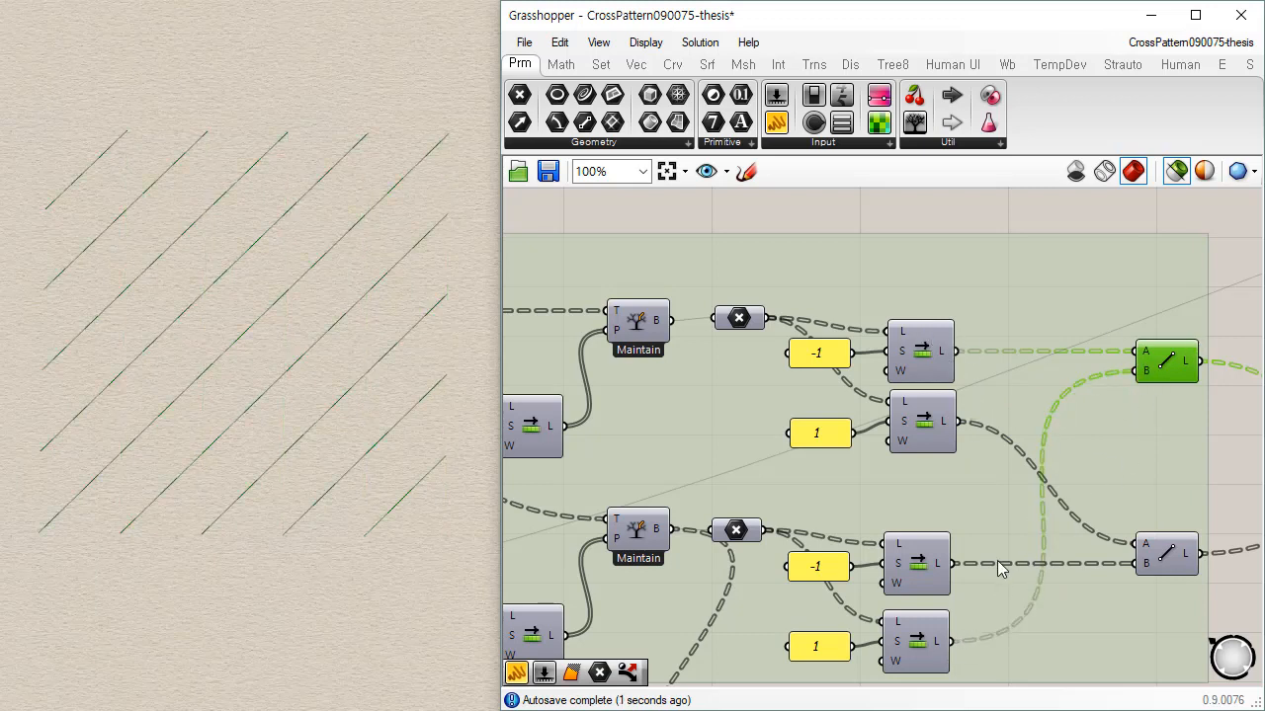
pyautogui.moveTo(952, 563); pyautogui.dragTo(1129, 380)
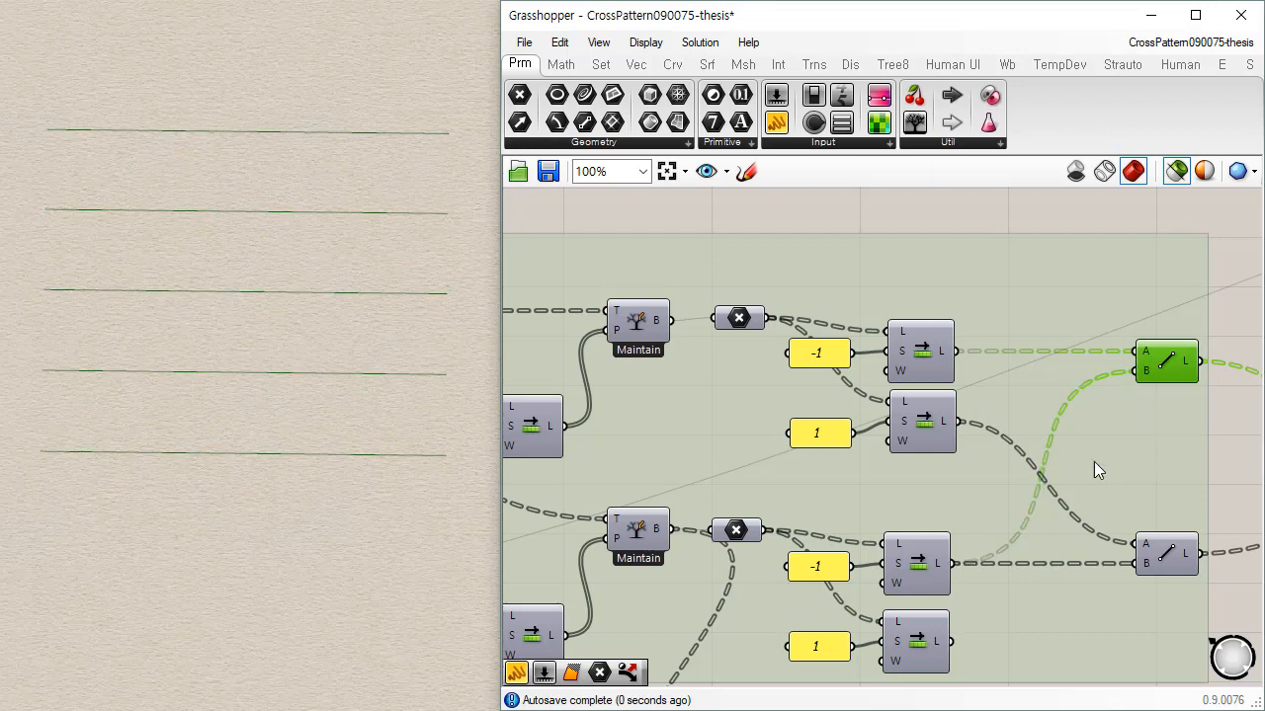
pyautogui.moveTo(950, 641); pyautogui.dragTo(1138, 382)
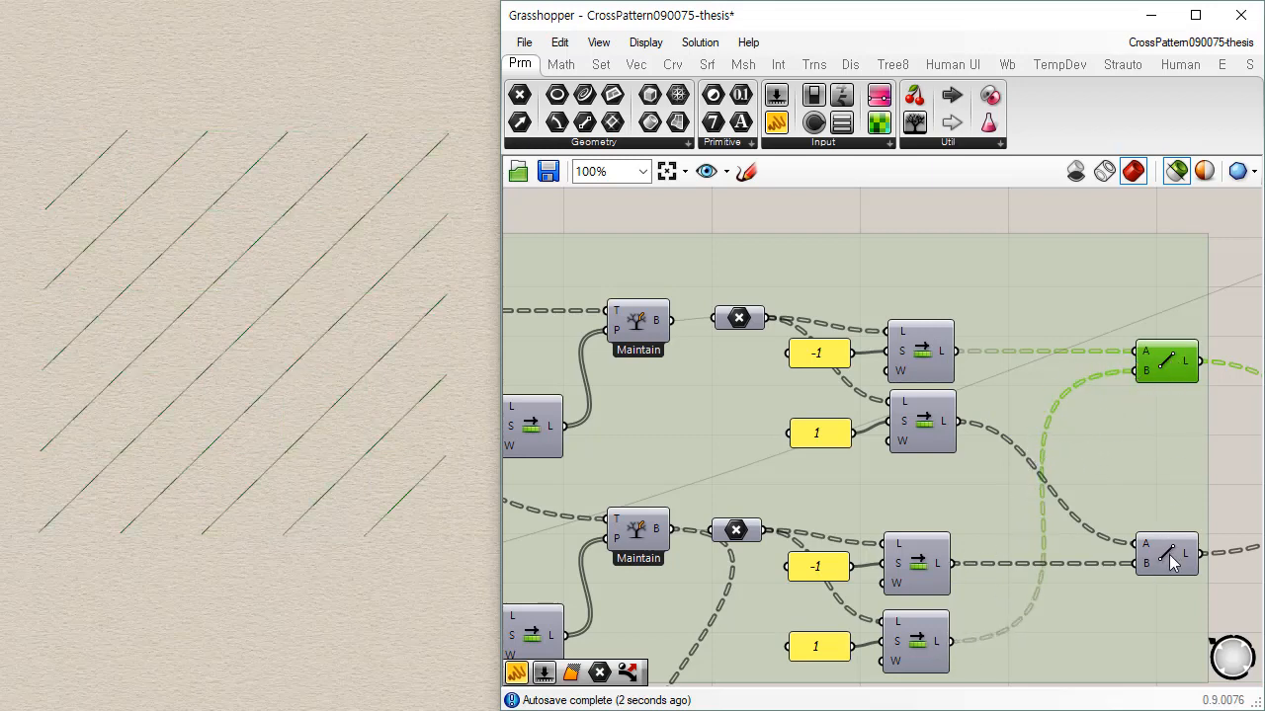
# Step: Compare the diagonal line previews of the upper and lower Line components, and preview both sets together in the Curve parameter
pyautogui.click(1171, 557)
pyautogui.click(1166, 362)
pyautogui.click(1161, 556)
pyautogui.scroll(-4, 889, 405)
pyautogui.scroll(3, 874, 368)
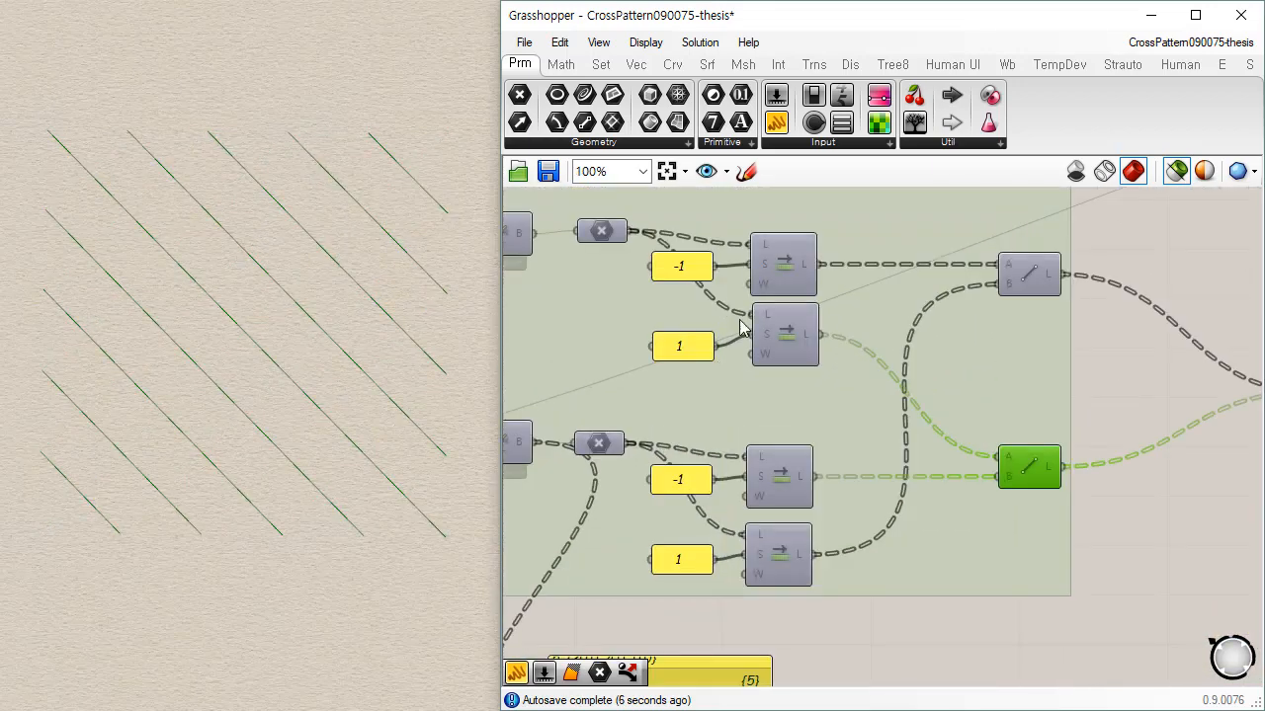
pyautogui.scroll(-2, 819, 352)
pyautogui.moveTo(742, 533); pyautogui.dragTo(841, 201)
pyautogui.click(954, 303)
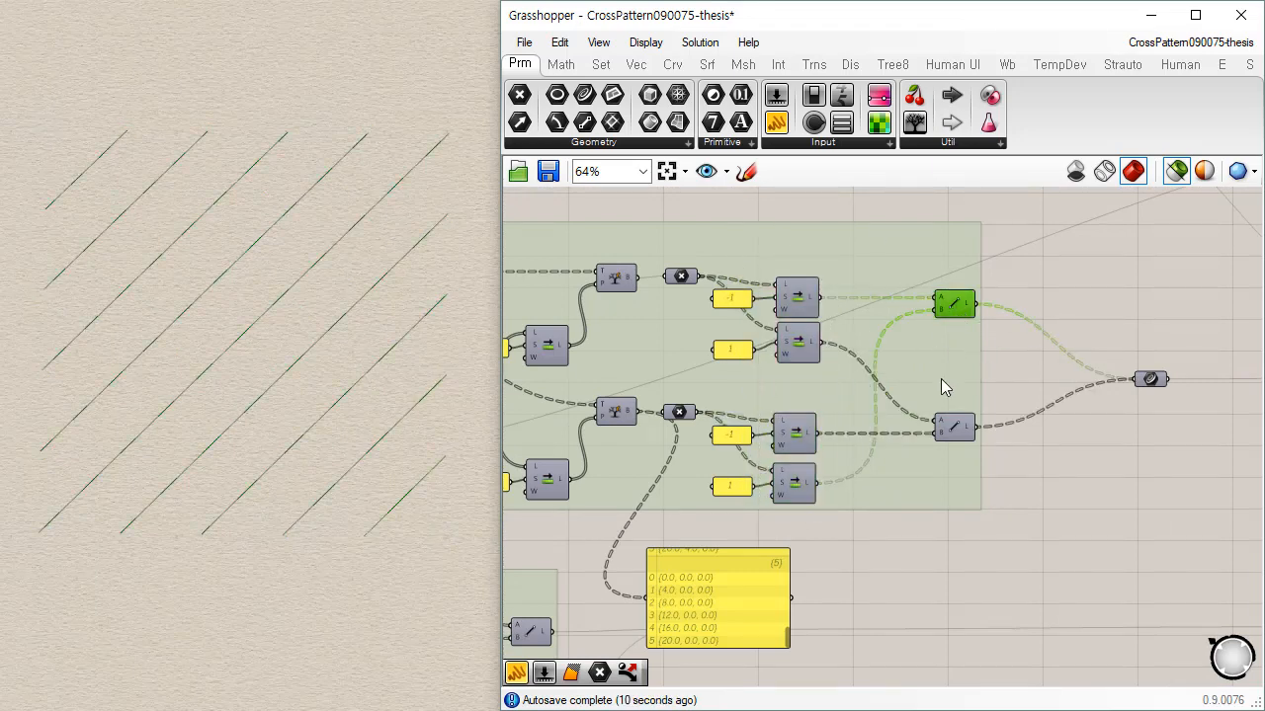
pyautogui.click(955, 430)
pyautogui.moveTo(1027, 399); pyautogui.dragTo(1006, 383, button='right')
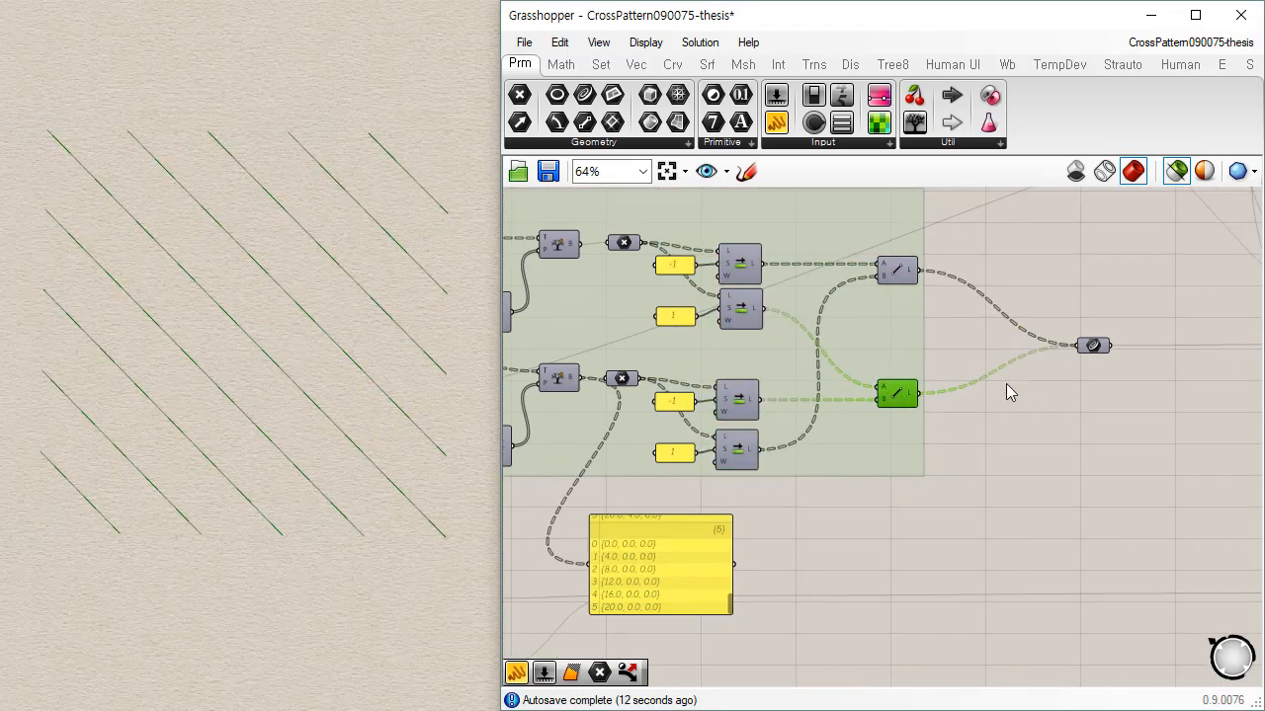
pyautogui.click(1099, 358)
pyautogui.click(1097, 349)
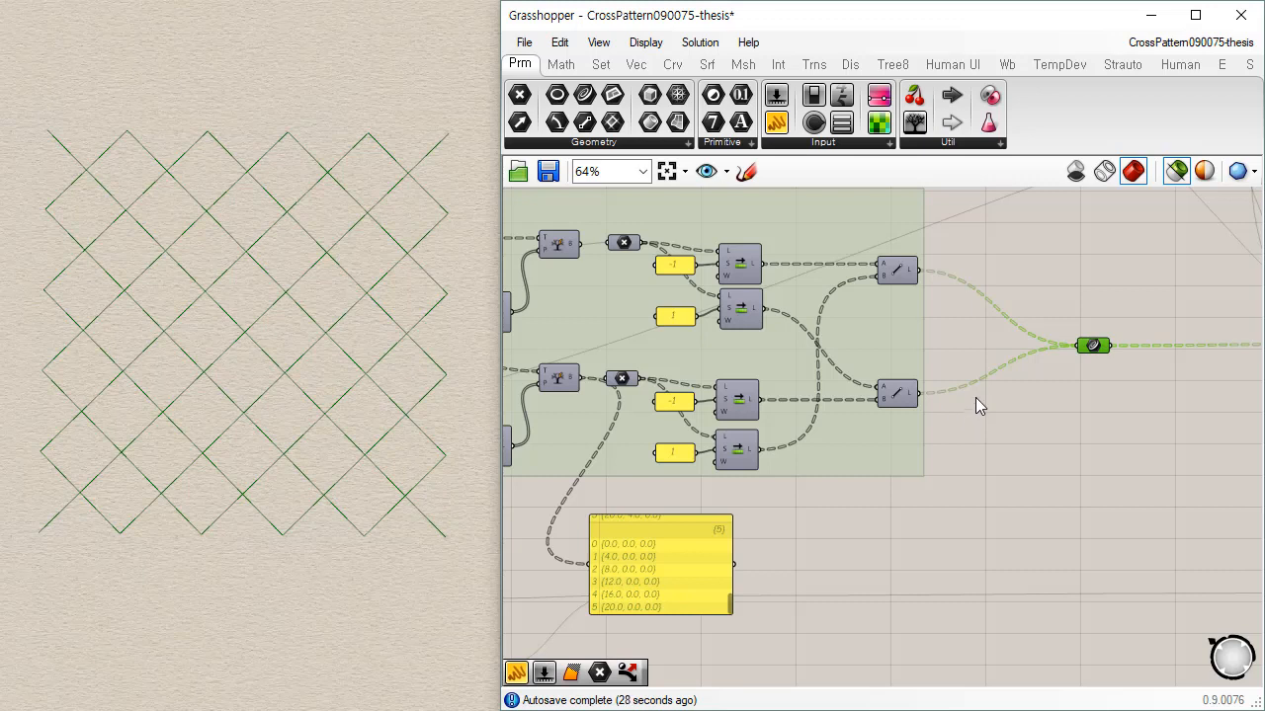
# Step: Examine the wiring of the Cross Pattern (Tree Branch) group and compare it with the Cross Pattern (Relative Item) definition
pyautogui.moveTo(968, 348); pyautogui.dragTo(960, 406, button='right')
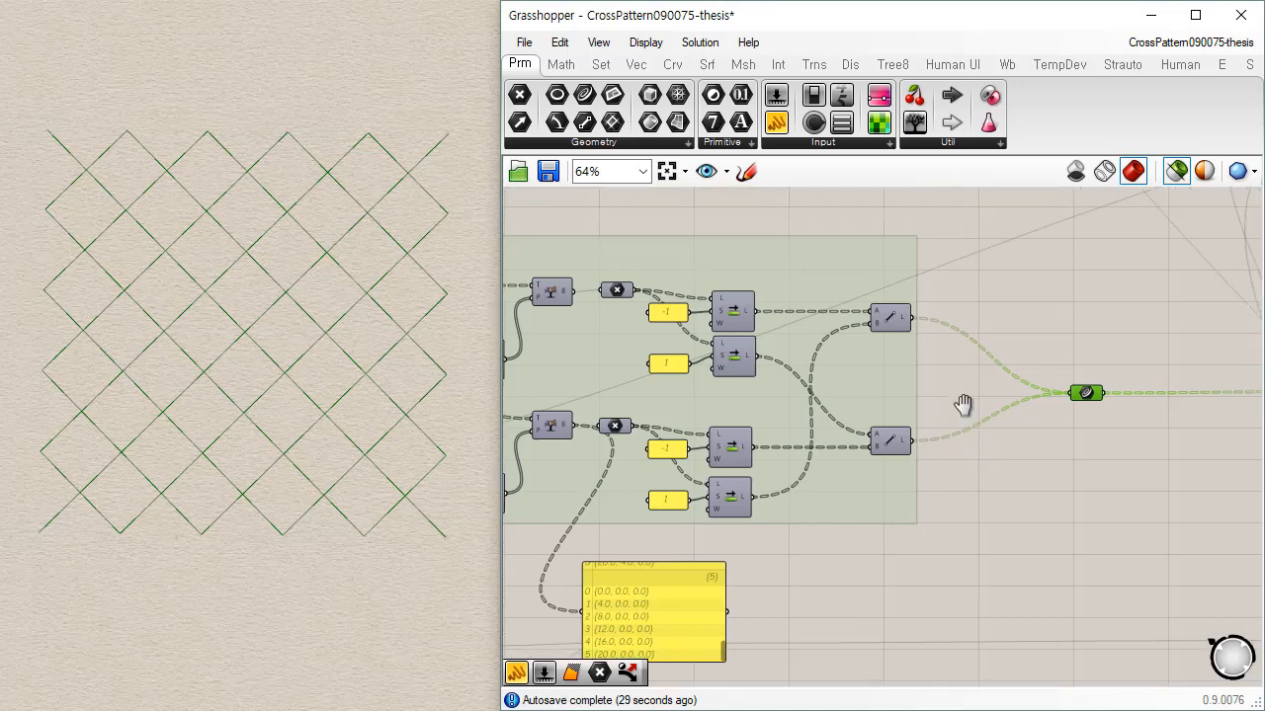
pyautogui.scroll(2, 671, 347)
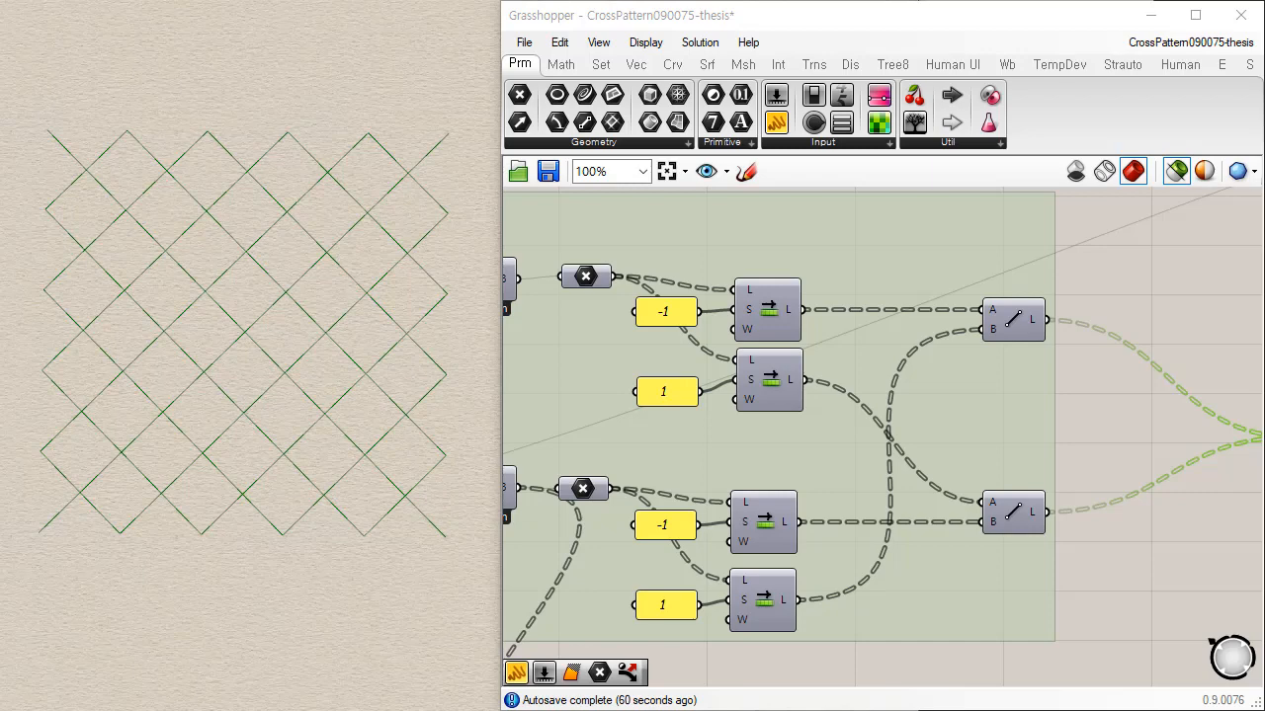
pyautogui.scroll(-3, 655, 429)
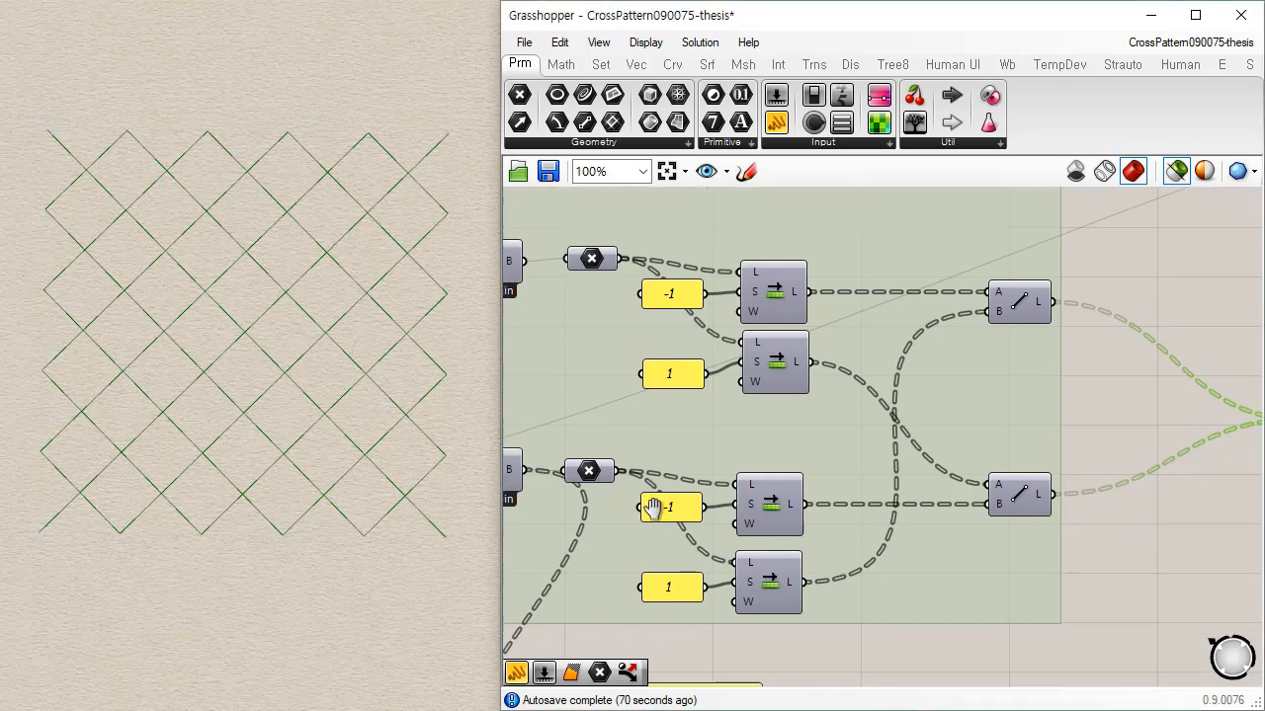
pyautogui.scroll(3, 553, 320)
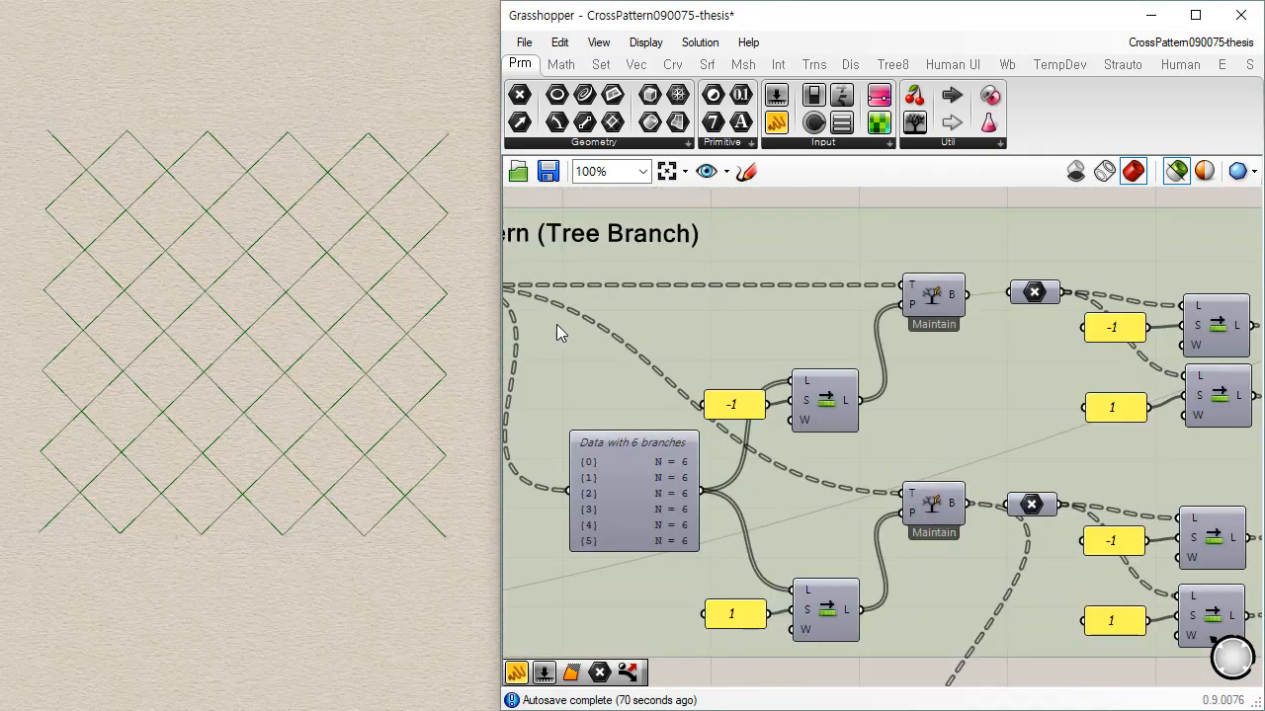
pyautogui.scroll(-2, 556, 324)
pyautogui.moveTo(616, 607); pyautogui.dragTo(809, 319, button='right')
pyautogui.scroll(1, 830, 302)
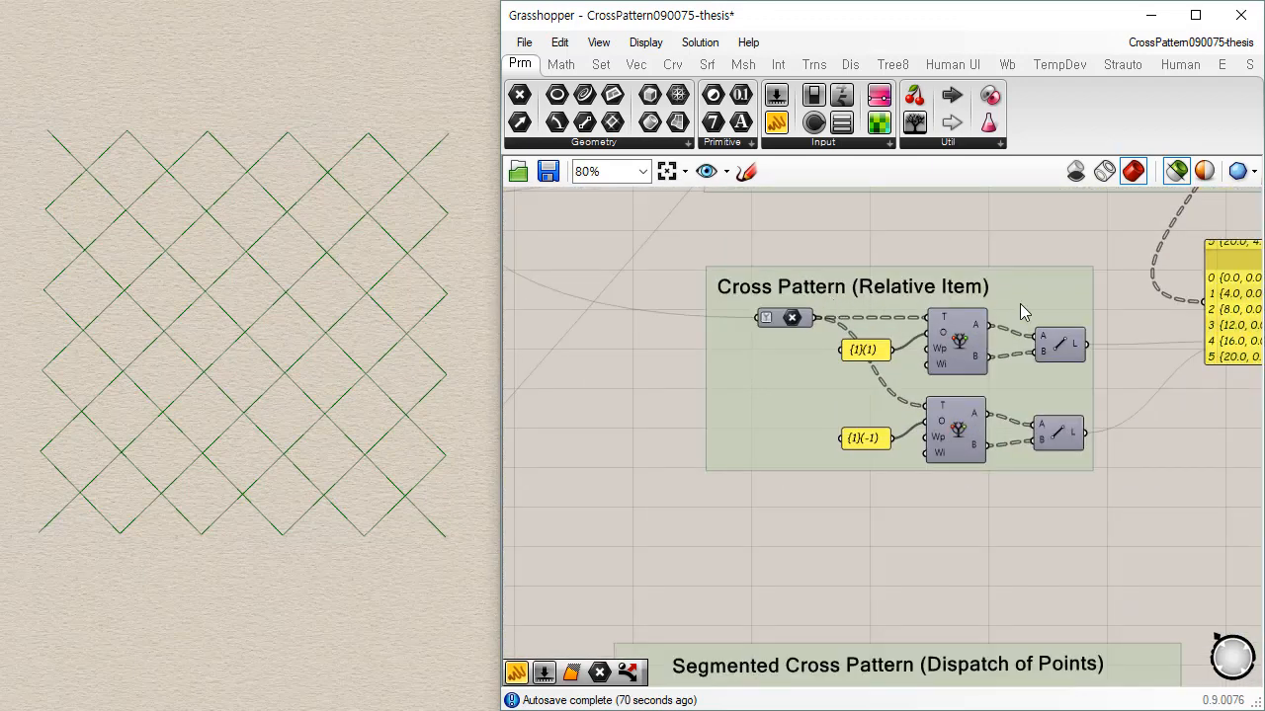
pyautogui.scroll(2, 1020, 312)
pyautogui.scroll(-1, 979, 286)
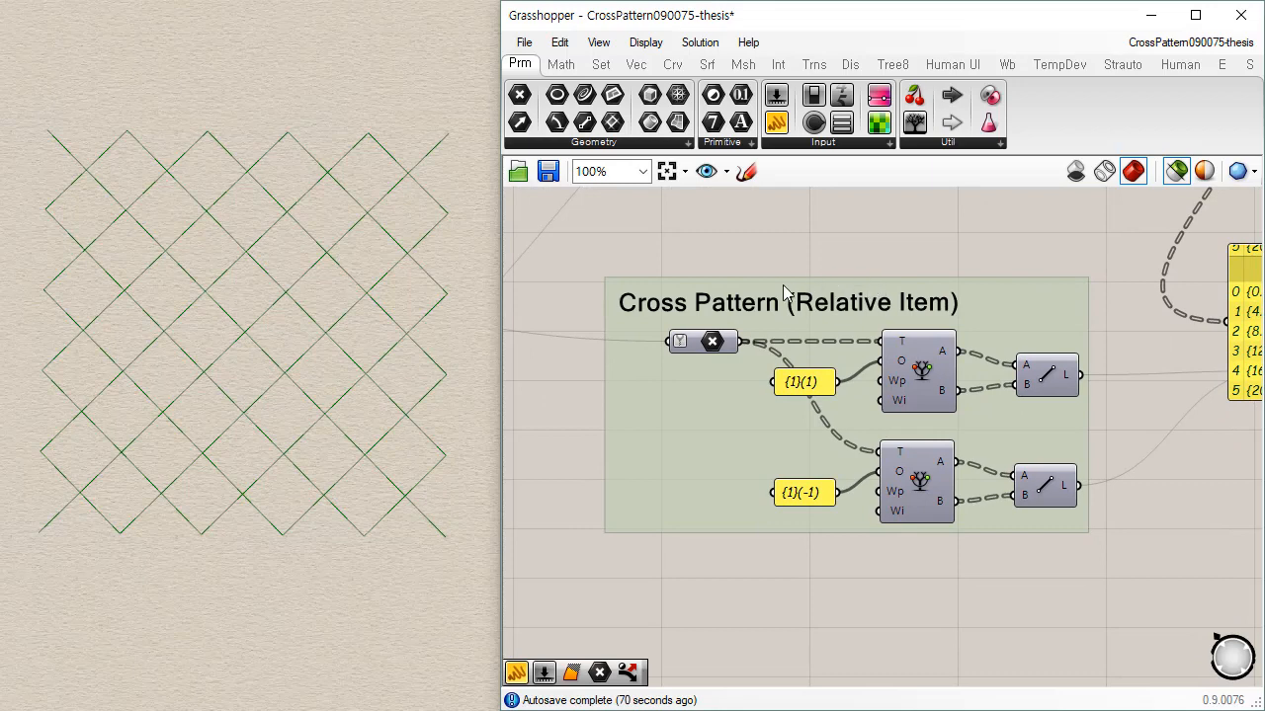
pyautogui.scroll(1, 785, 292)
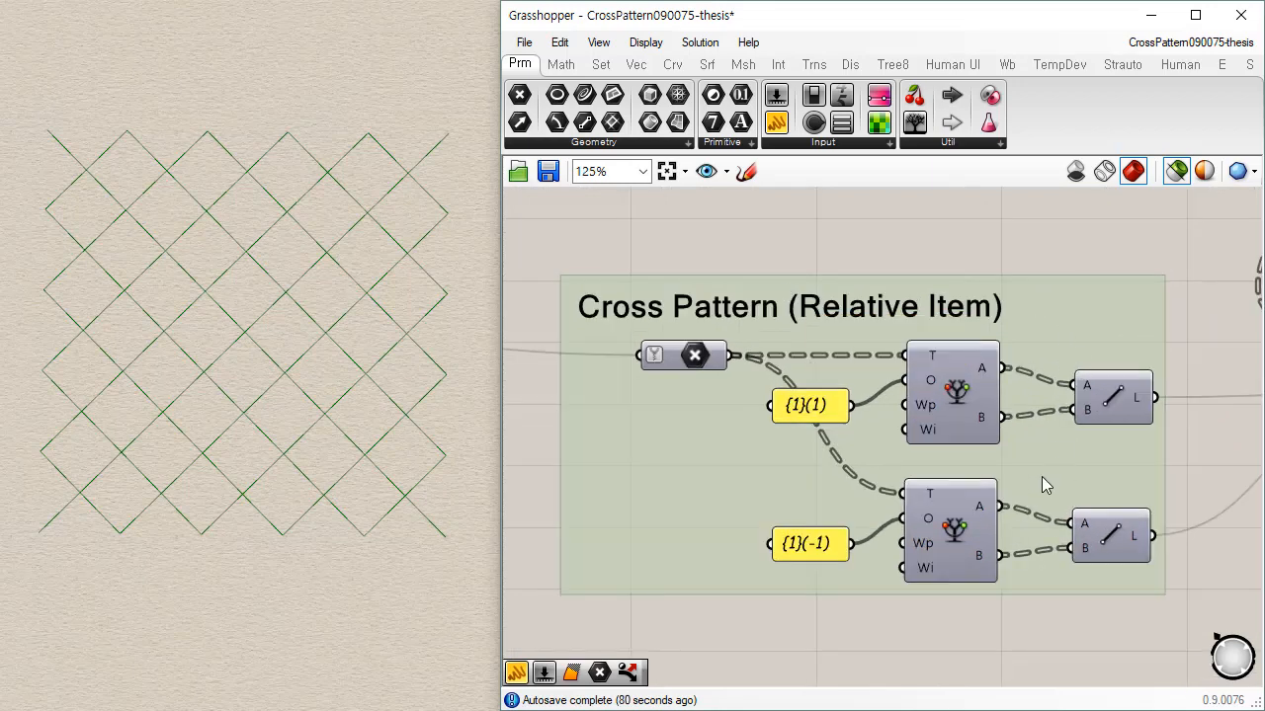
pyautogui.scroll(-3, 1045, 478)
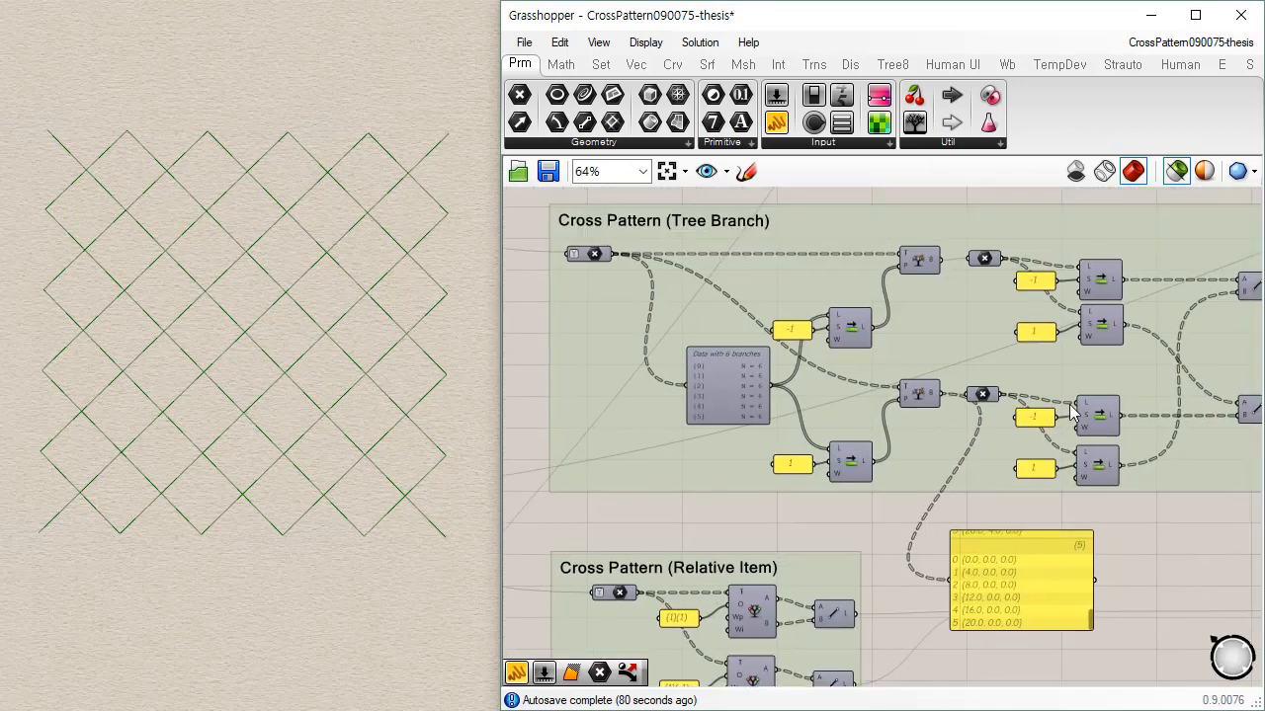
pyautogui.moveTo(1045, 410); pyautogui.dragTo(969, 477, button='right')
pyautogui.scroll(1, 926, 339)
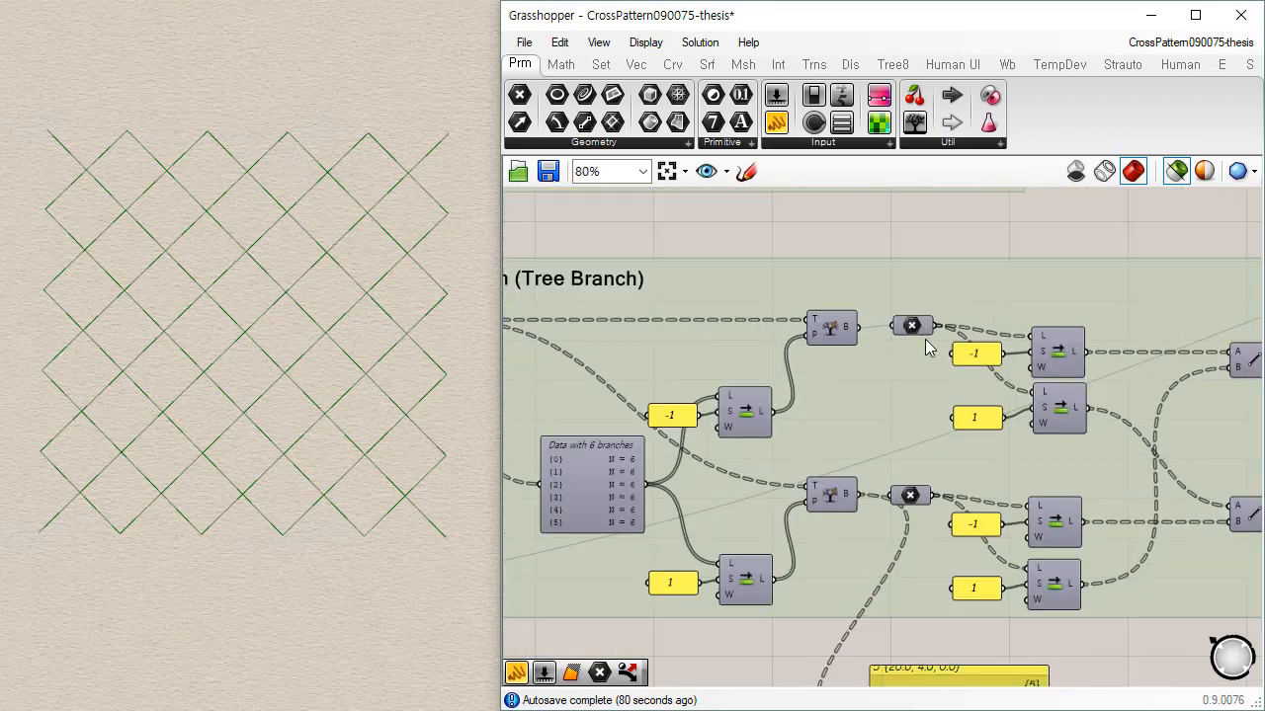
pyautogui.scroll(-1, 907, 494)
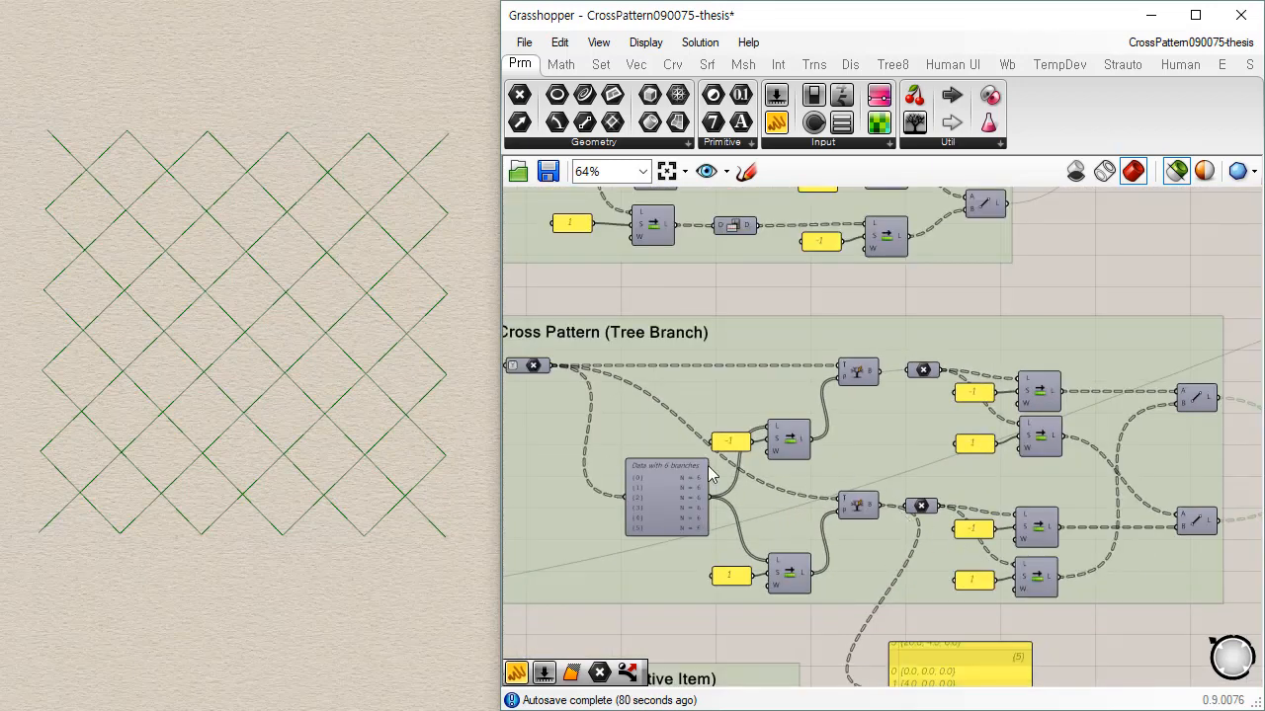
# Step: Examine the Param Viewer in the Cross Pattern (Tree Branch) group and the wires it feeds
pyautogui.click(675, 514)
pyautogui.click(743, 291)
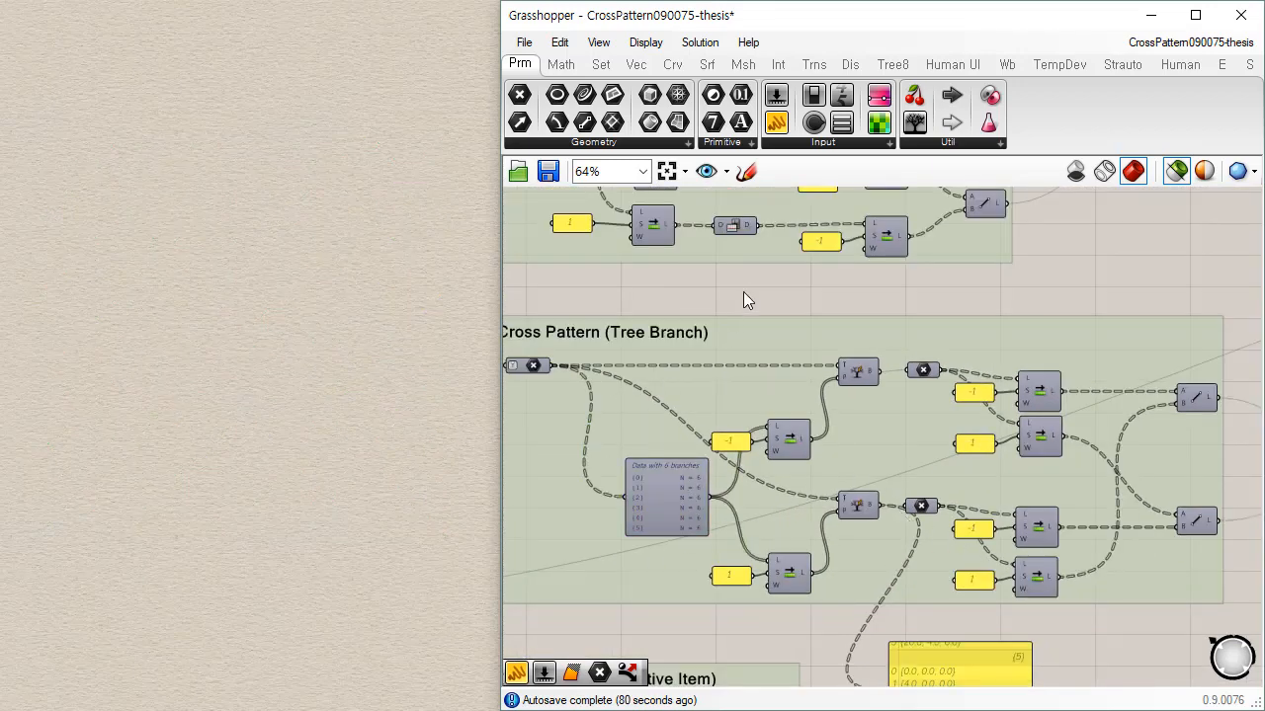
pyautogui.scroll(1, 637, 451)
pyautogui.moveTo(607, 478); pyautogui.dragTo(710, 481, button='right')
pyautogui.click(755, 493)
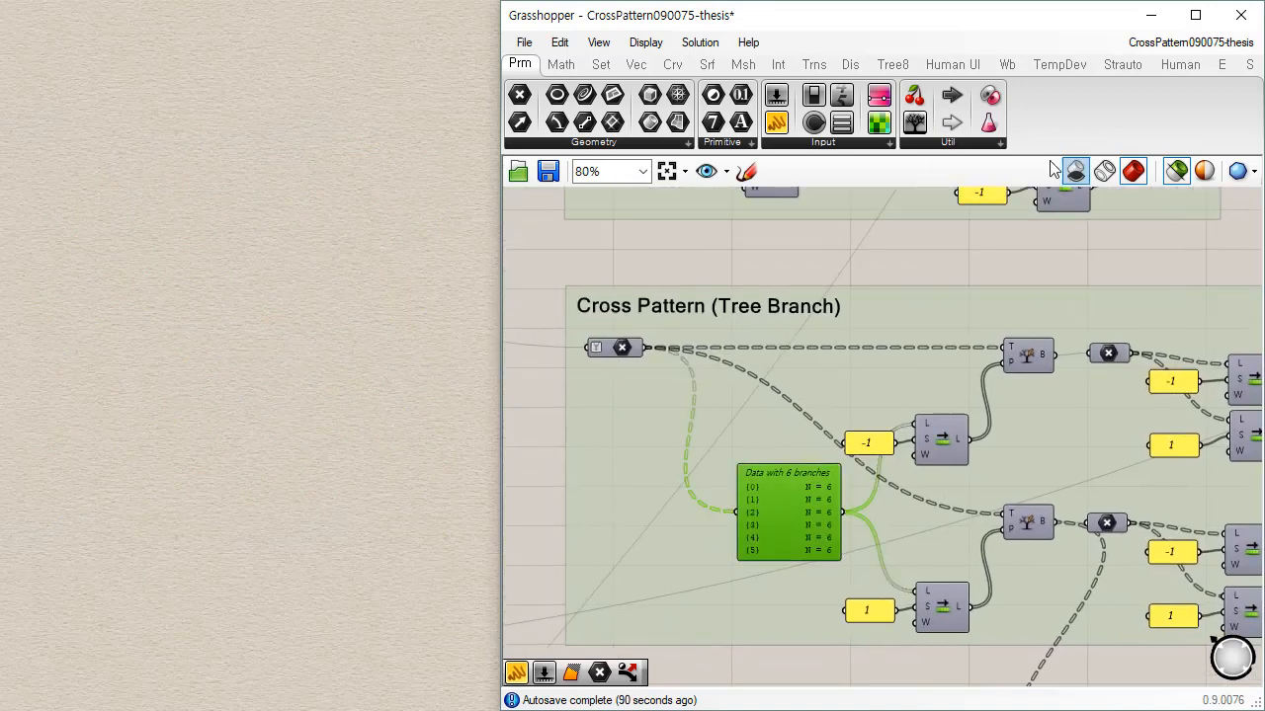
# Step: Add a Tree Statistics component above the Param Viewer and feed it the group's input point tree
pyautogui.click(600, 64)
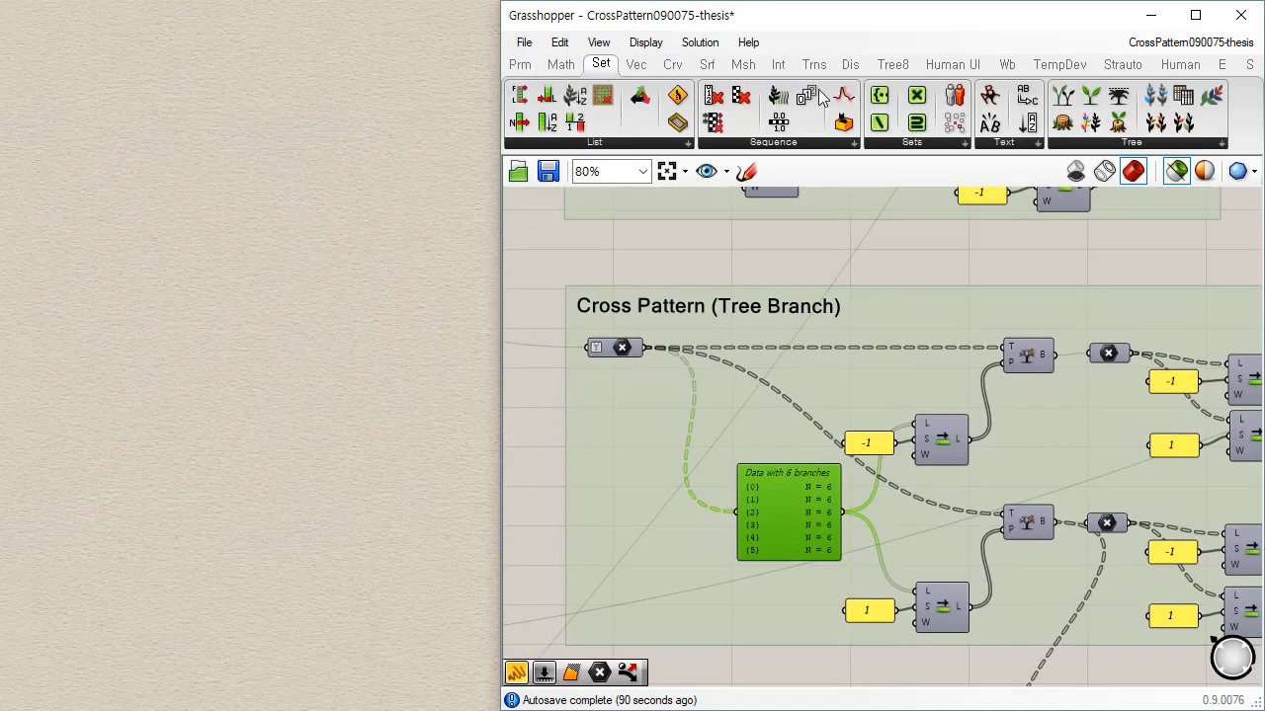
pyautogui.click(1123, 146)
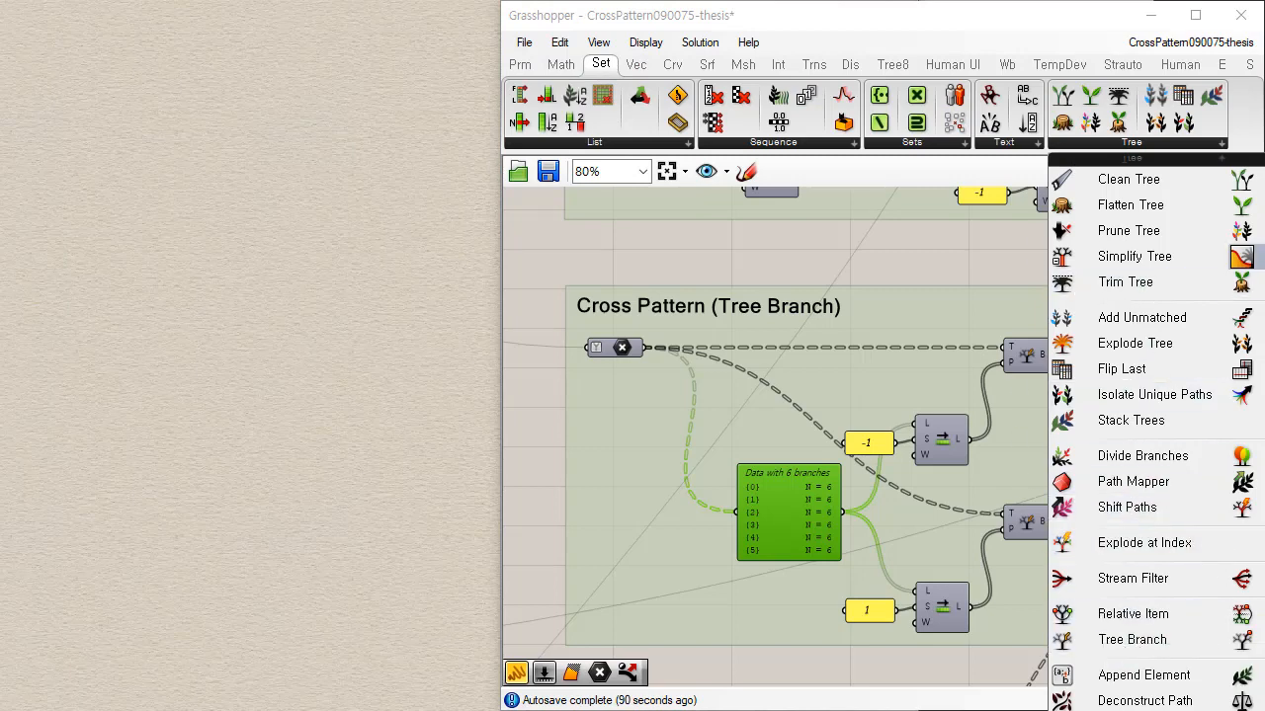
pyautogui.click(1171, 284)
pyautogui.click(795, 605)
pyautogui.moveTo(804, 582); pyautogui.dragTo(794, 397)
pyautogui.moveTo(691, 369); pyautogui.dragTo(762, 418)
# Step: Try the Tree Statistics paths output as the upper Shift List's list input, and delete the Tree Statistics component
pyautogui.moveTo(806, 407)
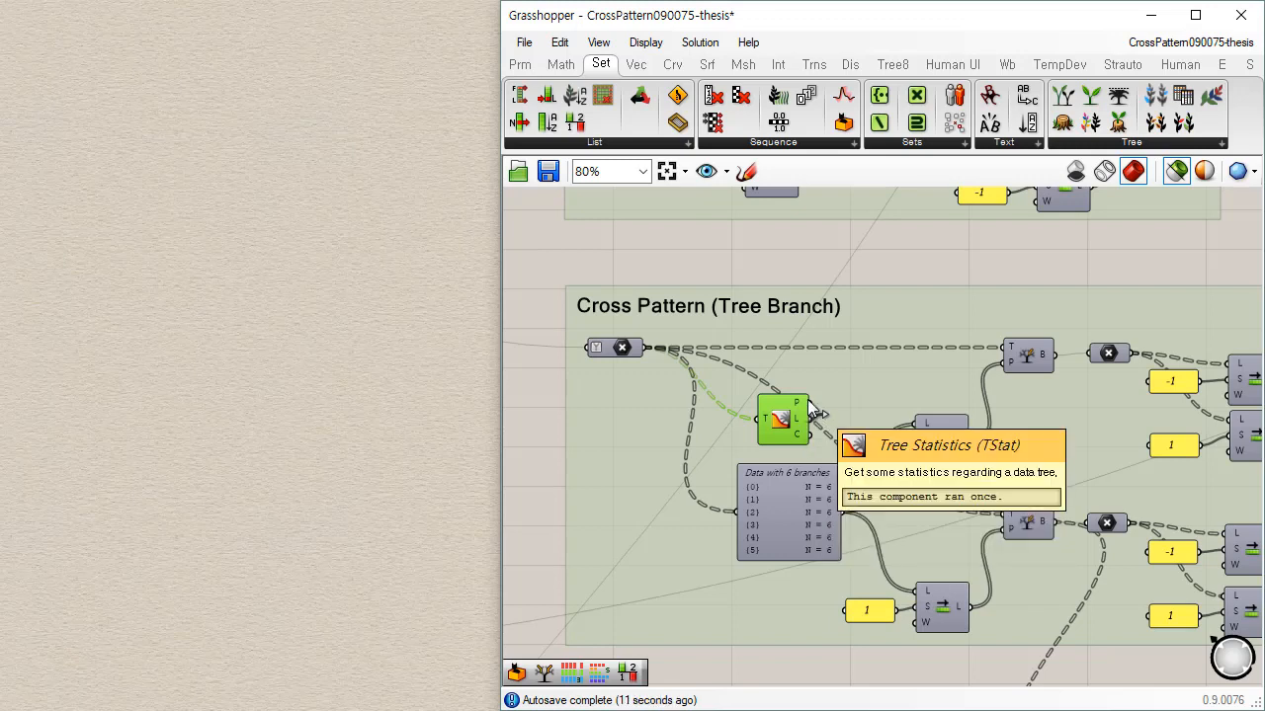
pyautogui.moveTo(809, 404); pyautogui.dragTo(918, 419)
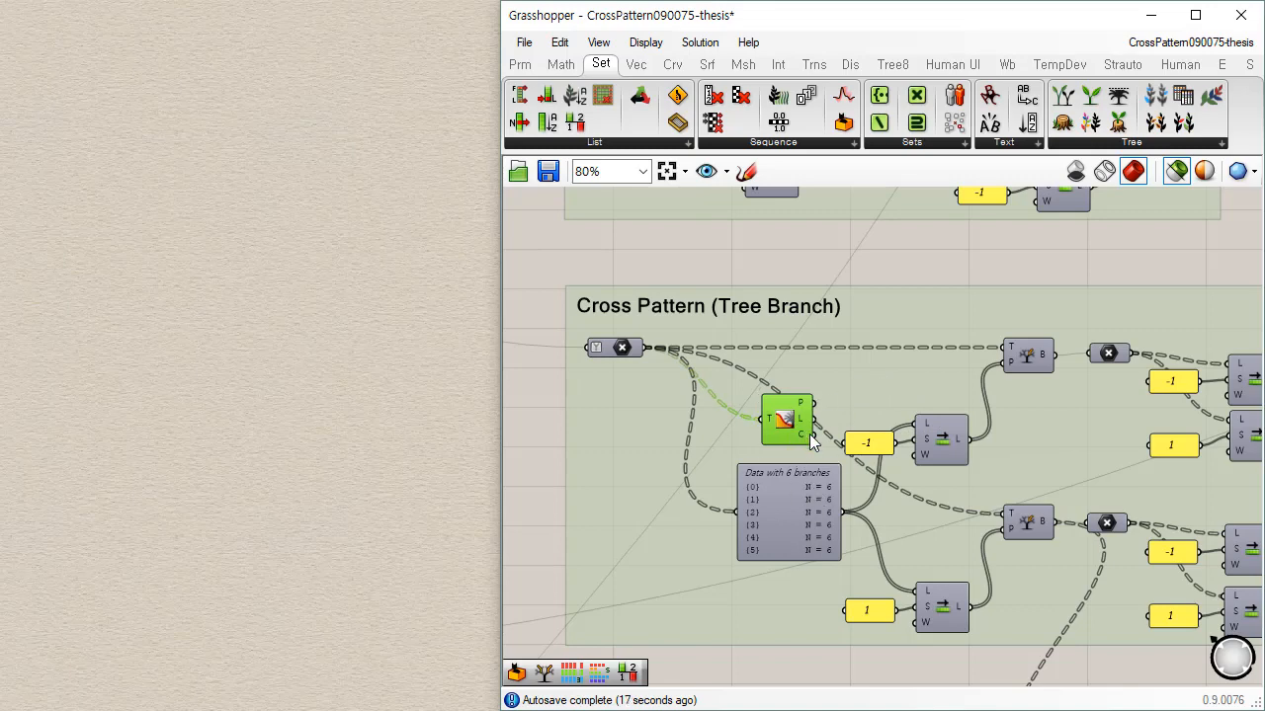
pyautogui.press('Delete')
# Step: Preview the input points and the upper and lower Line components of the Cross Pattern (Relative Item) group in turn
pyautogui.scroll(-3, 808, 423)
pyautogui.moveTo(842, 612); pyautogui.dragTo(795, 378, button='right')
pyautogui.scroll(3, 678, 381)
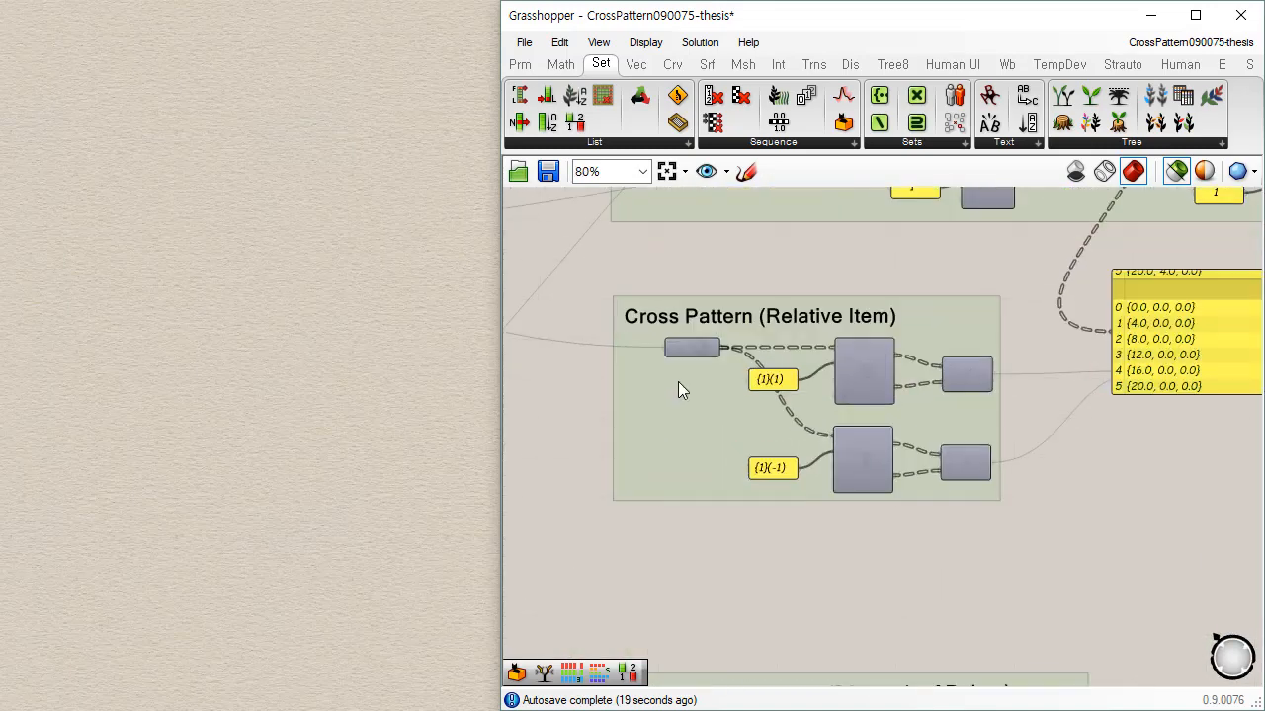
pyautogui.scroll(2, 599, 316)
pyautogui.moveTo(927, 408); pyautogui.dragTo(829, 408, button='right')
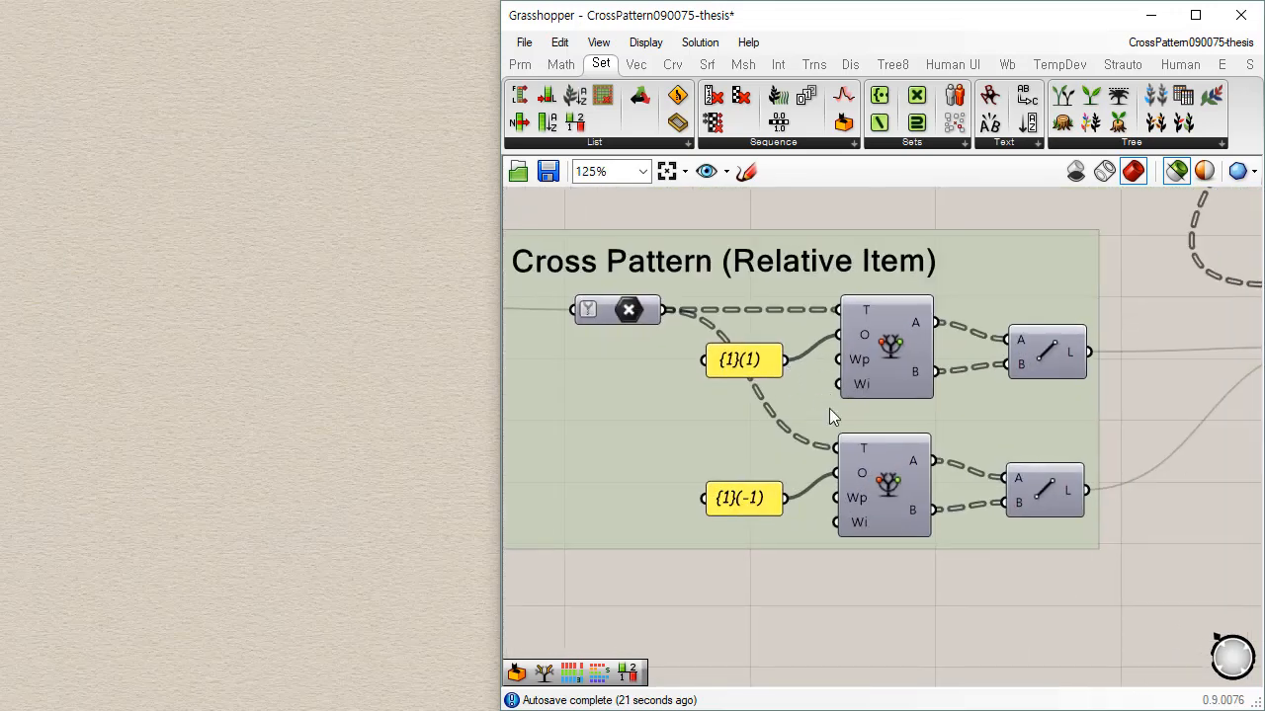
pyautogui.click(622, 313)
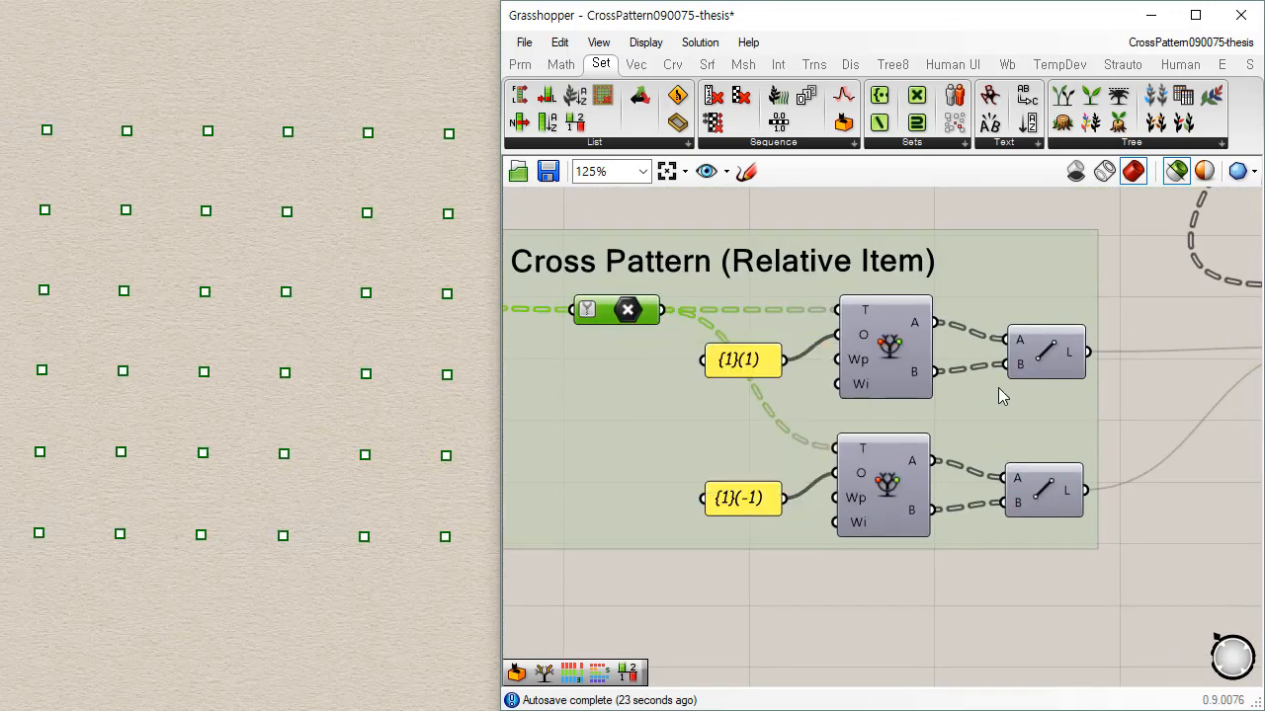
pyautogui.click(1060, 366)
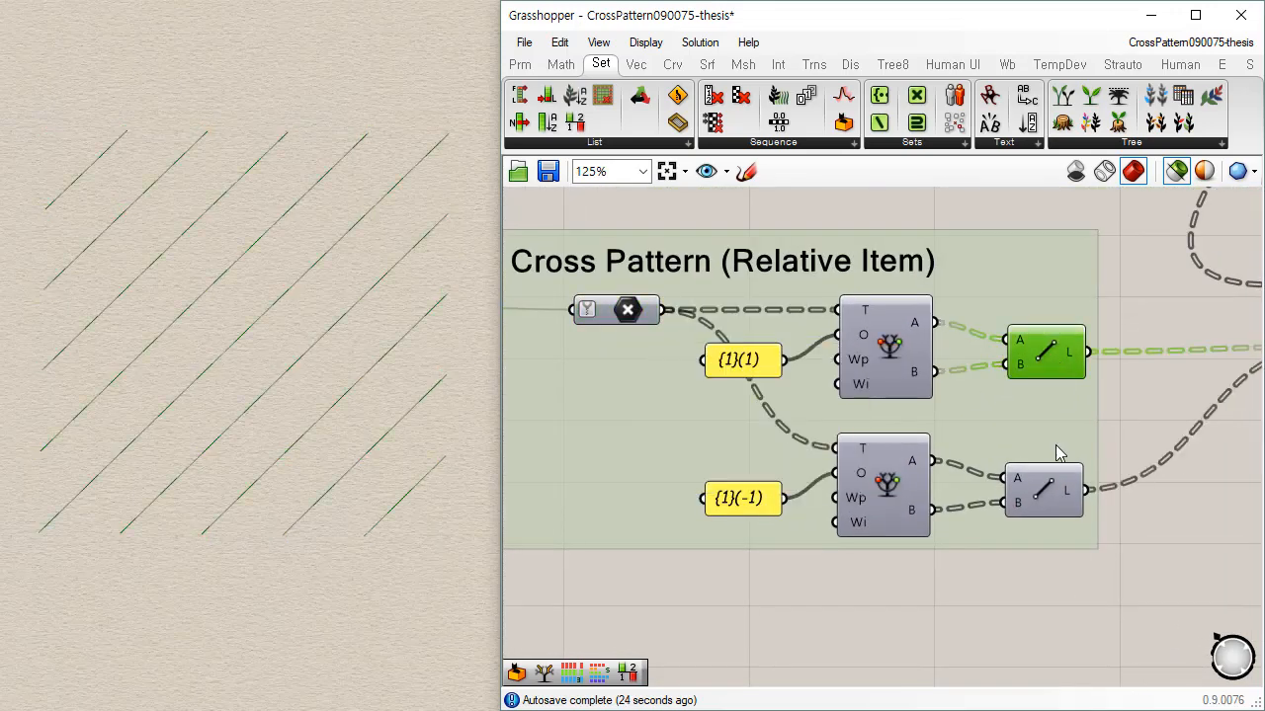
pyautogui.click(1044, 506)
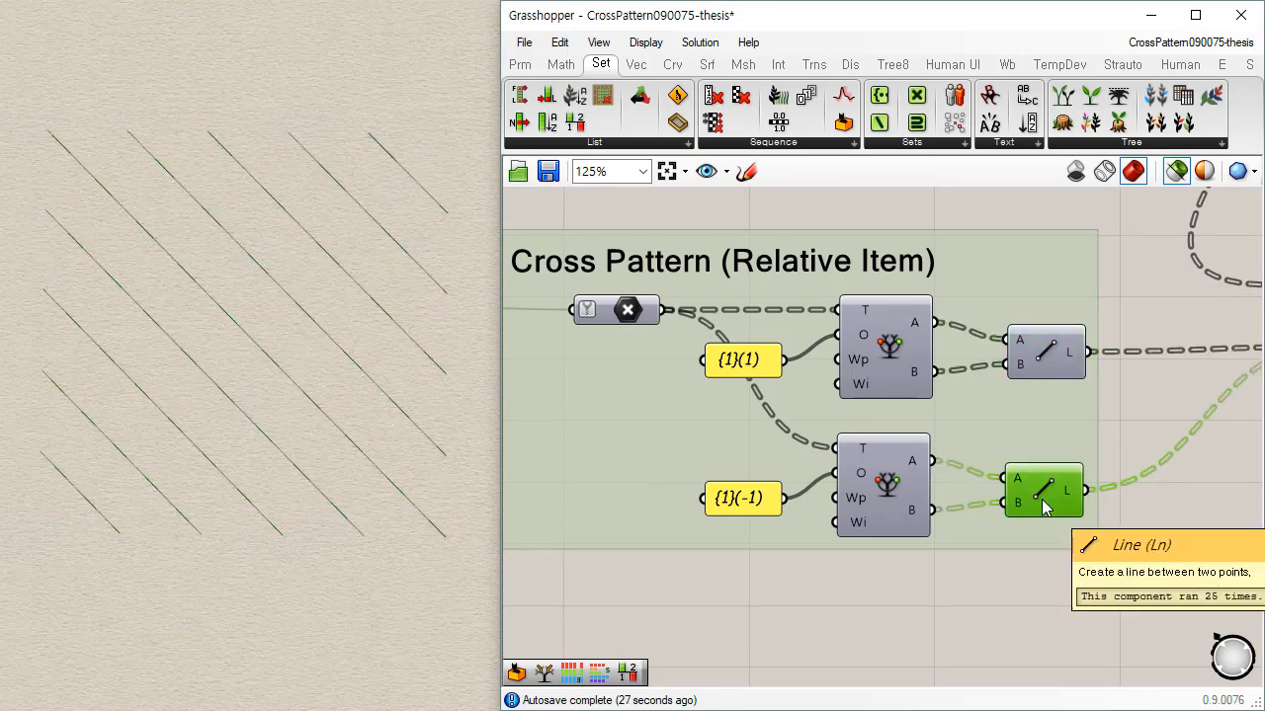
# Step: Compare the wiring and offset panels of Cross Pattern (Relative Item) with the Tree Branch and Shift definitions
pyautogui.moveTo(639, 439); pyautogui.dragTo(711, 457, button='right')
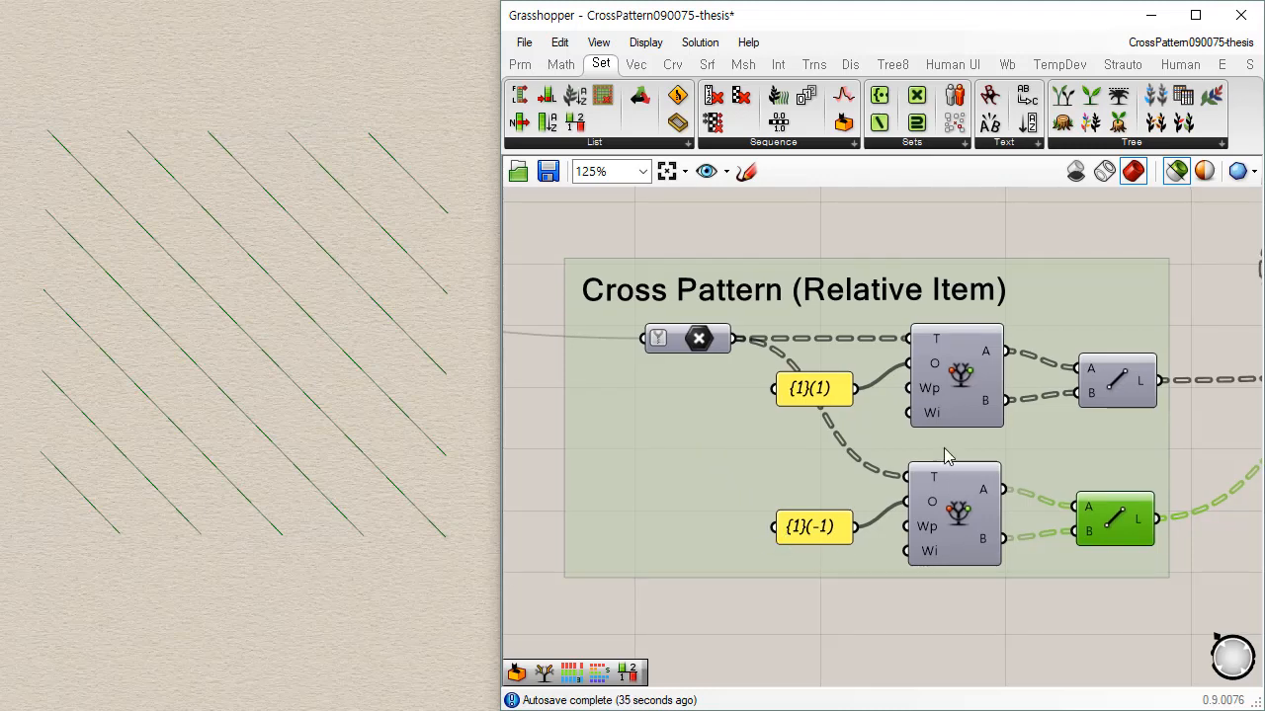
pyautogui.moveTo(961, 374); pyautogui.dragTo(908, 460, button='right')
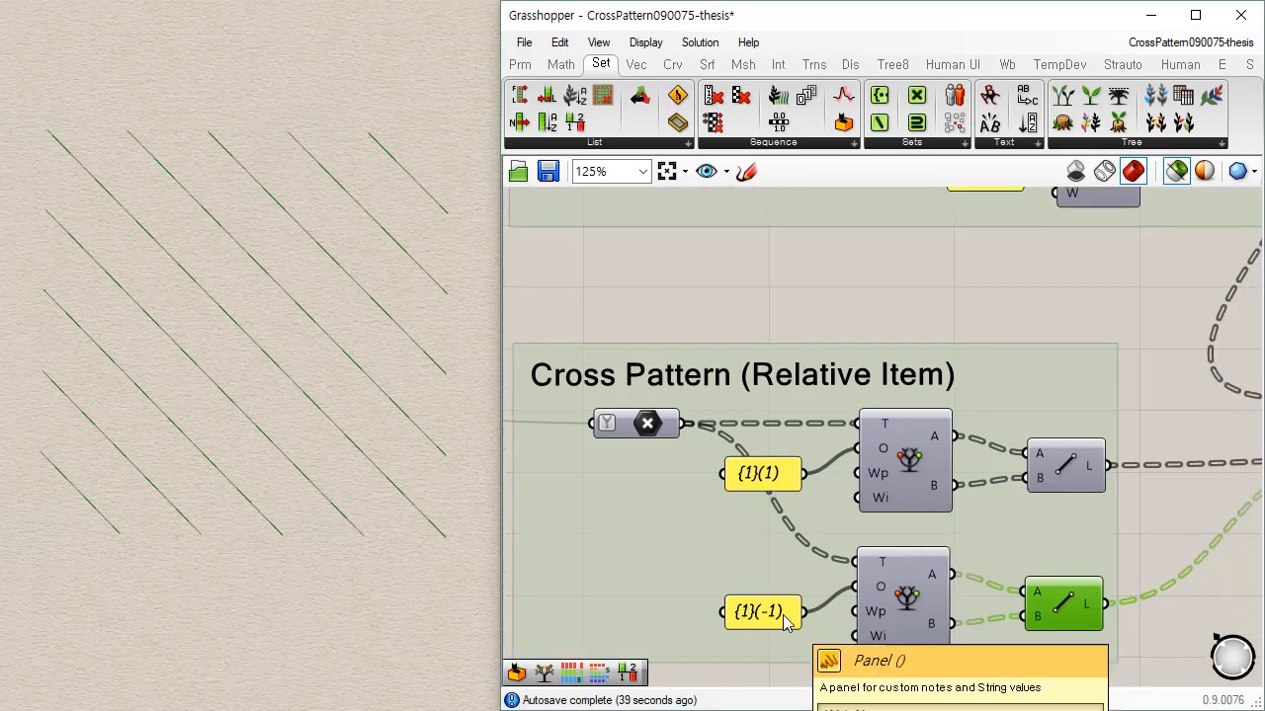
pyautogui.scroll(-2, 737, 502)
pyautogui.moveTo(985, 394); pyautogui.dragTo(917, 483, button='right')
pyautogui.scroll(-1, 858, 466)
pyautogui.moveTo(924, 403); pyautogui.dragTo(897, 439, button='right')
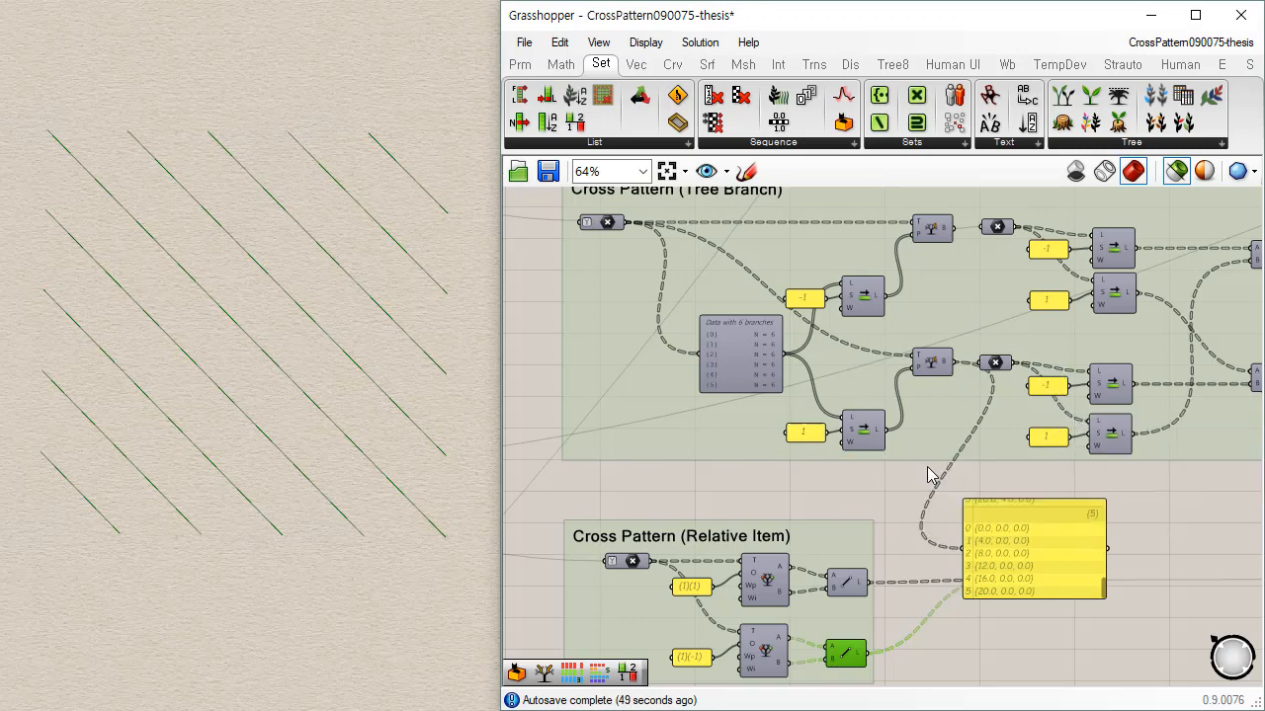
pyautogui.moveTo(846, 381); pyautogui.dragTo(819, 663, button='right')
pyautogui.moveTo(709, 355); pyautogui.dragTo(762, 469, button='right')
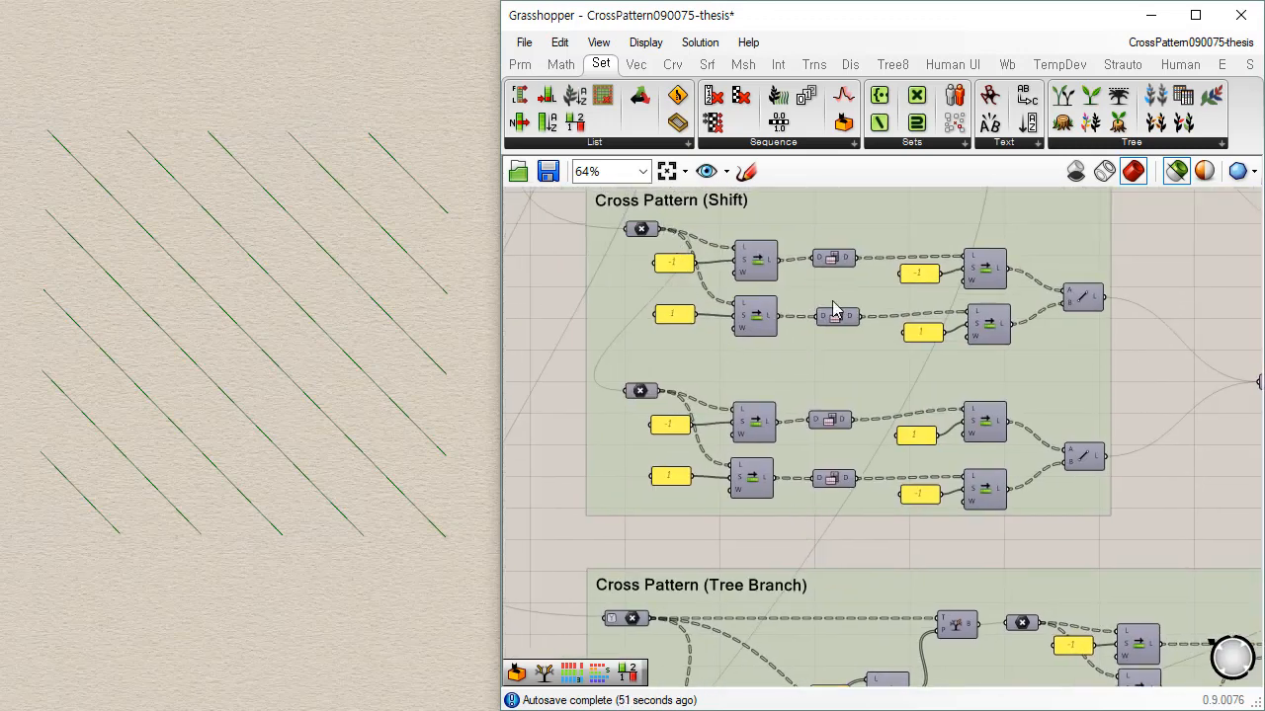
pyautogui.click(777, 553)
pyautogui.scroll(-2, 778, 543)
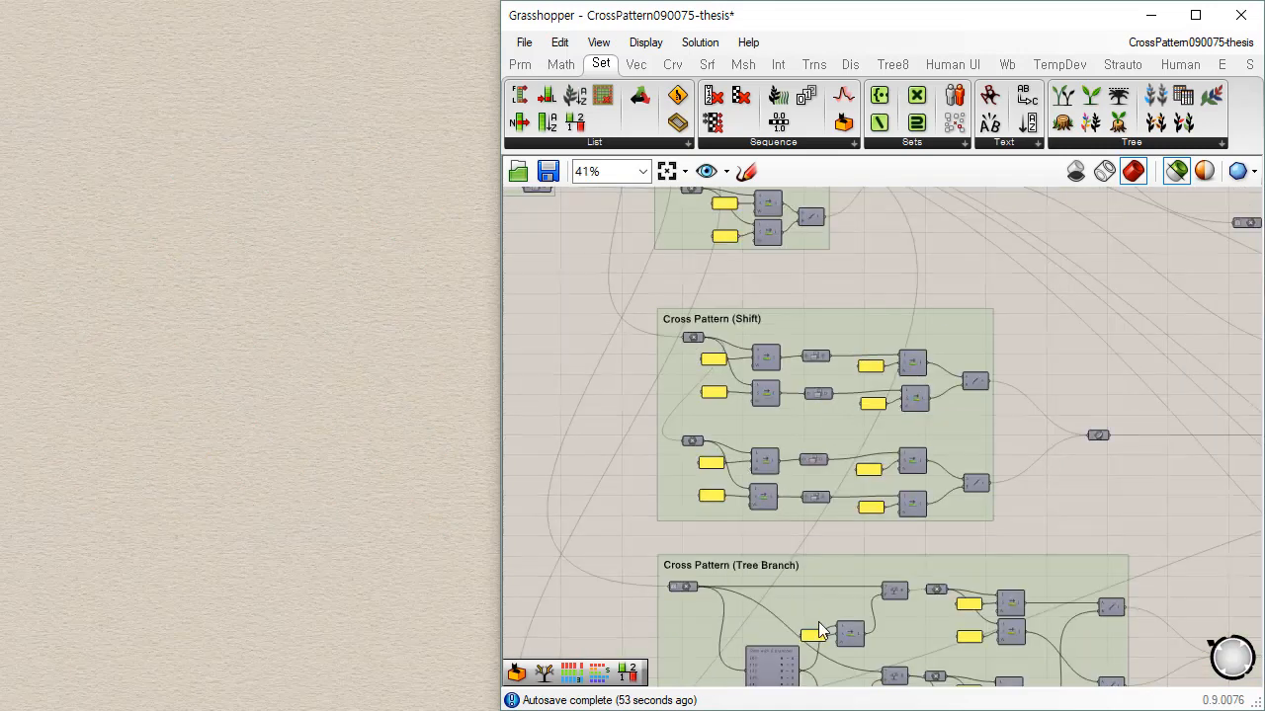
pyautogui.moveTo(821, 626); pyautogui.dragTo(827, 357, button='right')
pyautogui.scroll(6, 752, 575)
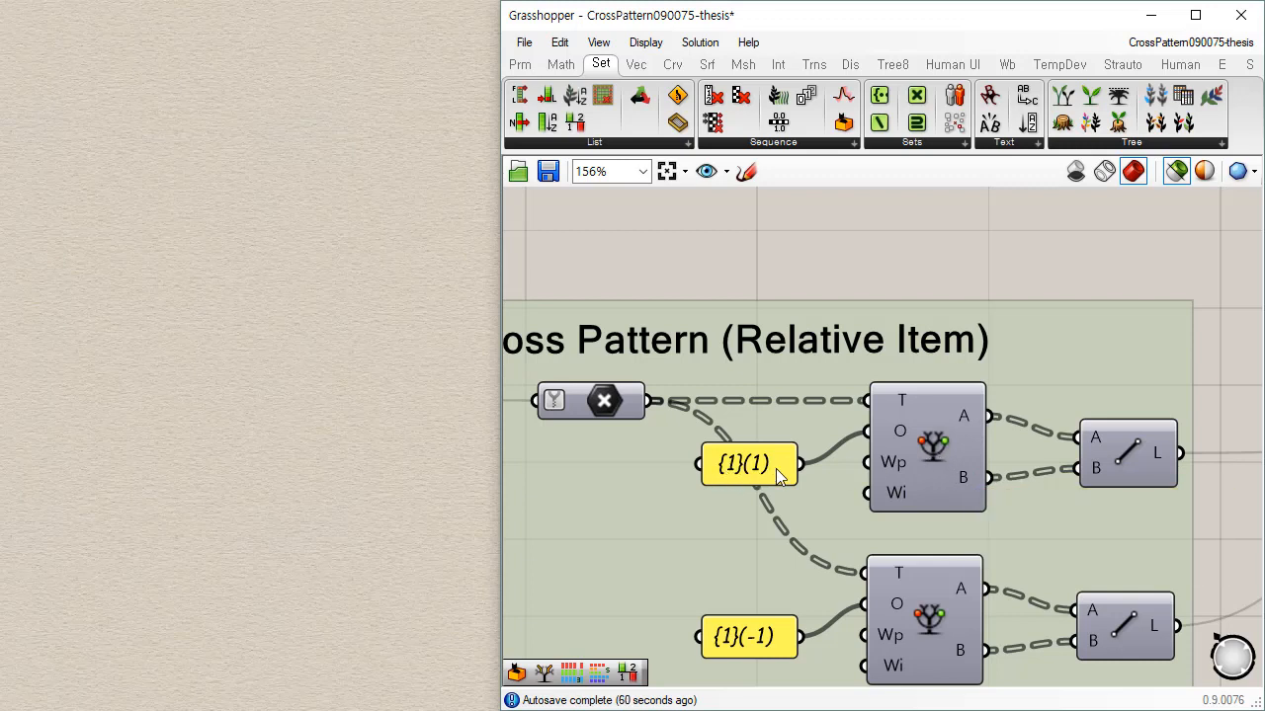
# Step: Add a Point parameter above the Cross Pattern (Relative Item) group, connect the upper Relative Item's A output to it and preview its points
pyautogui.moveTo(975, 423)
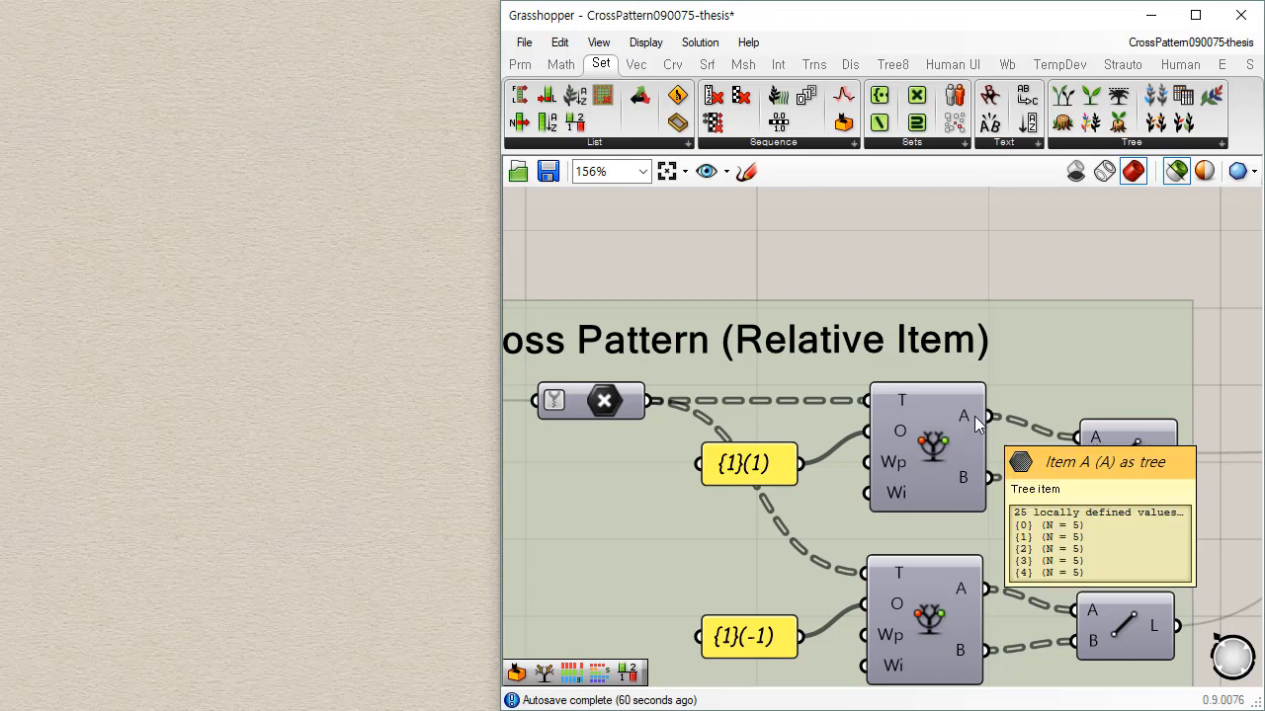
pyautogui.click(618, 403)
pyautogui.click(520, 64)
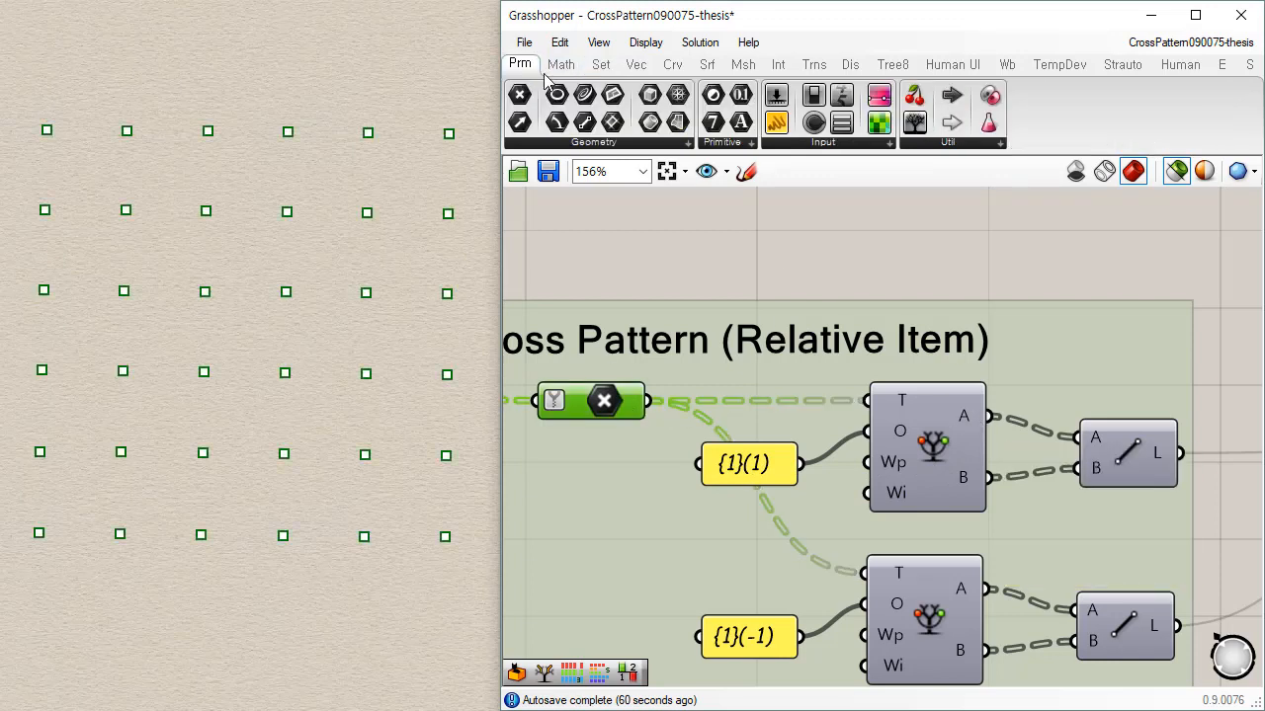
pyautogui.moveTo(519, 94); pyautogui.dragTo(1138, 277)
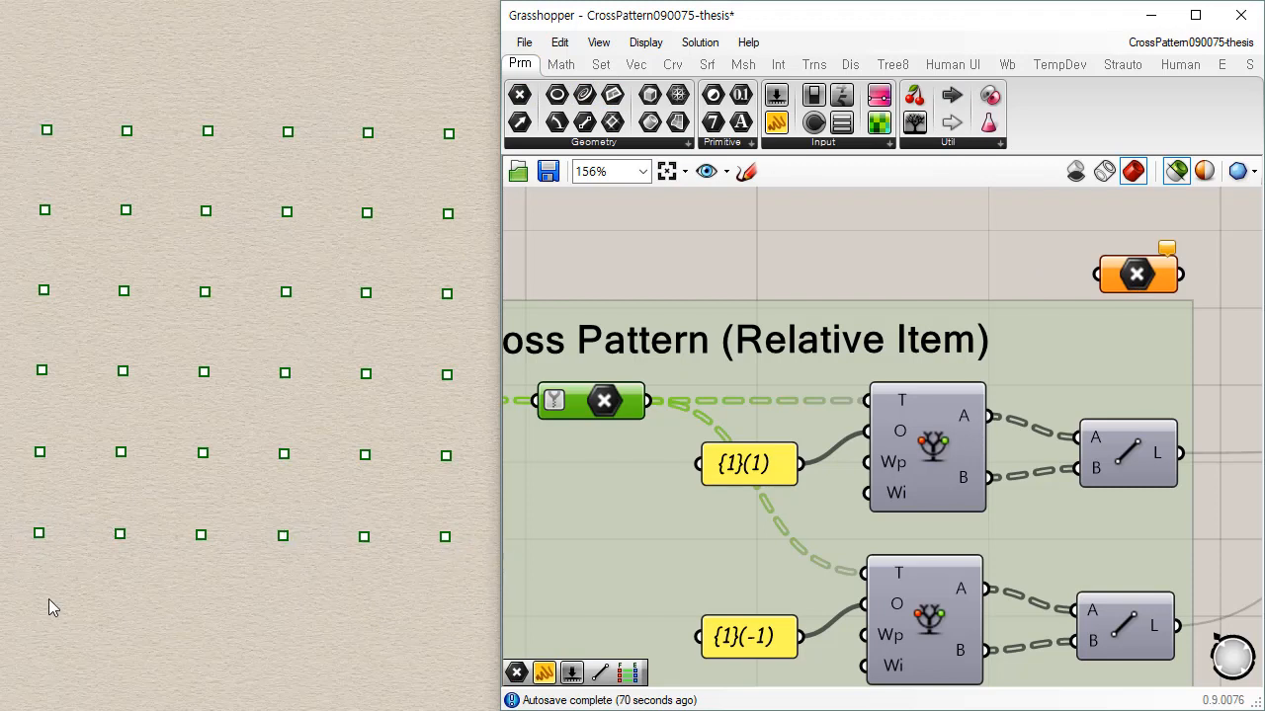
pyautogui.moveTo(987, 416); pyautogui.dragTo(1094, 282)
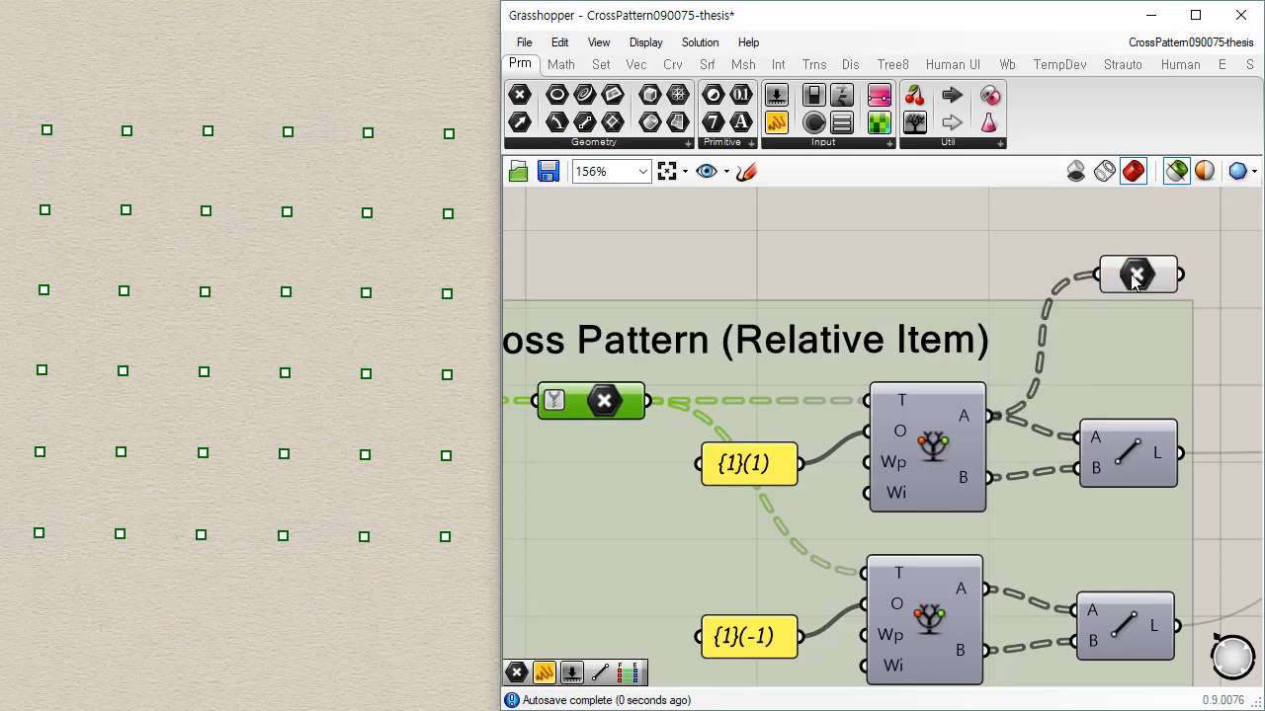
pyautogui.click(1135, 278)
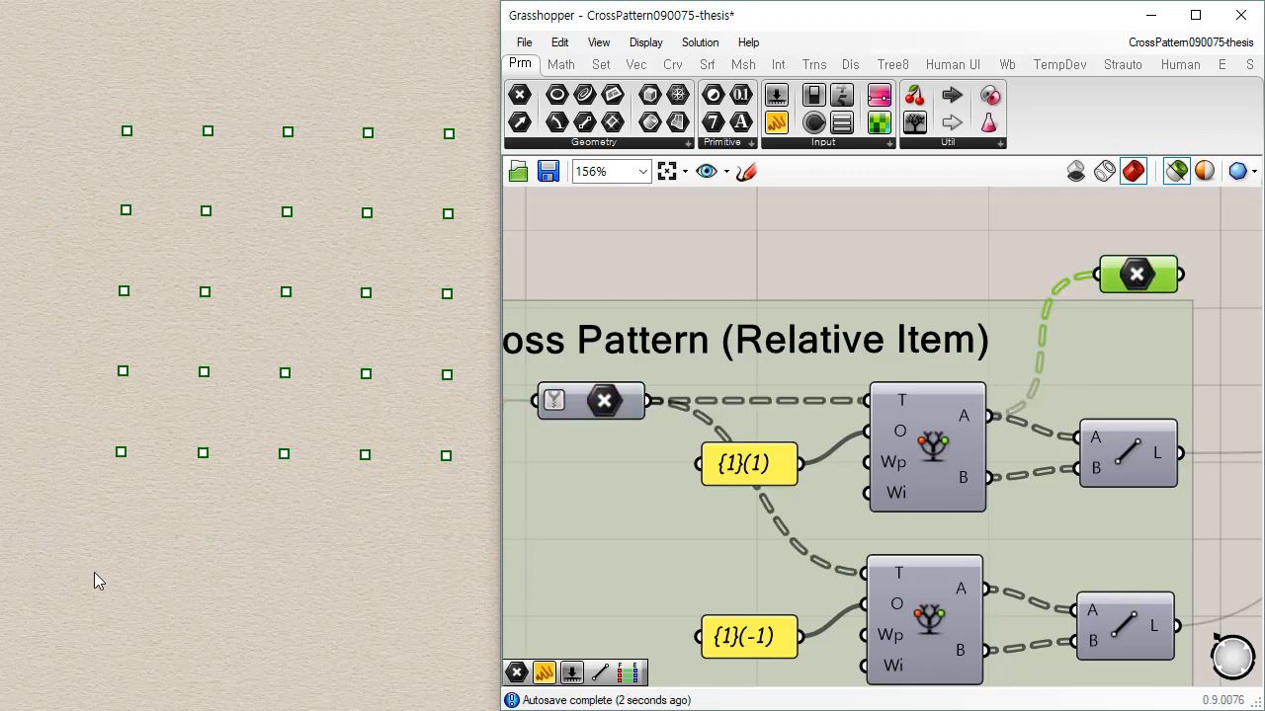
# Step: Compare the upper Relative Item's A and B outputs by alternating them into the Point parameter, ending on A, and preview both together
pyautogui.keyDown('shift'); pyautogui.moveTo(990, 477); pyautogui.dragTo(1101, 297); pyautogui.keyUp('shift')
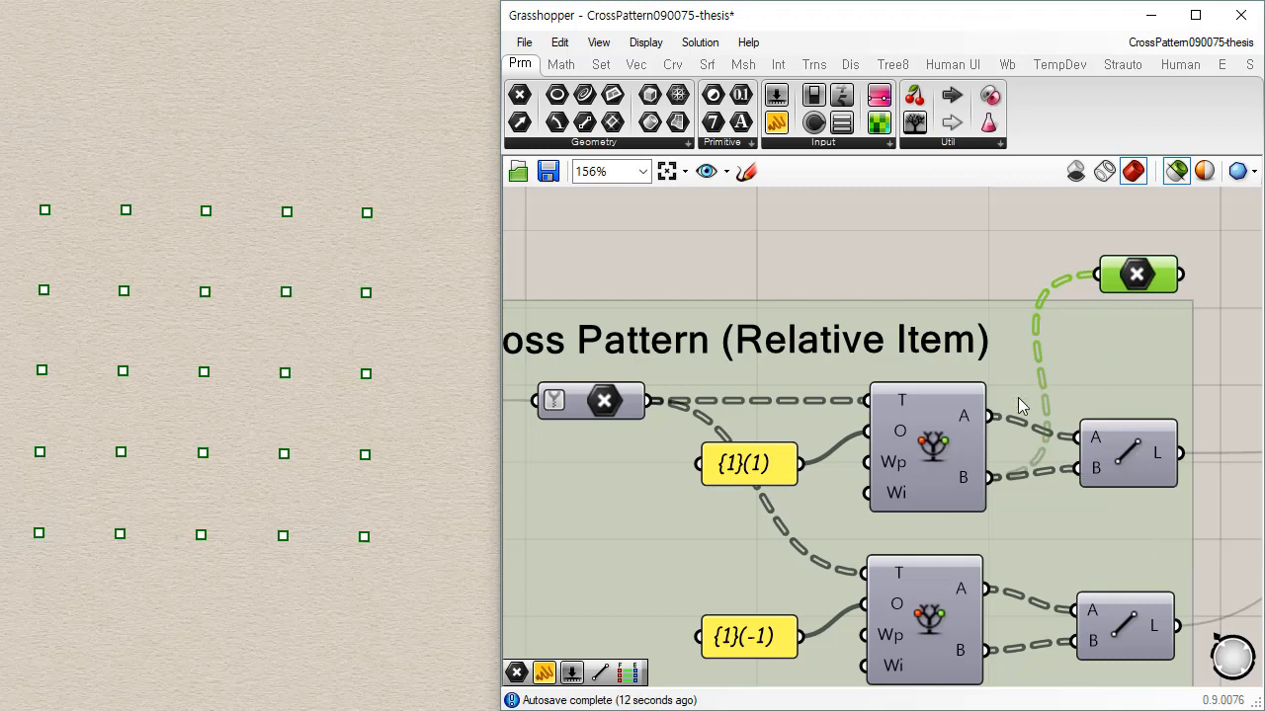
pyautogui.moveTo(991, 416); pyautogui.dragTo(1099, 275)
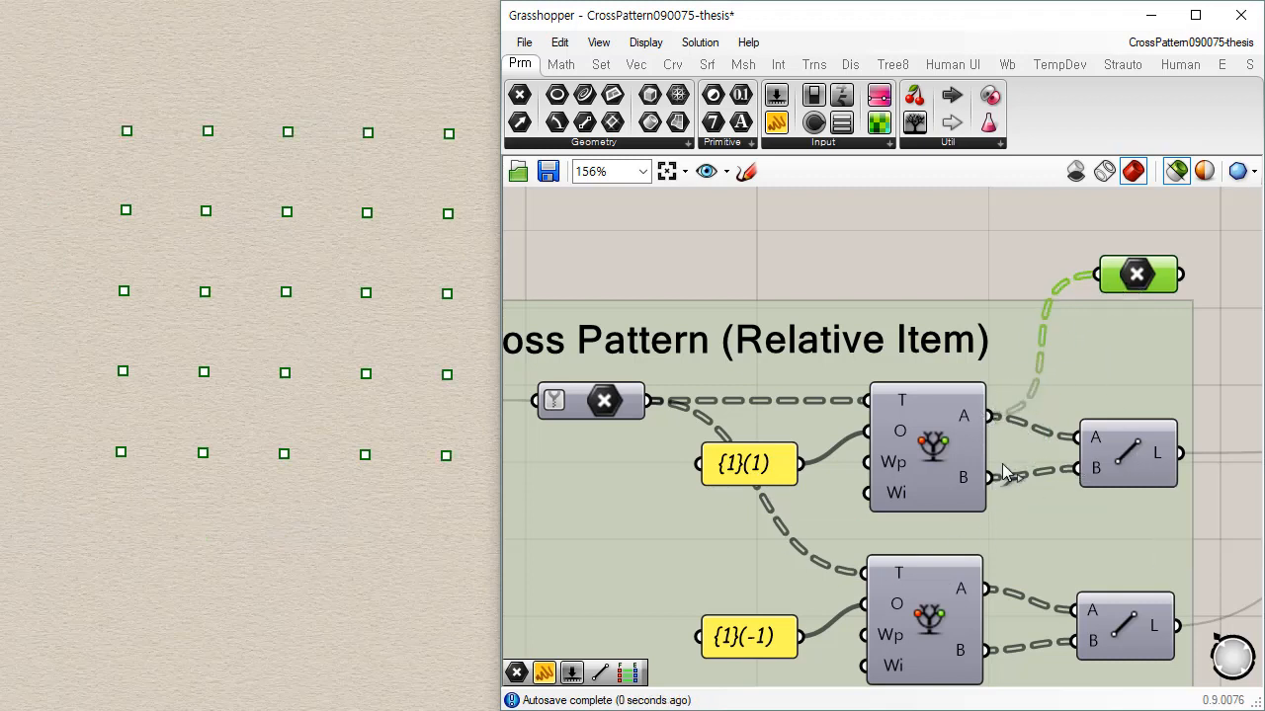
pyautogui.moveTo(990, 478); pyautogui.dragTo(1099, 276)
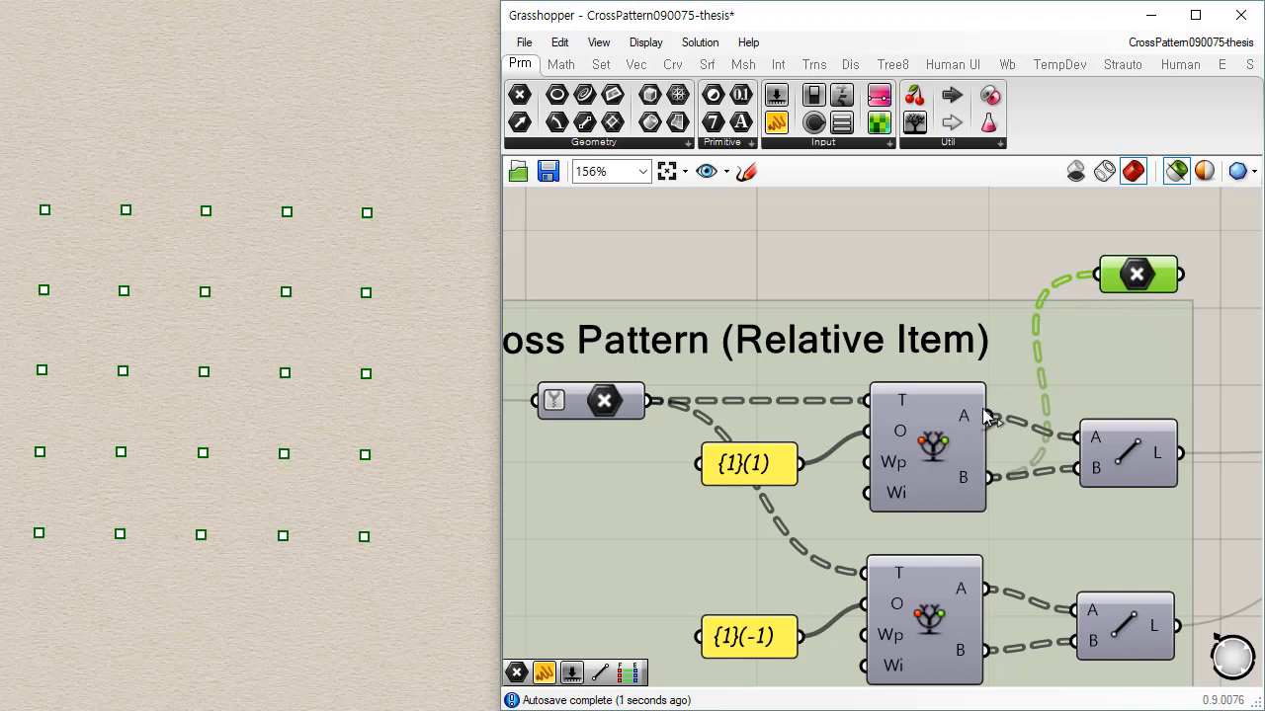
pyautogui.moveTo(986, 416); pyautogui.dragTo(1098, 276)
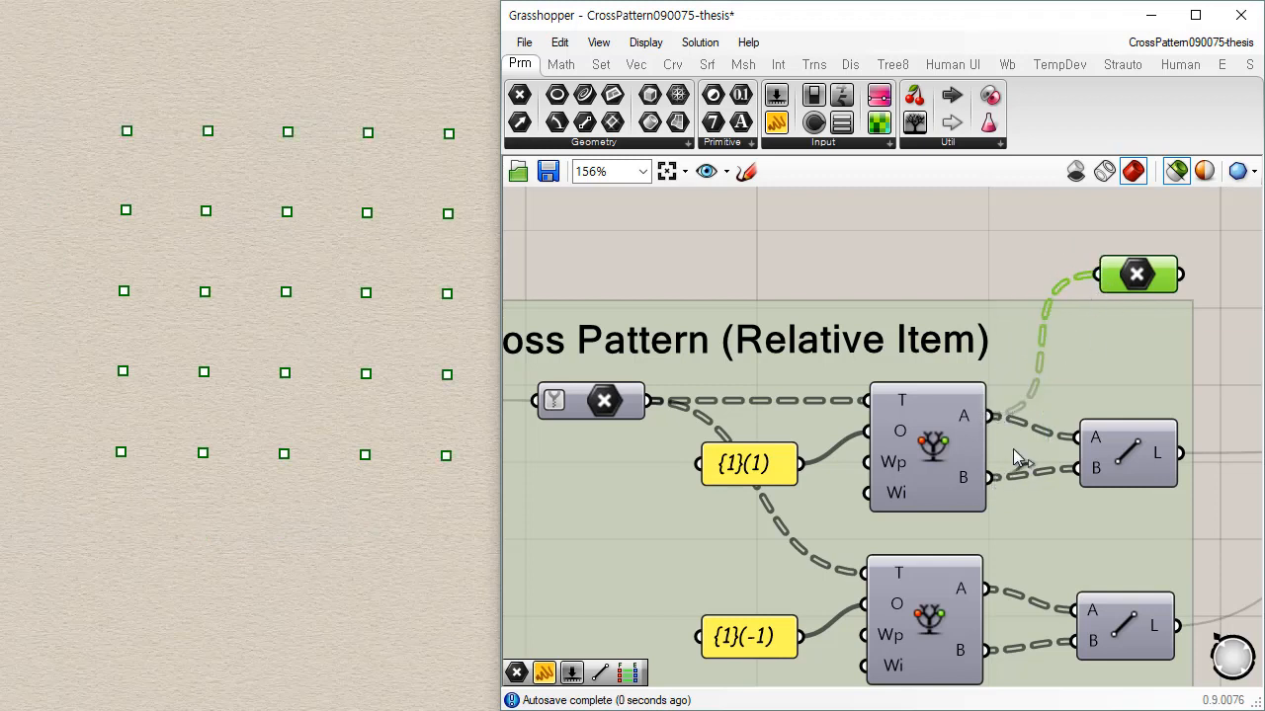
pyautogui.moveTo(990, 477); pyautogui.dragTo(1099, 276)
pyautogui.moveTo(986, 416); pyautogui.dragTo(1084, 268)
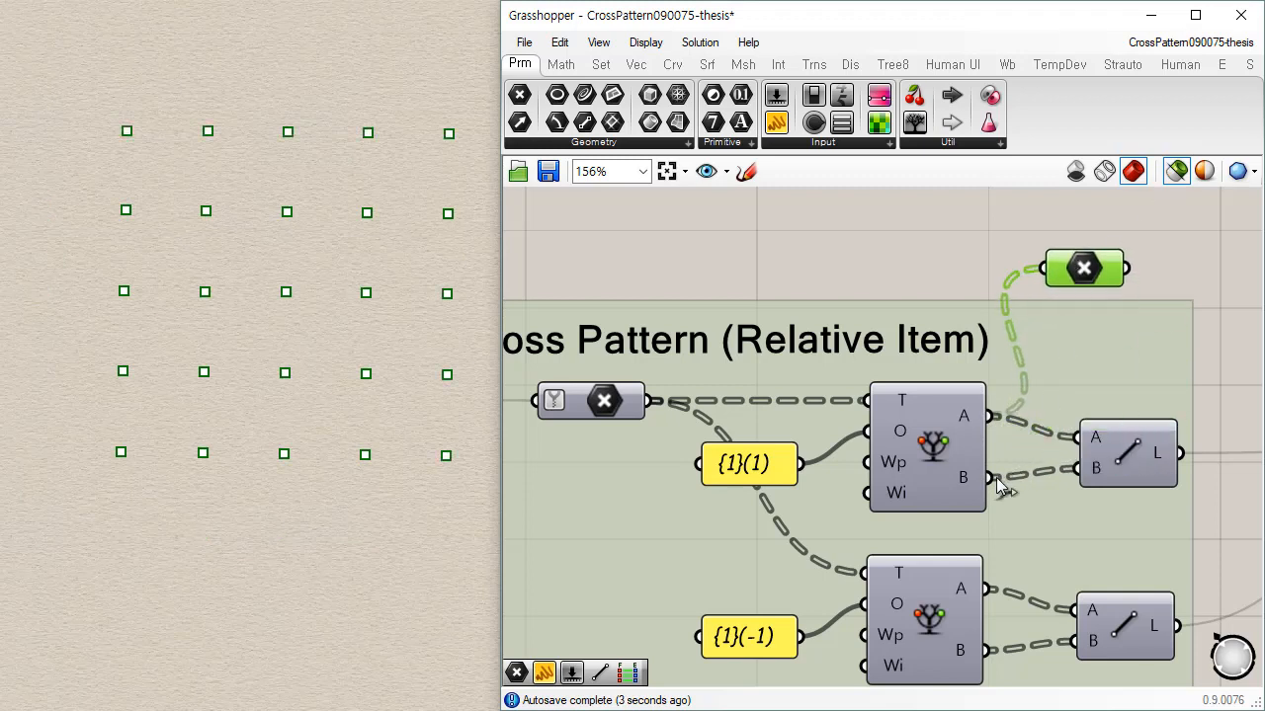
pyautogui.moveTo(990, 478); pyautogui.dragTo(1111, 274)
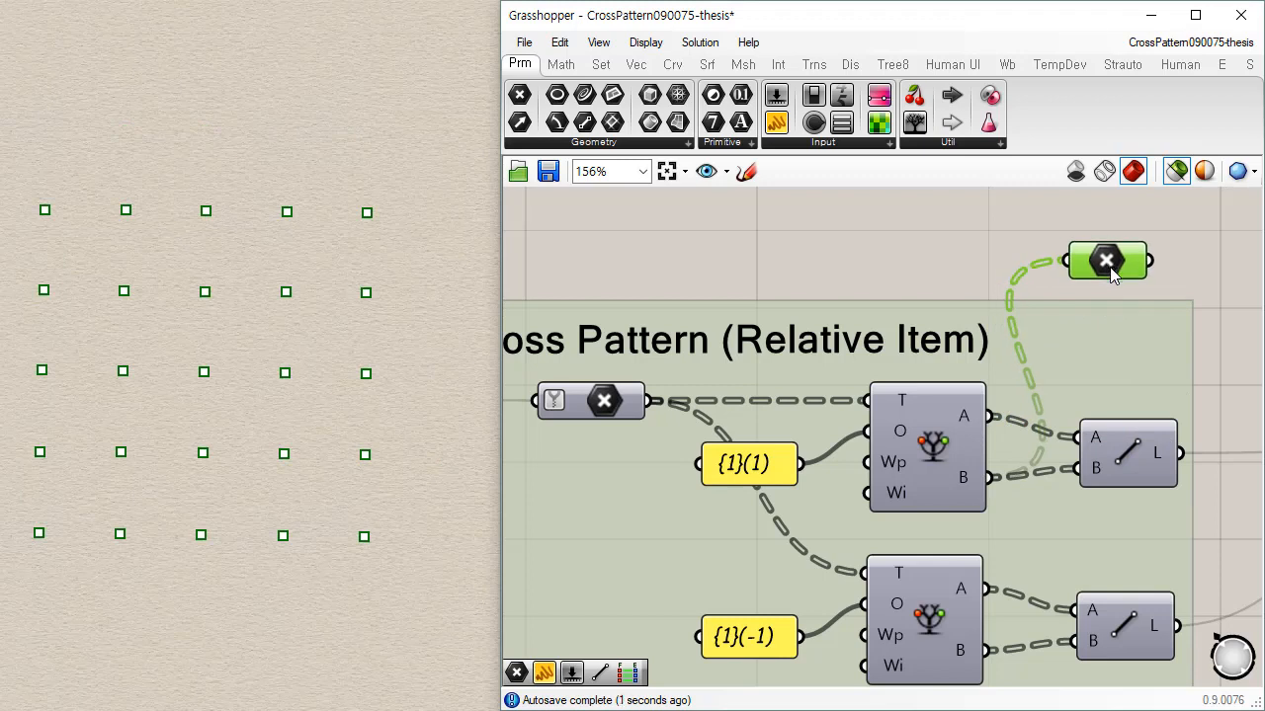
pyautogui.moveTo(988, 416); pyautogui.dragTo(1067, 262)
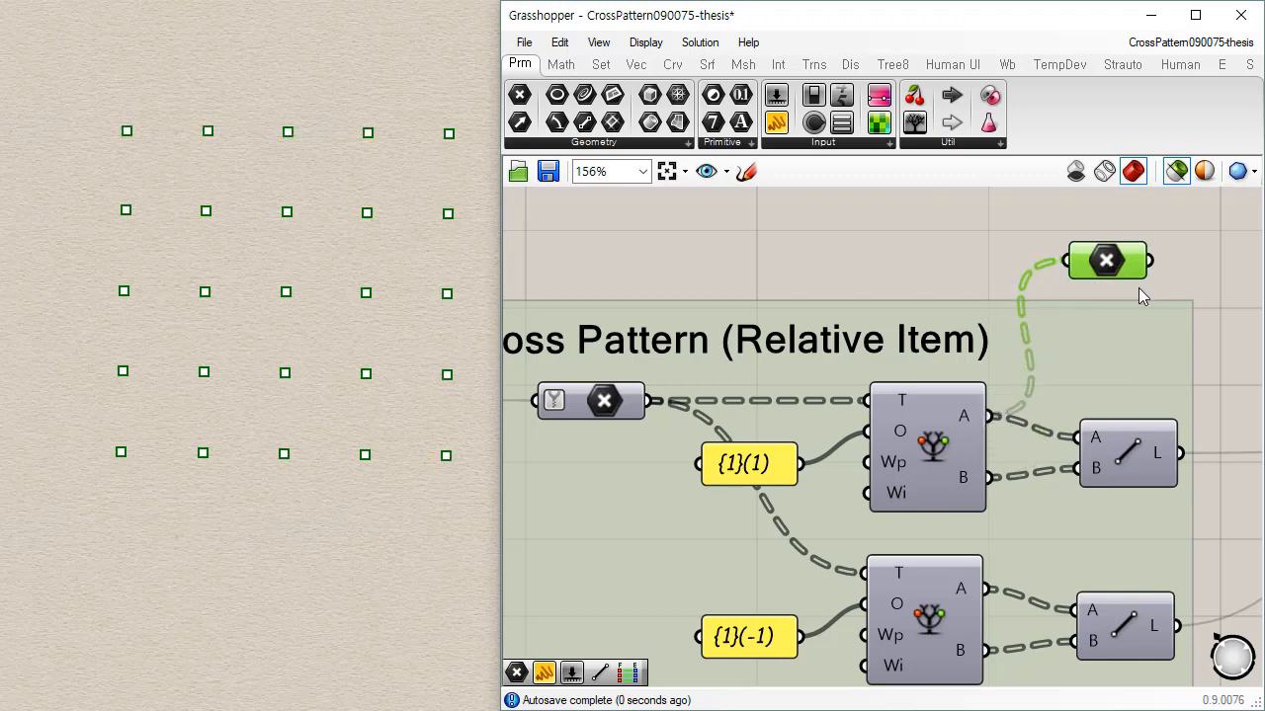
pyautogui.click(936, 465)
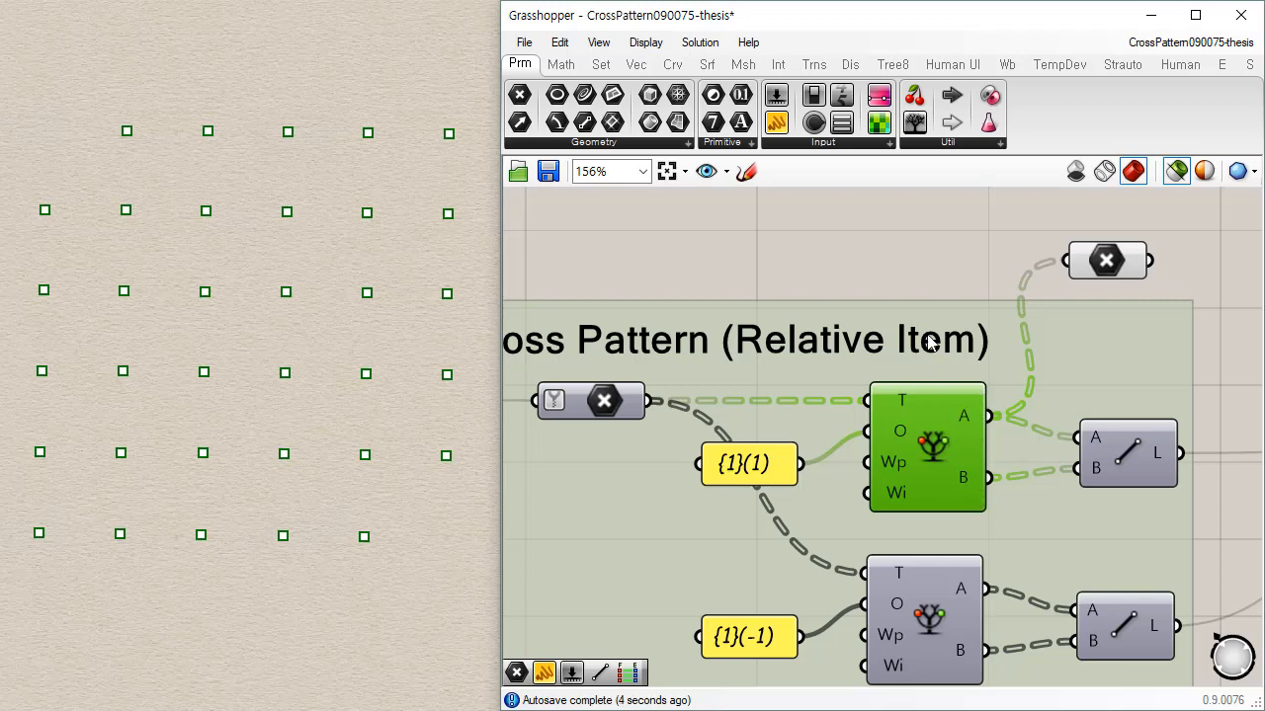
# Step: Set the upper Relative Item's offset panel to {-1}(-1)
pyautogui.click(848, 366)
pyautogui.doubleClick(749, 464)
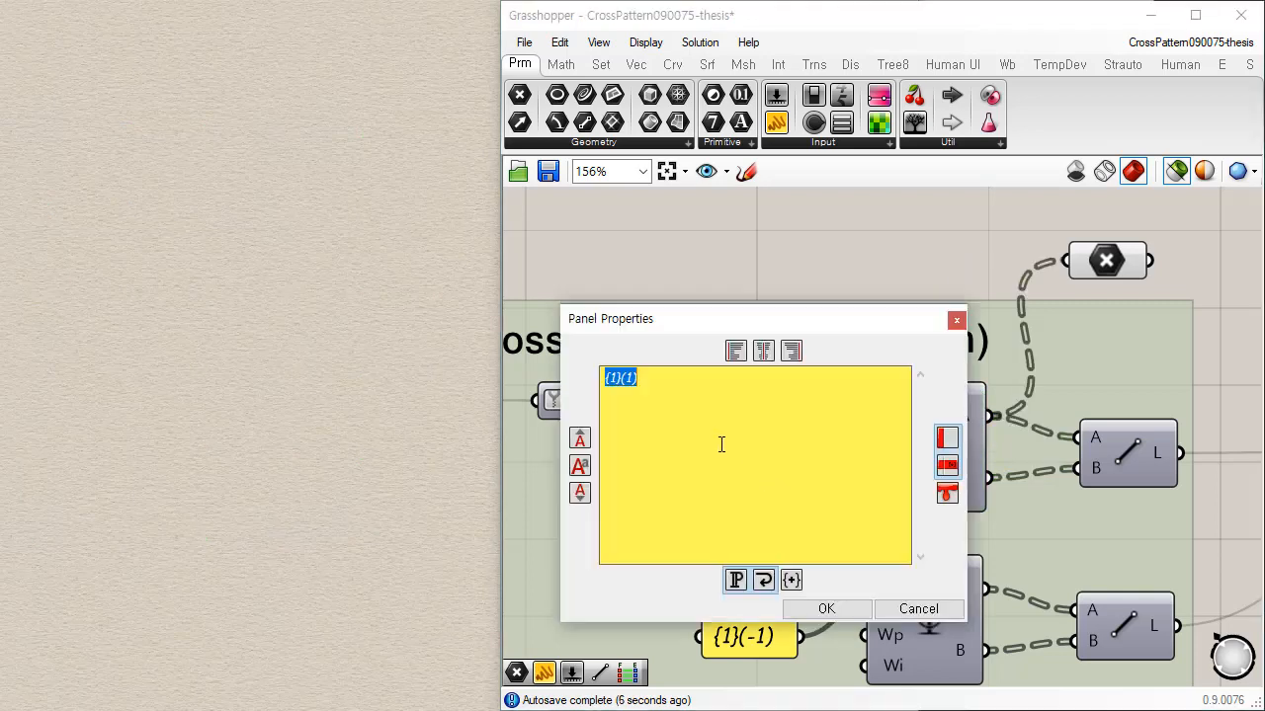
pyautogui.click(614, 379)
pyautogui.write('-')
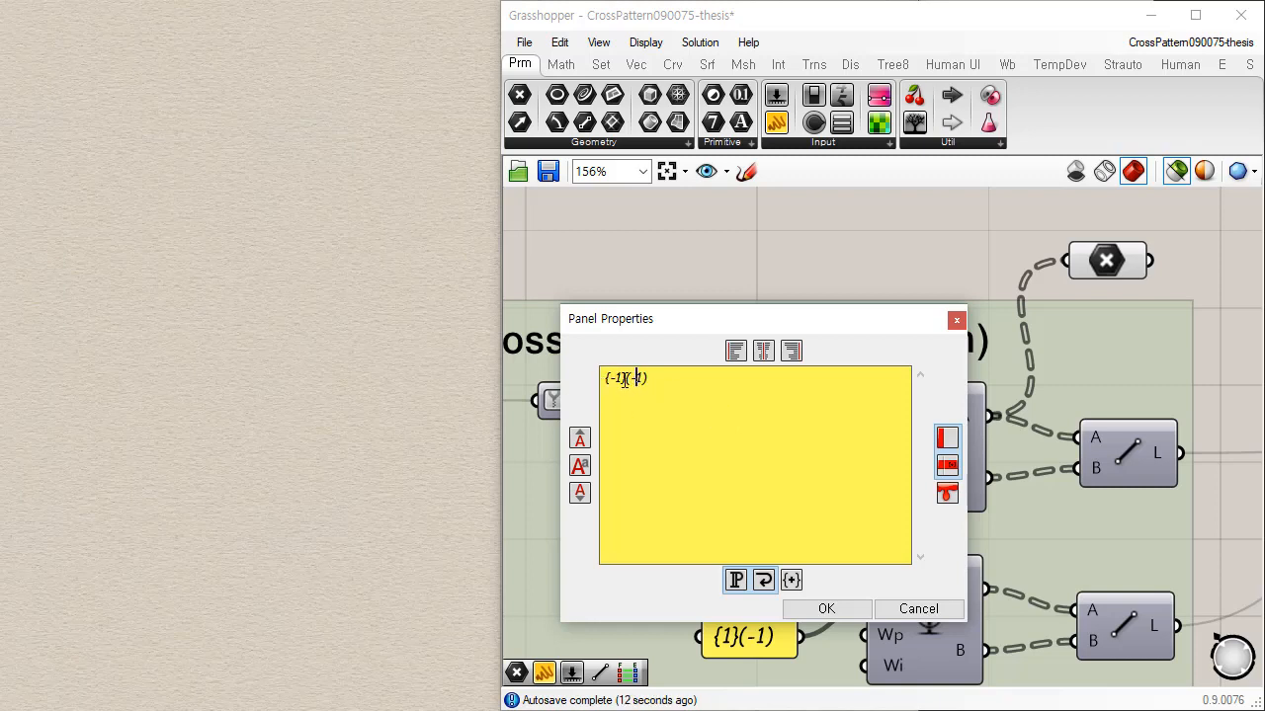
pyautogui.click(824, 609)
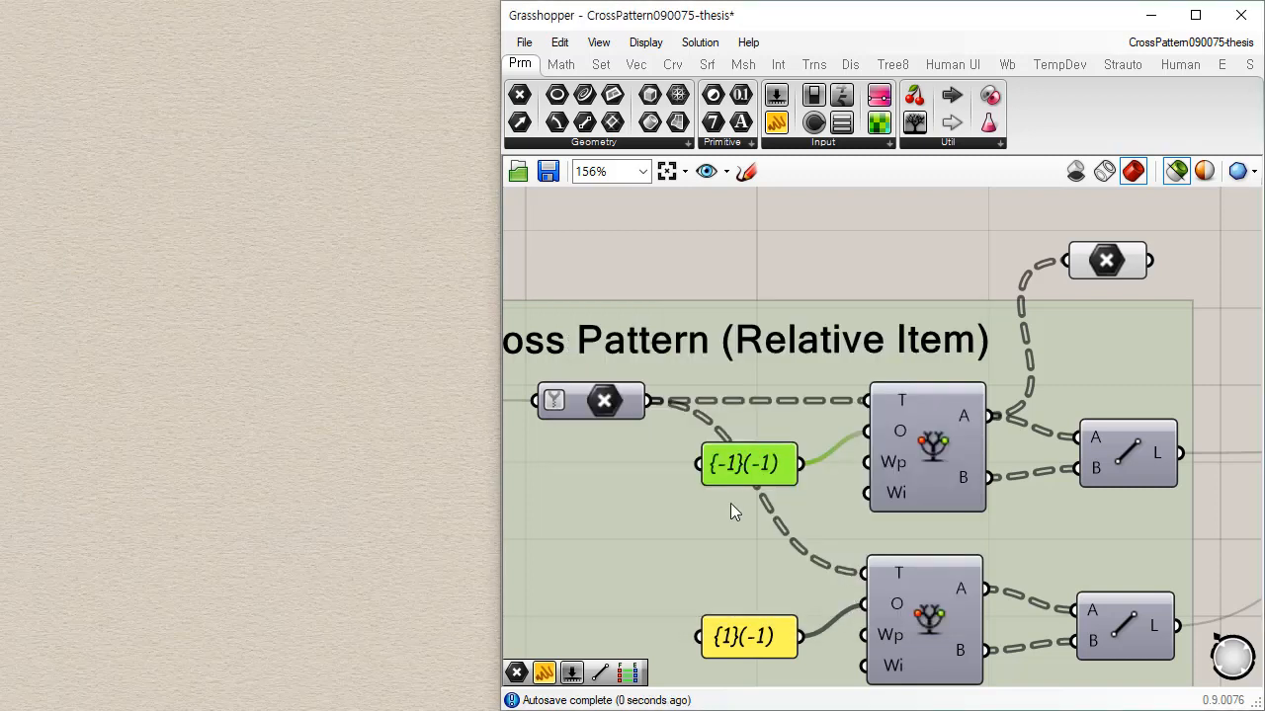
pyautogui.click(762, 286)
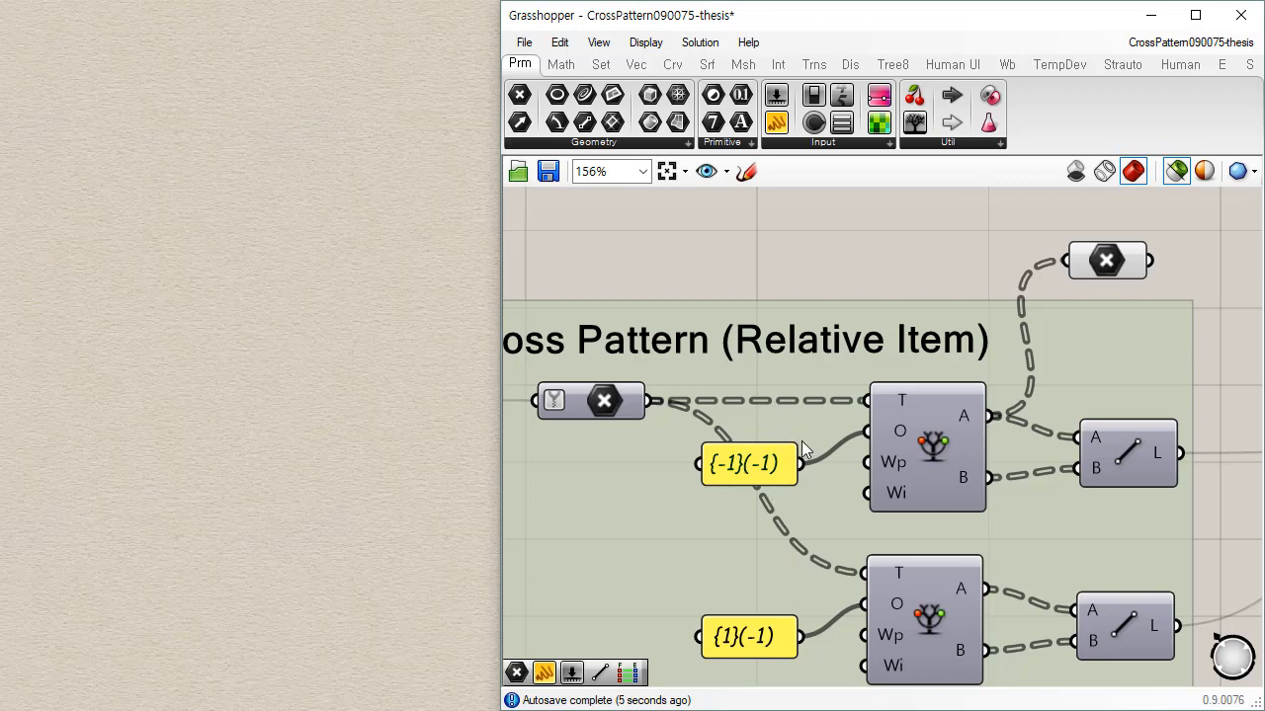
# Step: Preview the Point parameter and switch its source to the upper Relative Item's B output
pyautogui.click(1107, 261)
pyautogui.moveTo(988, 477); pyautogui.dragTo(1105, 264)
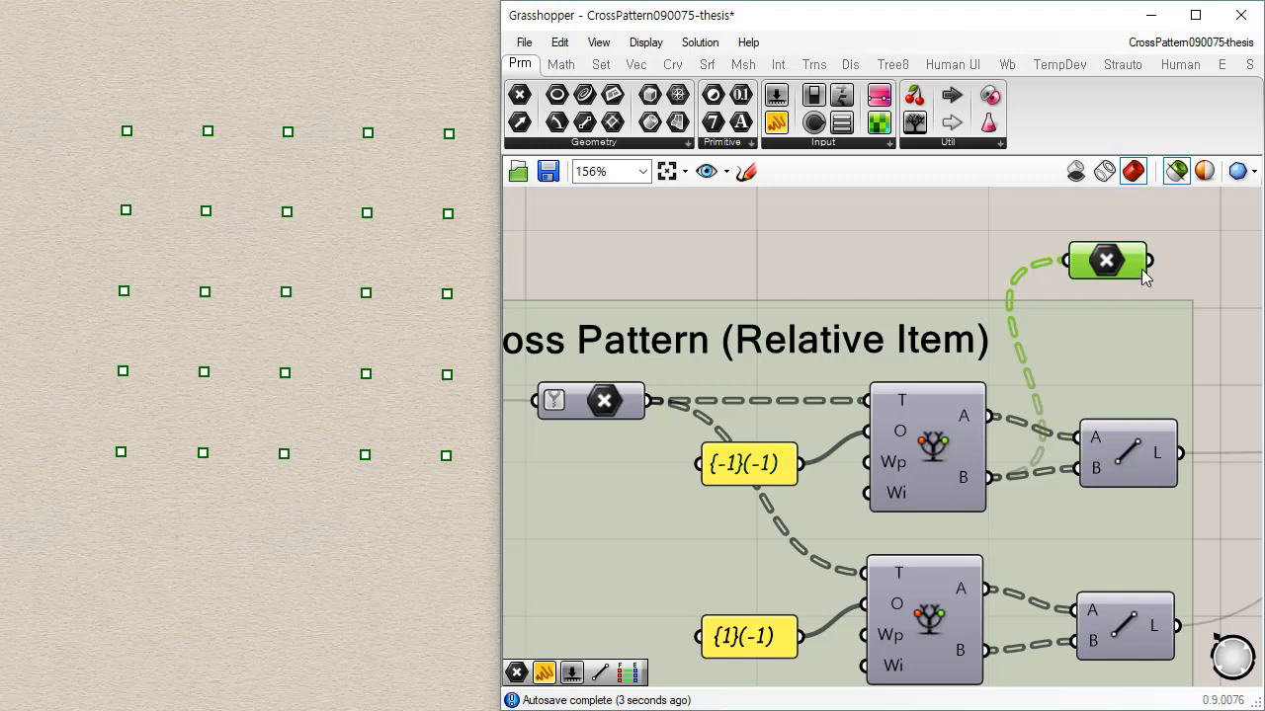
# Step: Switch the Point parameter's source back to the upper Relative Item's A output and preview its points
pyautogui.moveTo(1065, 261); pyautogui.dragTo(990, 416)
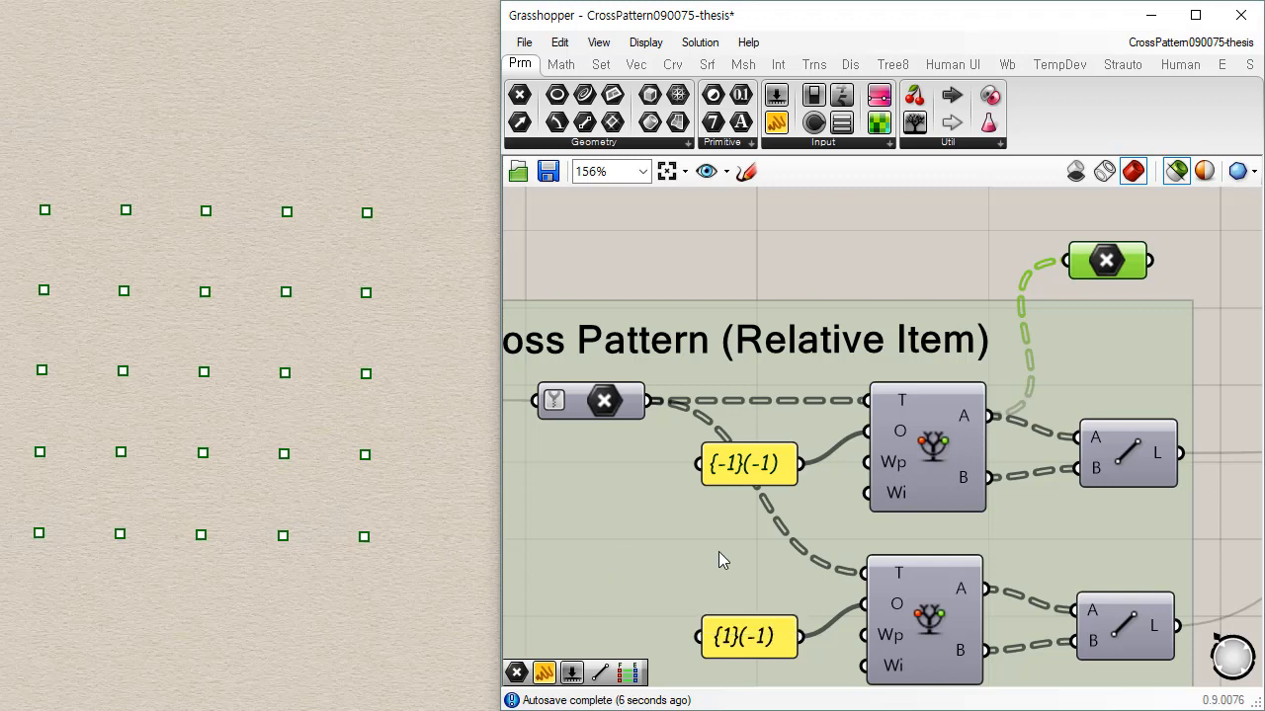
pyautogui.doubleClick(746, 469)
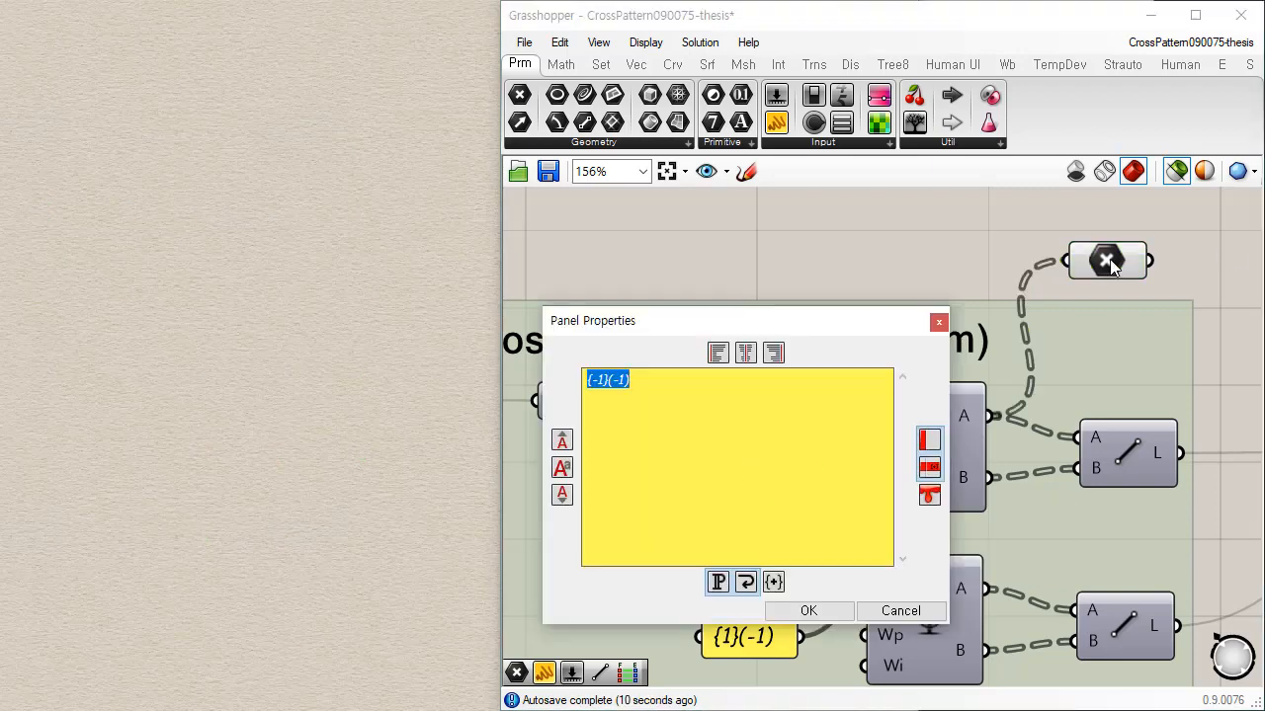
pyautogui.click(900, 611)
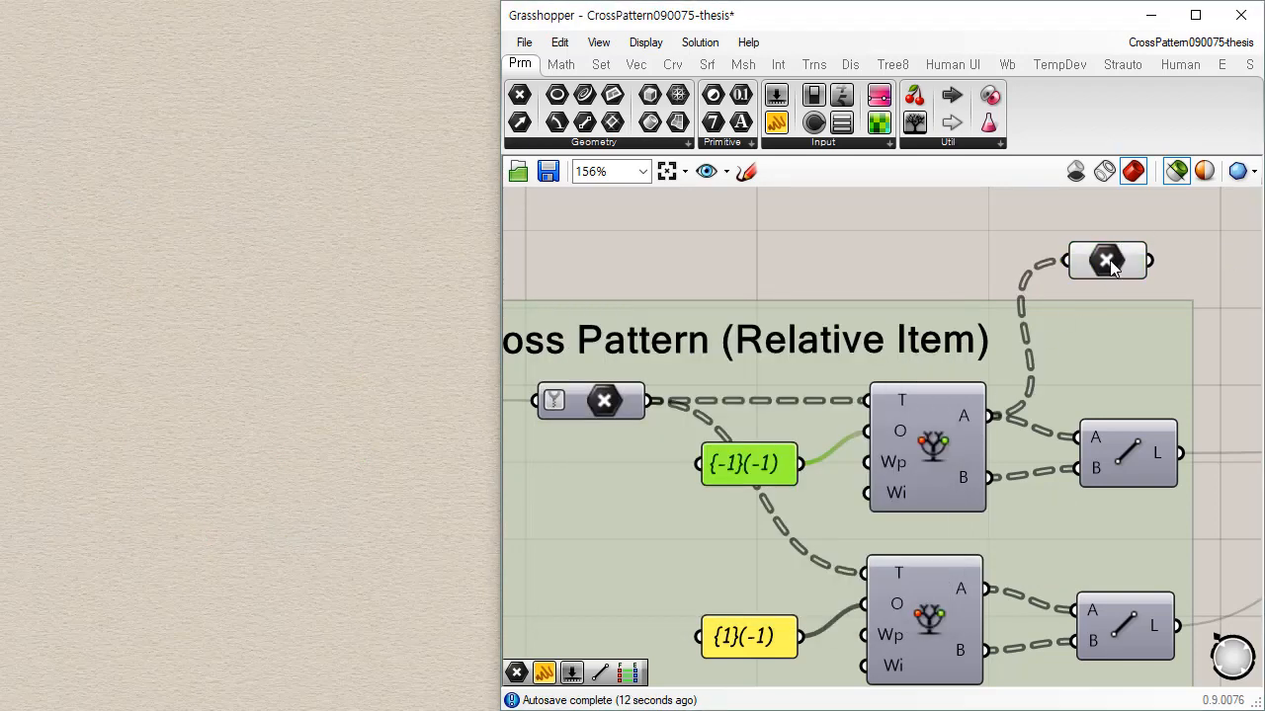
pyautogui.click(1110, 263)
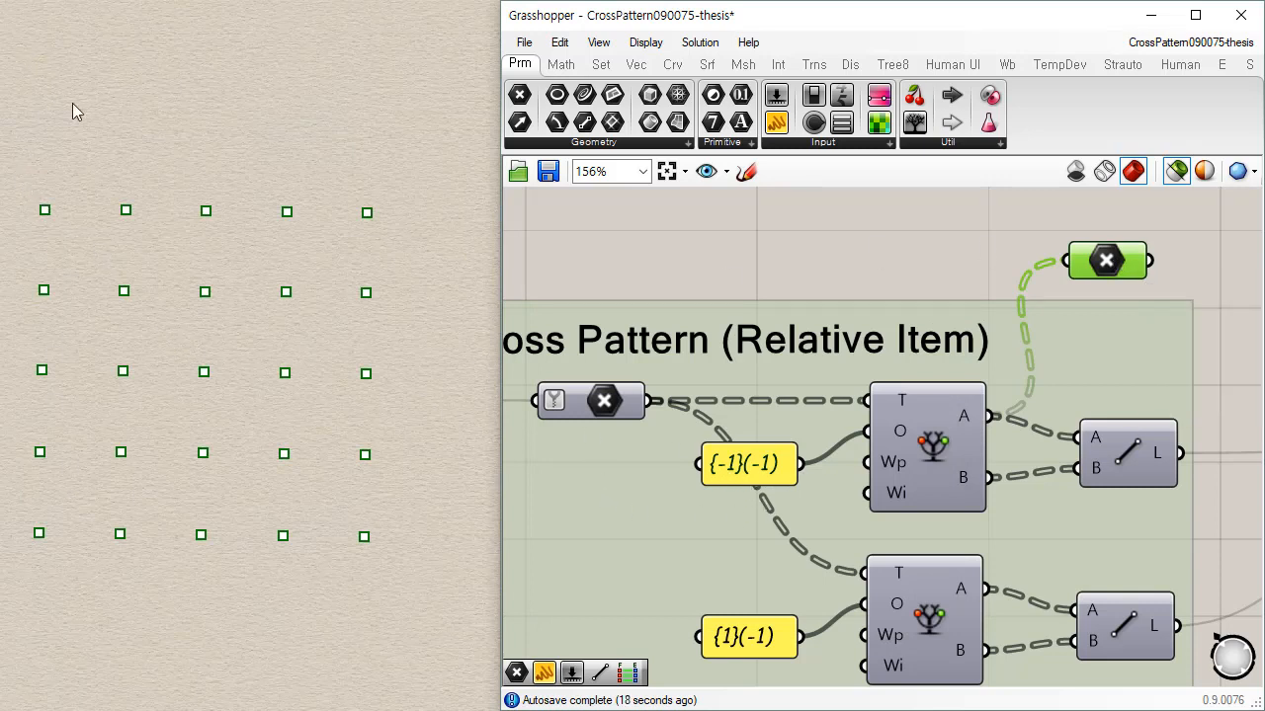
# Step: Set the upper Relative Item's offset panel to {1}(1)
pyautogui.doubleClick(747, 461)
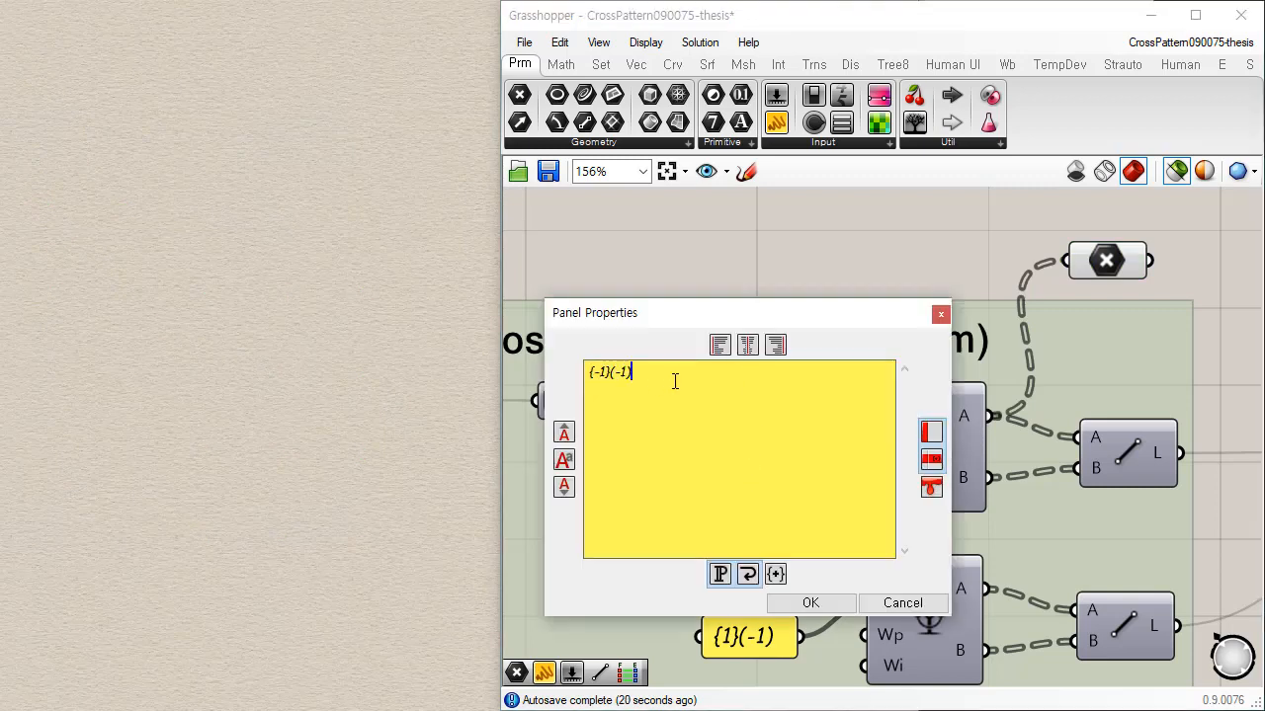
pyautogui.press('Left')
pyautogui.press('Left')
pyautogui.press('Left')
pyautogui.press('Left')
pyautogui.press('Left')
pyautogui.press('Left')
pyautogui.press('Delete')
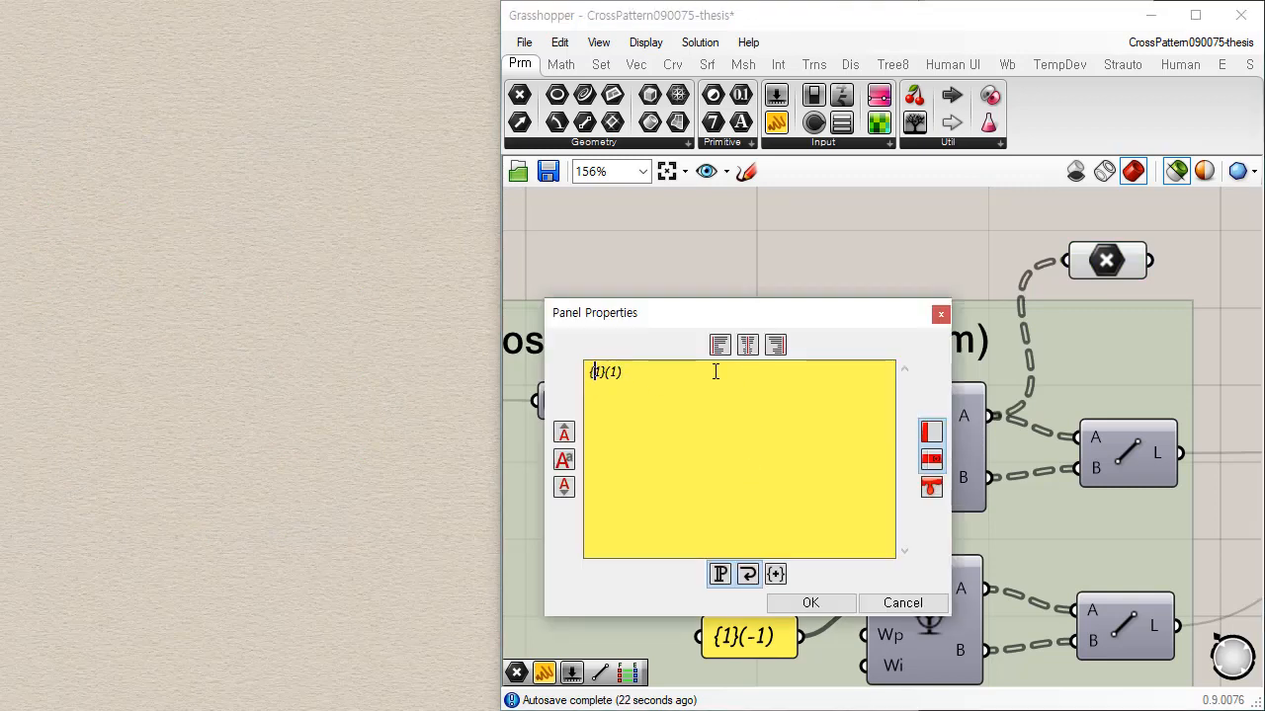
pyautogui.click(820, 601)
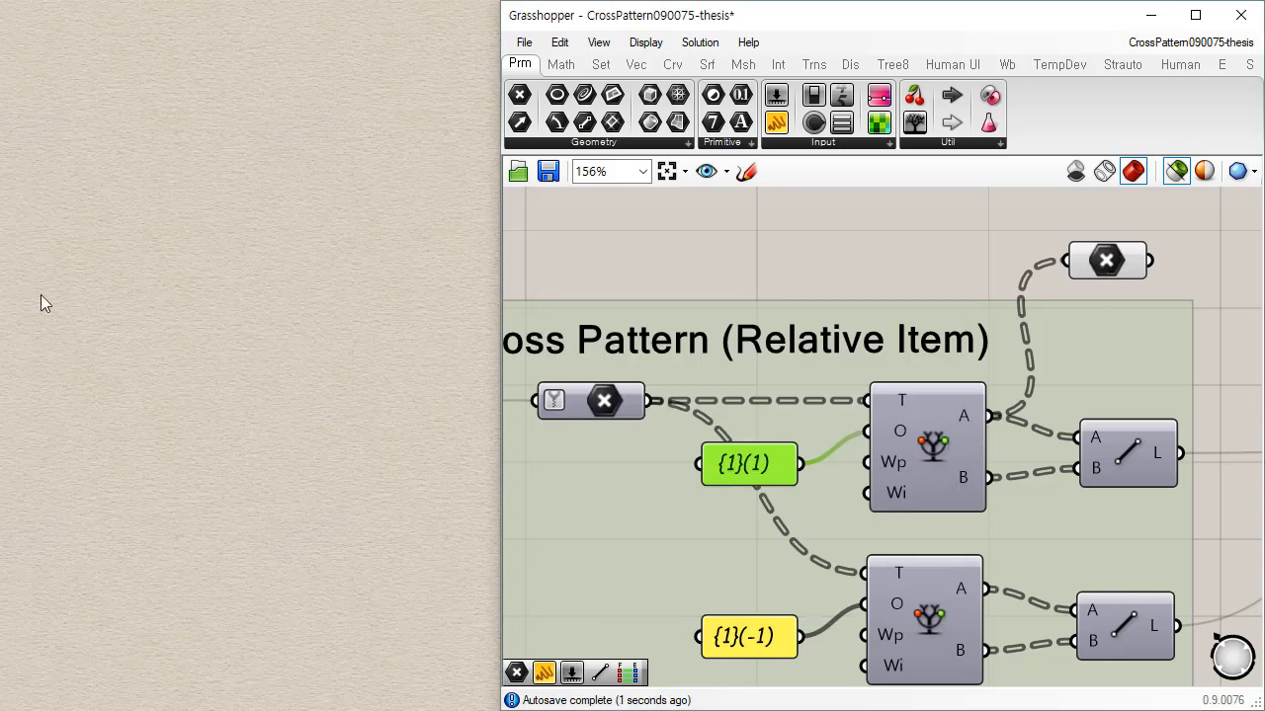
# Step: Preview the Point parameter's points and shift the component slightly away from the wires
pyautogui.click(1112, 259)
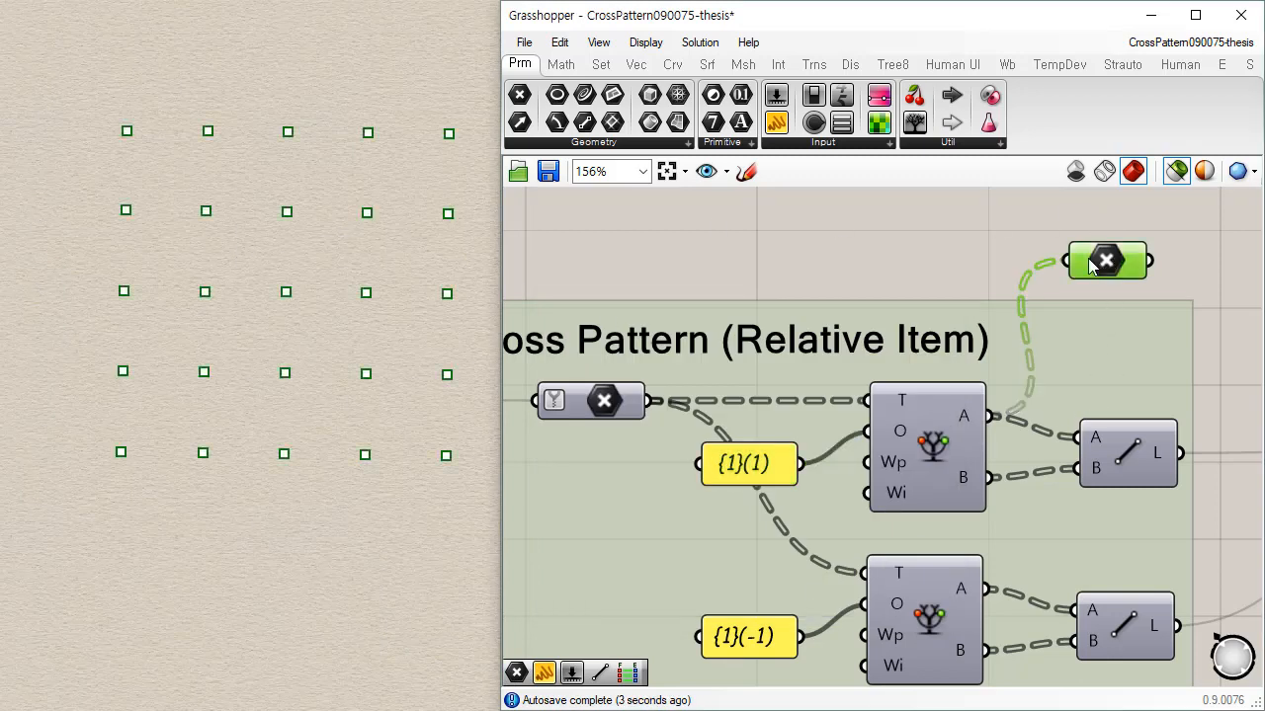
pyautogui.click(962, 245)
pyautogui.click(1112, 265)
pyautogui.moveTo(1105, 265); pyautogui.dragTo(1131, 262)
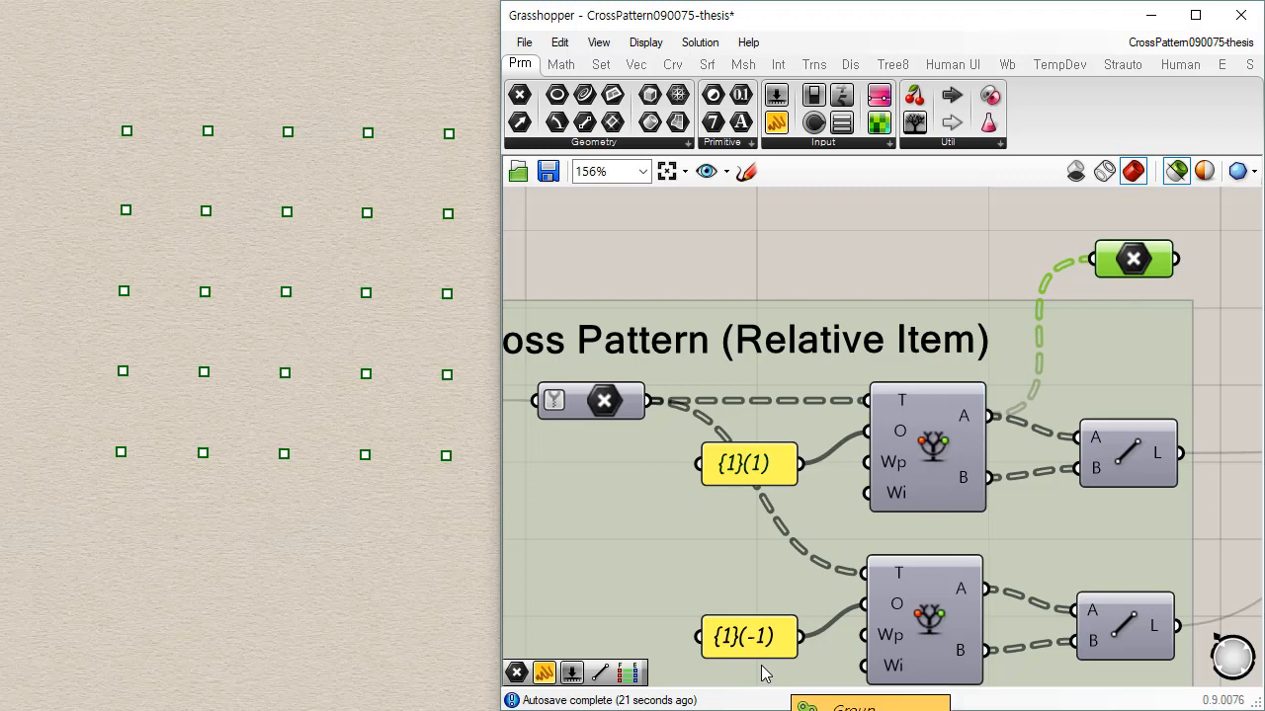
# Step: Set the upper Relative Item's offset panel to {1}(0) and preview the Point parameter
pyautogui.moveTo(870, 557); pyautogui.dragTo(877, 470, button='right')
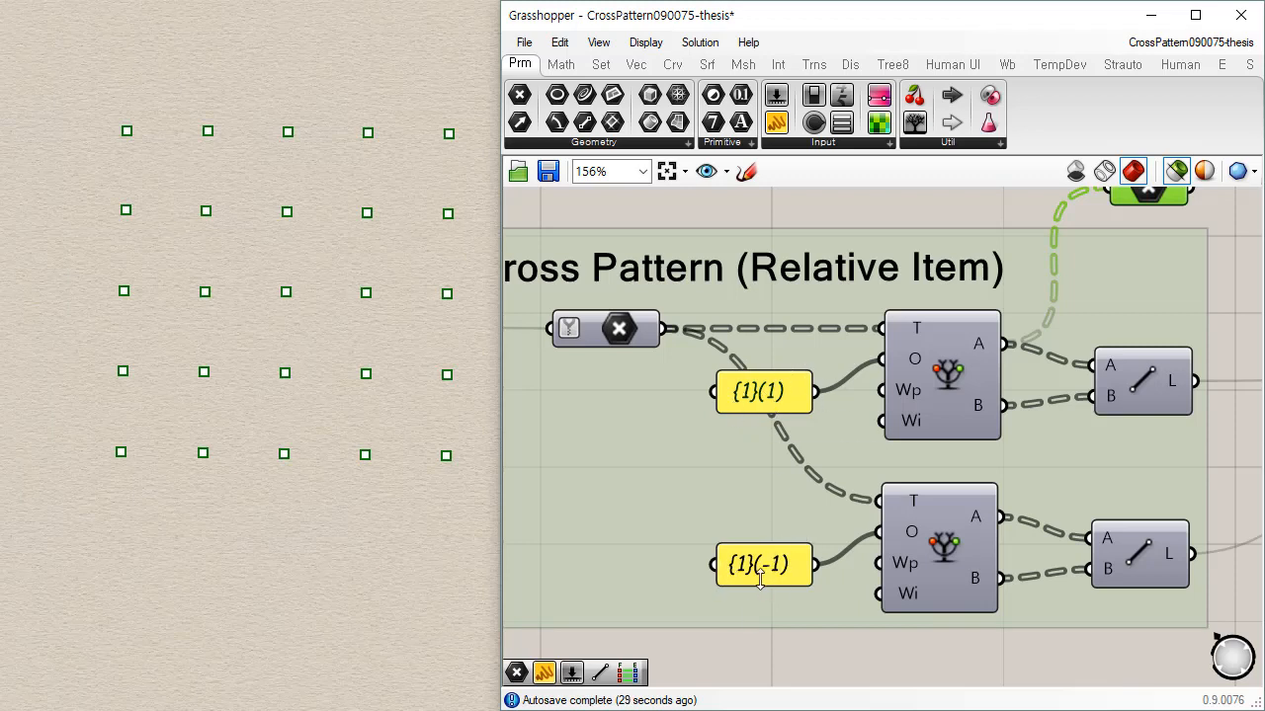
pyautogui.doubleClick(755, 398)
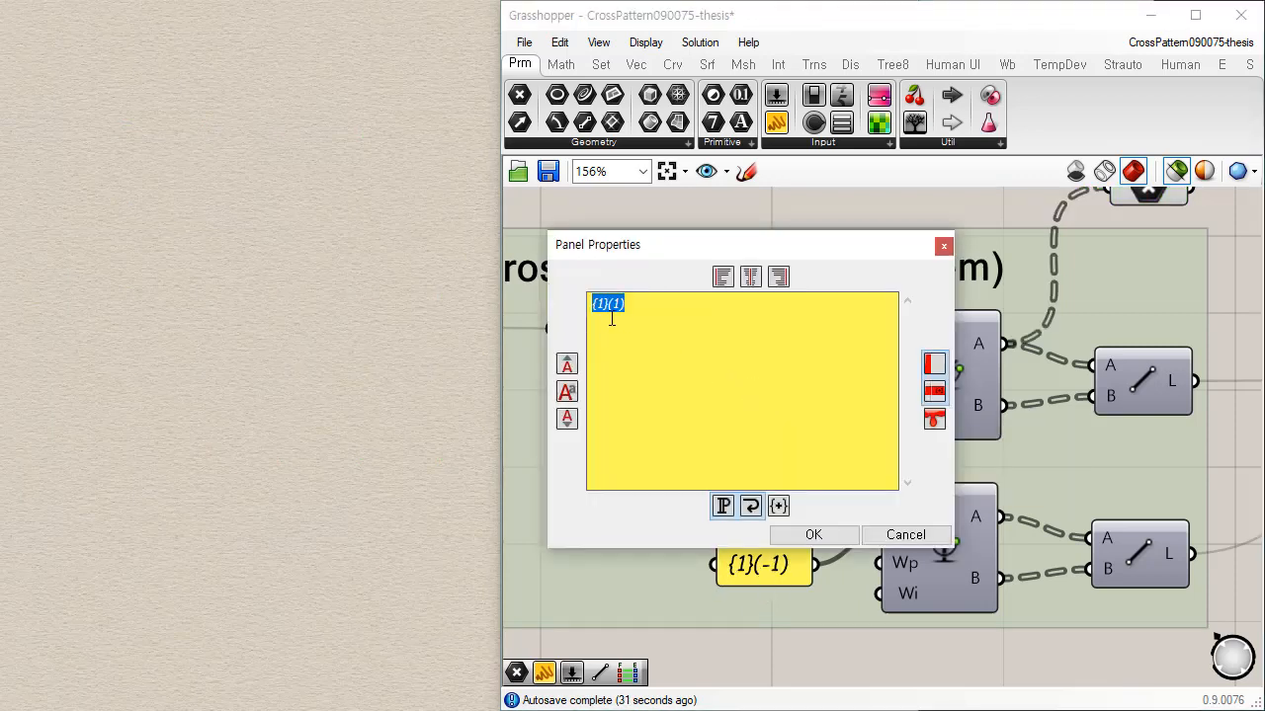
pyautogui.press('Delete')
pyautogui.write('0')
pyautogui.click(810, 534)
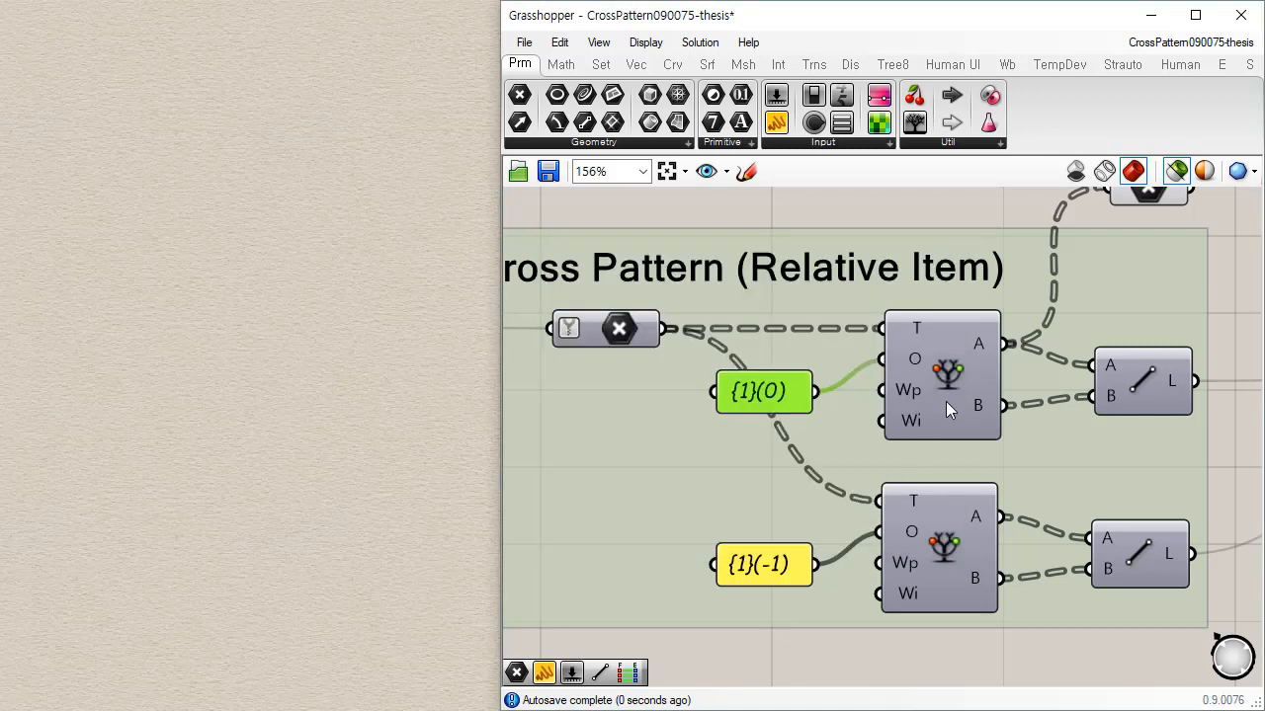
pyautogui.moveTo(946, 401); pyautogui.dragTo(880, 454, button='right')
pyautogui.click(1063, 287)
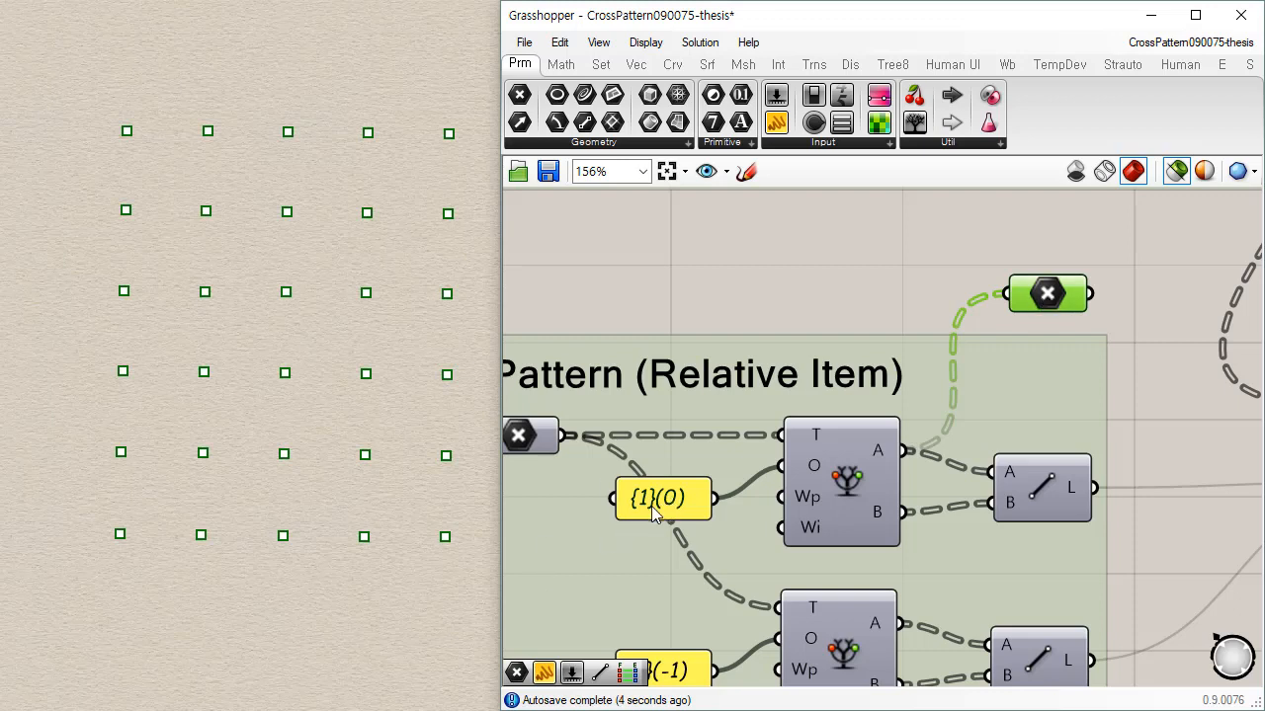
# Step: Set the lower Relative Item's offset panel to {0}(1)
pyautogui.moveTo(683, 539)
pyautogui.moveTo(713, 607); pyautogui.dragTo(692, 520, button='right')
pyautogui.doubleClick(652, 594)
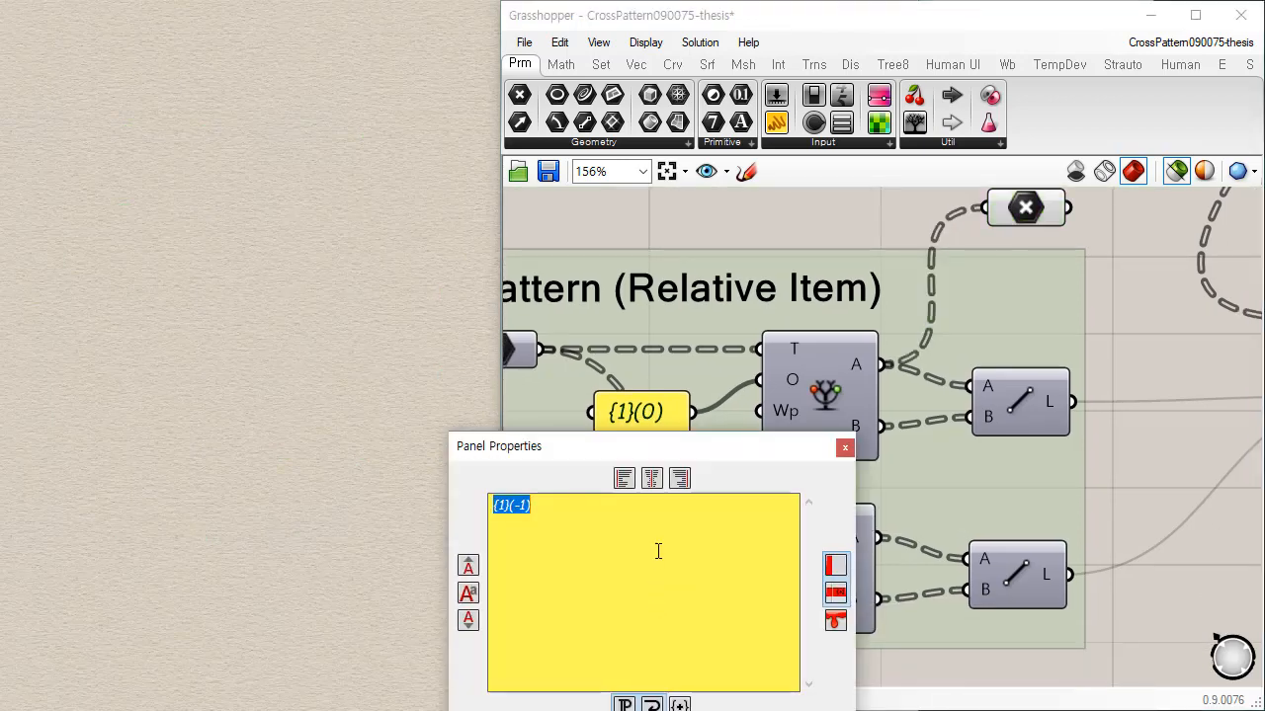
pyautogui.click(563, 509)
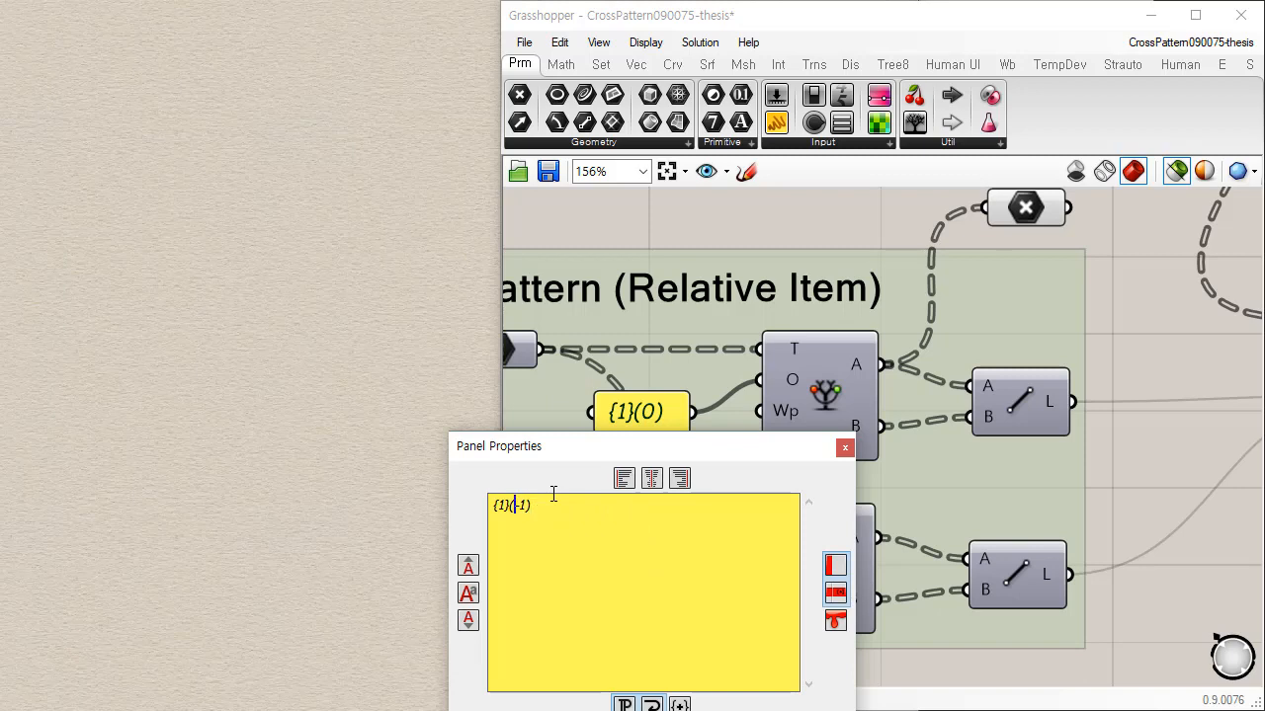
pyautogui.press('Delete')
pyautogui.press('Left')
pyautogui.press('Left')
pyautogui.press('BackSpace')
pyautogui.write('0')
pyautogui.click(694, 710)
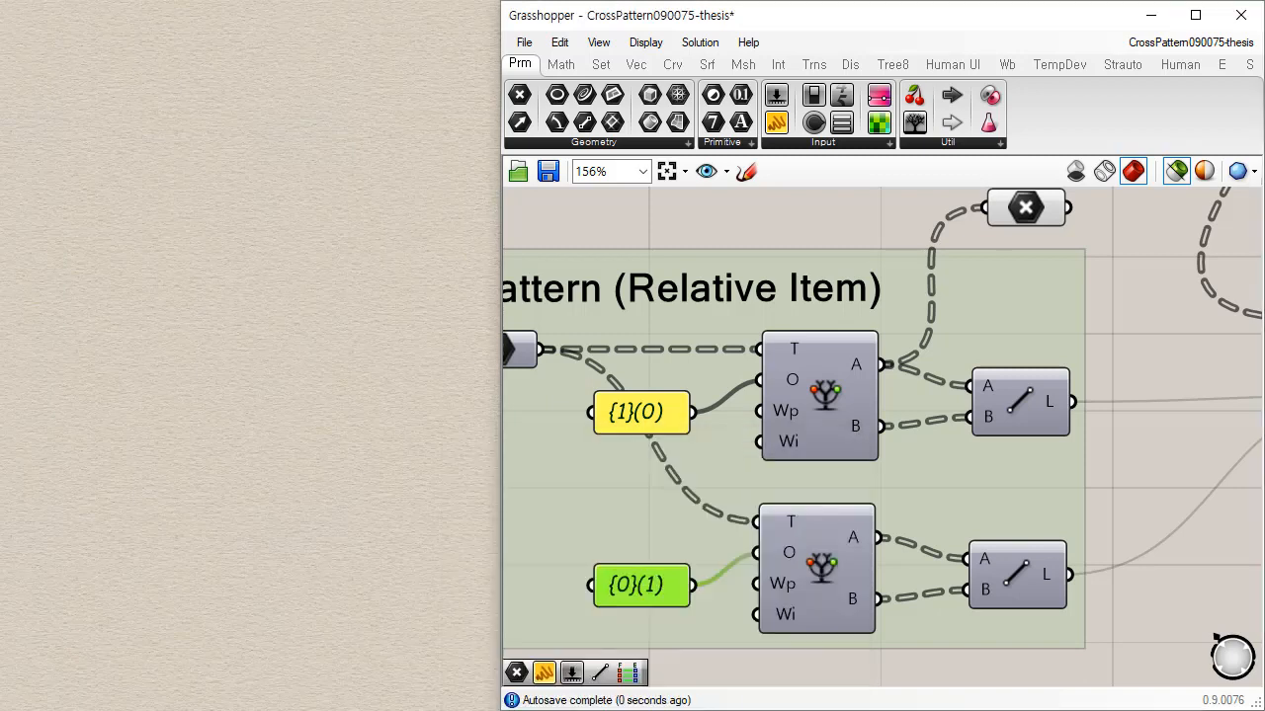
# Step: Switch the Point parameter's source to the lower Relative Item's A output, and preview its points and both Line components
pyautogui.click(824, 593)
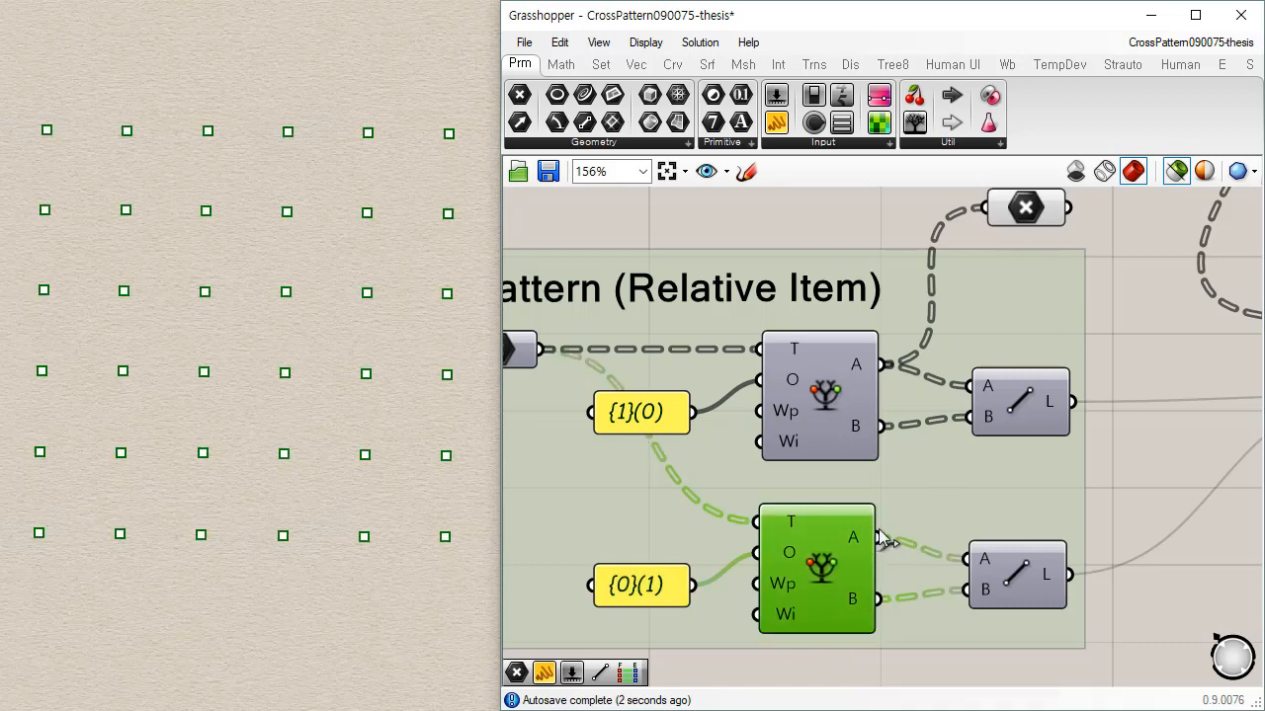
pyautogui.moveTo(881, 536); pyautogui.dragTo(1039, 222)
pyautogui.click(1027, 208)
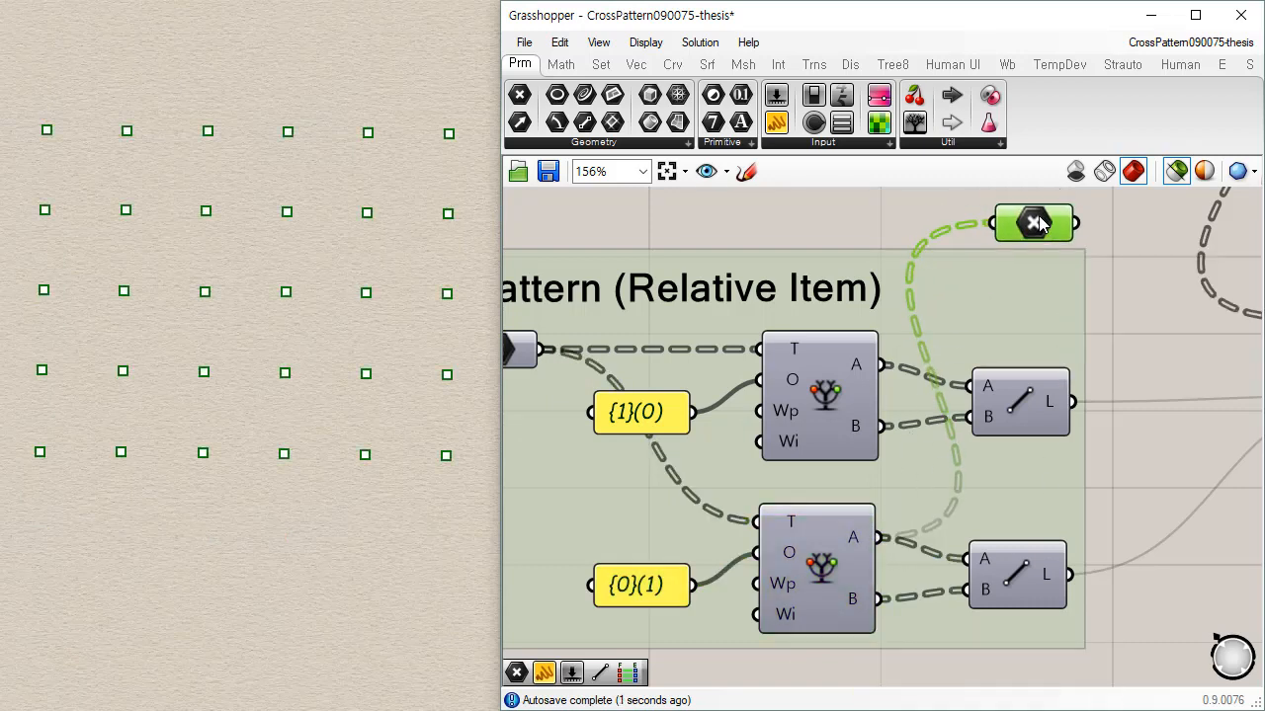
pyautogui.click(1025, 402)
pyautogui.keyDown('shift'); pyautogui.click(1012, 595); pyautogui.keyUp('shift')
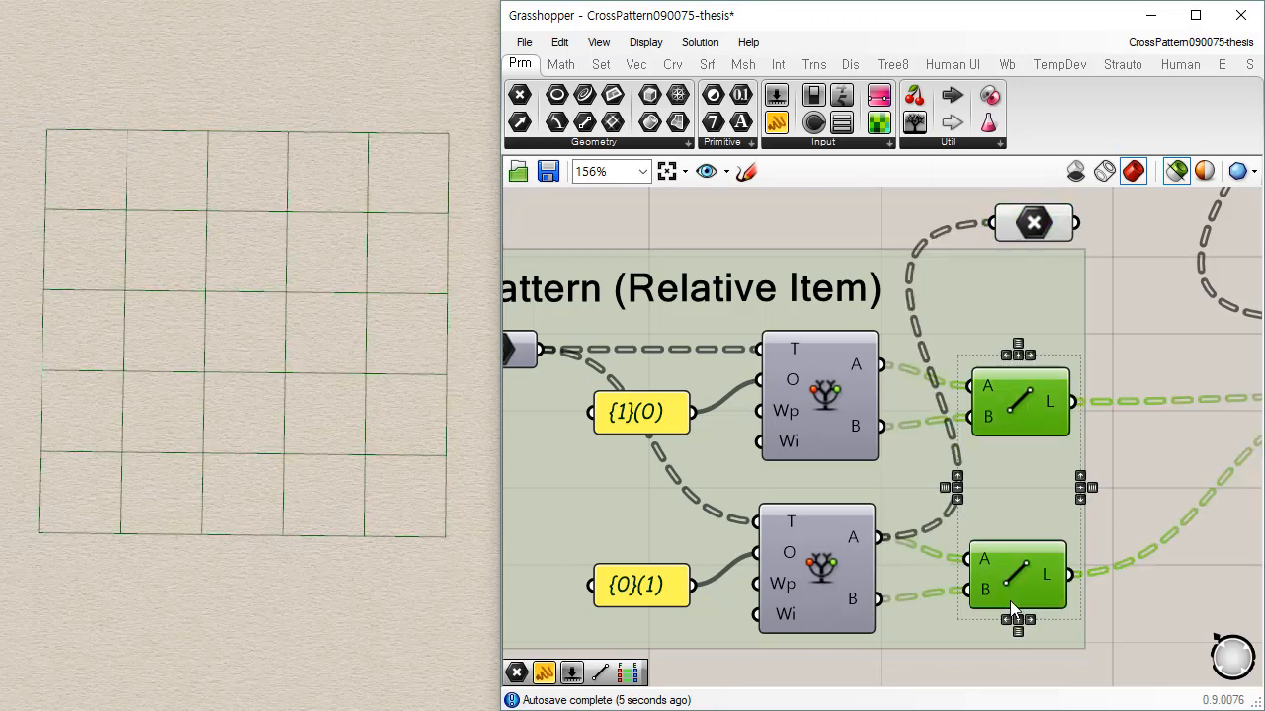
# Step: Restore the upper Relative Item's offset panel to {1}(1)
pyautogui.click(648, 417)
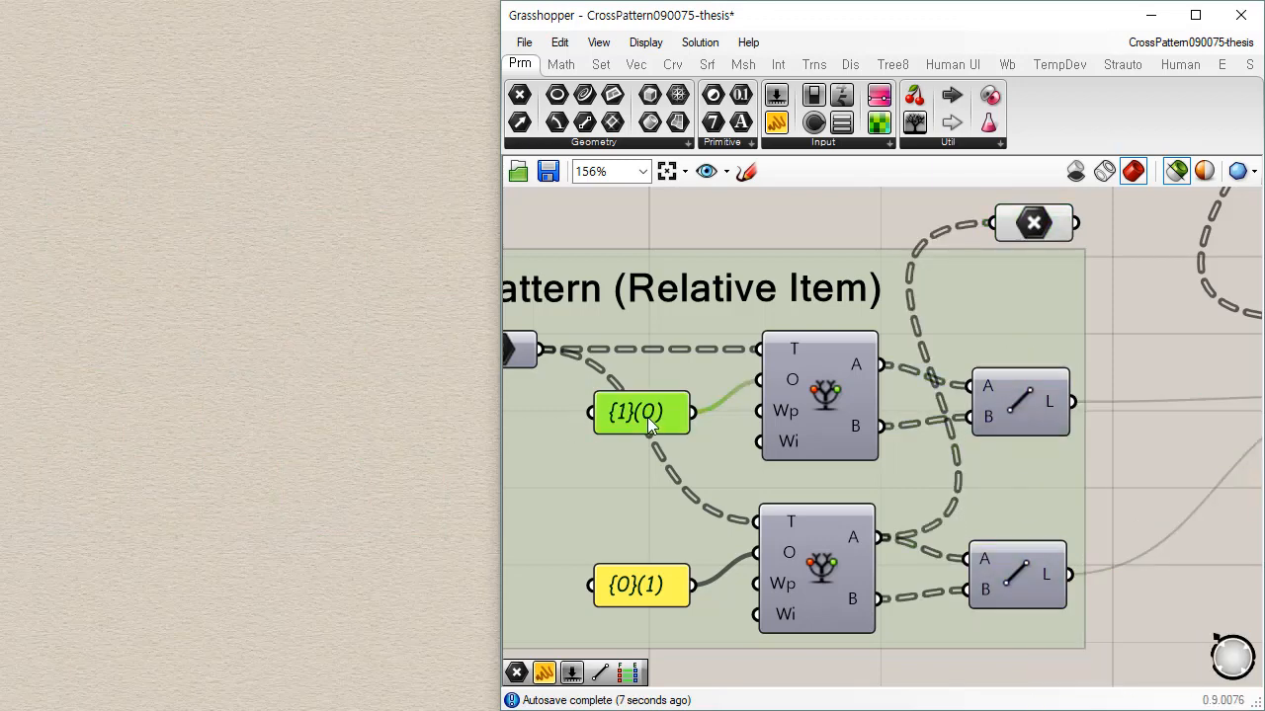
pyautogui.doubleClick(647, 417)
pyautogui.click(618, 392)
pyautogui.press('Left')
pyautogui.press('BackSpace')
pyautogui.write('1')
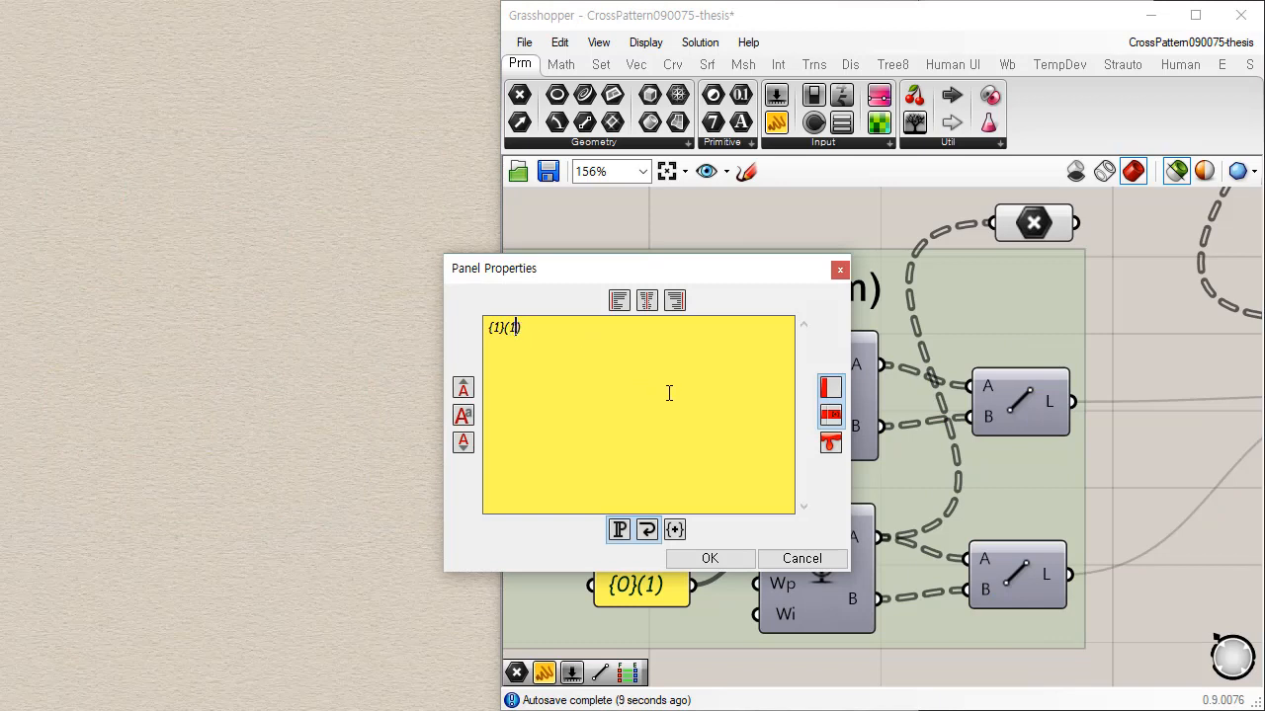
pyautogui.click(709, 559)
# Step: Restore the lower Relative Item's offset panel to {1}(-1) and clear the selection
pyautogui.doubleClick(614, 590)
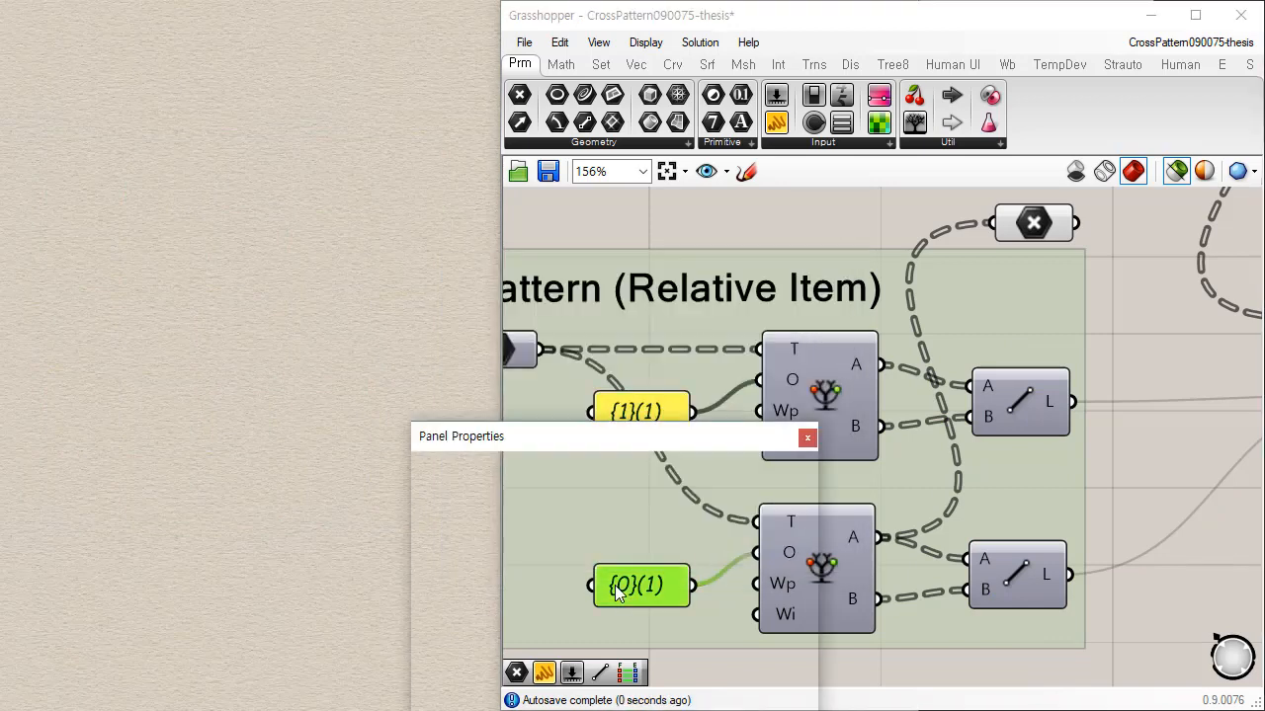
pyautogui.click(526, 491)
pyautogui.press('Left')
pyautogui.press('Left')
pyautogui.press('Left')
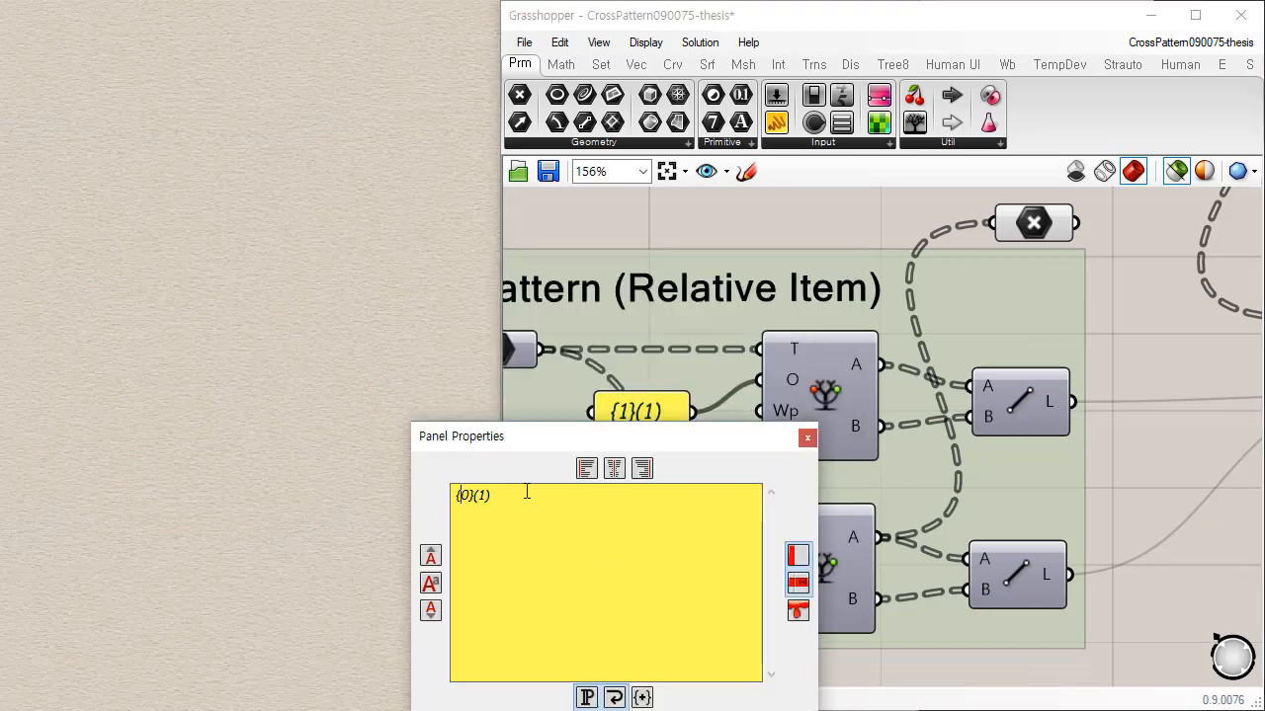
pyautogui.press('Delete')
pyautogui.write('1')
pyautogui.press('Right')
pyautogui.write('-')
pyautogui.click(682, 710)
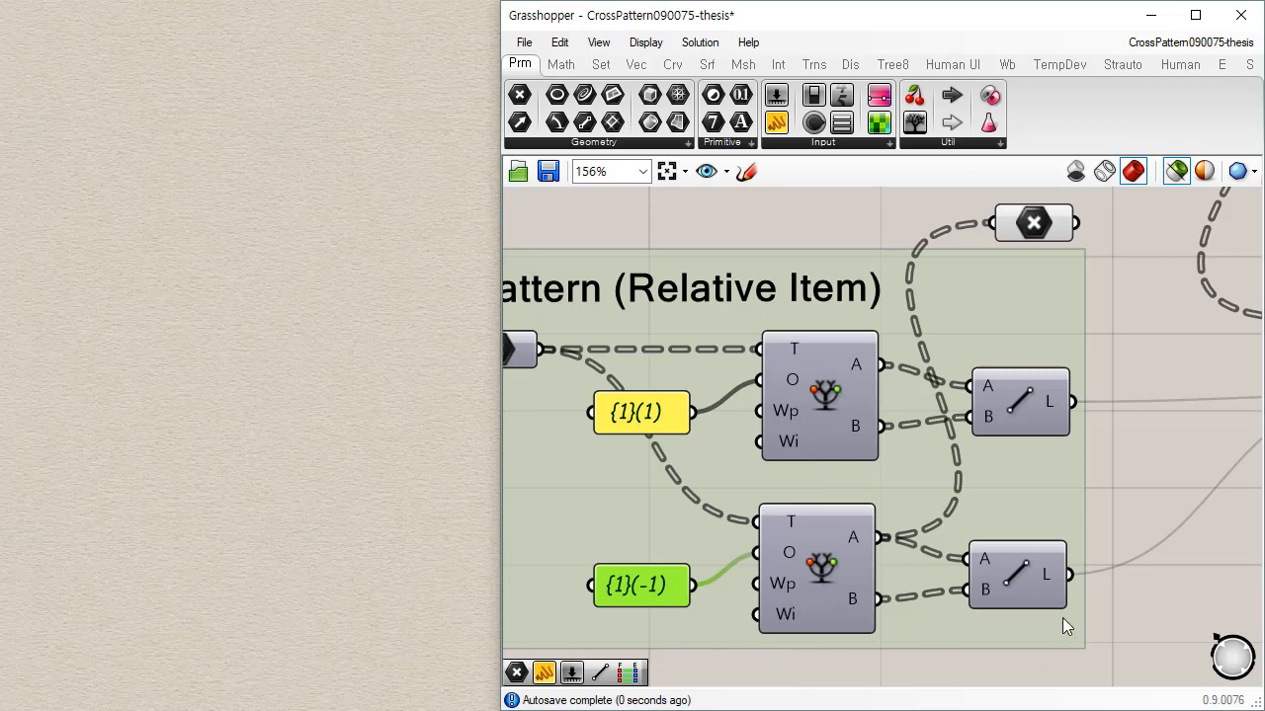
pyautogui.click(1136, 601)
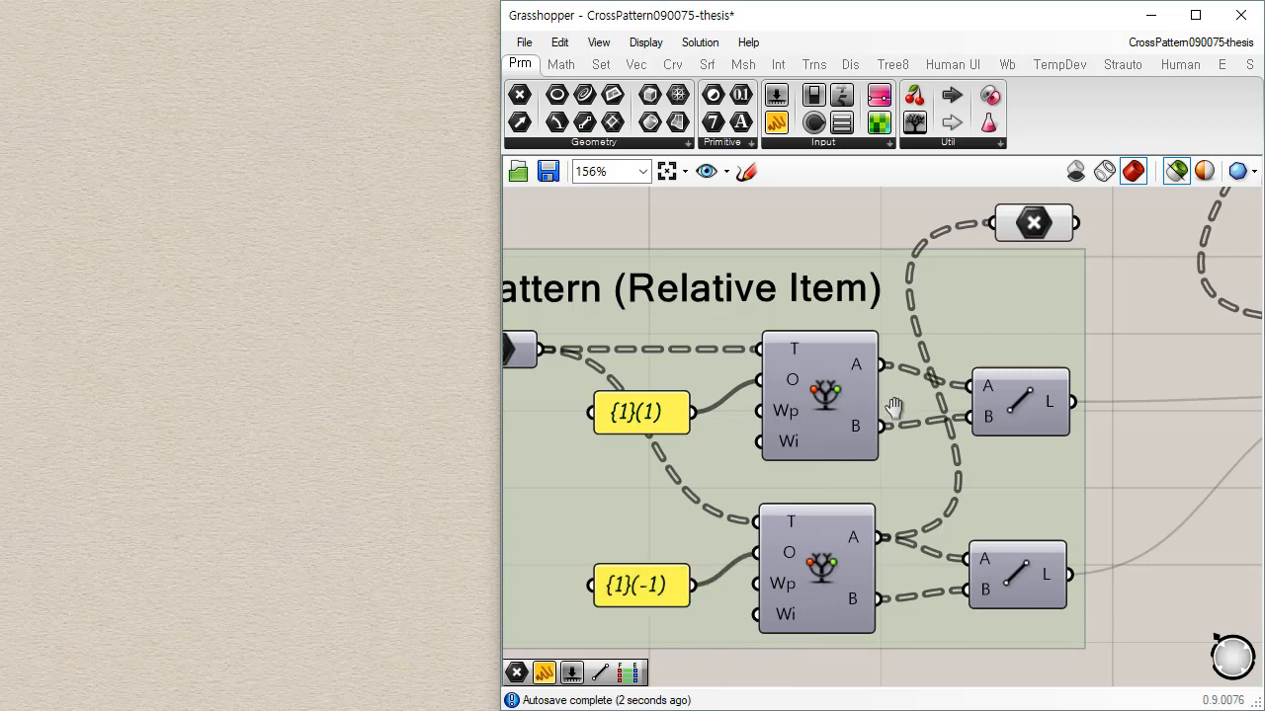
# Step: Move the coordinate panel clear of the Curve parameter, and bring the Curve parameter closer to the Line components to preview its lines
pyautogui.moveTo(893, 407); pyautogui.dragTo(975, 391, button='right')
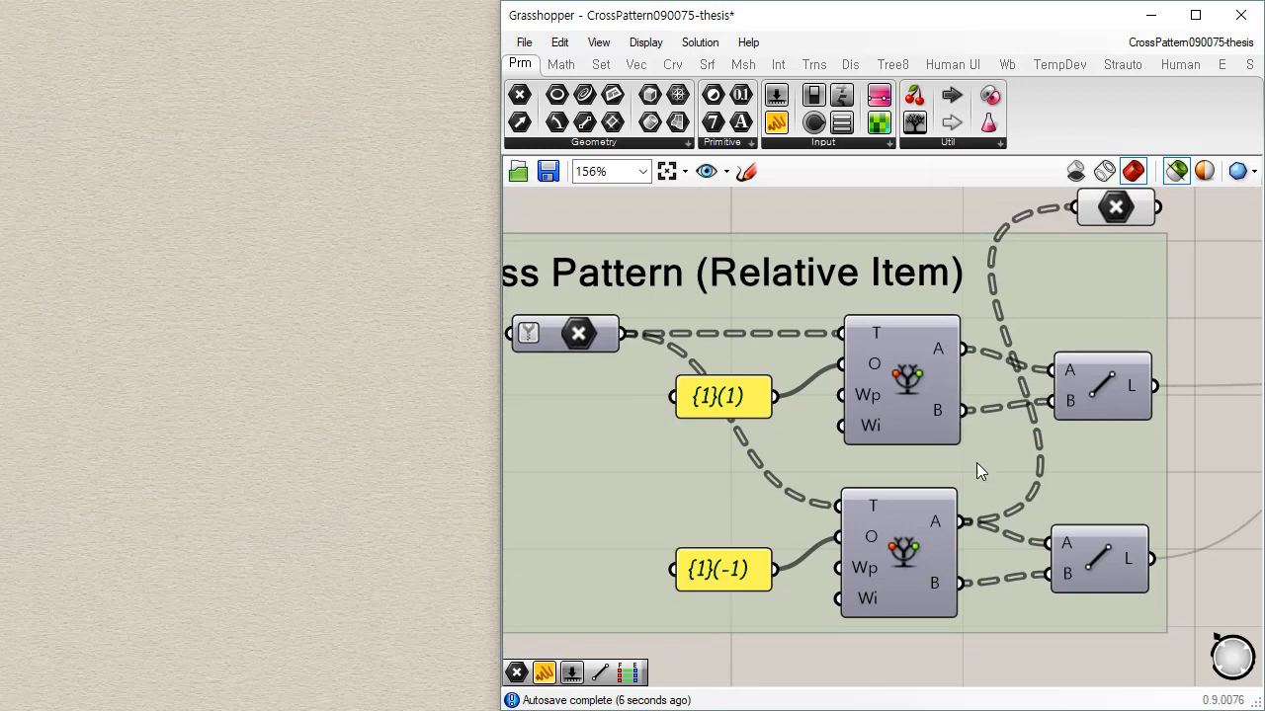
pyautogui.scroll(-3, 976, 472)
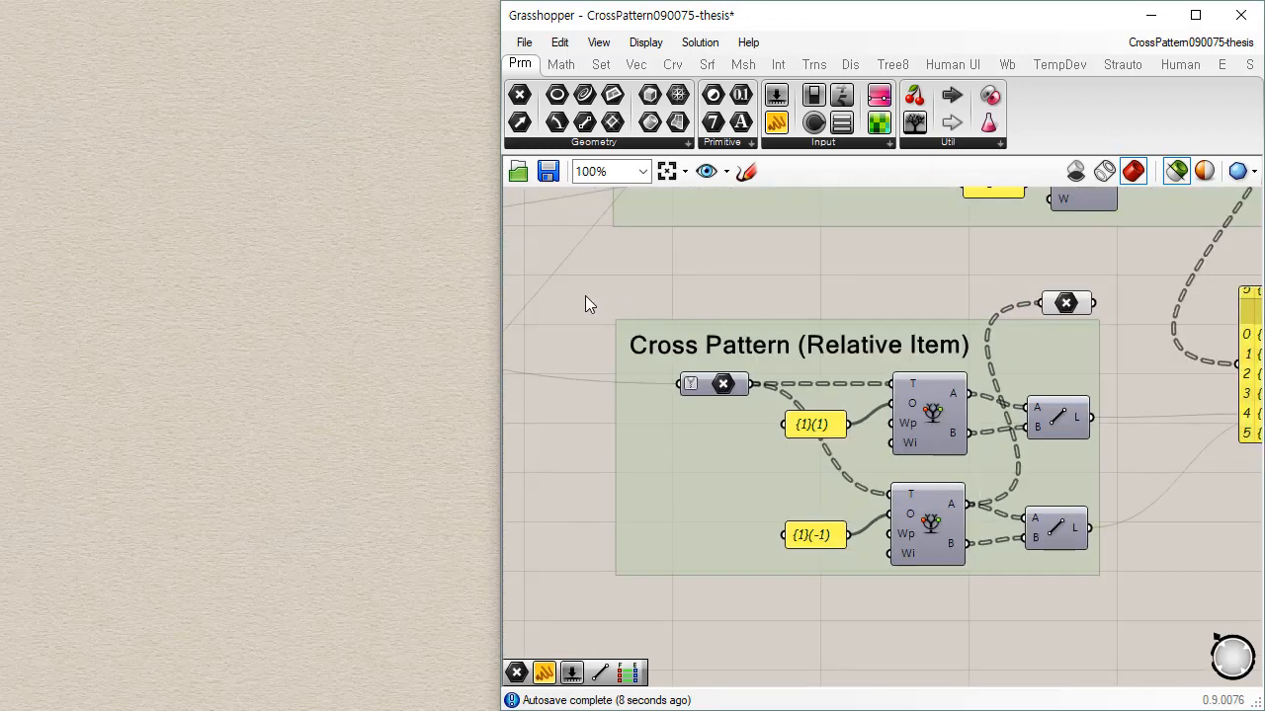
pyautogui.moveTo(585, 295); pyautogui.dragTo(1151, 612)
pyautogui.click(1186, 549)
pyautogui.moveTo(1177, 533); pyautogui.dragTo(759, 480, button='right')
pyautogui.moveTo(924, 341); pyautogui.dragTo(1022, 306)
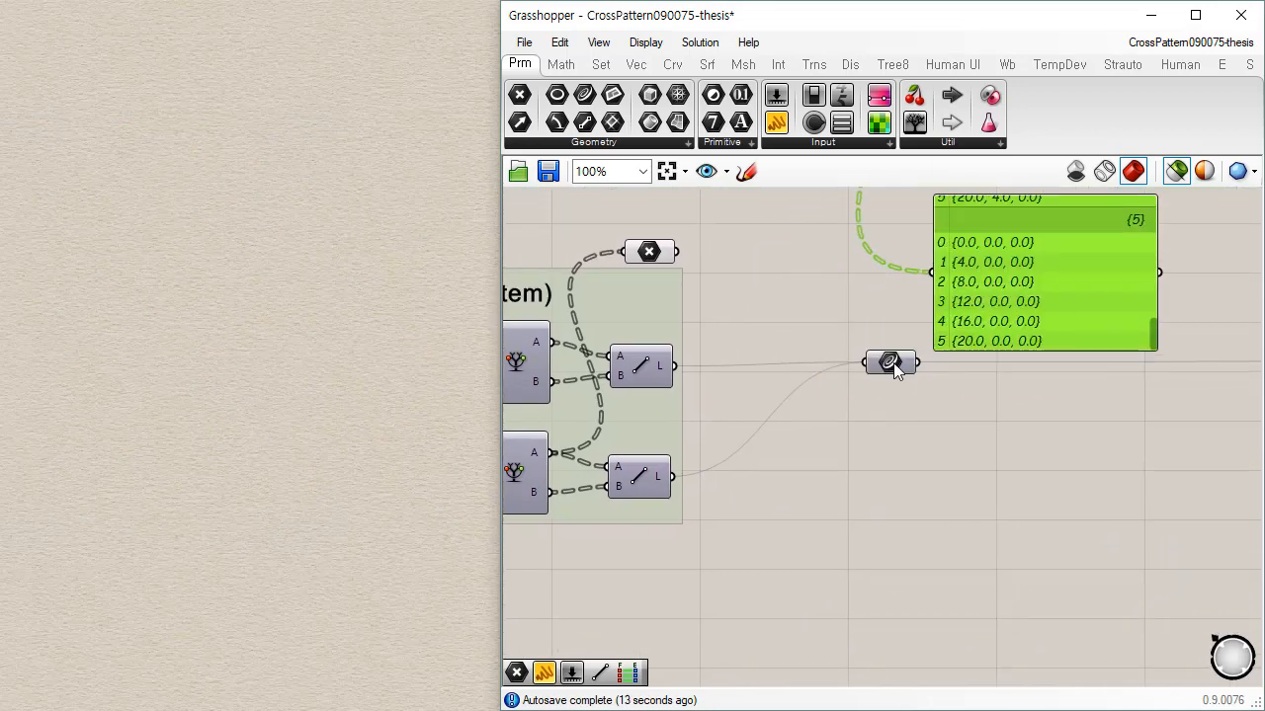
pyautogui.moveTo(892, 365); pyautogui.dragTo(834, 428)
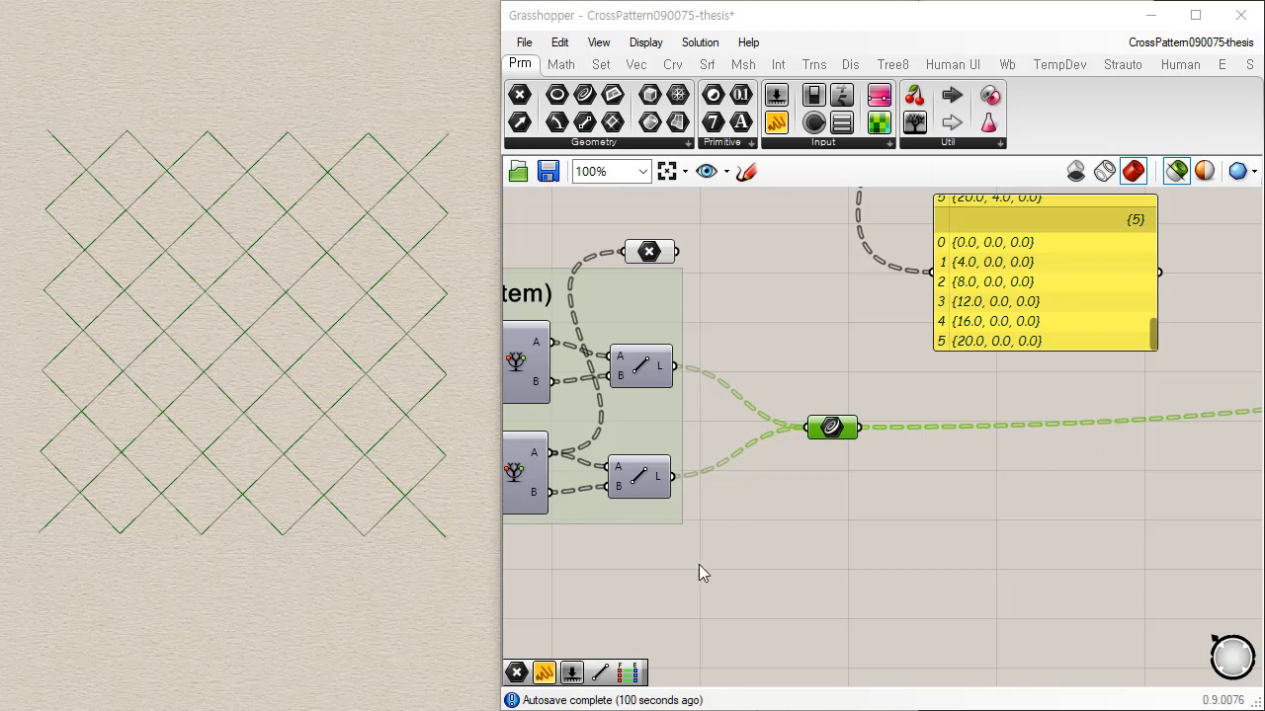
# Step: Review the Shift, Tree Branch and Relative Item definitions, and bring up the Segmented Cross Pattern (Dispatch of Points) group
pyautogui.scroll(-5, 816, 370)
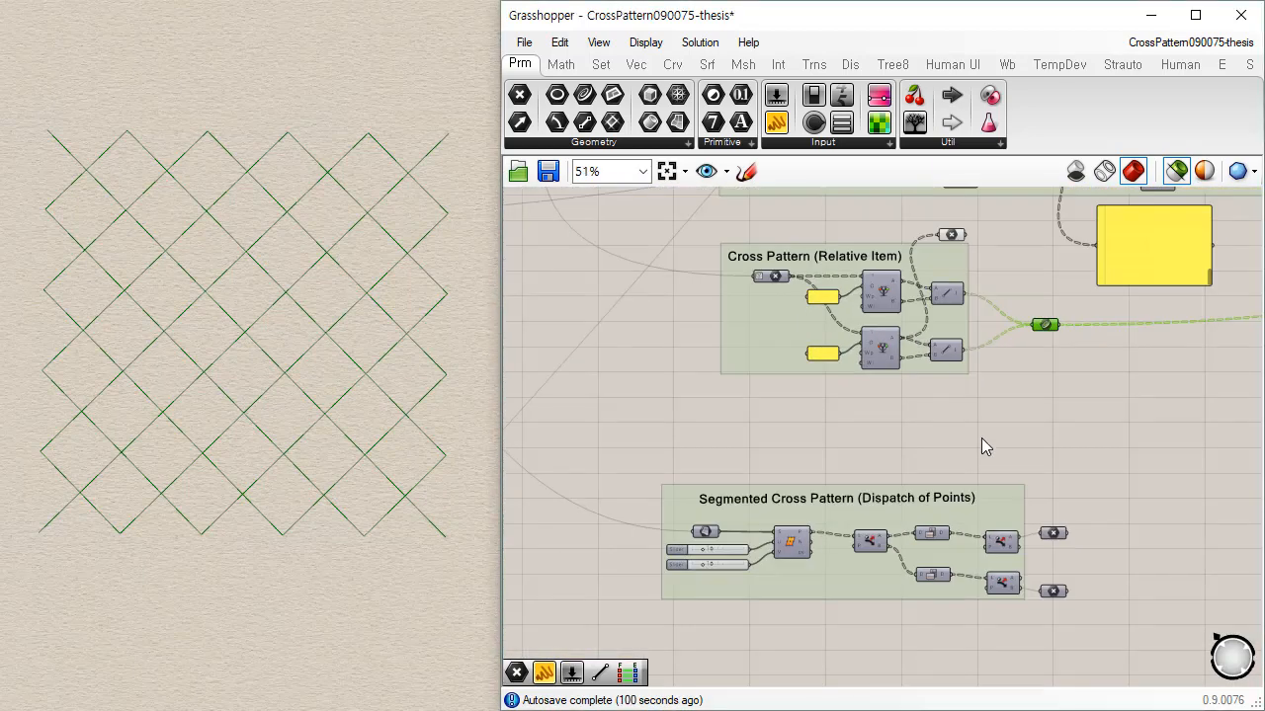
pyautogui.moveTo(980, 315); pyautogui.dragTo(946, 624, button='right')
pyautogui.scroll(-1, 889, 444)
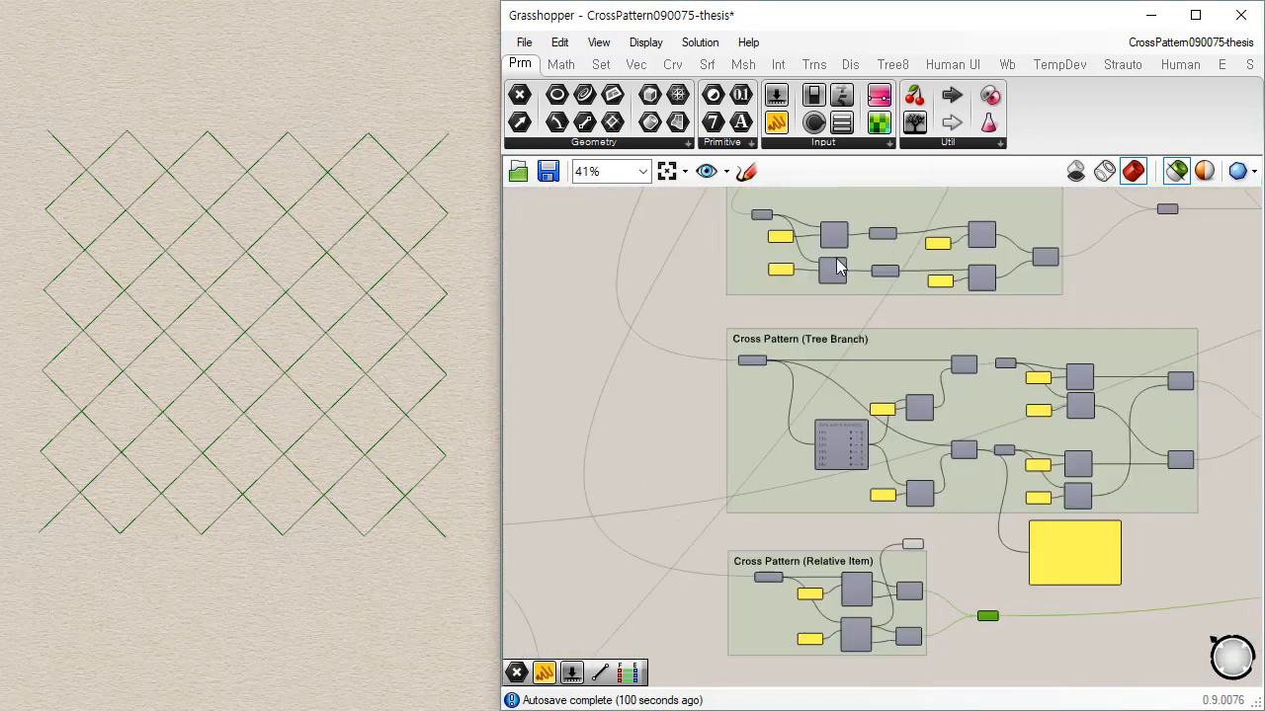
pyautogui.scroll(3, 852, 258)
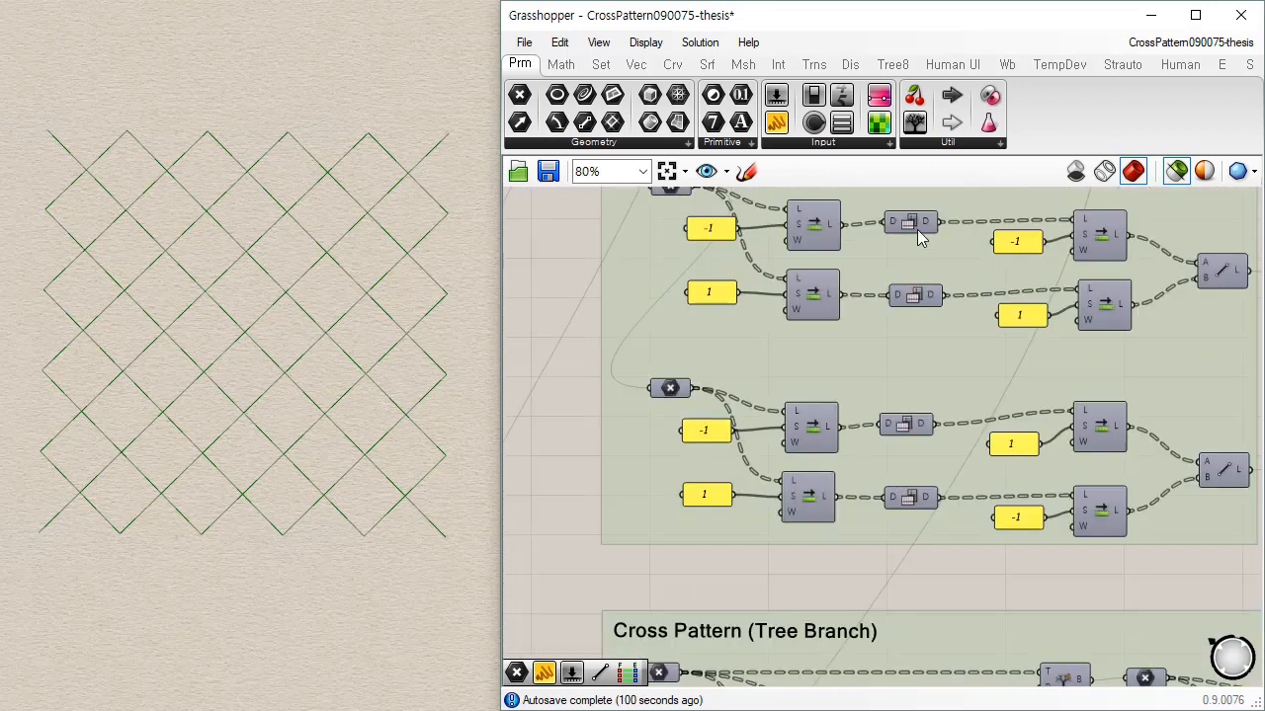
pyautogui.moveTo(912, 564); pyautogui.dragTo(855, 317, button='right')
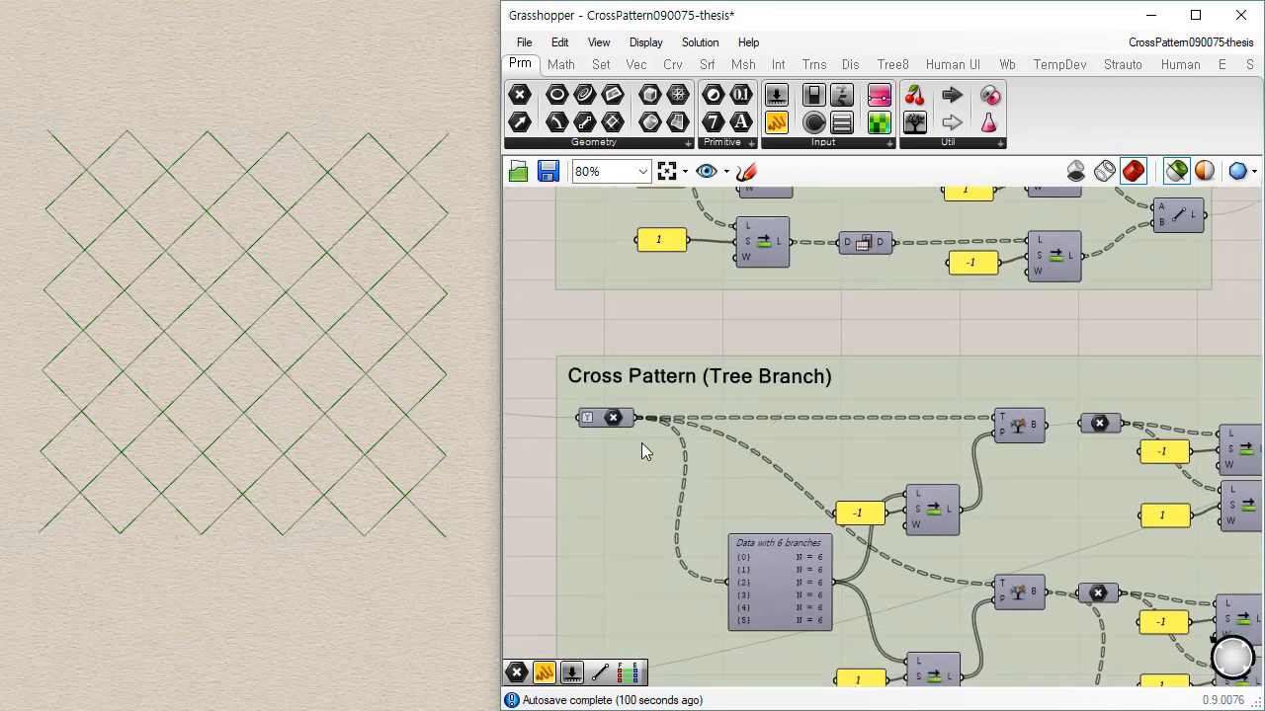
pyautogui.scroll(-3, 795, 516)
pyautogui.moveTo(805, 597); pyautogui.dragTo(756, 386, button='right')
pyautogui.scroll(3, 756, 385)
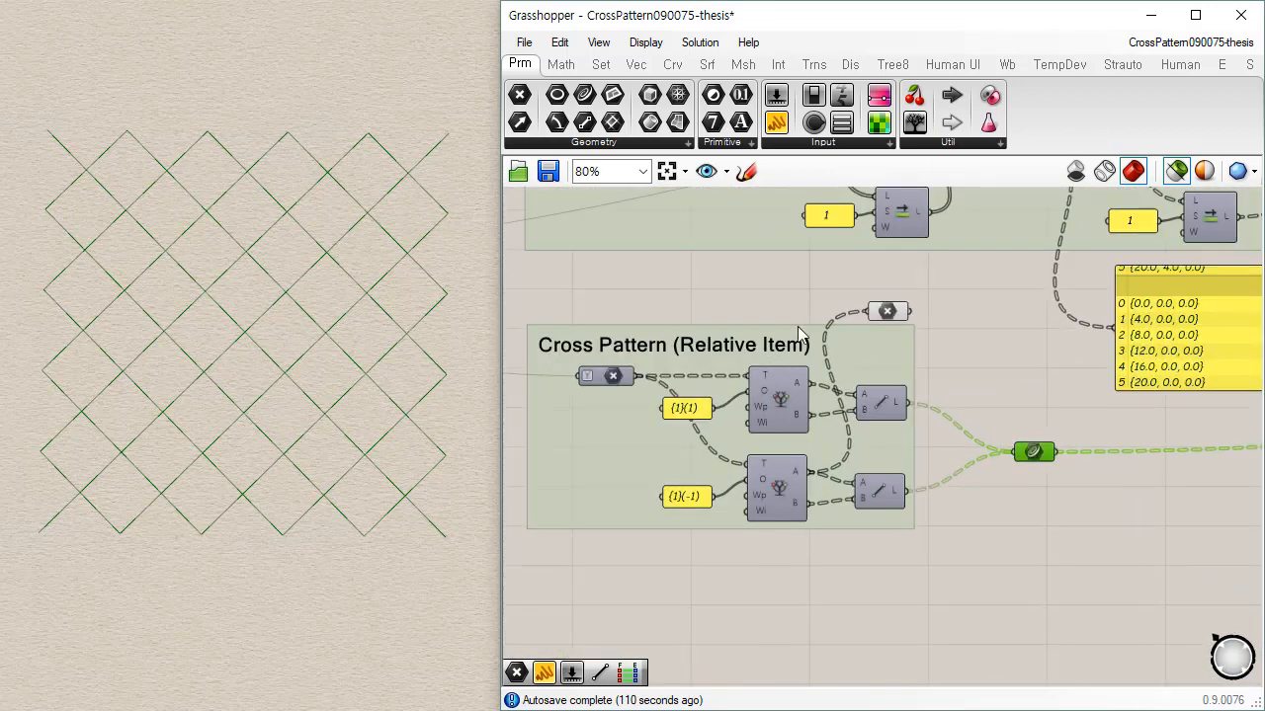
pyautogui.click(1032, 479)
pyautogui.moveTo(886, 610); pyautogui.dragTo(1022, 280, button='right')
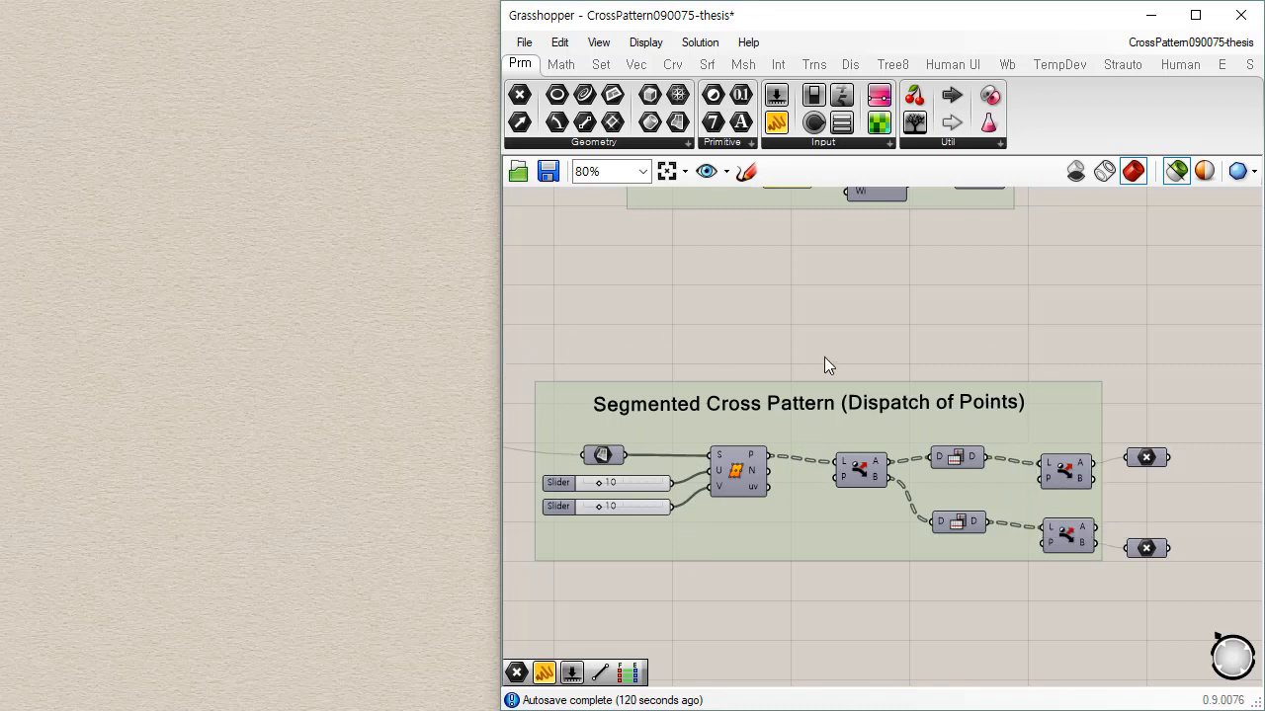
# Step: Preview the two Point parameters after the Dispatch components, first one at a time and then both together
pyautogui.moveTo(1006, 338); pyautogui.dragTo(830, 312, button='right')
pyautogui.click(962, 429)
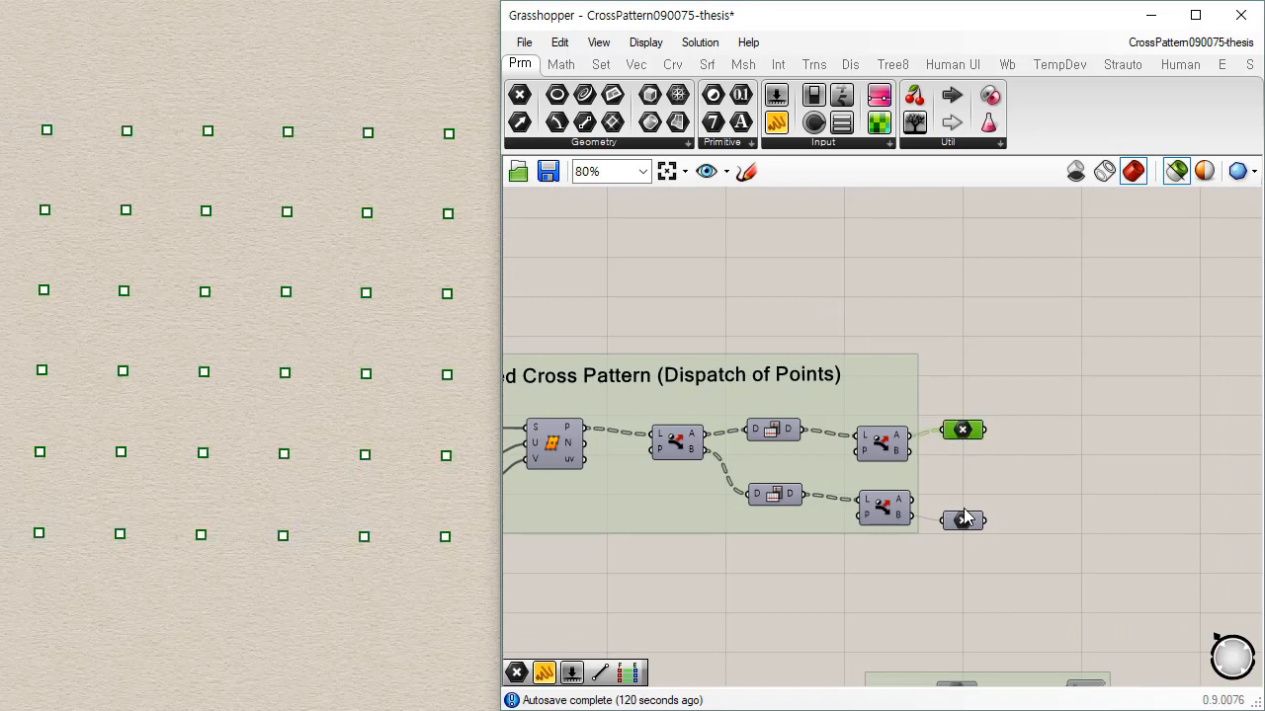
pyautogui.click(964, 521)
pyautogui.click(964, 432)
pyautogui.keyDown('shift'); pyautogui.click(963, 521); pyautogui.keyUp('shift')
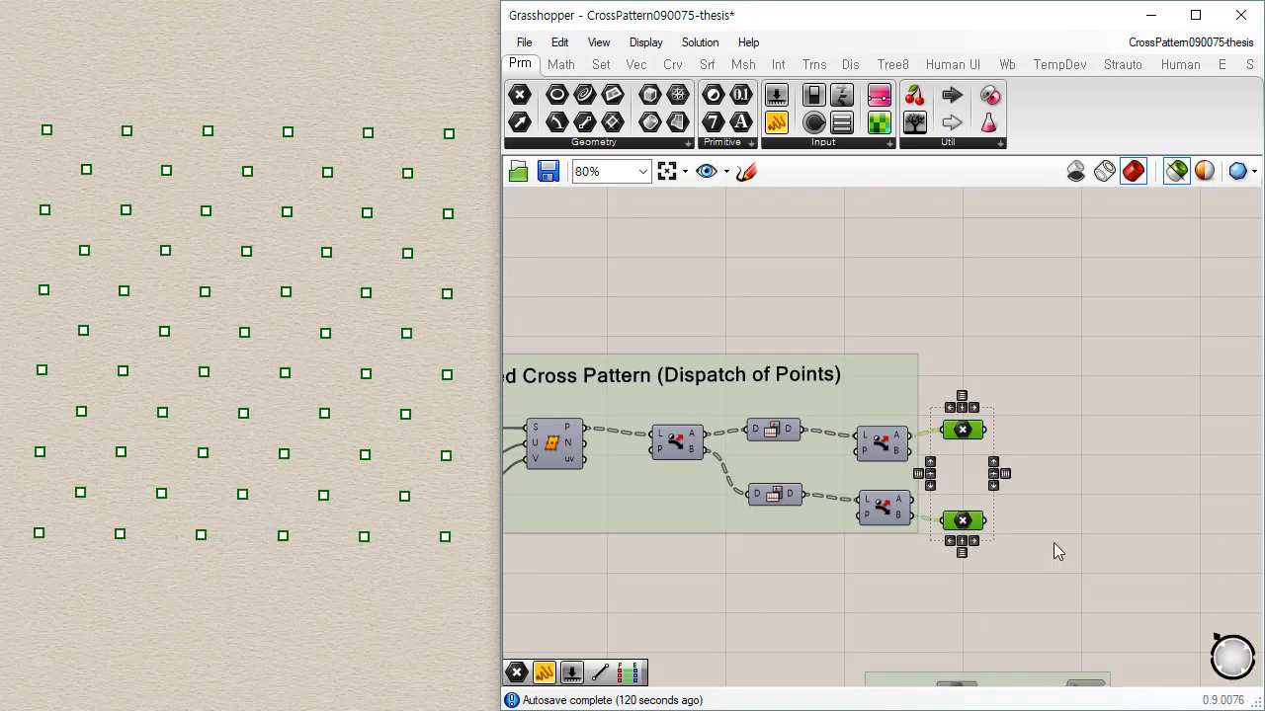
# Step: Review the Shift-based groups below the Segmented Cross Pattern and return to the Dispatch group's Point outputs
pyautogui.scroll(-1, 1053, 546)
pyautogui.scroll(-2, 1053, 542)
pyautogui.moveTo(1085, 584); pyautogui.dragTo(879, 369, button='right')
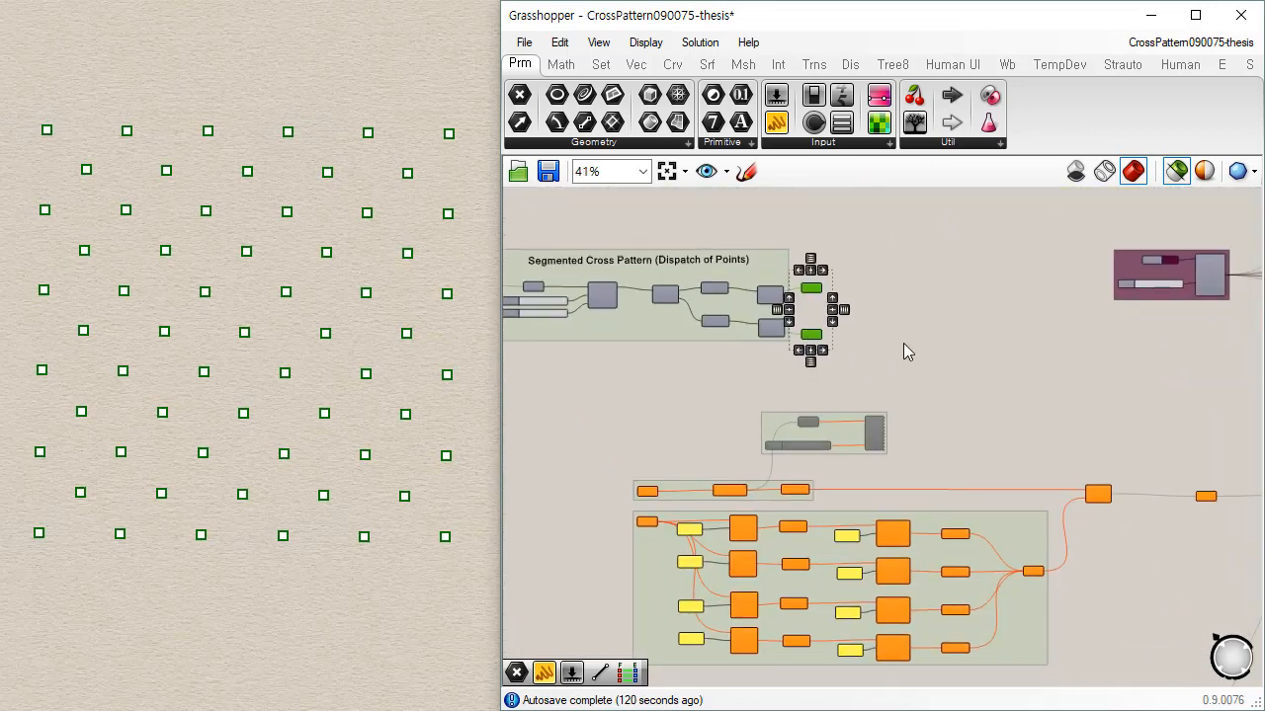
pyautogui.scroll(2, 685, 471)
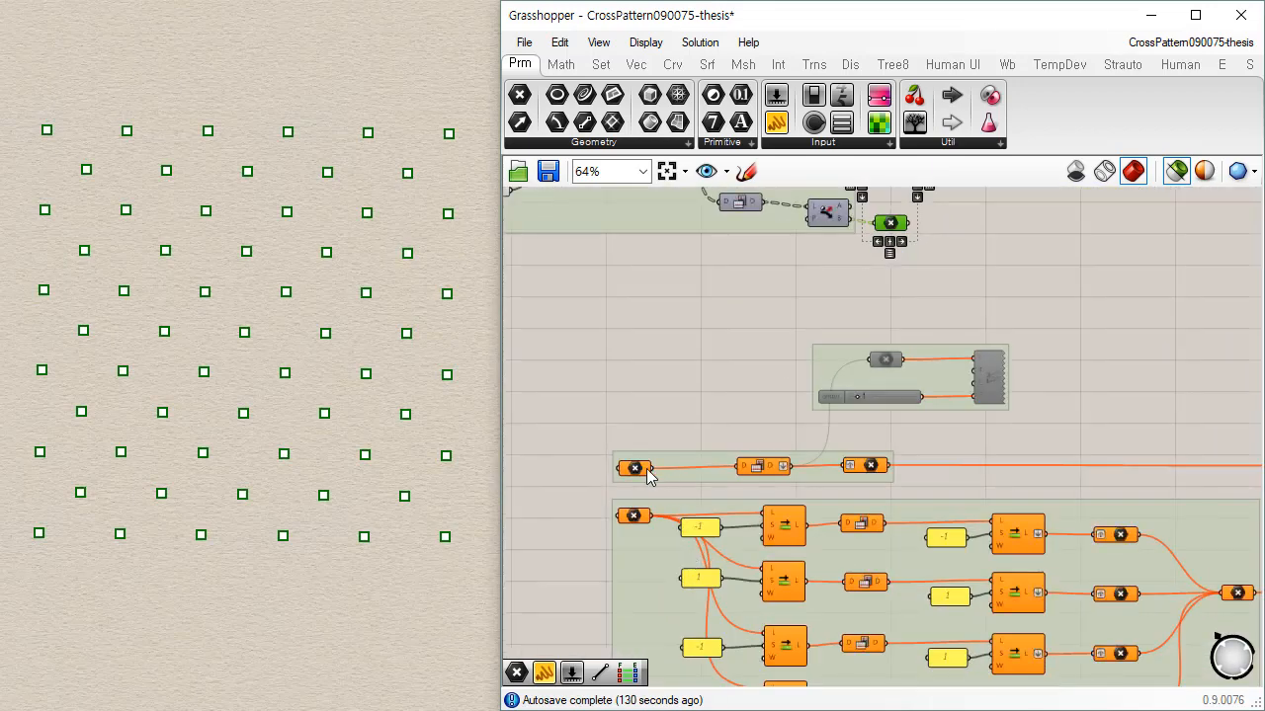
pyautogui.scroll(2, 641, 479)
pyautogui.moveTo(1047, 358); pyautogui.dragTo(527, 654, button='right')
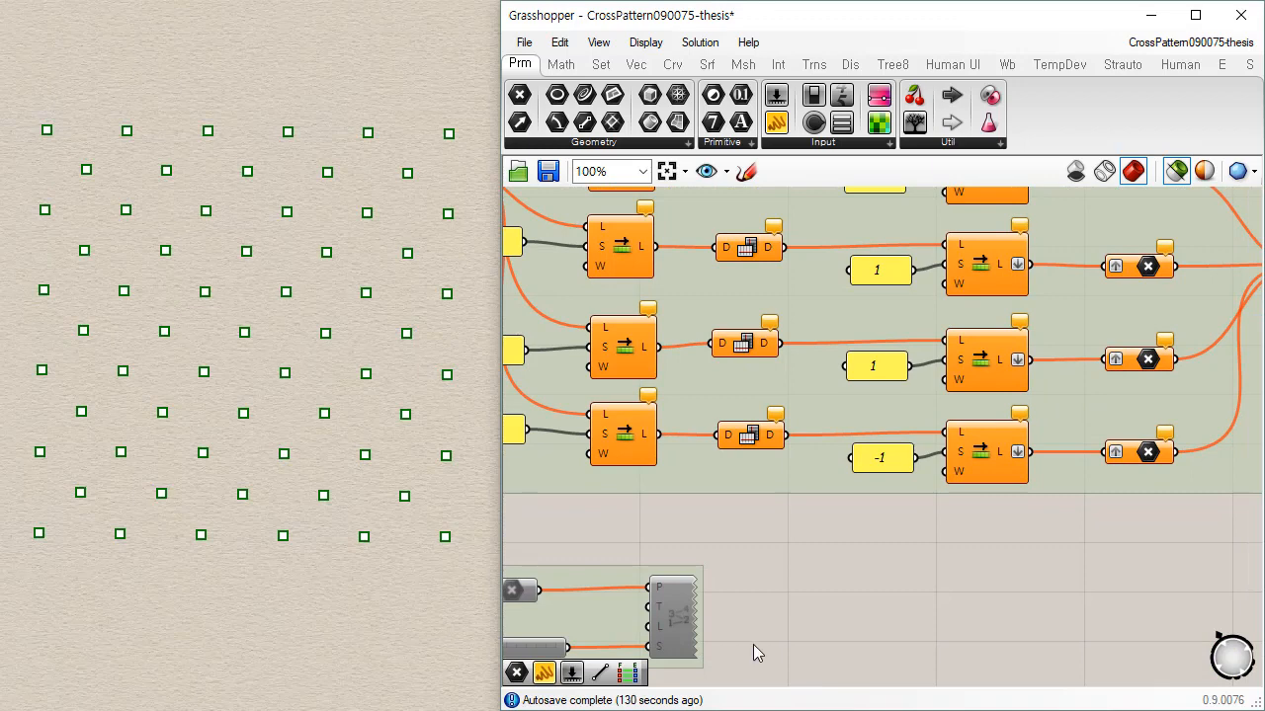
pyautogui.moveTo(861, 319); pyautogui.dragTo(813, 523, button='right')
pyautogui.scroll(-4, 806, 529)
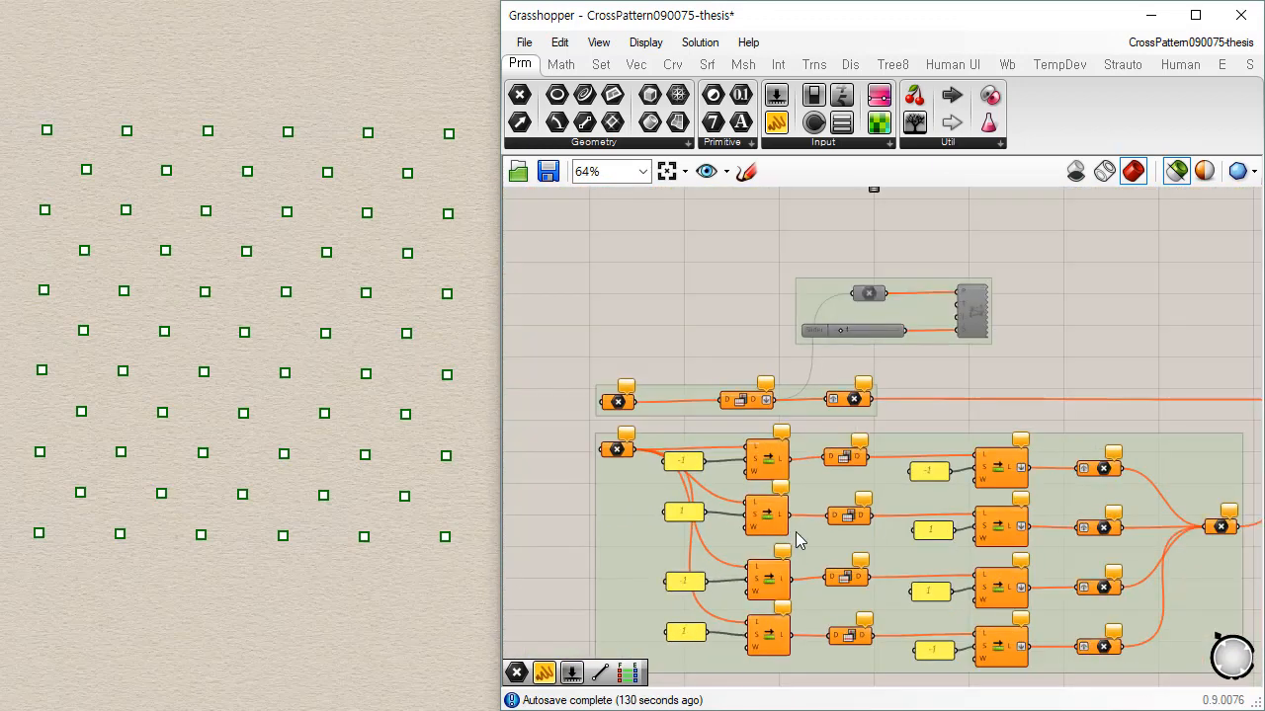
pyautogui.moveTo(848, 346); pyautogui.dragTo(780, 459, button='right')
pyautogui.scroll(4, 776, 450)
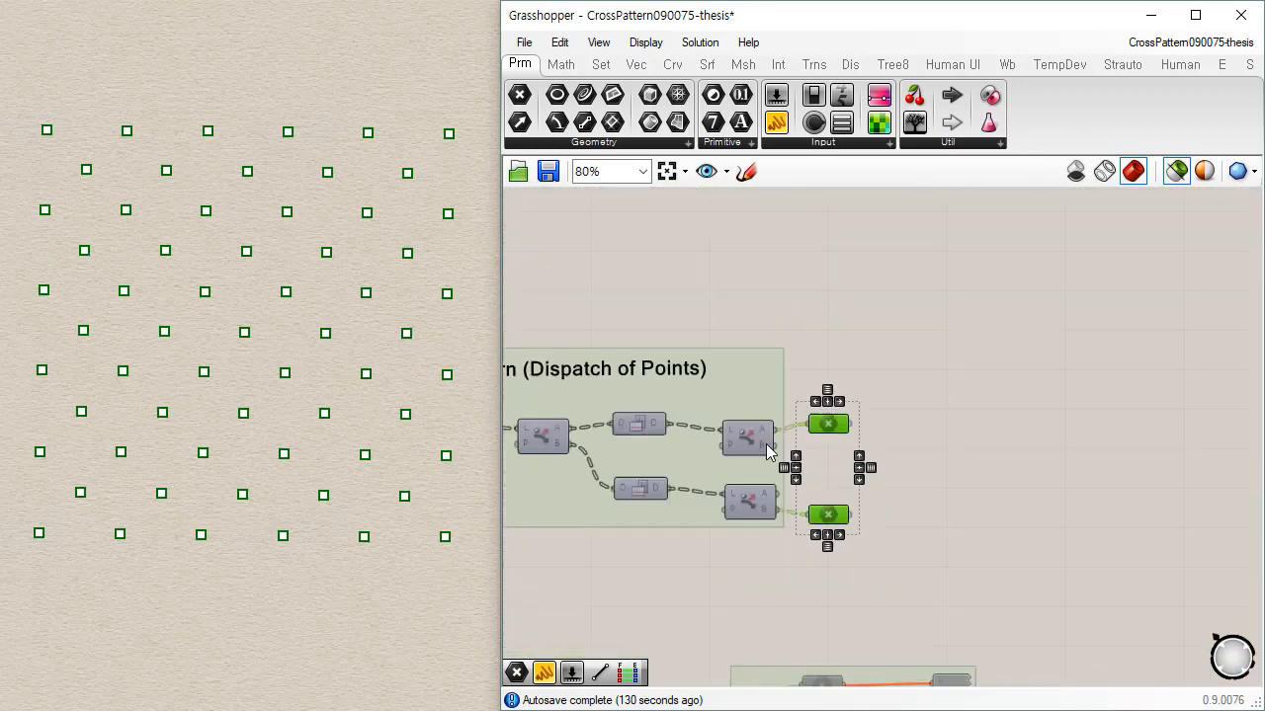
# Step: Check both Dispatch Point outputs together at close range, including the data structure, and clear the selection
pyautogui.click(988, 407)
pyautogui.click(833, 411)
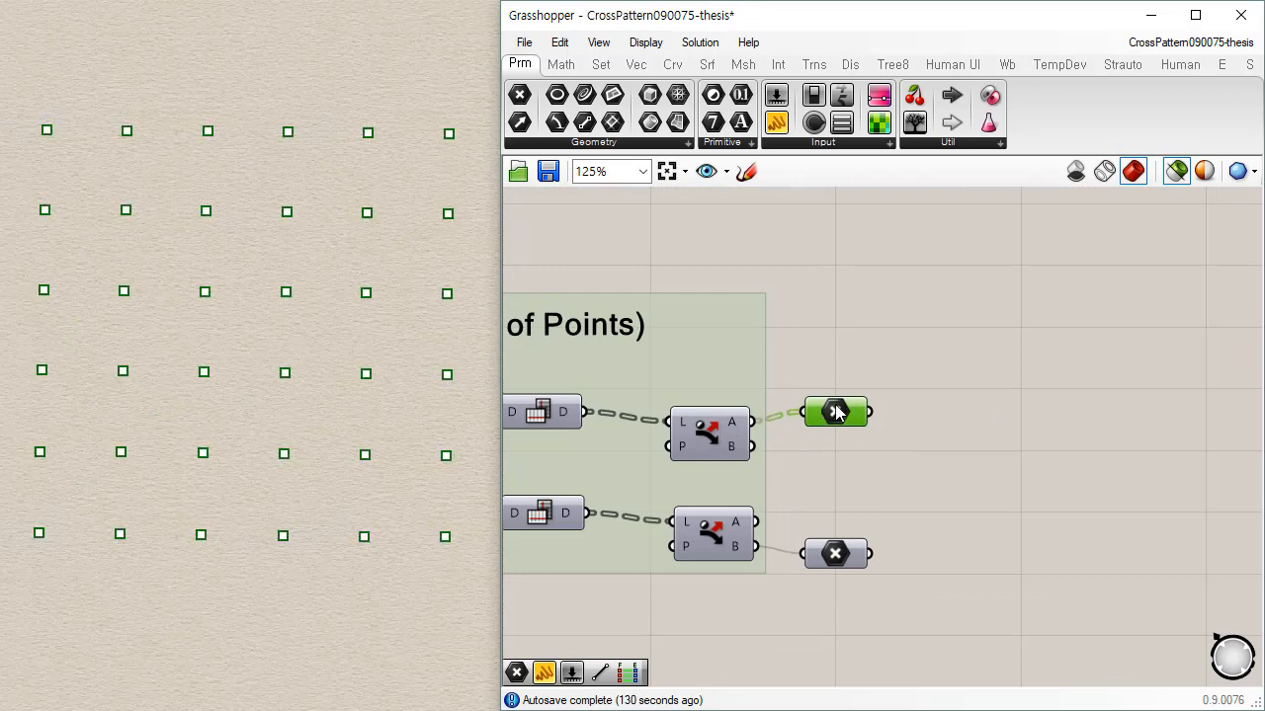
pyautogui.keyDown('shift'); pyautogui.click(835, 555); pyautogui.keyUp('shift')
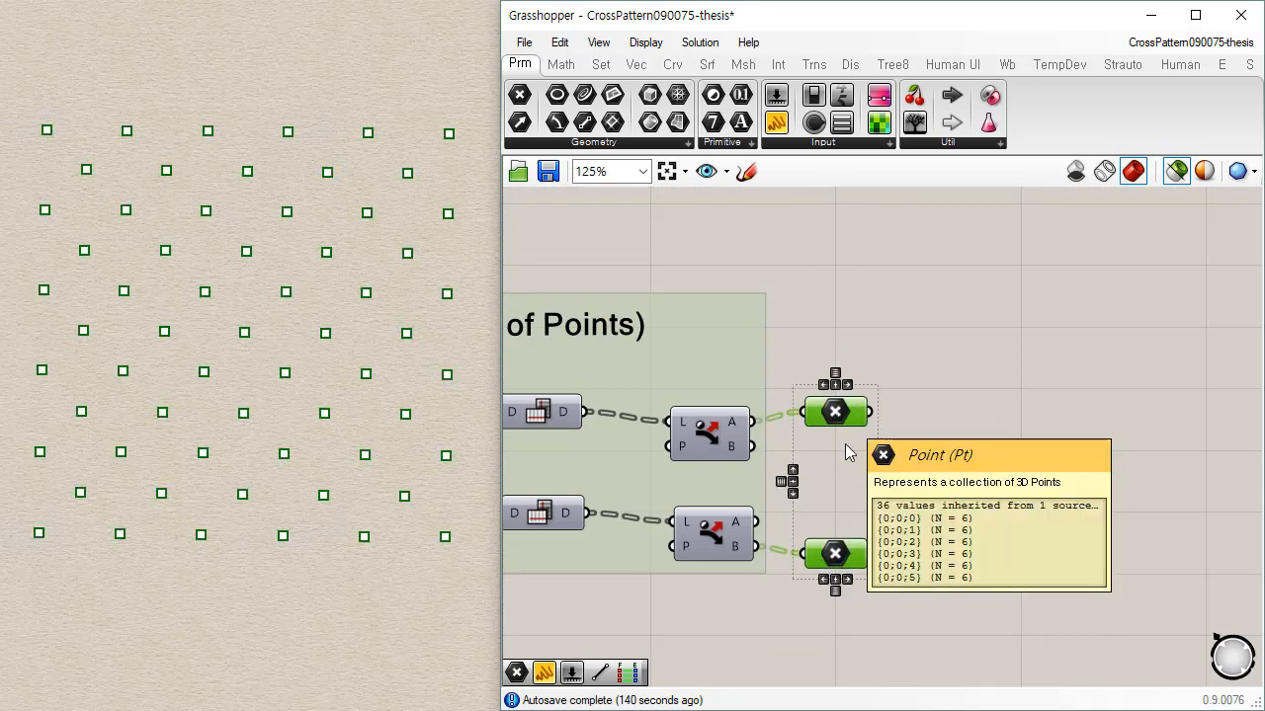
pyautogui.click(970, 554)
# Step: Compare the lower and upper Point parameters' grids in turn, and preview them together beside the full Segmented Cross Pattern group
pyautogui.scroll(-4, 814, 560)
pyautogui.click(824, 563)
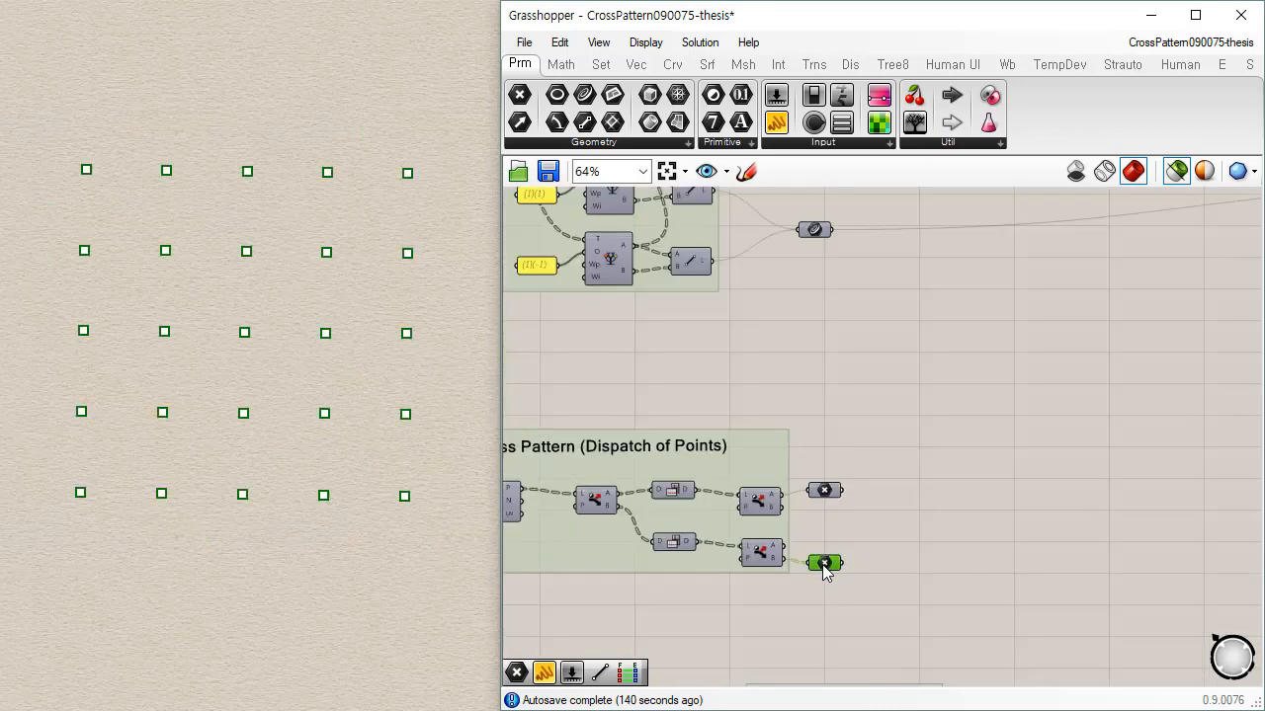
pyautogui.click(826, 490)
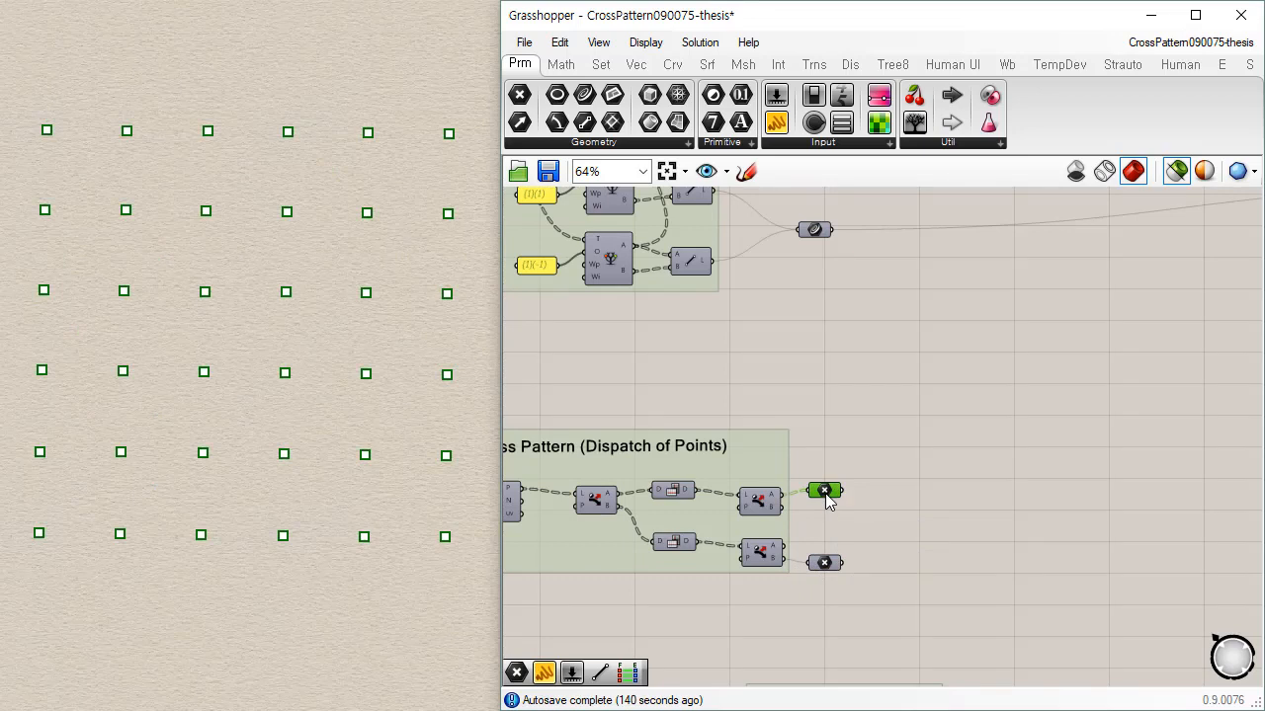
pyautogui.click(826, 564)
pyautogui.click(826, 564)
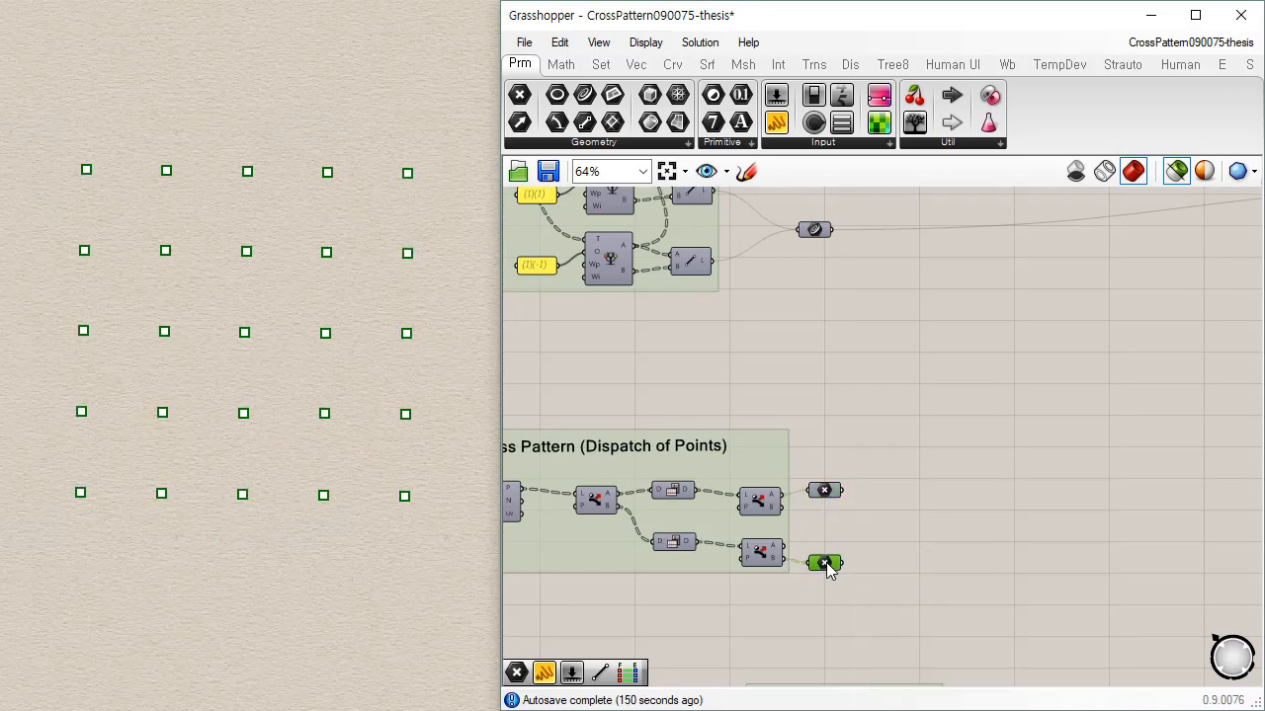
pyautogui.keyDown('shift'); pyautogui.click(826, 491); pyautogui.keyUp('shift')
pyautogui.moveTo(714, 517); pyautogui.dragTo(990, 473, button='right')
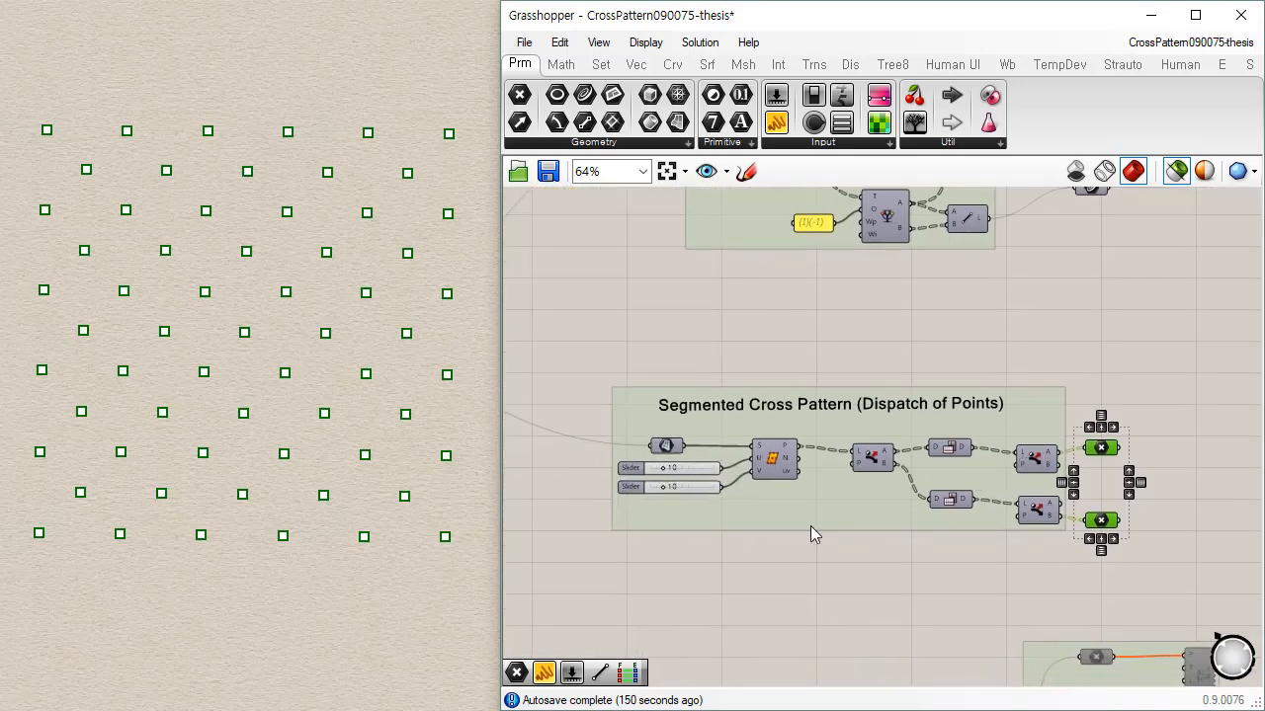
# Step: Bake the Curve parameter that collects the Relative Item lines, using the default attributes
pyautogui.click(742, 512)
pyautogui.moveTo(949, 356); pyautogui.dragTo(811, 525, button='right')
pyautogui.rightClick(950, 357)
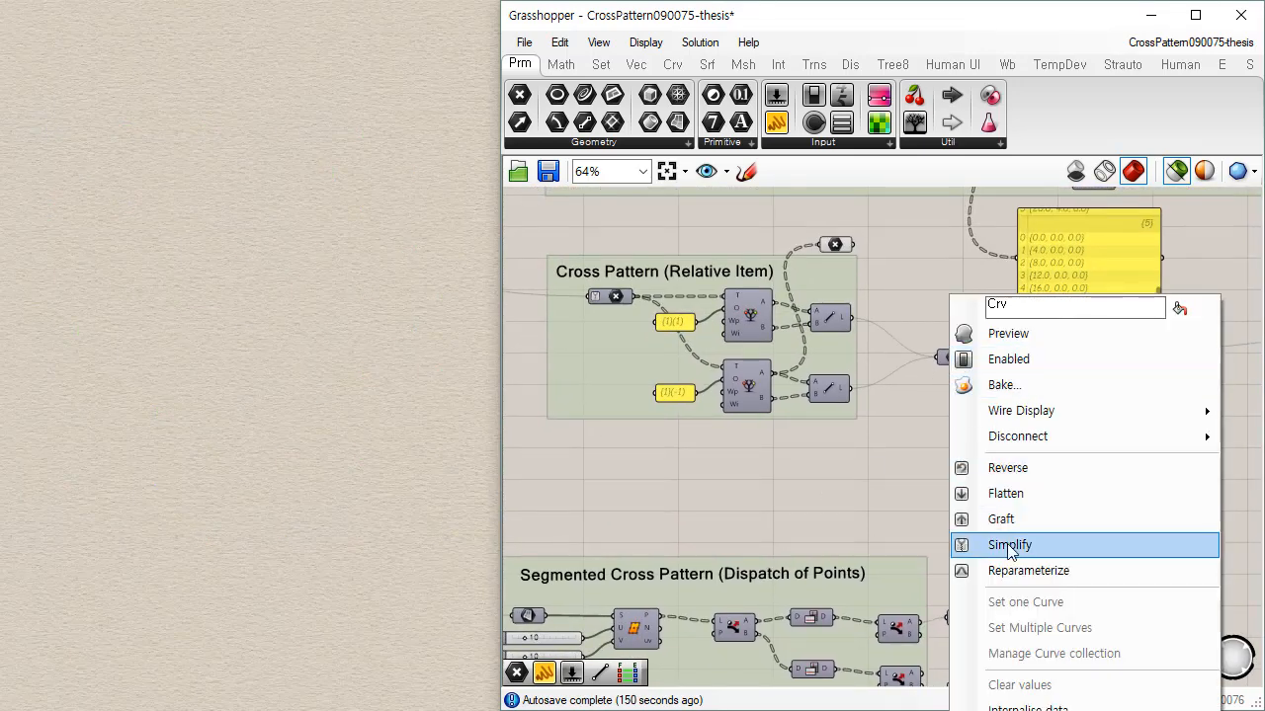
pyautogui.click(1020, 387)
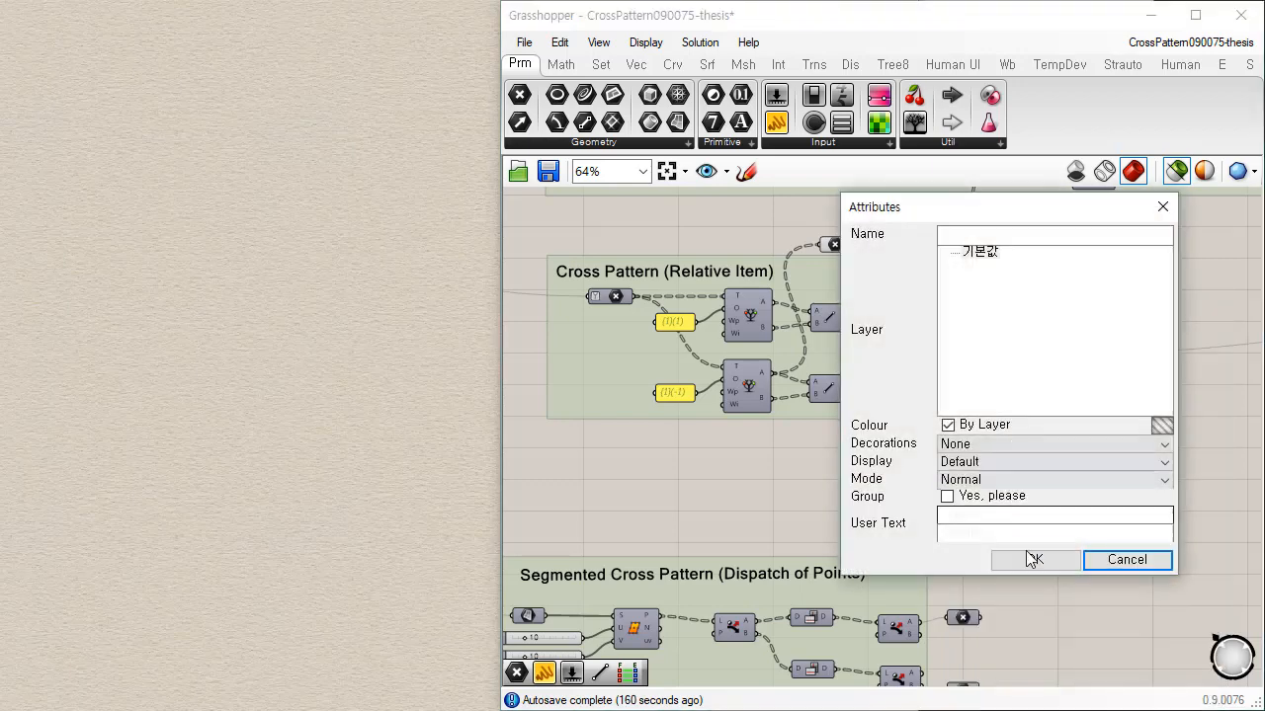
pyautogui.click(1034, 560)
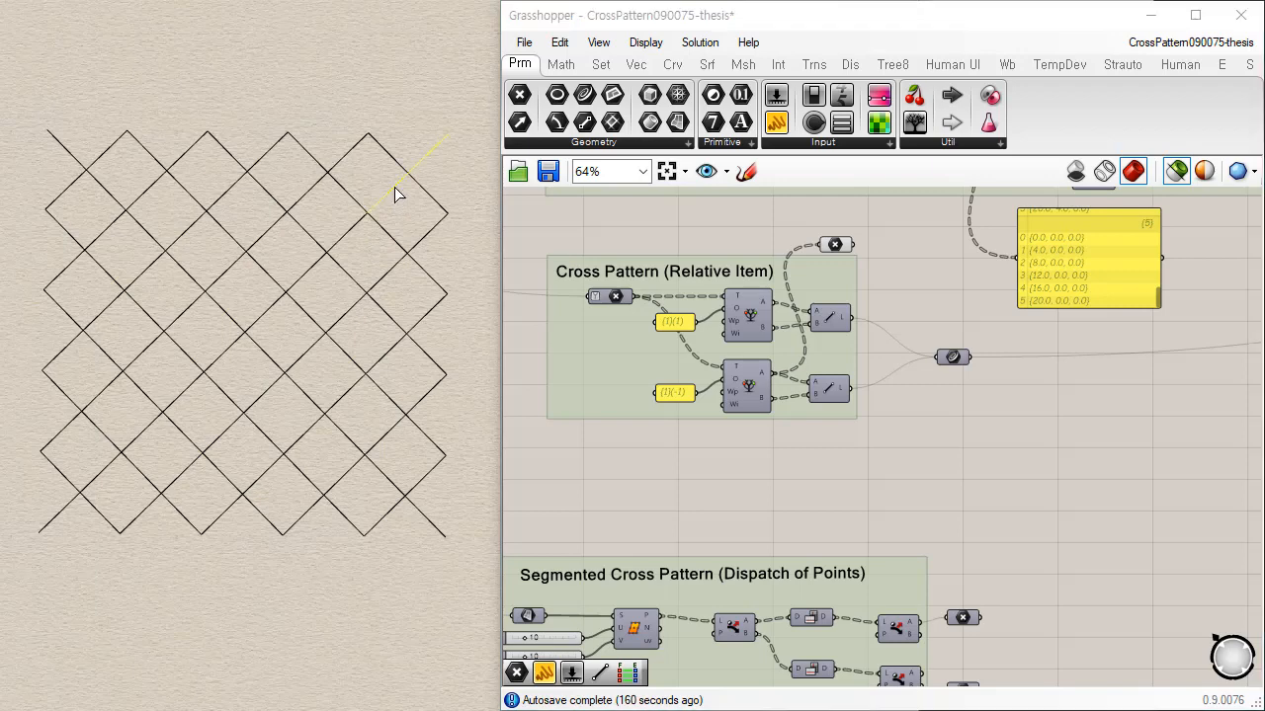
# Step: Pick one baked corner line in the viewport and inspect the cross pattern in perspective
pyautogui.click(420, 187)
pyautogui.moveTo(374, 346)
pyautogui.mouseDown(button='right')
pyautogui.moveTo(330, 444)
pyautogui.moveTo(327, 339)
pyautogui.moveTo(363, 348)
pyautogui.moveTo(269, 478)
pyautogui.moveTo(390, 545)
pyautogui.moveTo(372, 614)
pyautogui.moveTo(355, 564)
pyautogui.moveTo(404, 359)
pyautogui.moveTo(390, 329)
pyautogui.mouseUp(button='right')
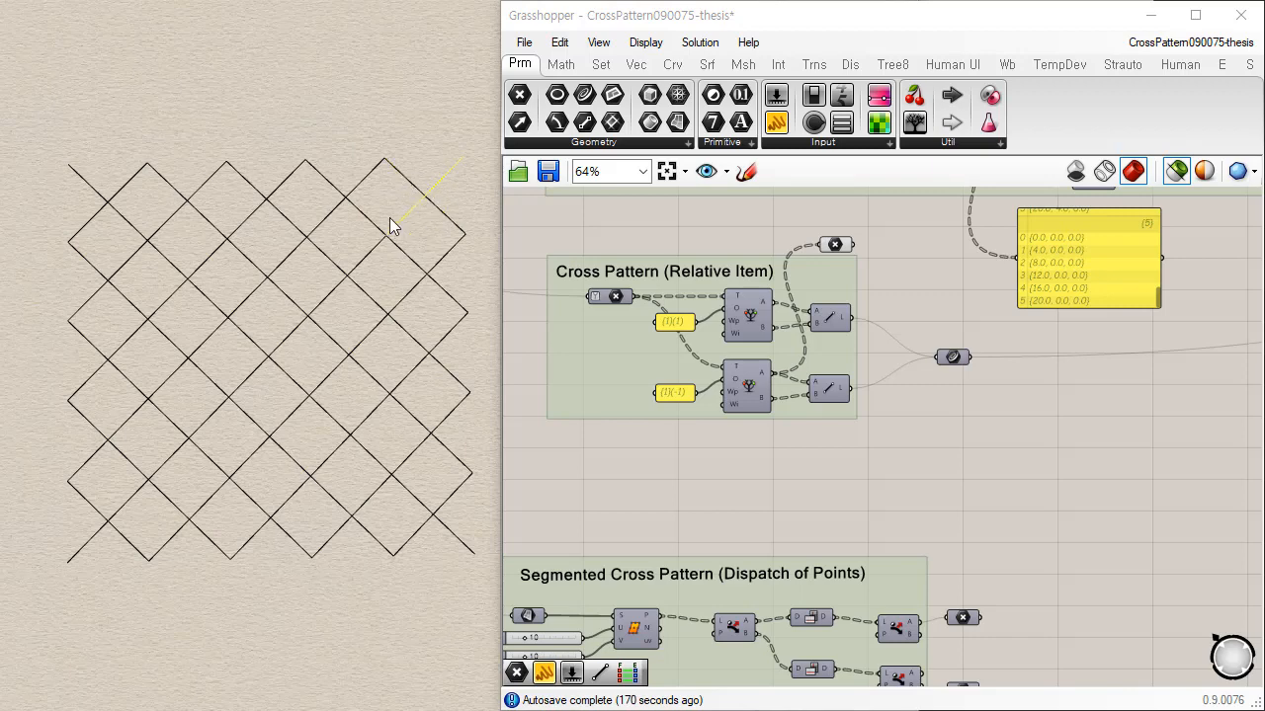
pyautogui.moveTo(376, 556); pyautogui.dragTo(315, 601, button='right')
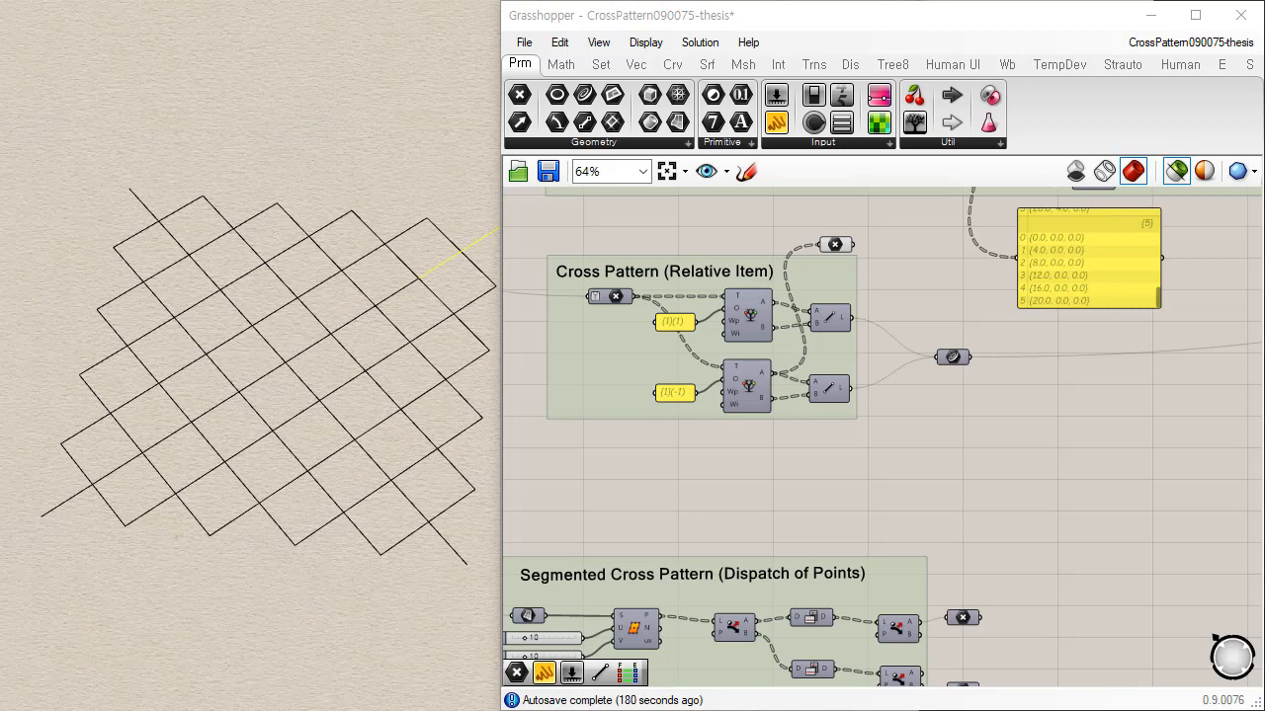
pyautogui.click(155, 166)
pyautogui.click(30, 417)
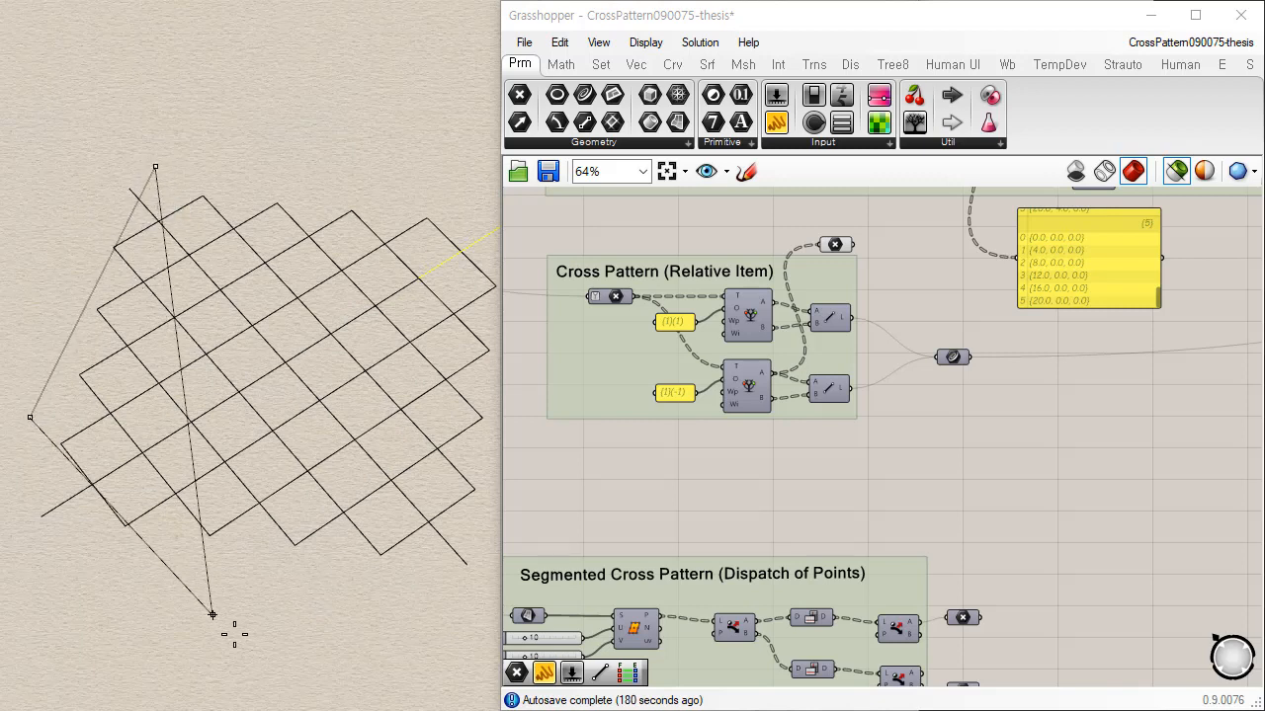
pyautogui.press('Escape')
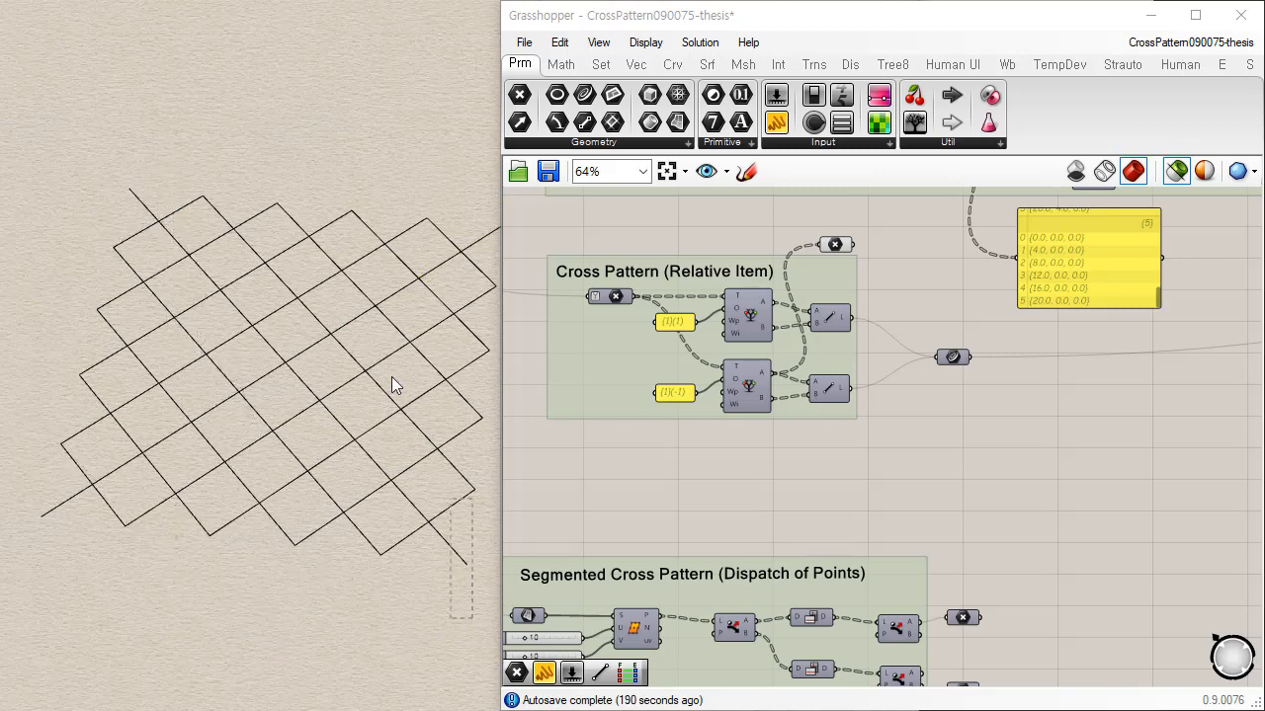
# Step: Delete all the baked cross-pattern lines from the viewport
pyautogui.moveTo(83, 102); pyautogui.dragTo(77, 100)
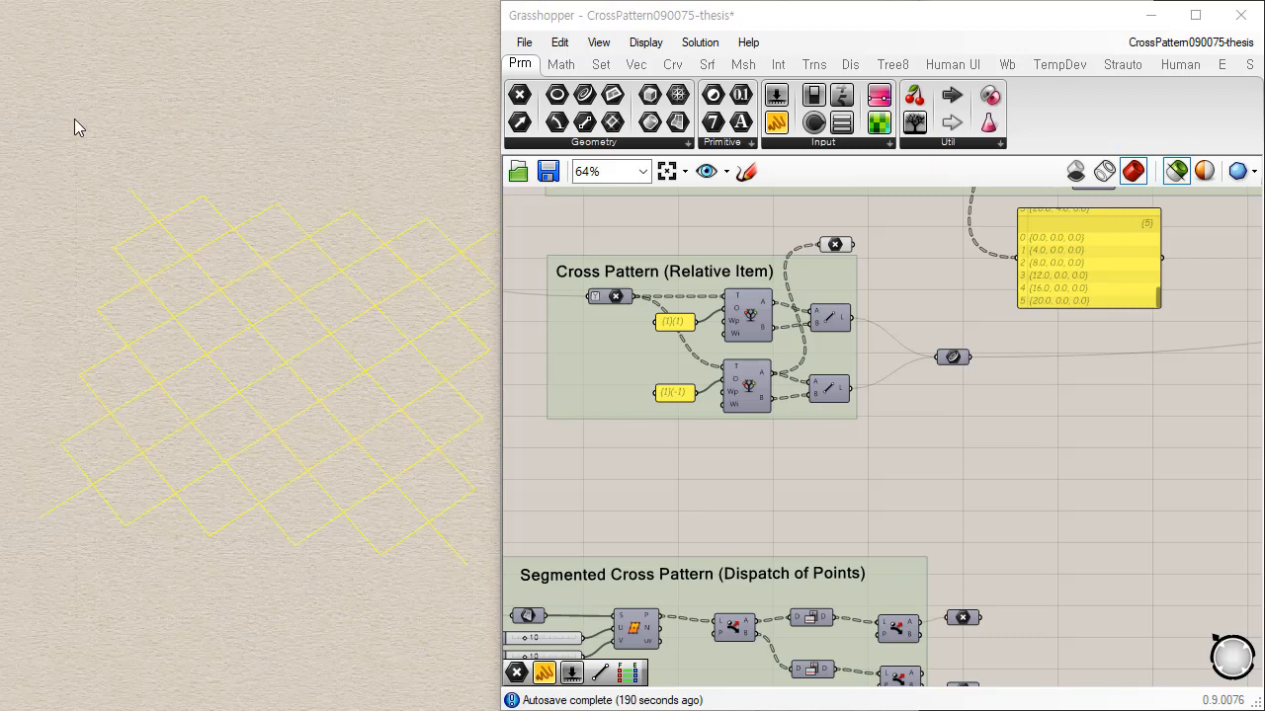
pyautogui.press('Delete')
# Step: Draw a four-corner surface freehand across the empty viewport
pyautogui.click(130, 174)
pyautogui.click(29, 518)
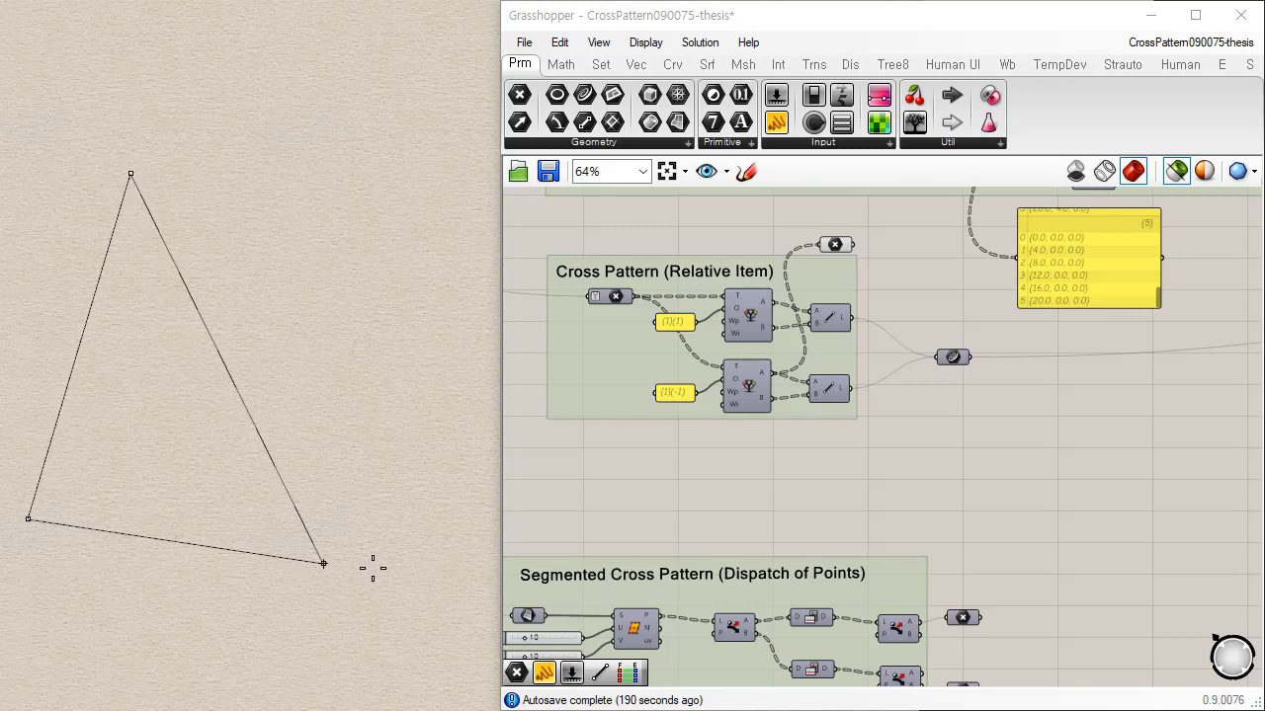
pyautogui.click(419, 579)
pyautogui.click(433, 211)
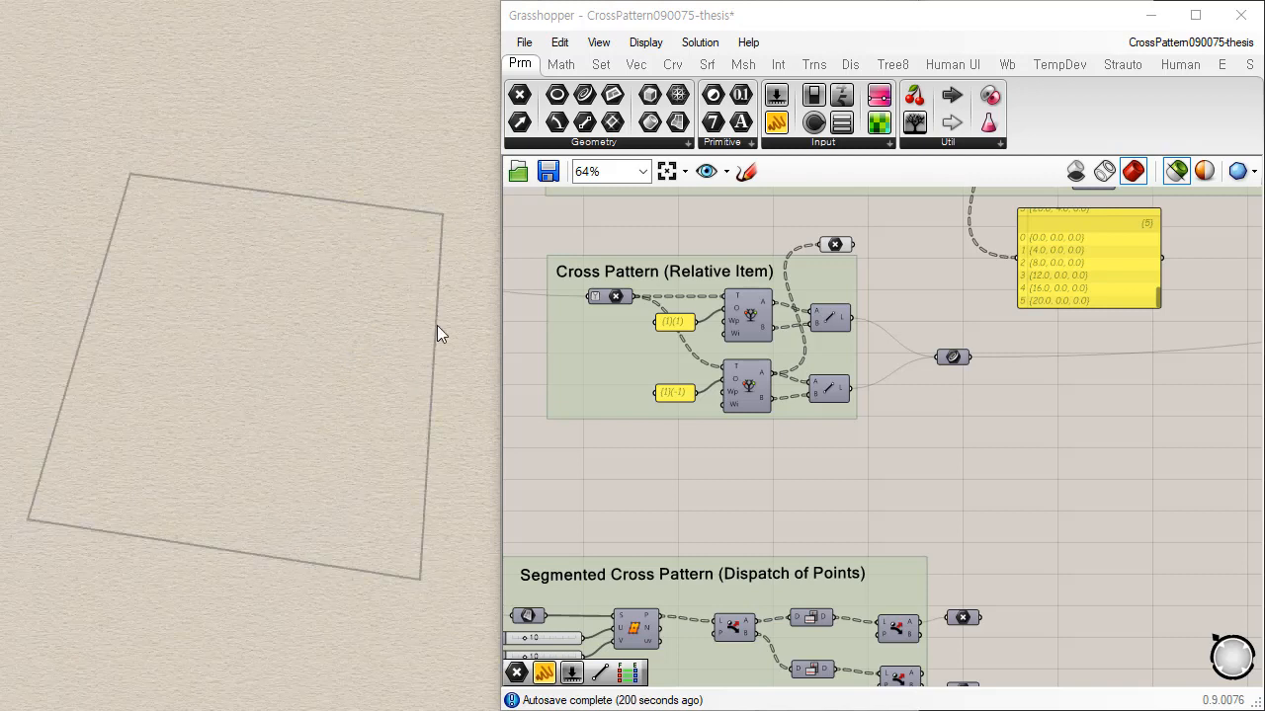
# Step: Rebuild the four-corner surface to give it a denser control point grid
pyautogui.moveTo(438, 333); pyautogui.dragTo(441, 523, button='right')
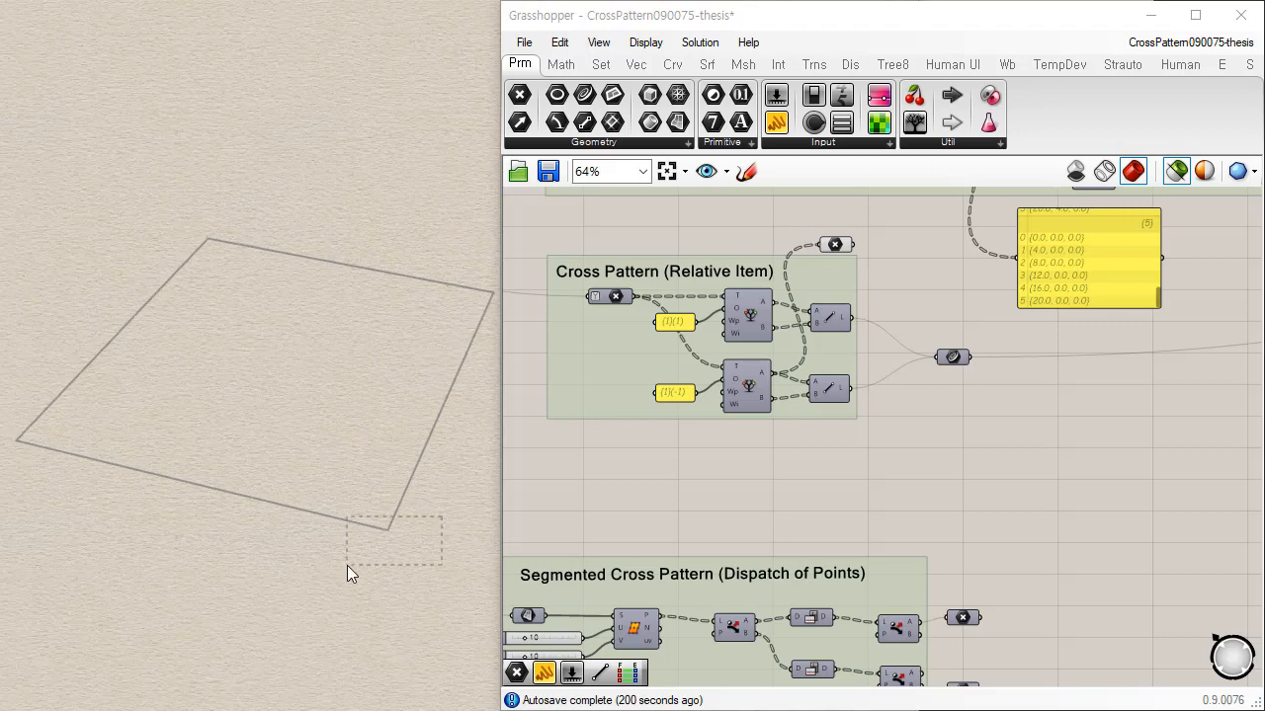
pyautogui.moveTo(347, 565); pyautogui.dragTo(348, 564)
pyautogui.press('Return')
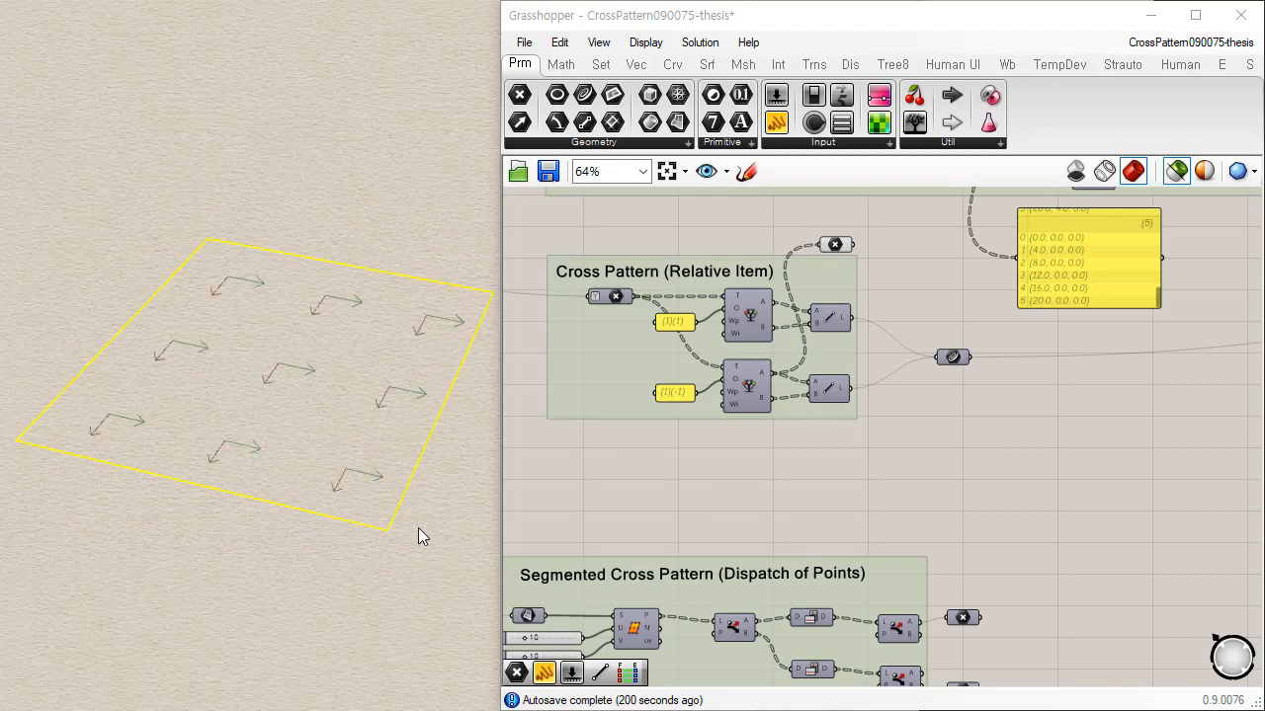
pyautogui.click(570, 429)
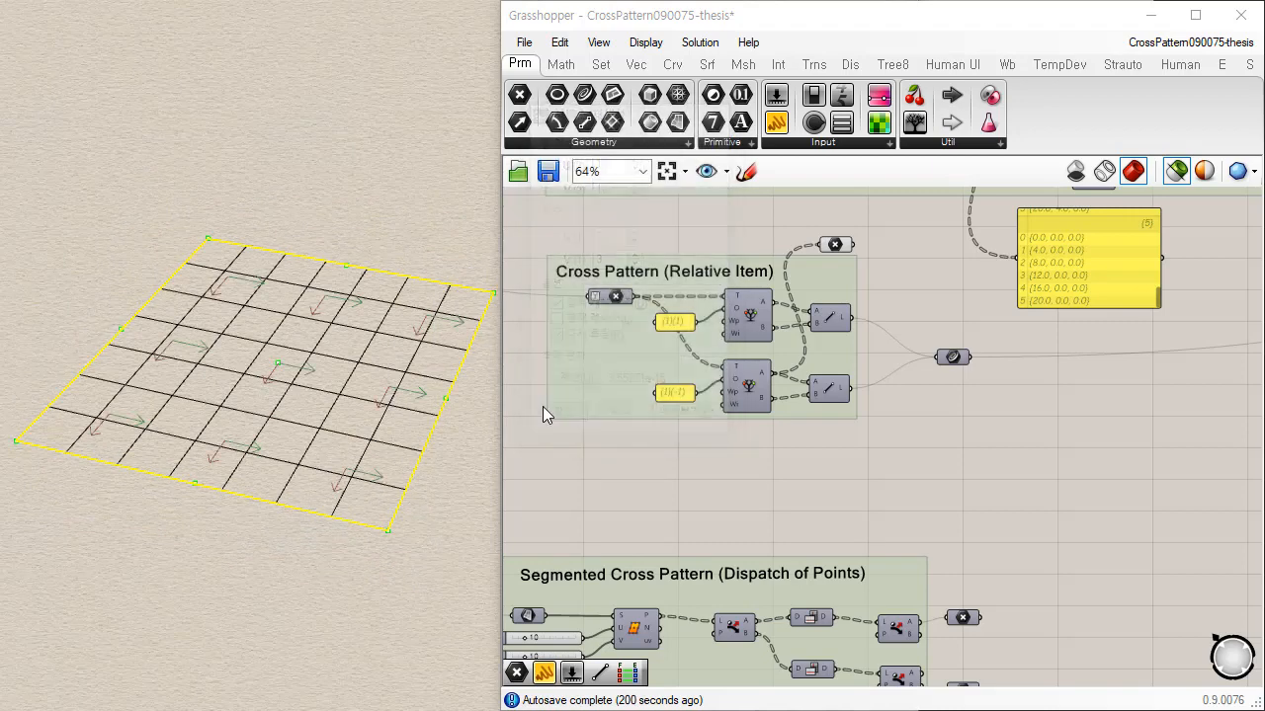
# Step: Turn on the rebuilt surface's control points, select the central band of them and raise it
pyautogui.moveTo(197, 179); pyautogui.dragTo(393, 558)
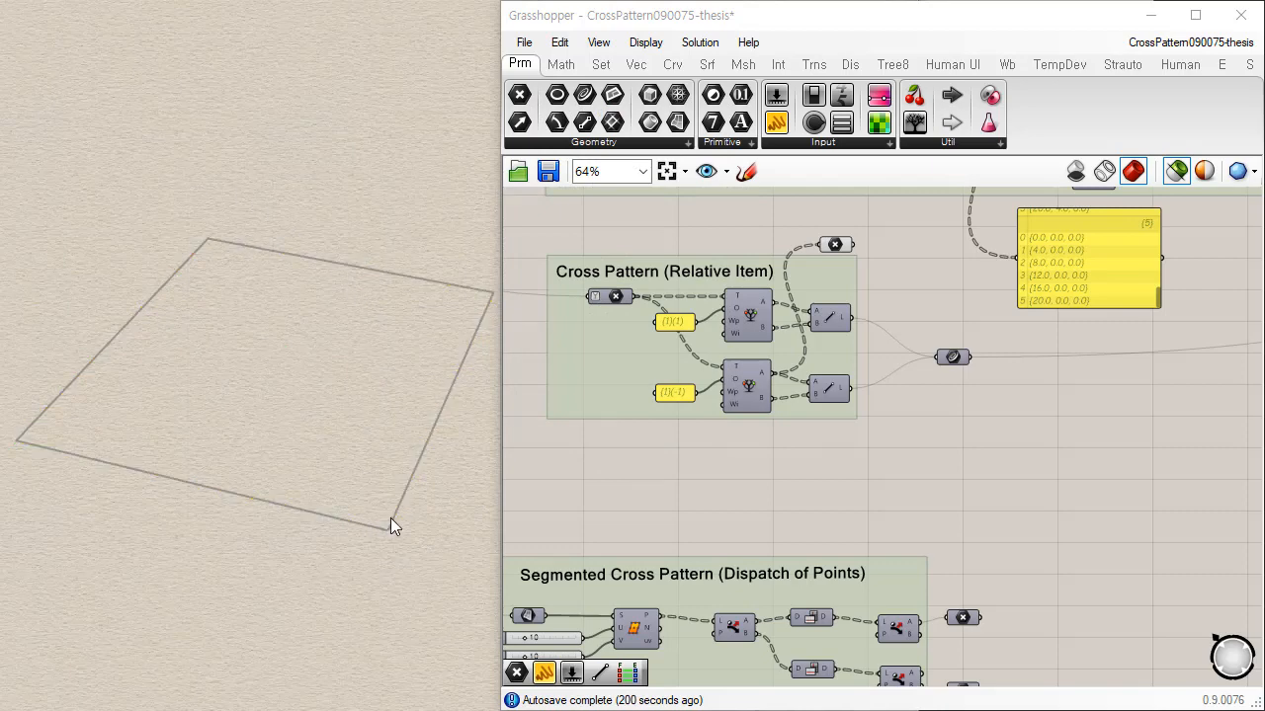
pyautogui.click(405, 478)
pyautogui.press('F10')
pyautogui.moveTo(165, 196); pyautogui.dragTo(420, 633)
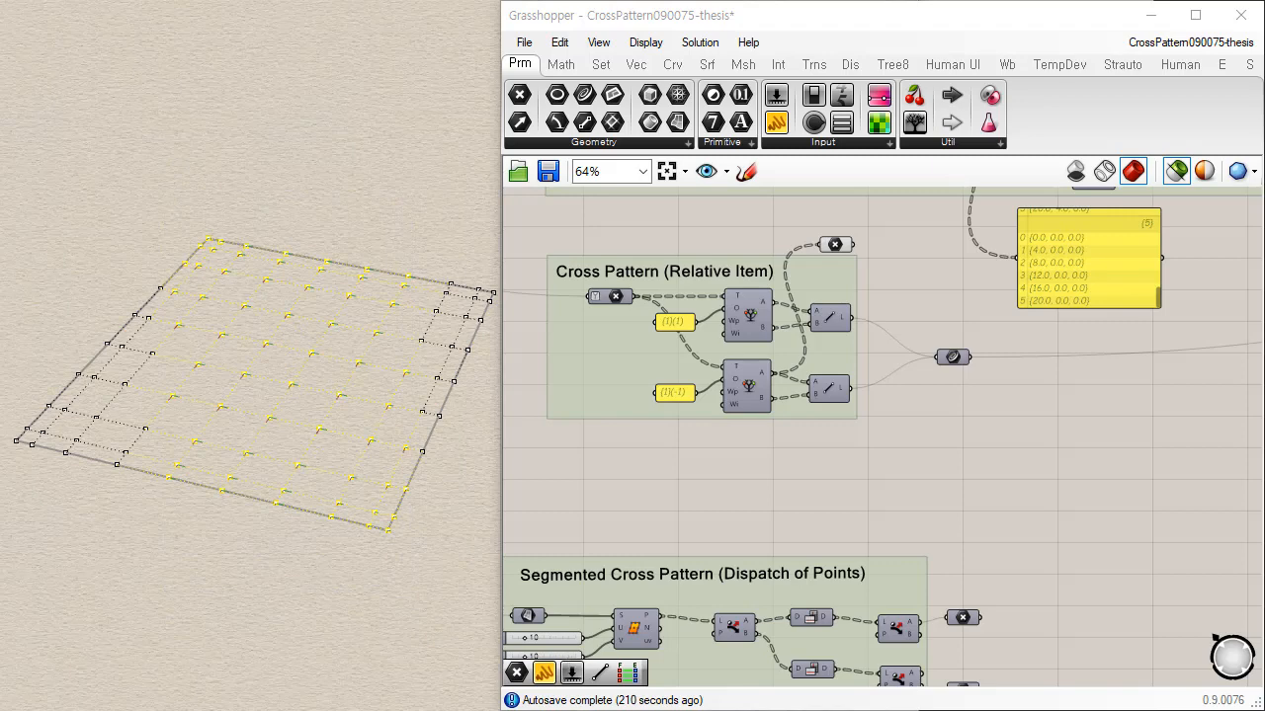
pyautogui.moveTo(283, 324); pyautogui.dragTo(278, 143)
pyautogui.moveTo(264, 192); pyautogui.dragTo(266, 232)
# Step: Select the control points along one end of the surface, raise them and clear the selection
pyautogui.scroll(-6, 321, 372)
pyautogui.moveTo(327, 397); pyautogui.dragTo(302, 397, button='right')
pyautogui.moveTo(336, 191); pyautogui.dragTo(446, 454)
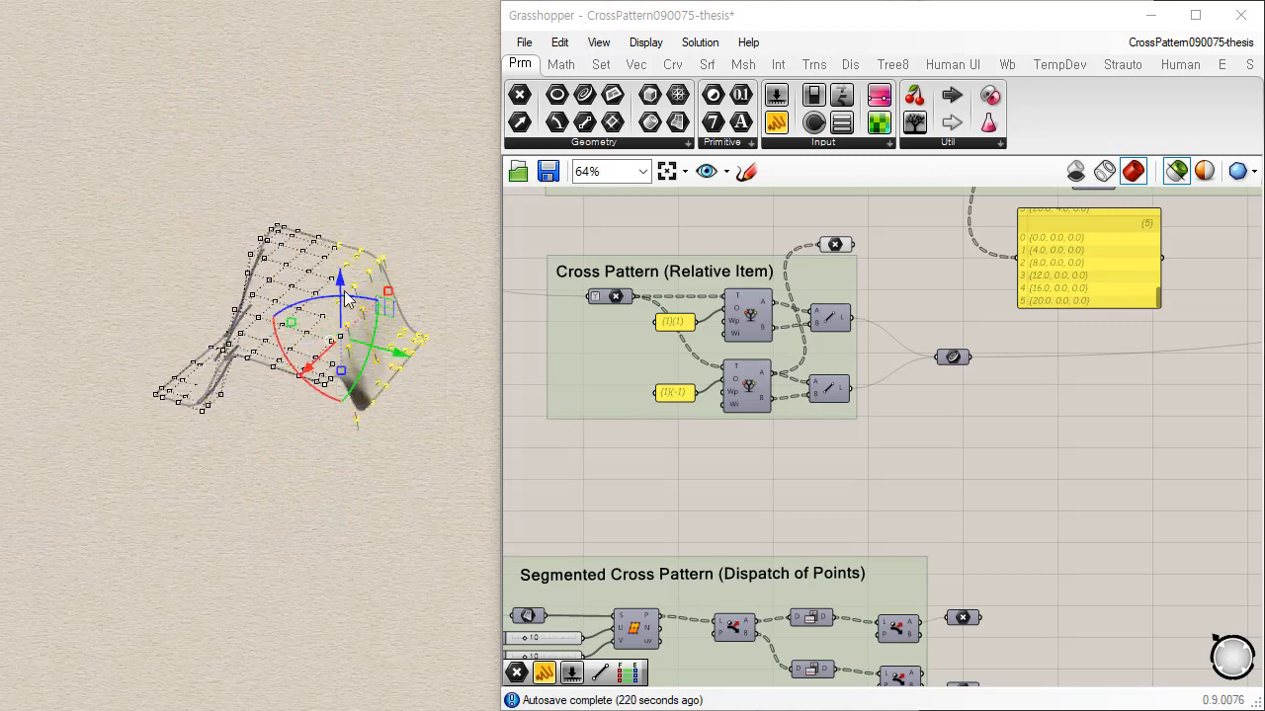
pyautogui.moveTo(340, 279); pyautogui.dragTo(384, 259)
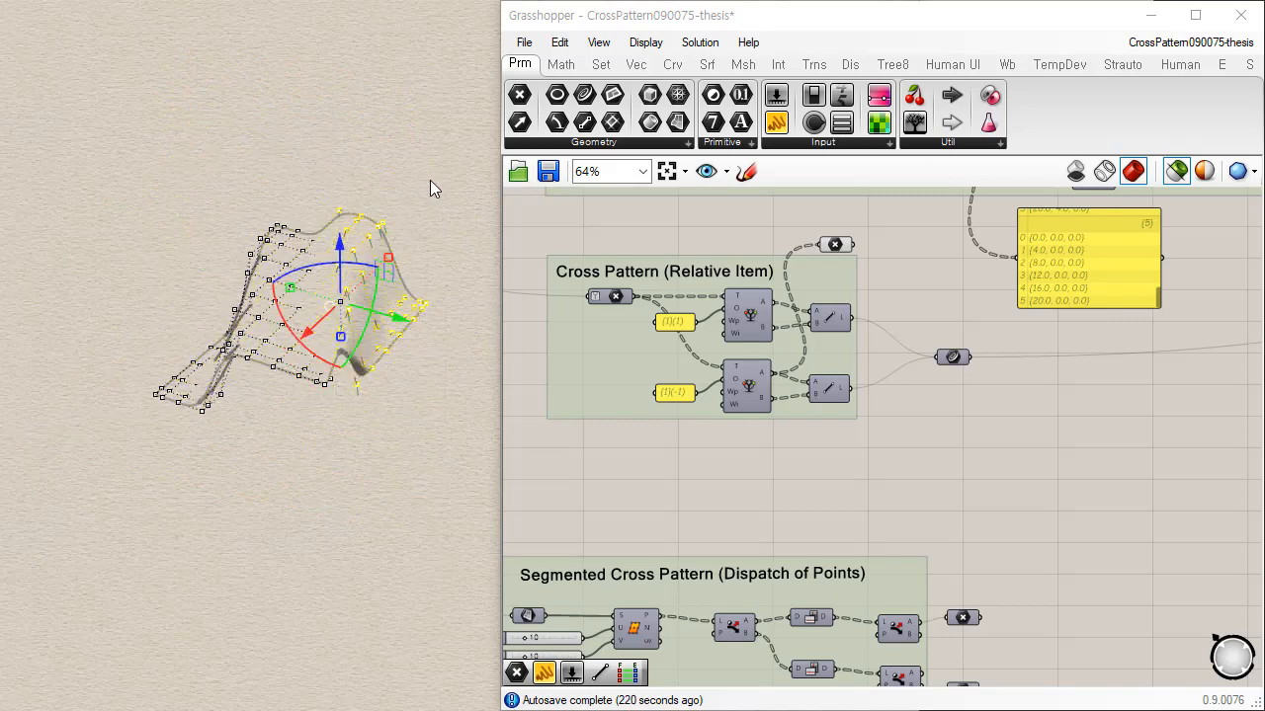
pyautogui.click(430, 183)
# Step: Select all the surface's control points, smooth them in U and V with UVN Move, and turn the points off
pyautogui.moveTo(353, 299); pyautogui.dragTo(335, 363, button='right')
pyautogui.moveTo(129, 144); pyautogui.dragTo(461, 476)
pyautogui.rightClick(201, 336)
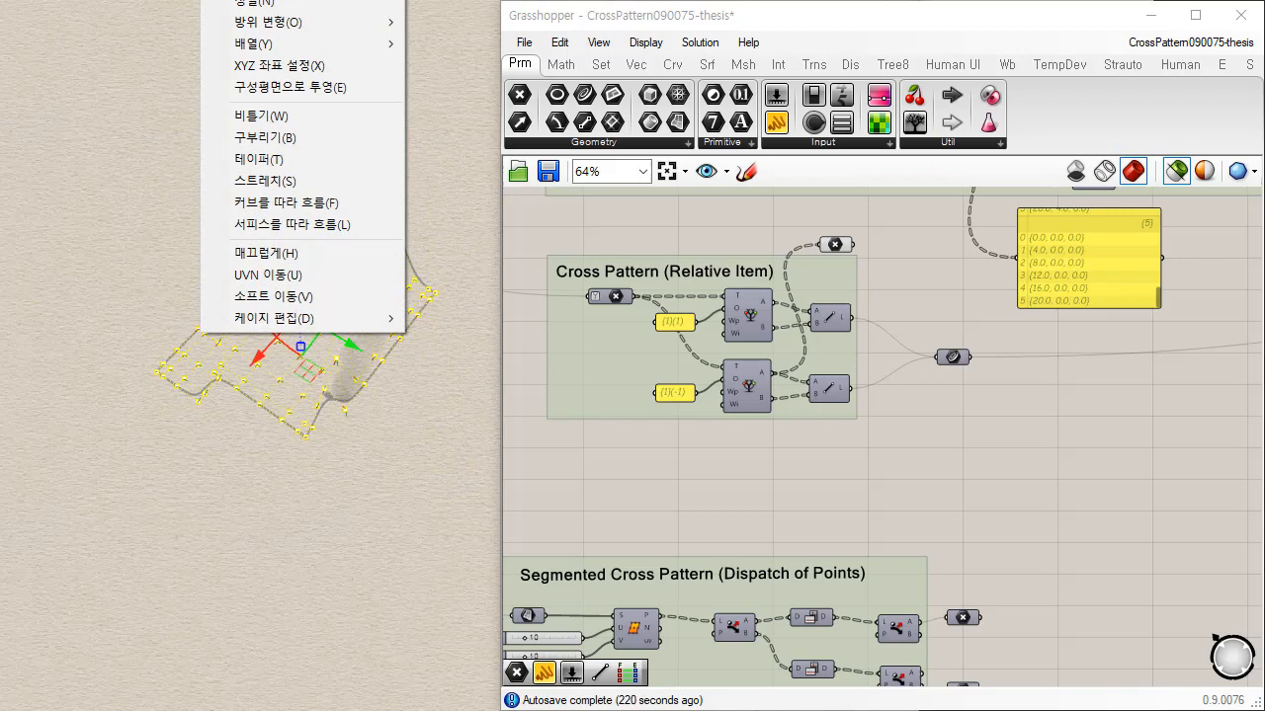
pyautogui.click(277, 275)
pyautogui.moveTo(351, 285); pyautogui.dragTo(543, 293)
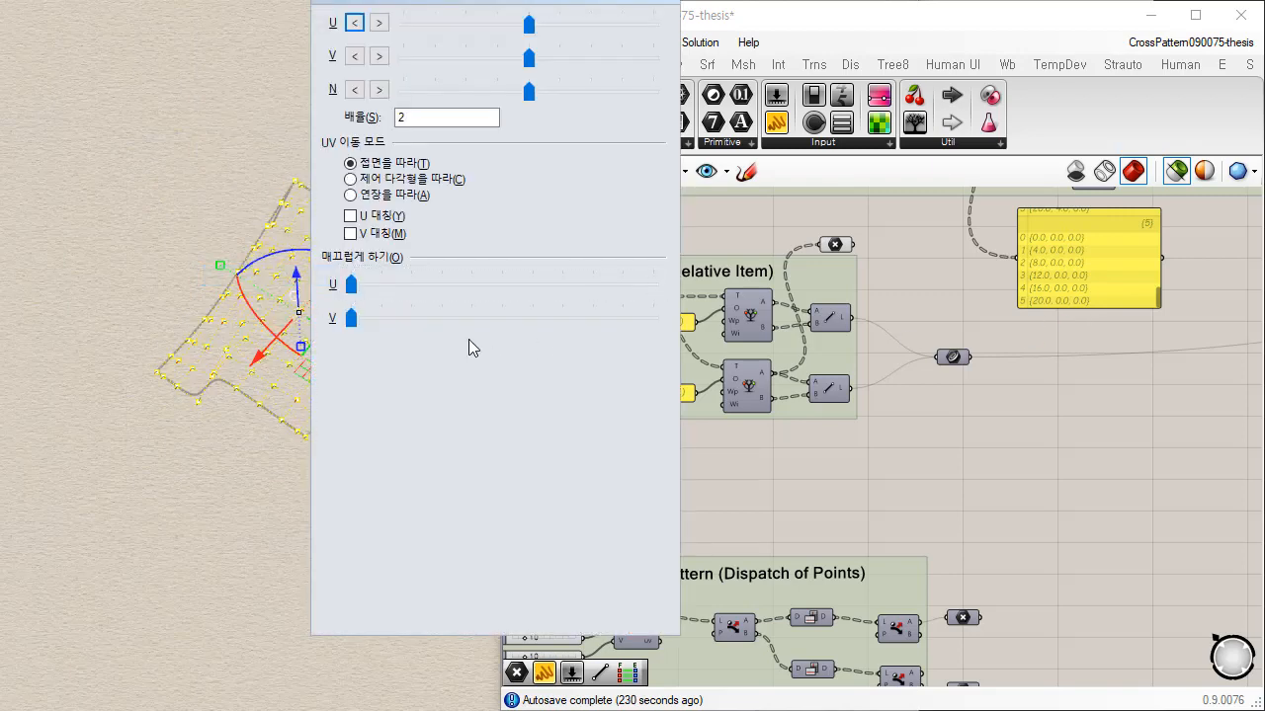
pyautogui.moveTo(350, 318); pyautogui.dragTo(652, 318)
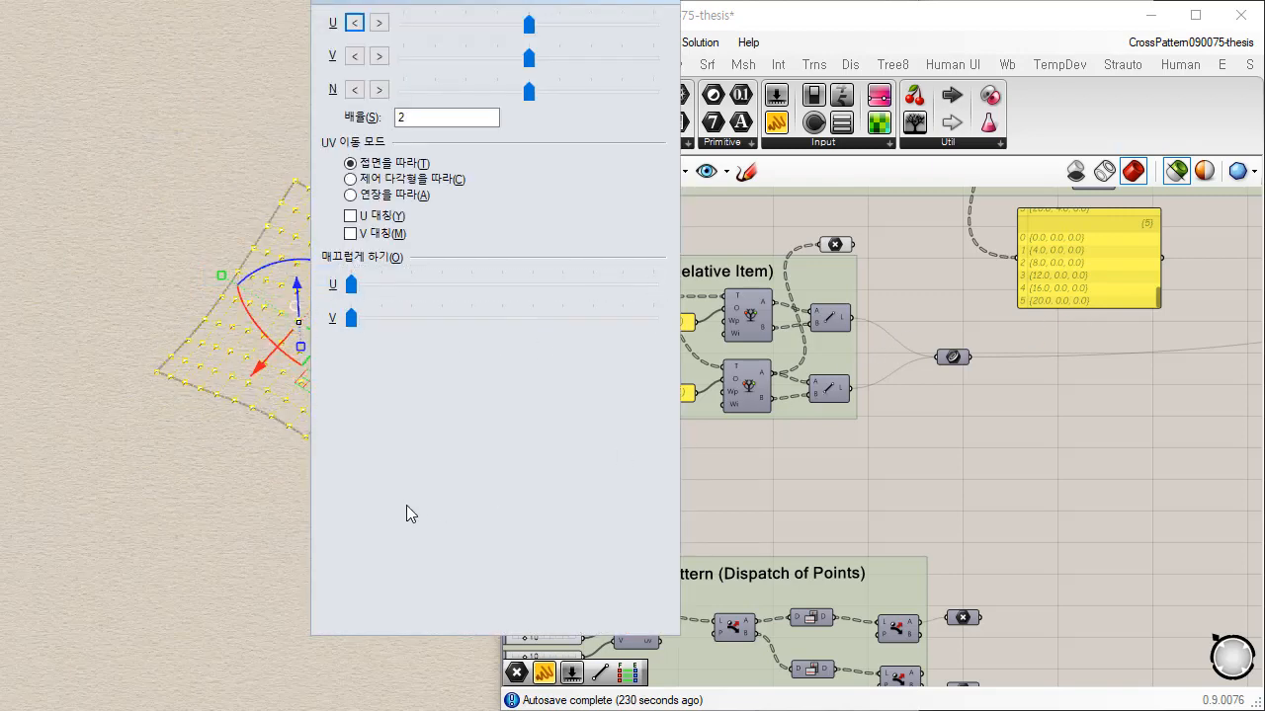
pyautogui.click(668, 2)
pyautogui.press('Escape')
pyautogui.moveTo(446, 370); pyautogui.dragTo(359, 419, button='right')
pyautogui.press('Escape')
# Step: Select the smoothed surface, show its control points again and view it from above
pyautogui.click(373, 357)
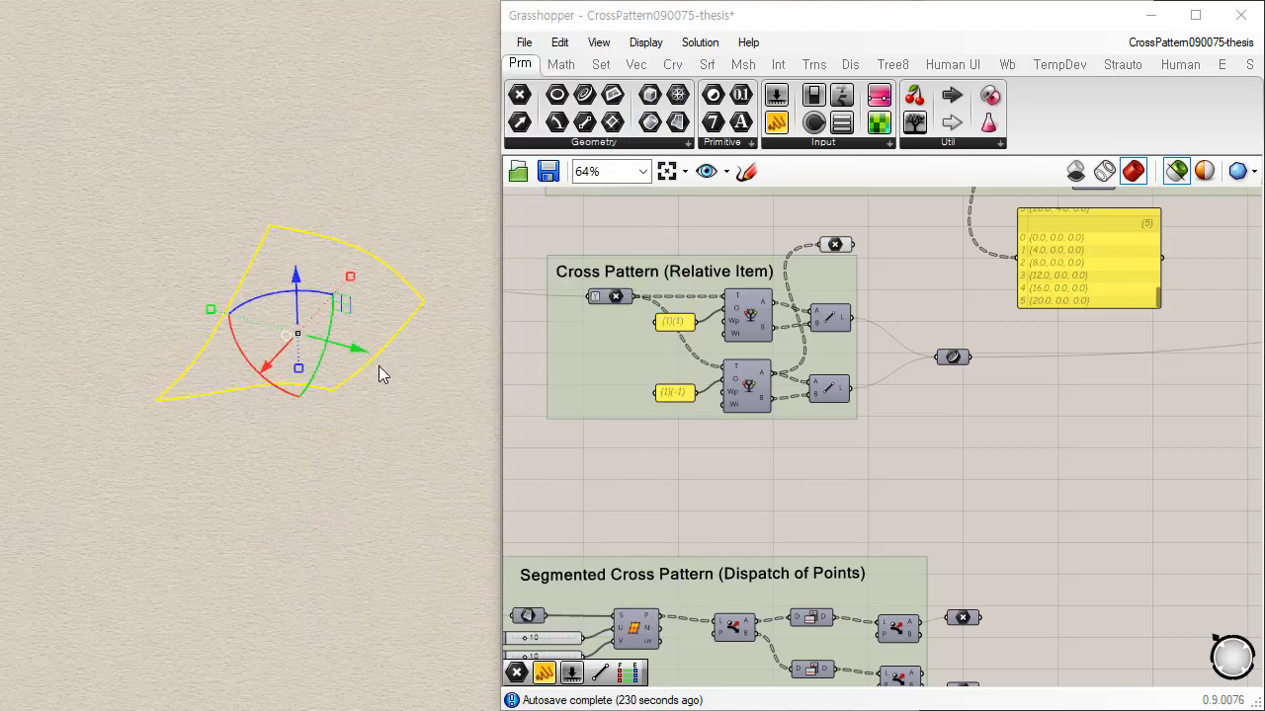
pyautogui.click(375, 388)
pyautogui.click(384, 353)
pyautogui.click(410, 365)
pyautogui.moveTo(400, 365); pyautogui.dragTo(329, 491, button='right')
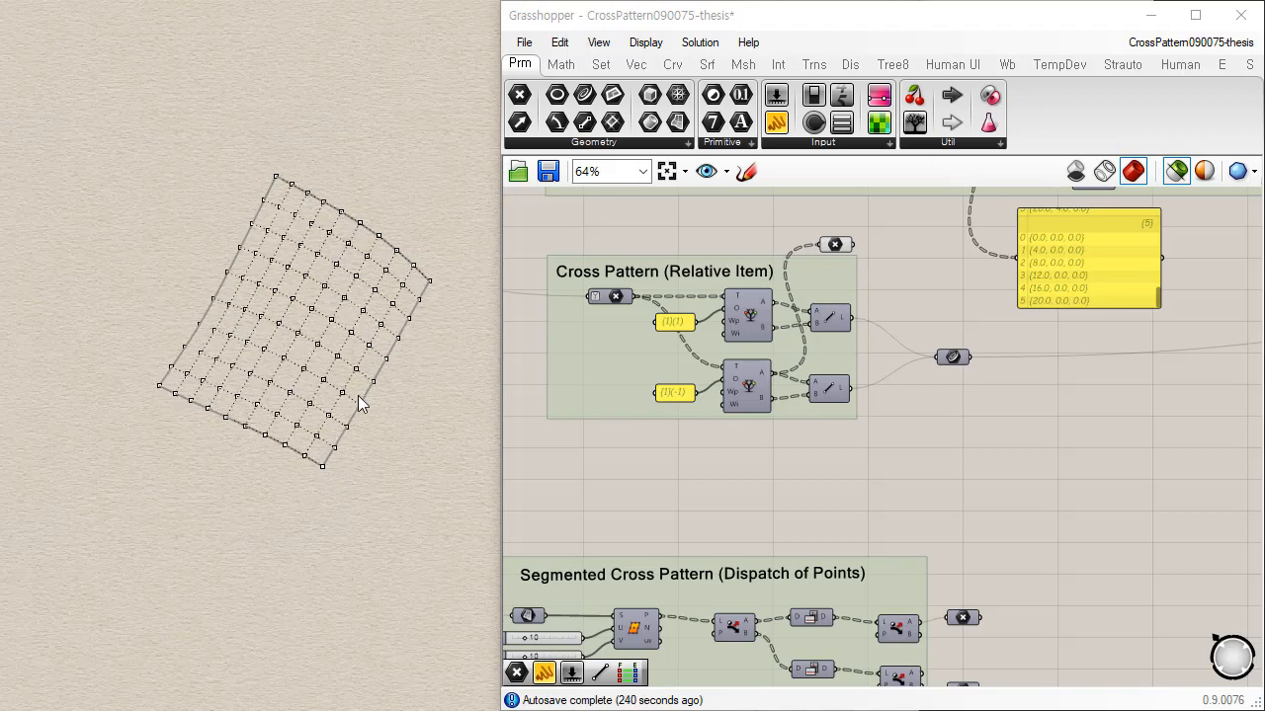
# Step: Turn off the surface's control points and rebuild it with 10 points and degree 3 in both U and V
pyautogui.scroll(10, 358, 395)
pyautogui.click(361, 468)
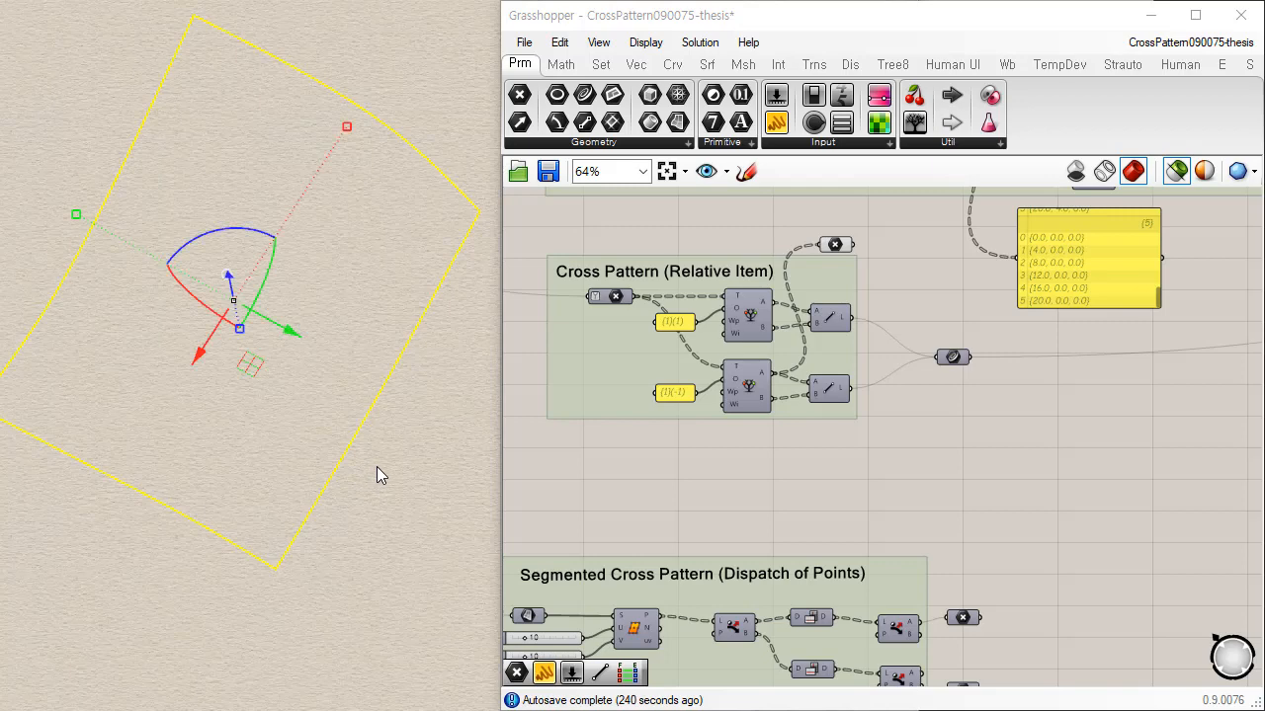
pyautogui.press('Return')
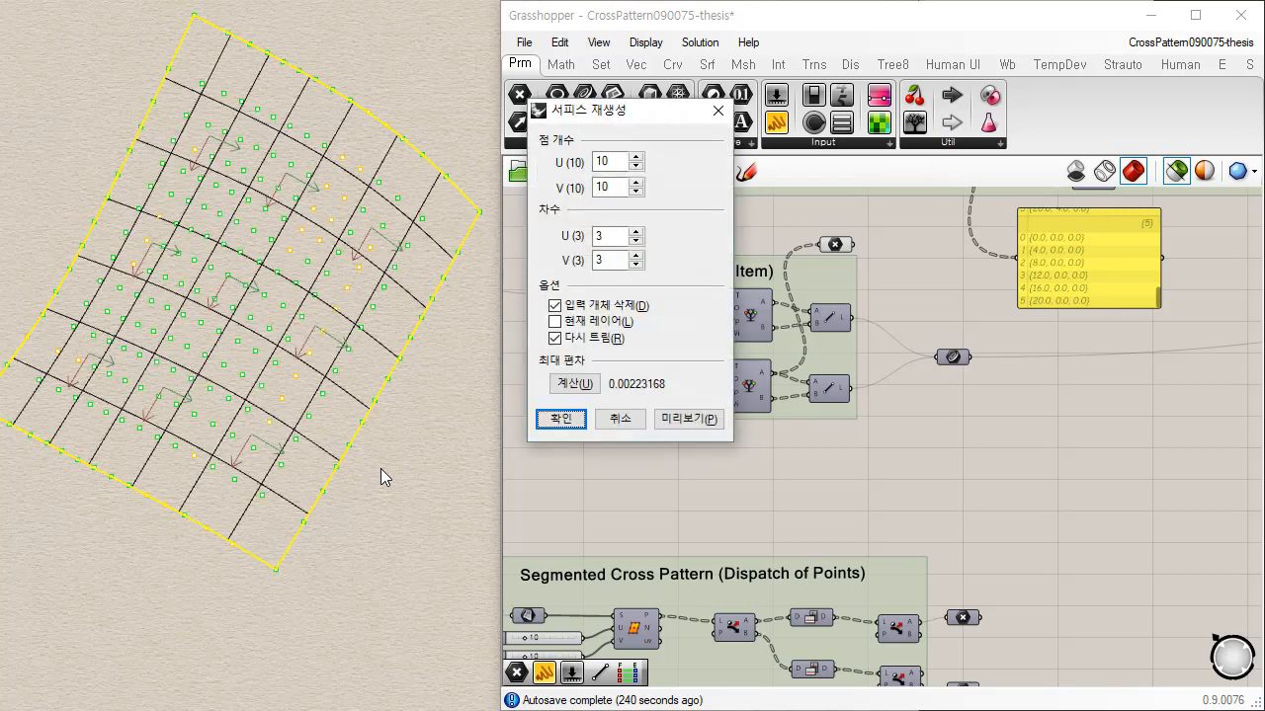
pyautogui.click(562, 422)
# Step: Select the rebuilt surface, show its control points and examine how evenly they are distributed
pyautogui.click(348, 511)
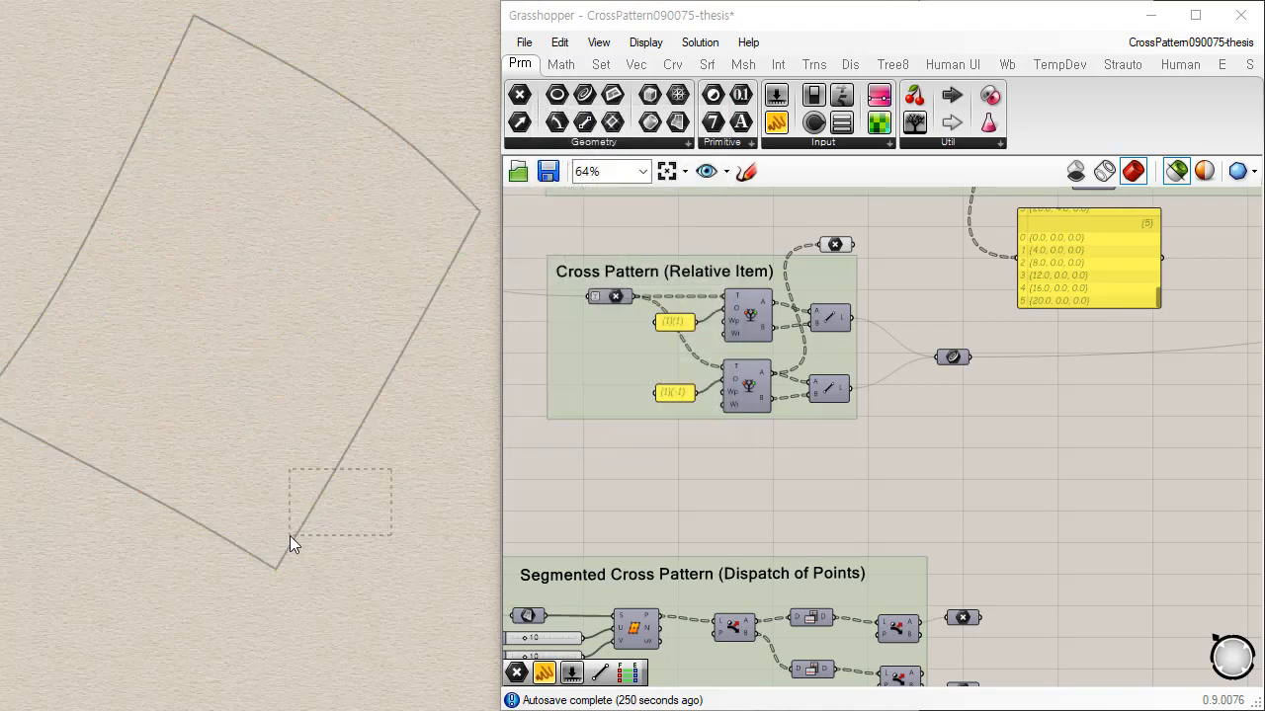
pyautogui.moveTo(289, 535); pyautogui.dragTo(289, 537)
pyautogui.press('F10')
pyautogui.moveTo(280, 564); pyautogui.dragTo(298, 595, button='right')
pyautogui.scroll(-3, 818, 522)
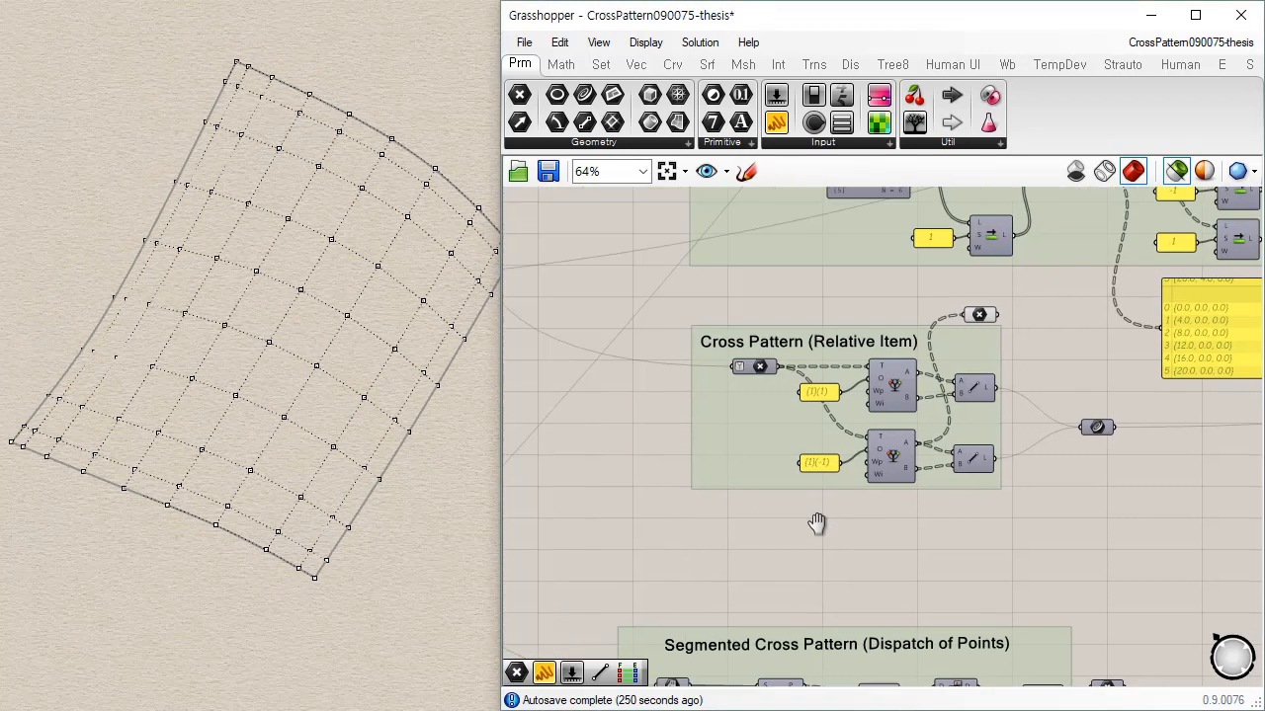
# Step: Add a Surface parameter near the Cross Pattern definitions, turn off the control points and reference the rebuilt surface in it
pyautogui.scroll(3, 761, 518)
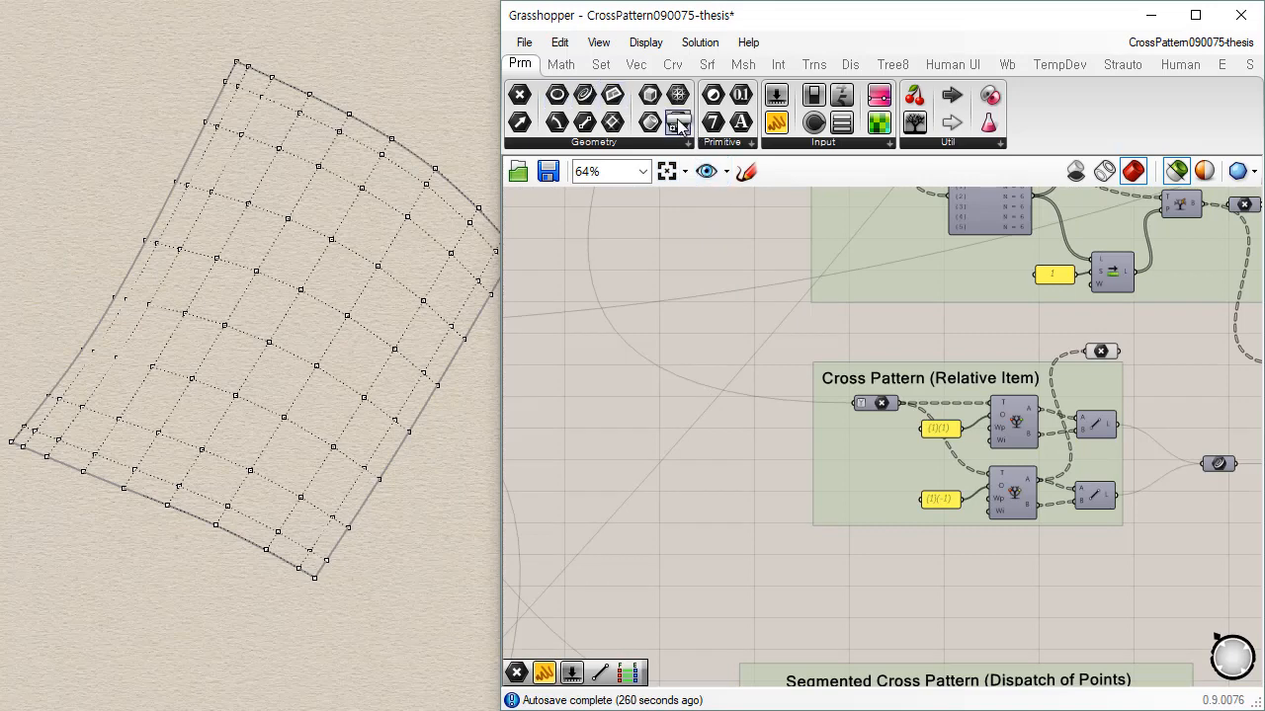
pyautogui.moveTo(678, 124); pyautogui.dragTo(610, 317)
pyautogui.rightClick(610, 316)
pyautogui.click(423, 540)
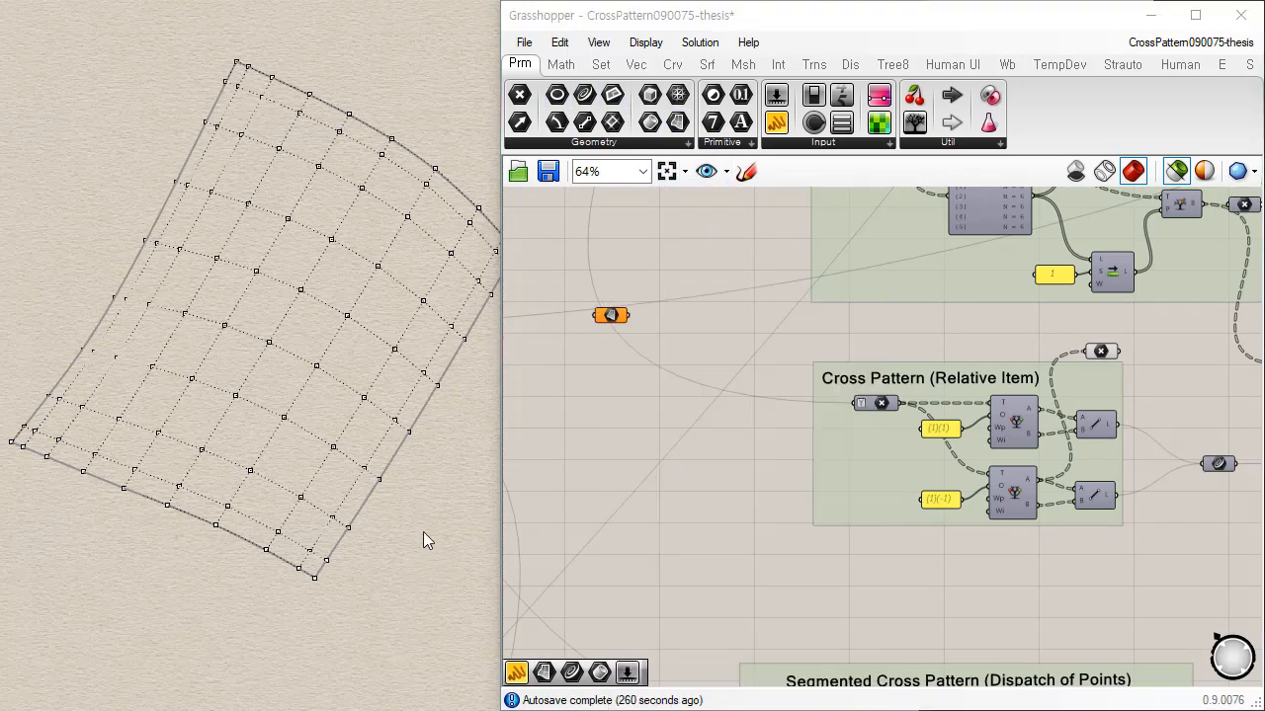
pyautogui.press('Escape')
pyautogui.rightClick(610, 317)
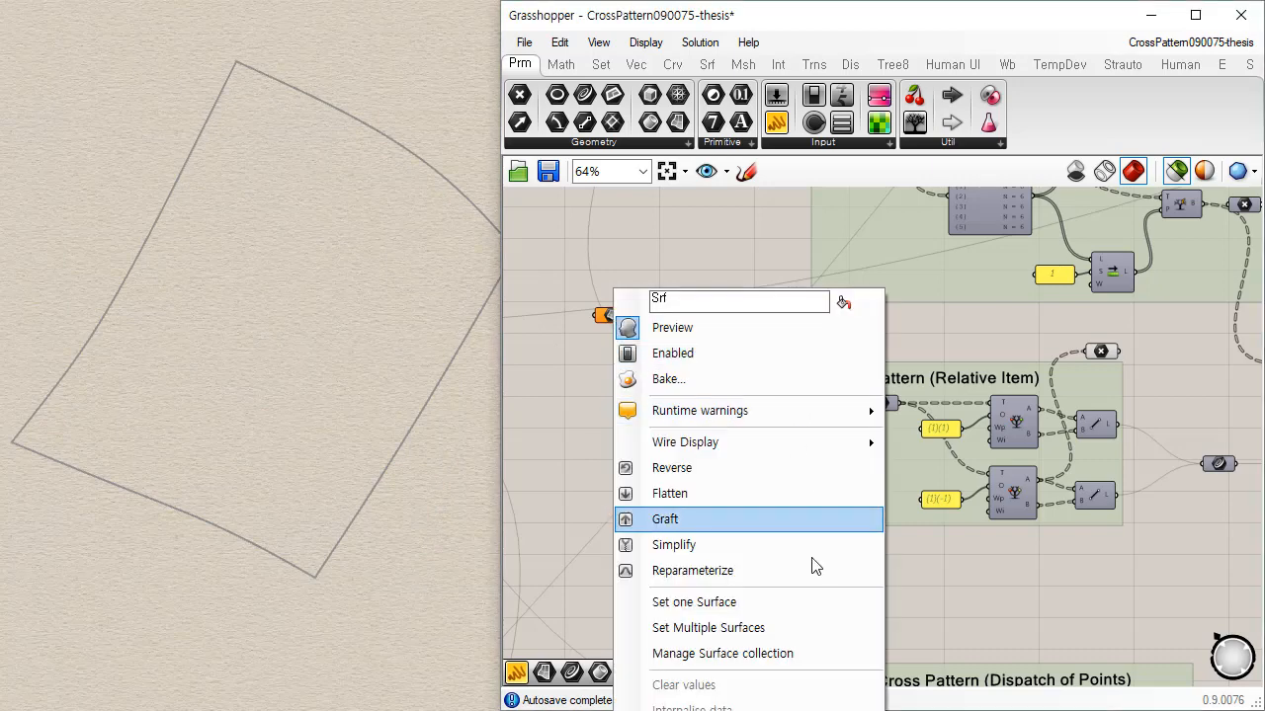
pyautogui.click(777, 602)
pyautogui.click(392, 503)
# Step: Feed the new Surface parameter into the main Surface parameter that supplies all the Cross Pattern definitions
pyautogui.moveTo(652, 519); pyautogui.dragTo(806, 166, button='right')
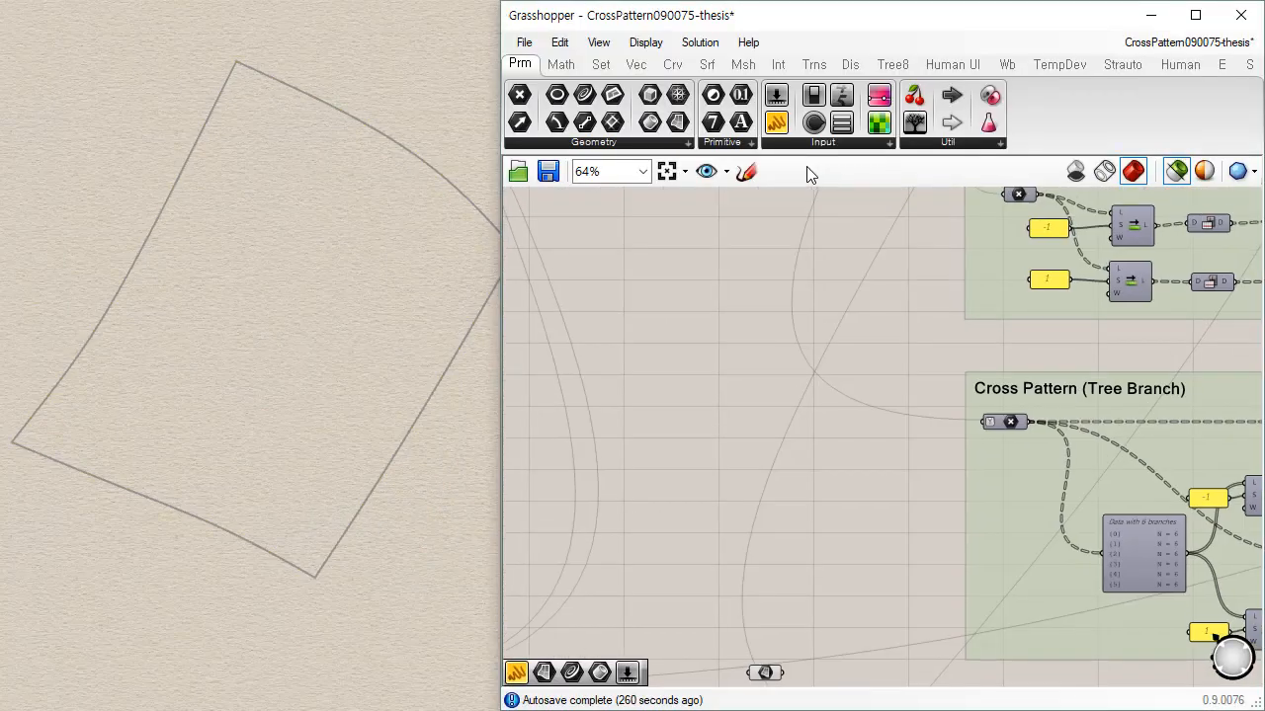
pyautogui.moveTo(780, 465); pyautogui.dragTo(826, 165, button='right')
pyautogui.moveTo(820, 376); pyautogui.dragTo(623, 376)
pyautogui.moveTo(676, 380); pyautogui.dragTo(1067, 365, button='right')
pyautogui.moveTo(998, 365); pyautogui.dragTo(756, 388)
pyautogui.scroll(4, 661, 380)
pyautogui.click(838, 509)
pyautogui.moveTo(947, 544); pyautogui.dragTo(777, 406, button='right')
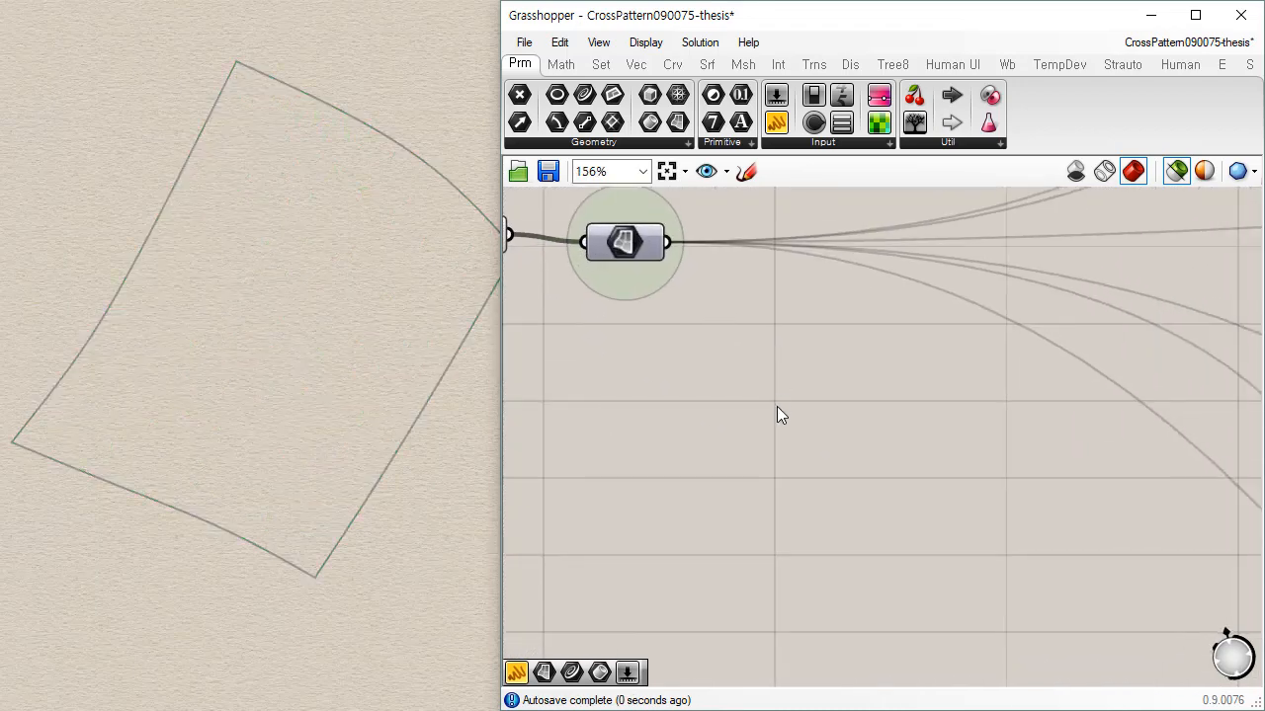
# Step: Select the Curve parameter that collects the Relative Item lines and examine the pattern on the new surface
pyautogui.scroll(-5, 776, 406)
pyautogui.moveTo(950, 413); pyautogui.dragTo(692, 340, button='right')
pyautogui.moveTo(1034, 447); pyautogui.dragTo(613, 427, button='right')
pyautogui.scroll(5, 899, 367)
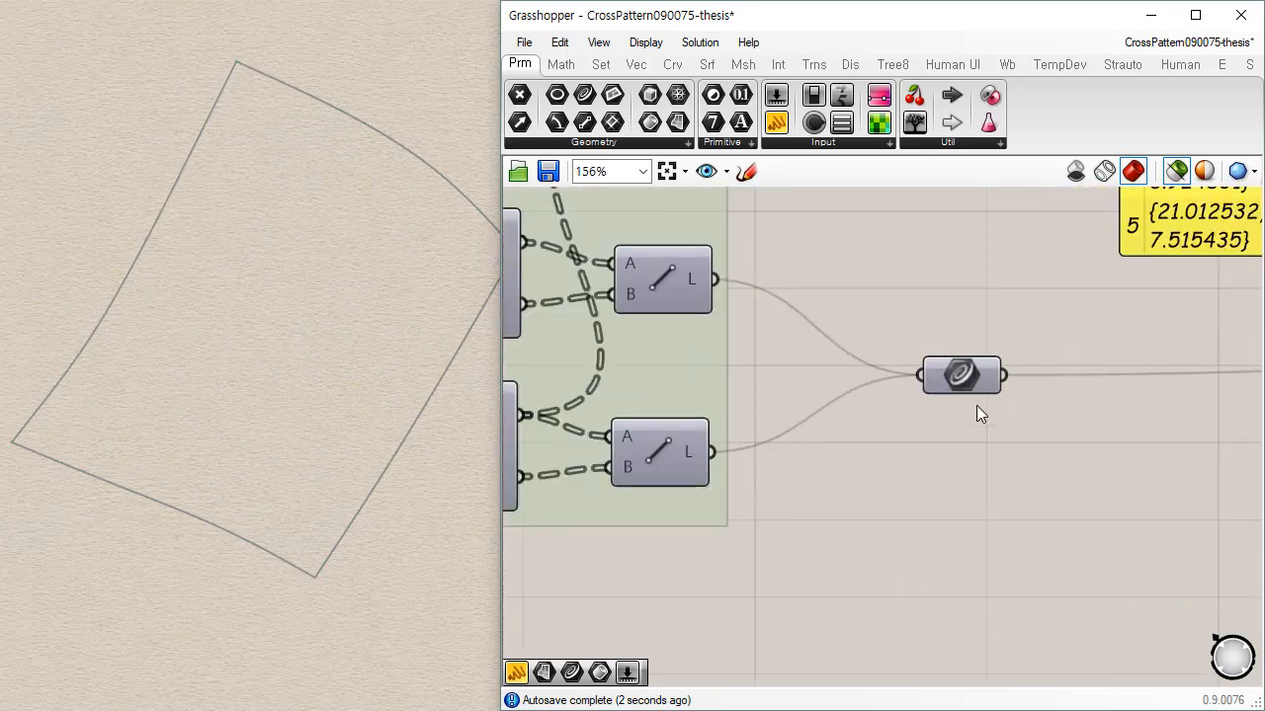
pyautogui.click(964, 385)
pyautogui.moveTo(425, 524); pyautogui.dragTo(494, 385, button='right')
pyautogui.click(905, 288)
# Step: Stop limiting the preview to selected components and turn off the preview of the four Cross Pattern definitions
pyautogui.scroll(-5, 830, 282)
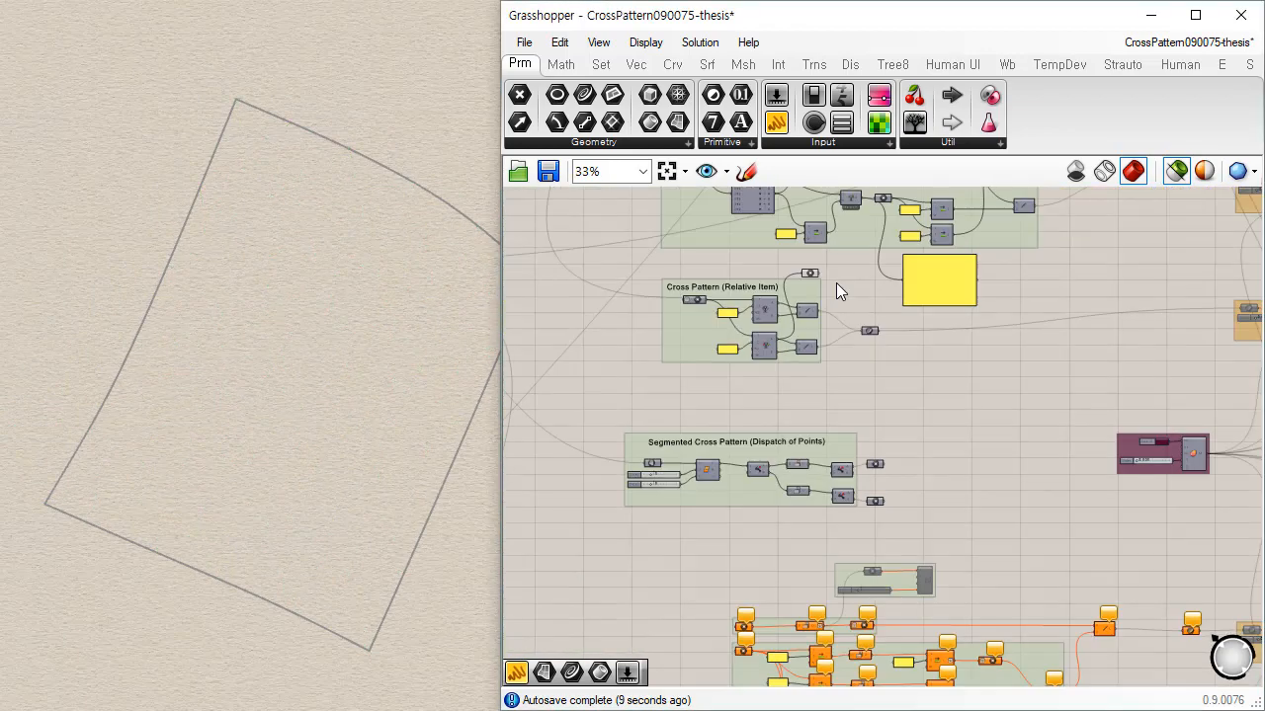
pyautogui.moveTo(836, 283); pyautogui.dragTo(954, 513, button='right')
pyautogui.scroll(-3, 854, 356)
pyautogui.moveTo(856, 358); pyautogui.dragTo(828, 336, button='right')
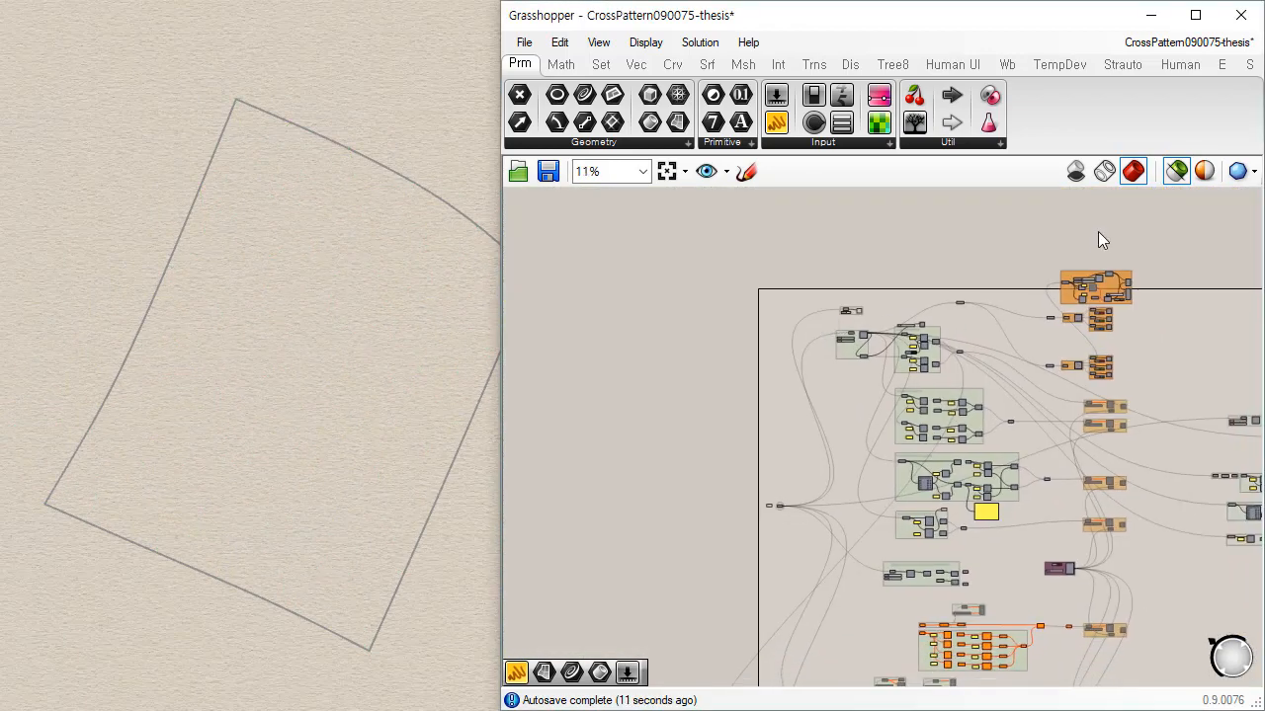
pyautogui.click(1178, 173)
pyautogui.moveTo(874, 519); pyautogui.dragTo(834, 447, button='right')
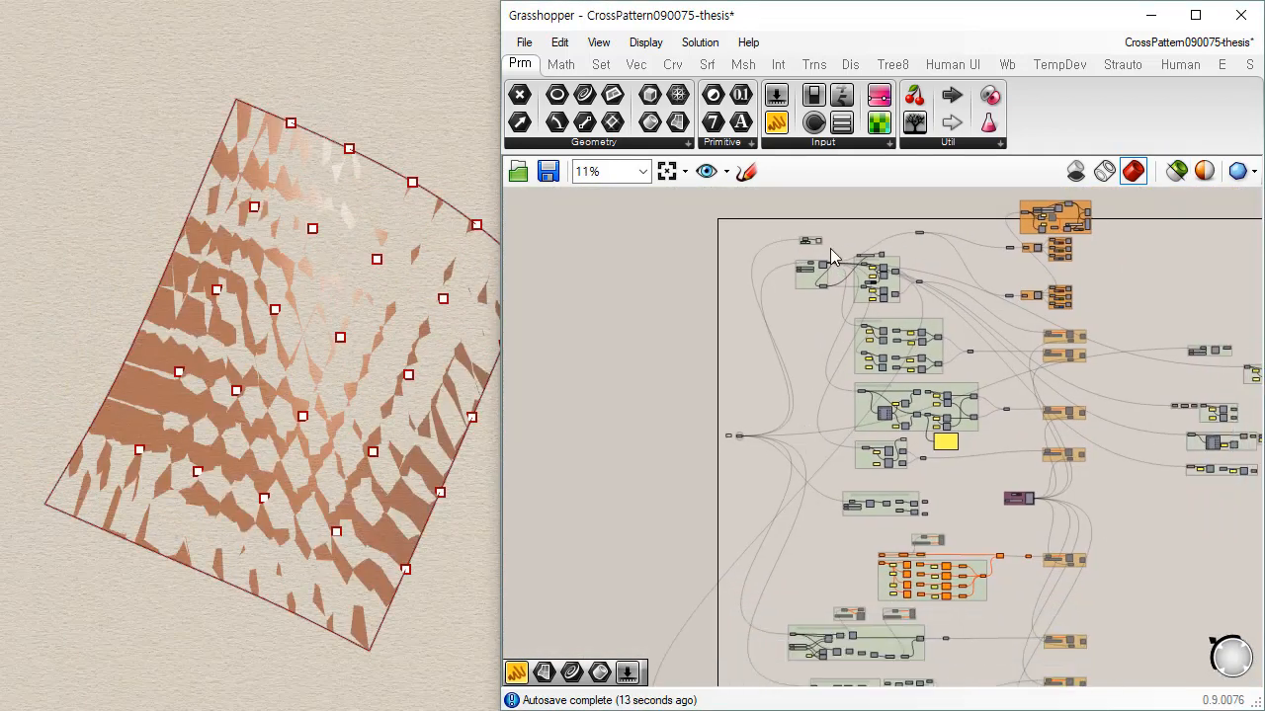
pyautogui.moveTo(831, 216); pyautogui.dragTo(1004, 481)
pyautogui.rightClick(1005, 481)
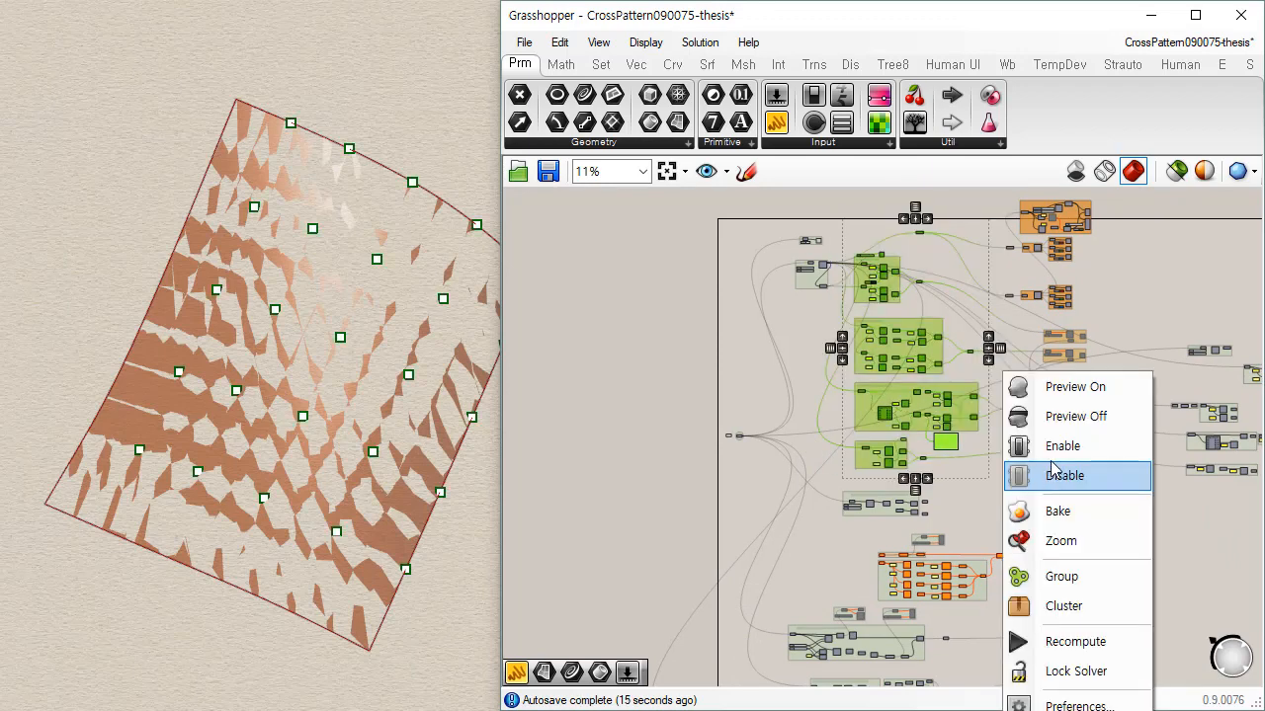
pyautogui.click(1067, 415)
pyautogui.click(911, 480)
# Step: Turn on the preview of the Curve parameter that merges the Cross Pattern (Relative Item) lines
pyautogui.scroll(4, 914, 442)
pyautogui.scroll(4, 931, 449)
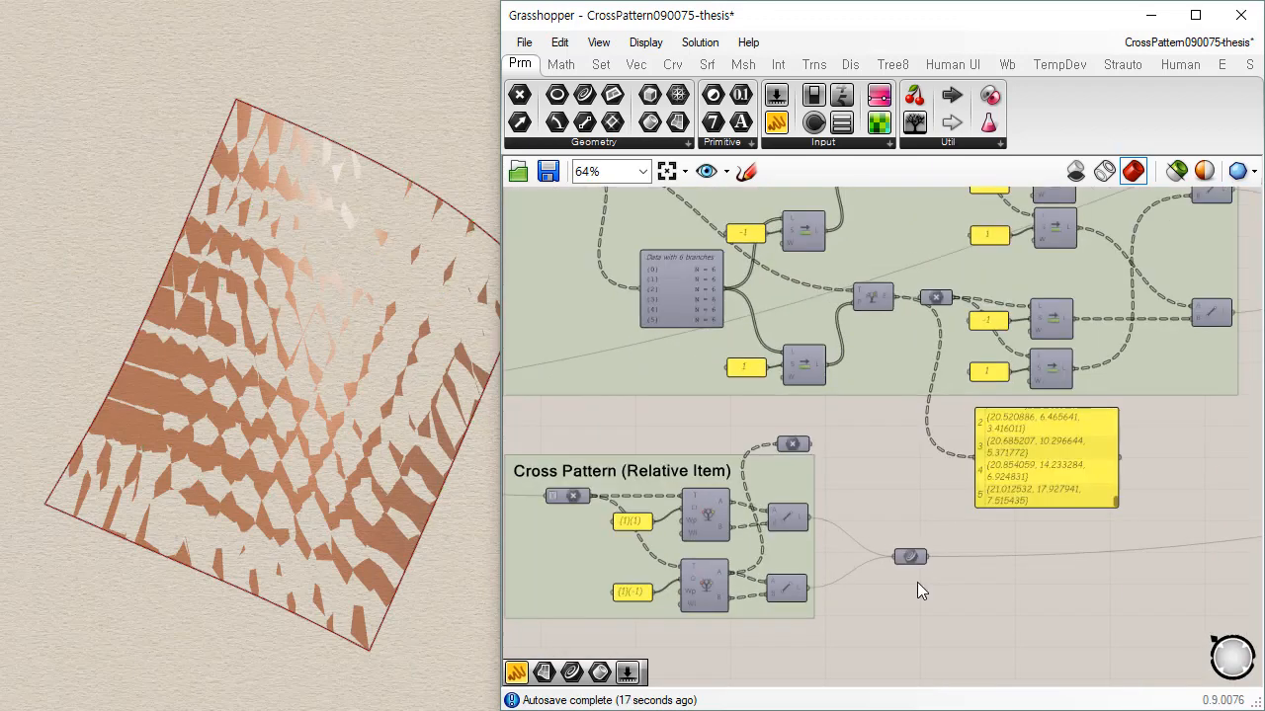
pyautogui.scroll(2, 916, 584)
pyautogui.click(907, 541)
pyautogui.hotkey('ctrl', 'q')
pyautogui.click(940, 614)
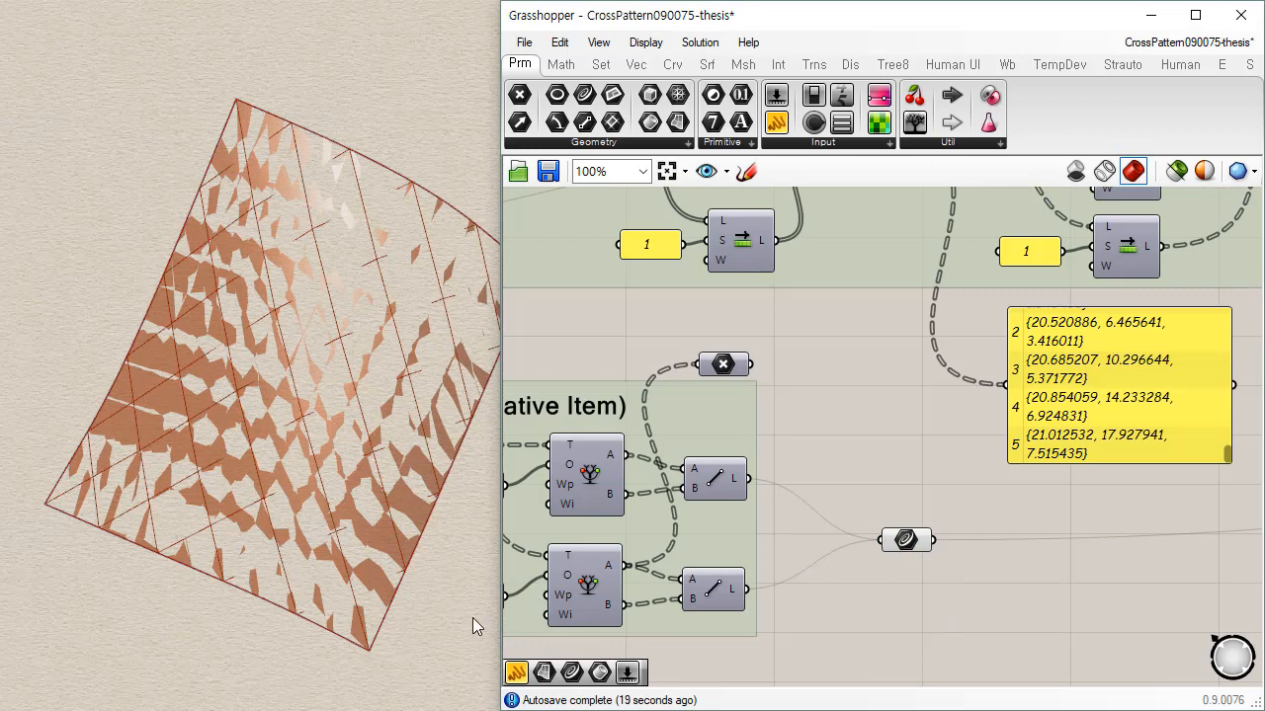
# Step: Clear the Rhino surface object from the viewport, leaving the previewed surface and pattern, and view them from the side
pyautogui.click(392, 630)
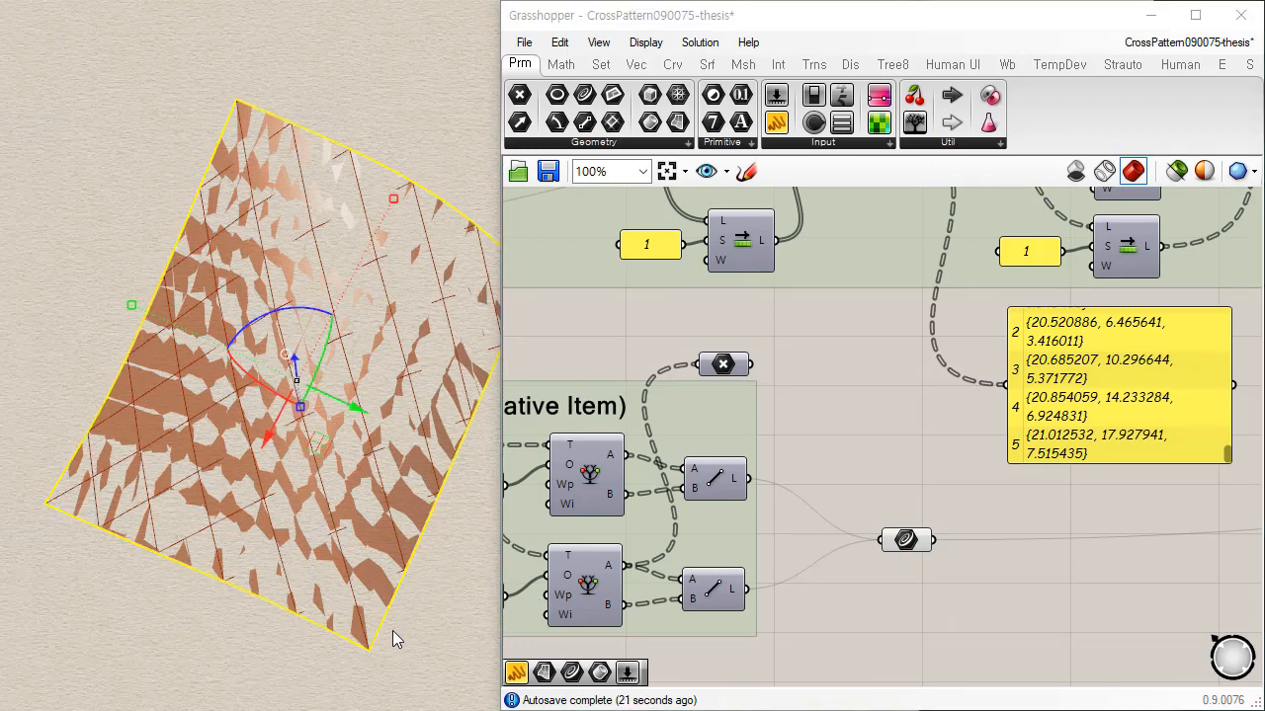
pyautogui.press('Delete')
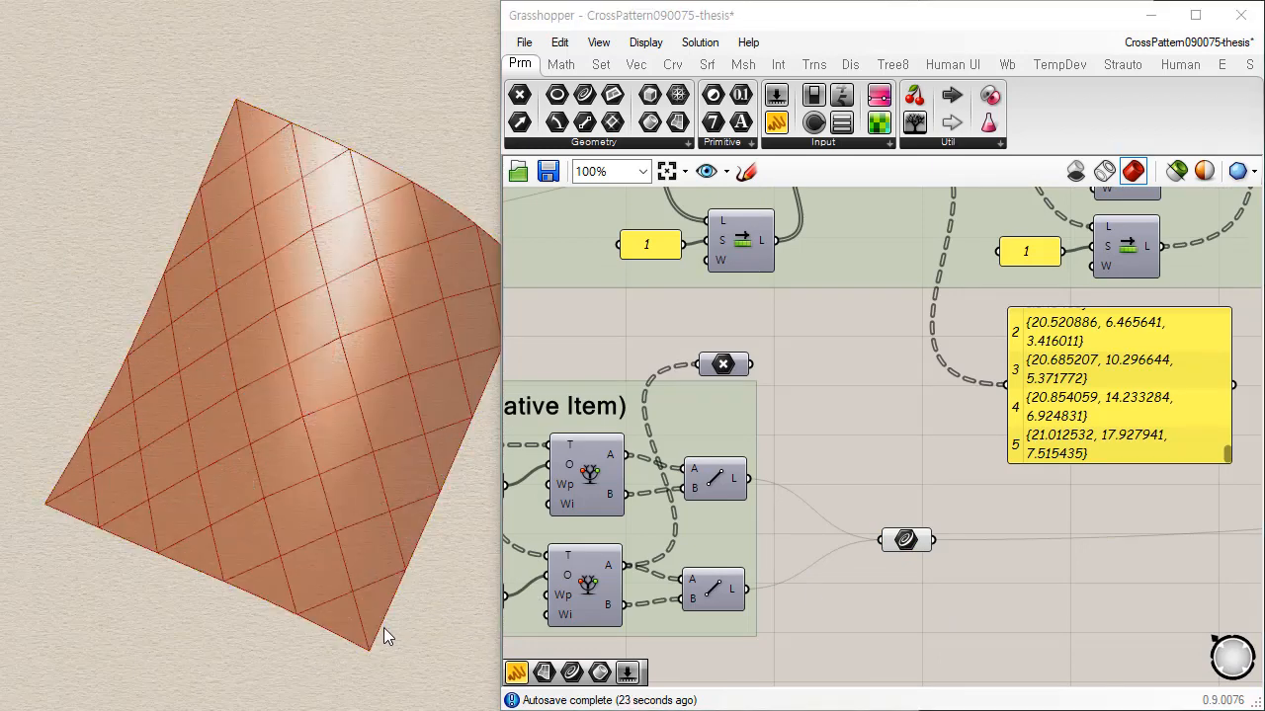
pyautogui.moveTo(351, 622); pyautogui.dragTo(381, 440, button='right')
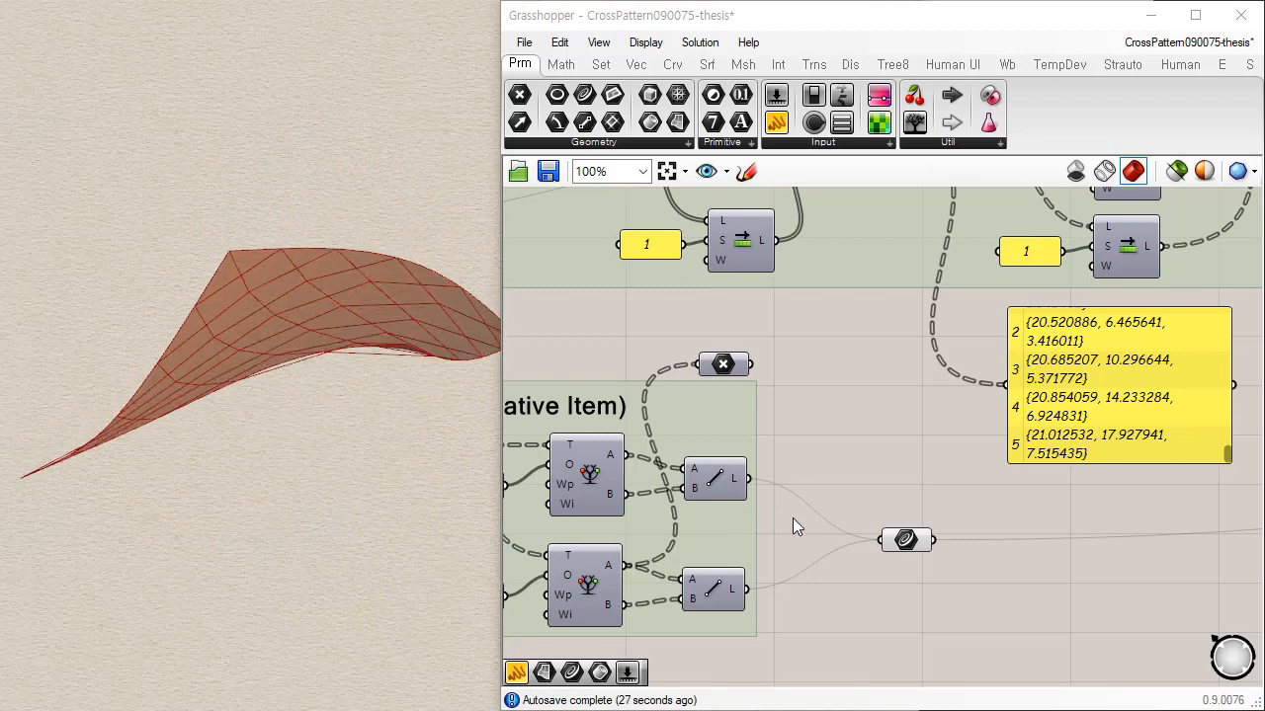
# Step: Bake the Curve parameter's cross-pattern lines, check them with the preview off and restore the shaded preview
pyautogui.rightClick(907, 543)
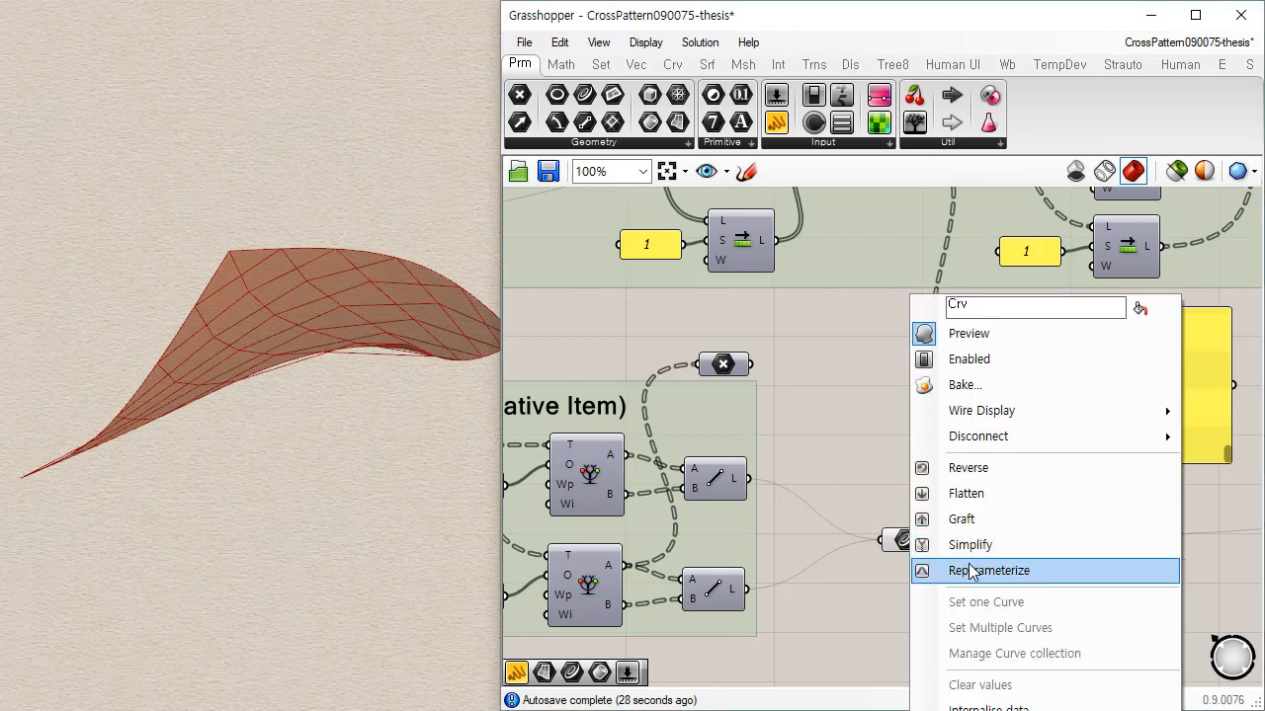
pyautogui.click(954, 386)
pyautogui.click(999, 566)
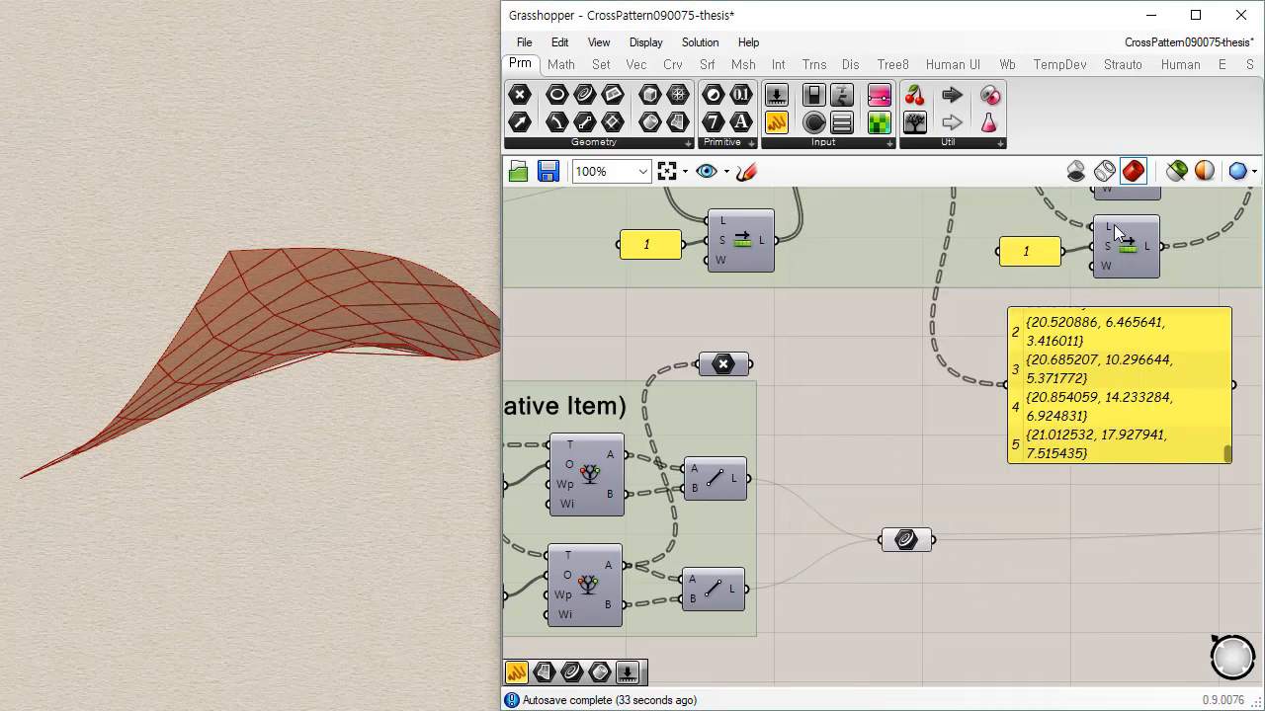
pyautogui.click(1076, 173)
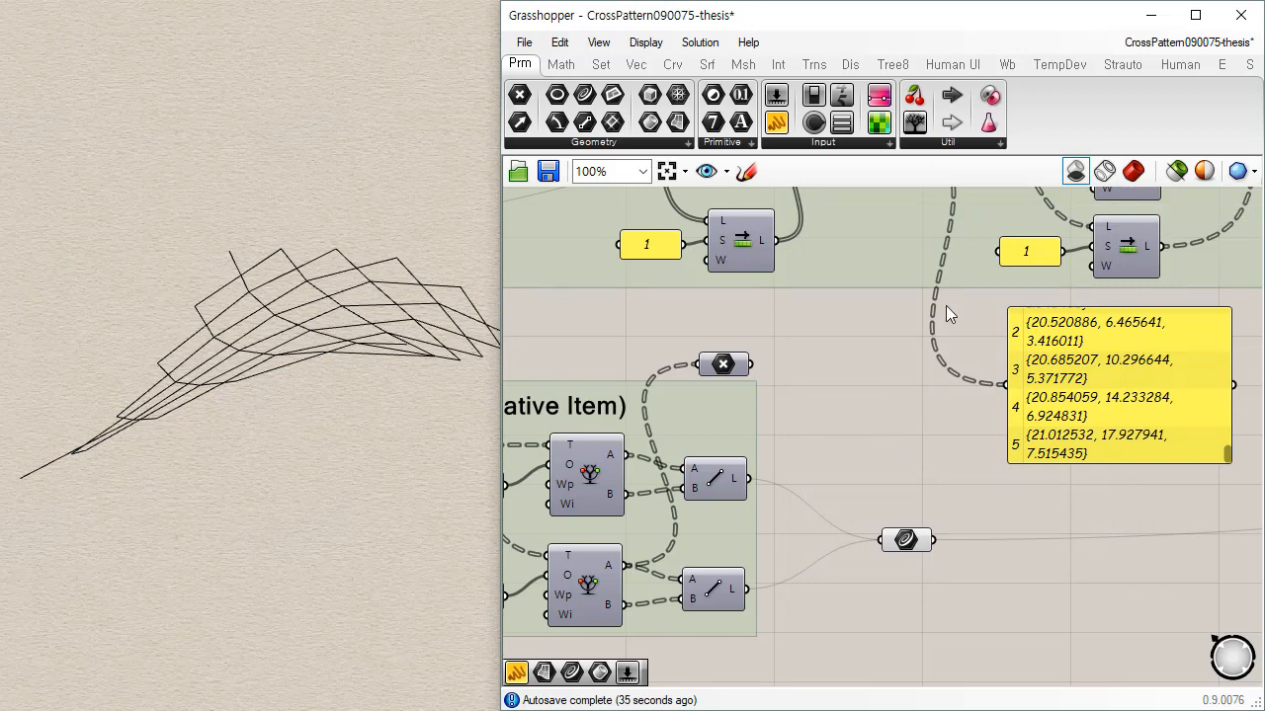
pyautogui.click(1134, 173)
# Step: Highlight the Curve parameter and select two crossing baked lines on the surface to examine where they meet
pyautogui.click(905, 540)
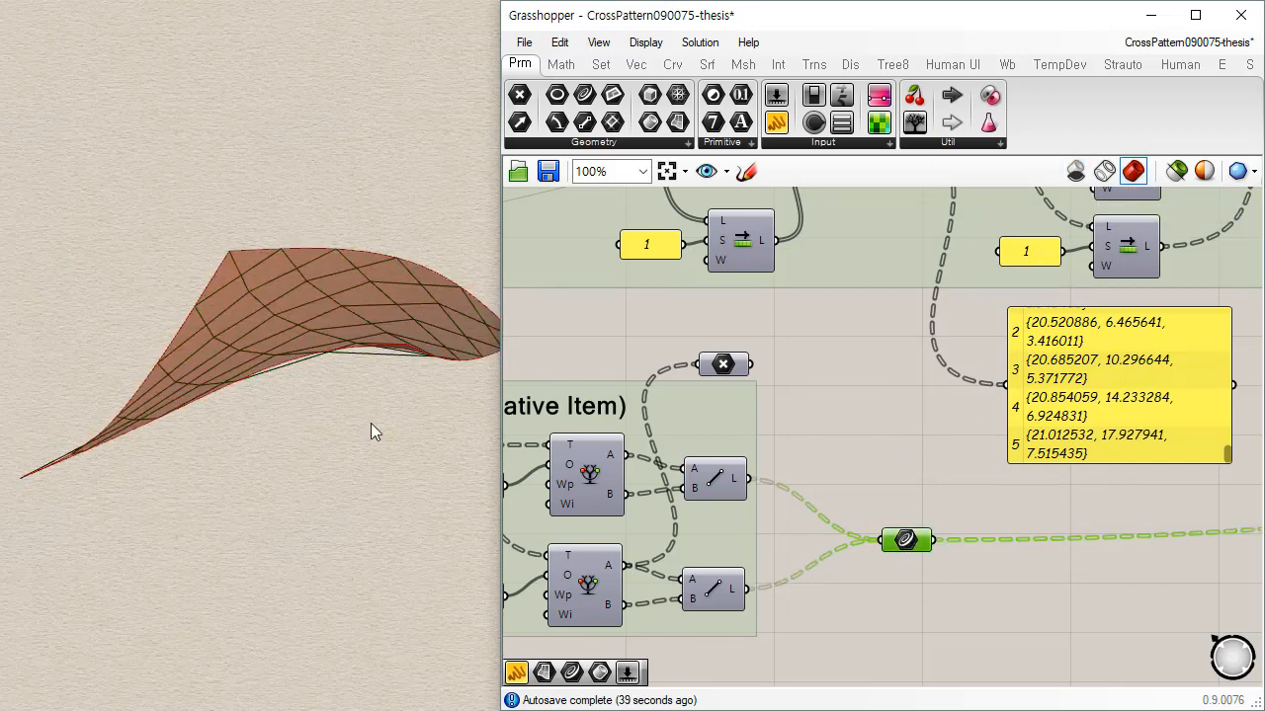
pyautogui.scroll(6, 359, 411)
pyautogui.moveTo(377, 526); pyautogui.dragTo(430, 478, button='right')
pyautogui.click(351, 468)
pyautogui.scroll(4, 296, 434)
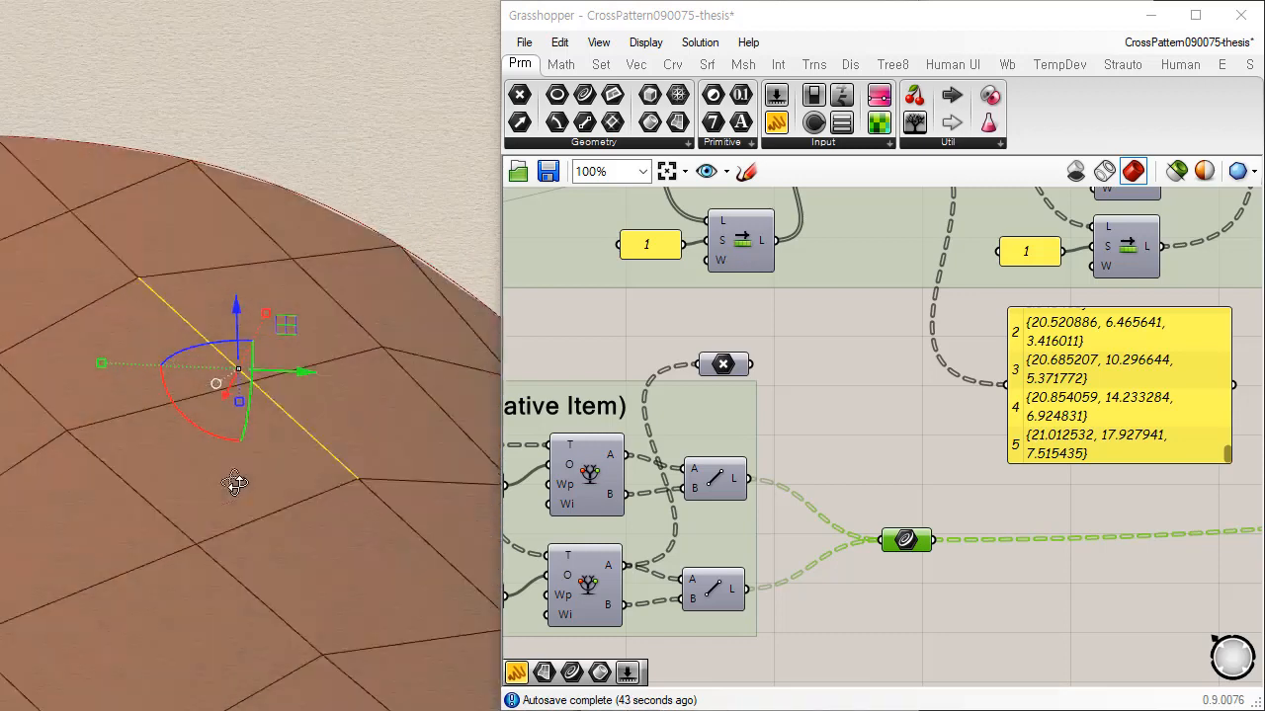
pyautogui.click(343, 345)
pyautogui.keyDown('shift'); pyautogui.click(275, 429); pyautogui.keyUp('shift')
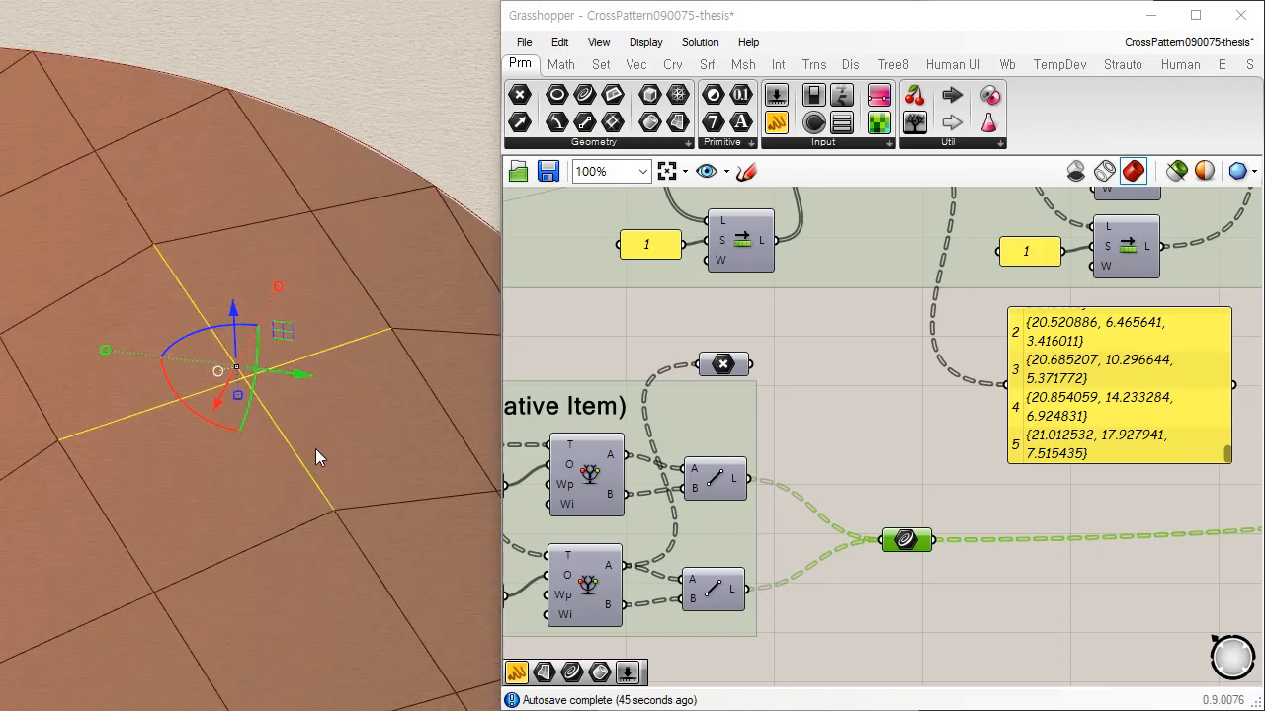
# Step: Hide the Grasshopper preview and examine the two selected crossing lines and the whole baked pattern from several angles
pyautogui.moveTo(319, 457); pyautogui.dragTo(40, 405, button='right')
pyautogui.click(1075, 177)
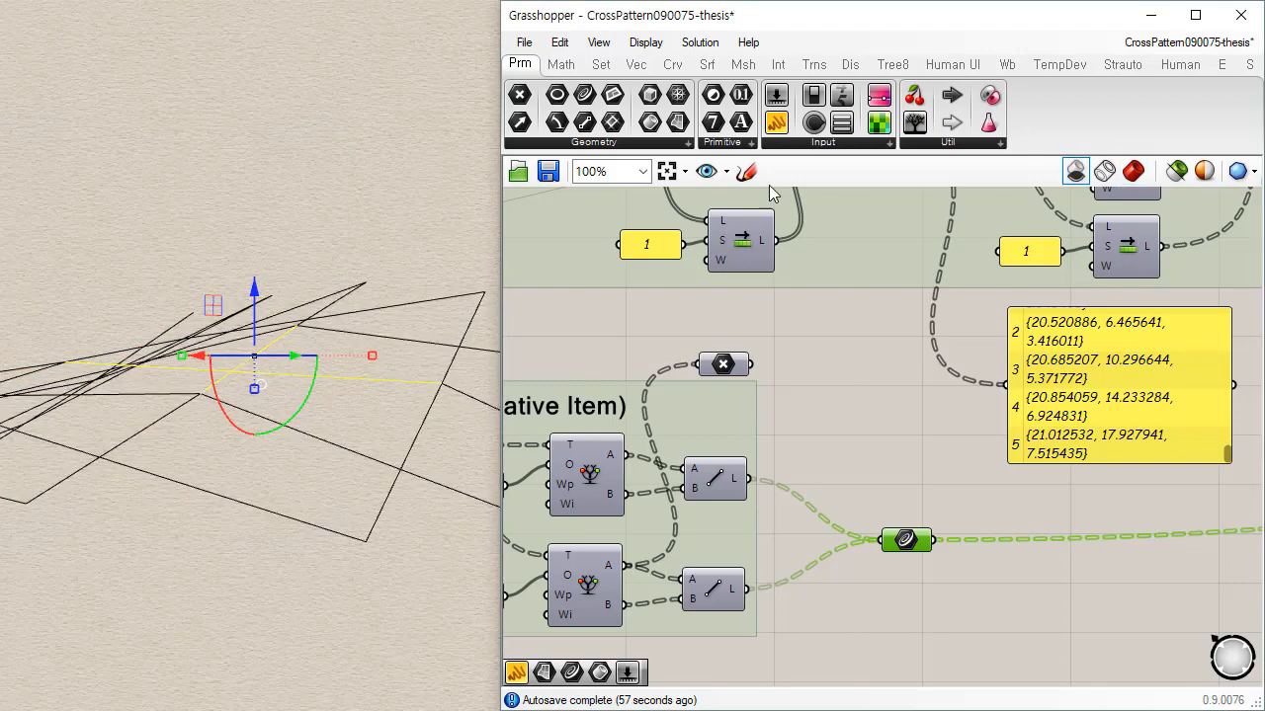
pyautogui.moveTo(161, 550); pyautogui.dragTo(471, 709, button='right')
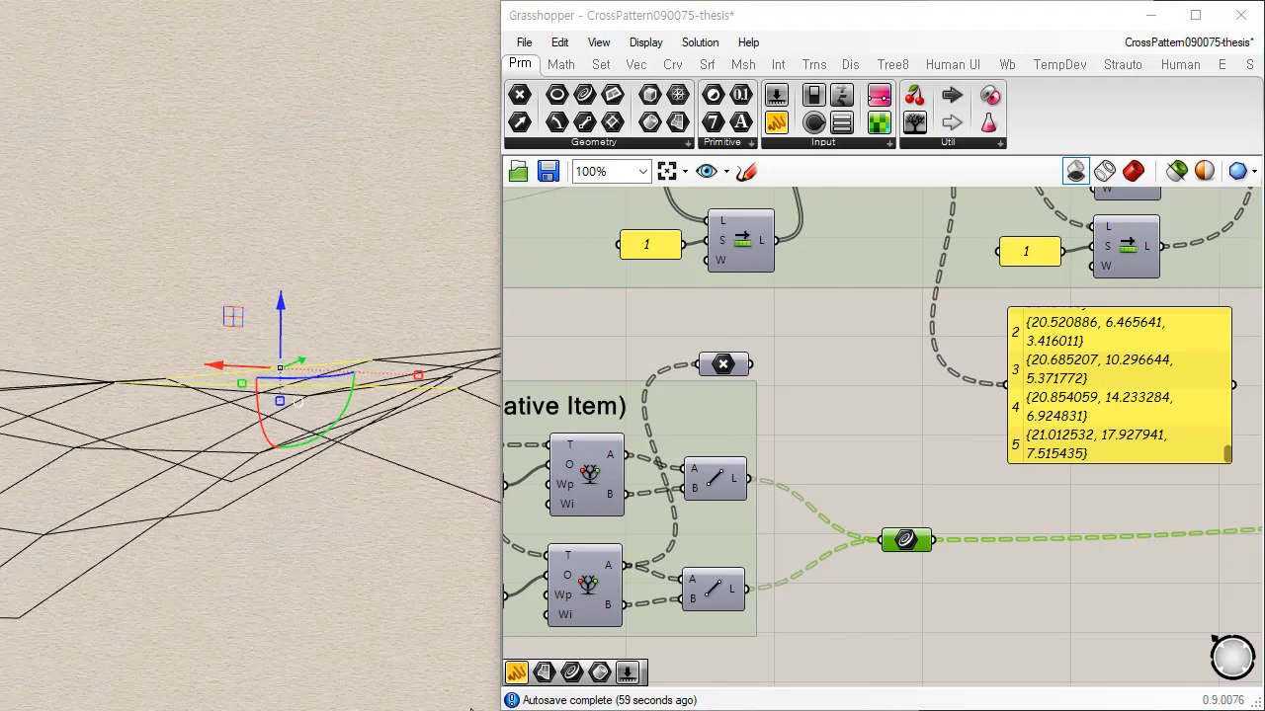
pyautogui.moveTo(138, 465); pyautogui.dragTo(221, 413, button='right')
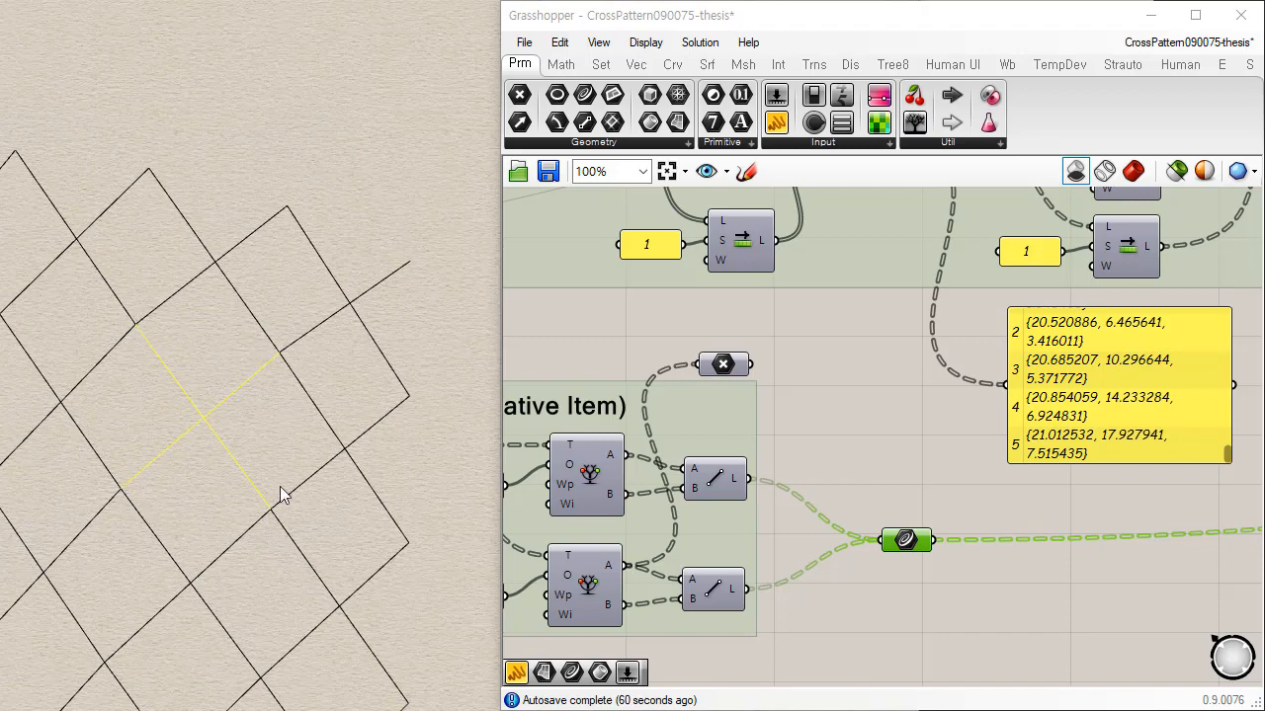
pyautogui.moveTo(251, 553); pyautogui.dragTo(280, 369, button='right')
pyautogui.moveTo(273, 292); pyautogui.dragTo(246, 359)
pyautogui.moveTo(207, 302); pyautogui.dragTo(158, 521, button='right')
pyautogui.moveTo(174, 523); pyautogui.dragTo(198, 594, button='right')
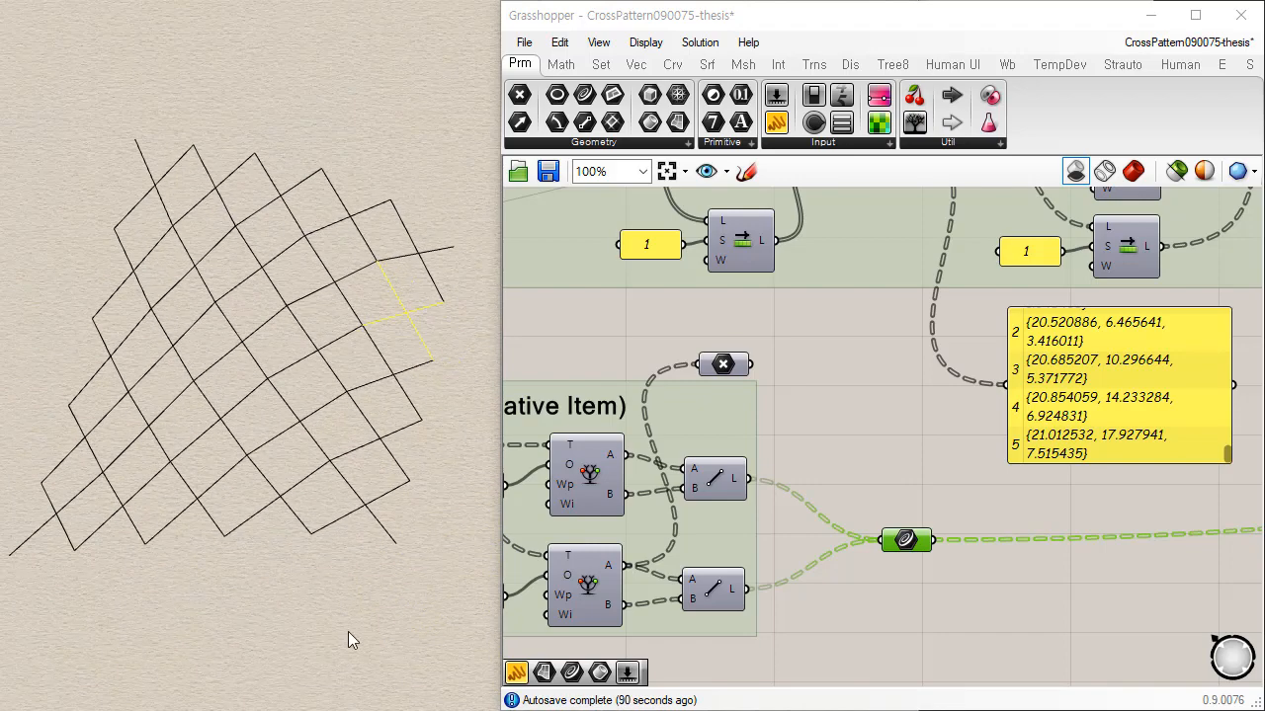
pyautogui.moveTo(278, 559); pyautogui.dragTo(413, 604, button='right')
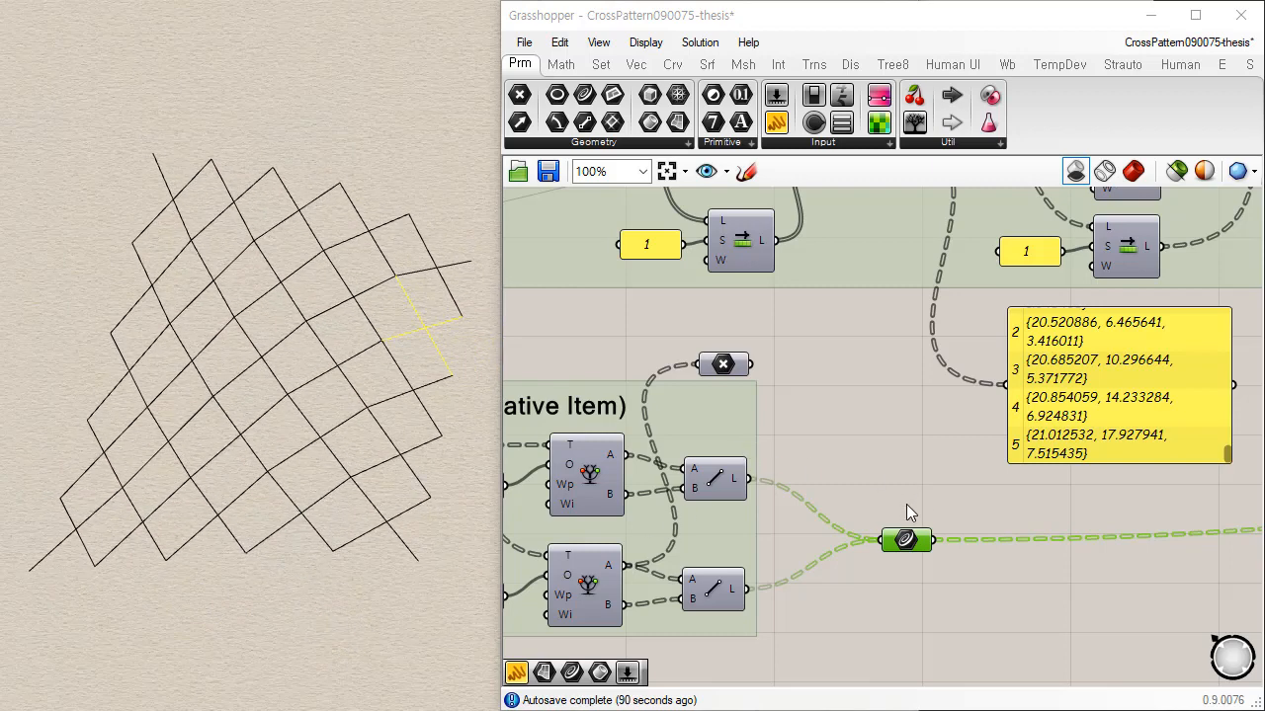
# Step: Deselect the Curve parameter and examine the surface division inputs of Segmented Cross Pattern (Dispatch of Points)
pyautogui.moveTo(827, 577); pyautogui.dragTo(833, 439, button='right')
pyautogui.click(936, 489)
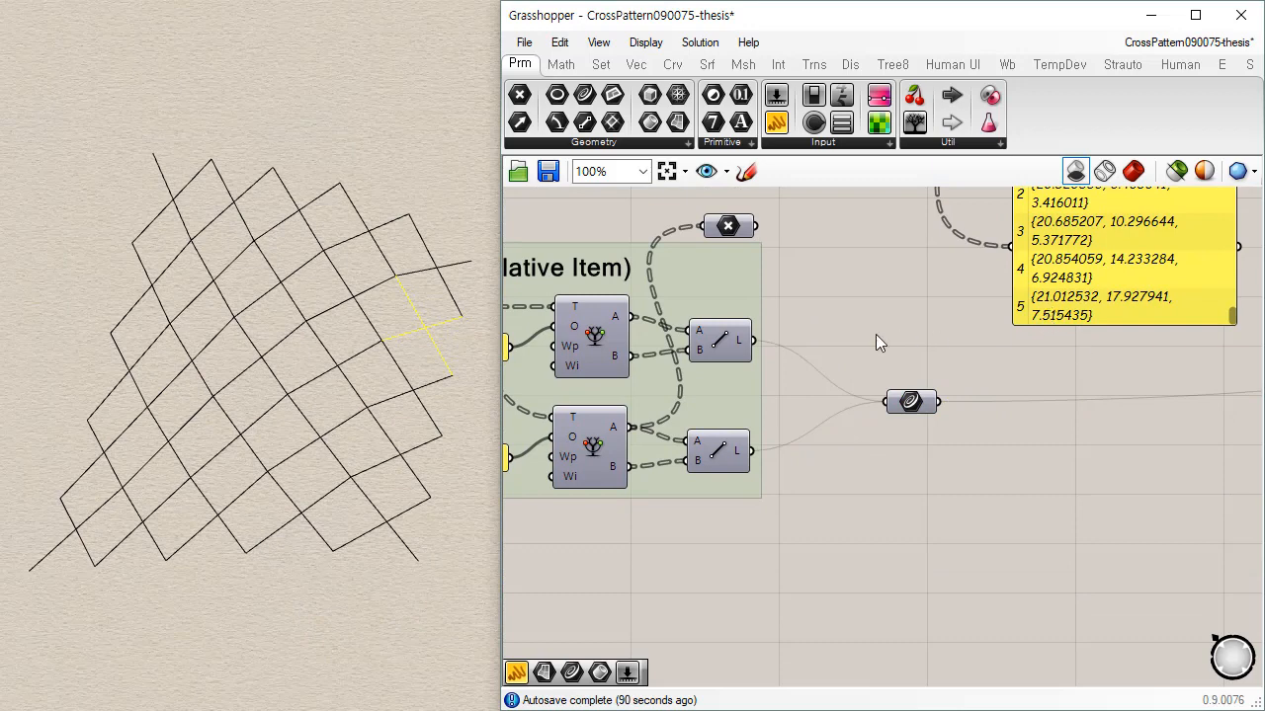
pyautogui.moveTo(875, 334); pyautogui.dragTo(903, 483, button='right')
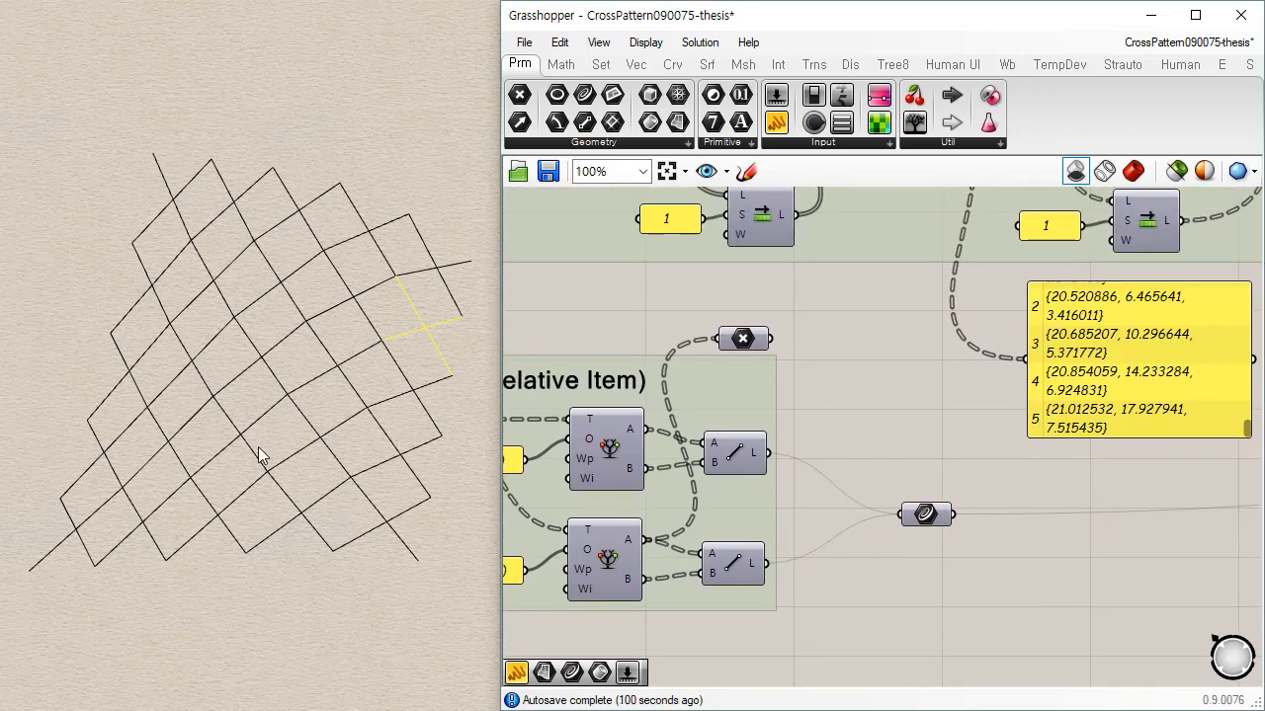
pyautogui.moveTo(278, 407); pyautogui.dragTo(375, 358, button='right')
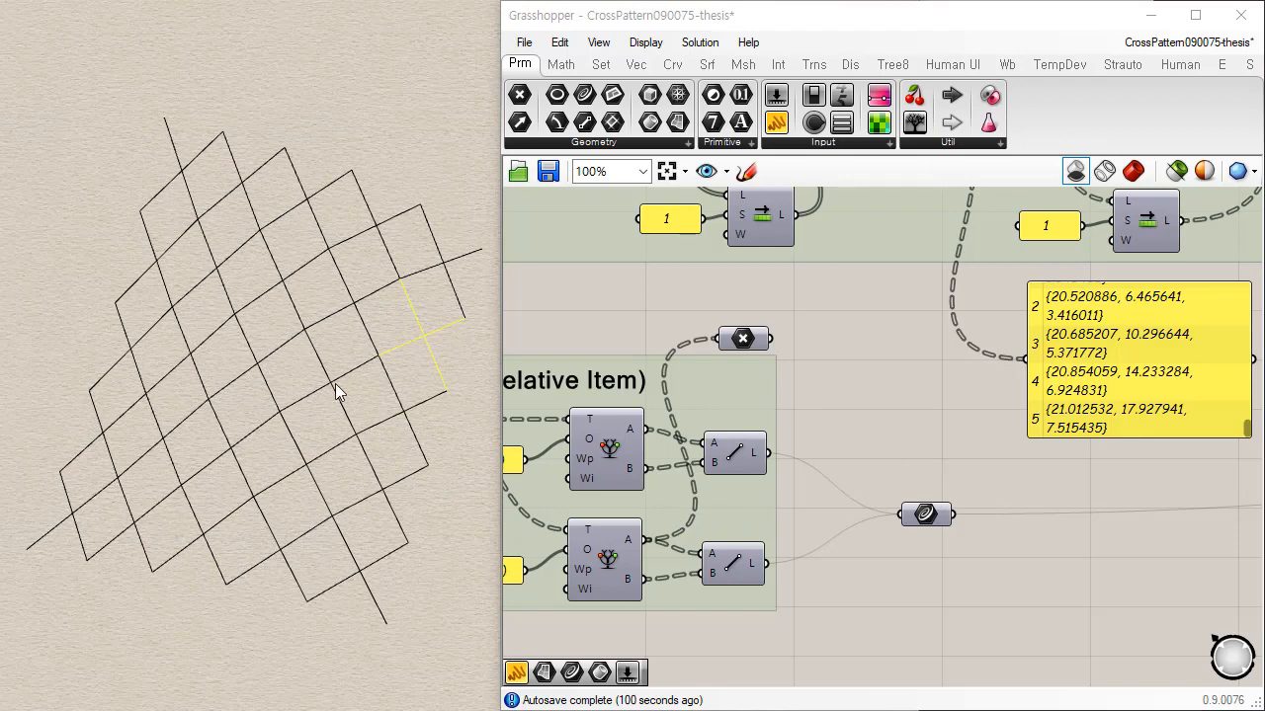
pyautogui.scroll(-5, 886, 438)
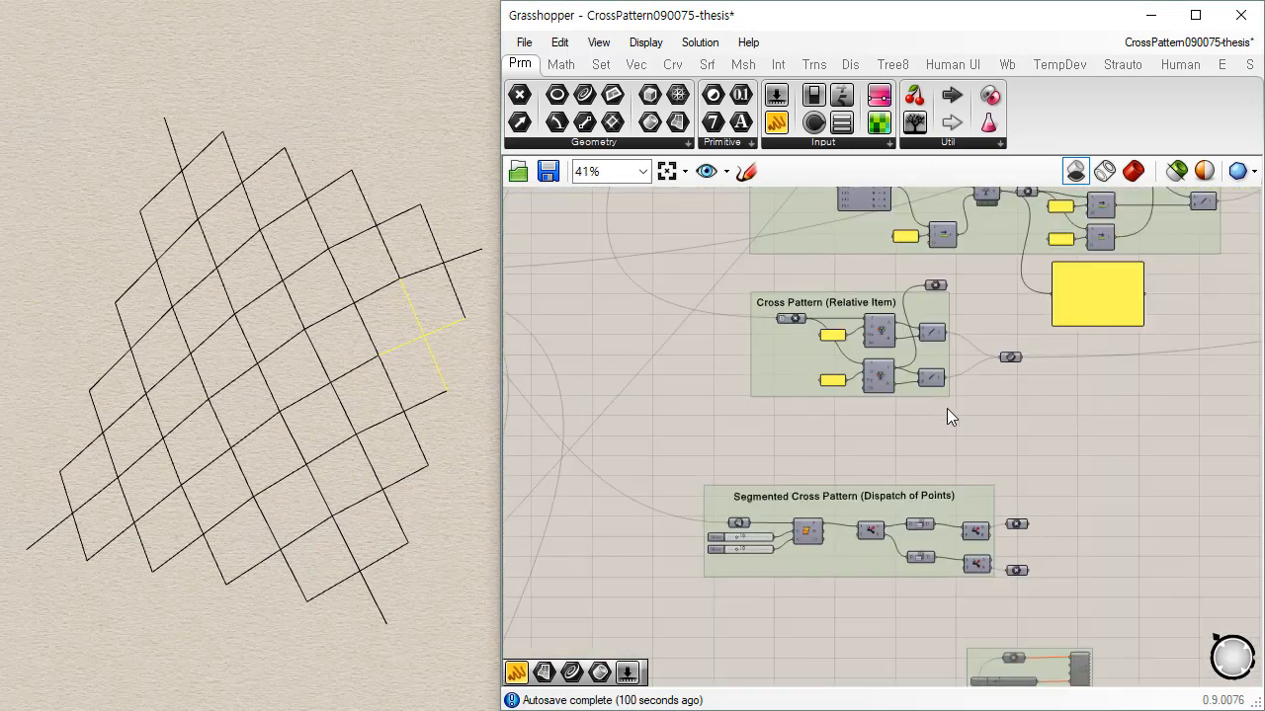
pyautogui.moveTo(879, 587); pyautogui.dragTo(854, 378, button='right')
pyautogui.scroll(5, 848, 376)
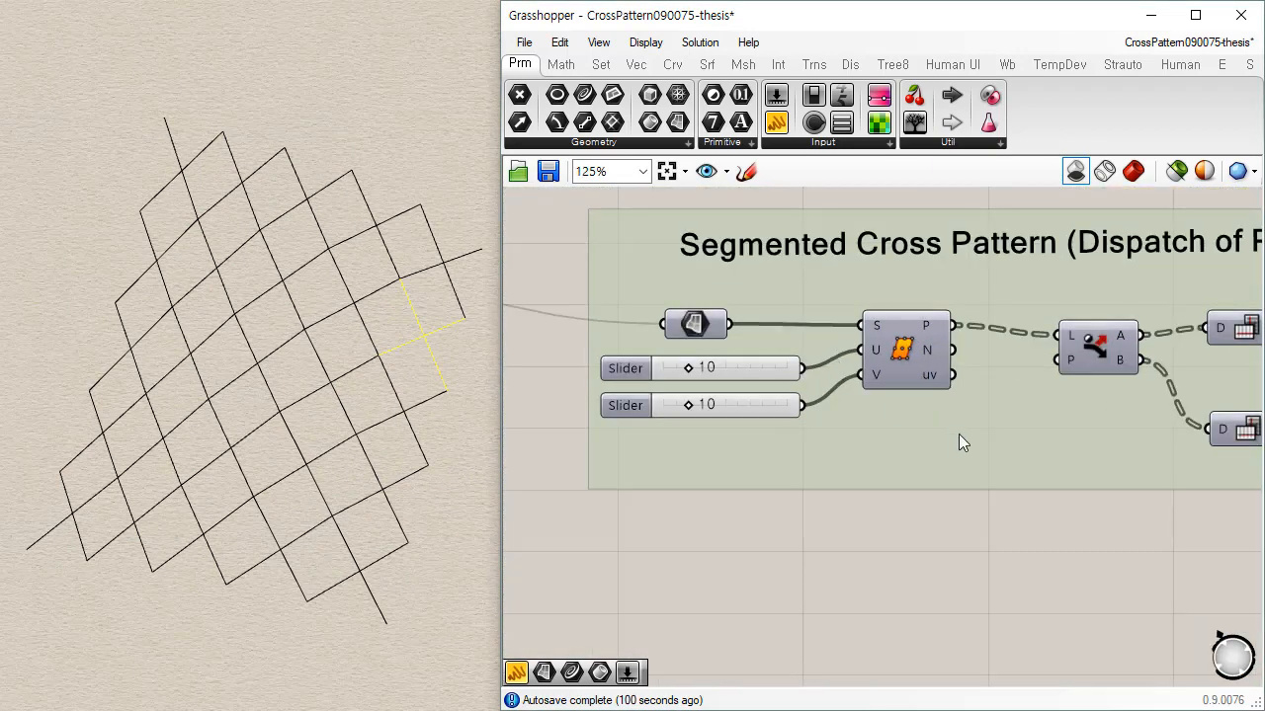
# Step: Delete all the baked cross-pattern lines from the model
pyautogui.moveTo(959, 434); pyautogui.dragTo(869, 438, button='right')
pyautogui.click(297, 84)
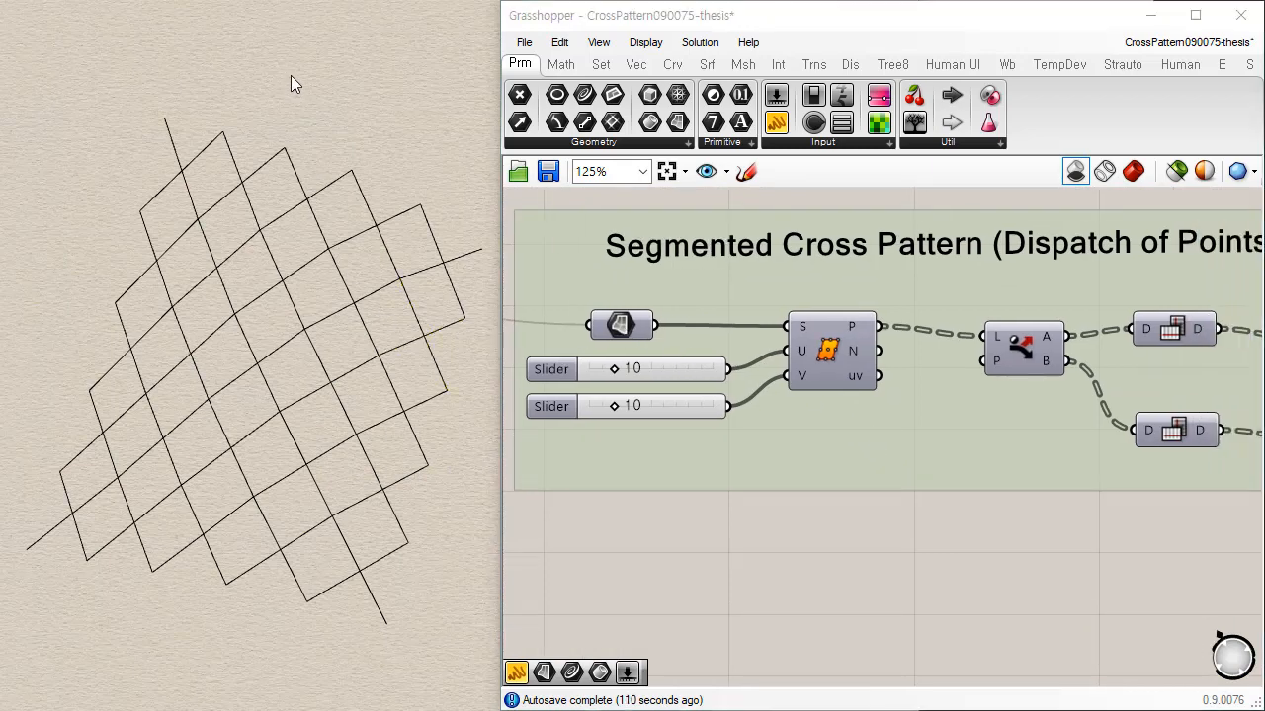
pyautogui.moveTo(495, 708); pyautogui.dragTo(505, 692)
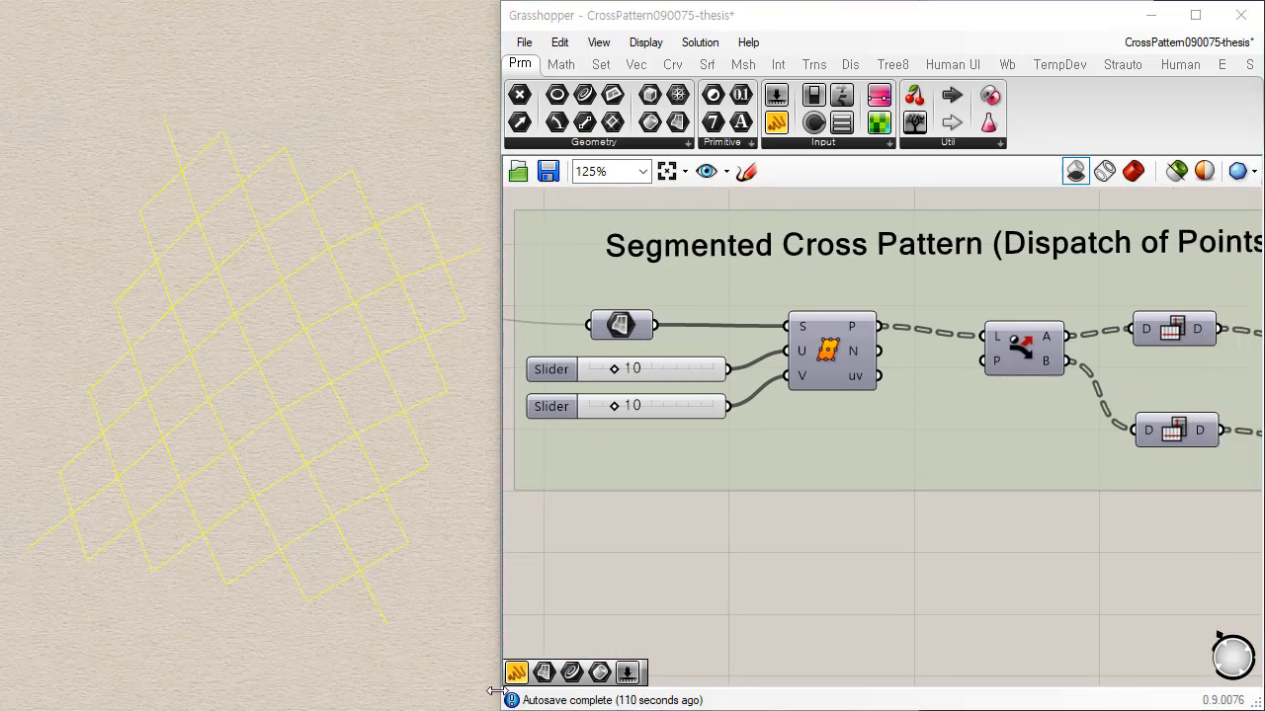
pyautogui.press('Delete')
# Step: Turn on the shaded preview for selected objects only and show the Surface parameter together with its division points
pyautogui.click(624, 329)
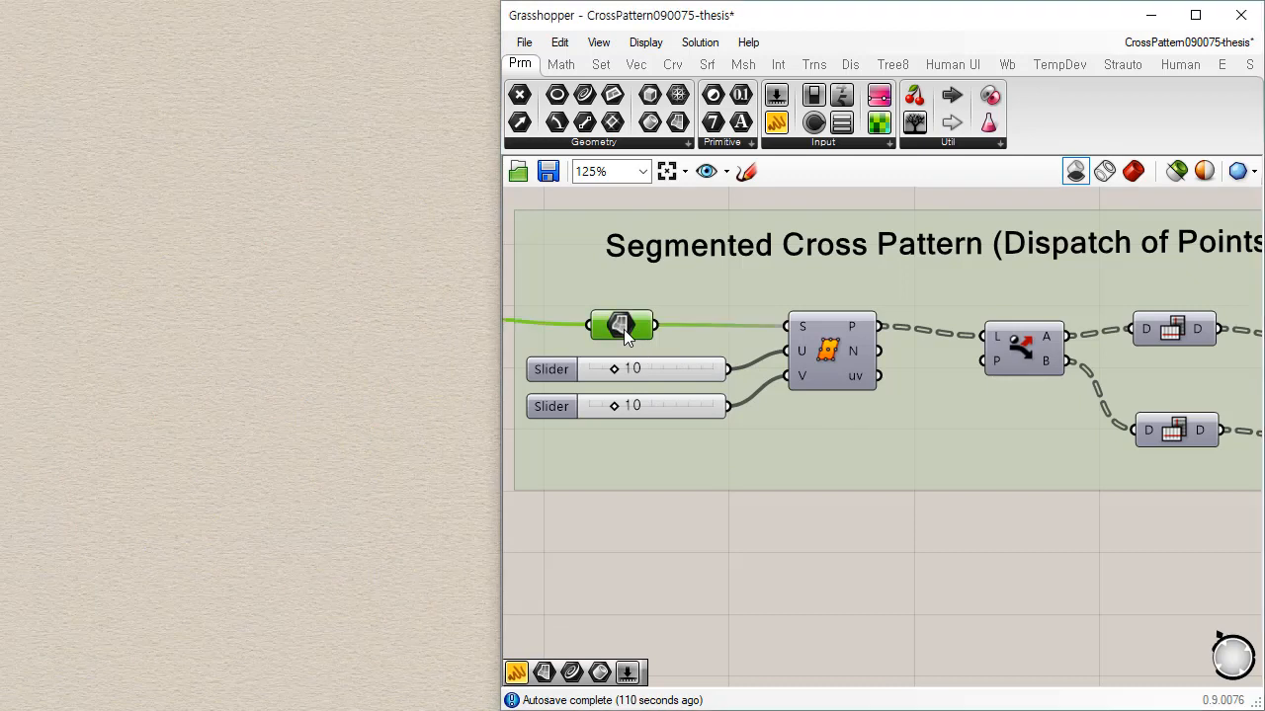
pyautogui.click(1133, 171)
pyautogui.click(1176, 171)
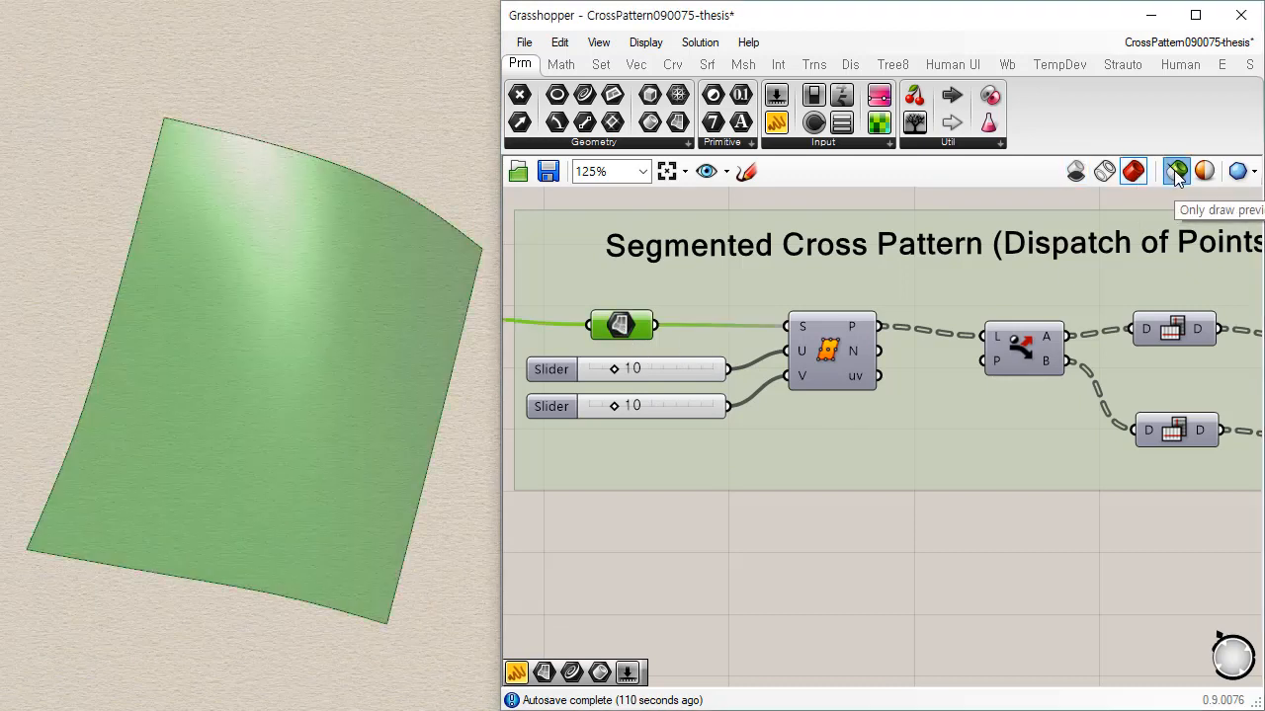
pyautogui.moveTo(334, 573)
pyautogui.mouseDown(button='right')
pyautogui.moveTo(316, 395)
pyautogui.moveTo(316, 511)
pyautogui.mouseUp(button='right')
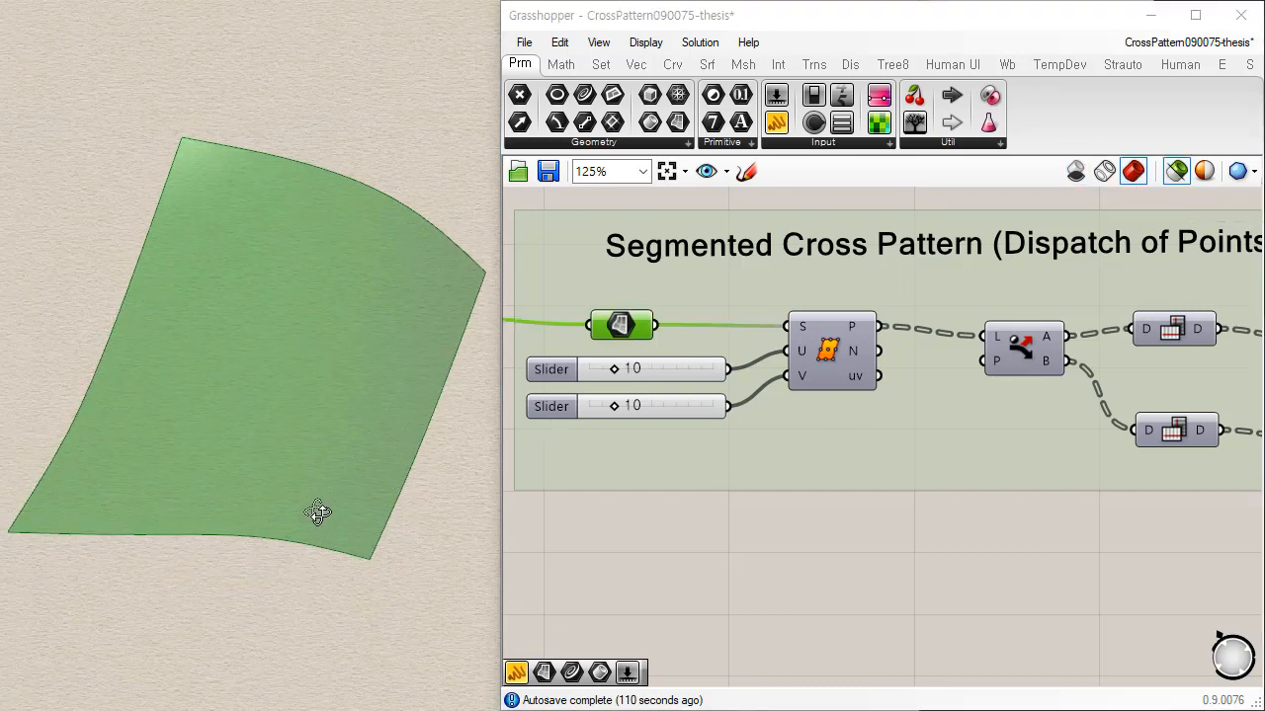
pyautogui.click(839, 366)
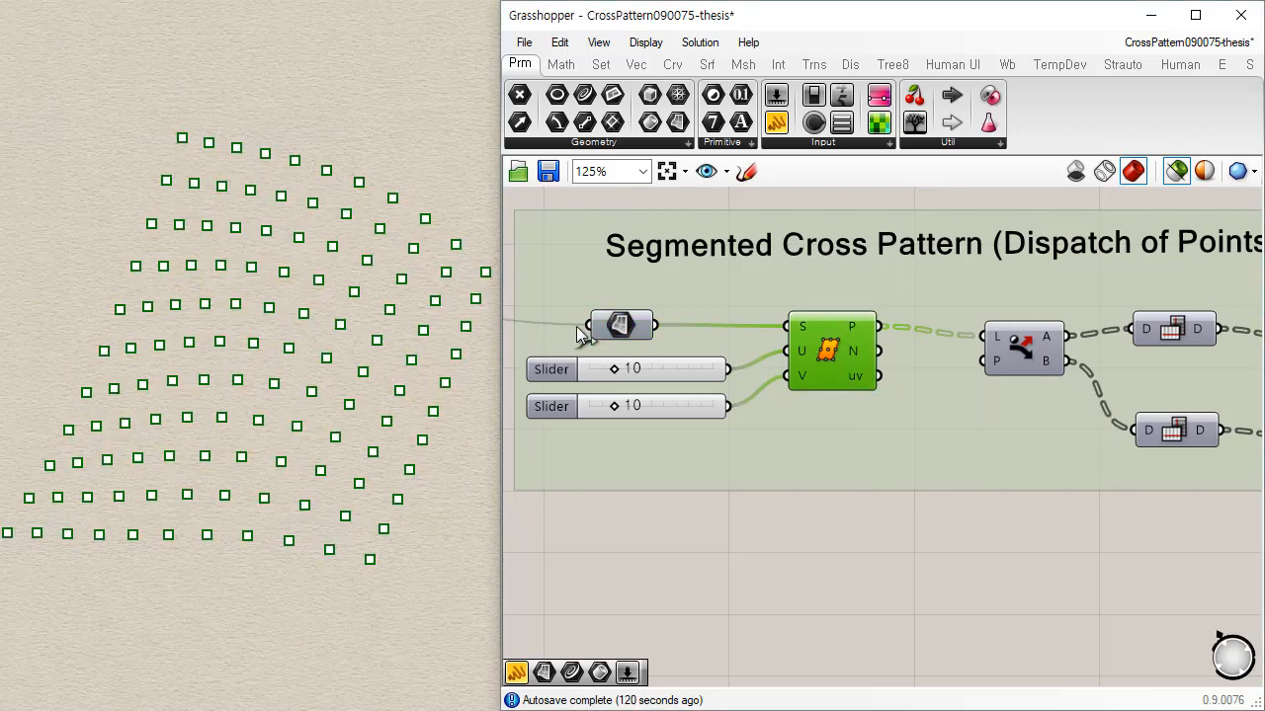
pyautogui.keyDown('shift'); pyautogui.click(622, 327); pyautogui.keyUp('shift')
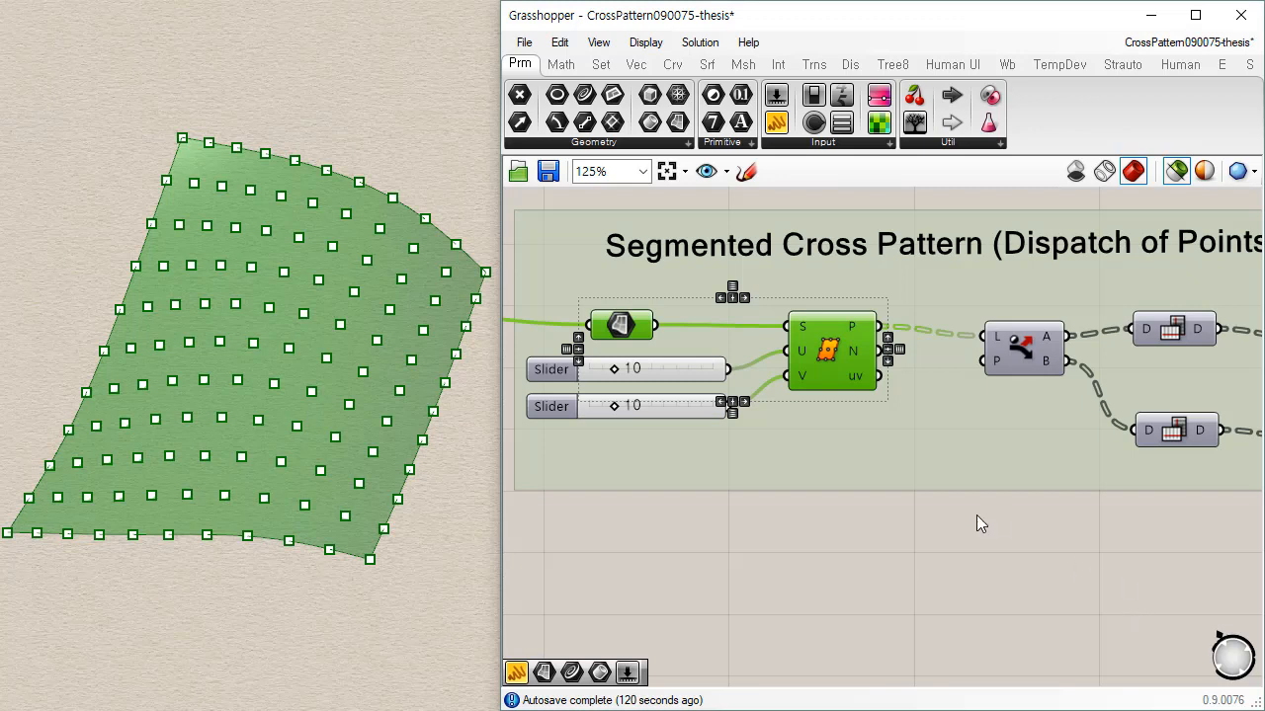
# Step: Check the first Dispatch's pattern input, wire a new Point parameter to its A output and preview those points
pyautogui.moveTo(873, 405); pyautogui.dragTo(556, 453, button='right')
pyautogui.click(703, 358)
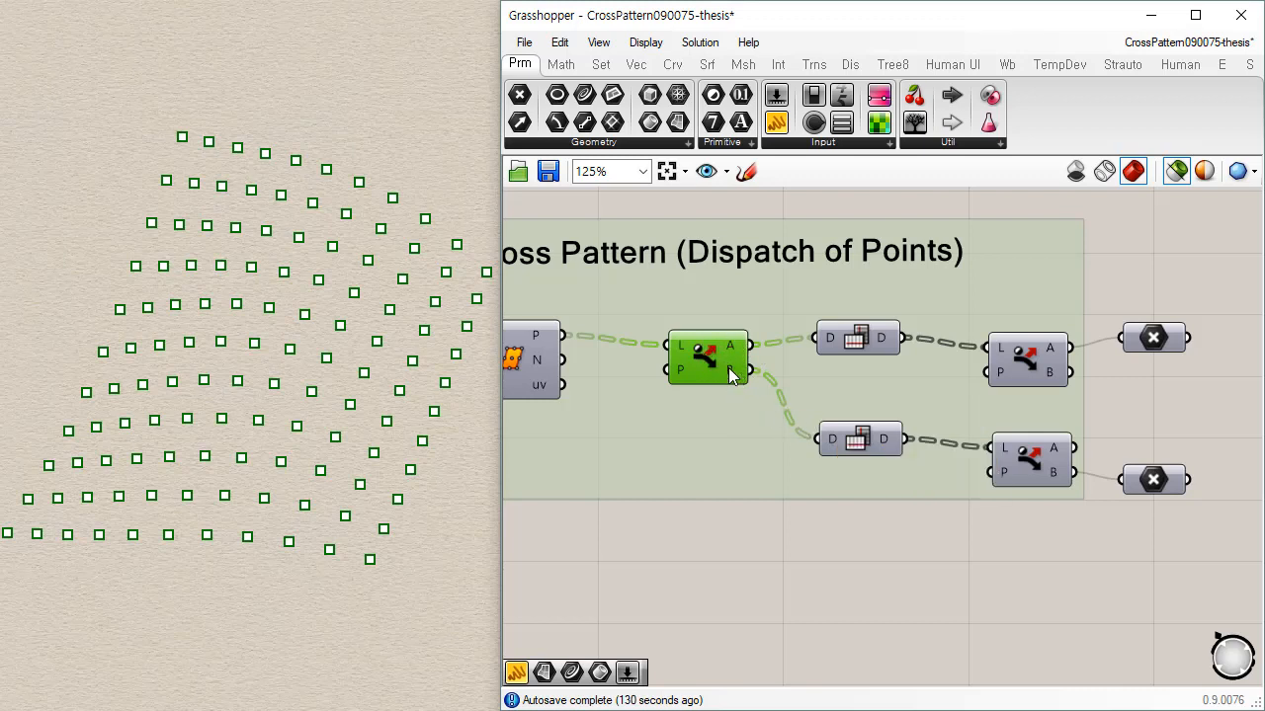
pyautogui.moveTo(682, 371)
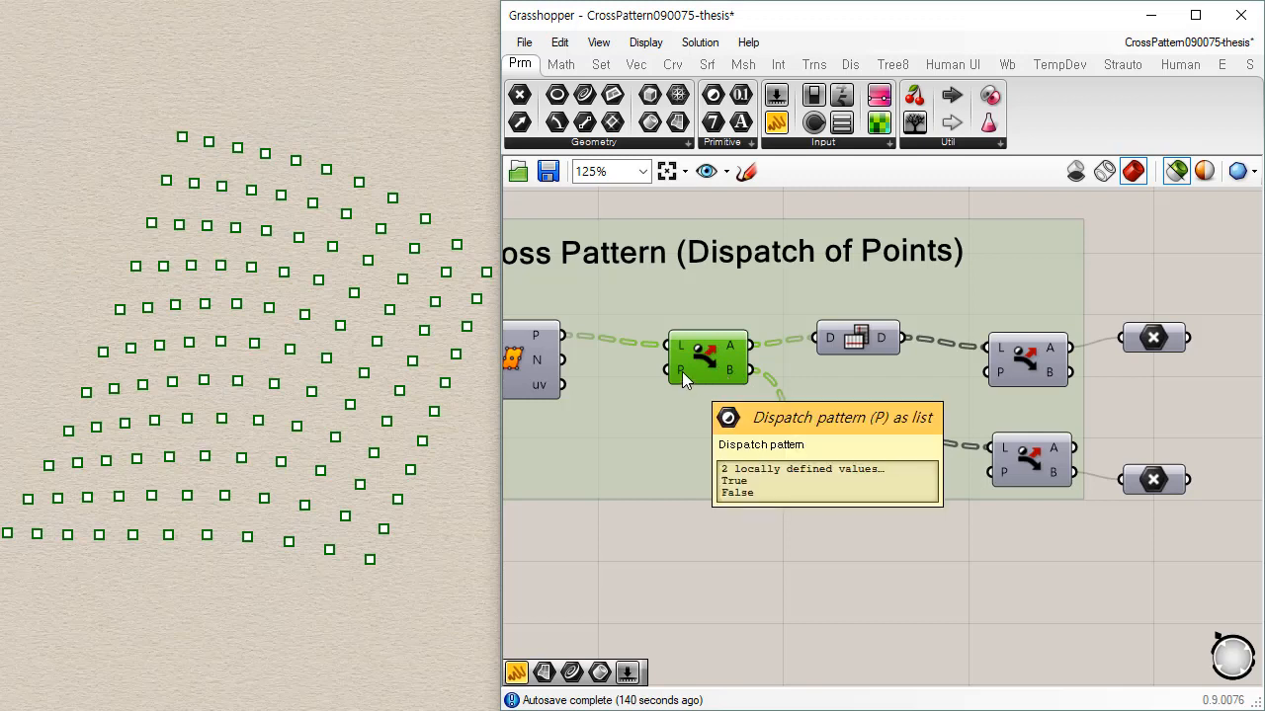
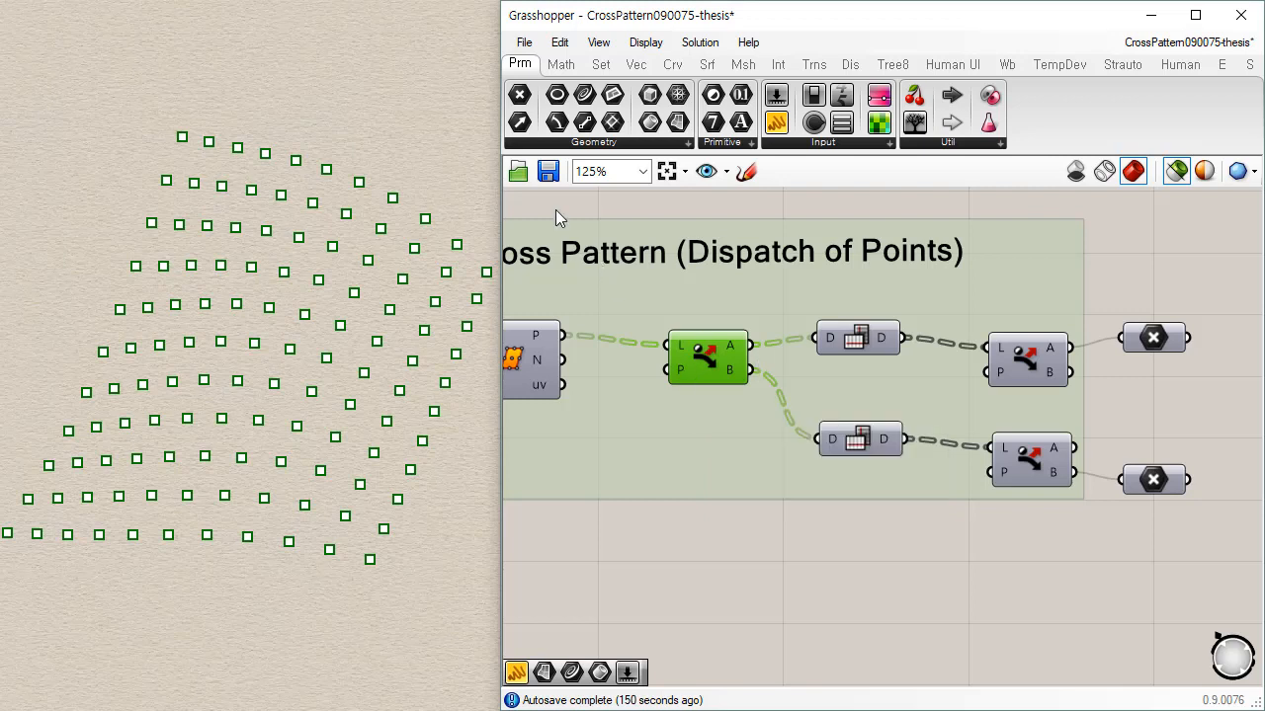
pyautogui.moveTo(519, 96); pyautogui.dragTo(822, 587)
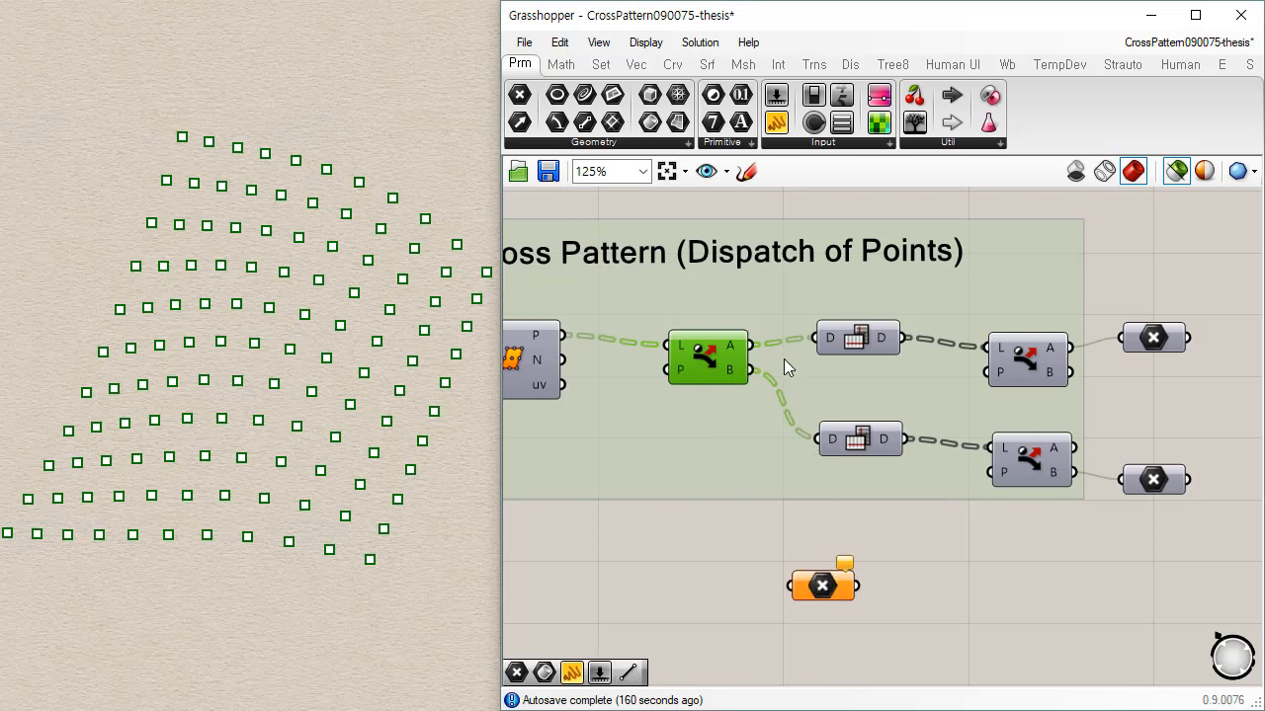
pyautogui.moveTo(752, 351); pyautogui.dragTo(818, 593)
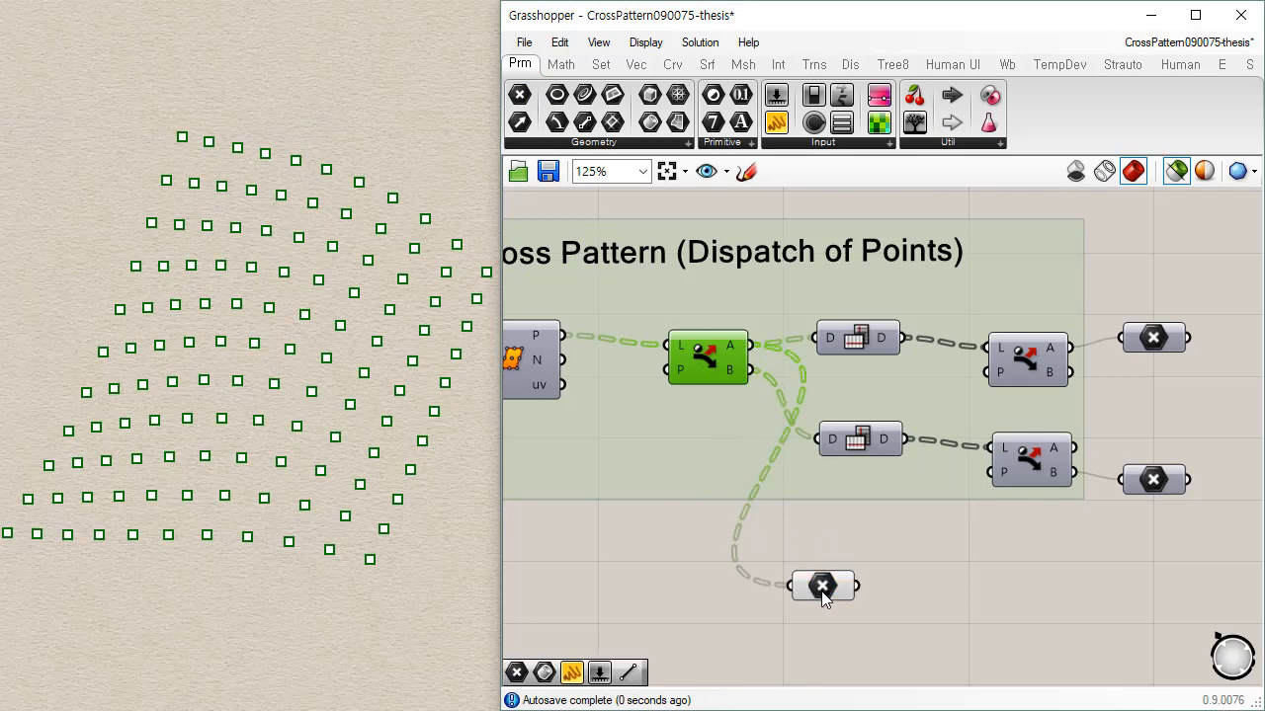
pyautogui.click(822, 596)
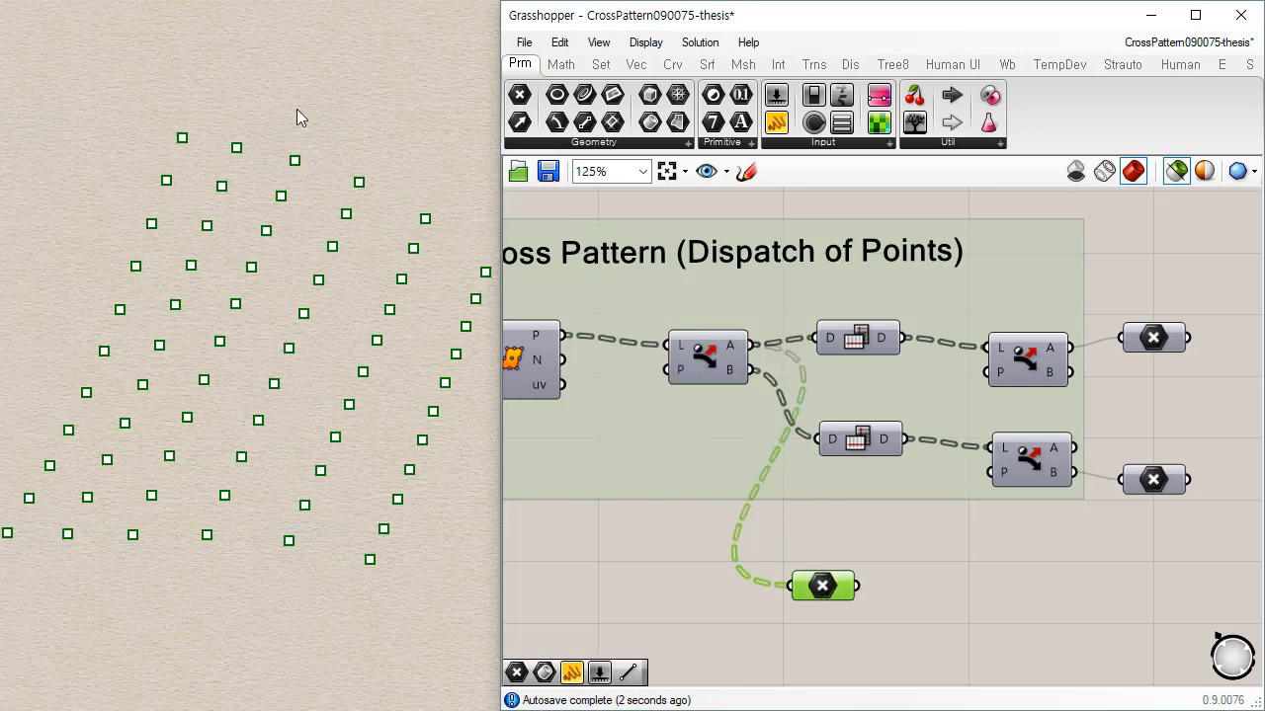
pyautogui.moveTo(320, 326); pyautogui.dragTo(351, 432, button='right')
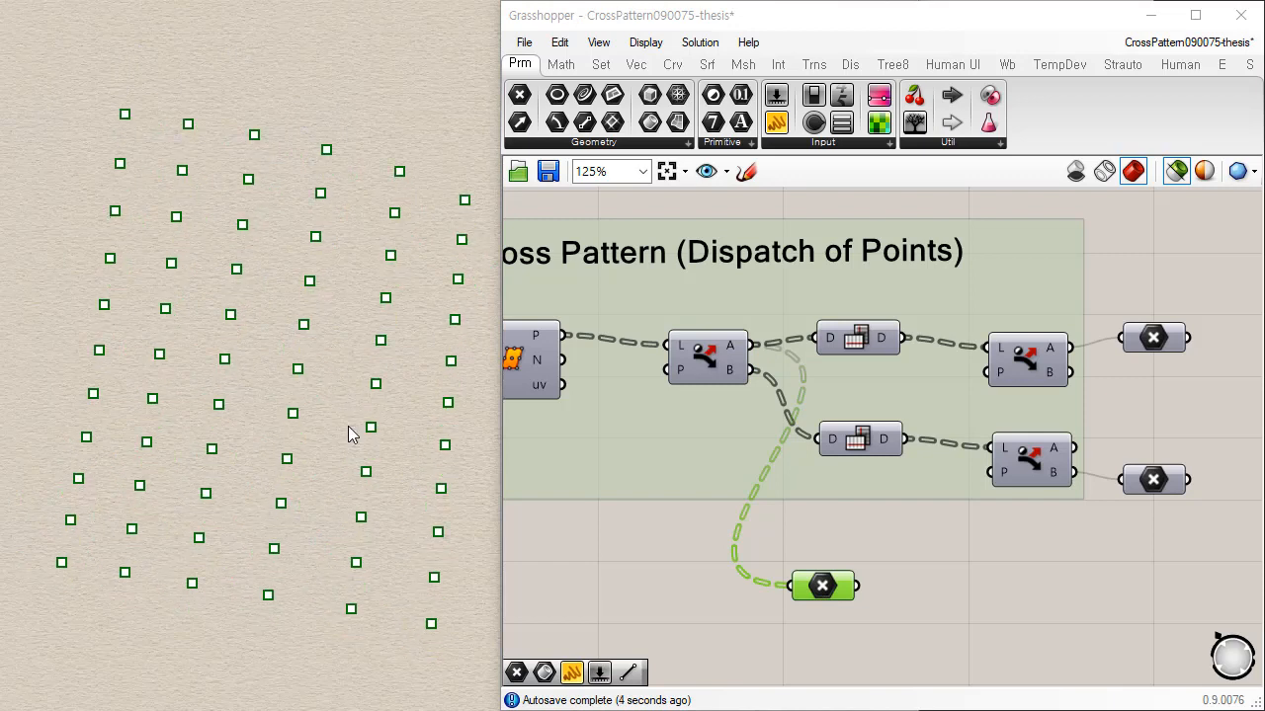
# Step: Rewire the extra Point parameter to the upper second Dispatch's A output and examine the points it passes on
pyautogui.moveTo(756, 372); pyautogui.dragTo(794, 585)
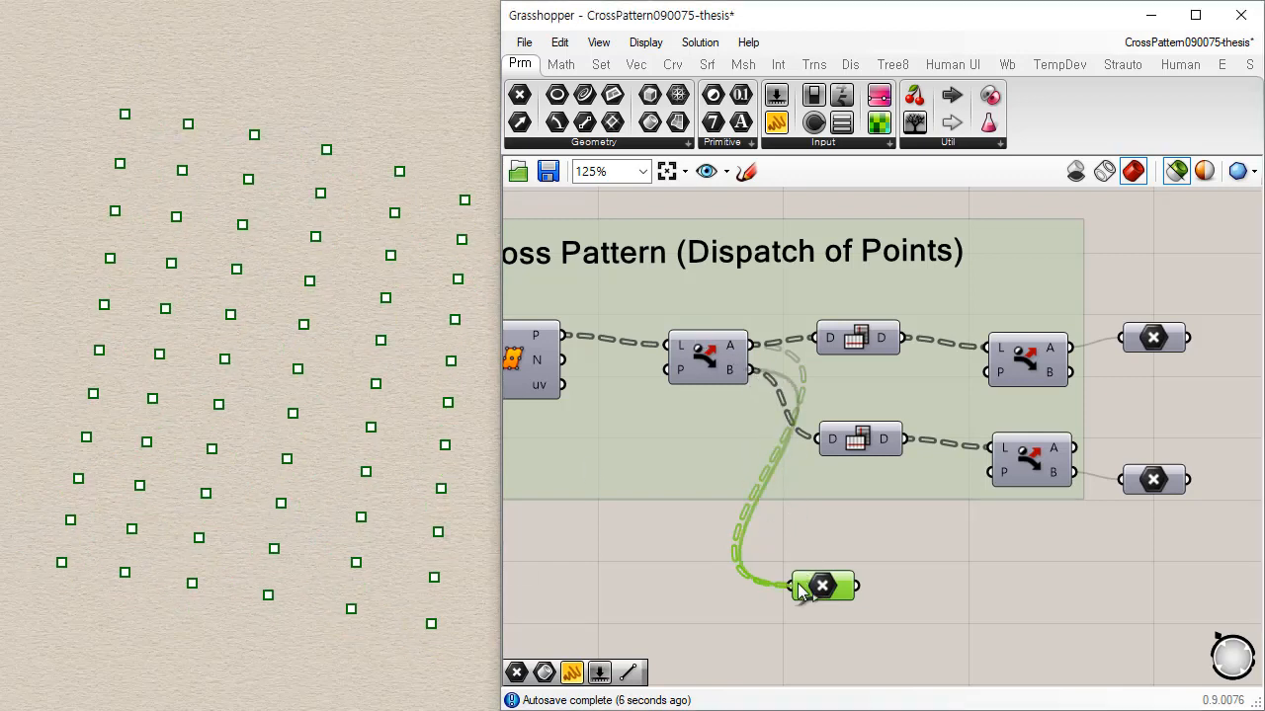
pyautogui.moveTo(752, 345); pyautogui.dragTo(1040, 220)
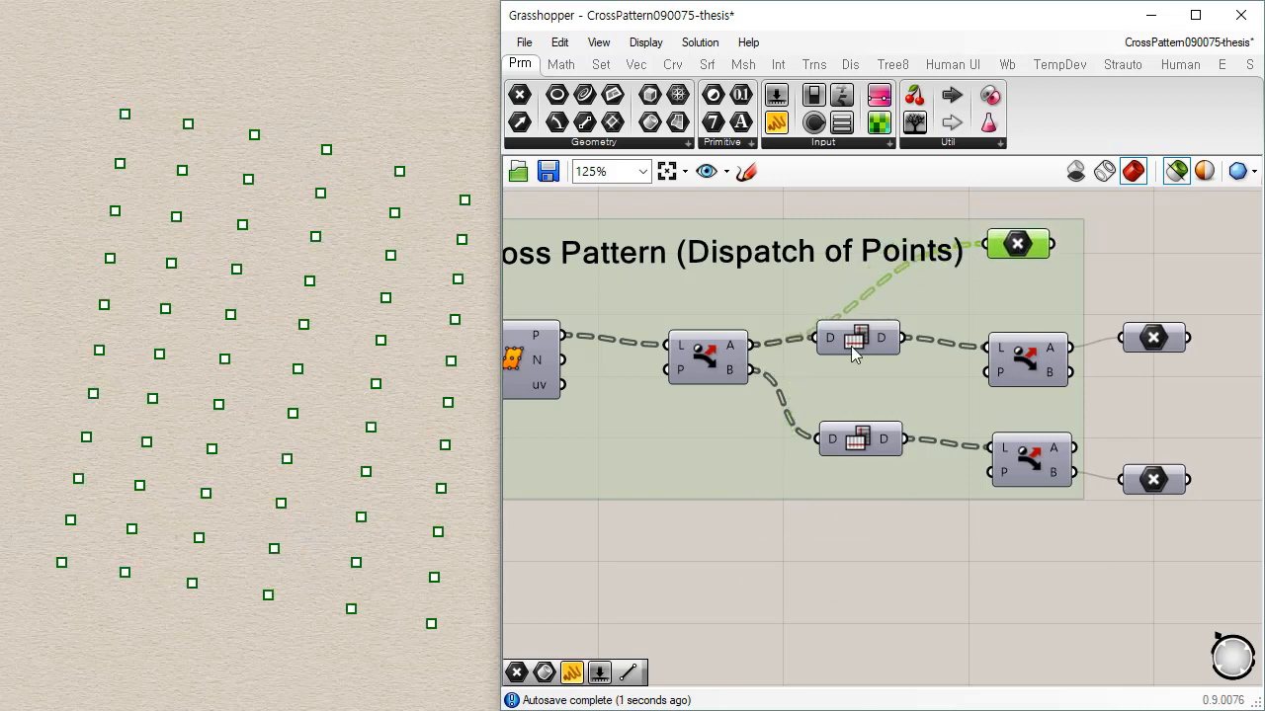
pyautogui.click(860, 338)
pyautogui.click(1043, 374)
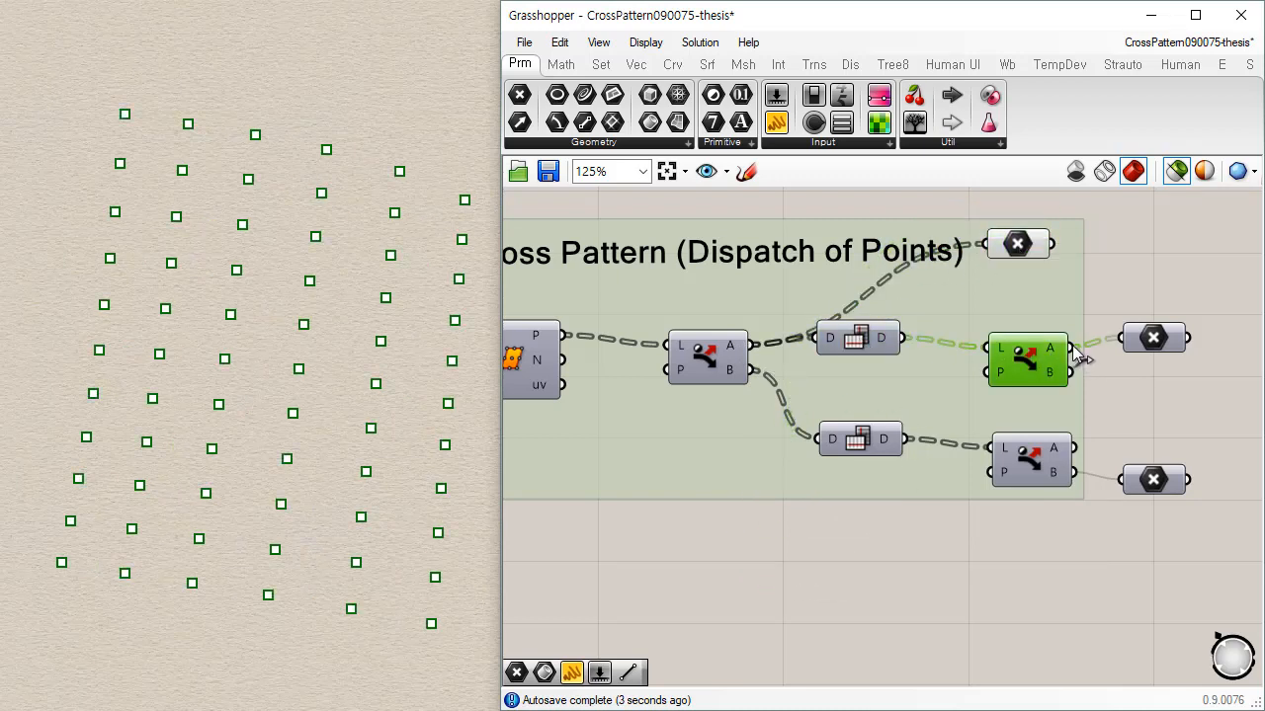
pyautogui.moveTo(1071, 347); pyautogui.dragTo(1125, 251)
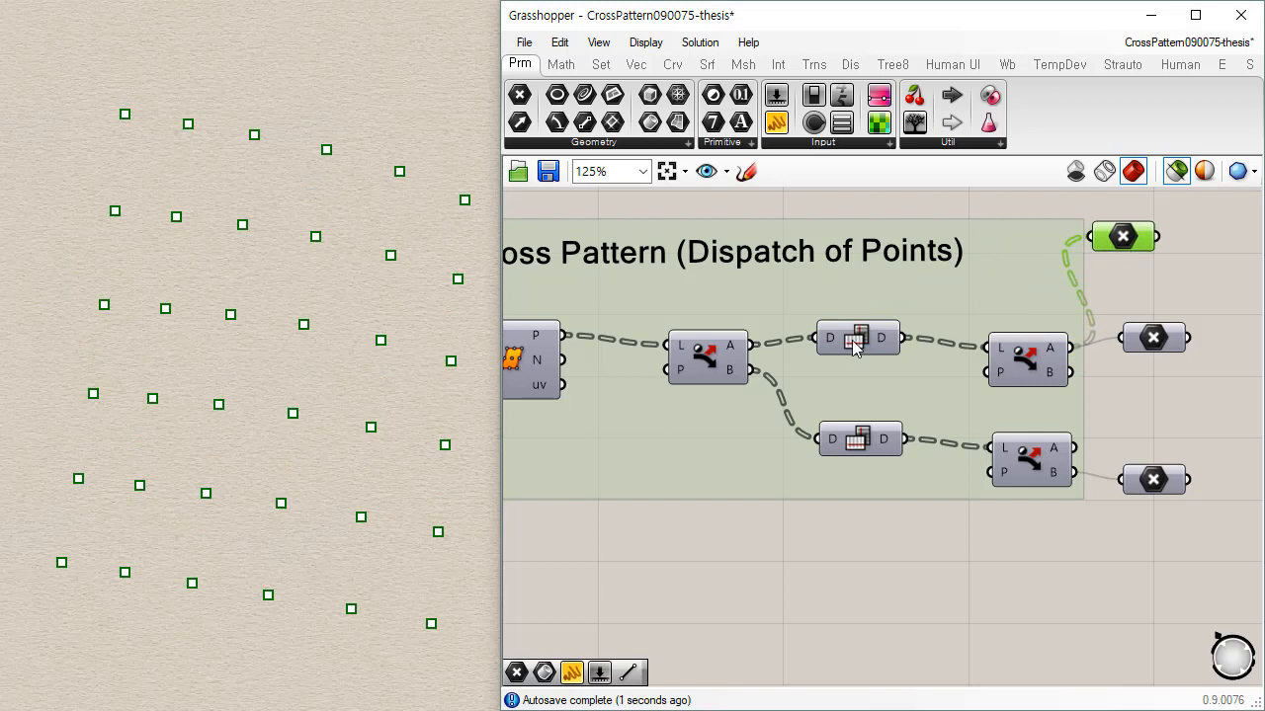
pyautogui.moveTo(58, 491); pyautogui.dragTo(201, 497, button='right')
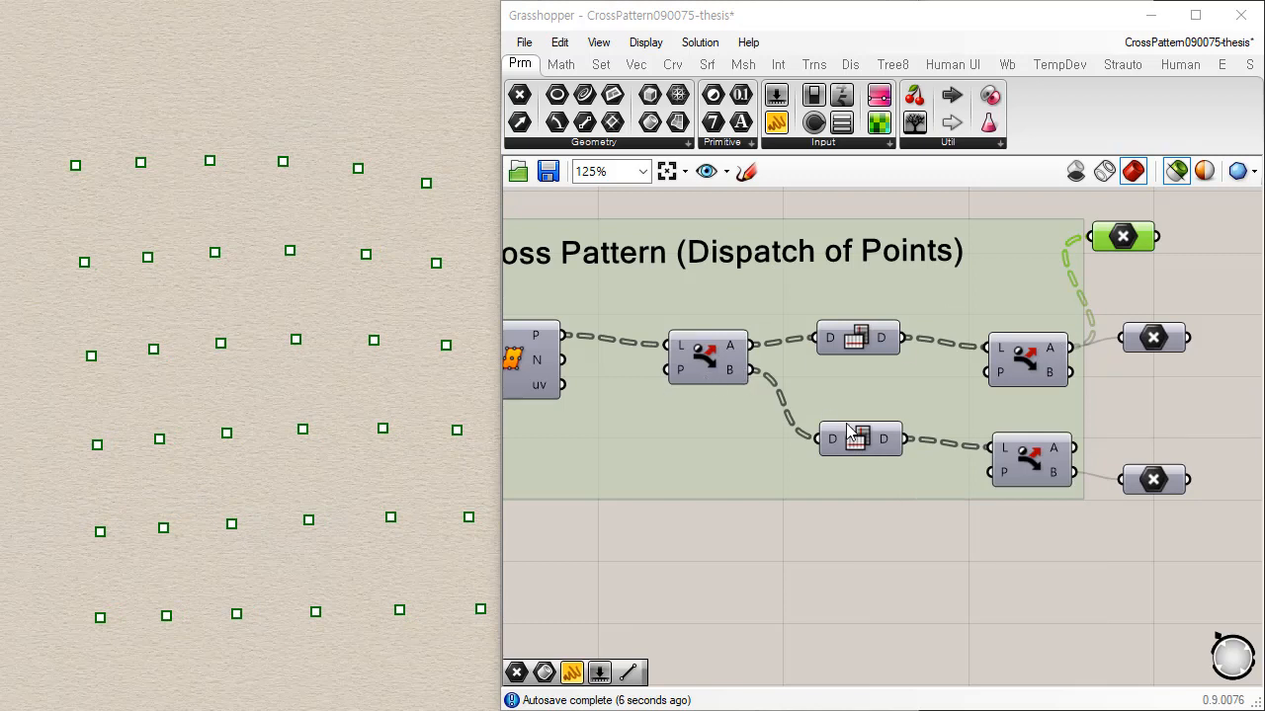
# Step: Move the extra Point parameter to the lower Dispatch's B output and preview the two existing output Point parameters together
pyautogui.keyDown('shift'); pyautogui.moveTo(1077, 475); pyautogui.dragTo(1103, 591); pyautogui.keyUp('shift')
pyautogui.click(1157, 339)
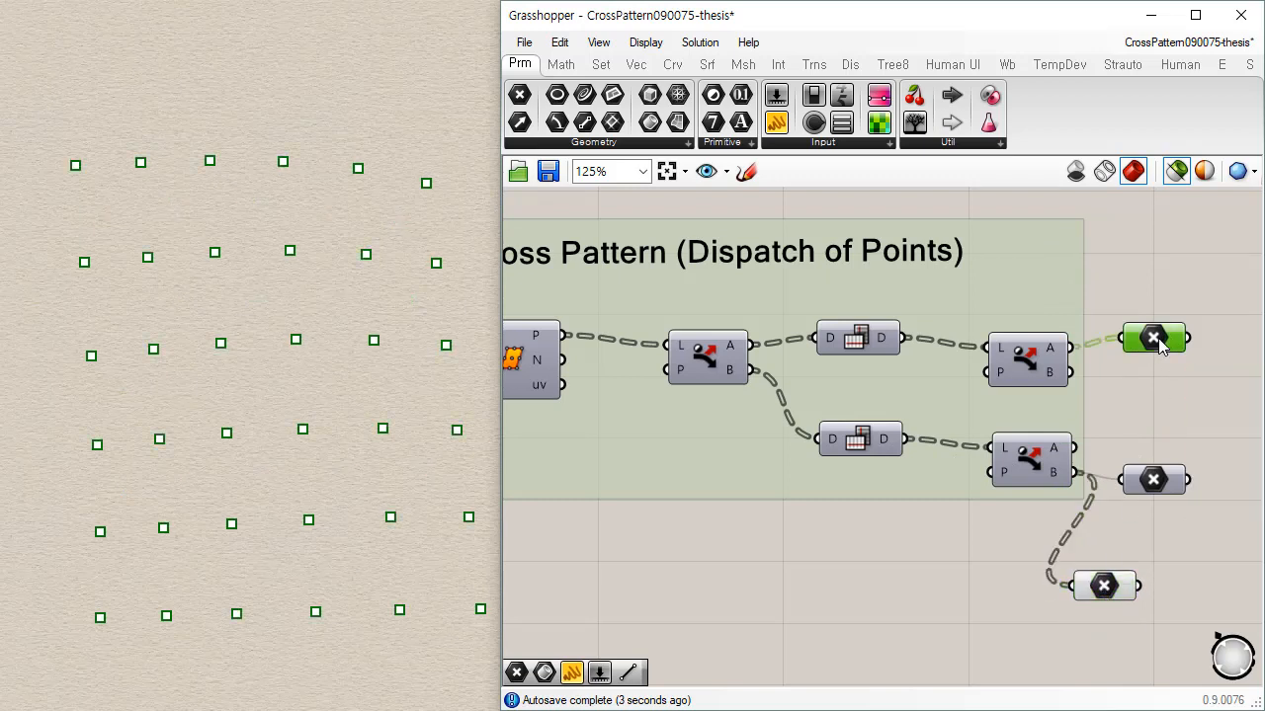
pyautogui.keyDown('shift'); pyautogui.click(1158, 478); pyautogui.keyUp('shift')
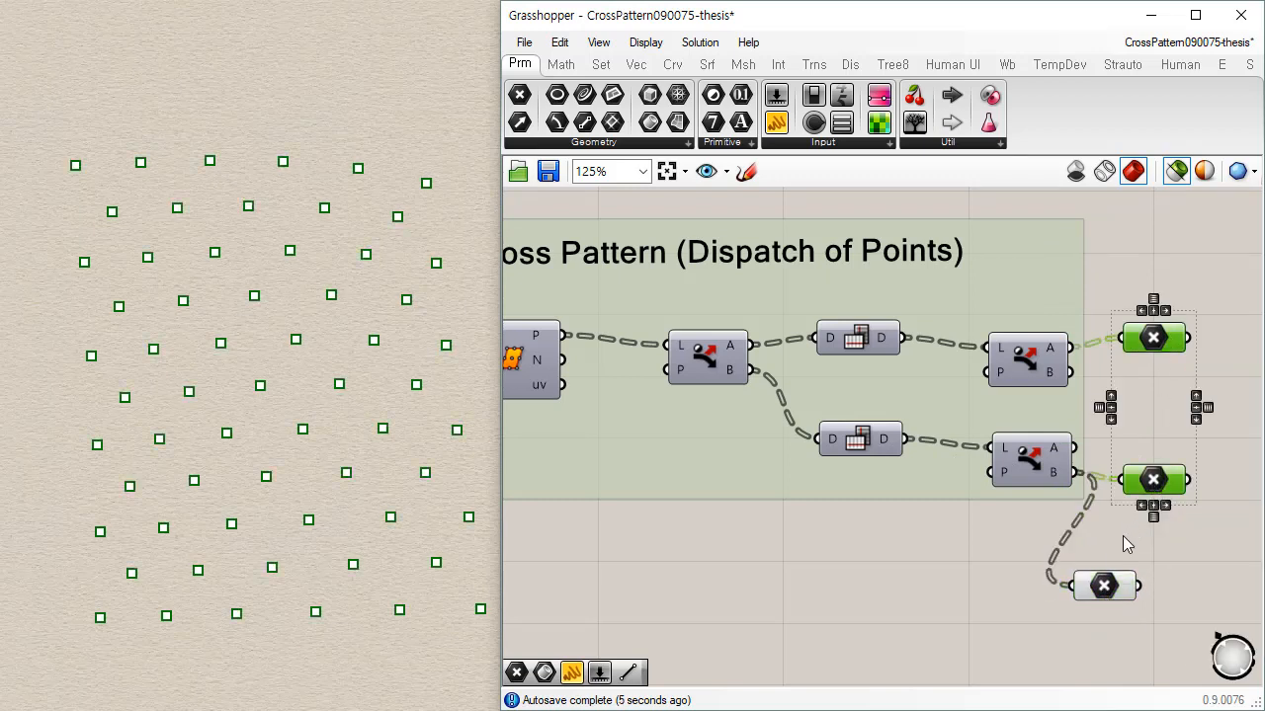
# Step: Delete the extra Point parameter and check the points of the two remaining output Point parameters
pyautogui.moveTo(1075, 556); pyautogui.dragTo(932, 523, button='right')
pyautogui.moveTo(1029, 514); pyautogui.dragTo(900, 591)
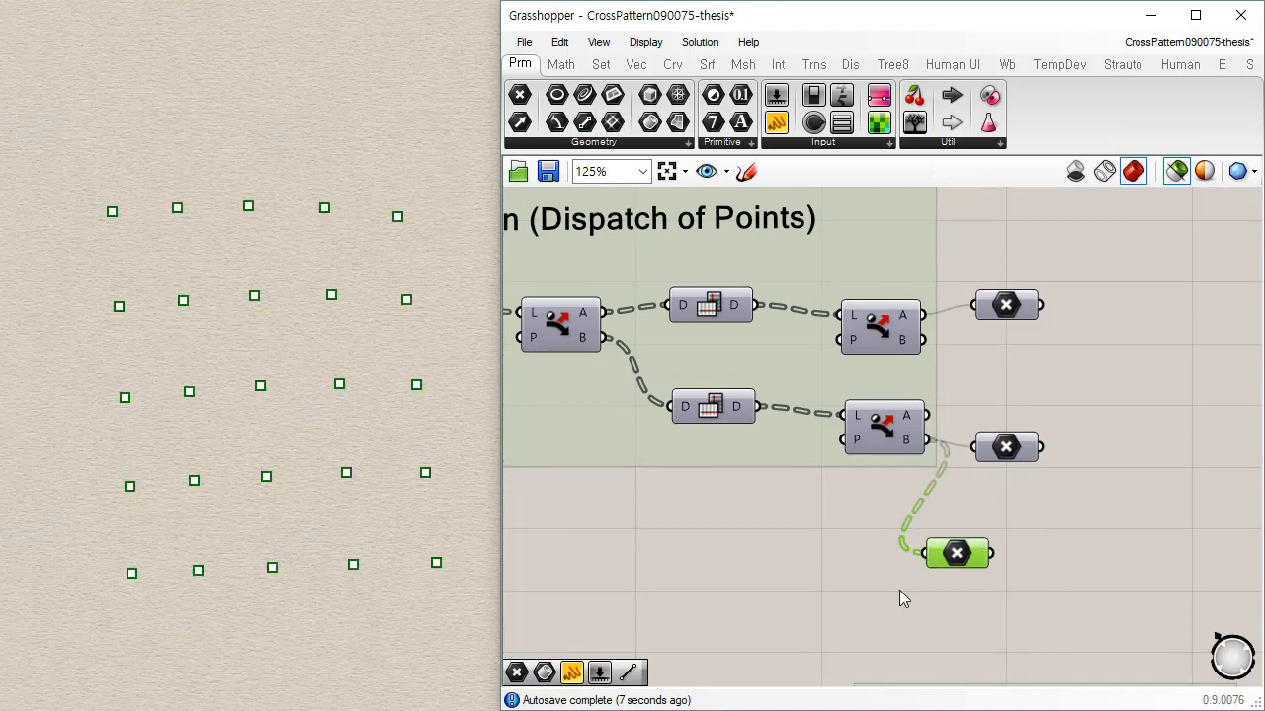
pyautogui.press('Delete')
pyautogui.click(1006, 305)
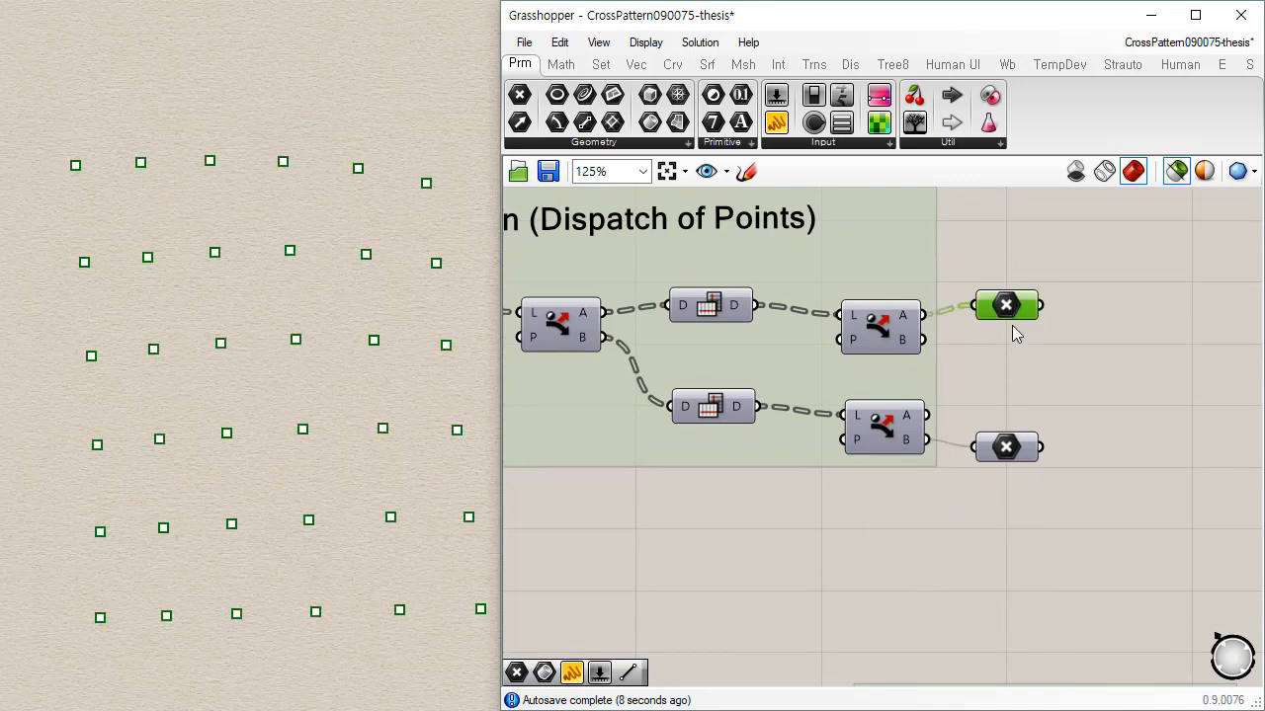
pyautogui.keyDown('shift'); pyautogui.click(1006, 448); pyautogui.keyUp('shift')
pyautogui.click(964, 493)
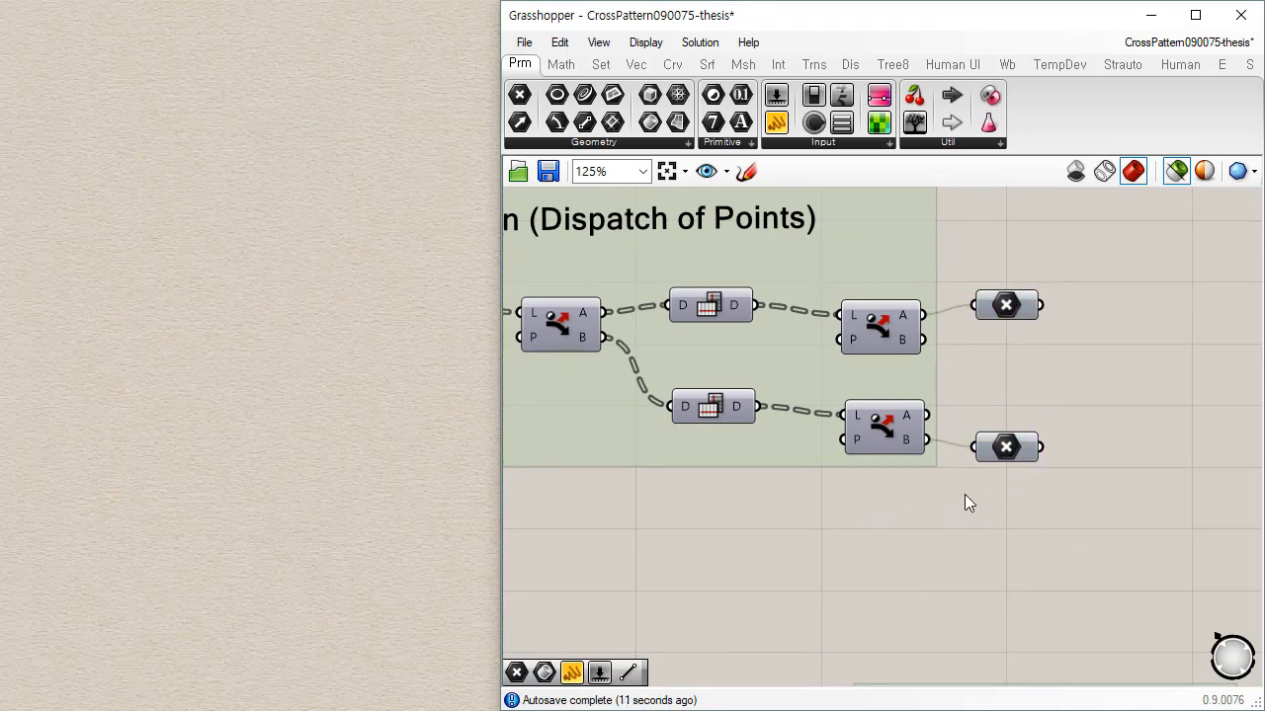
# Step: Duplicate the Cross Pattern (Relative Item) group and place the copy beyond the Segmented Cross Pattern (Dispatch of Points) output parameters
pyautogui.scroll(-3, 863, 489)
pyautogui.scroll(-2, 860, 501)
pyautogui.scroll(2, 804, 268)
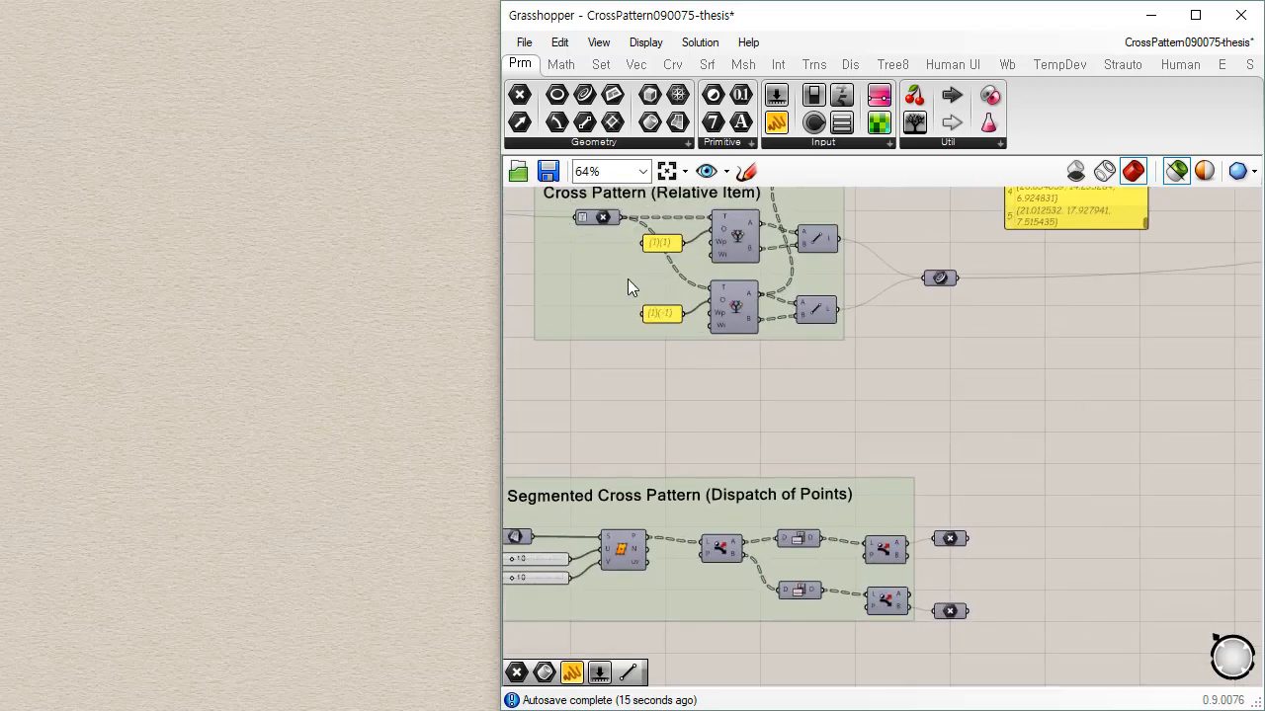
pyautogui.moveTo(693, 341); pyautogui.dragTo(721, 404, button='right')
pyautogui.moveTo(534, 222); pyautogui.dragTo(886, 439)
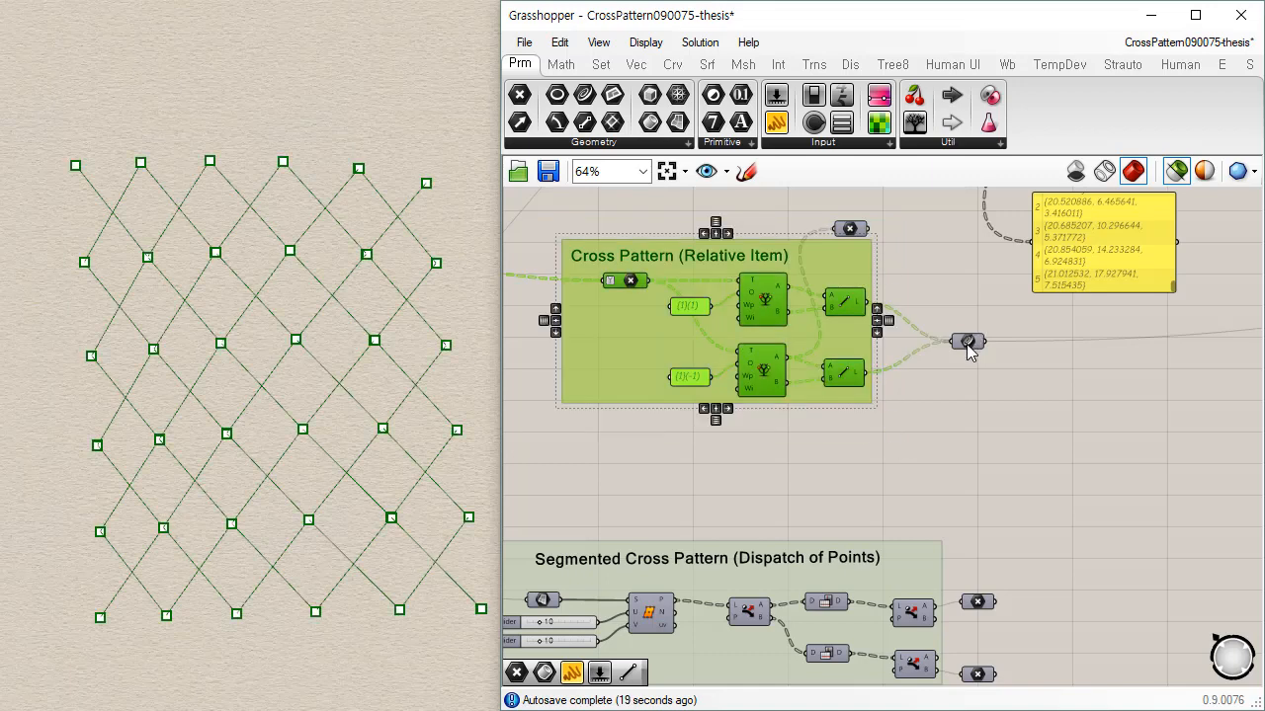
pyautogui.hotkey('ctrl', 'c')
pyautogui.hotkey('ctrl', 'v')
pyautogui.moveTo(648, 347); pyautogui.dragTo(1032, 532)
pyautogui.moveTo(850, 481); pyautogui.dragTo(549, 258, button='right')
pyautogui.moveTo(651, 325); pyautogui.dragTo(827, 437)
pyautogui.click(798, 437)
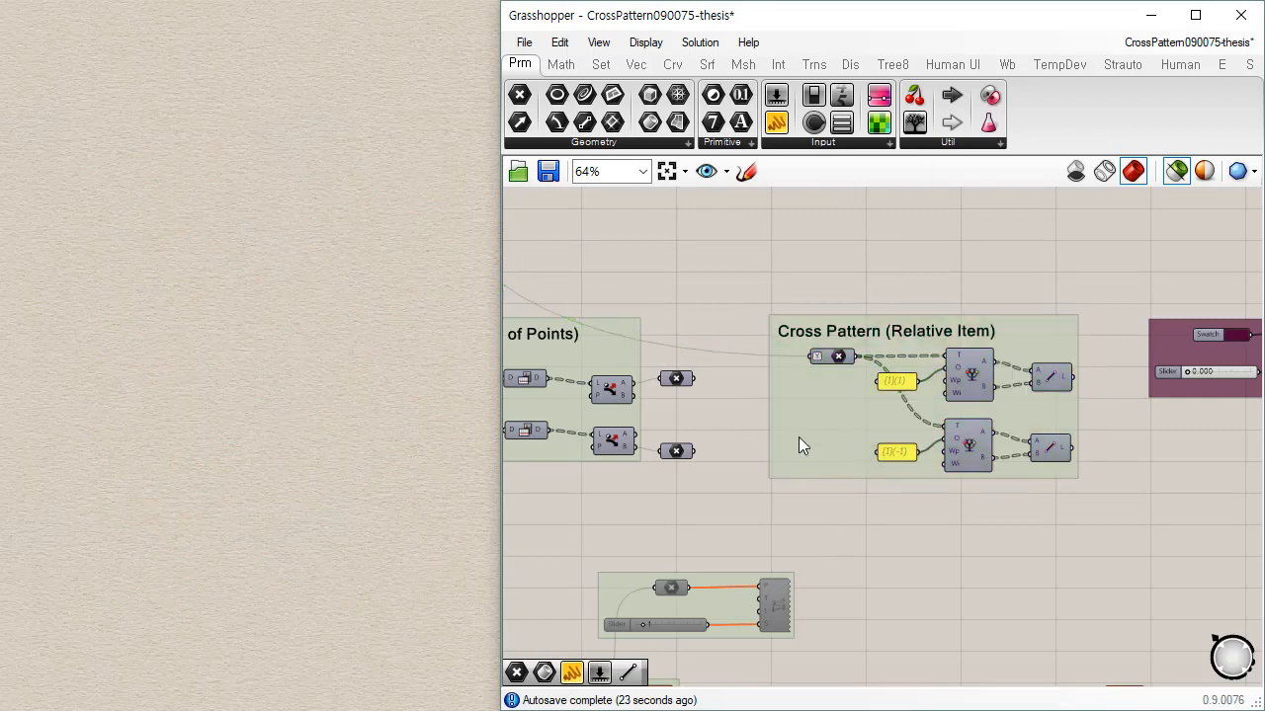
# Step: Preview the copied group's input points, the Line with the {1}(1) offset and its Relative Item component
pyautogui.scroll(3, 798, 436)
pyautogui.click(862, 336)
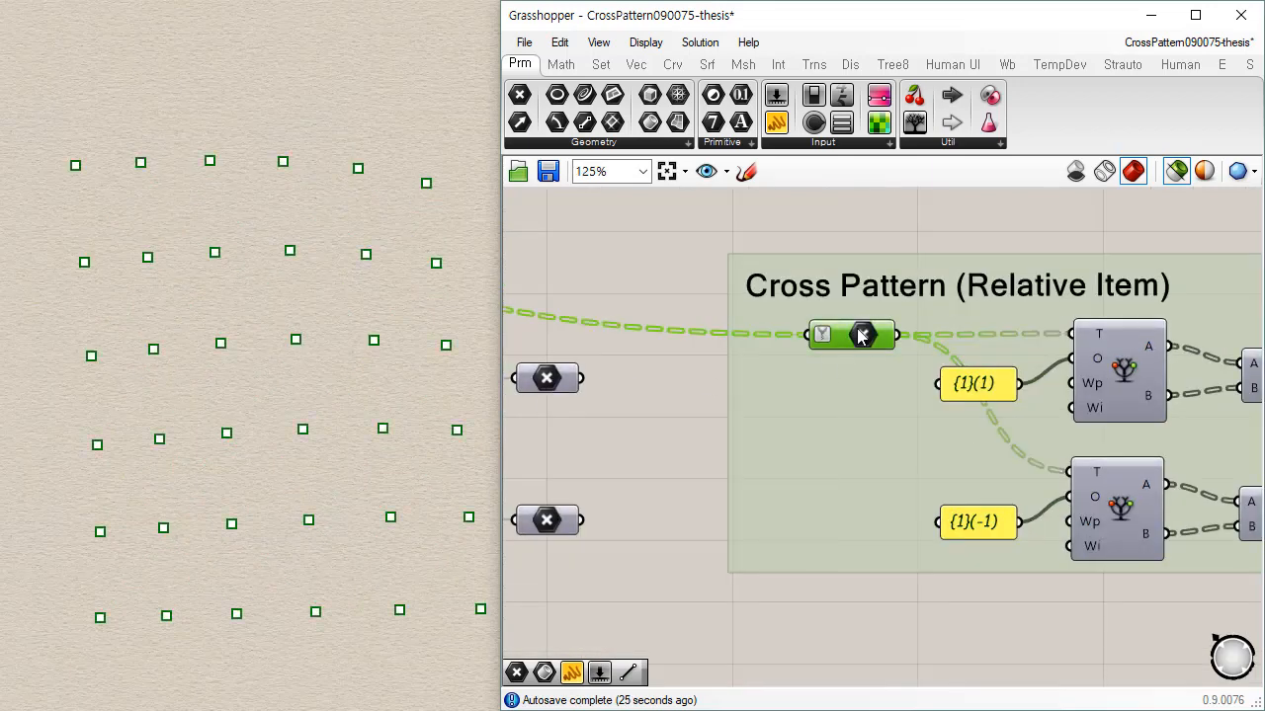
pyautogui.moveTo(963, 389); pyautogui.dragTo(733, 355, button='right')
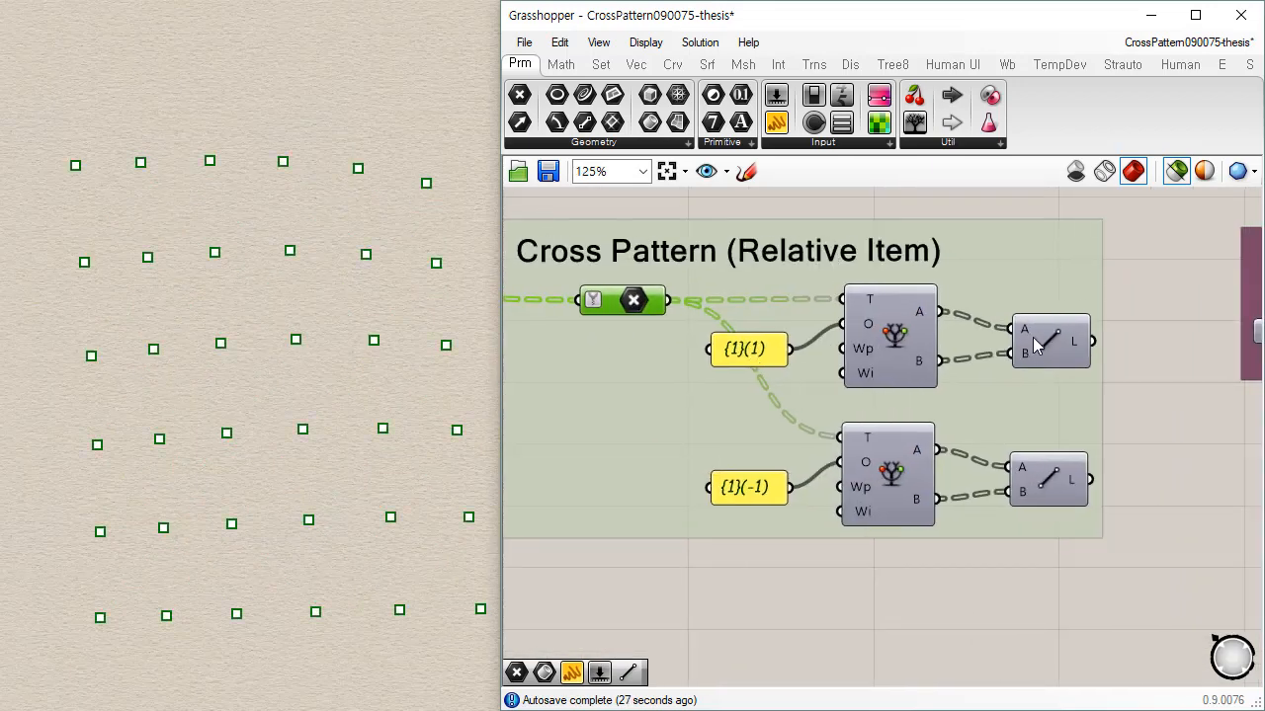
pyautogui.click(1053, 346)
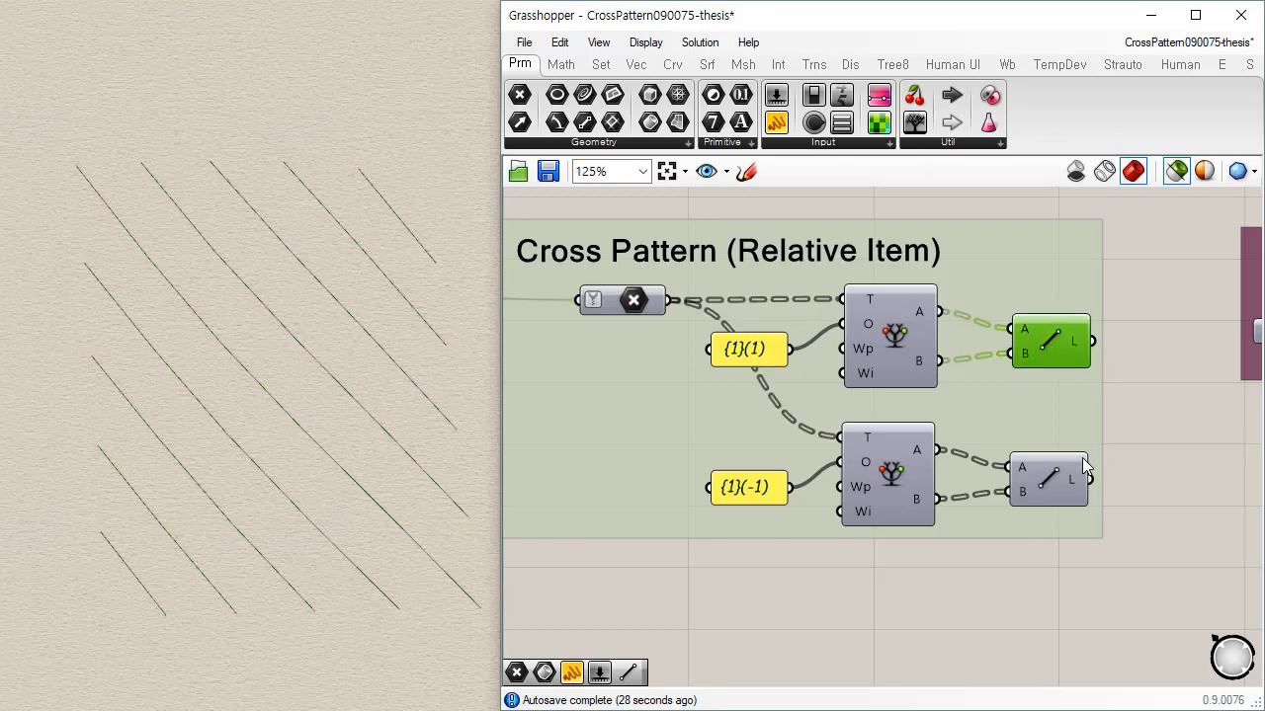
pyautogui.click(911, 334)
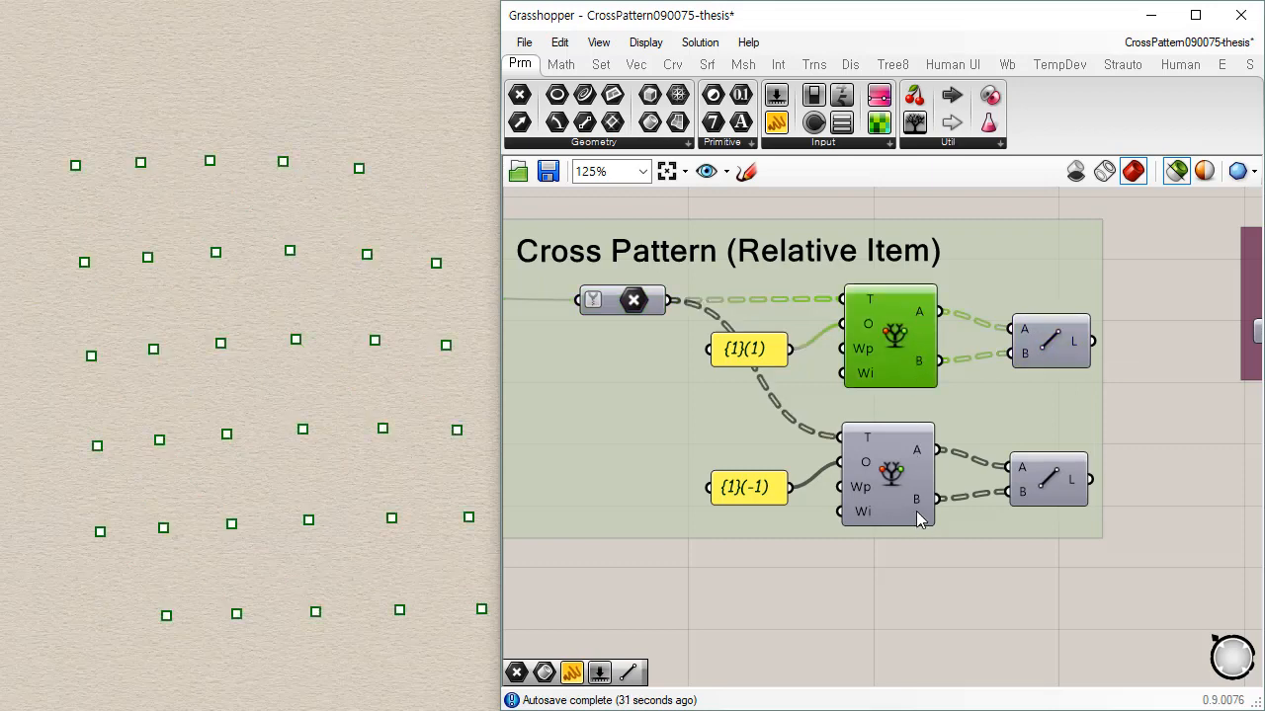
# Step: Connect the upper Dispatch branch's Point parameter to the copied group's Point input and preview the lower branch's points
pyautogui.scroll(-3, 918, 521)
pyautogui.moveTo(600, 441); pyautogui.dragTo(633, 388, button='right')
pyautogui.click(566, 354)
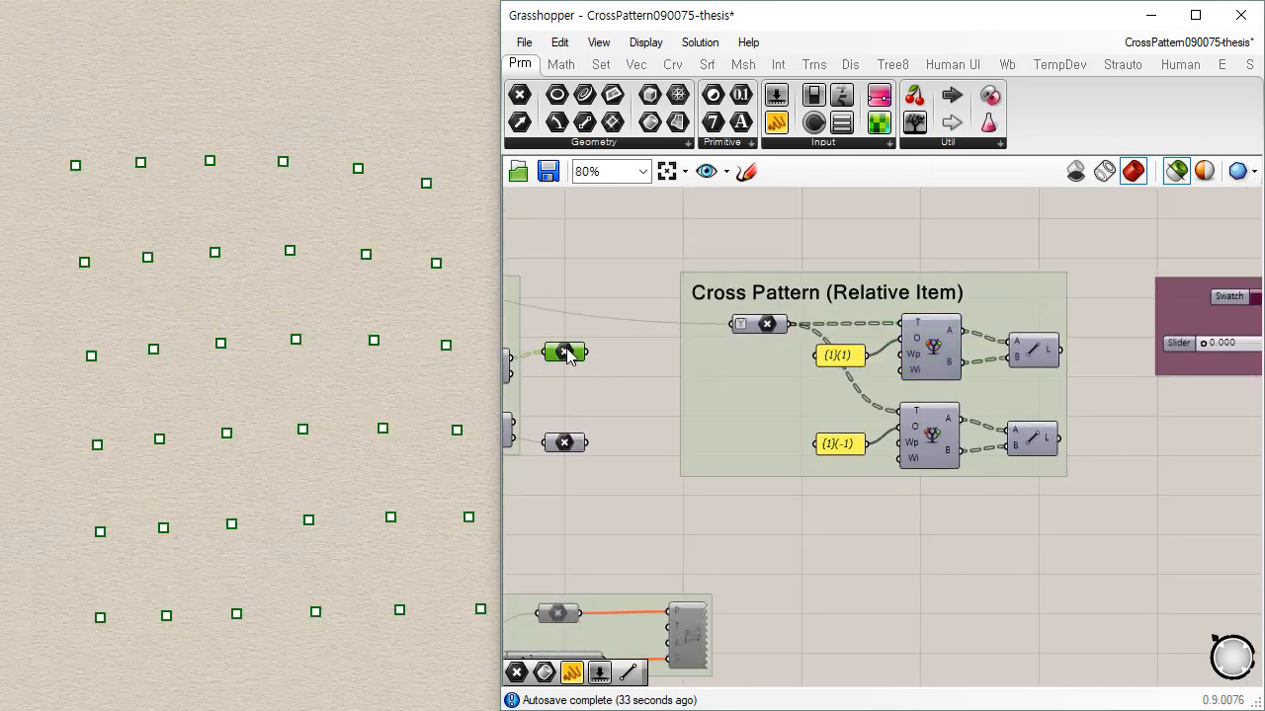
pyautogui.moveTo(586, 352); pyautogui.dragTo(743, 332)
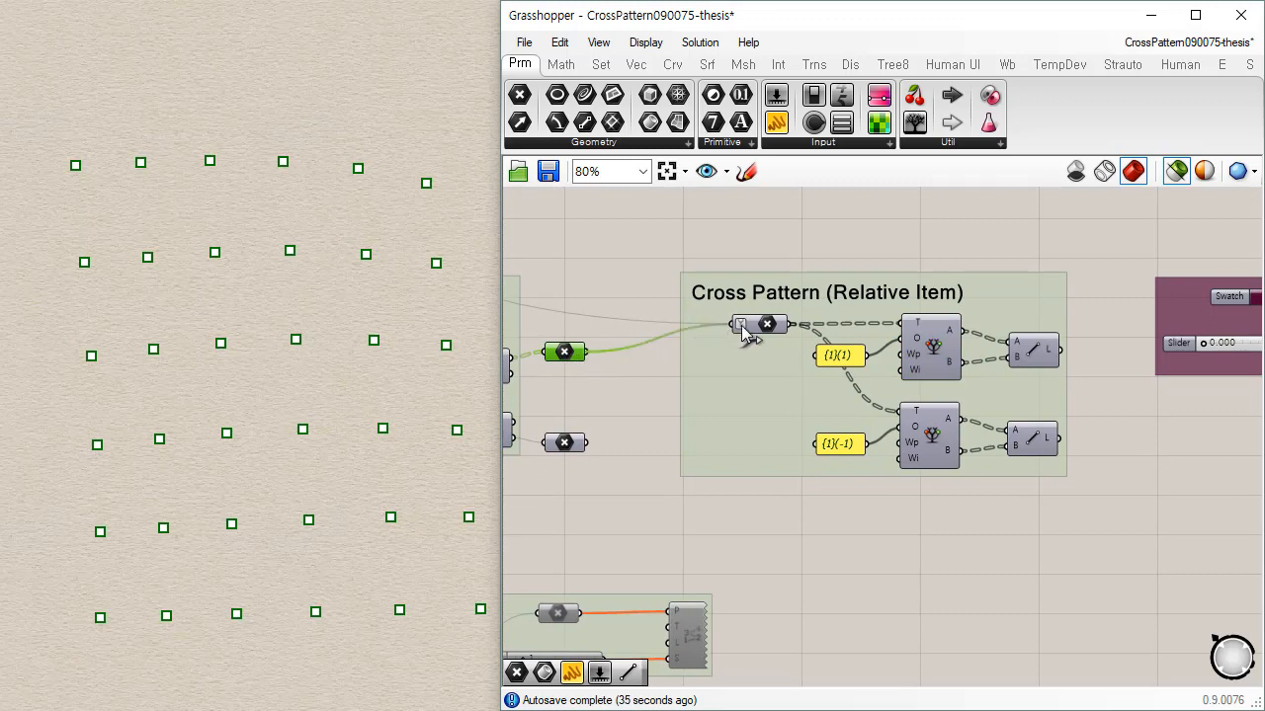
pyautogui.click(566, 442)
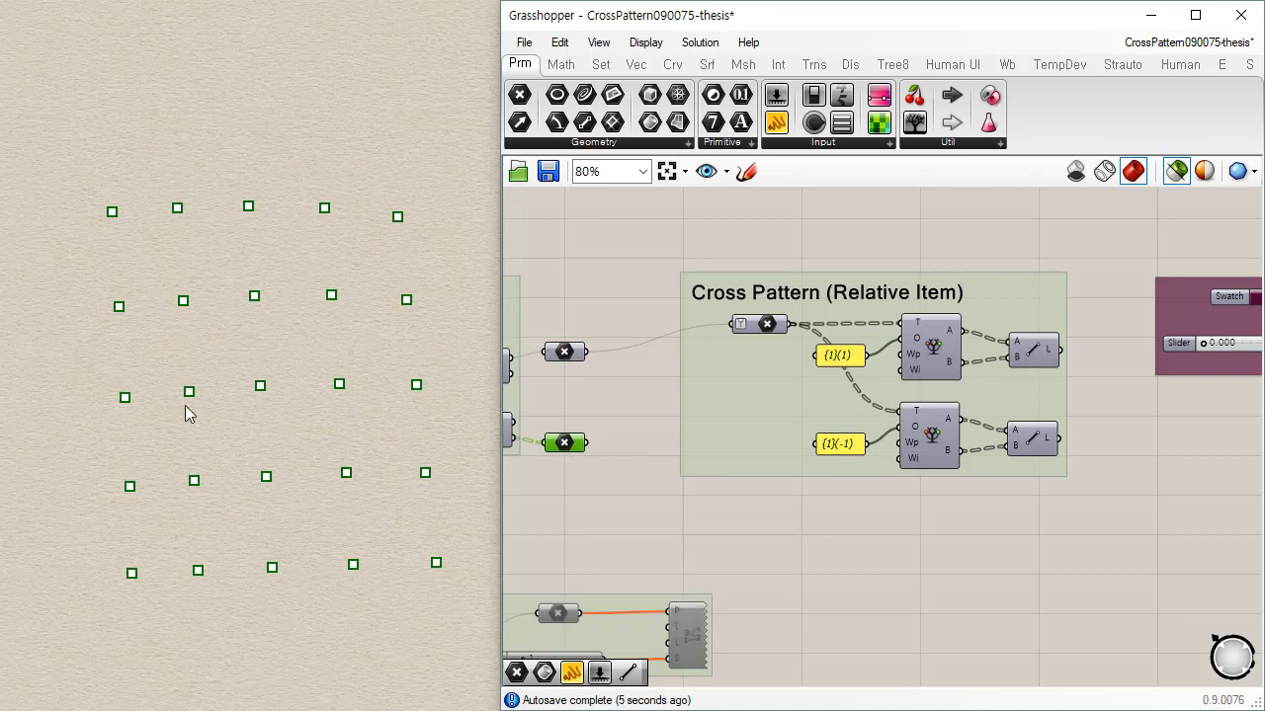
pyautogui.moveTo(672, 459); pyautogui.dragTo(641, 407, button='right')
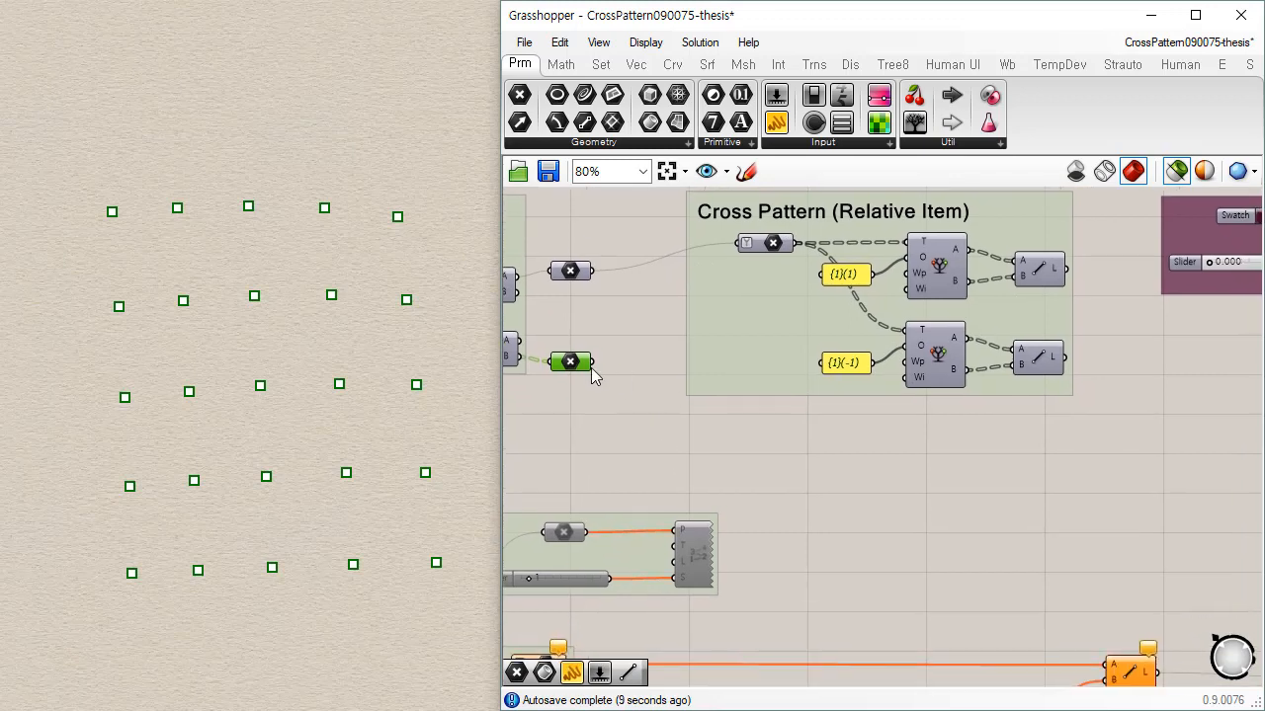
# Step: Connect the lower branch's Point parameter to input A of the {1}(1) Line, delete the {1}(-1) Line and place the remaining Line lower
pyautogui.moveTo(593, 362); pyautogui.dragTo(1092, 326)
pyautogui.click(1039, 359)
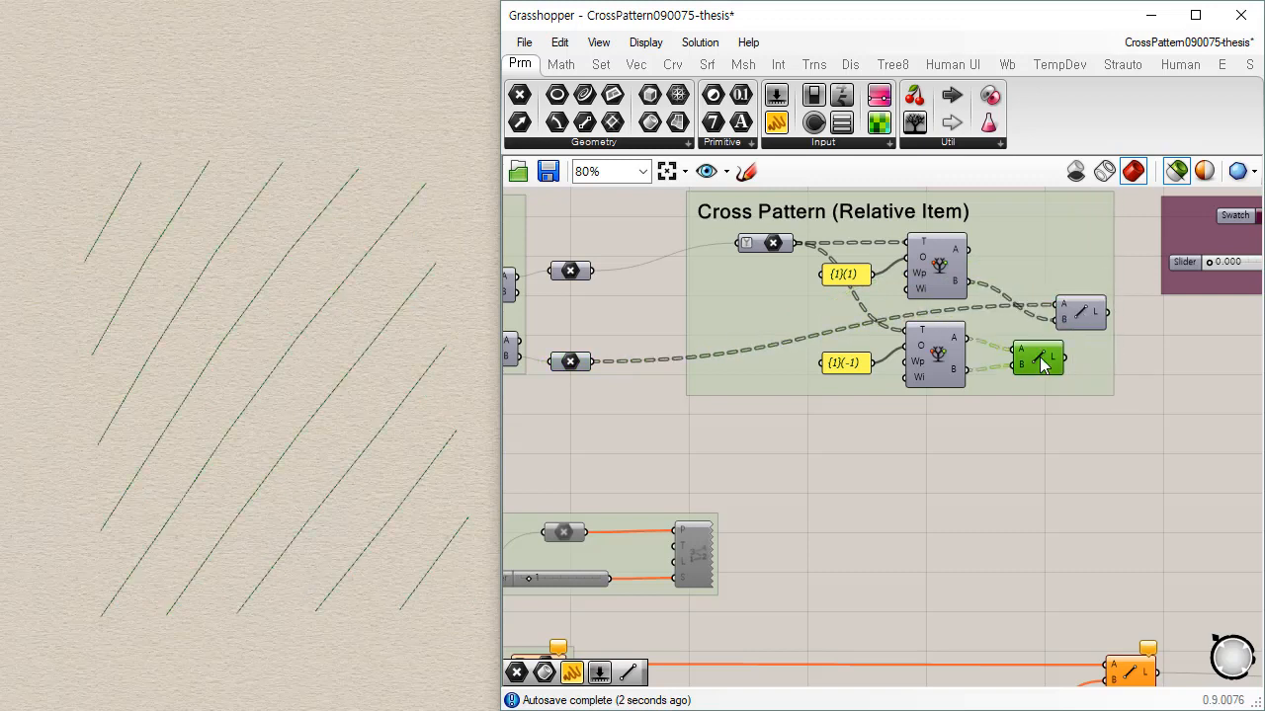
pyautogui.press('Delete')
pyautogui.moveTo(1002, 418); pyautogui.dragTo(948, 487, button='right')
pyautogui.moveTo(1037, 382); pyautogui.dragTo(1032, 502)
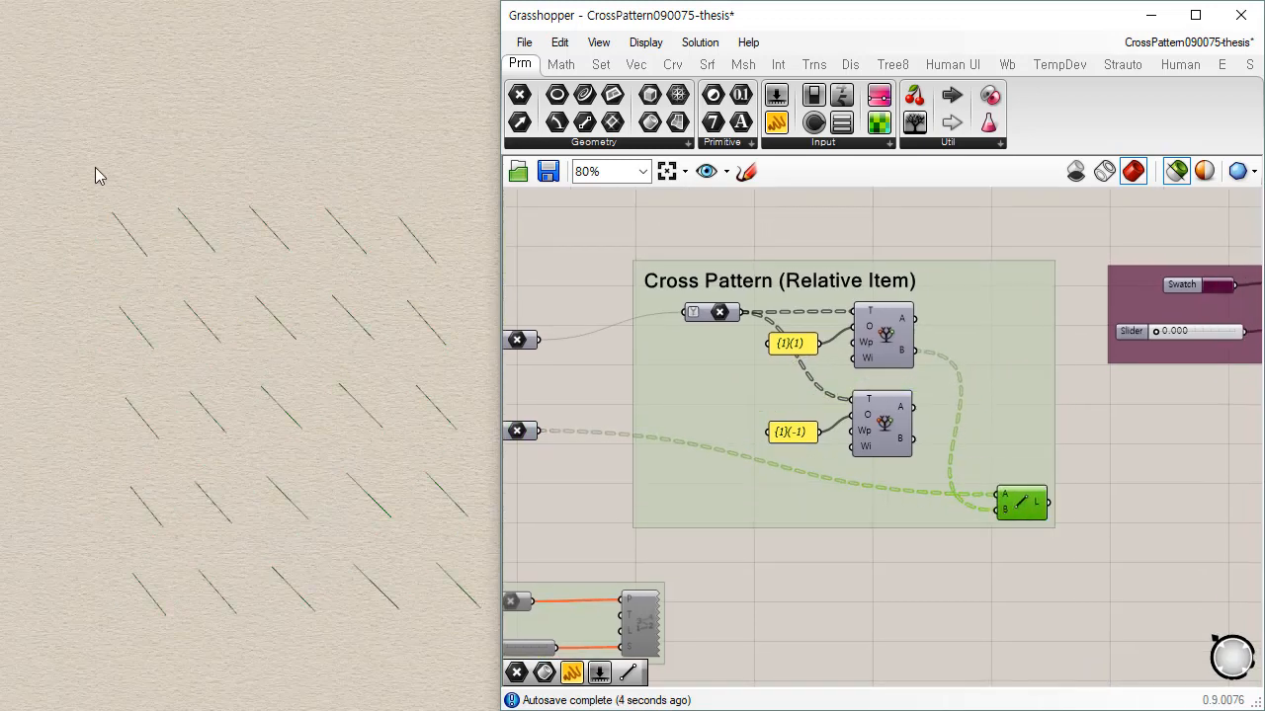
# Step: Preview the rewired Line together with the lower branch's points, and the points on their own
pyautogui.keyDown('shift'); pyautogui.click(522, 438); pyautogui.keyUp('shift')
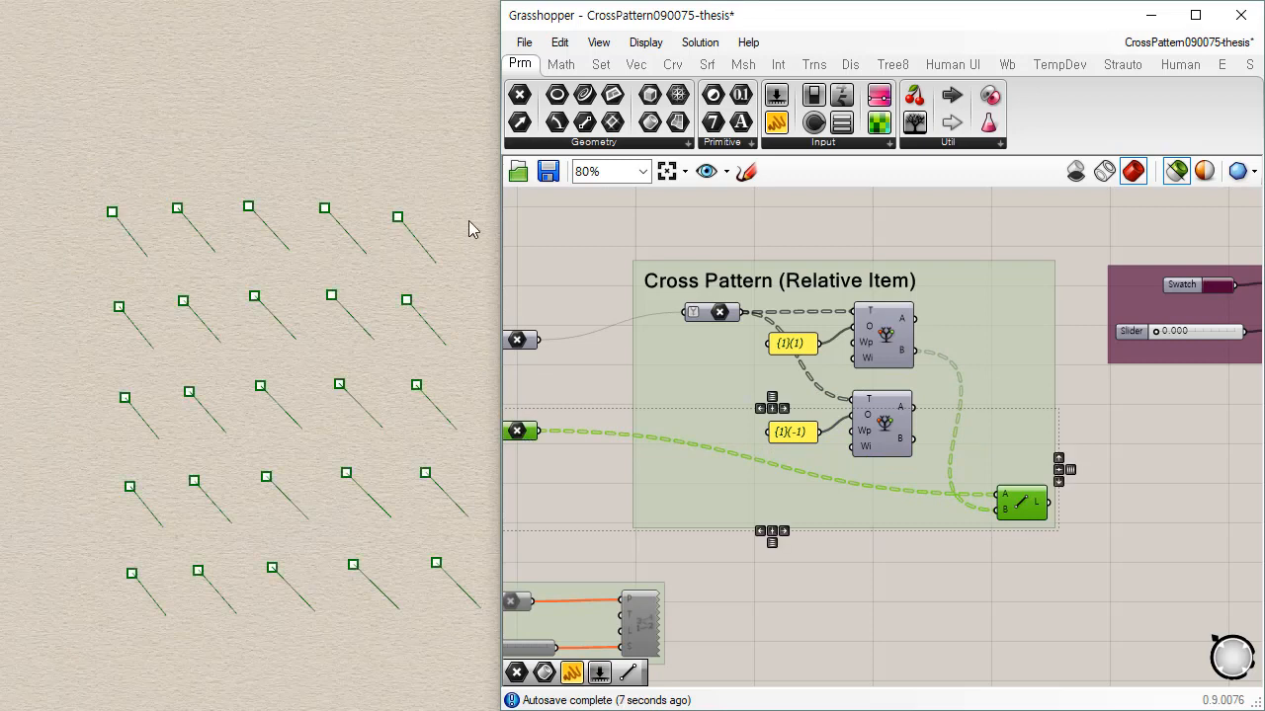
pyautogui.moveTo(547, 420); pyautogui.dragTo(614, 400, button='right')
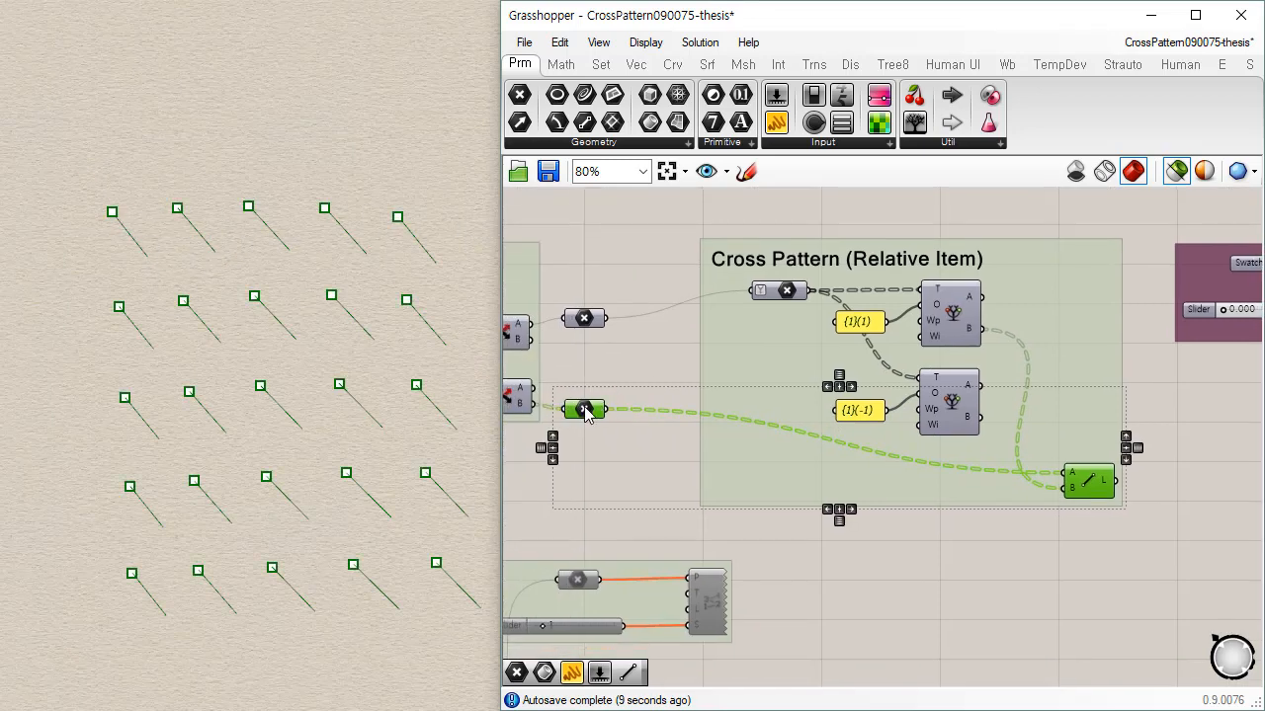
pyautogui.click(642, 368)
pyautogui.click(583, 409)
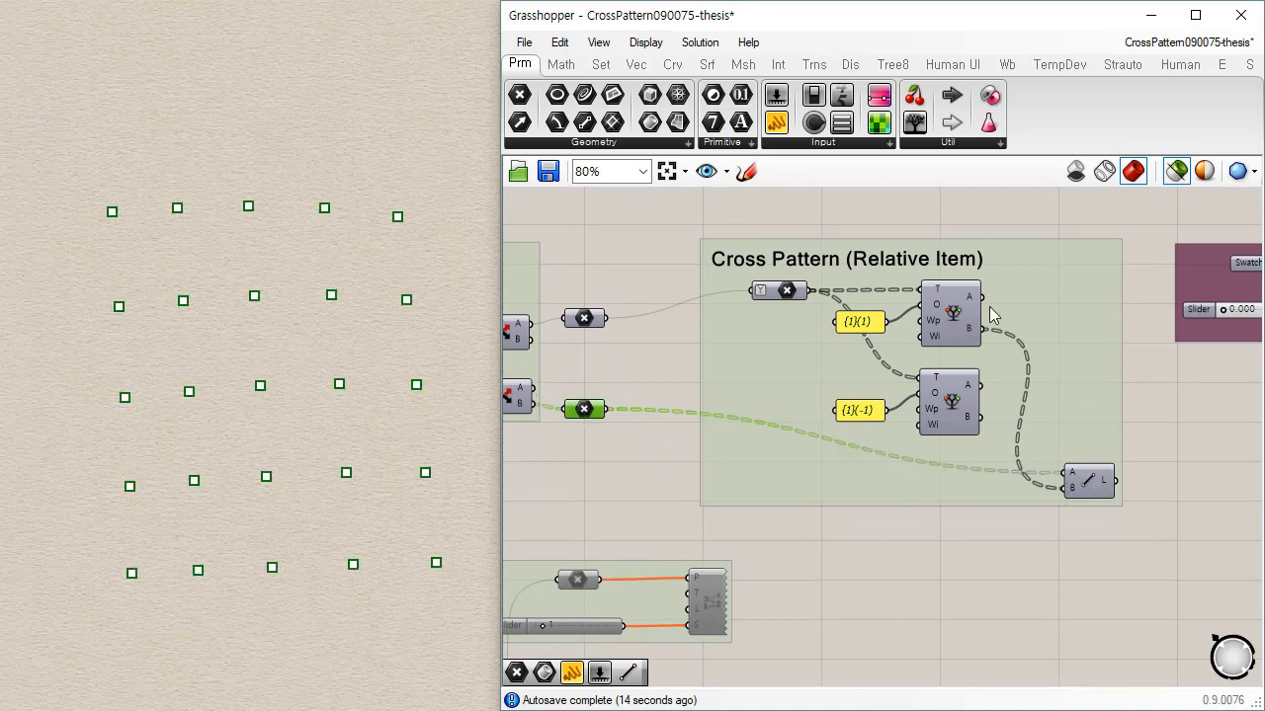
# Step: Replace the Line's B input with output A of the {1}(1) Relative Item and preview it with the lower branch's points
pyautogui.moveTo(984, 296); pyautogui.dragTo(1075, 500)
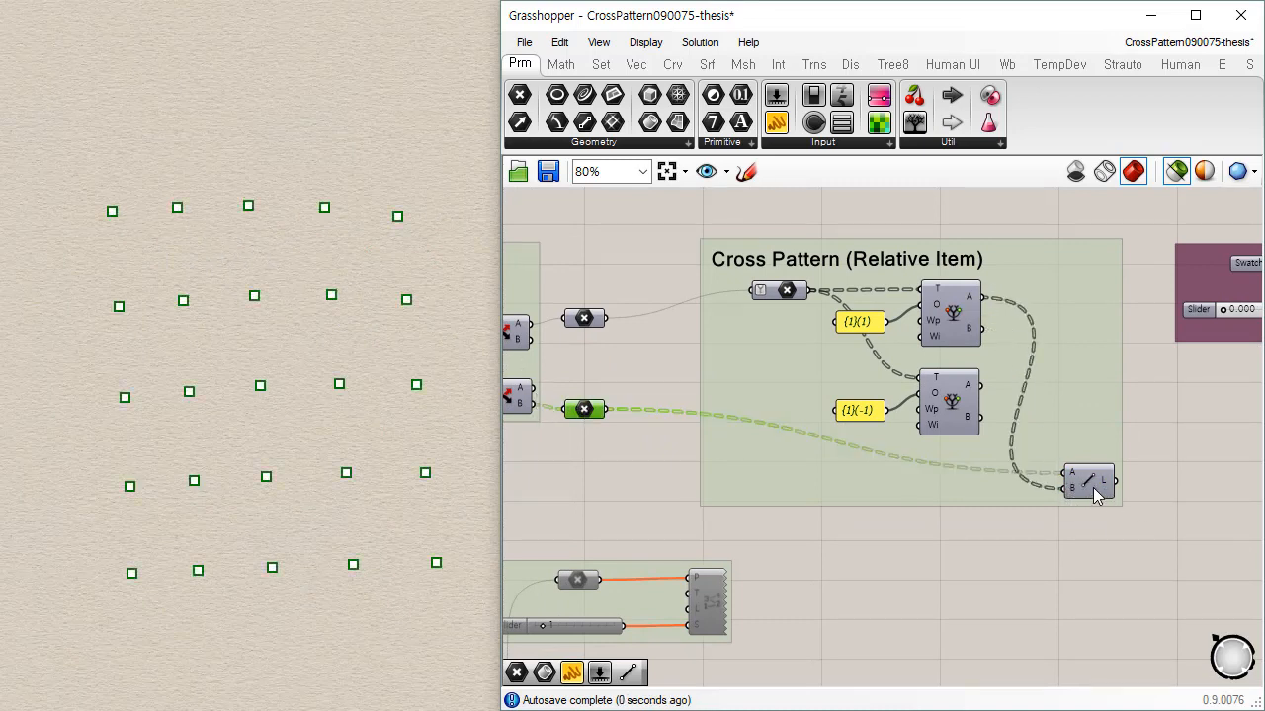
pyautogui.keyDown('shift'); pyautogui.click(1091, 484); pyautogui.keyUp('shift')
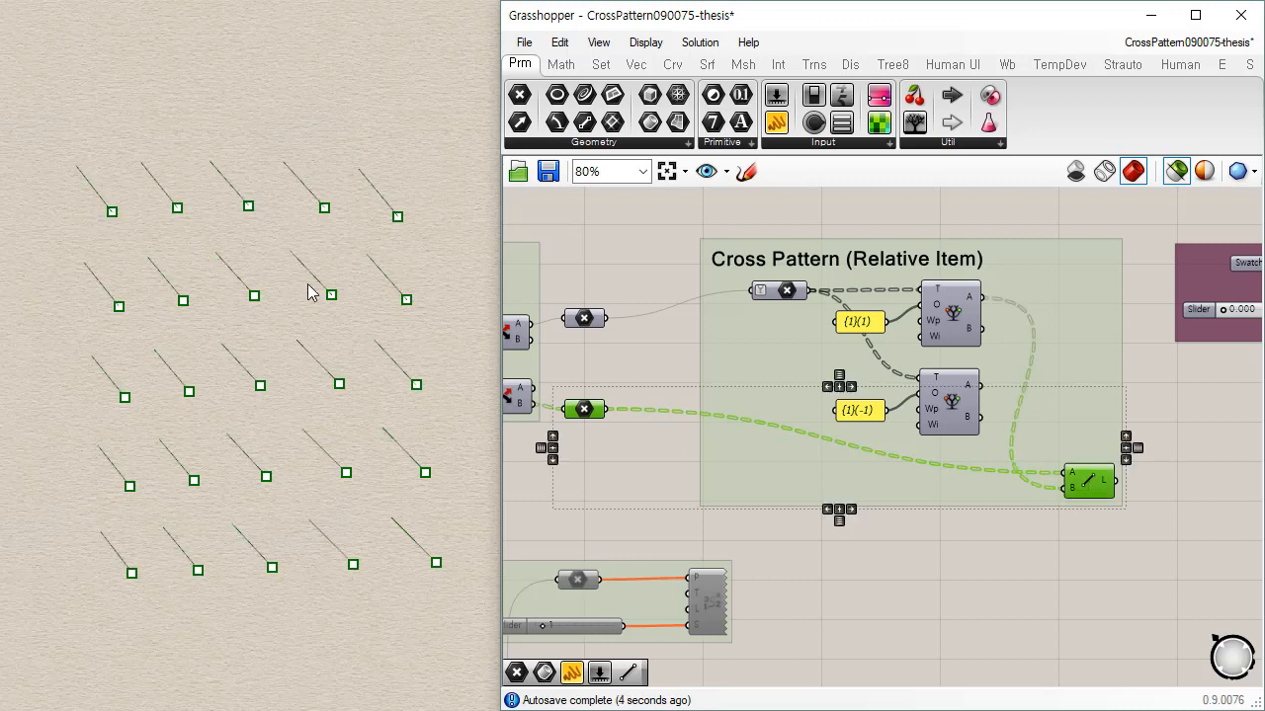
pyautogui.moveTo(1092, 489)
pyautogui.mouseDown()
pyautogui.moveTo(1096, 375)
pyautogui.moveTo(1096, 481)
pyautogui.moveTo(1074, 367)
pyautogui.moveTo(1096, 494)
pyautogui.mouseUp()
pyautogui.click(1123, 503)
# Step: Duplicate the rewired Line component three times beside the two Relative Item components
pyautogui.hotkey('ctrl', 'c')
pyautogui.hotkey('ctrl', 'v')
pyautogui.hotkey('ctrl', 'v')
pyautogui.hotkey('ctrl', 'v')
pyautogui.moveTo(1089, 377); pyautogui.dragTo(1087, 427)
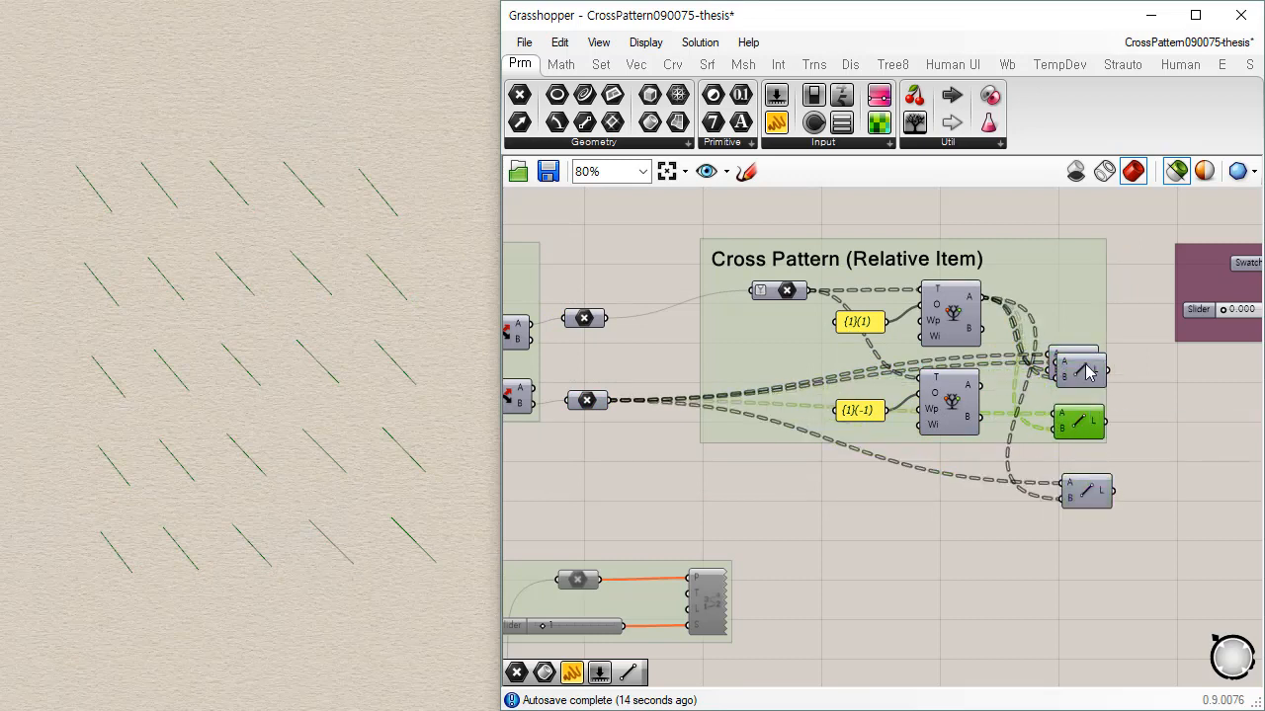
# Step: Align the four Line components into one evenly spaced column
pyautogui.click(1087, 381)
pyautogui.moveTo(1019, 206); pyautogui.dragTo(1124, 568)
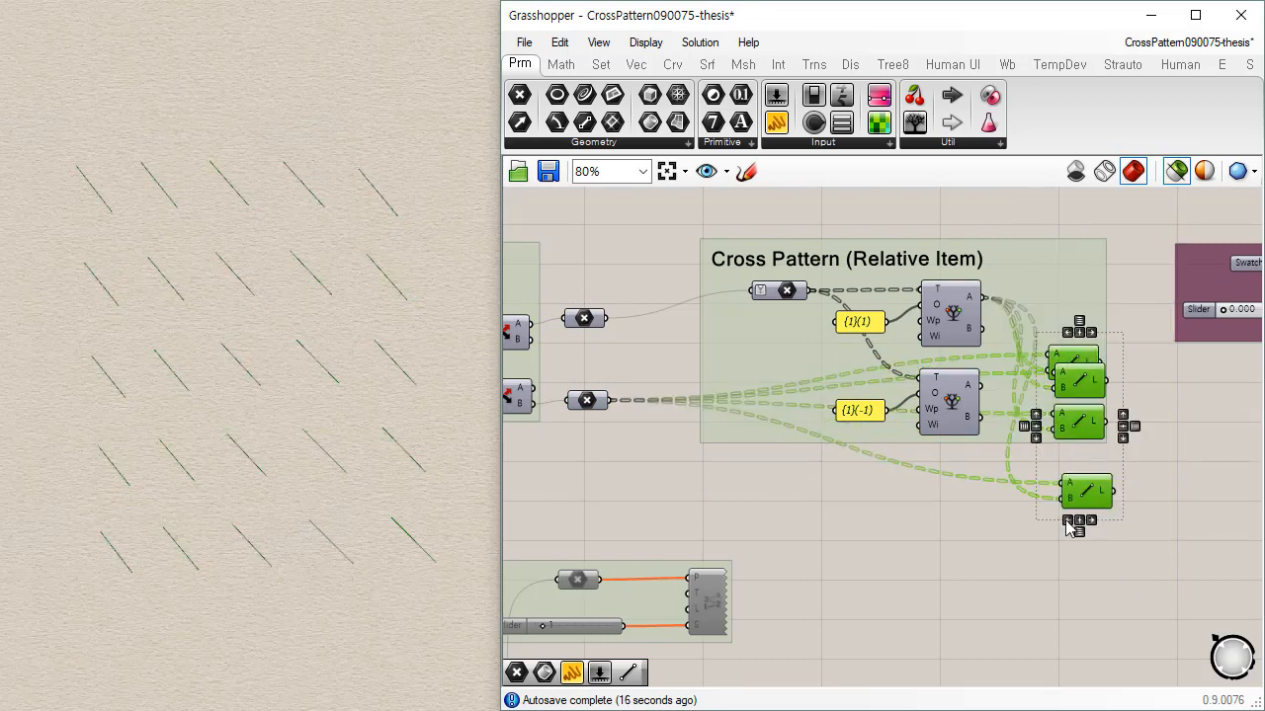
pyautogui.click(1072, 534)
pyautogui.click(1150, 594)
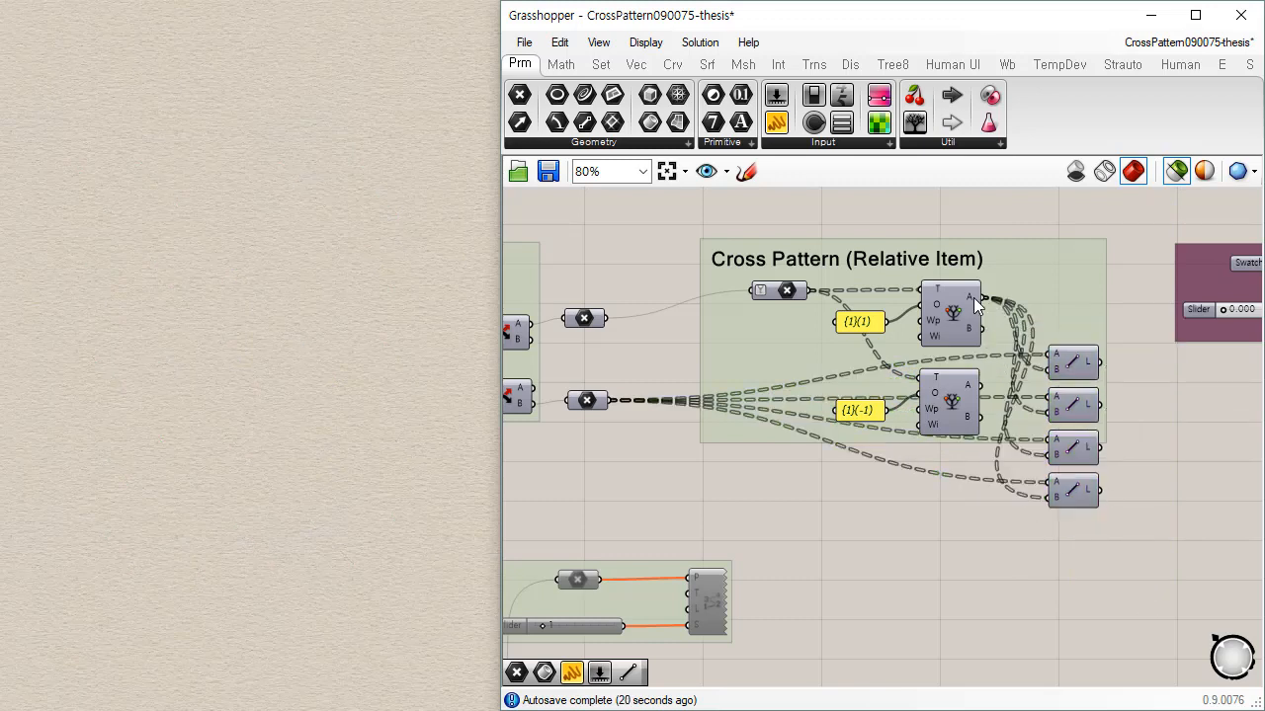
# Step: Connect output B of the {1}(1) Relative Item and outputs A and B of the {1}(-1) one to the other three Lines' B inputs
pyautogui.moveTo(983, 329); pyautogui.dragTo(1049, 416)
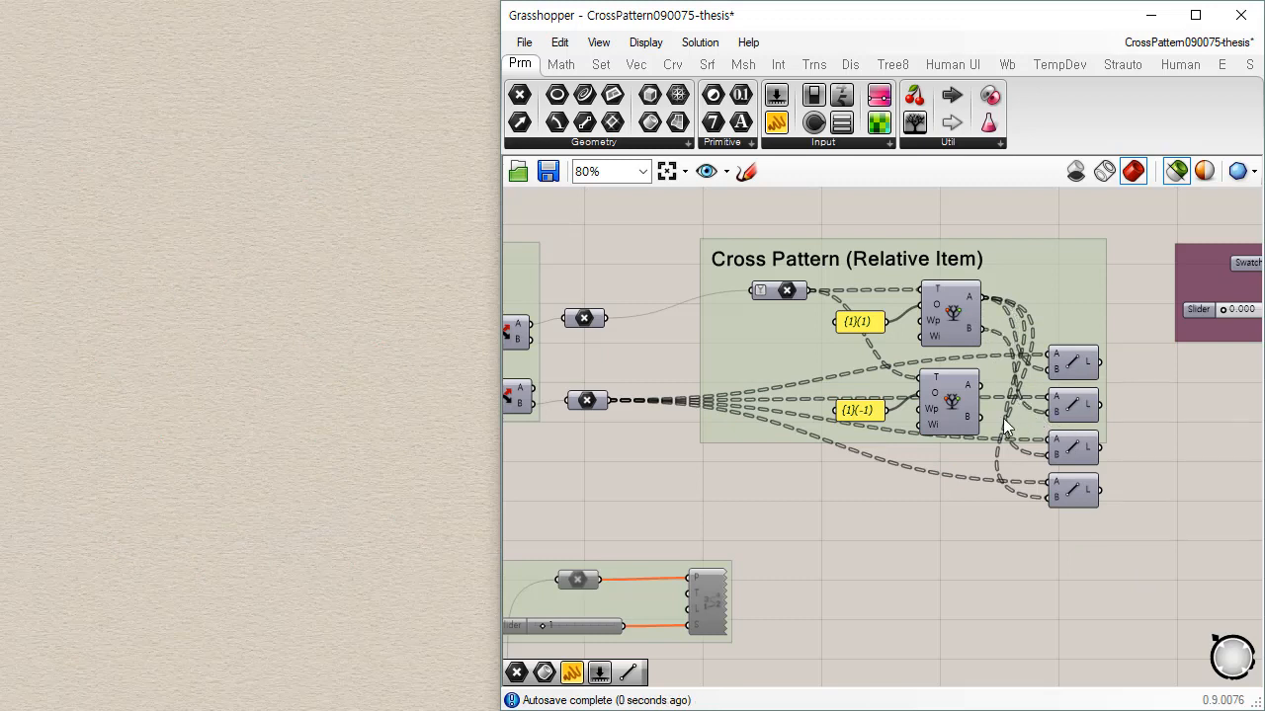
pyautogui.moveTo(976, 385); pyautogui.dragTo(1043, 455)
pyautogui.moveTo(982, 419); pyautogui.dragTo(1047, 497)
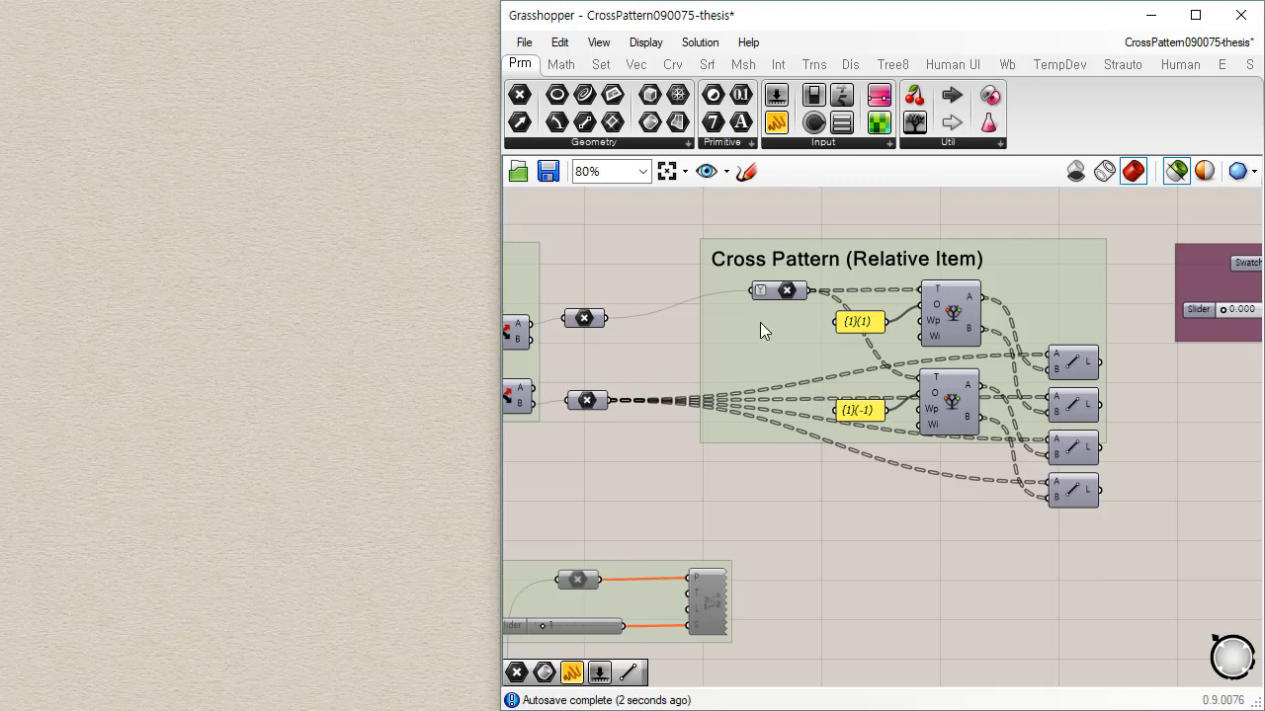
# Step: Duplicate the group's input Point parameter, feed it the lower branch's points and route it to the A inputs of all four Lines
pyautogui.click(788, 292)
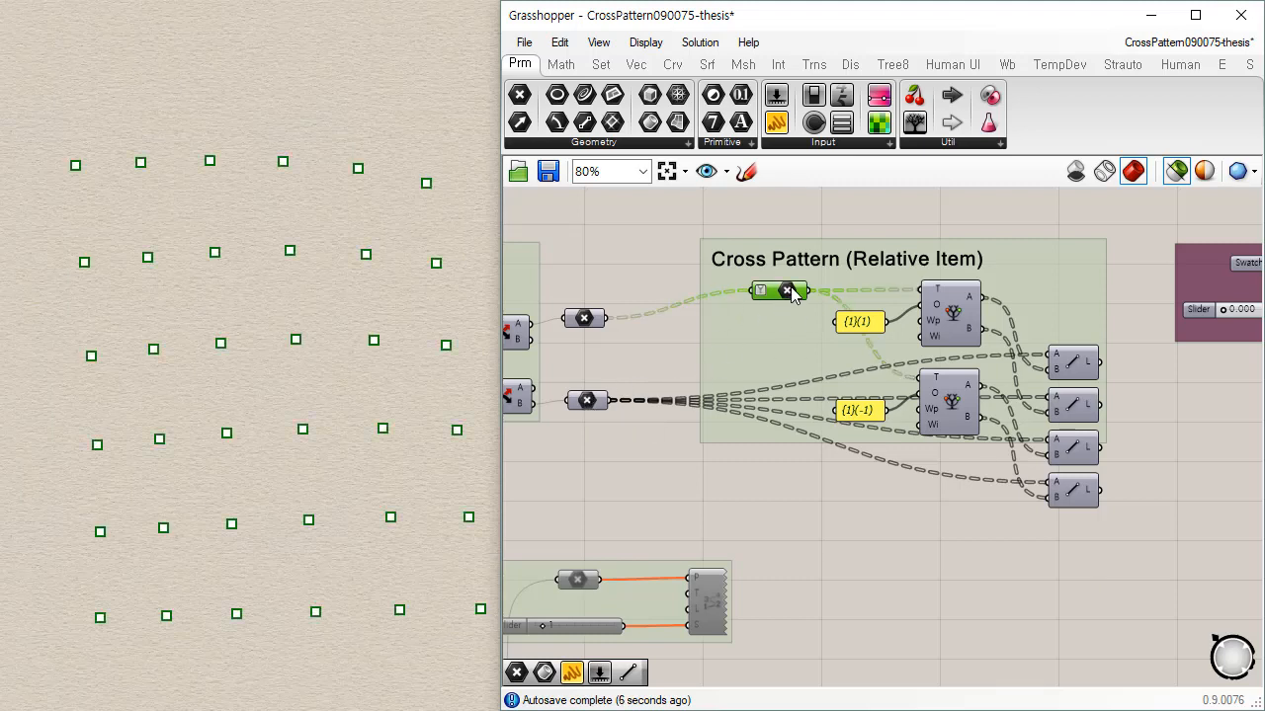
pyautogui.hotkey('ctrl', 'v')
pyautogui.moveTo(793, 310); pyautogui.dragTo(790, 377)
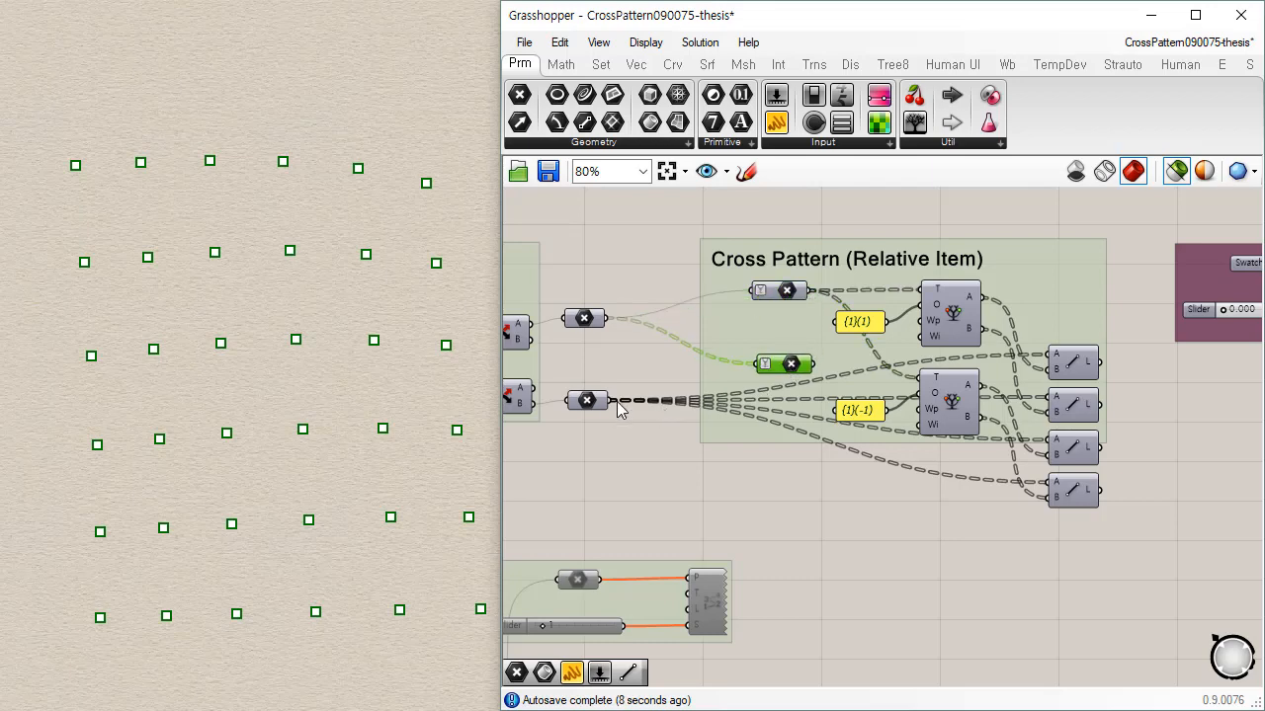
pyautogui.moveTo(611, 401); pyautogui.dragTo(988, 360)
pyautogui.moveTo(1004, 358)
pyautogui.mouseDown()
pyautogui.moveTo(1087, 356)
pyautogui.moveTo(1020, 382)
pyautogui.moveTo(1092, 432)
pyautogui.moveTo(1095, 534)
pyautogui.moveTo(1041, 395)
pyautogui.moveTo(1021, 380)
pyautogui.moveTo(1090, 597)
pyautogui.moveTo(1006, 531)
pyautogui.moveTo(908, 619)
pyautogui.moveTo(919, 604)
pyautogui.moveTo(907, 593)
pyautogui.moveTo(1006, 525)
pyautogui.moveTo(1026, 348)
pyautogui.mouseUp()
pyautogui.scroll(-2, 929, 583)
pyautogui.moveTo(955, 401)
pyautogui.mouseDown()
pyautogui.moveTo(1012, 348)
pyautogui.moveTo(1003, 327)
pyautogui.mouseUp()
# Step: Move the first input Point parameter, both offset panels and both Relative Item components below the second Point parameter
pyautogui.moveTo(802, 537); pyautogui.dragTo(597, 247)
pyautogui.click(706, 274)
pyautogui.click(649, 563)
pyautogui.moveTo(554, 551); pyautogui.dragTo(604, 551, button='right')
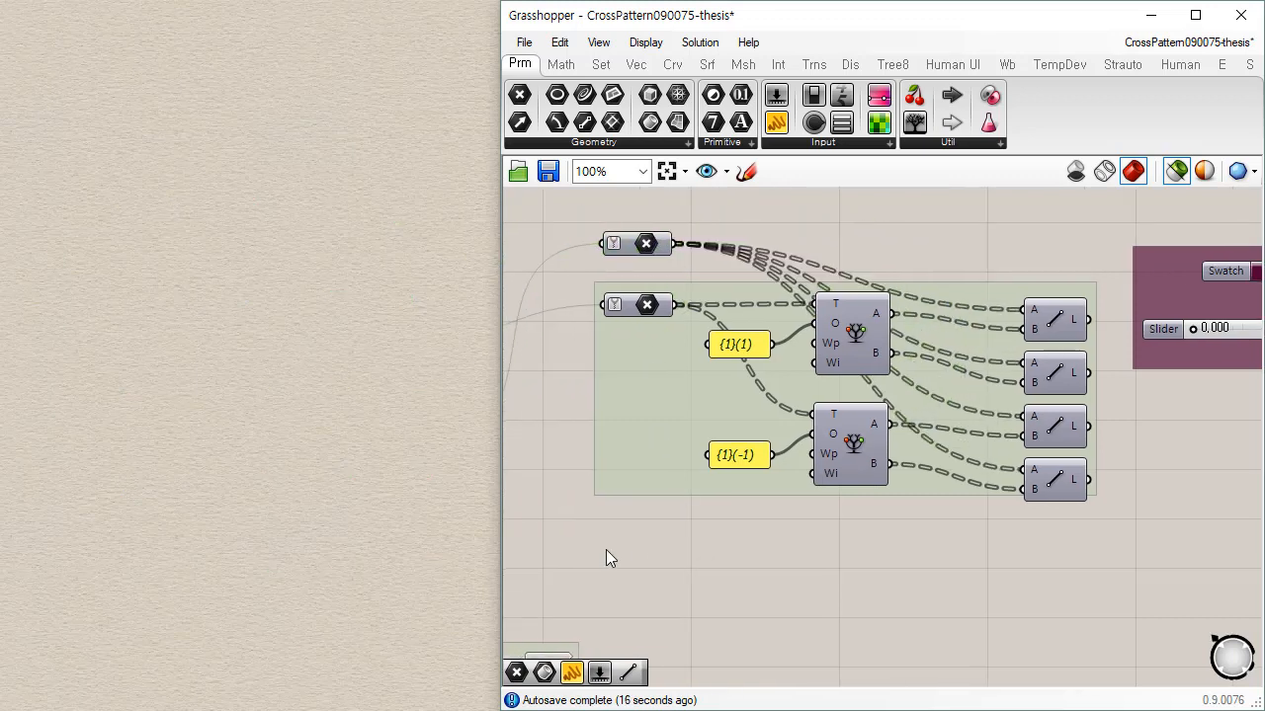
pyautogui.moveTo(605, 549); pyautogui.dragTo(911, 281)
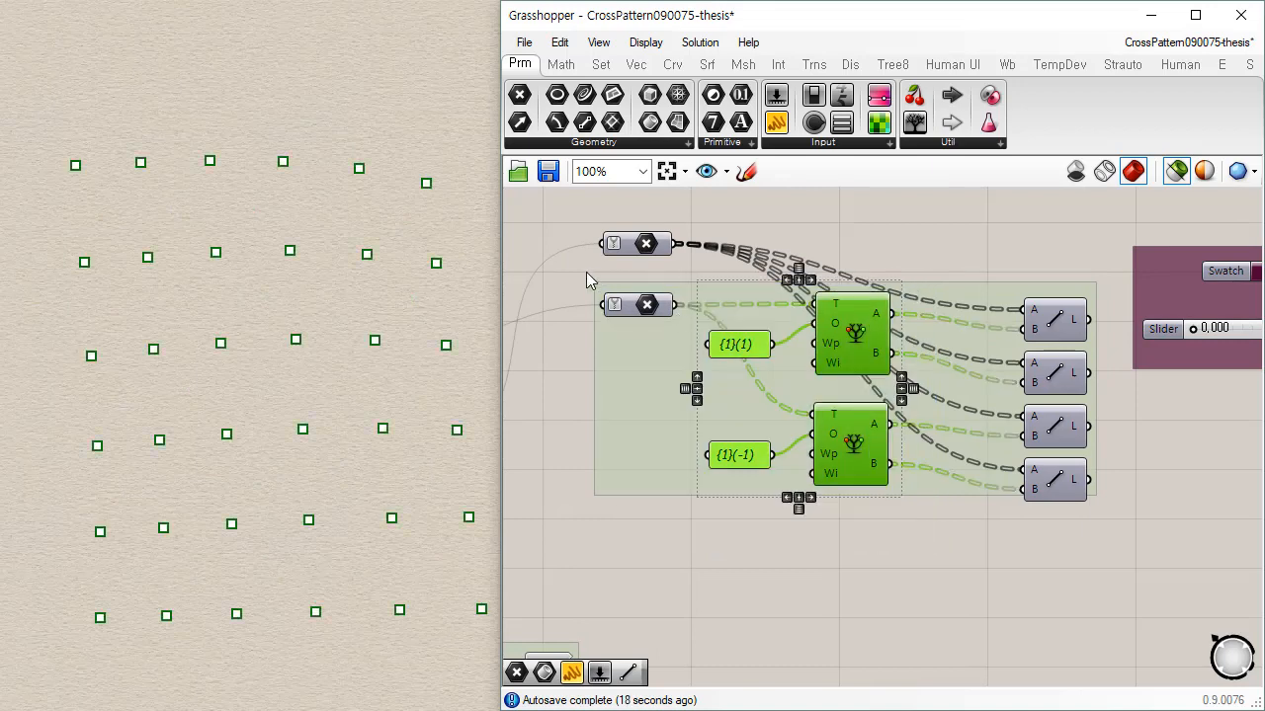
pyautogui.moveTo(586, 272); pyautogui.dragTo(905, 552)
pyautogui.moveTo(859, 336); pyautogui.dragTo(821, 444)
# Step: Preview the four Lines and add them with the second input Point parameter to the pattern group
pyautogui.moveTo(980, 232); pyautogui.dragTo(1123, 529)
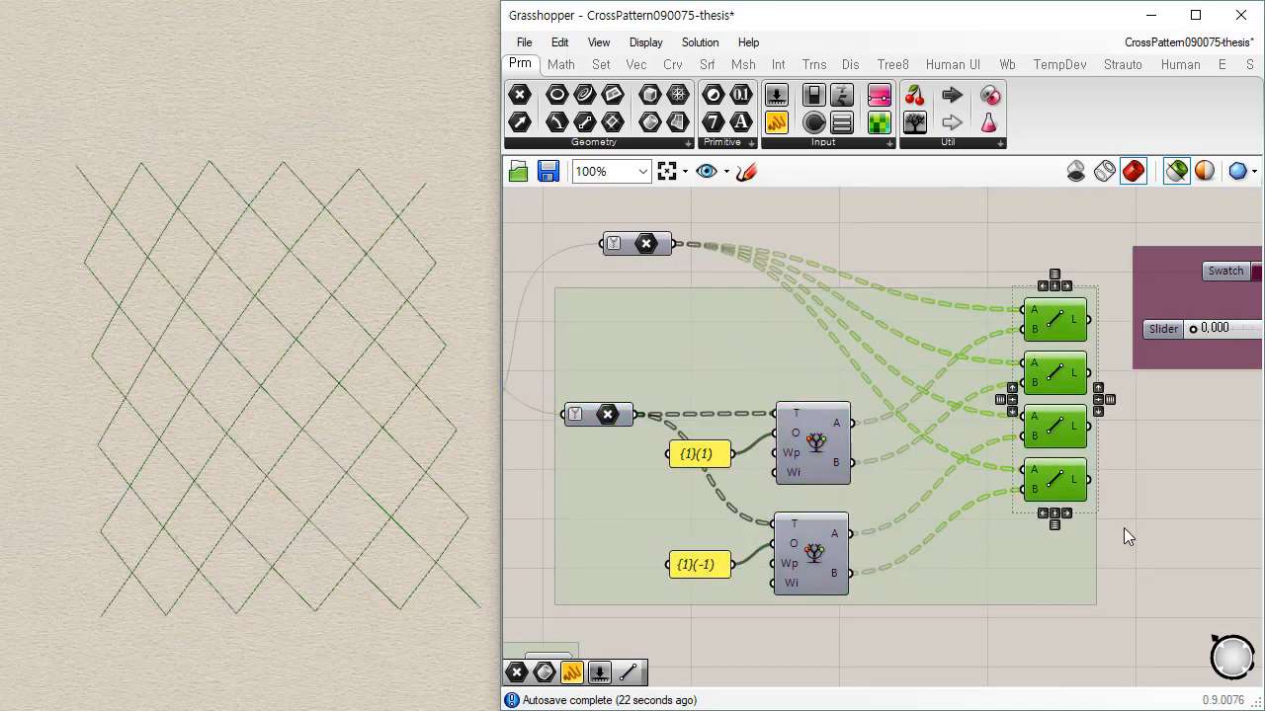
pyautogui.moveTo(563, 204); pyautogui.dragTo(777, 297)
pyautogui.keyDown('shift'); pyautogui.moveTo(964, 232); pyautogui.dragTo(1095, 538); pyautogui.keyUp('shift')
pyautogui.rightClick(761, 360)
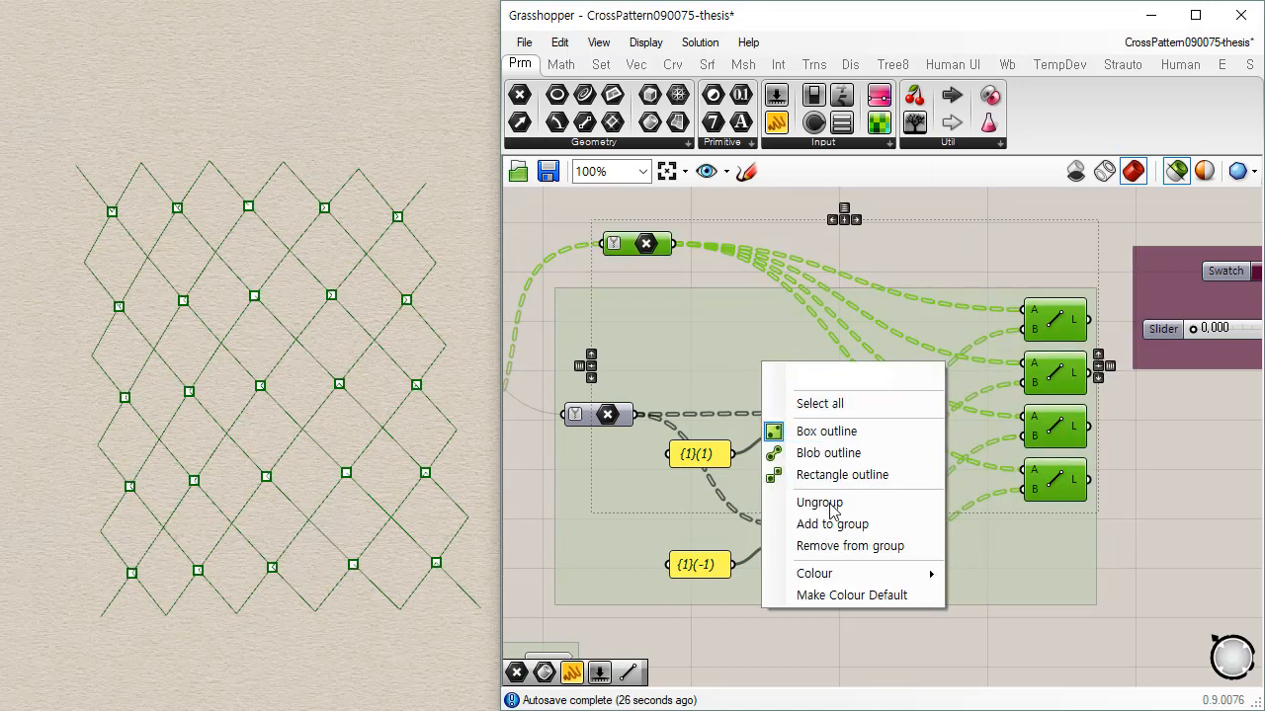
pyautogui.click(878, 526)
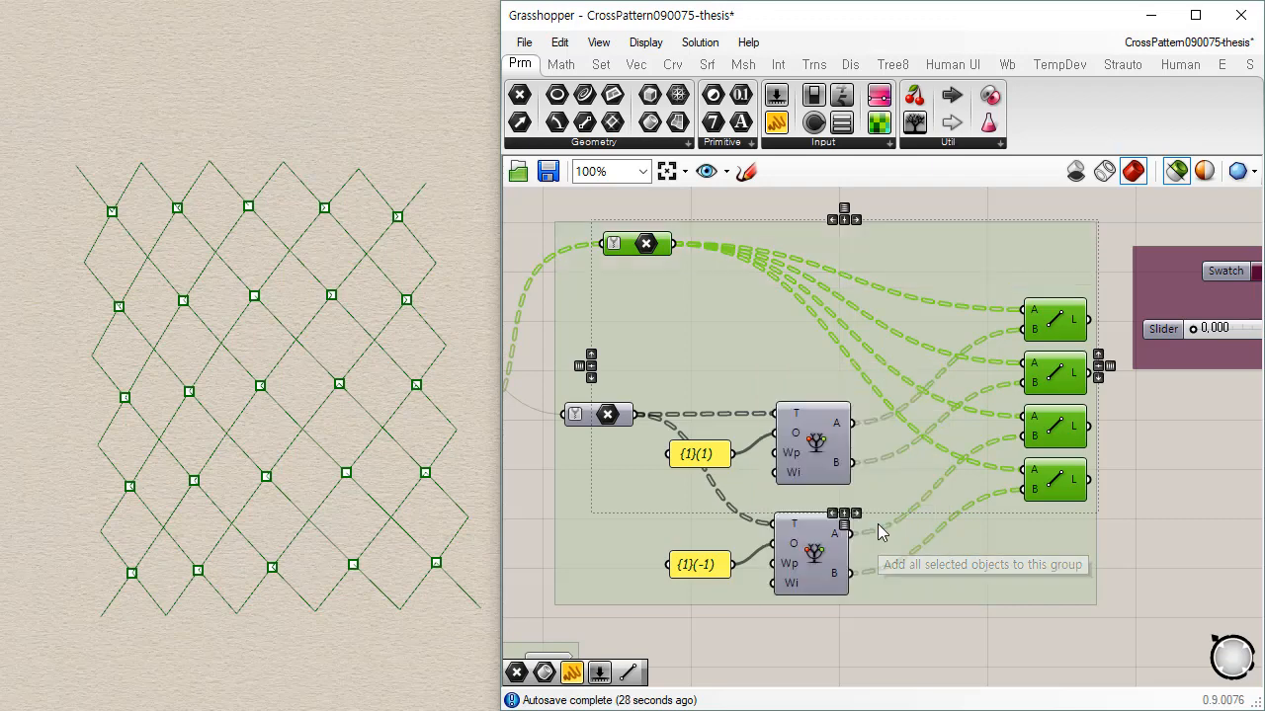
pyautogui.scroll(-2, 919, 528)
pyautogui.click(1000, 569)
pyautogui.moveTo(1000, 569)
pyautogui.mouseDown()
pyautogui.moveTo(955, 550)
pyautogui.moveTo(981, 557)
pyautogui.mouseUp()
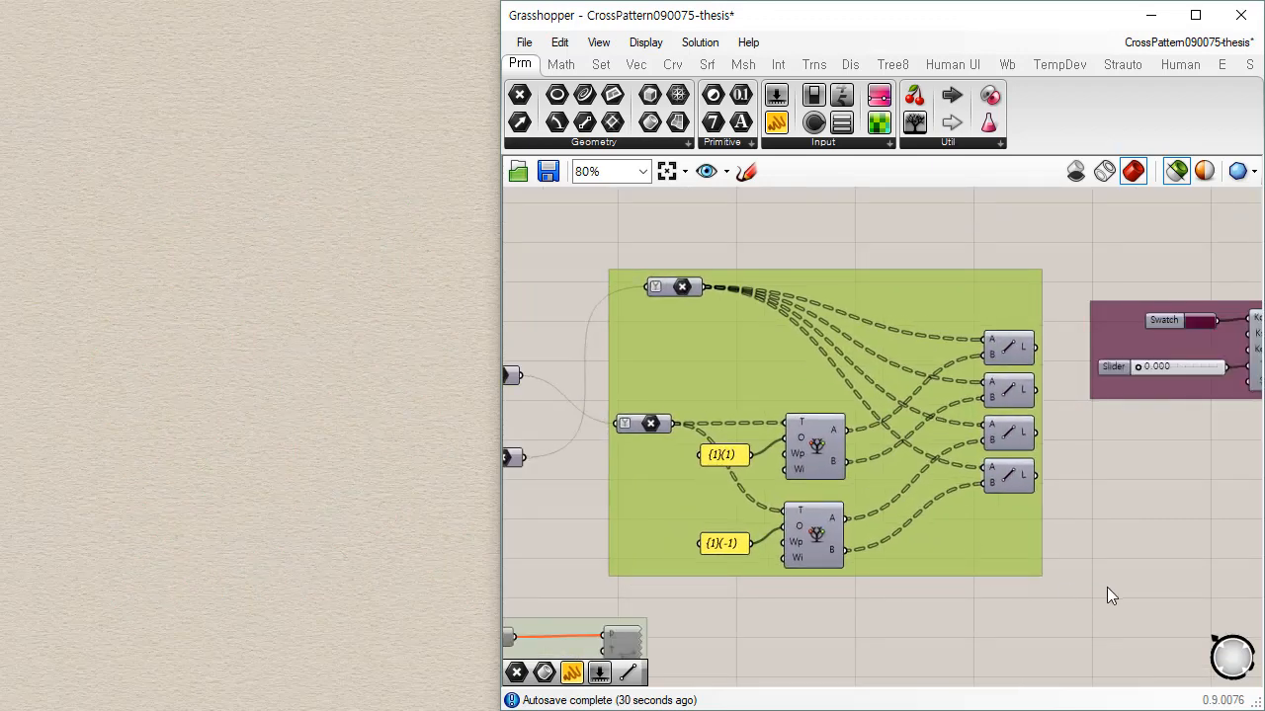
# Step: Preview the second input's points from another angle, adding the first, third, second and fourth Lines one by one
pyautogui.click(1106, 590)
pyautogui.moveTo(938, 242); pyautogui.dragTo(1069, 577)
pyautogui.moveTo(376, 464); pyautogui.dragTo(306, 538, button='right')
pyautogui.click(671, 288)
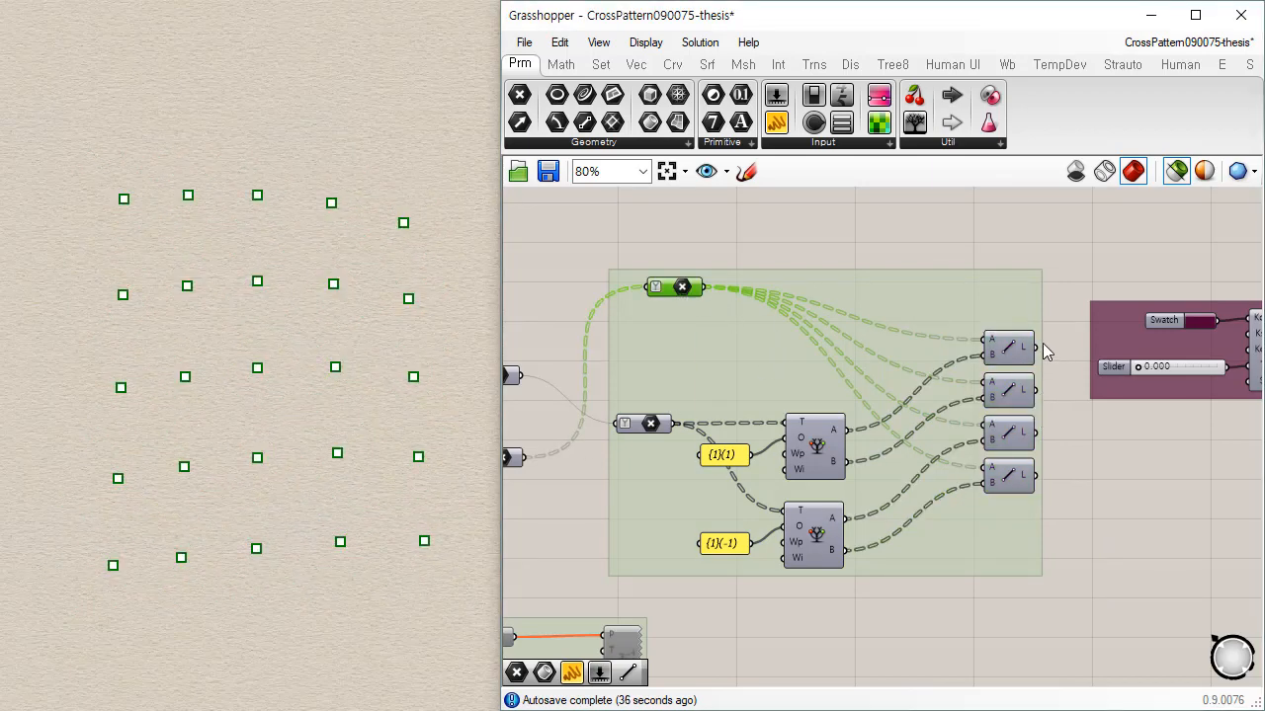
pyautogui.keyDown('shift'); pyautogui.click(1009, 350); pyautogui.keyUp('shift')
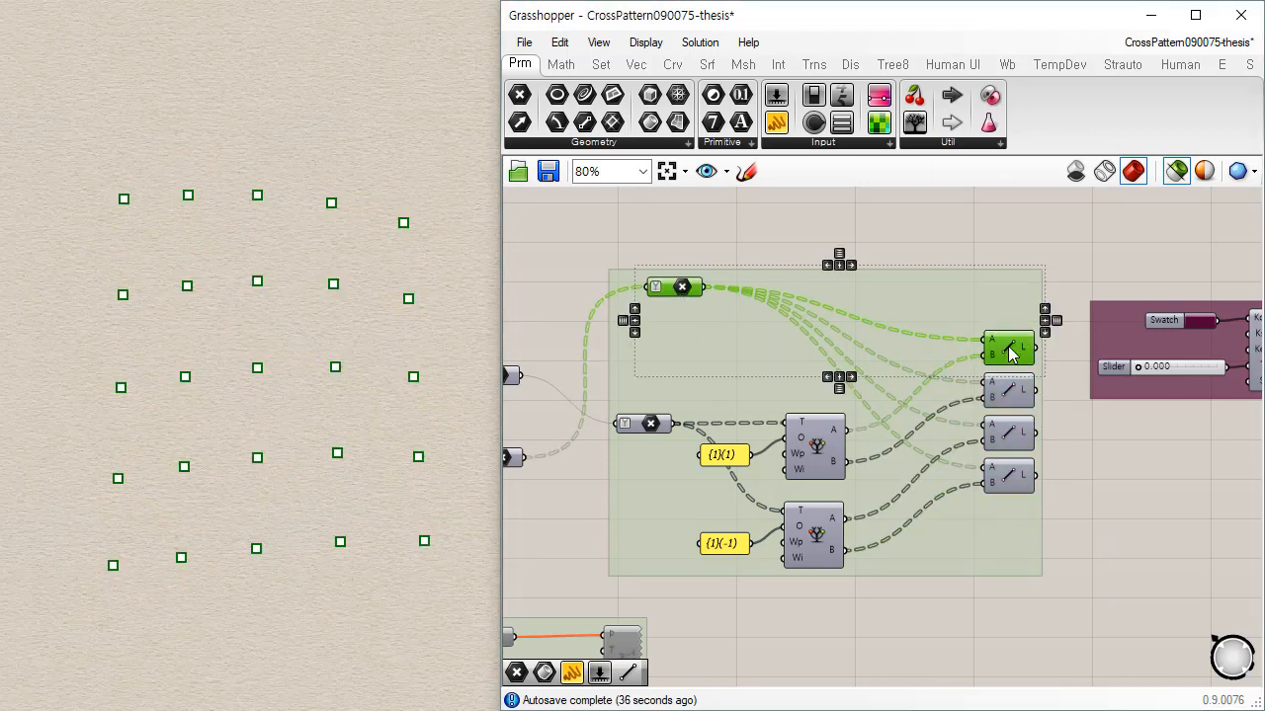
pyautogui.keyDown('shift'); pyautogui.click(1012, 435); pyautogui.keyUp('shift')
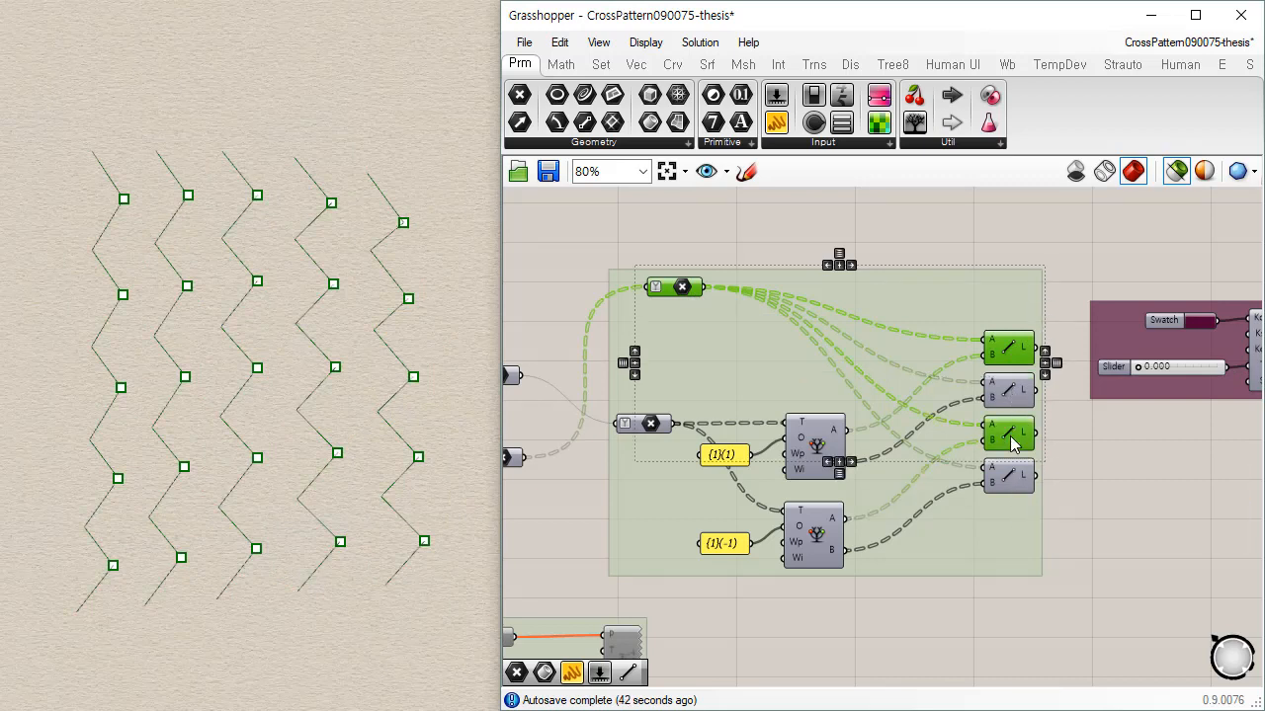
pyautogui.keyDown('shift'); pyautogui.click(1016, 393); pyautogui.keyUp('shift')
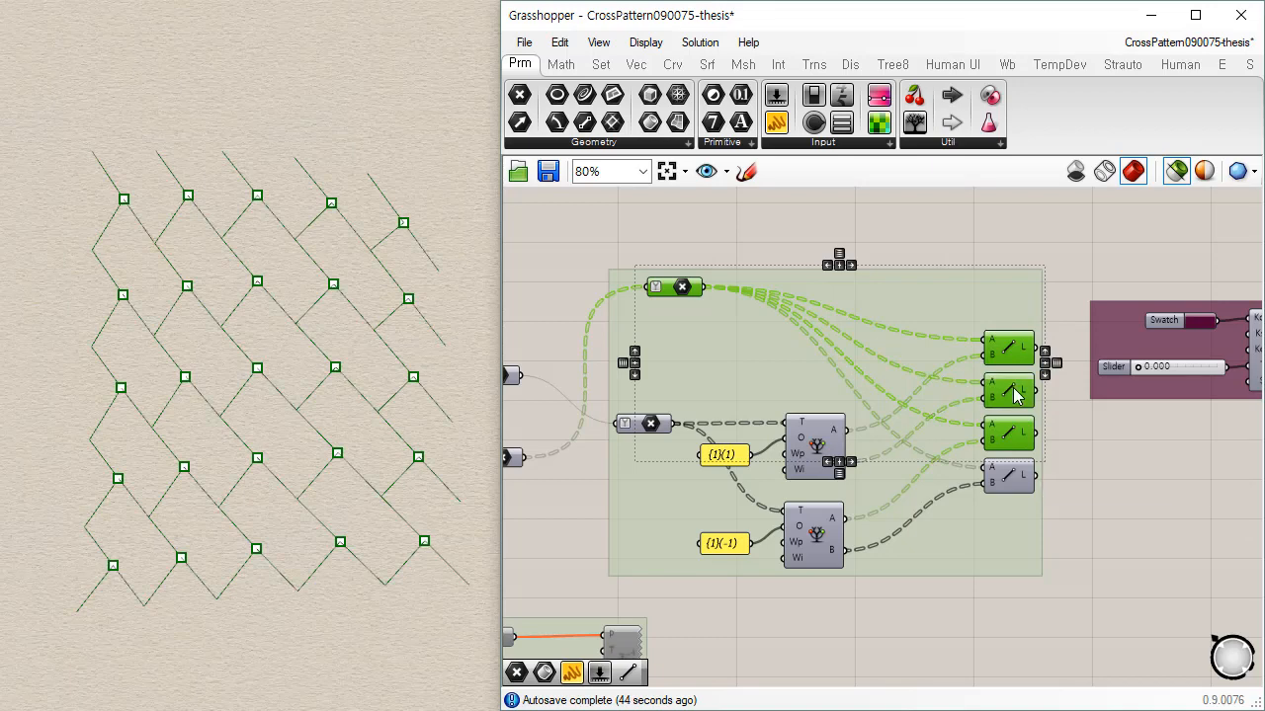
pyautogui.keyDown('shift'); pyautogui.click(1025, 468); pyautogui.keyUp('shift')
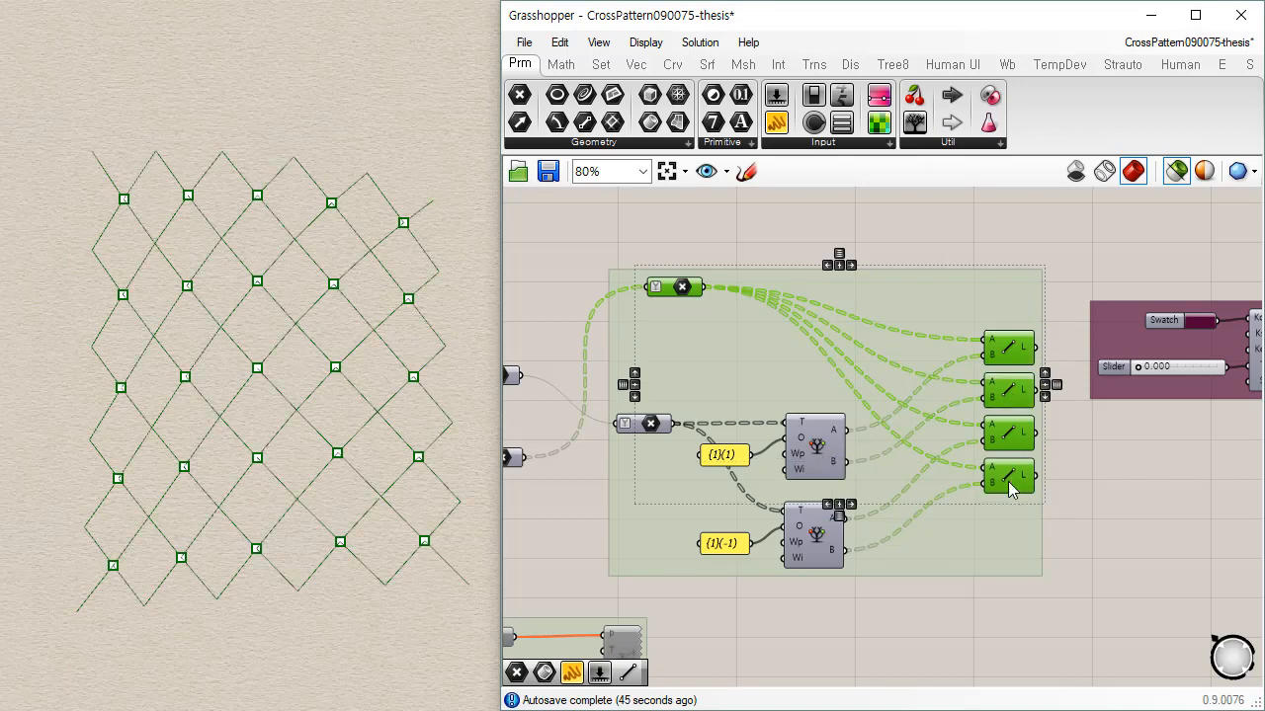
# Step: Preview the two {1}(1) Lines with the second input's points, then add the two {1}(-1) Lines
pyautogui.click(1118, 477)
pyautogui.click(1013, 355)
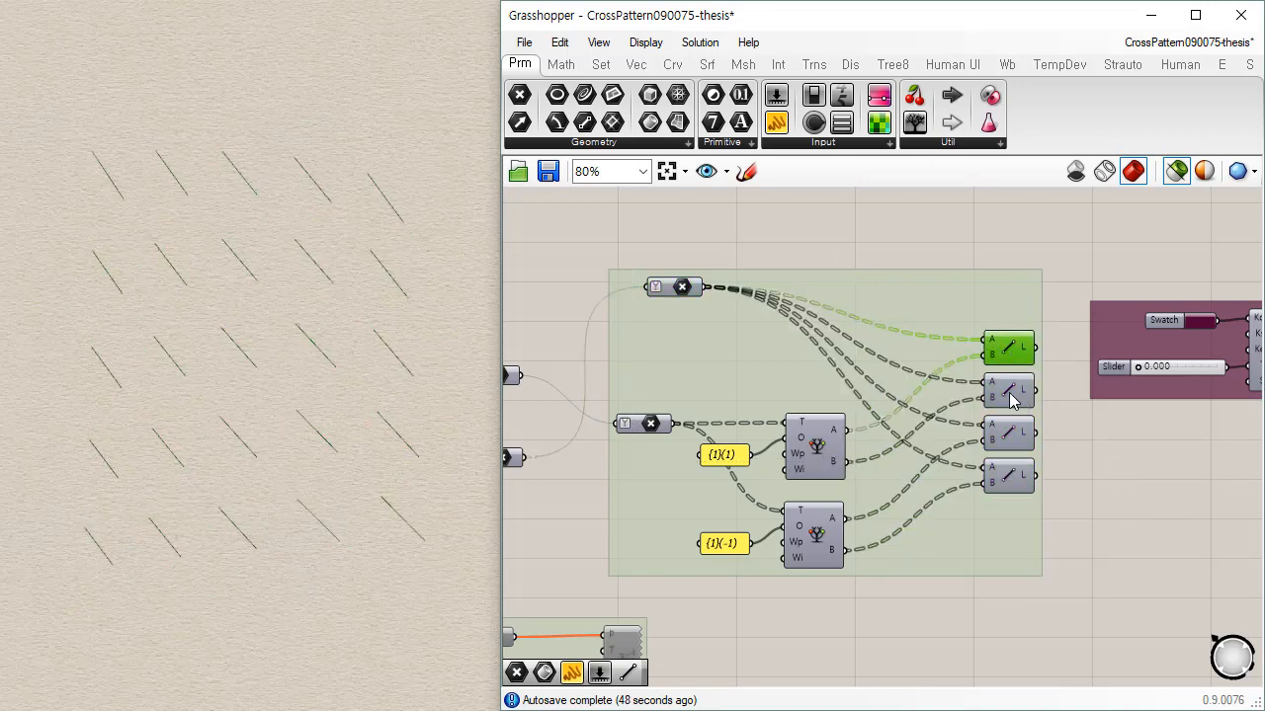
pyautogui.keyDown('shift'); pyautogui.click(1013, 398); pyautogui.keyUp('shift')
pyautogui.click(672, 285)
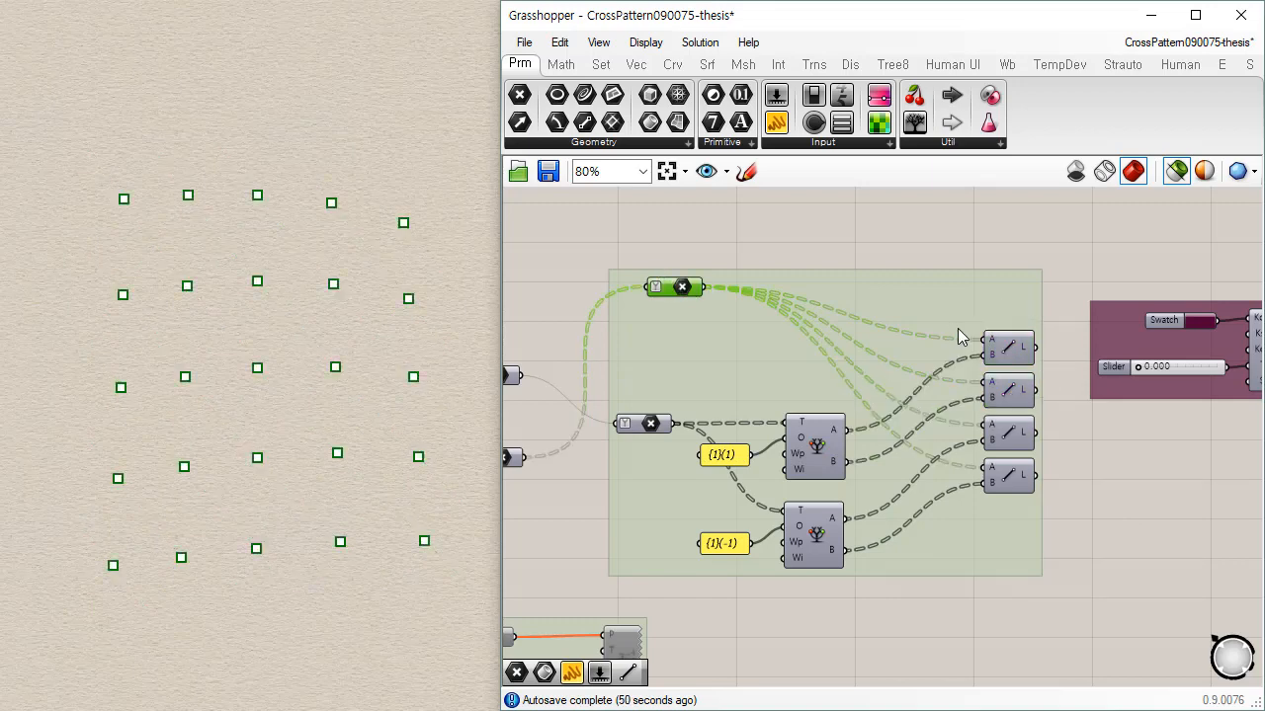
pyautogui.click(1009, 356)
pyautogui.keyDown('shift'); pyautogui.click(1016, 395); pyautogui.keyUp('shift')
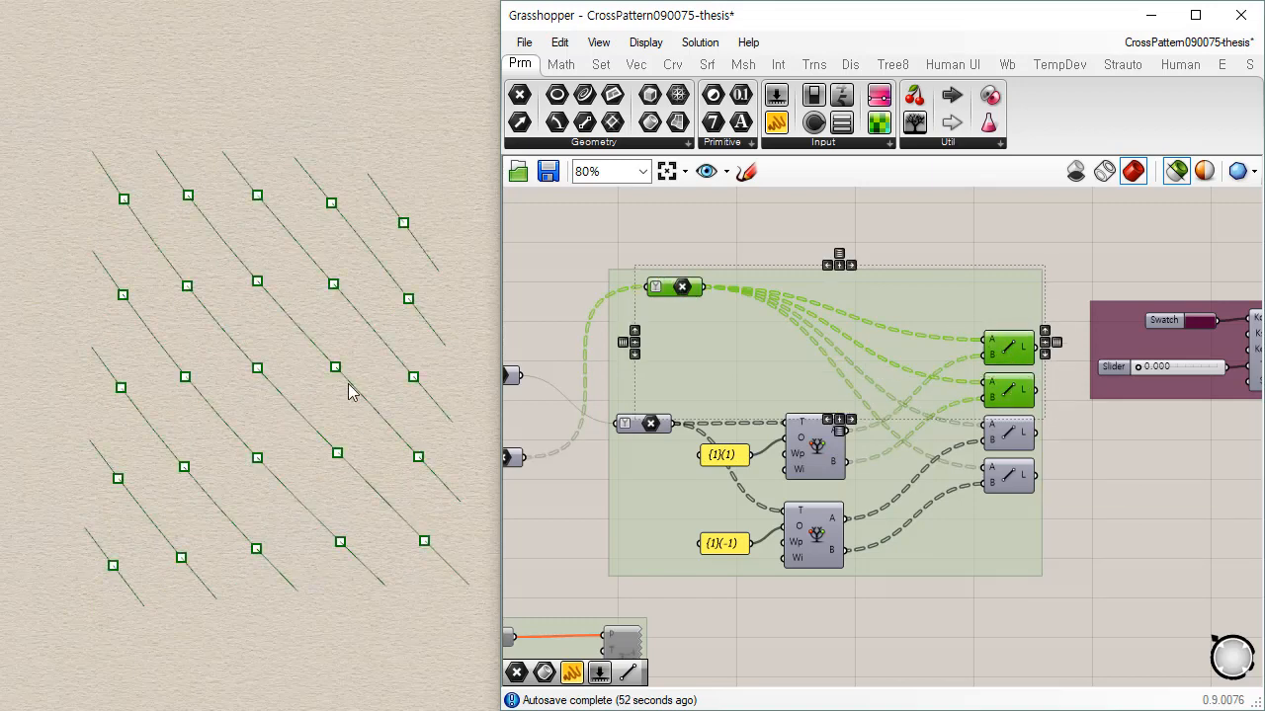
pyautogui.keyDown('shift'); pyautogui.click(1024, 439); pyautogui.keyUp('shift')
pyautogui.keyDown('shift'); pyautogui.click(1017, 484); pyautogui.keyUp('shift')
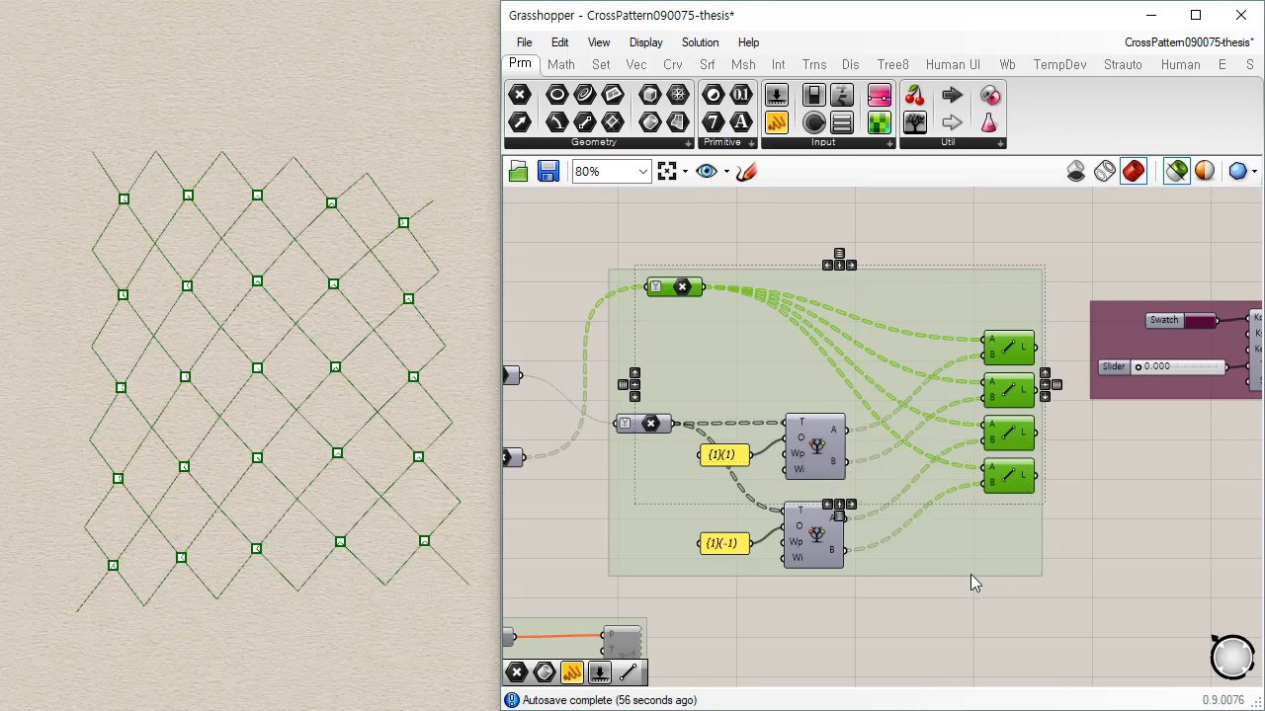
pyautogui.click(1008, 654)
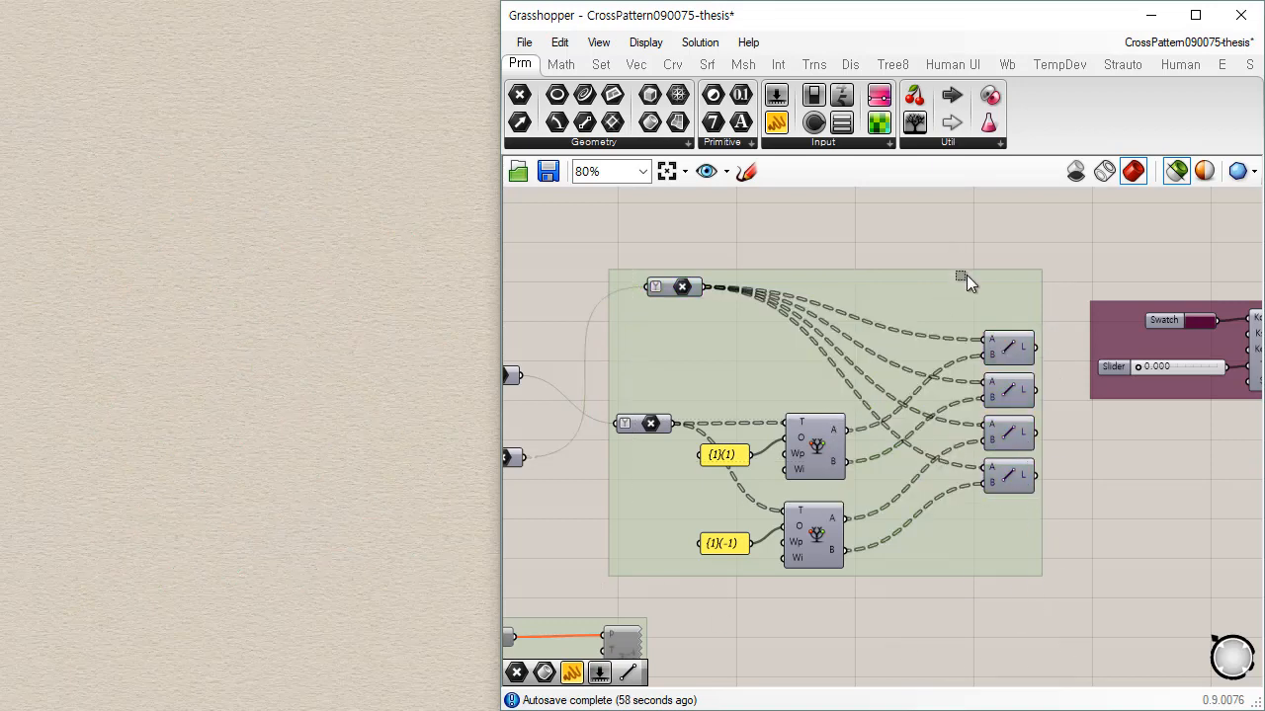
# Step: Bake the output of the four Line components into Rhino
pyautogui.moveTo(938, 237); pyautogui.dragTo(1064, 547)
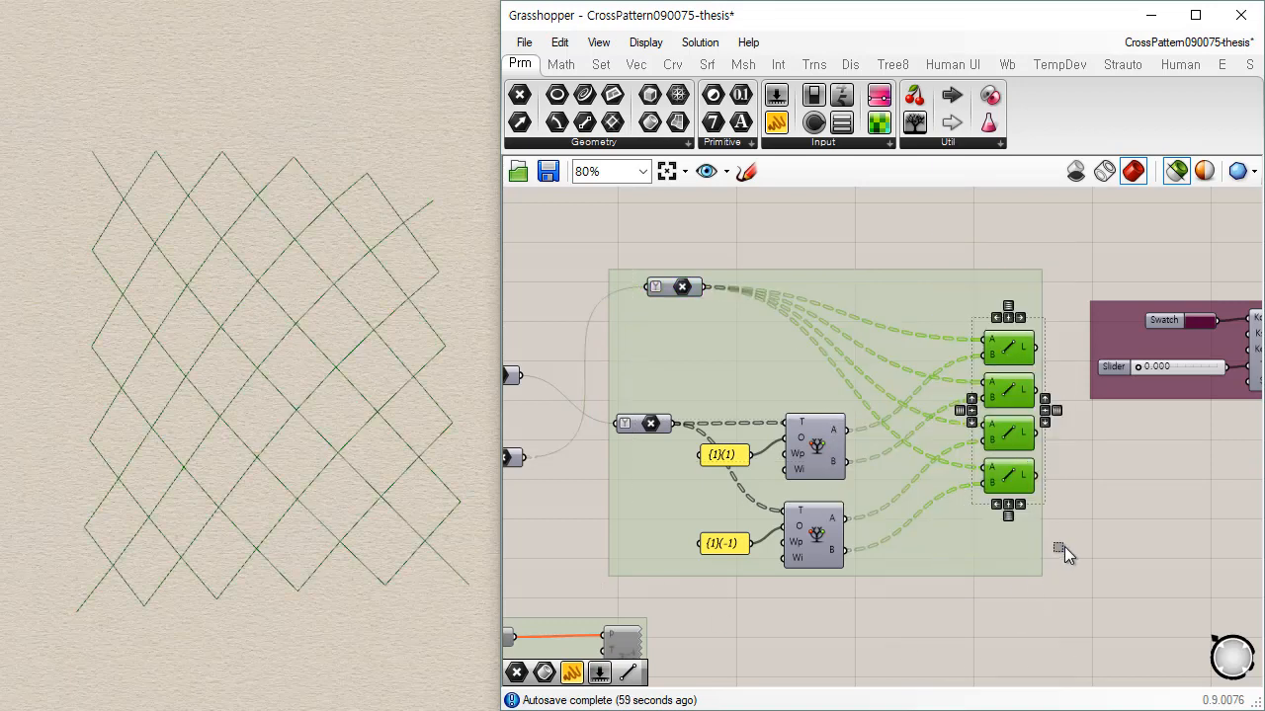
pyautogui.rightClick(1037, 248)
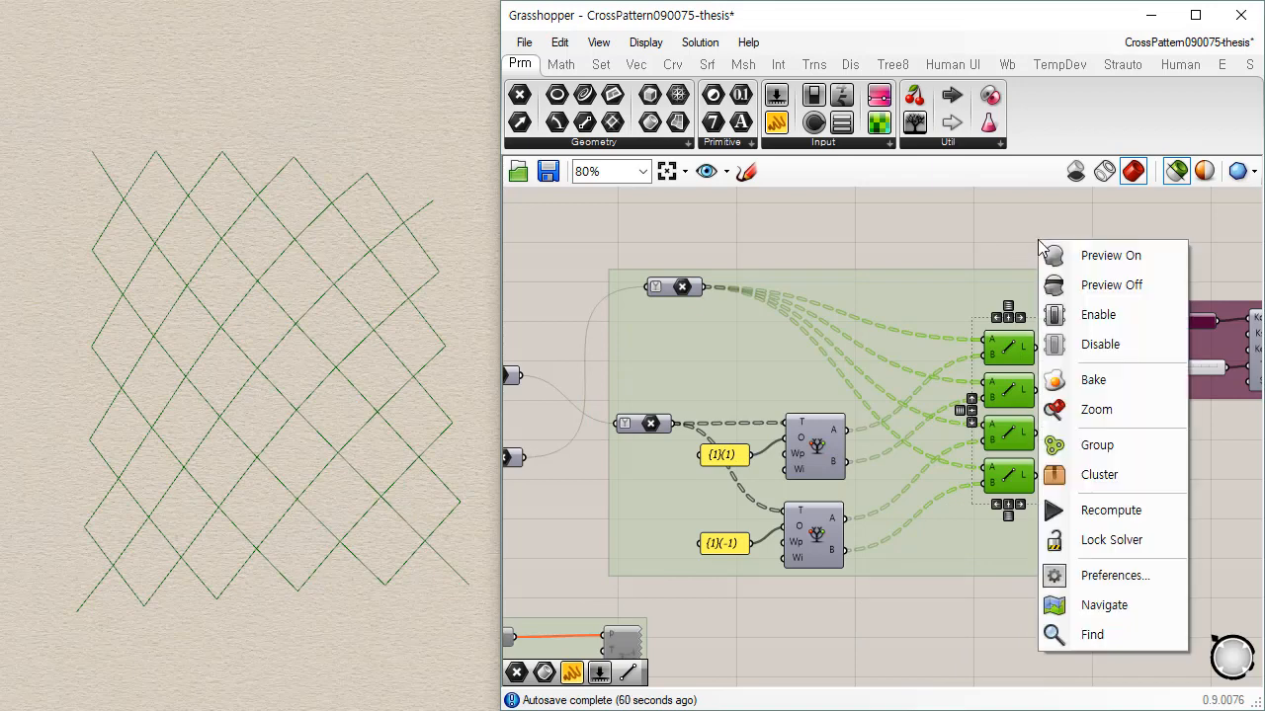
pyautogui.click(1087, 385)
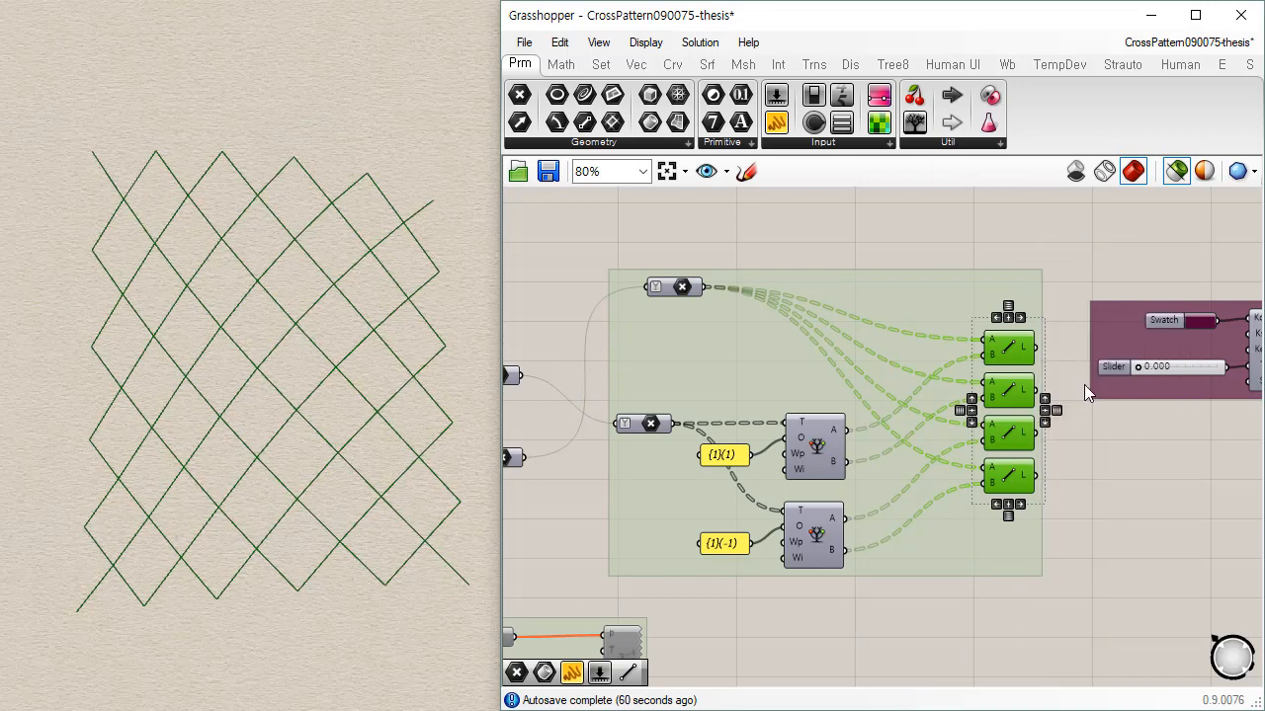
pyautogui.click(1105, 533)
# Step: Examine the baked cross pattern up close, selecting individual line segments between the crossings
pyautogui.moveTo(314, 580); pyautogui.dragTo(256, 553, button='right')
pyautogui.scroll(6, 290, 396)
pyautogui.moveTo(290, 396); pyautogui.dragTo(313, 191, button='right')
pyautogui.scroll(4, 365, 239)
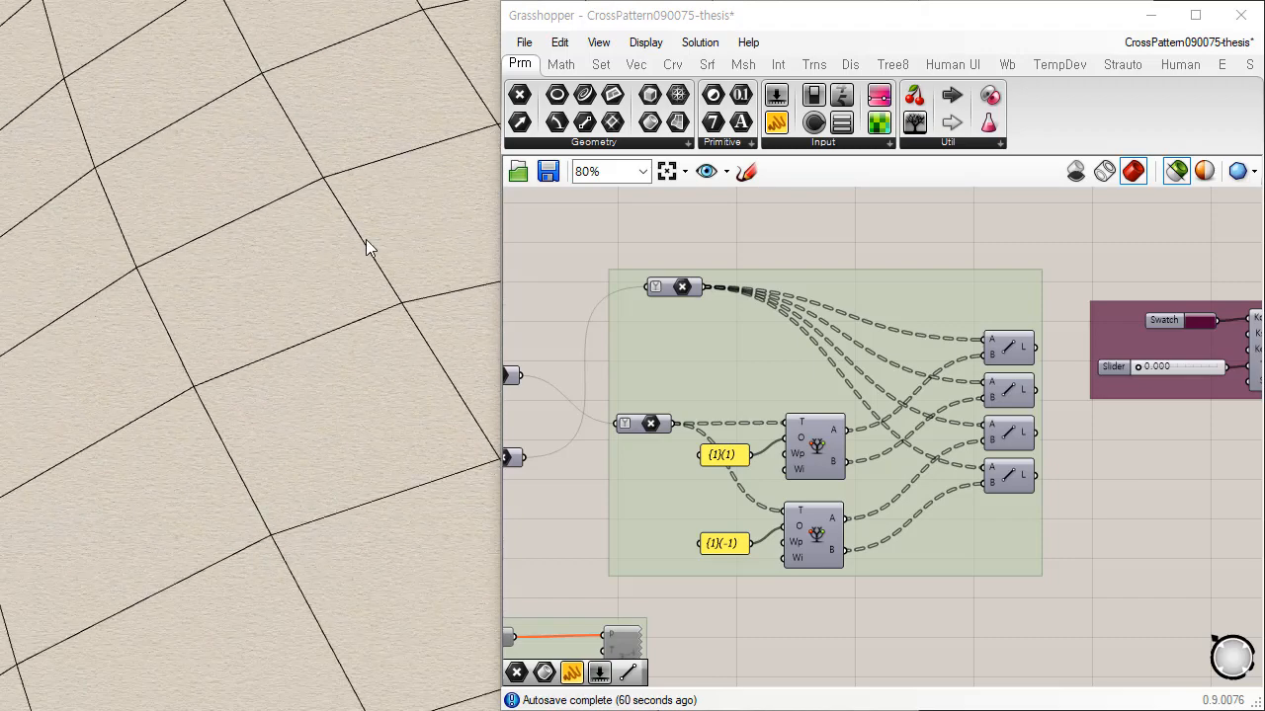
pyautogui.click(396, 160)
pyautogui.click(306, 146)
pyautogui.click(266, 205)
pyautogui.moveTo(333, 243); pyautogui.dragTo(362, 478, button='right')
pyautogui.scroll(-3, 279, 513)
pyautogui.moveTo(279, 522); pyautogui.dragTo(268, 445, button='right')
# Step: Select all the baked segmented lines in the viewport and graft the Curve parameter collecting the two Cross Pattern (Relative Item) Lines
pyautogui.moveTo(629, 315); pyautogui.dragTo(837, 515, button='right')
pyautogui.scroll(-2, 837, 512)
pyautogui.scroll(2, 751, 400)
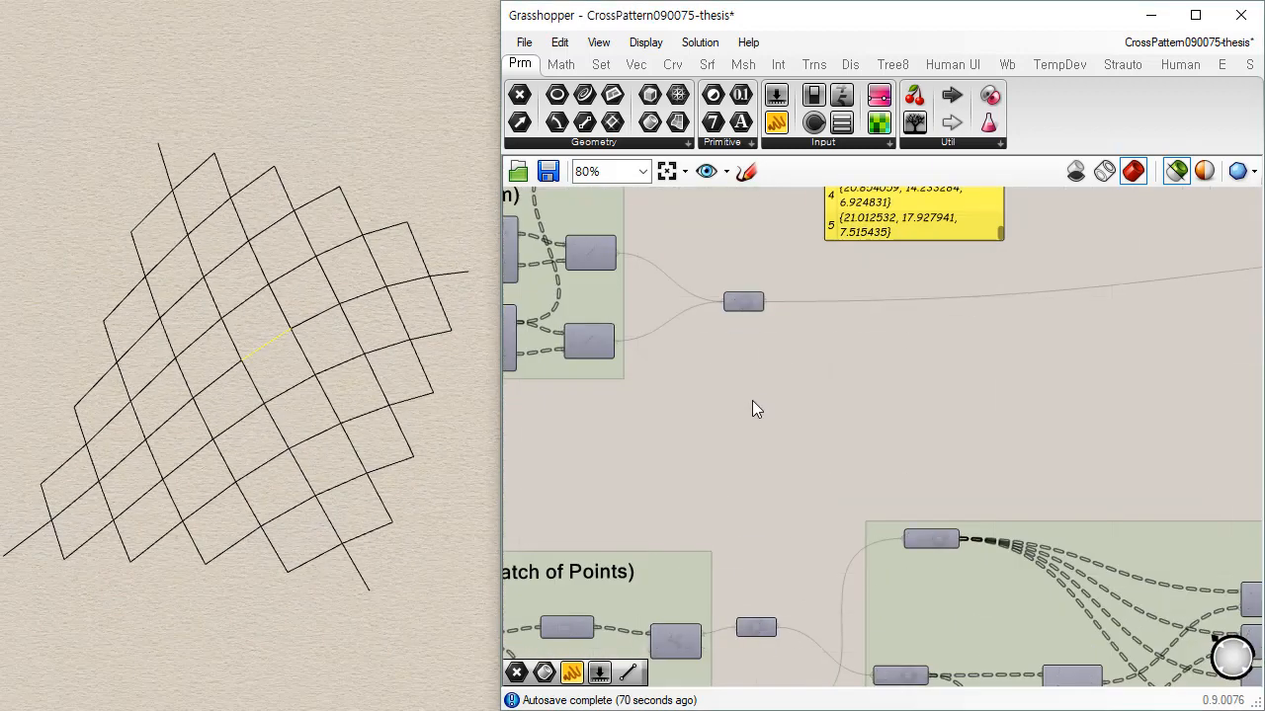
pyautogui.click(448, 469)
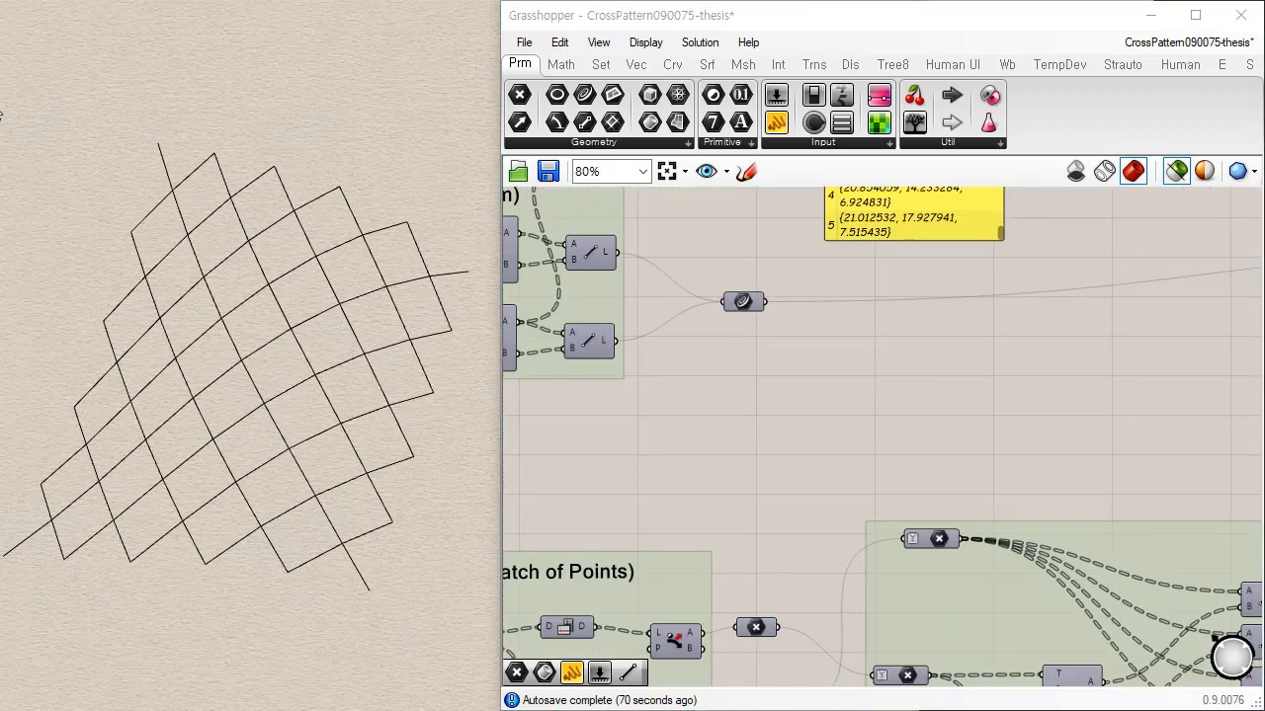
pyautogui.moveTo(2, 89); pyautogui.dragTo(478, 642)
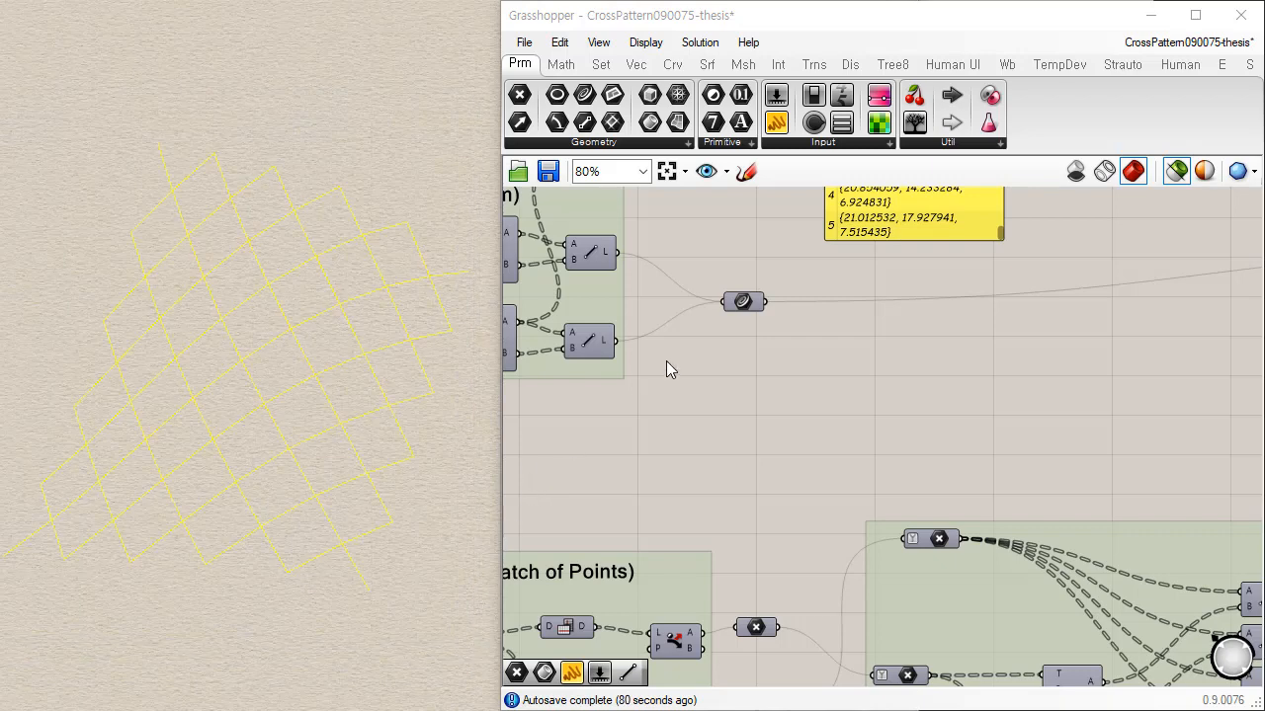
pyautogui.rightClick(739, 305)
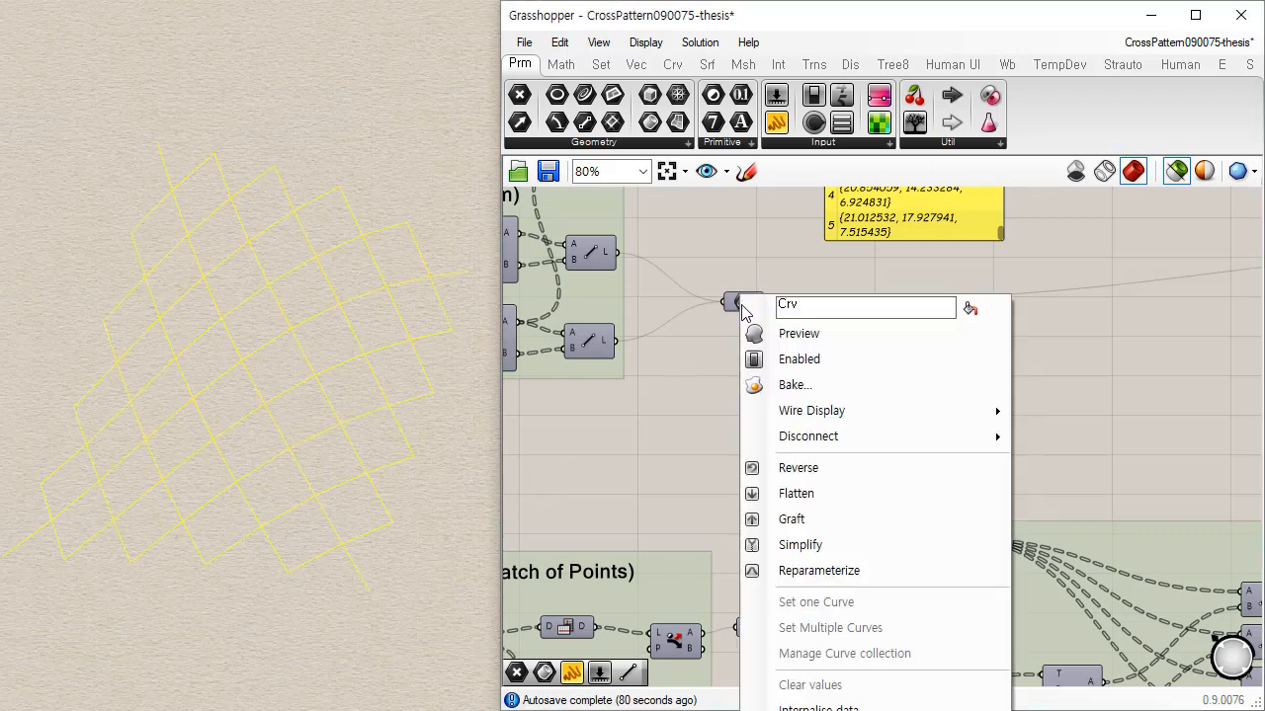
pyautogui.click(828, 522)
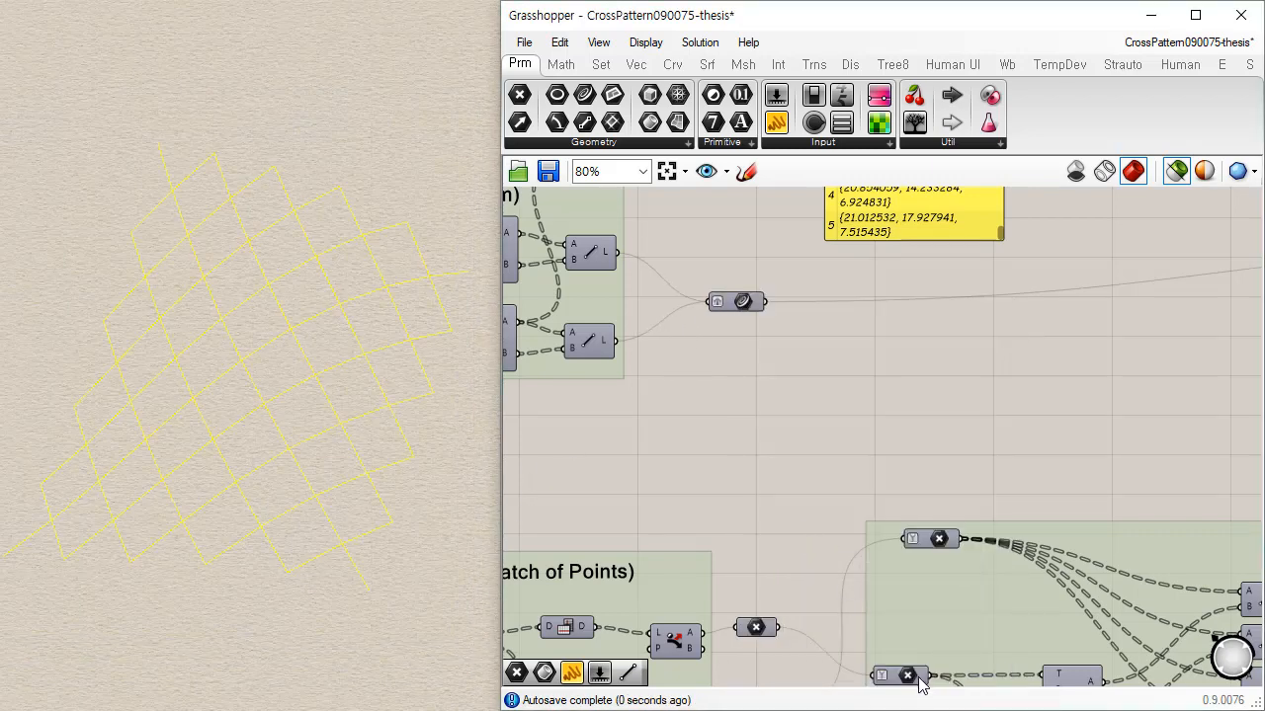
# Step: Bake the grafted Cross Pattern (Relative Item) Curve parameter into Rhino with the default attributes
pyautogui.moveTo(610, 466); pyautogui.dragTo(955, 485, button='right')
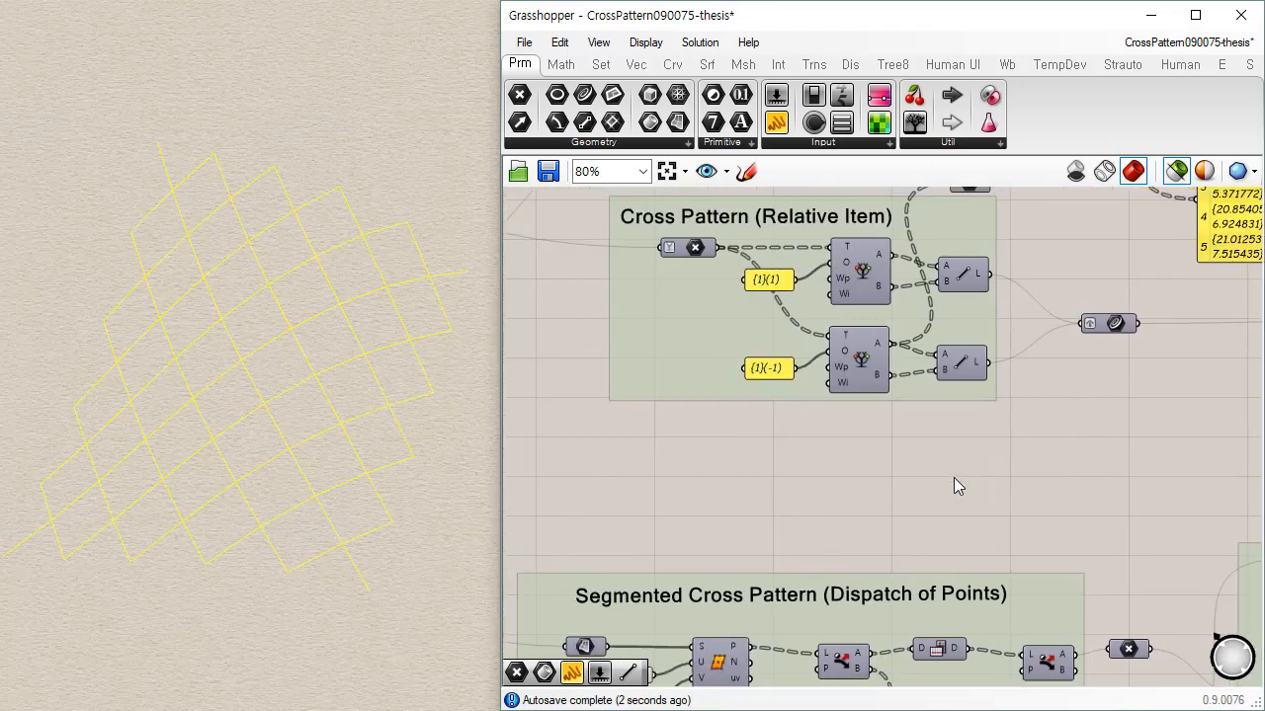
pyautogui.scroll(-4, 853, 508)
pyautogui.scroll(3, 974, 451)
pyautogui.scroll(3, 974, 450)
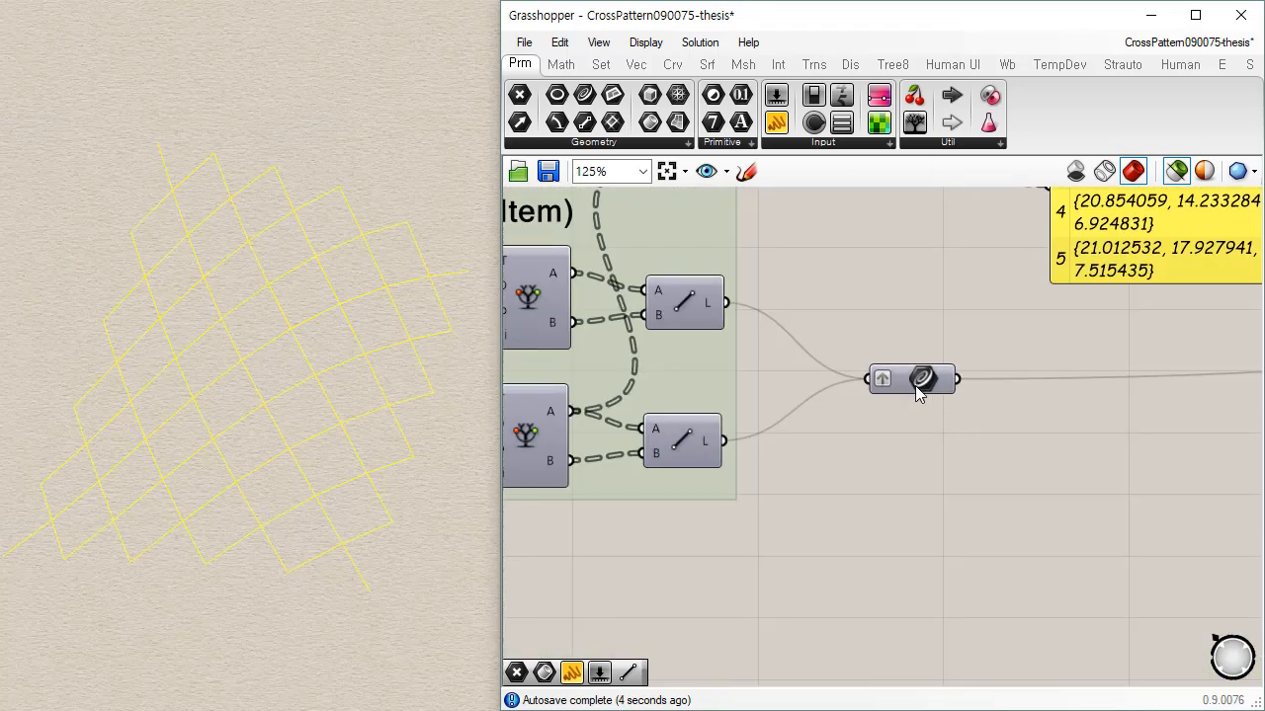
pyautogui.moveTo(914, 380)
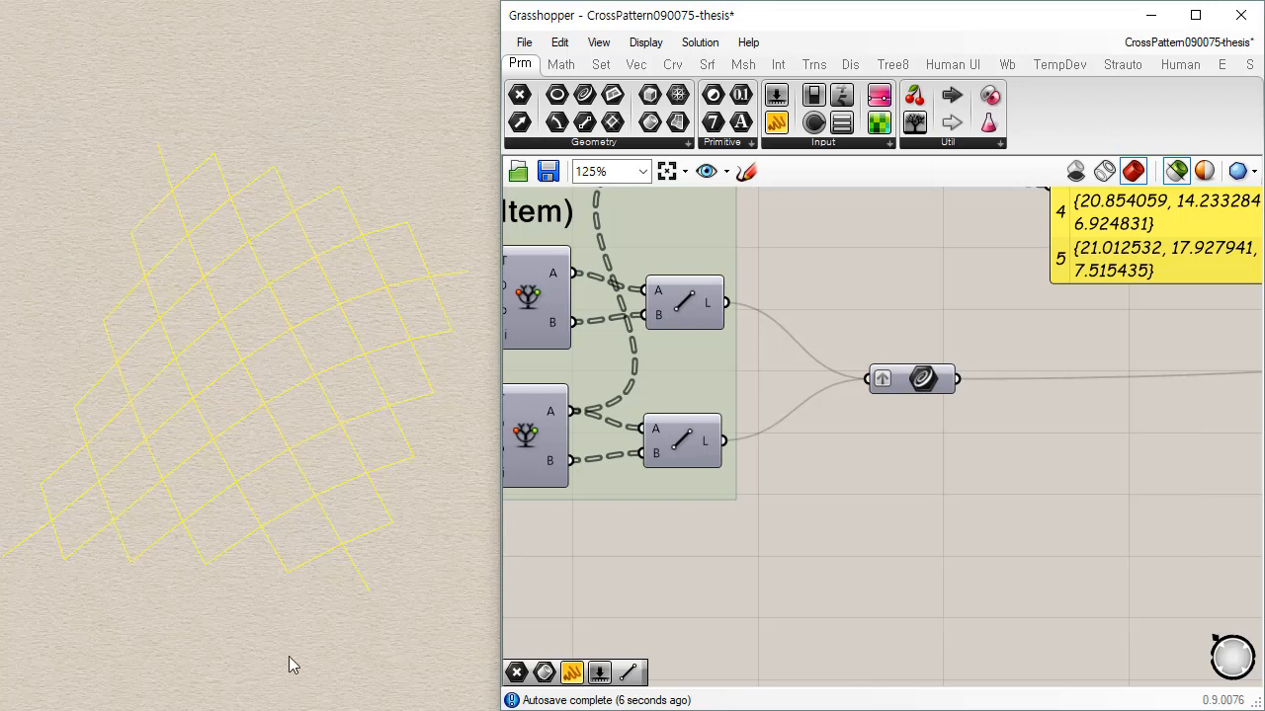
pyautogui.moveTo(269, 567); pyautogui.dragTo(377, 559, button='right')
pyautogui.rightClick(916, 383)
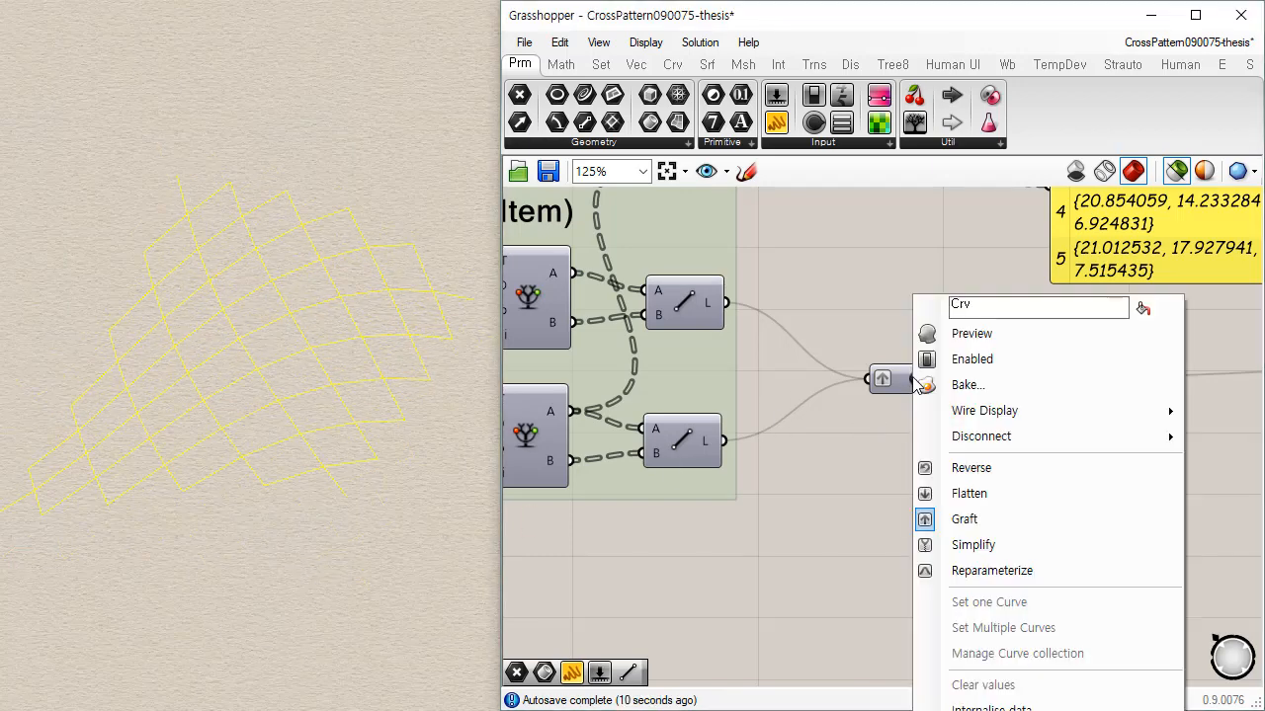
pyautogui.click(1005, 386)
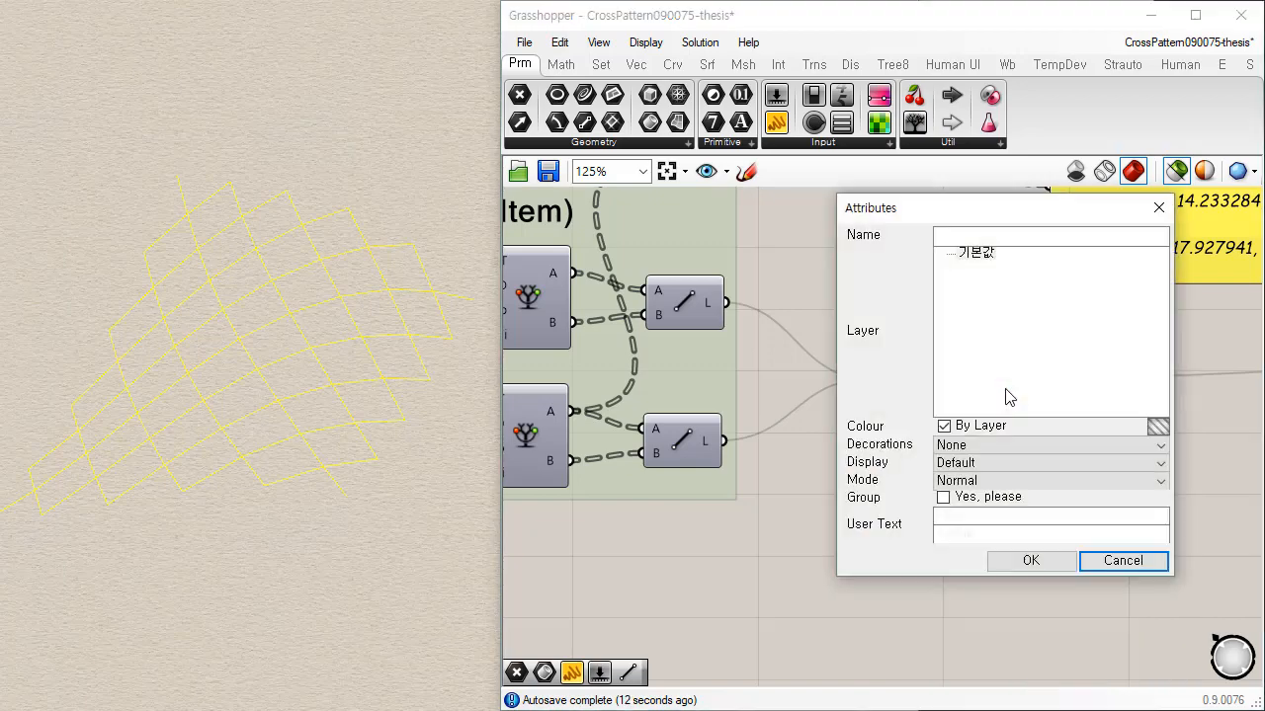
pyautogui.click(1030, 561)
# Step: Compare the newly baked cross pattern lines with the selected segmented lines up close, and clear the selection
pyautogui.scroll(5, 263, 514)
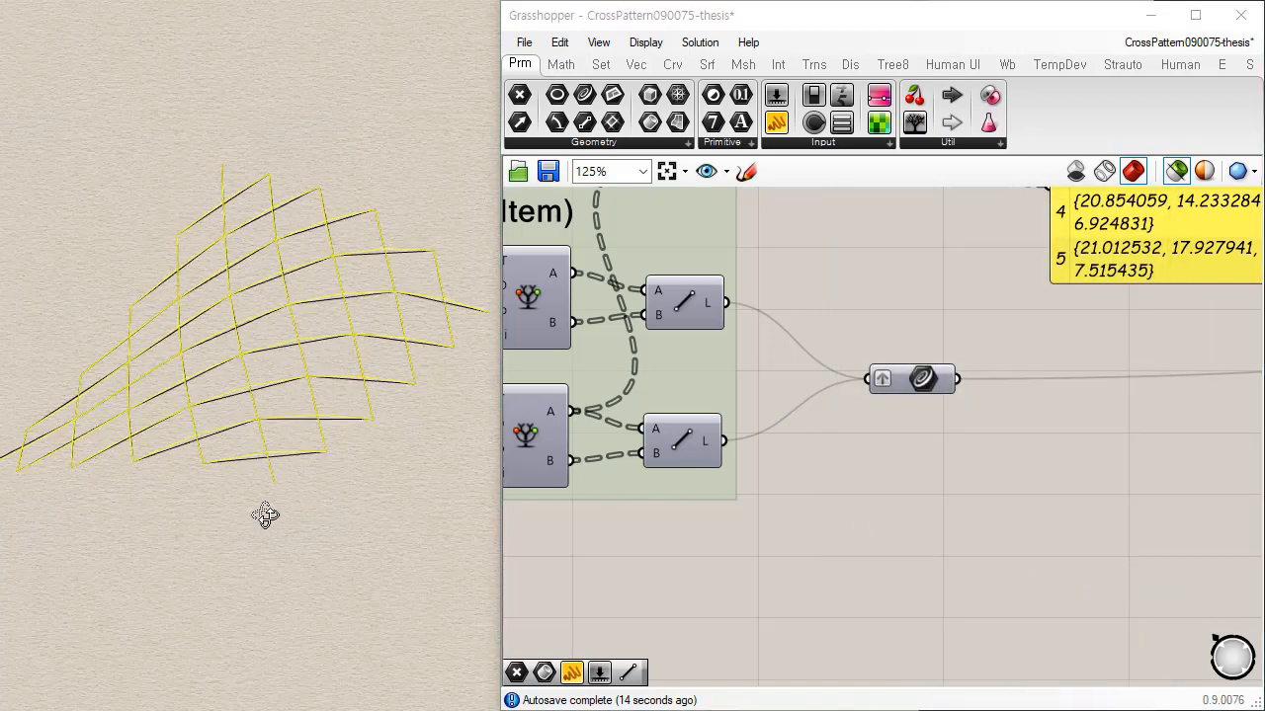
pyautogui.moveTo(424, 355); pyautogui.dragTo(385, 334, button='right')
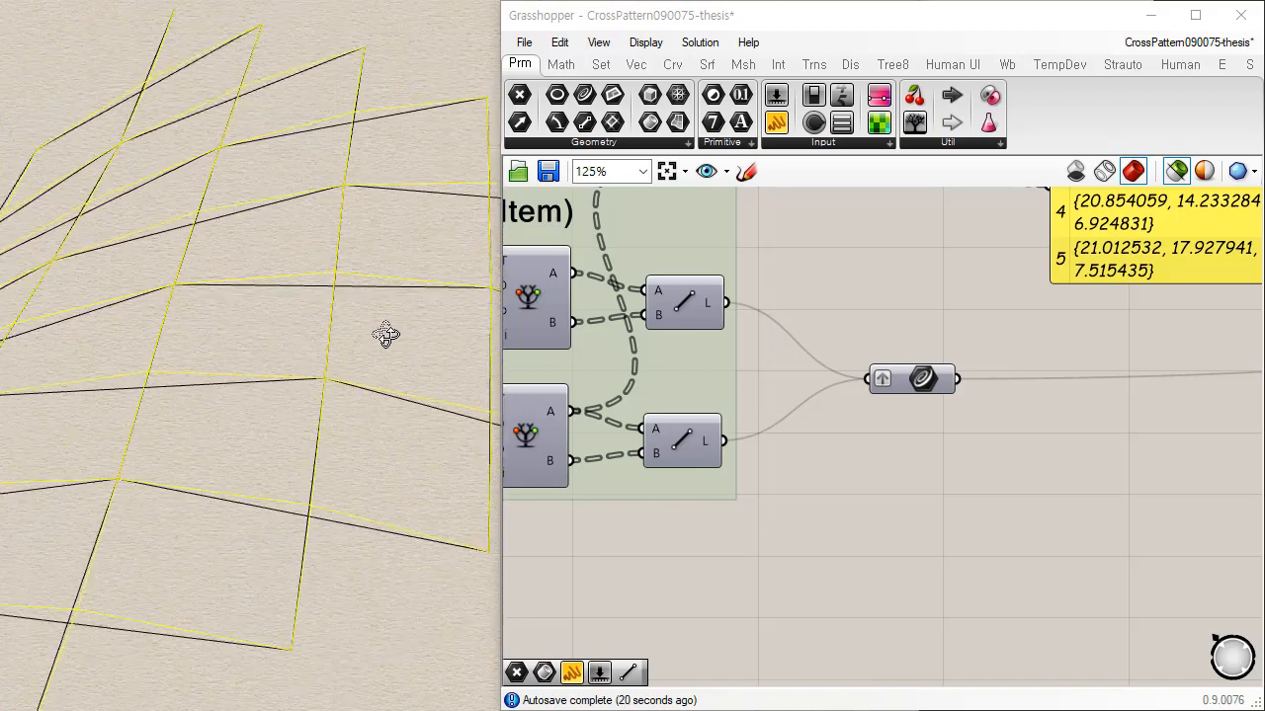
pyautogui.moveTo(174, 237); pyautogui.dragTo(387, 364, button='right')
pyautogui.press('Escape')
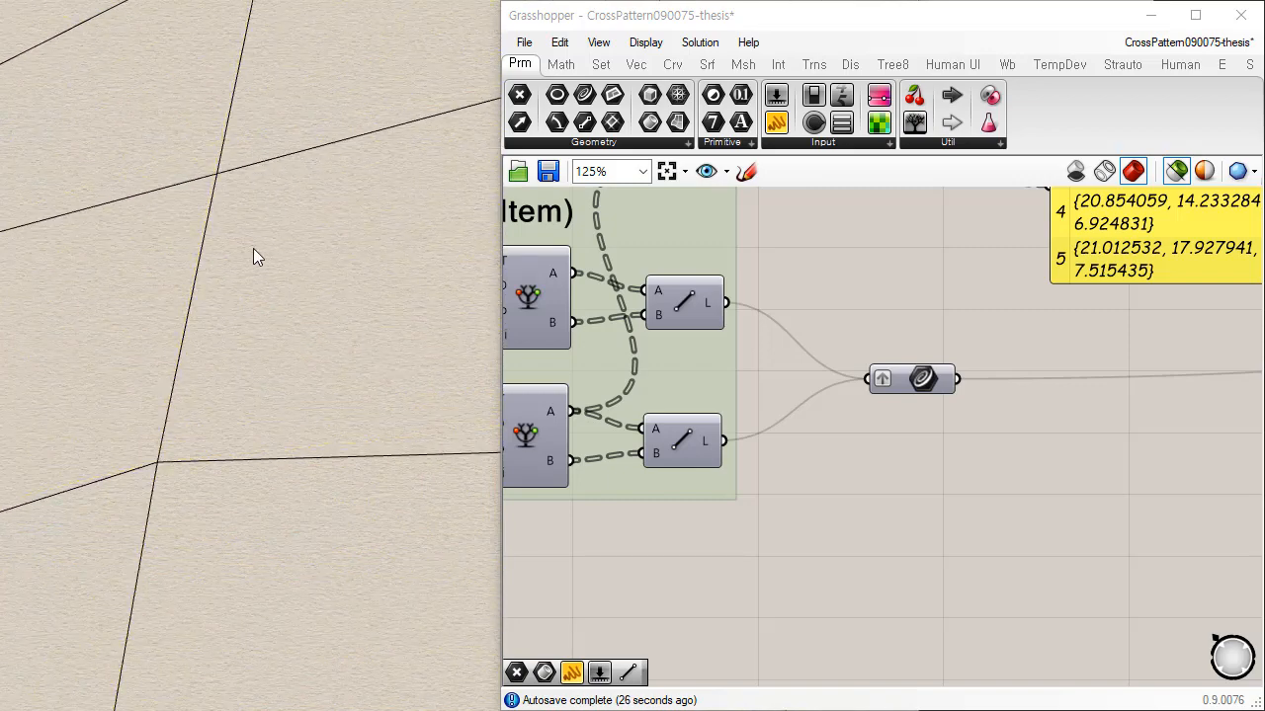
# Step: Delete all the baked cross pattern lines from the Rhino viewport
pyautogui.moveTo(254, 255); pyautogui.dragTo(335, 583, button='right')
pyautogui.moveTo(43, 648); pyautogui.dragTo(16, 678)
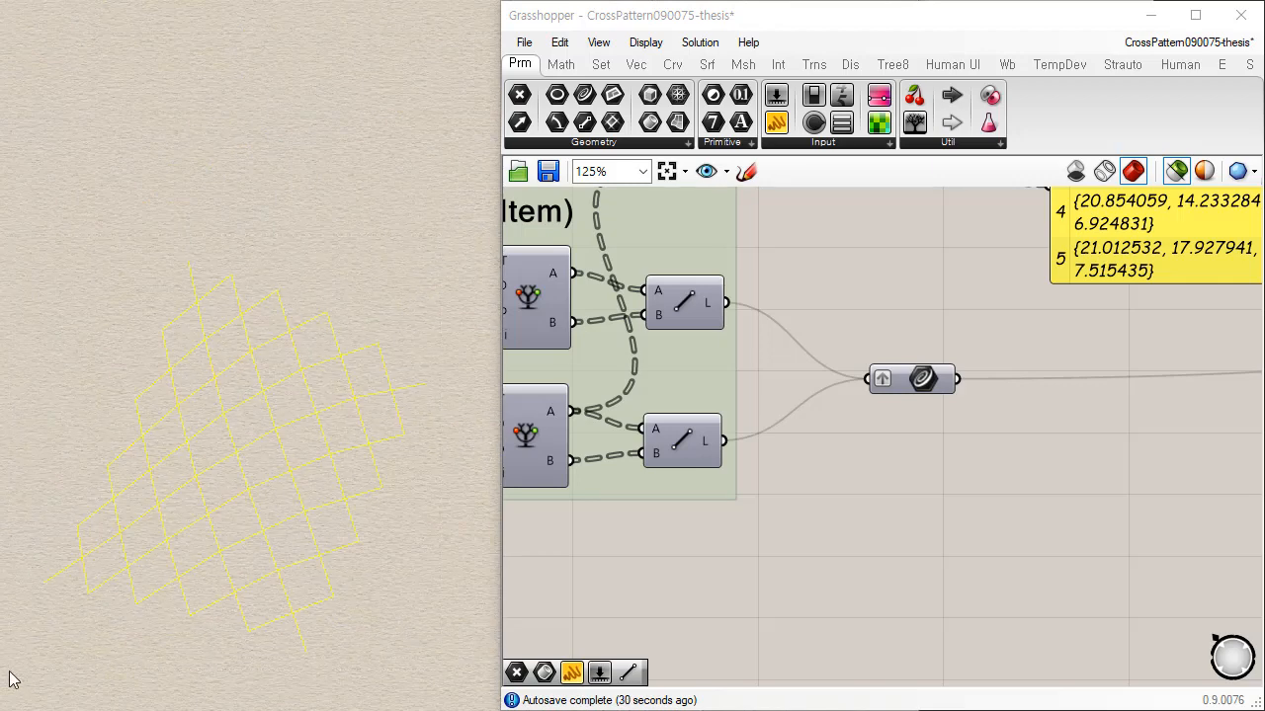
pyautogui.press('Delete')
# Step: Look over the other segmented pattern definitions: the shifted point lists, the Sub Surface group and the Dispatch of Lines groups
pyautogui.scroll(-6, 844, 404)
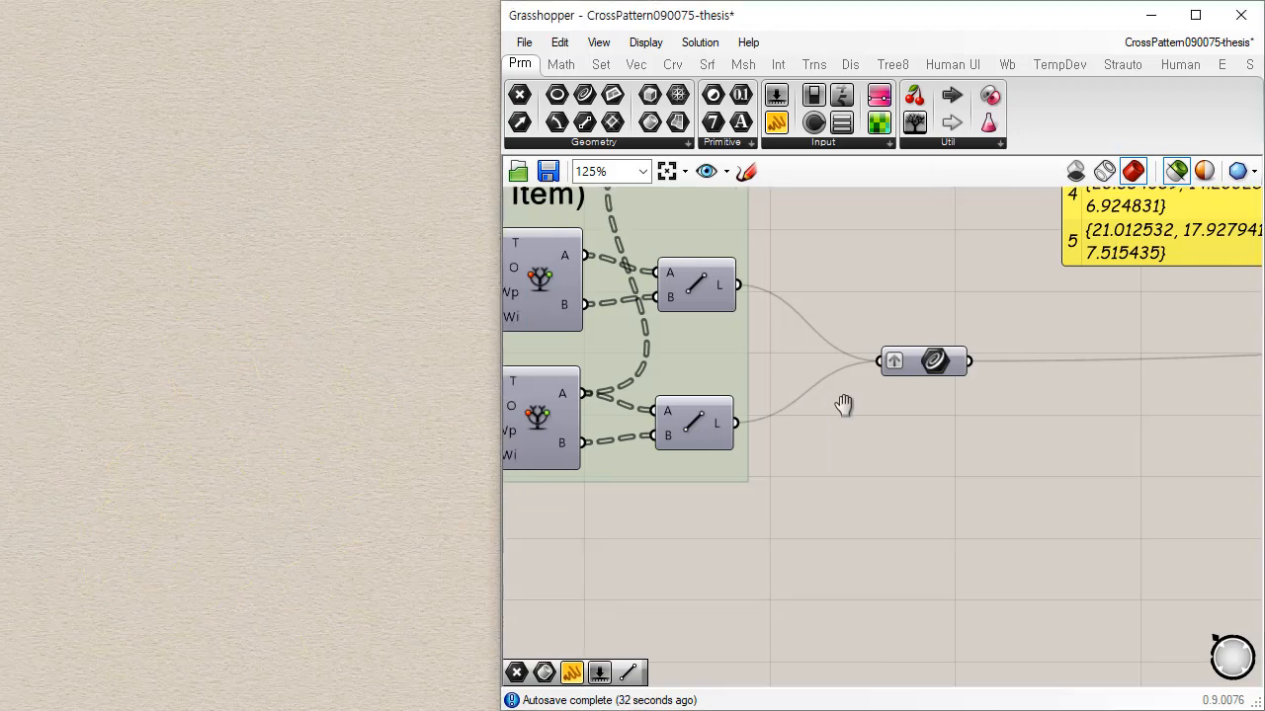
pyautogui.moveTo(882, 538); pyautogui.dragTo(790, 257, button='right')
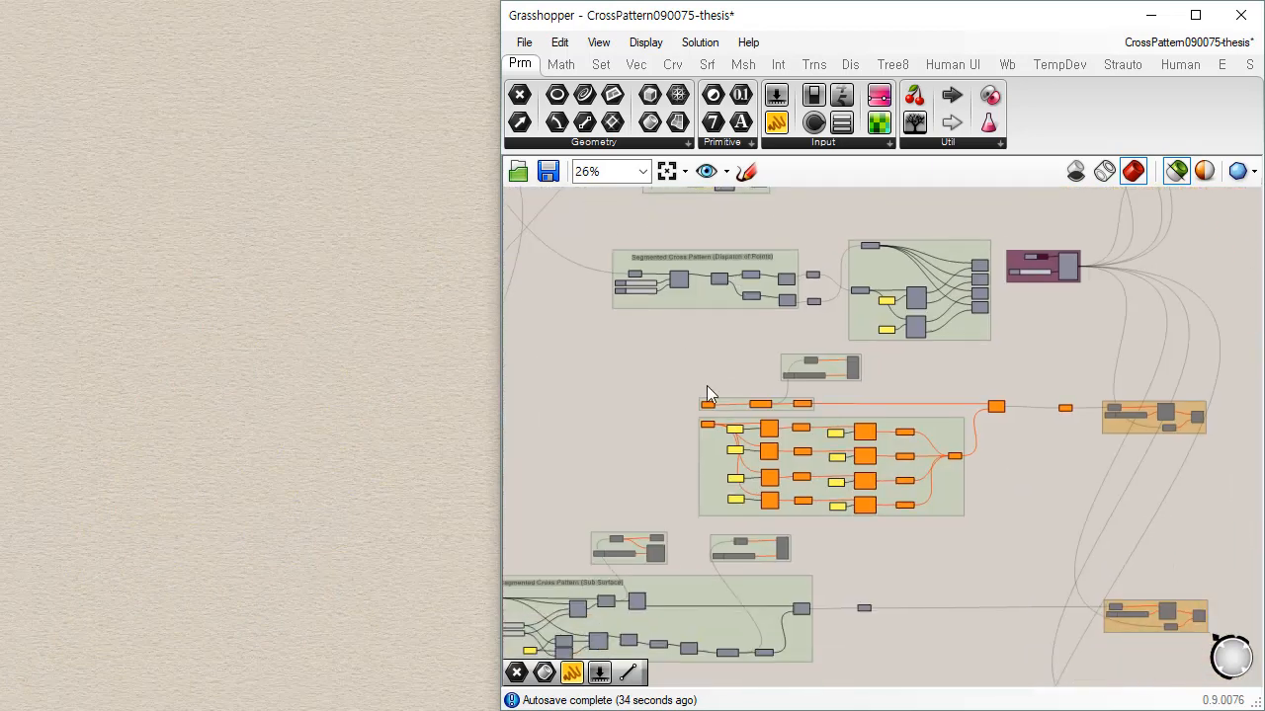
pyautogui.scroll(4, 747, 383)
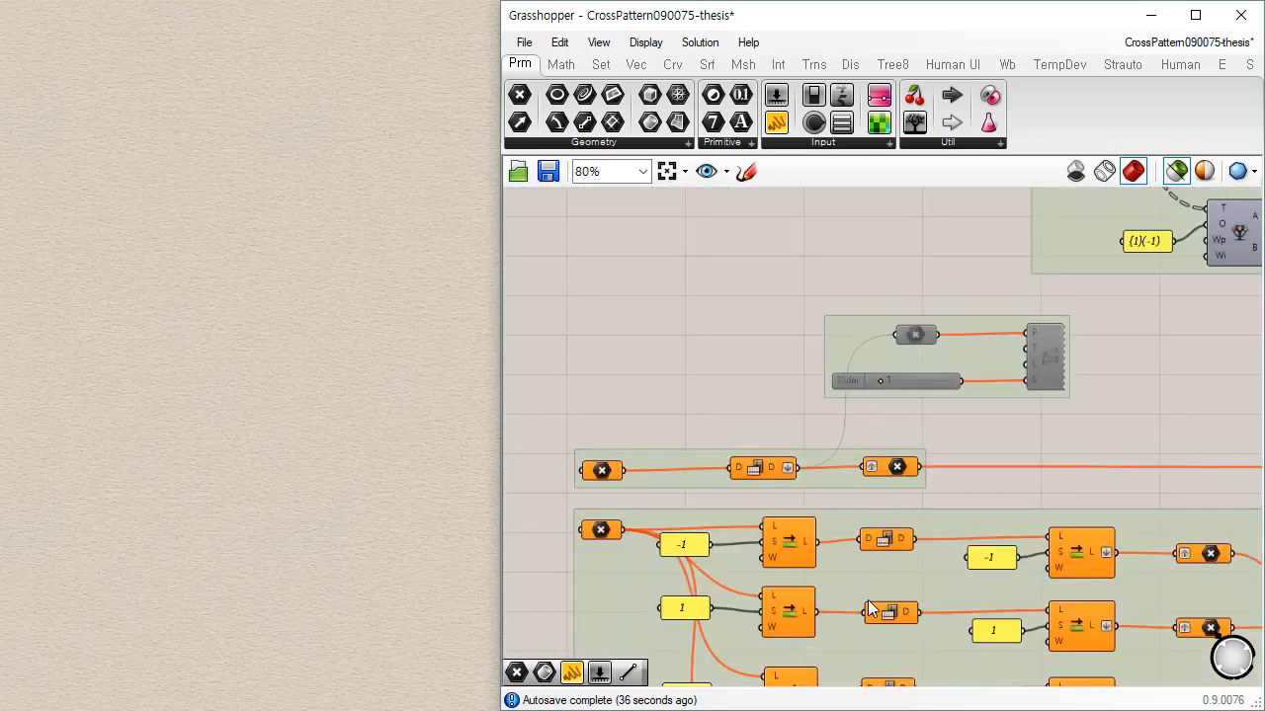
pyautogui.moveTo(869, 608); pyautogui.dragTo(804, 274, button='right')
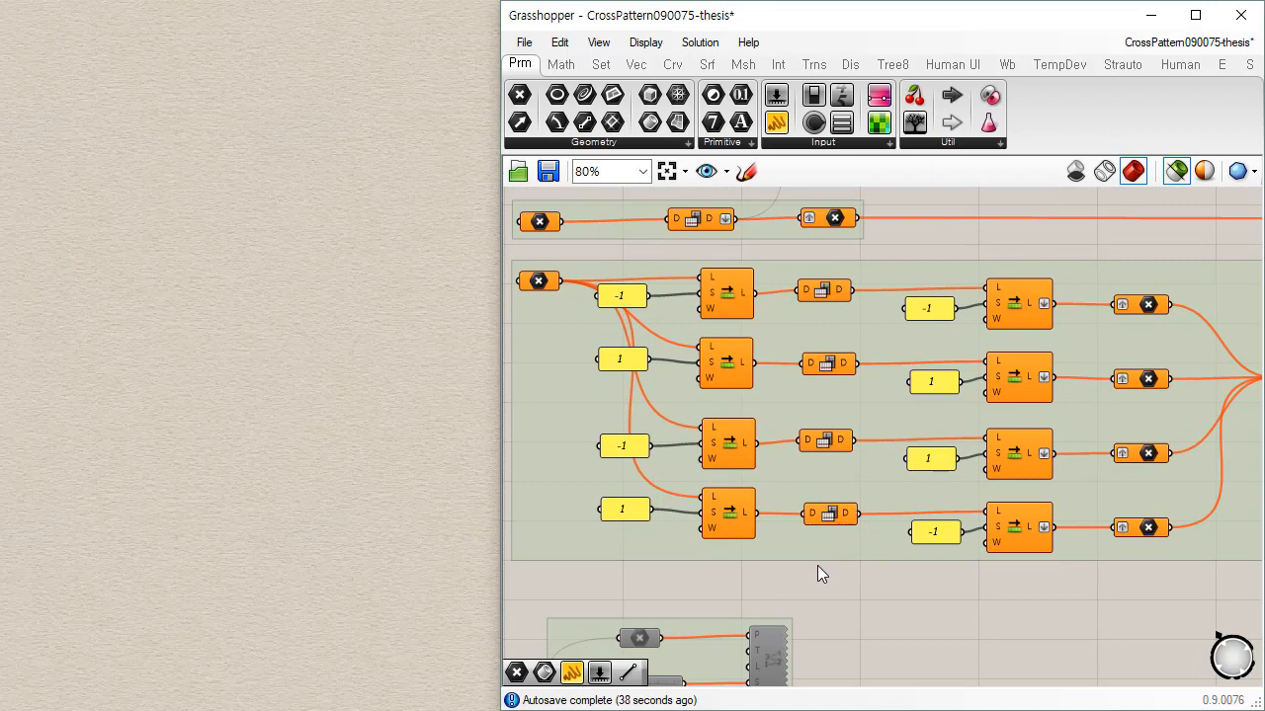
pyautogui.scroll(-3, 817, 569)
pyautogui.moveTo(817, 569); pyautogui.dragTo(932, 254, button='right')
pyautogui.scroll(1, 642, 349)
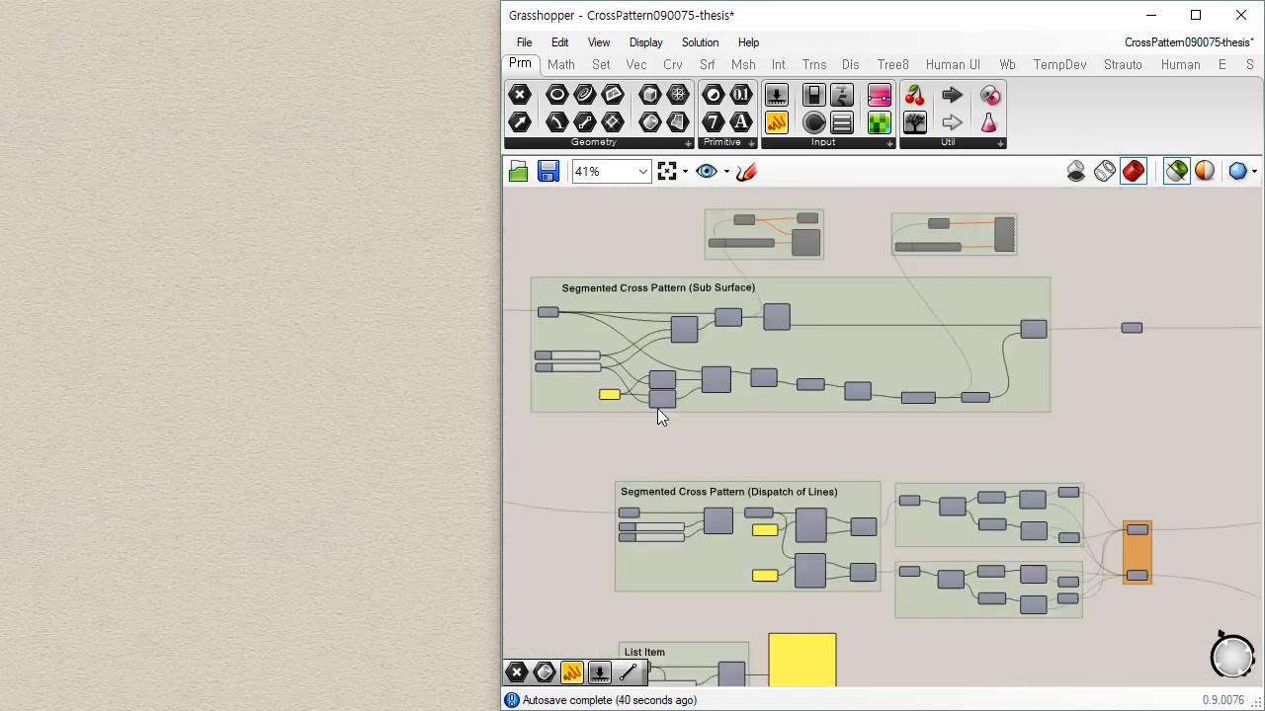
pyautogui.scroll(1, 597, 460)
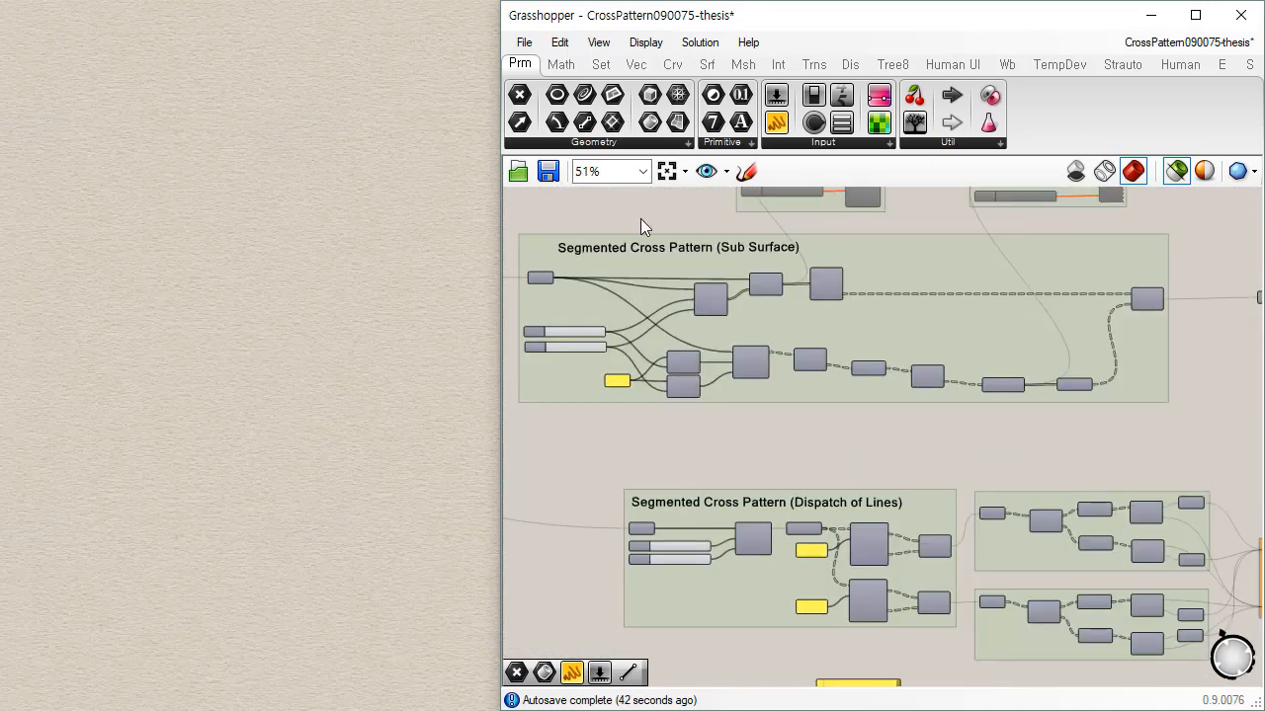
pyautogui.moveTo(829, 505); pyautogui.dragTo(821, 261, button='right')
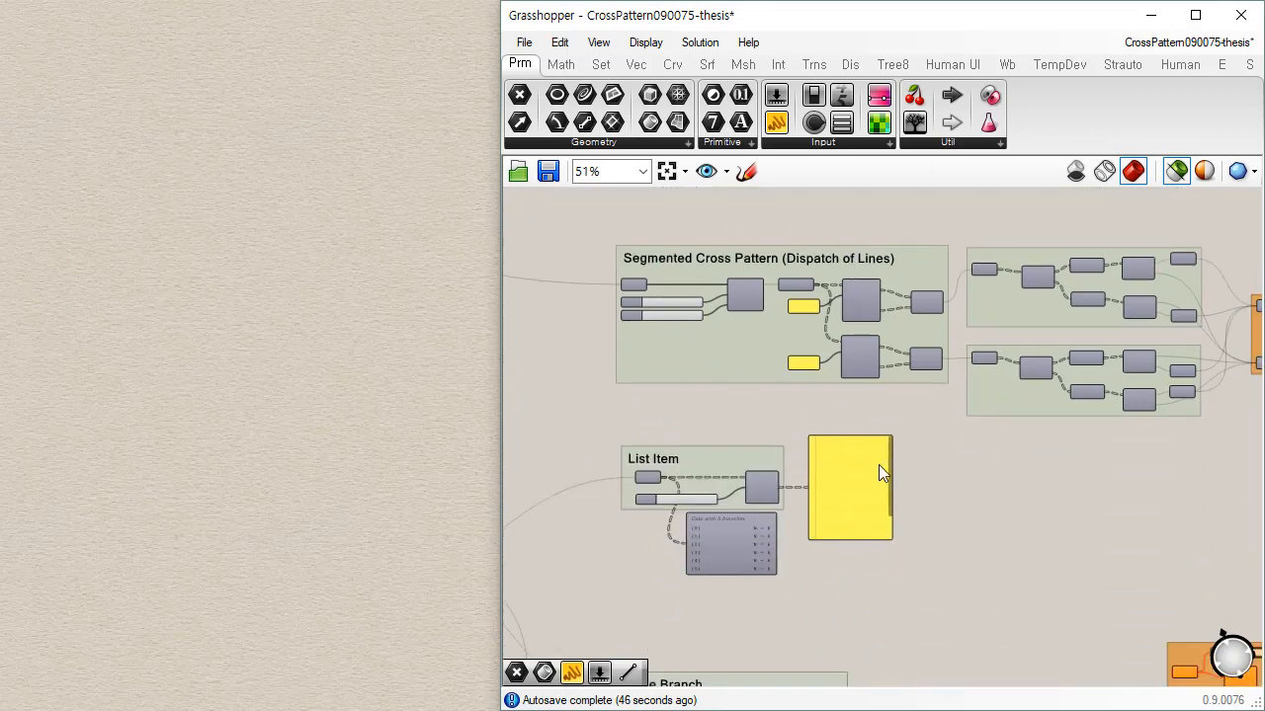
pyautogui.scroll(2, 637, 259)
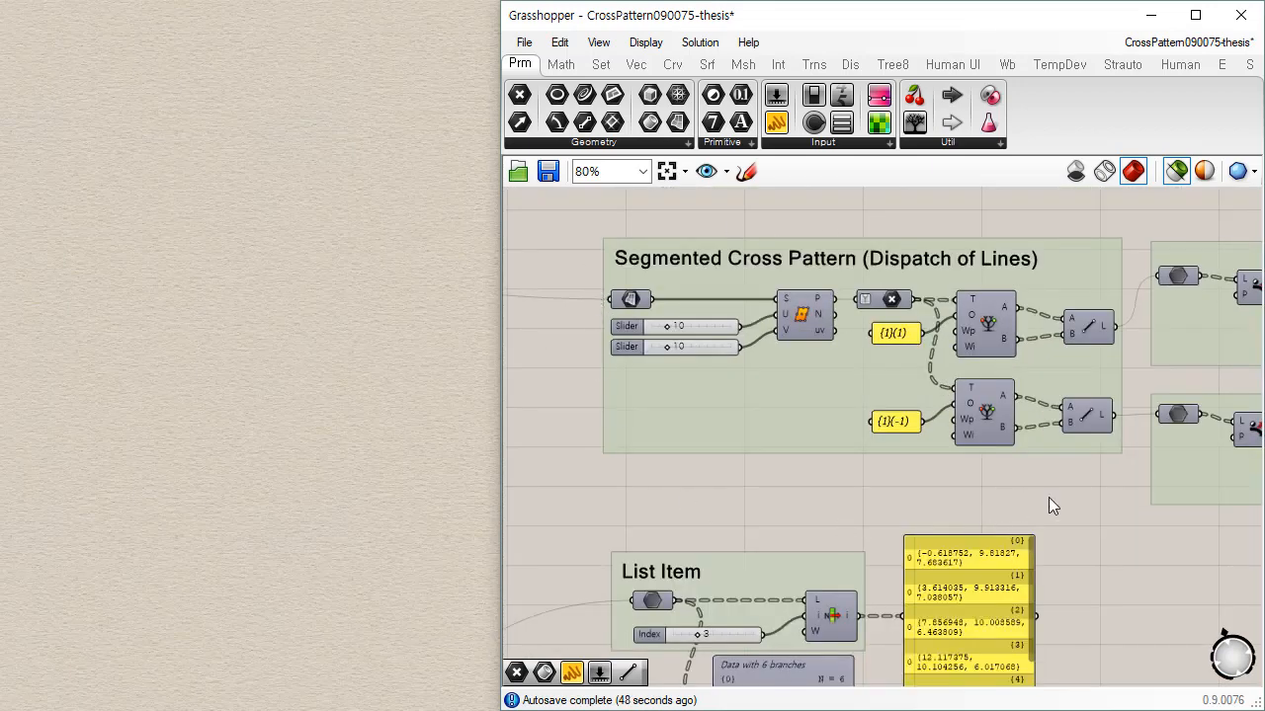
pyautogui.moveTo(1091, 516); pyautogui.dragTo(698, 486, button='right')
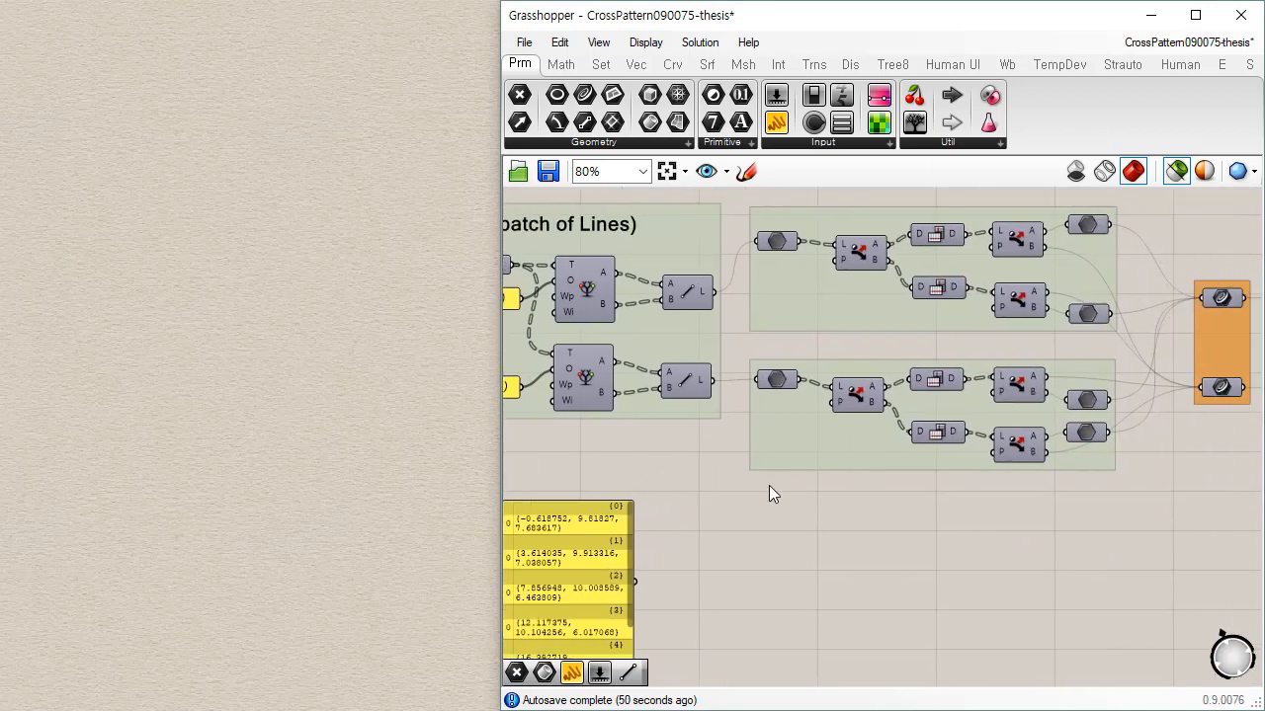
pyautogui.scroll(-2, 780, 504)
pyautogui.moveTo(761, 400); pyautogui.dragTo(859, 450, button='right')
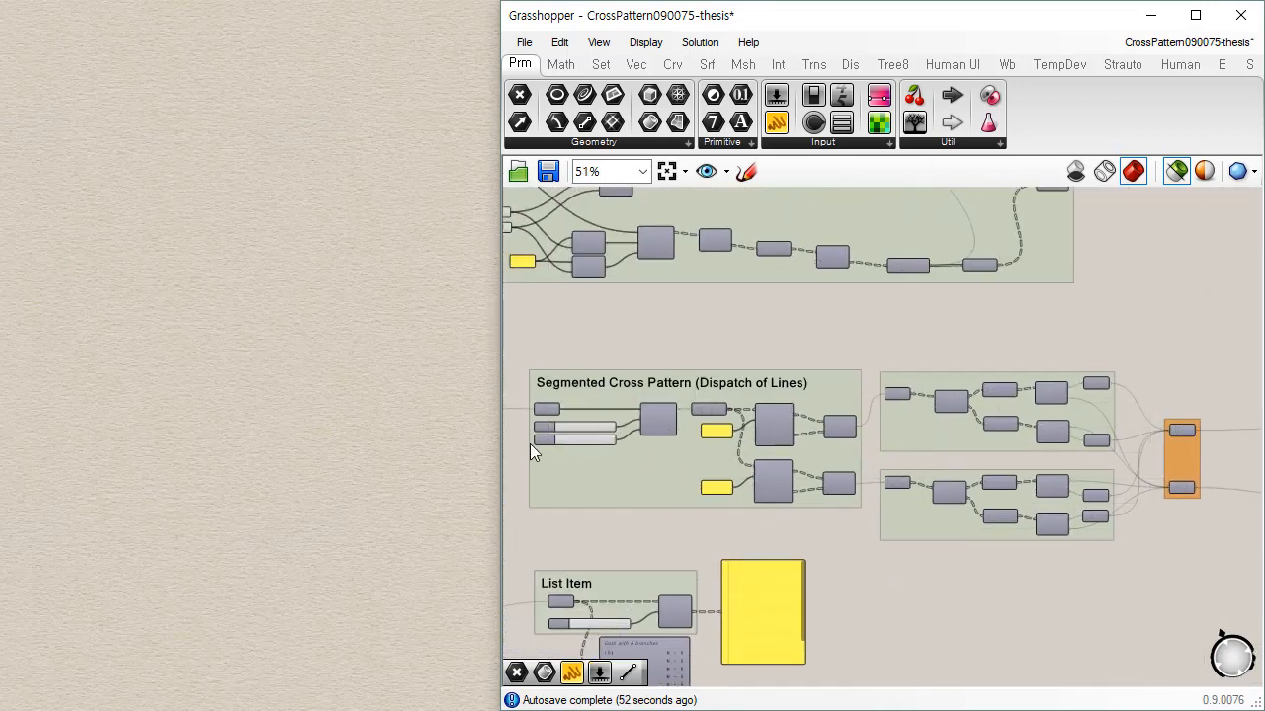
# Step: Widen the Grasshopper window and examine the Segmented Cross Pattern groups for Sub Surface and Dispatch of Lines
pyautogui.moveTo(499, 365); pyautogui.dragTo(102, 415)
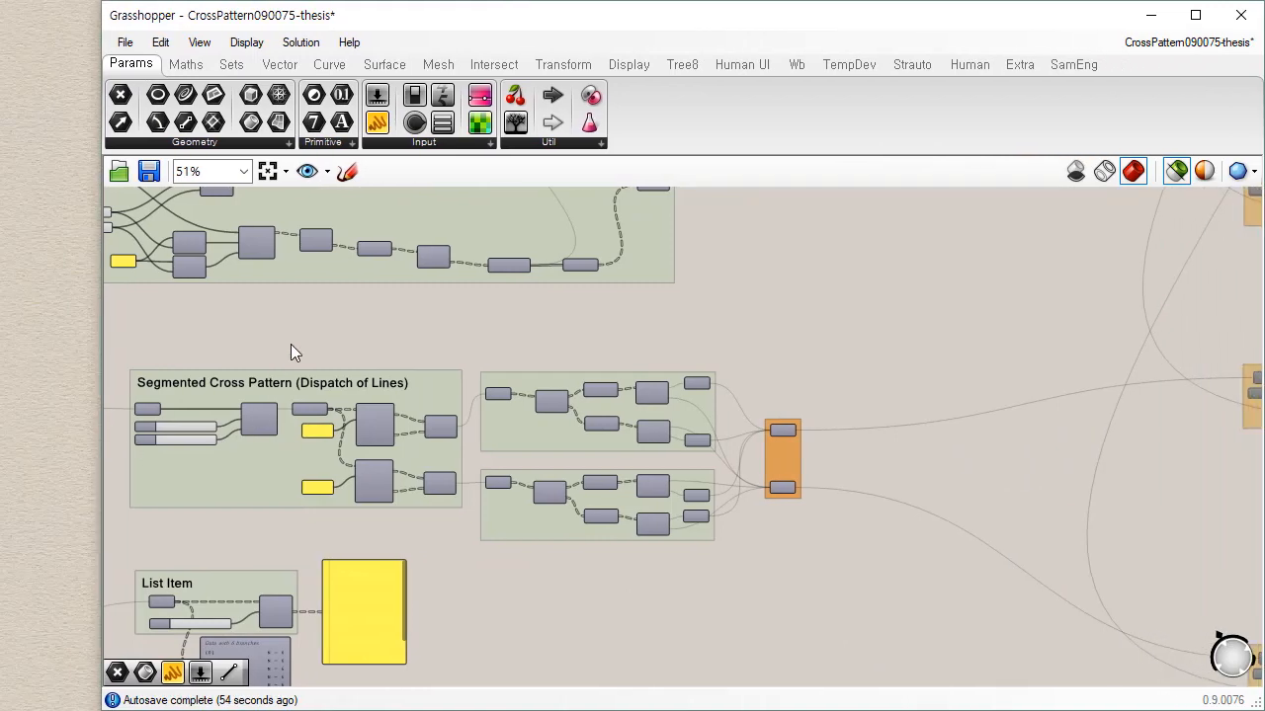
pyautogui.moveTo(290, 348); pyautogui.dragTo(595, 535, button='right')
pyautogui.scroll(3, 510, 300)
pyautogui.moveTo(485, 453); pyautogui.dragTo(514, 387, button='right')
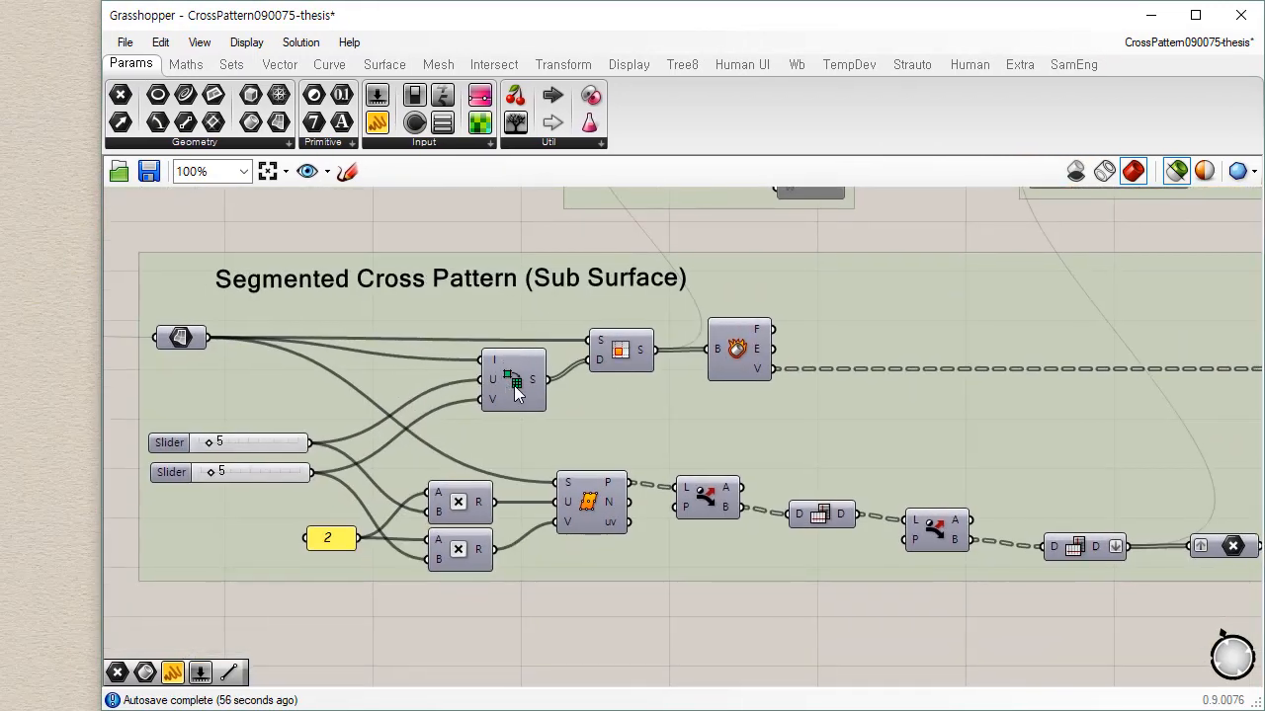
pyautogui.scroll(-1, 867, 405)
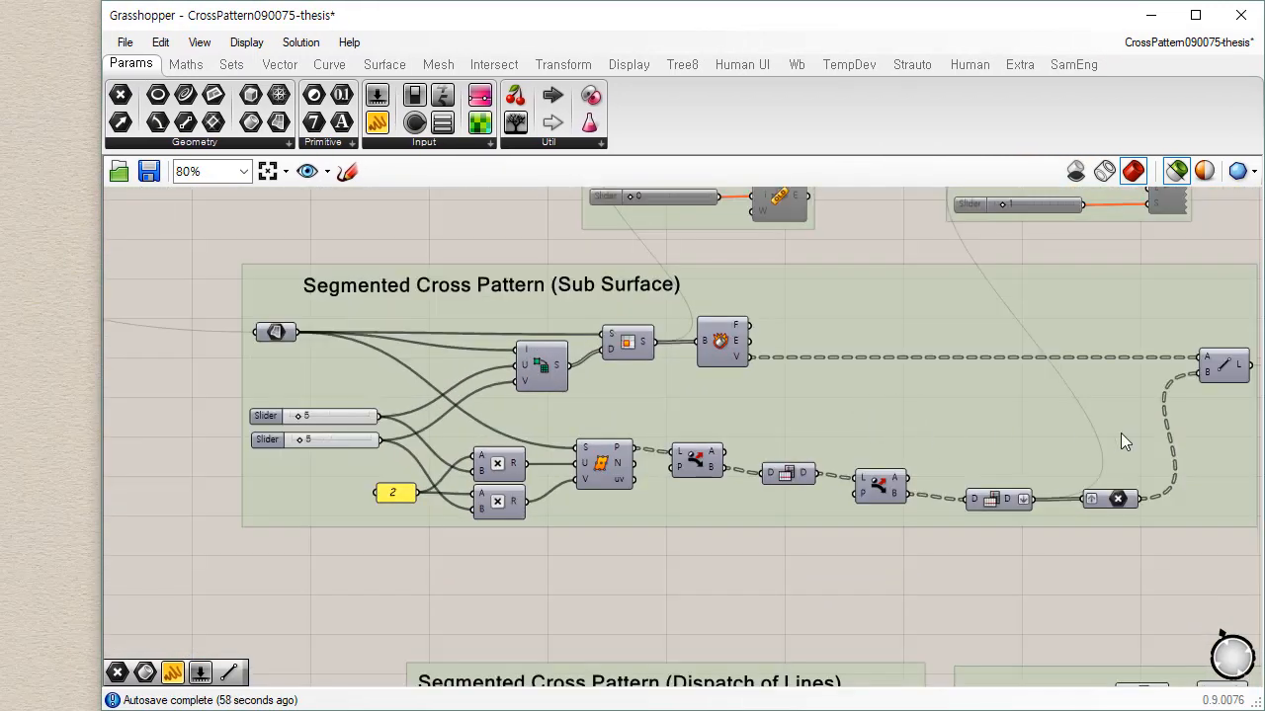
pyautogui.moveTo(1121, 434); pyautogui.dragTo(1048, 439, button='right')
pyautogui.moveTo(869, 579); pyautogui.dragTo(799, 351, button='right')
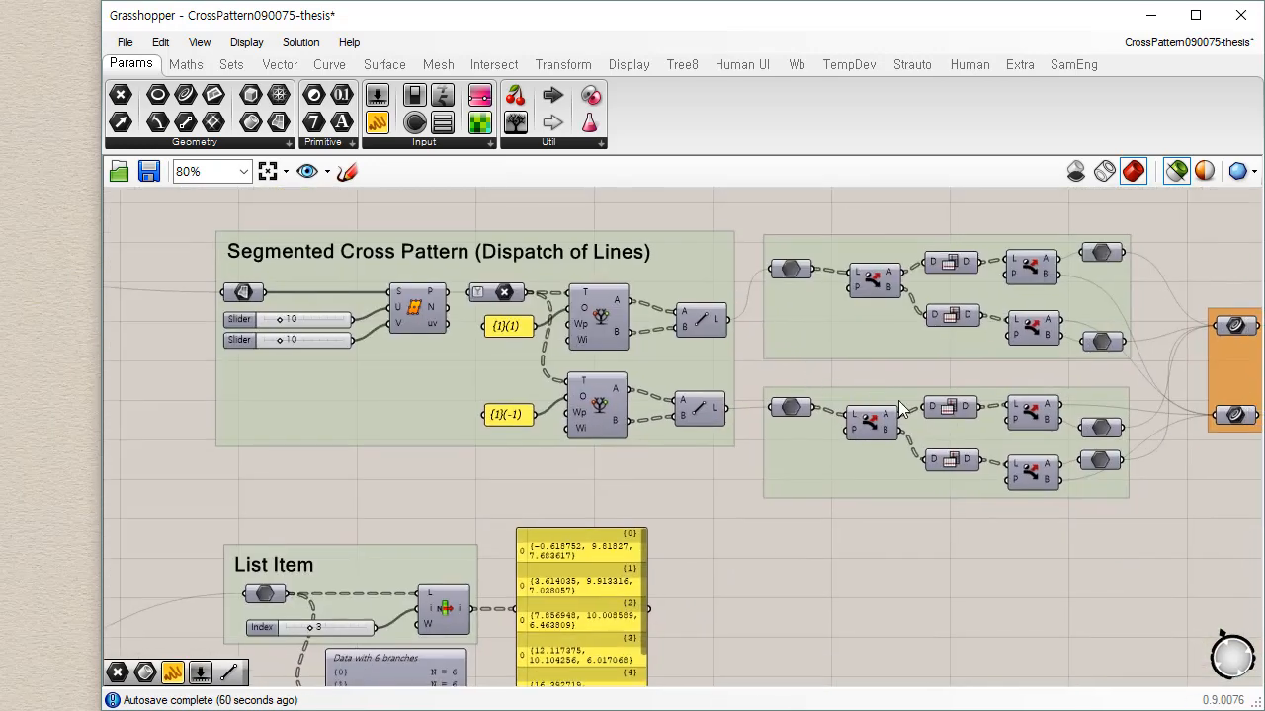